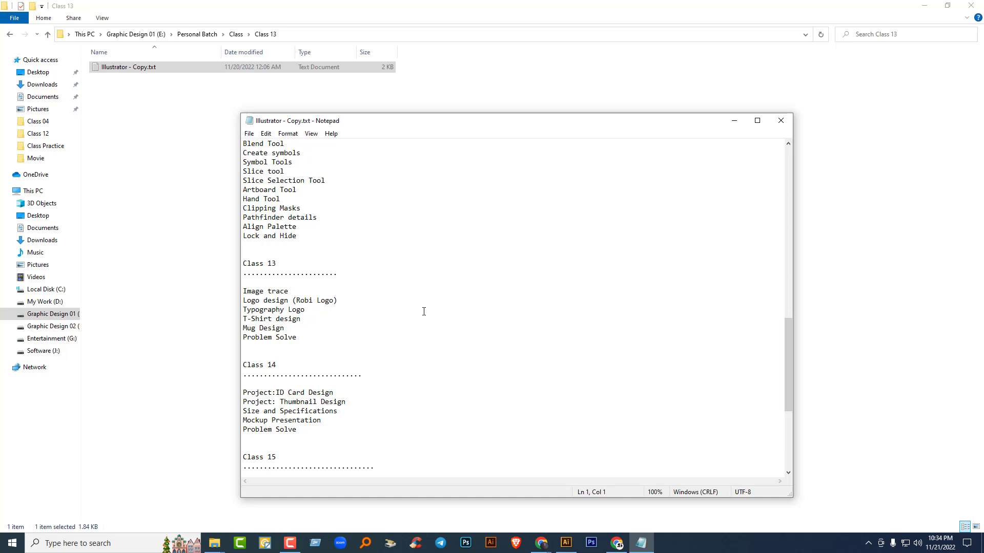
# Step: Review the Class 13 topics in the Illustrator - Copy.txt notes, from Image trace to T-Shirt design, and clear the open windows to show the desktop
pyautogui.click(297, 290)
pyautogui.click(344, 301)
pyautogui.click(305, 309)
pyautogui.click(308, 318)
pyautogui.click(735, 120)
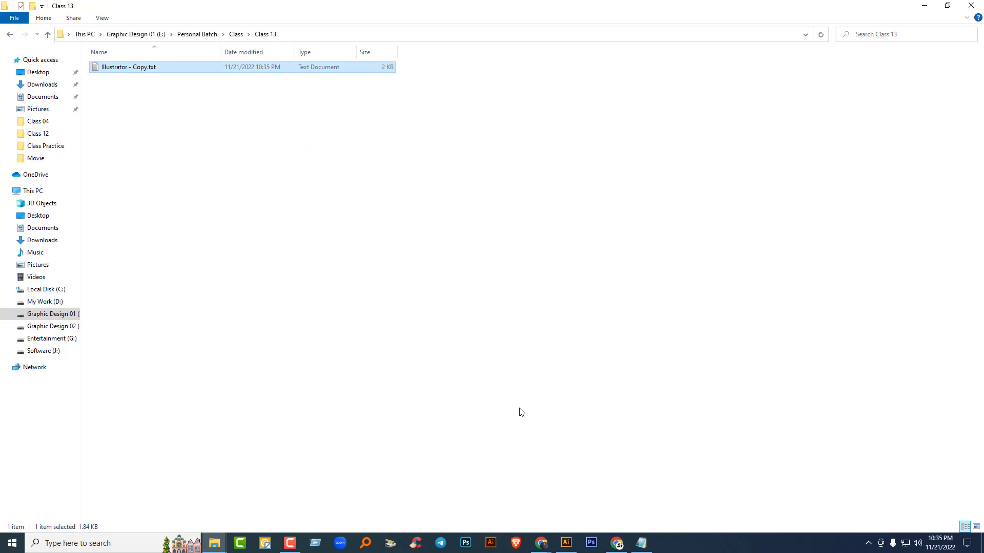
pyautogui.click(924, 6)
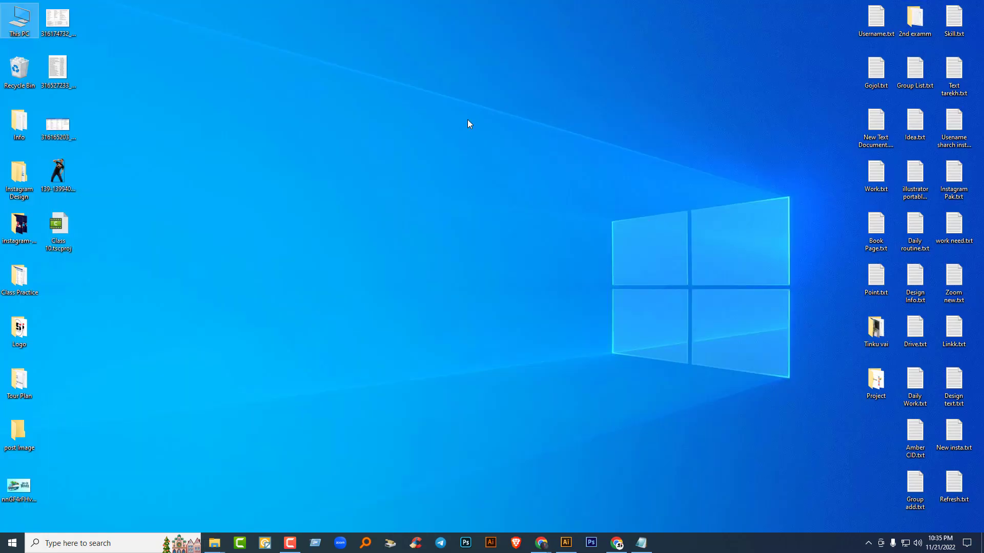
pyautogui.rightClick(467, 118)
pyautogui.click(493, 164)
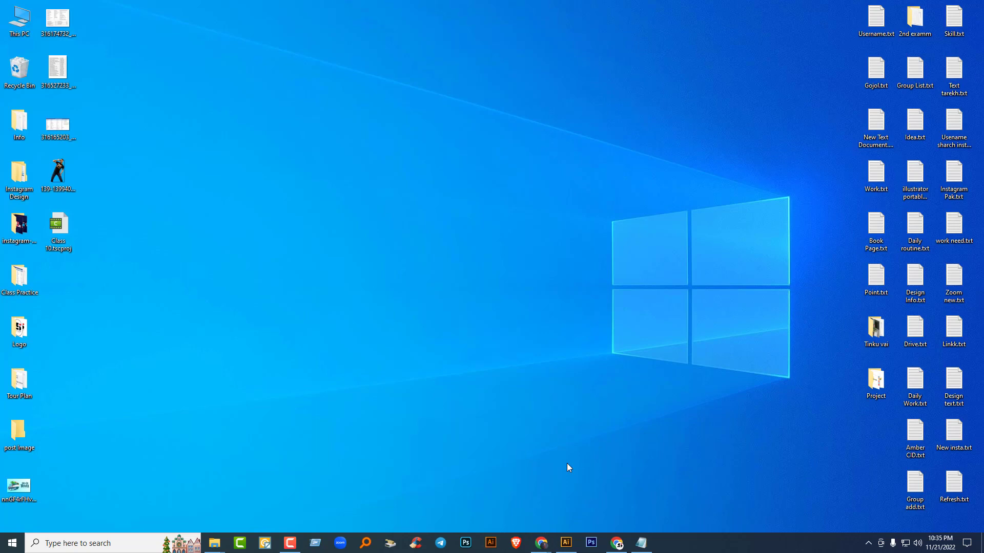
# Step: Switch to the Chrome window with the Meet session and close the Facebook Graphic Design Course tab
pyautogui.moveTo(541, 548)
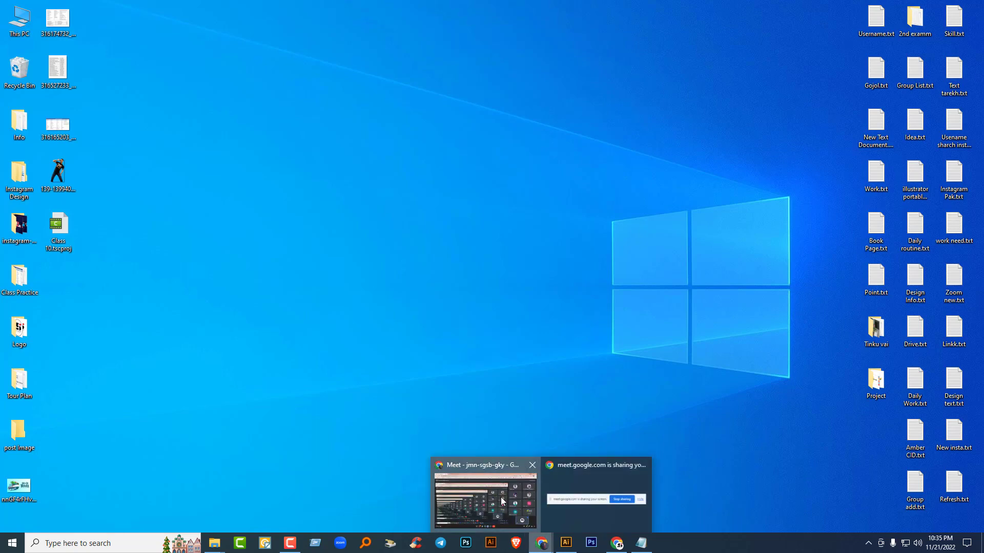
pyautogui.click(484, 500)
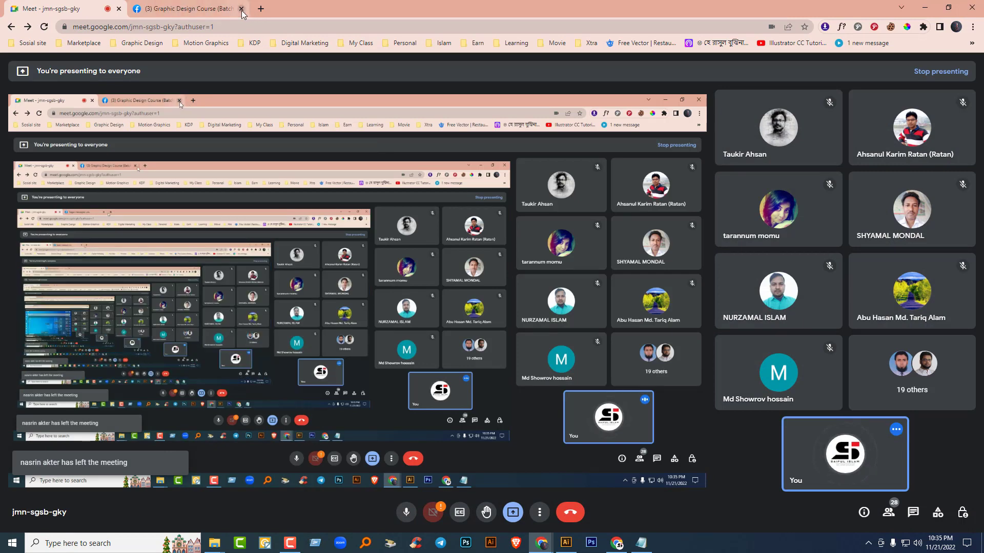
pyautogui.click(242, 9)
pyautogui.click(136, 9)
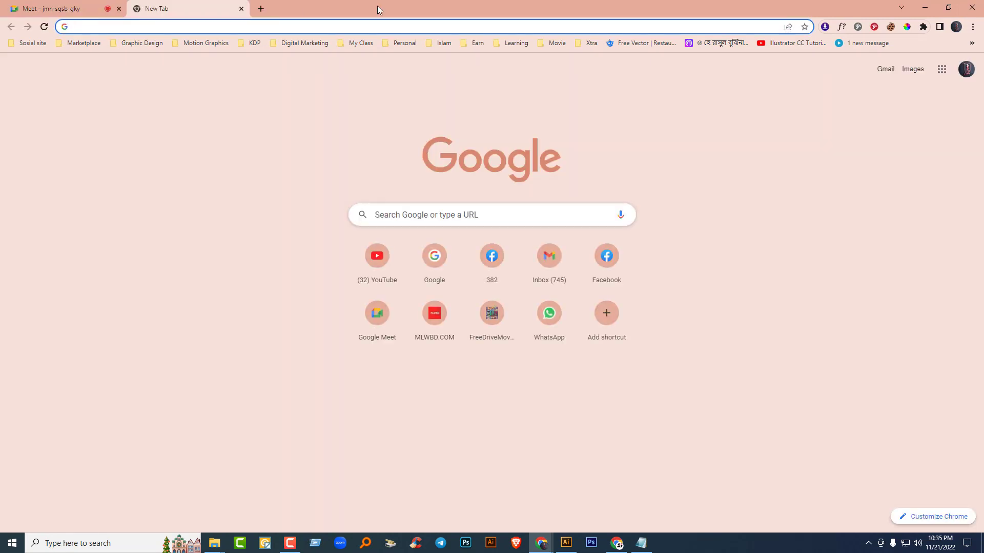
pyautogui.write('গ')
pyautogui.press('Return')
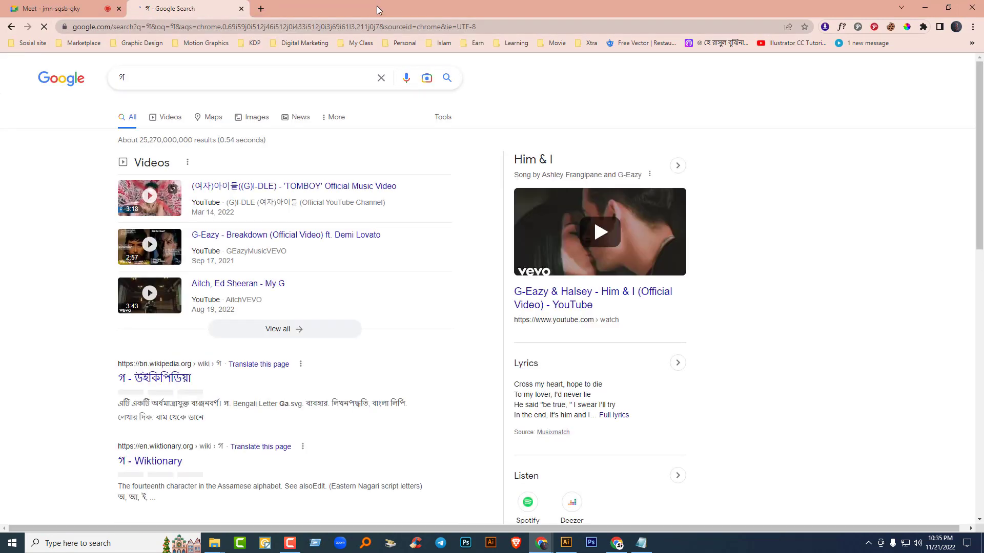
pyautogui.click(242, 9)
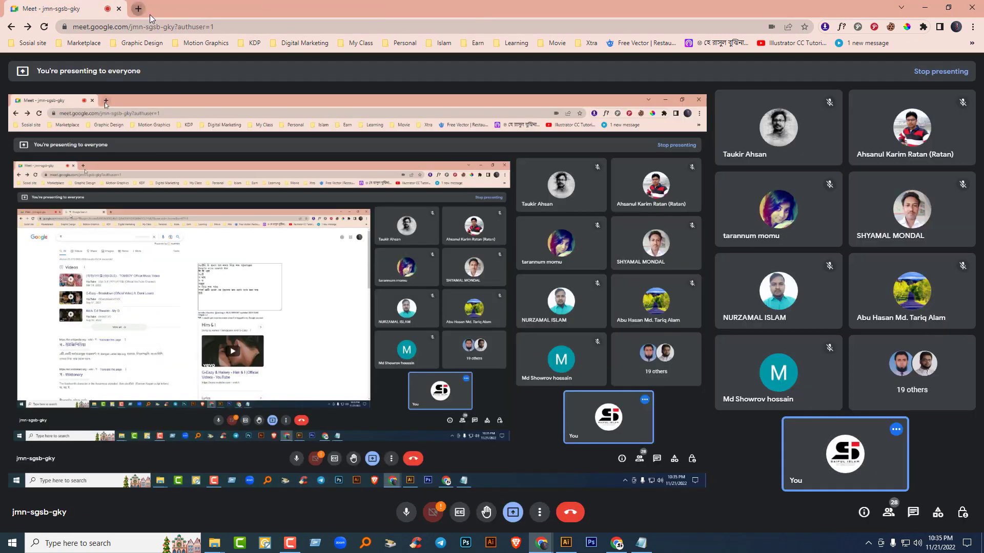
# Step: Open Google in a new browser tab, search for "image" and show the image results
pyautogui.click(139, 9)
pyautogui.write('g')
pyautogui.press('Return')
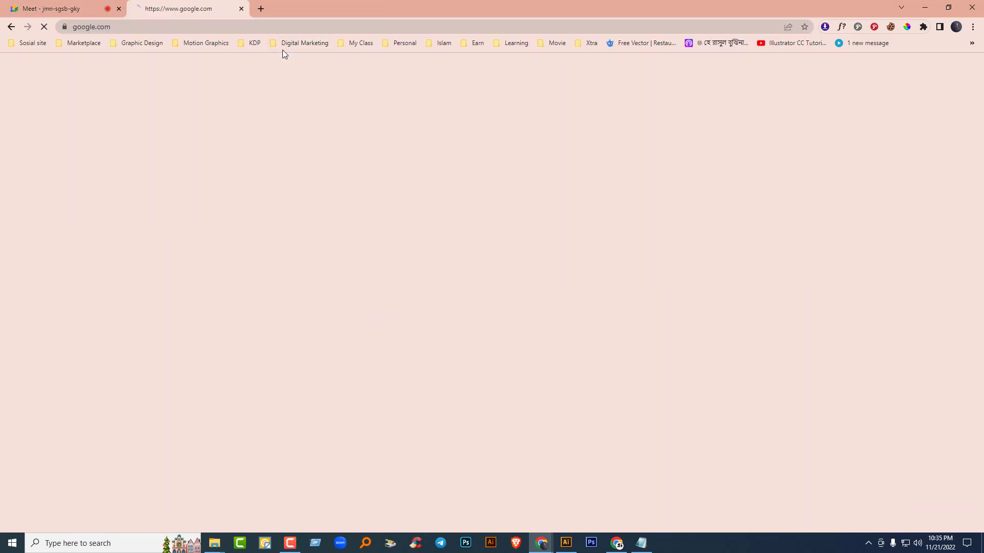
pyautogui.click(414, 258)
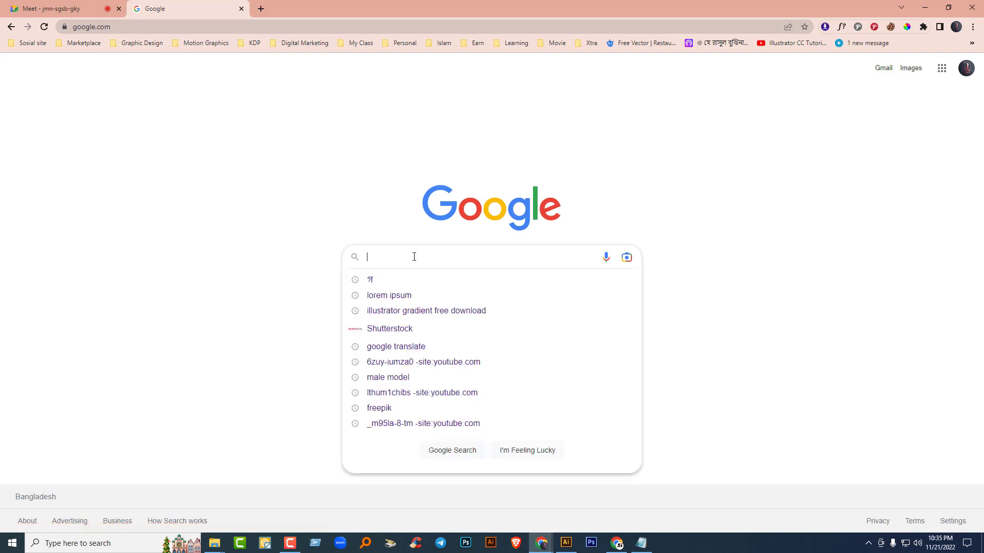
pyautogui.write('image')
pyautogui.press('Return')
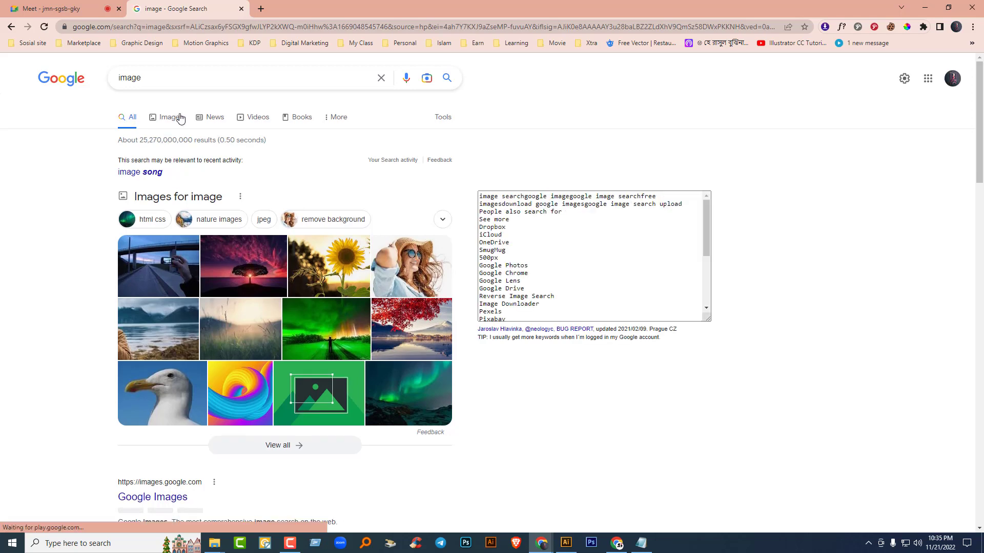
pyautogui.click(172, 117)
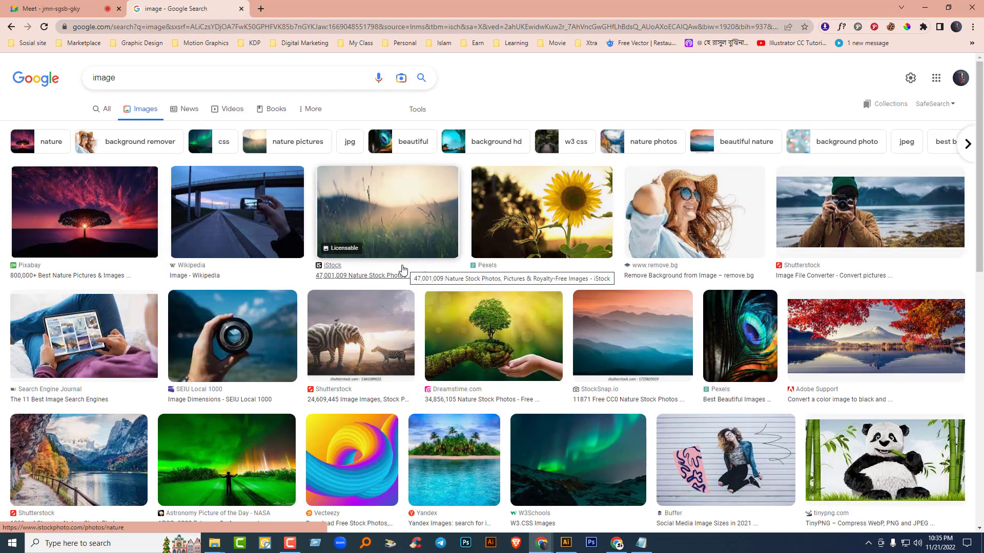
# Step: Browse the Google image results for a suitable picture to trace
pyautogui.scroll(-6, 402, 269)
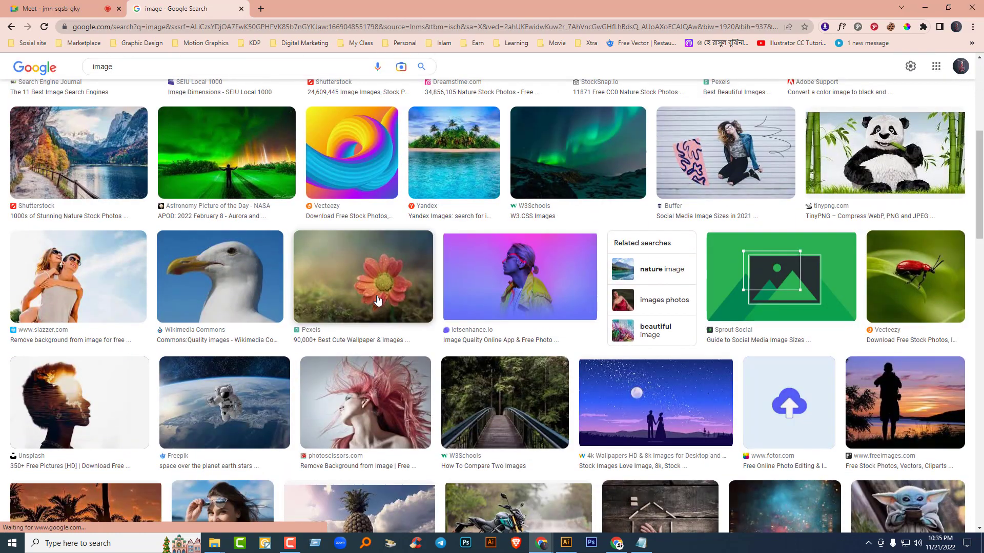
pyautogui.click(379, 303)
pyautogui.press('Escape')
pyautogui.scroll(-2, 230, 326)
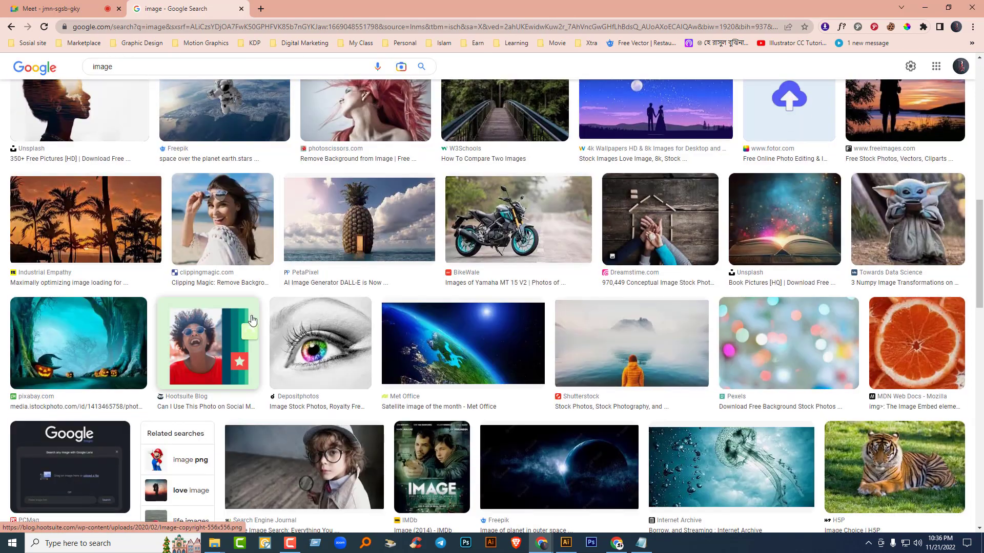
pyautogui.scroll(-4, 417, 285)
pyautogui.moveTo(410, 283)
pyautogui.scroll(-5, 409, 282)
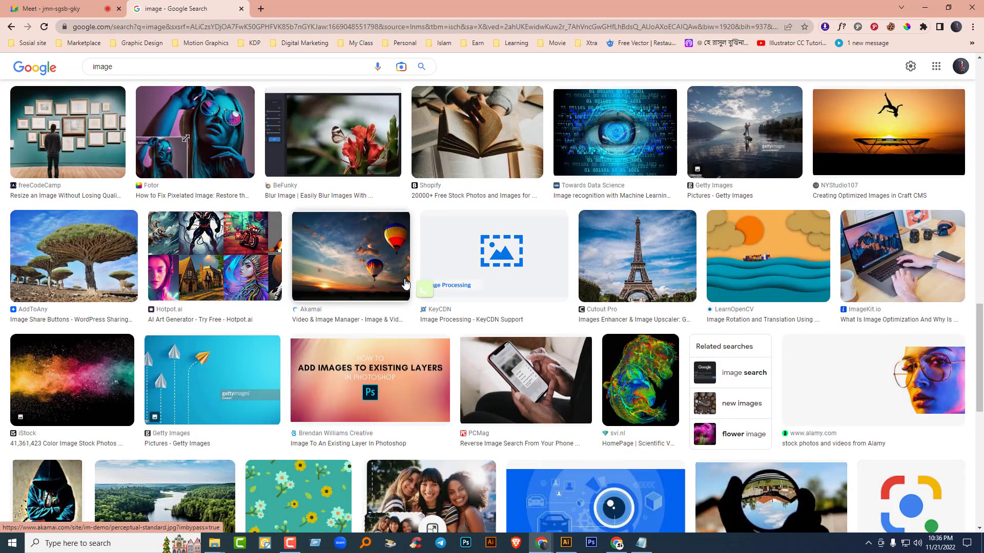
pyautogui.scroll(-5, 404, 282)
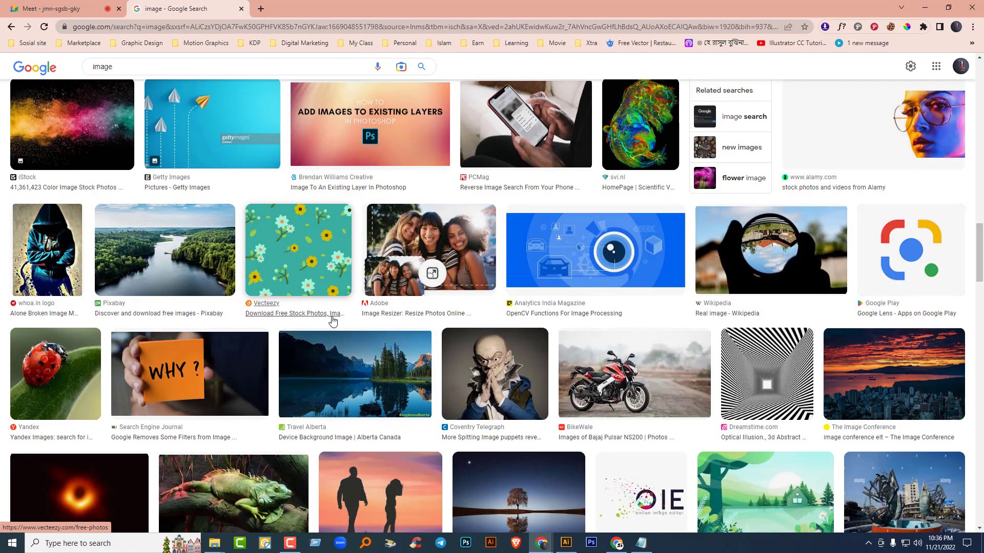
pyautogui.moveTo(933, 271)
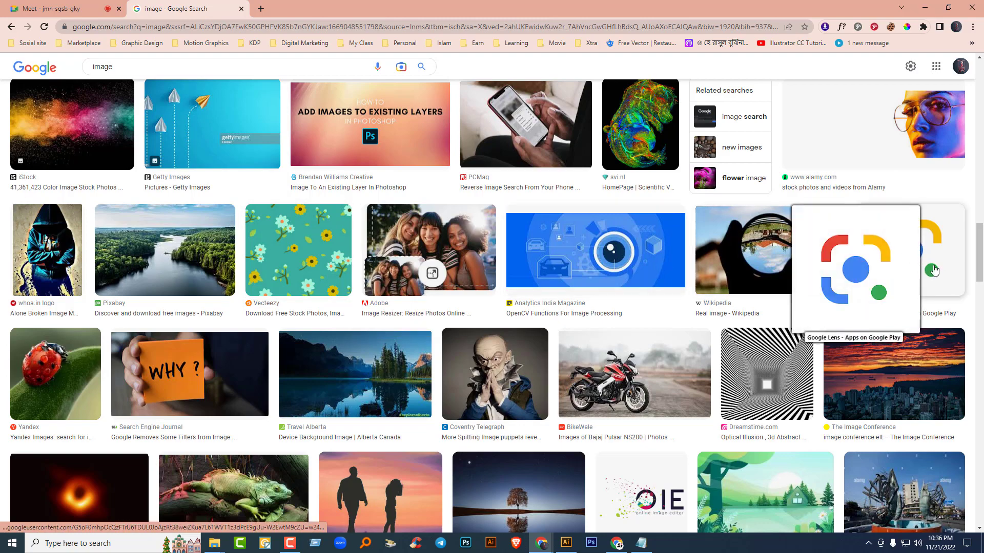
pyautogui.scroll(-2, 594, 289)
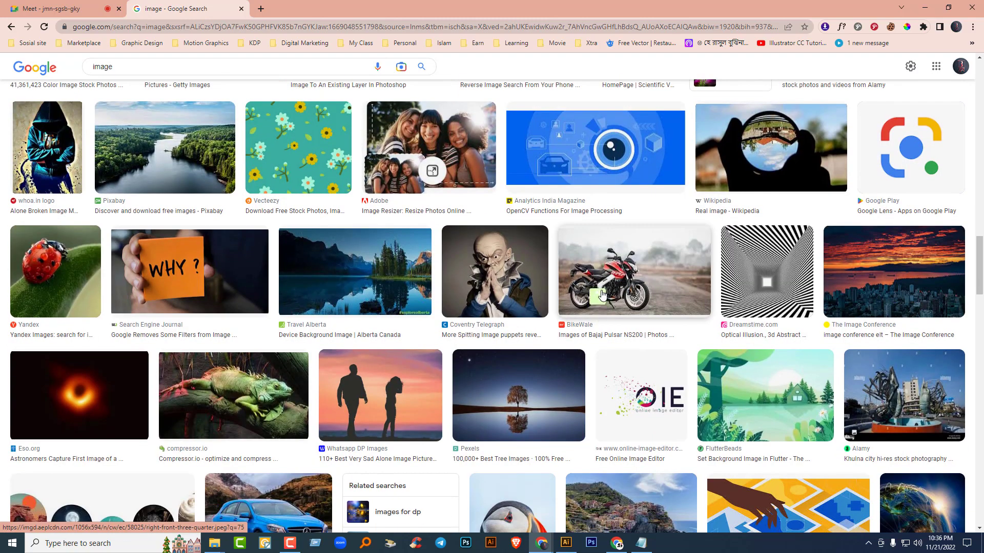
pyautogui.scroll(-3, 602, 295)
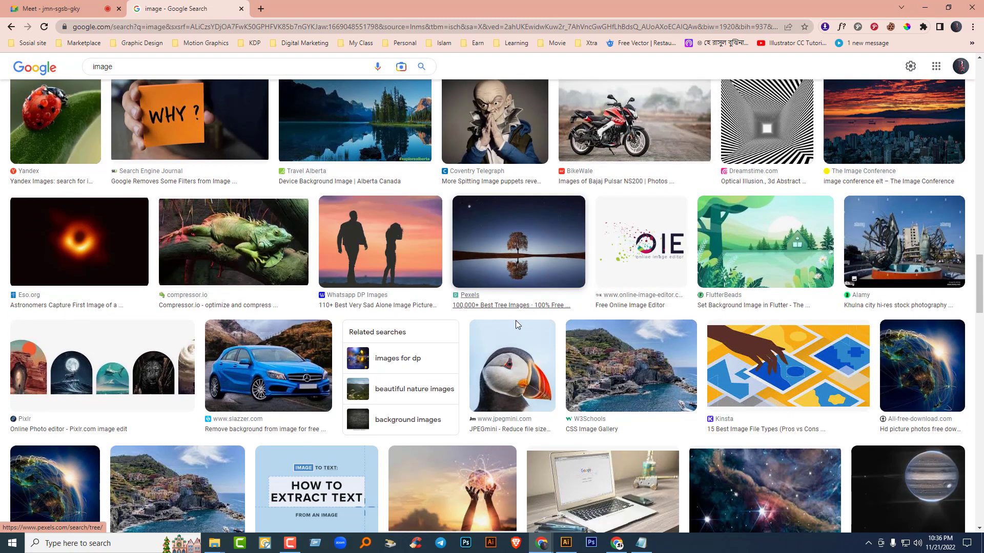
pyautogui.scroll(-5, 518, 325)
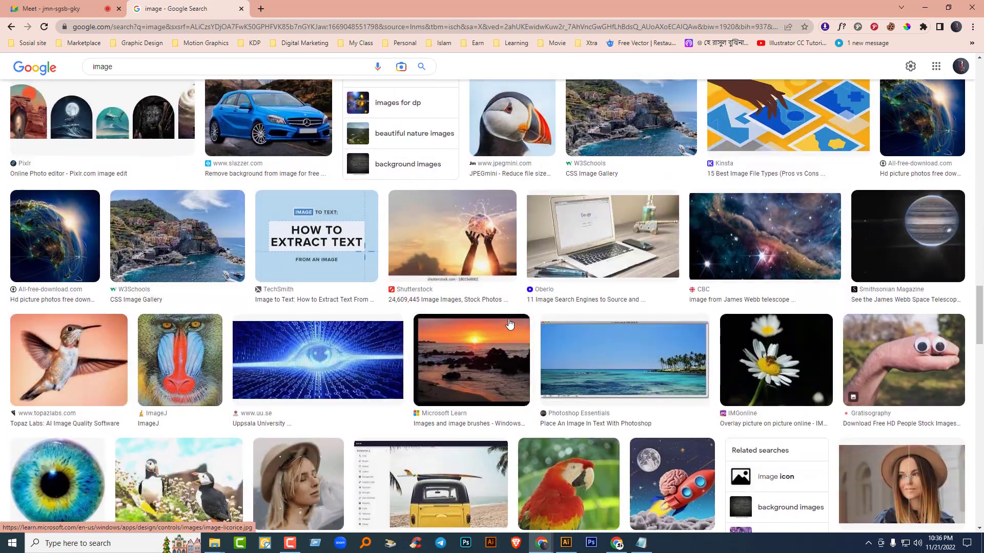
pyautogui.scroll(6, 509, 324)
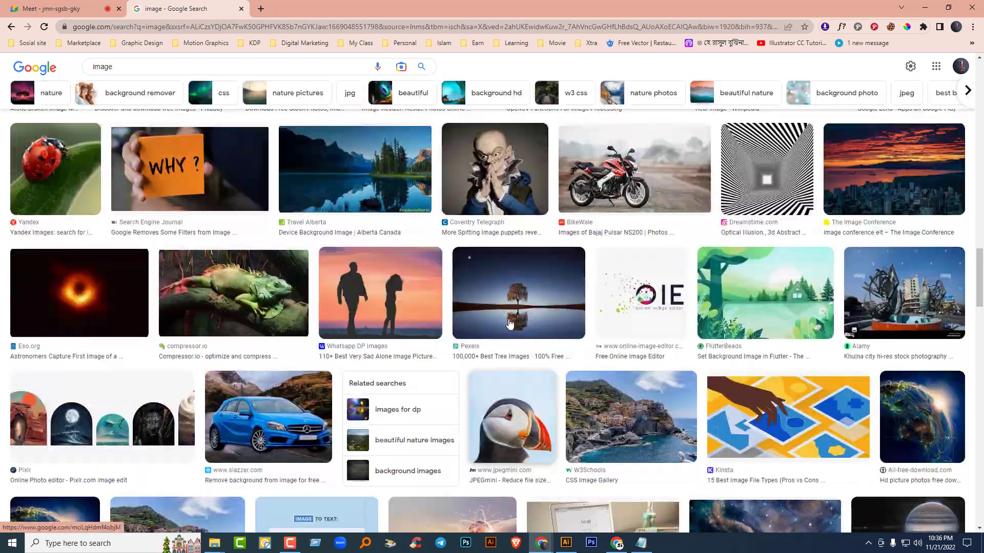
pyautogui.scroll(20, 509, 324)
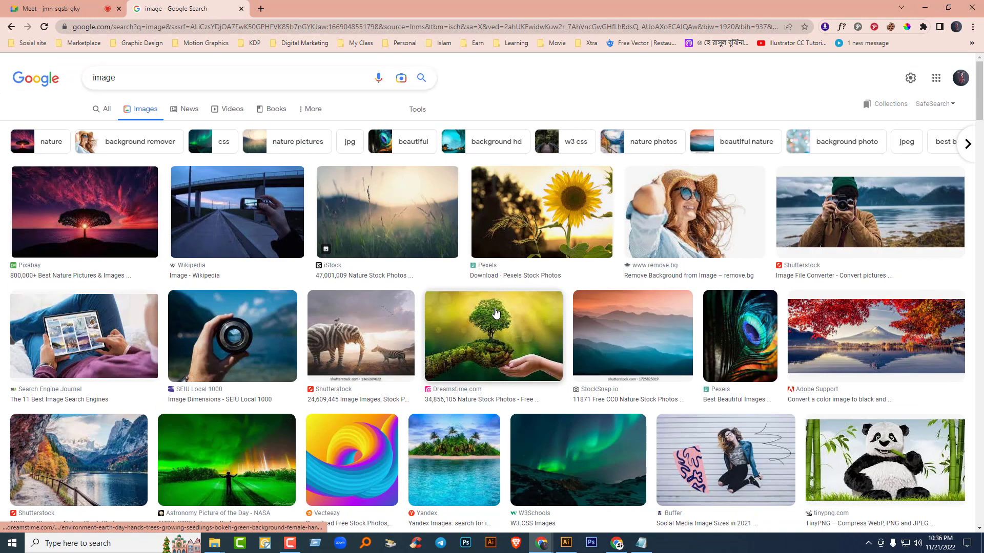
# Step: Save the Pexels sunflower image to the Desktop as download.jpeg and open it in Illustrator
pyautogui.click(565, 210)
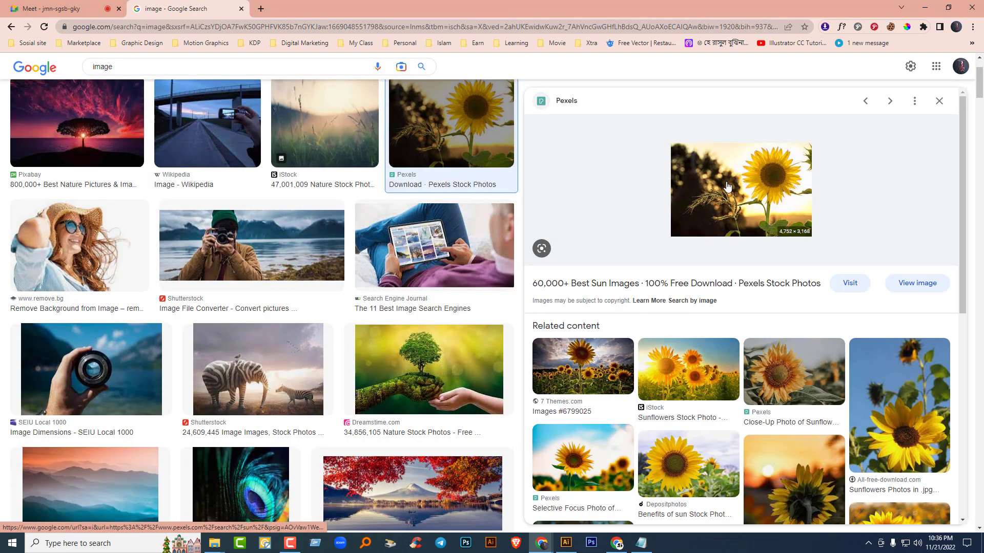
pyautogui.rightClick(726, 183)
pyautogui.click(766, 283)
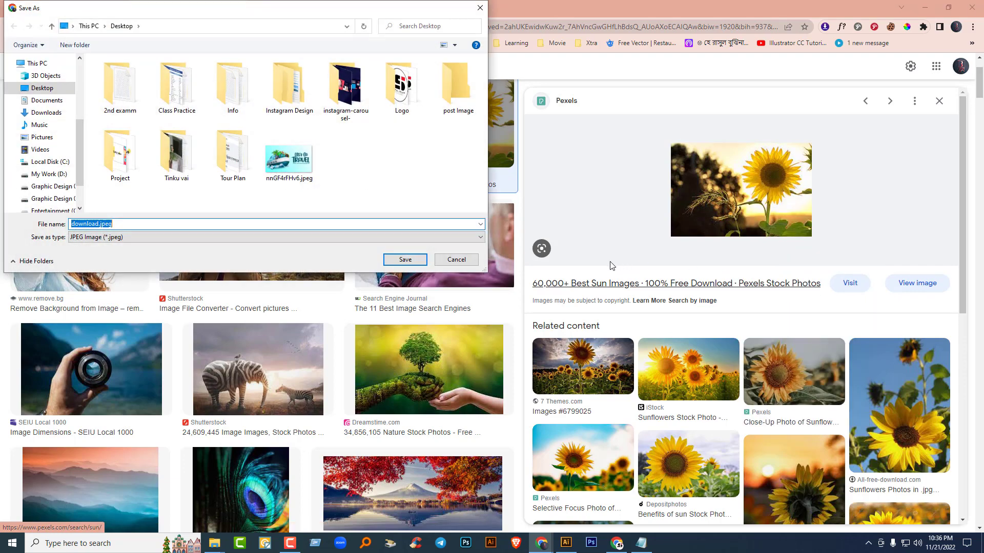
pyautogui.click(414, 265)
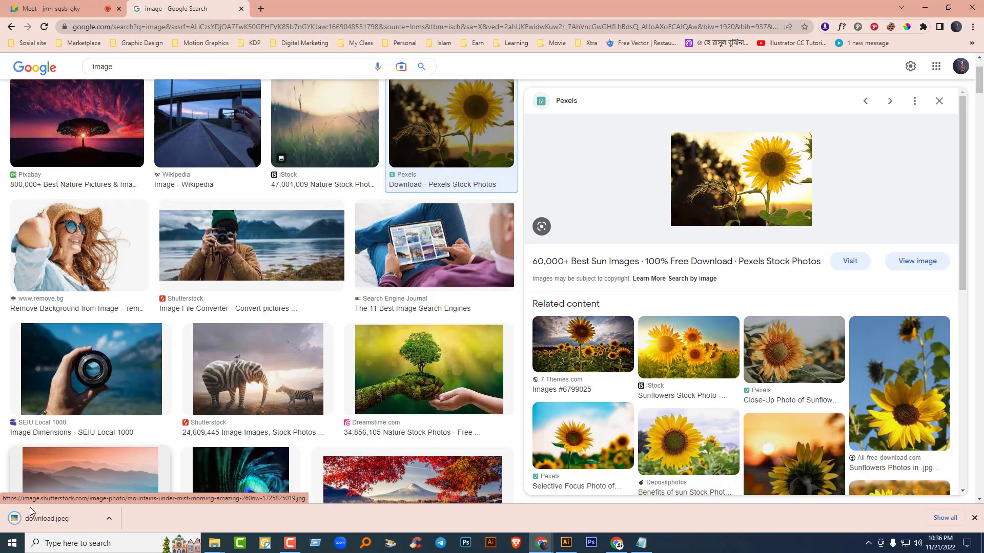
pyautogui.moveTo(49, 518); pyautogui.dragTo(430, 277)
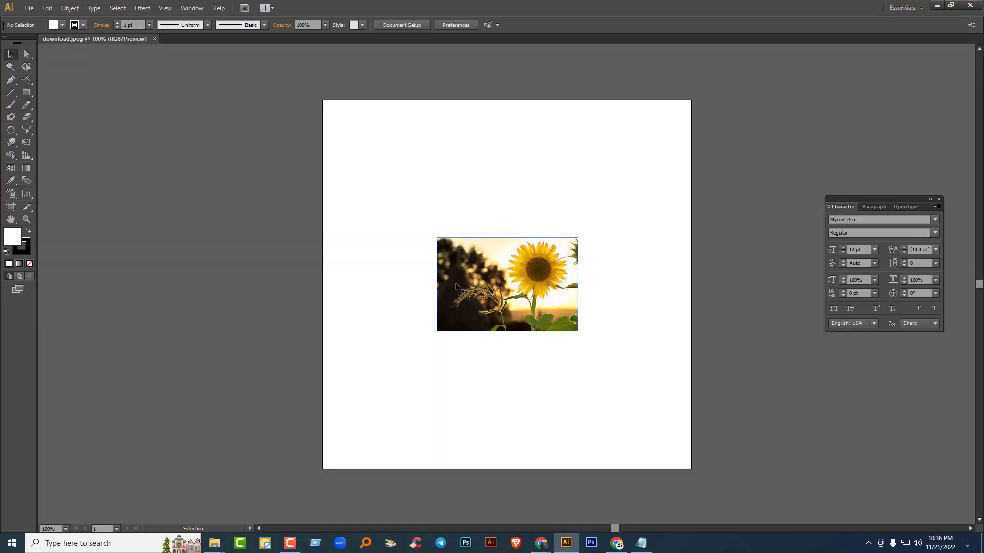
# Step: Move the sunflower image toward the artboard's upper left and enlarge it to about 7.14 in wide by 4.75 in high
pyautogui.click(531, 284)
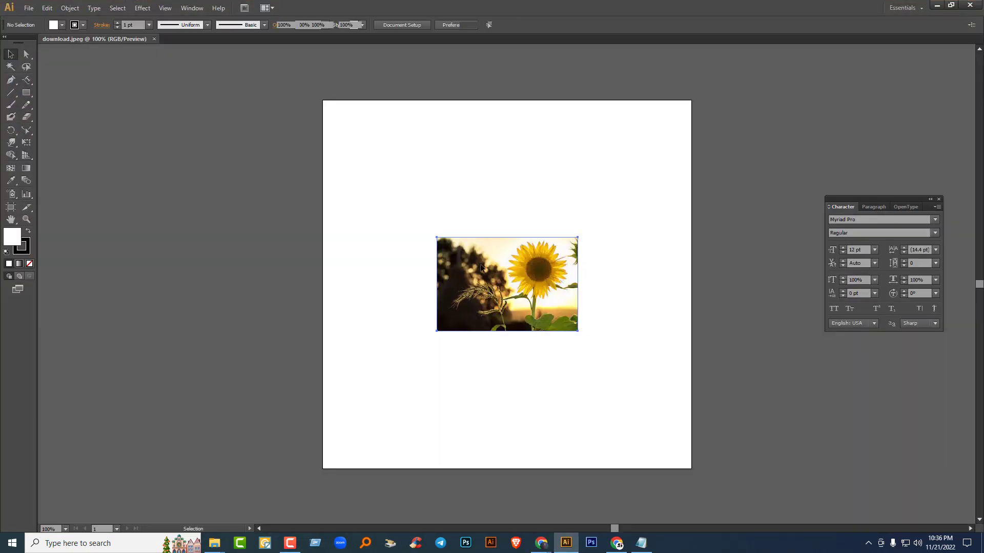
pyautogui.moveTo(531, 284); pyautogui.dragTo(445, 237)
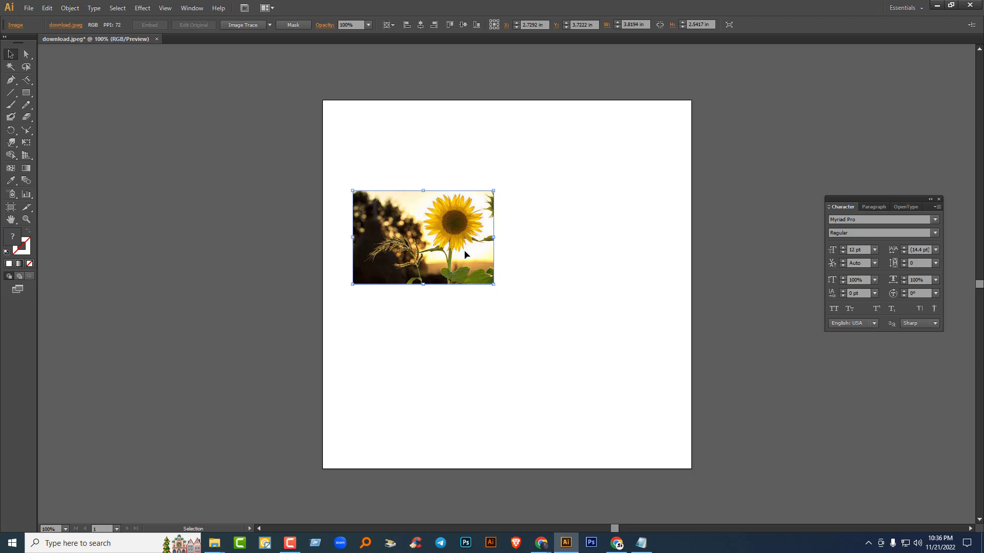
pyautogui.moveTo(494, 284)
pyautogui.mouseDown()
pyautogui.moveTo(615, 390)
pyautogui.moveTo(484, 275)
pyautogui.mouseUp()
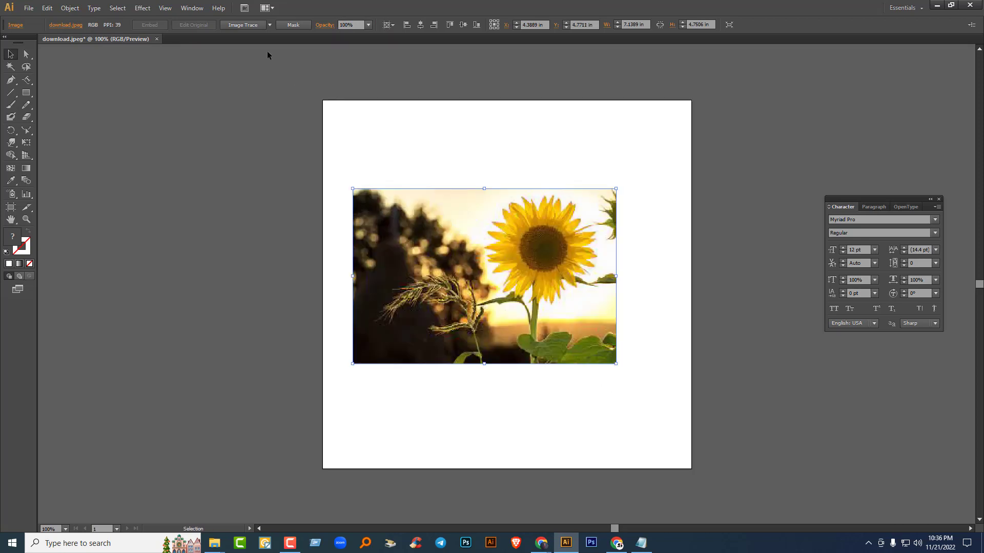
# Step: Try the Black and White Logo image trace preset on the sunflower image and undo it
pyautogui.click(269, 25)
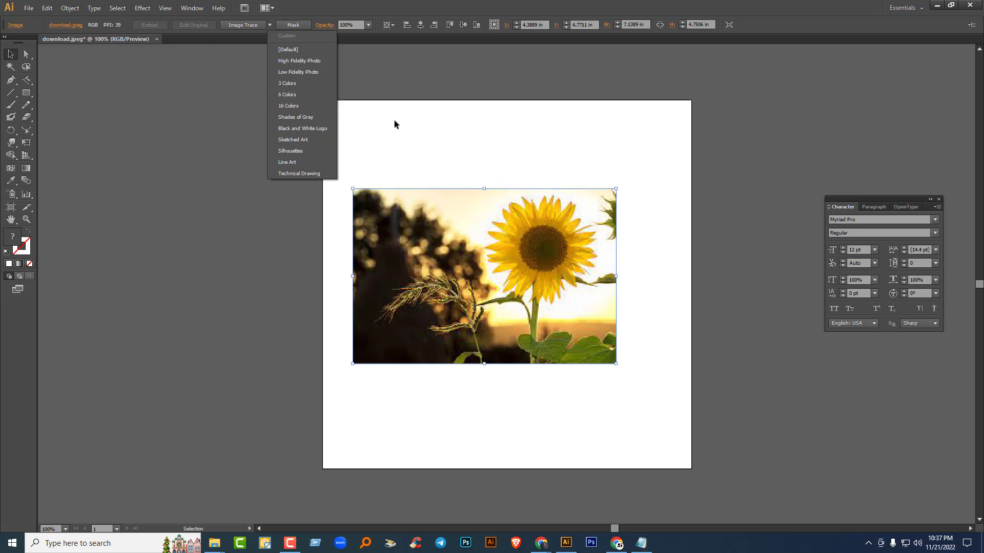
pyautogui.click(298, 128)
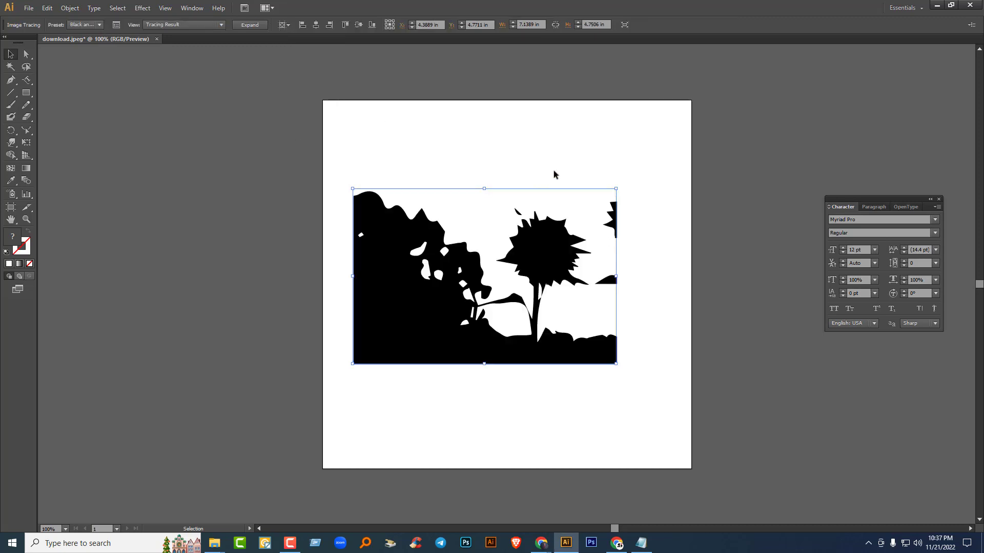
pyautogui.hotkey('ctrl', 'z')
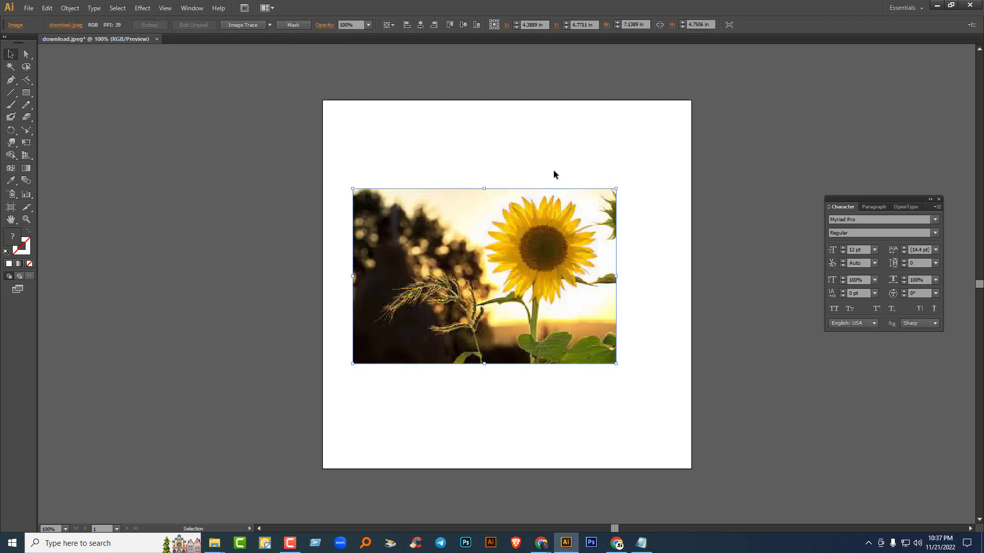
# Step: Try the Sketched Art image trace preset on the sunflower image and undo it
pyautogui.click(270, 25)
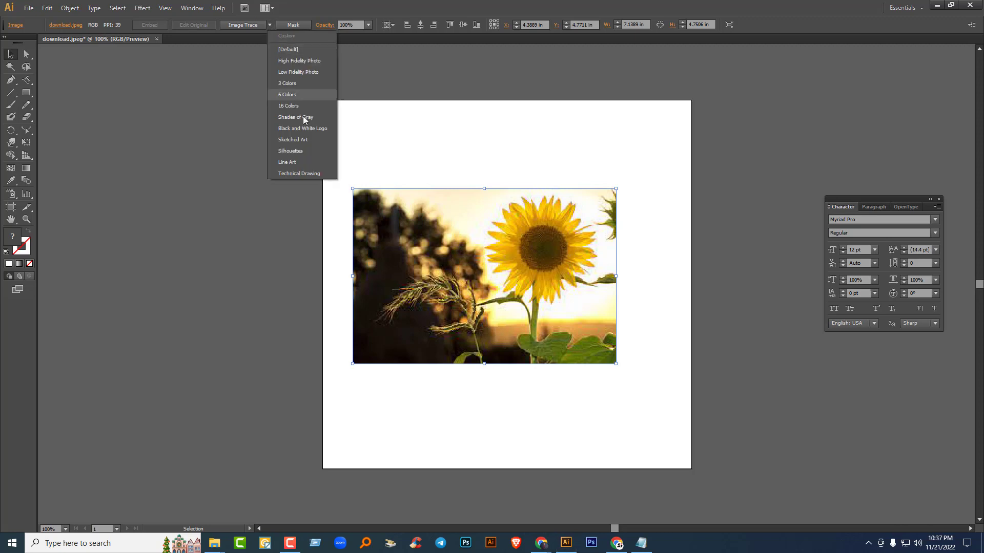
pyautogui.click(307, 139)
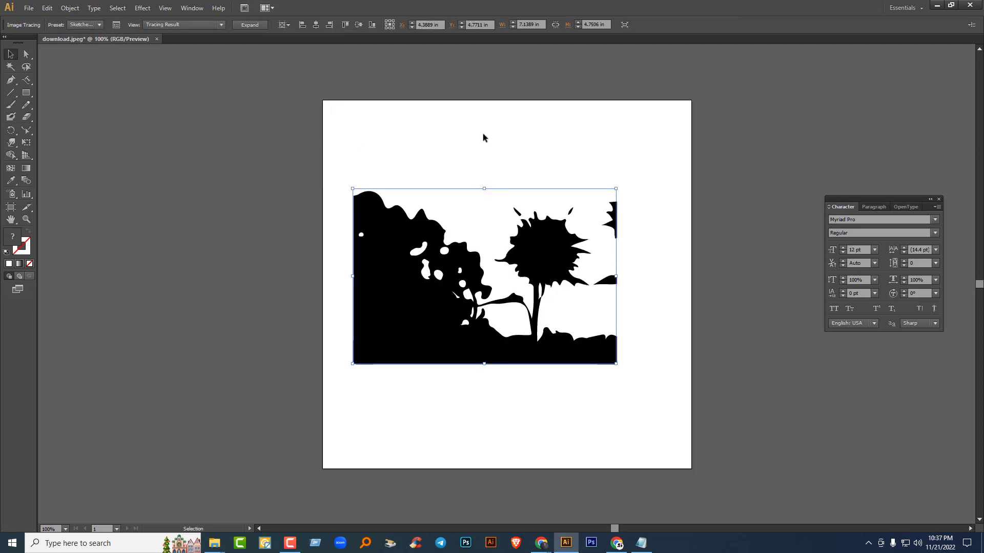
pyautogui.hotkey('ctrl', 'z')
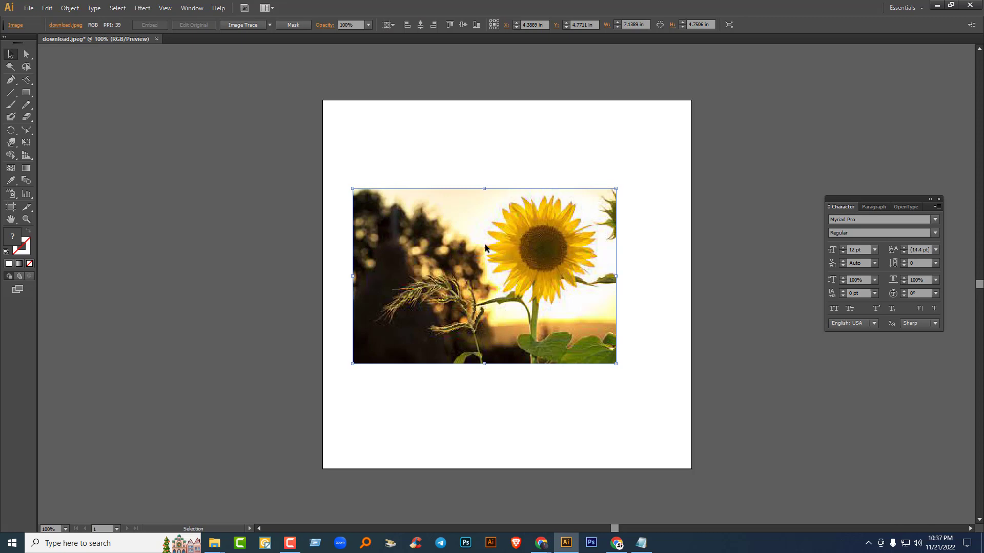
# Step: Trace the sunflower image with the High Fidelity Photo preset and delete the traced image from the artboard
pyautogui.moveTo(484, 244); pyautogui.dragTo(452, 224)
pyautogui.click(270, 25)
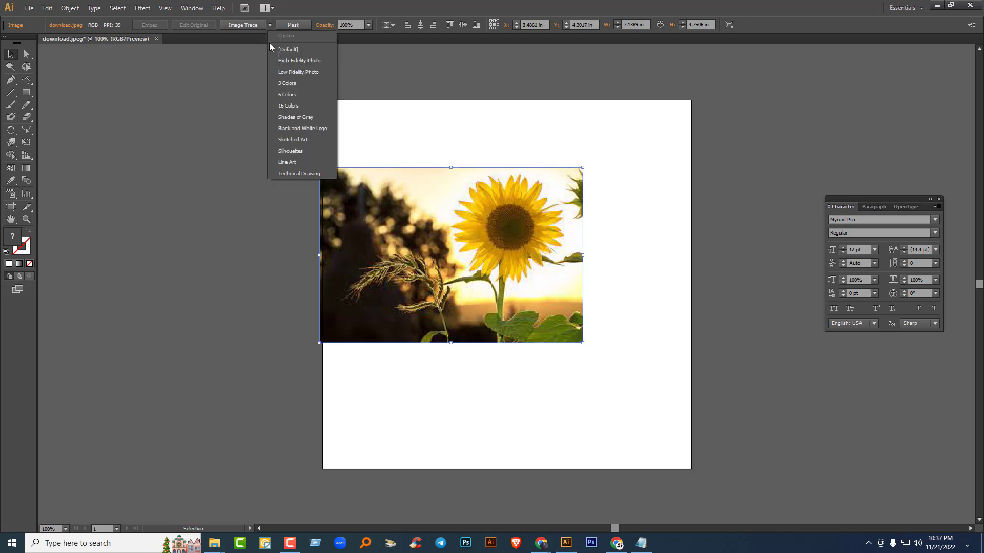
pyautogui.click(312, 61)
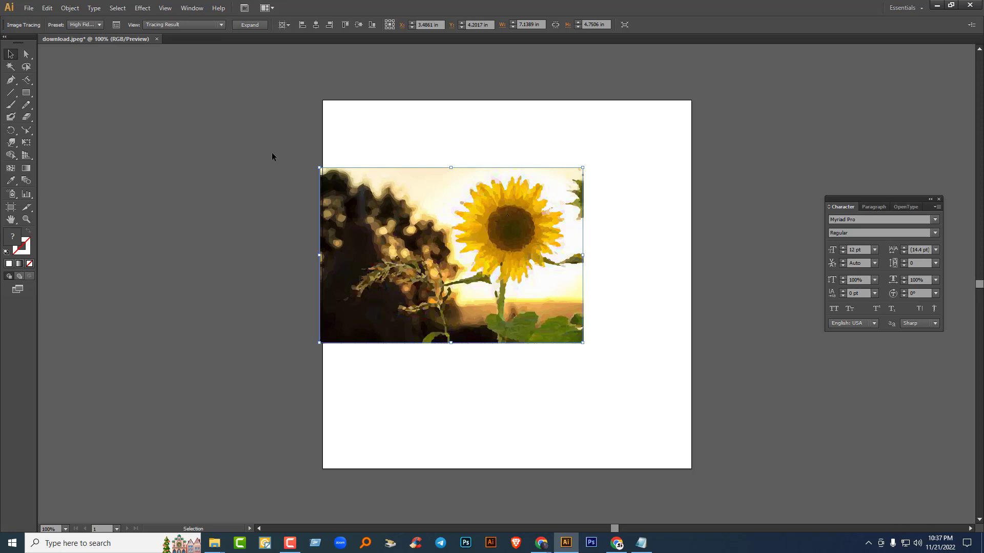
pyautogui.moveTo(437, 203)
pyautogui.mouseDown()
pyautogui.moveTo(460, 228)
pyautogui.moveTo(500, 226)
pyautogui.mouseUp()
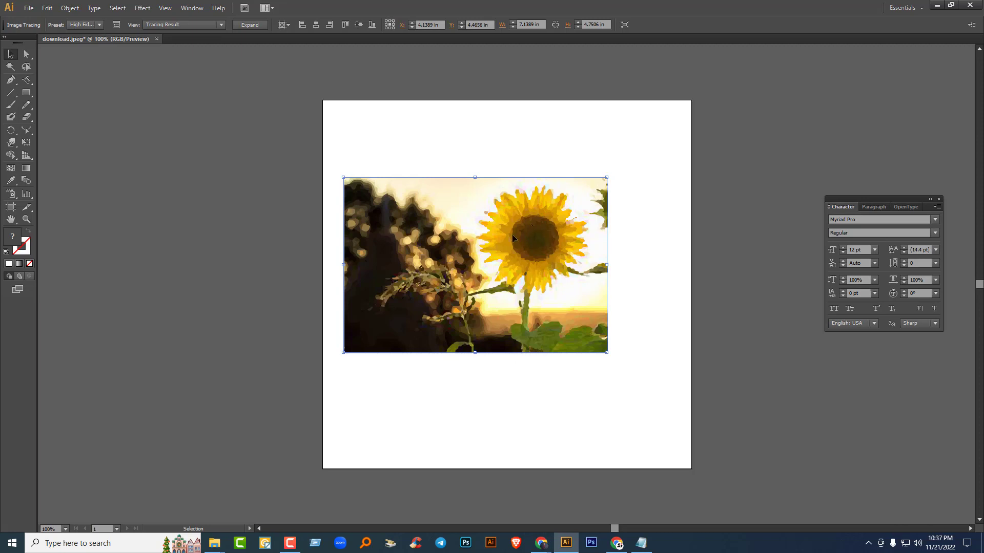
pyautogui.press('Delete')
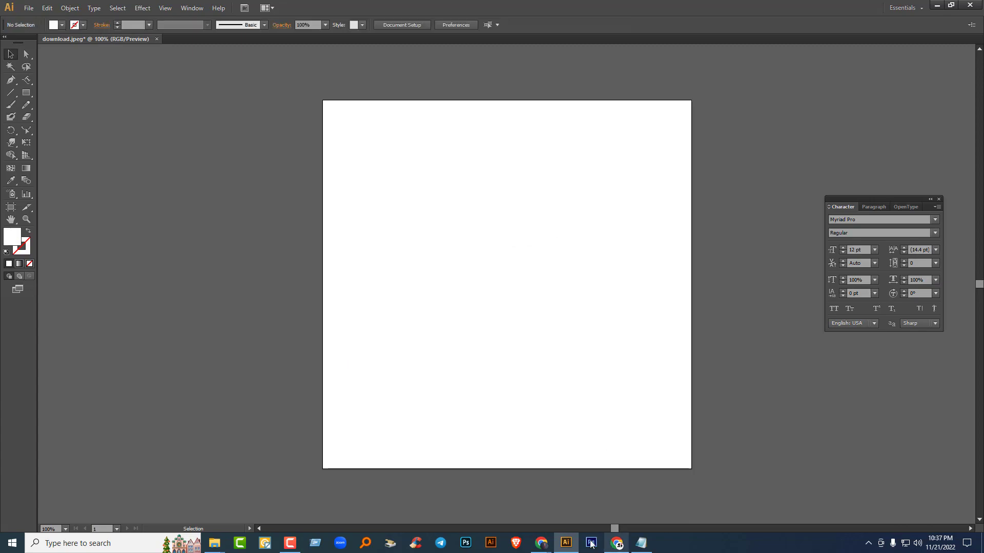
# Step: Switch to Chrome, save the Search Engine Journal tablet photo from Google Images, and place it in the Illustrator document
pyautogui.moveTo(541, 543)
pyautogui.click(484, 505)
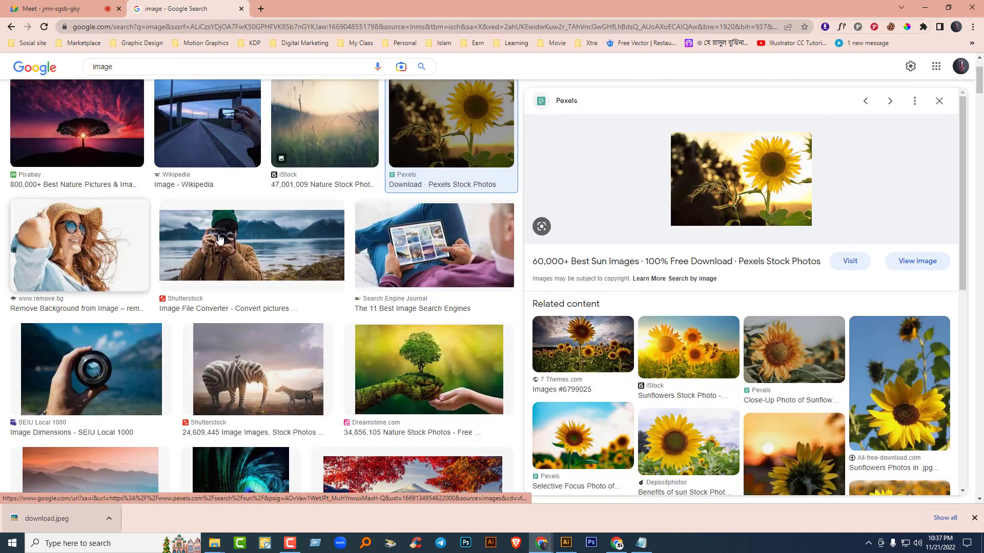
pyautogui.click(471, 276)
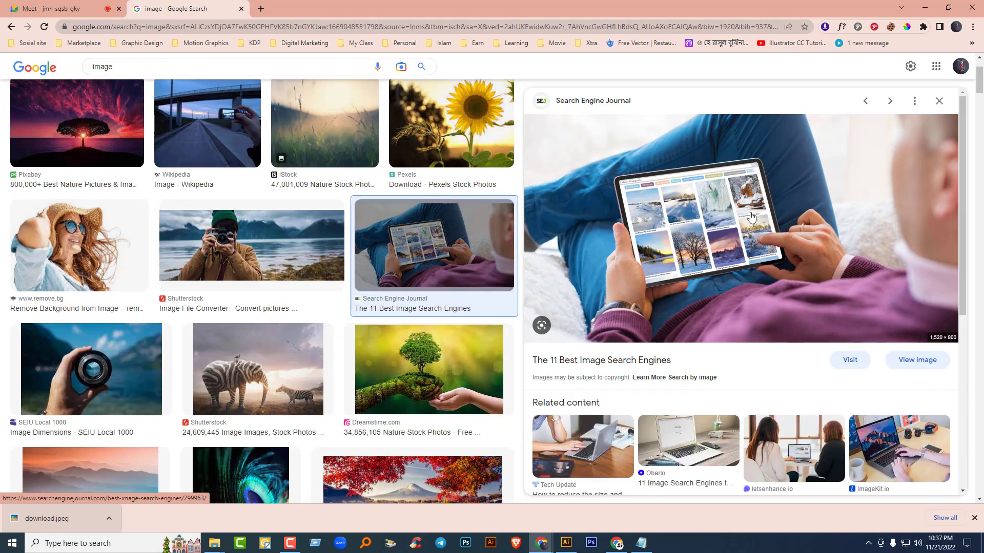
pyautogui.rightClick(733, 205)
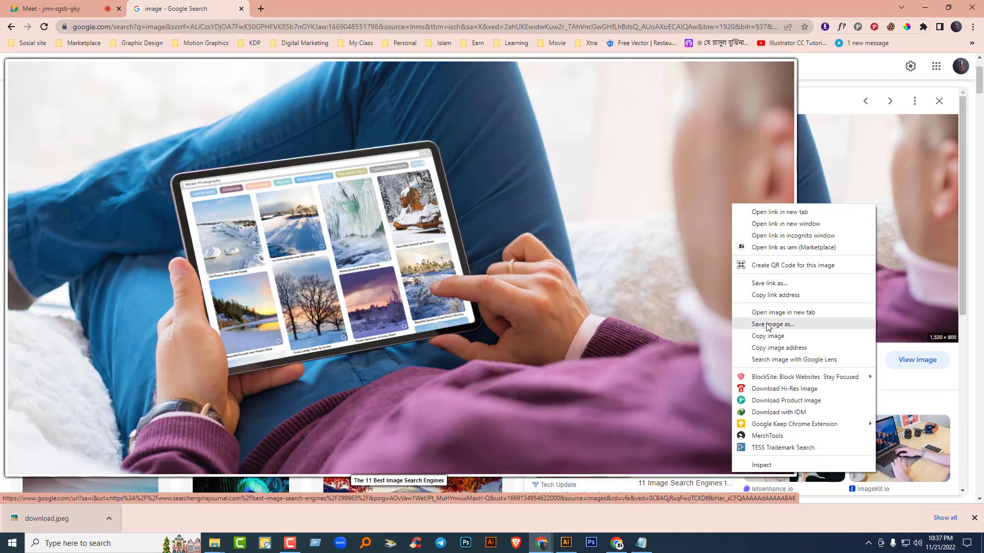
pyautogui.click(763, 324)
pyautogui.click(386, 263)
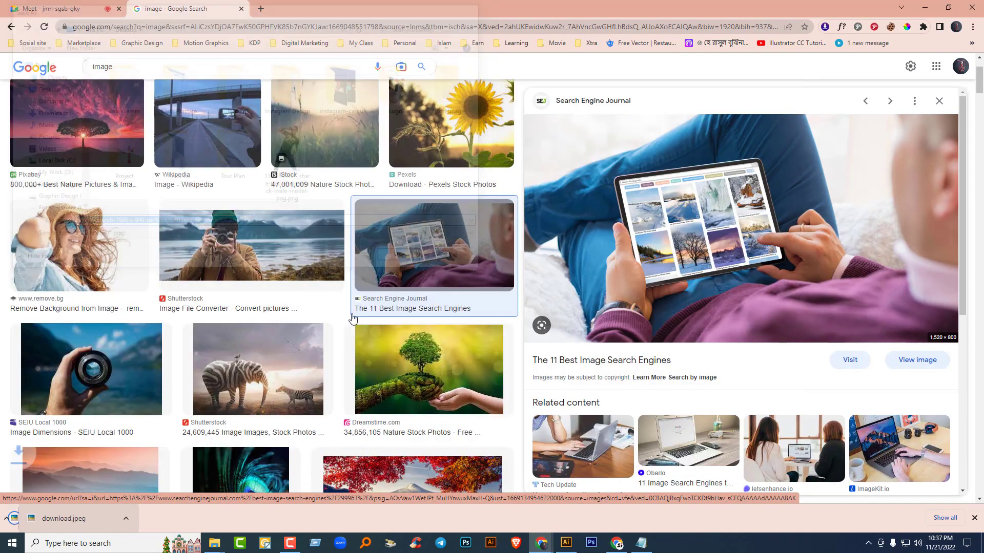
pyautogui.moveTo(57, 518); pyautogui.dragTo(438, 302)
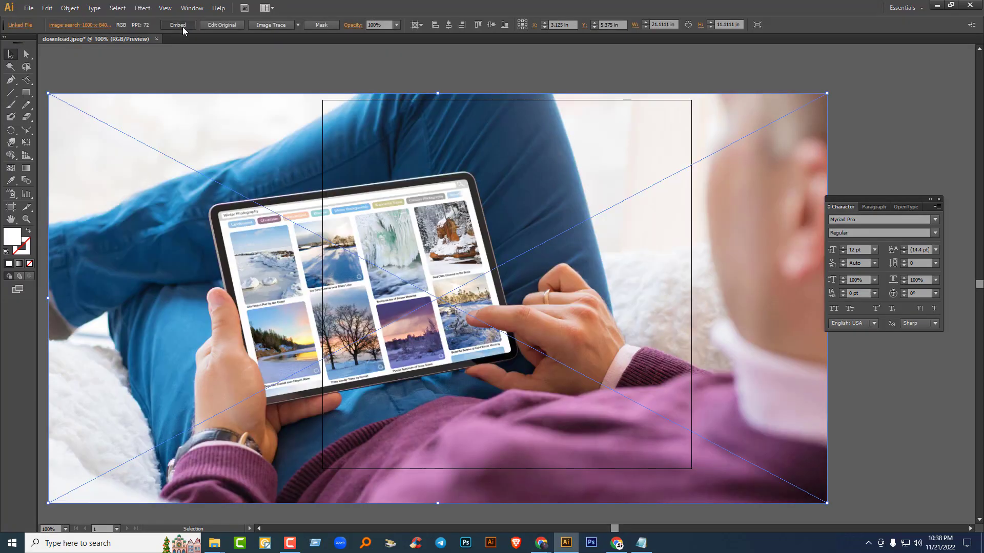
# Step: Embed the tablet photo and scale it down to about 7.11 in wide by 3.74 in high on the artboard's upper half
pyautogui.moveTo(827, 94); pyautogui.dragTo(528, 246)
pyautogui.moveTo(443, 284); pyautogui.dragTo(463, 259)
pyautogui.moveTo(547, 319); pyautogui.dragTo(587, 338)
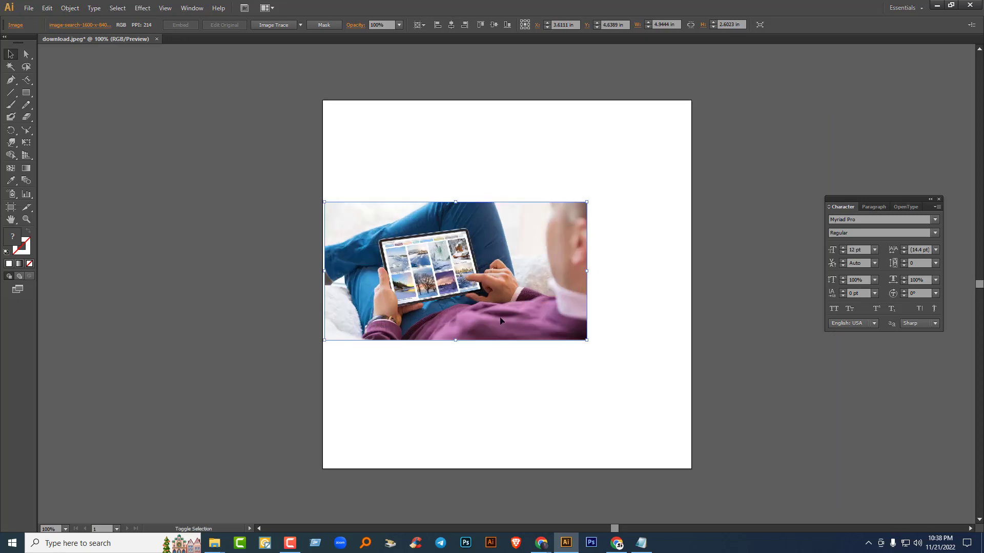
pyautogui.moveTo(454, 270); pyautogui.dragTo(472, 259)
# Step: Trace the tablet photo with the High Fidelity Photo preset, checking the Google Meet call in Chrome while it processes
pyautogui.click(300, 24)
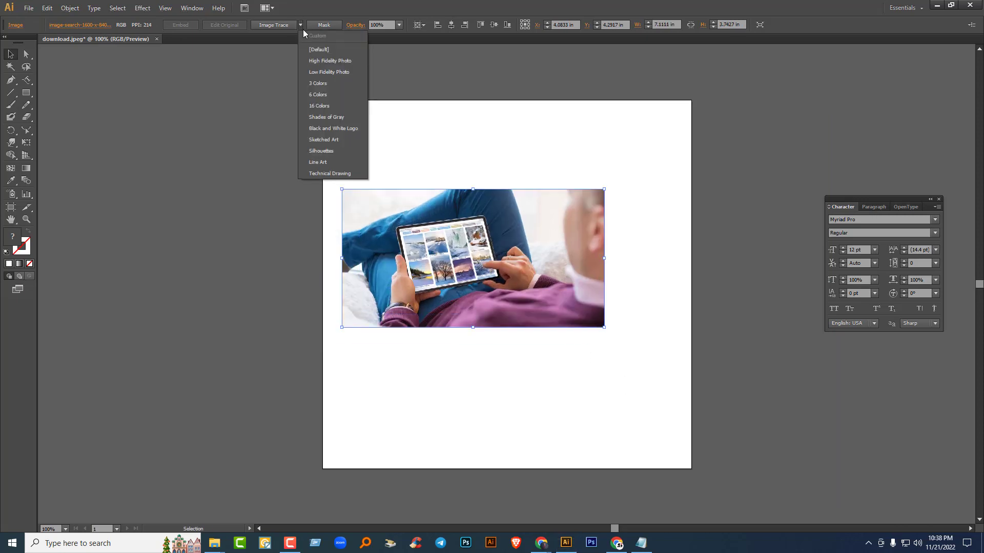
pyautogui.click(316, 64)
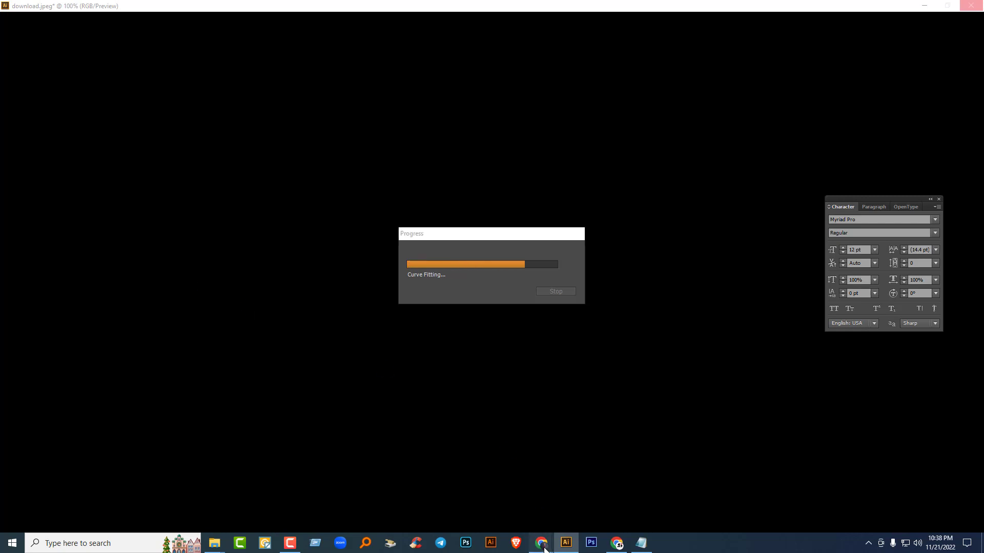
pyautogui.moveTo(541, 543)
pyautogui.click(488, 511)
pyautogui.click(71, 8)
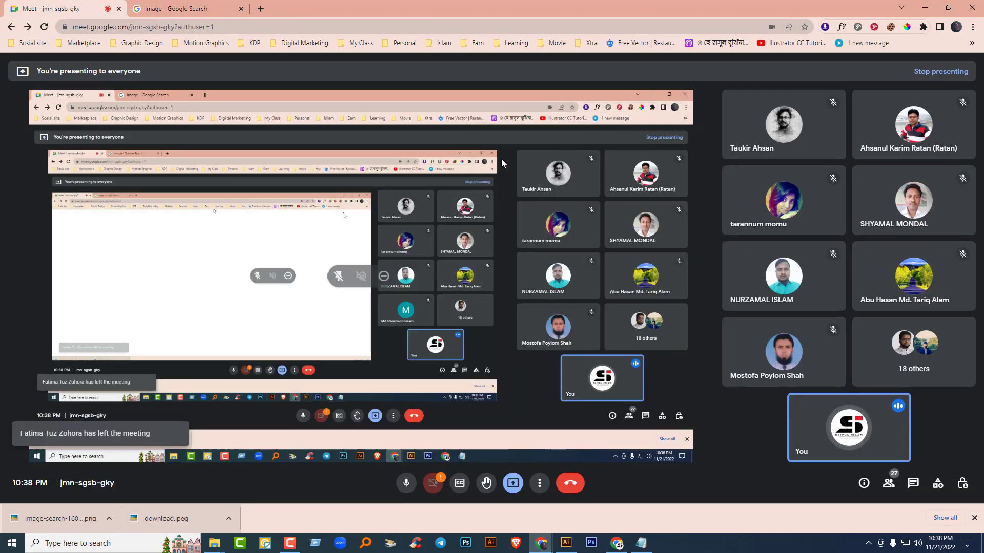
pyautogui.click(931, 11)
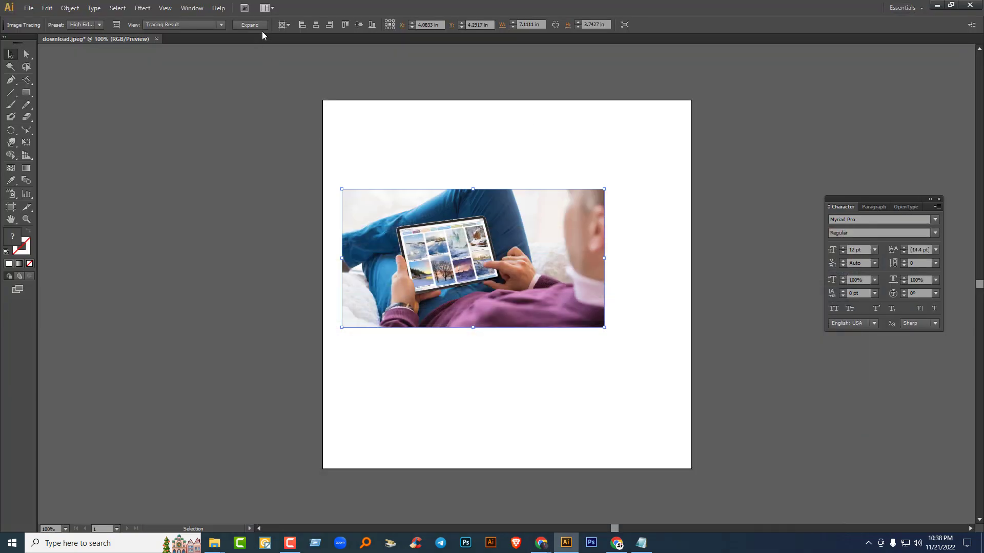
# Step: Expand the traced tablet photo into editable vector paths
pyautogui.click(247, 25)
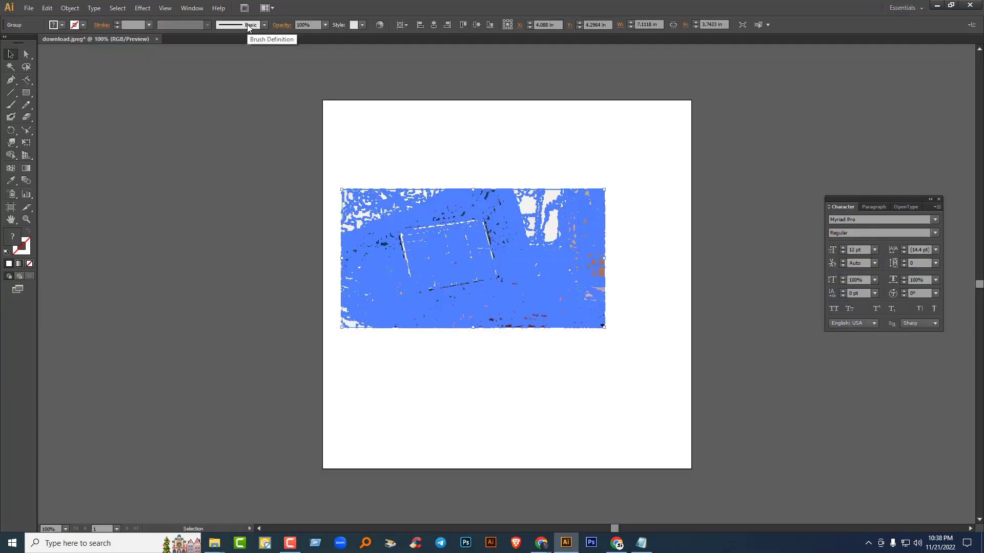
pyautogui.hotkey('ctrl', 'z')
pyautogui.hotkey('ctrl', 'shift', 'z')
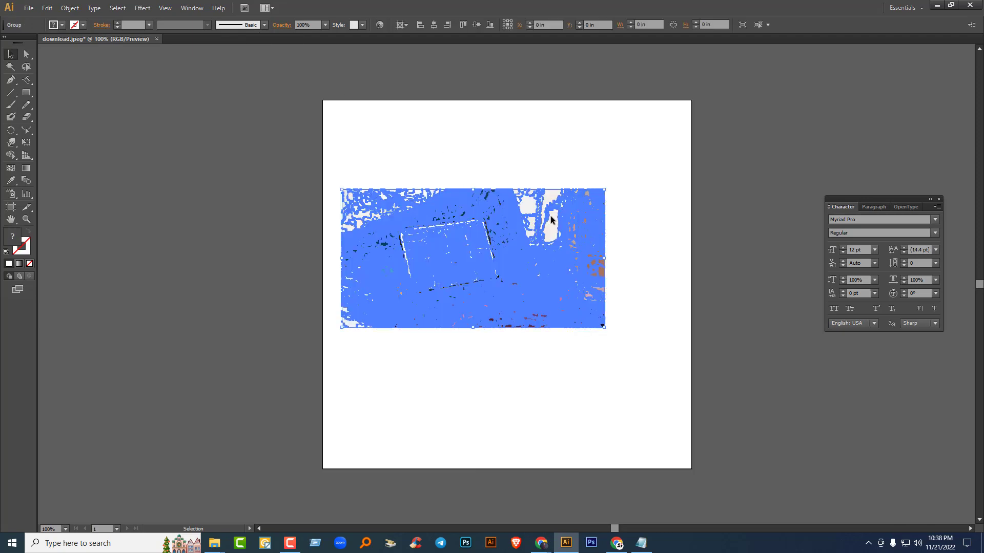
# Step: Move the expanded tablet artwork off the artboard to its left and ungroup it
pyautogui.moveTo(550, 217); pyautogui.dragTo(235, 215)
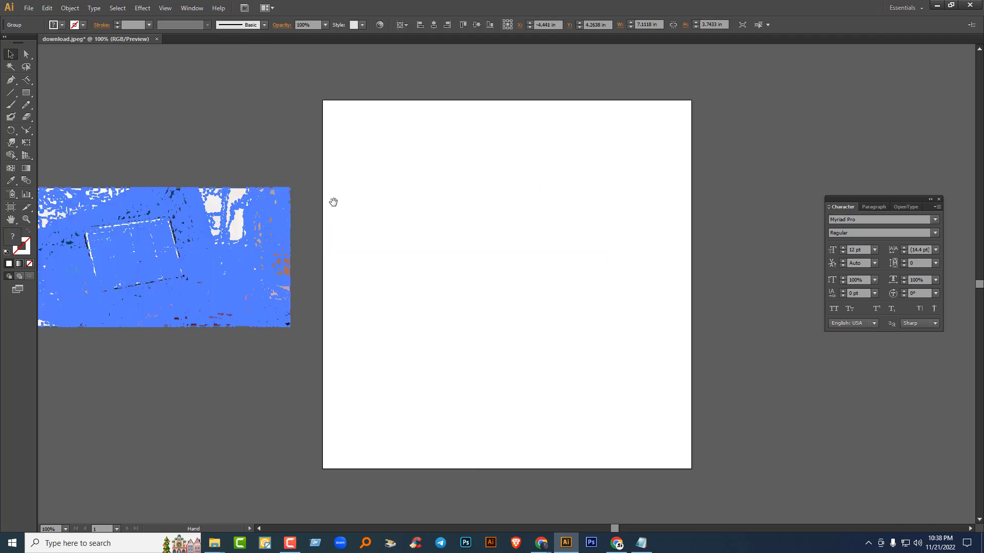
pyautogui.moveTo(334, 202); pyautogui.dragTo(593, 220)
pyautogui.moveTo(393, 261); pyautogui.dragTo(324, 236)
pyautogui.click(389, 110)
pyautogui.click(408, 195)
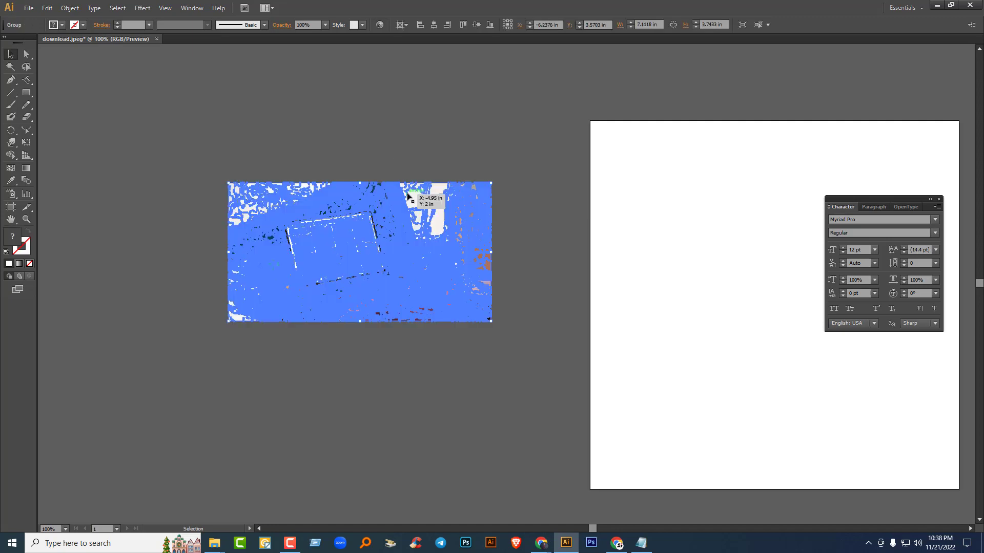
pyautogui.rightClick(407, 197)
pyautogui.click(426, 253)
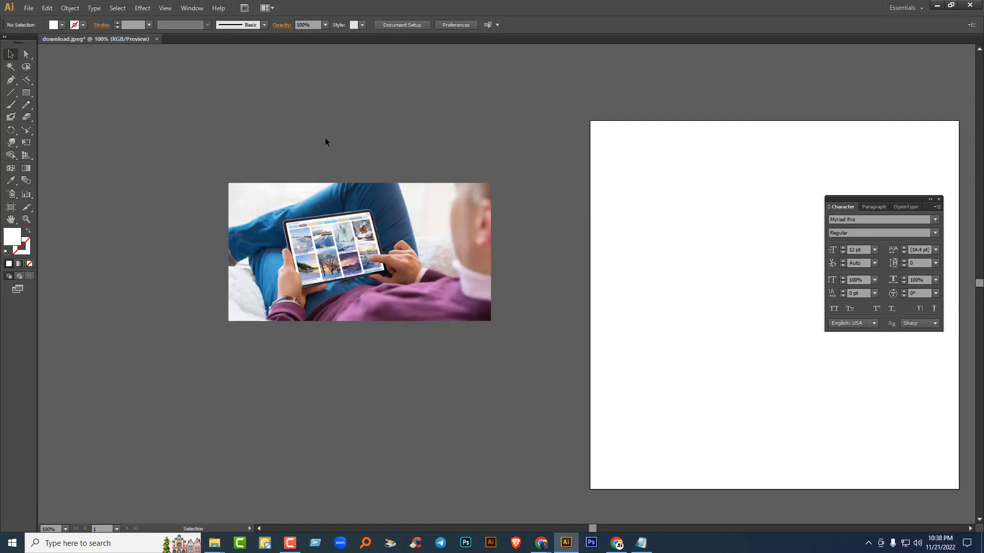
# Step: Pull the man's head section and several pale background fragments away from the ungrouped artwork to show the separate vector shapes
pyautogui.moveTo(463, 208); pyautogui.dragTo(519, 95)
pyautogui.moveTo(263, 193); pyautogui.dragTo(231, 162)
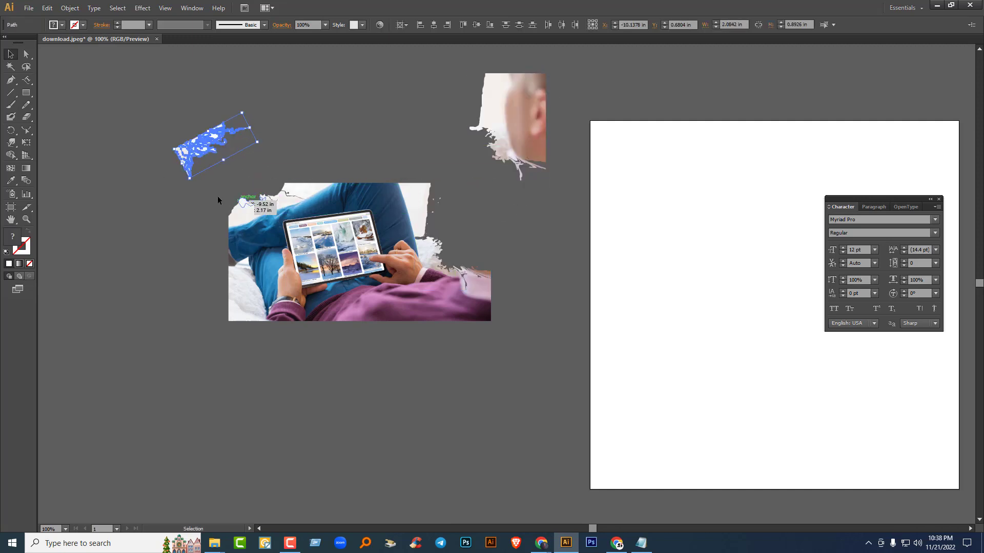
pyautogui.click(251, 216)
pyautogui.moveTo(251, 216); pyautogui.dragTo(201, 203)
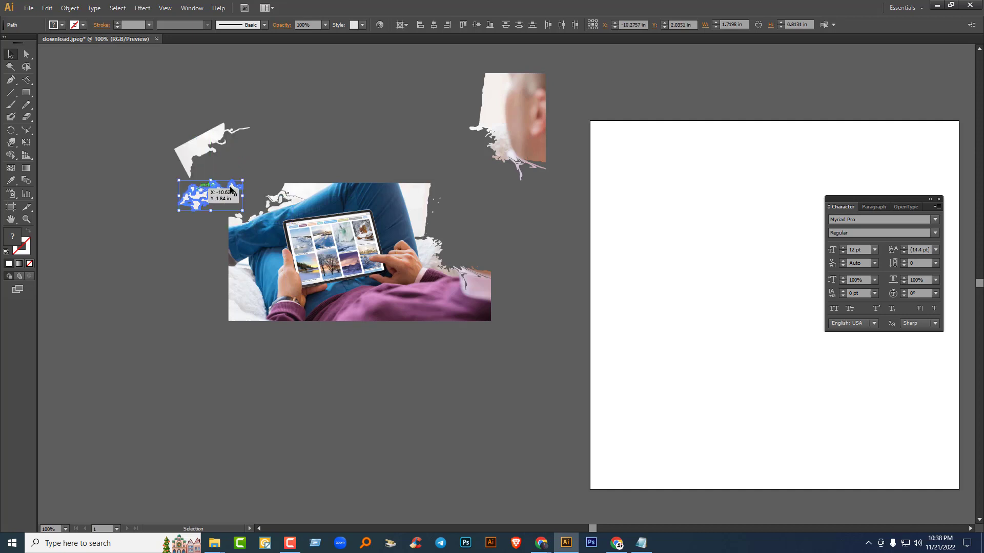
pyautogui.click(310, 196)
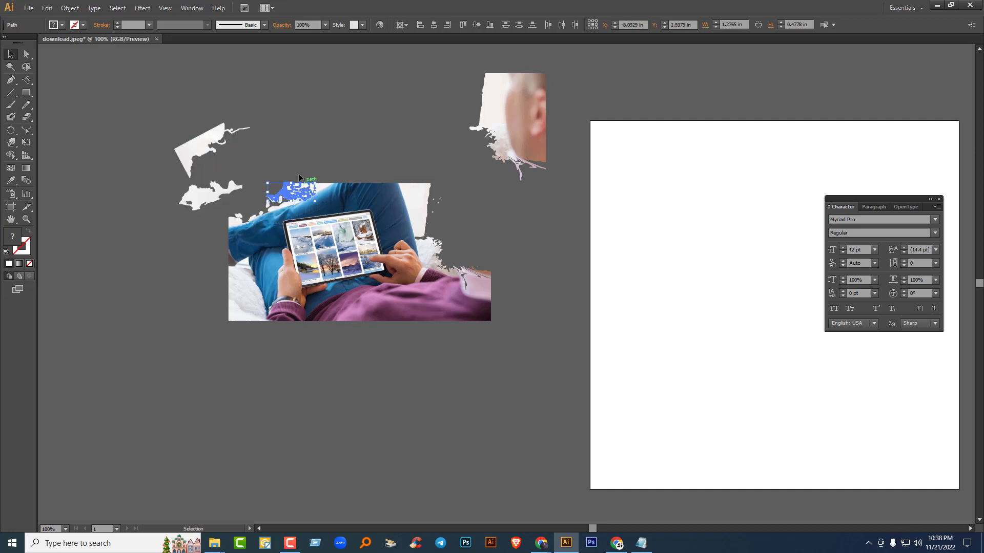
pyautogui.moveTo(299, 177); pyautogui.dragTo(287, 144)
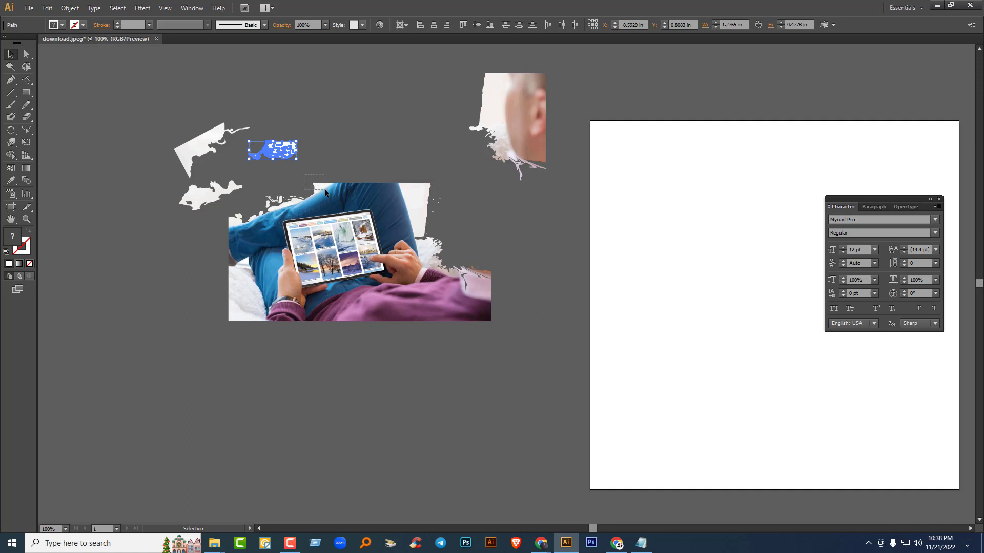
pyautogui.moveTo(323, 189); pyautogui.dragTo(322, 143)
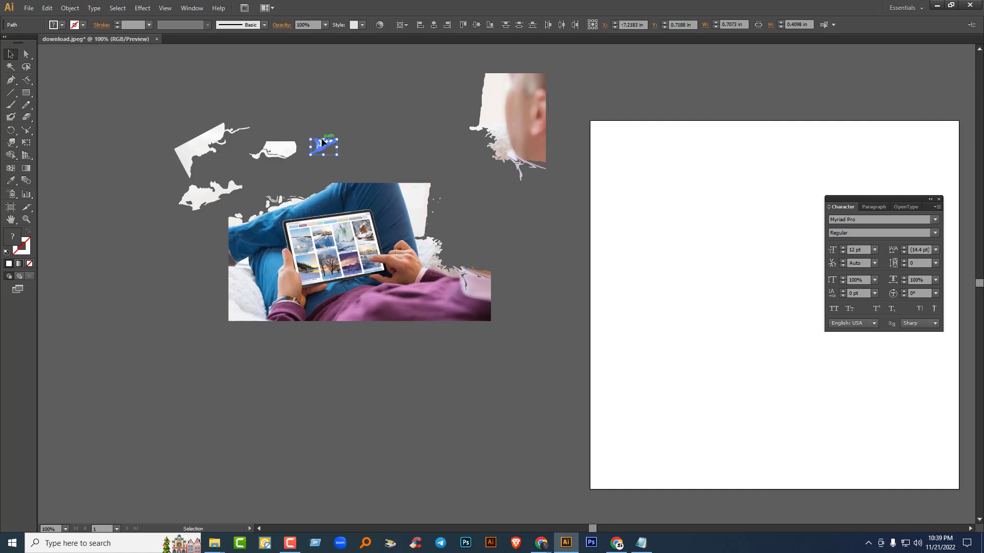
pyautogui.click(351, 165)
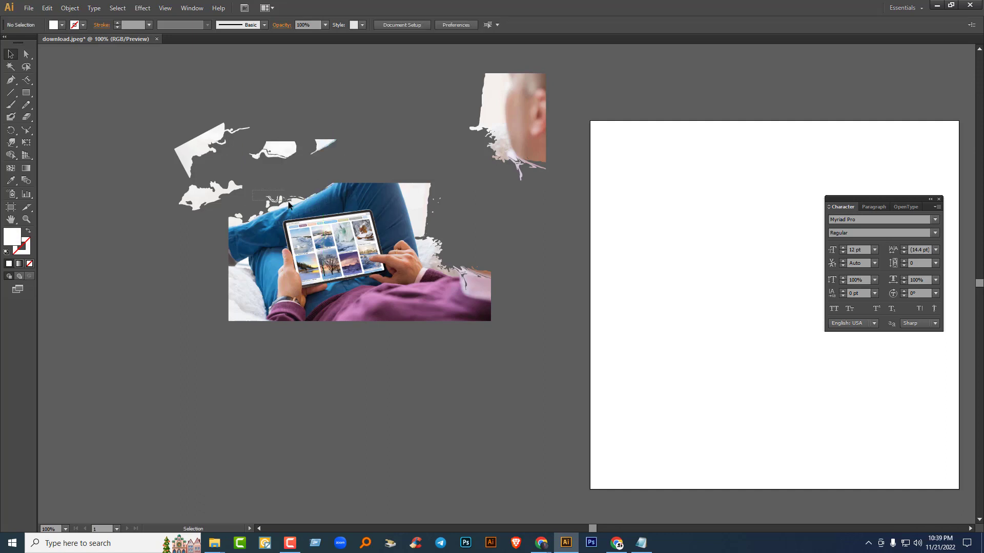
pyautogui.moveTo(292, 206); pyautogui.dragTo(257, 157)
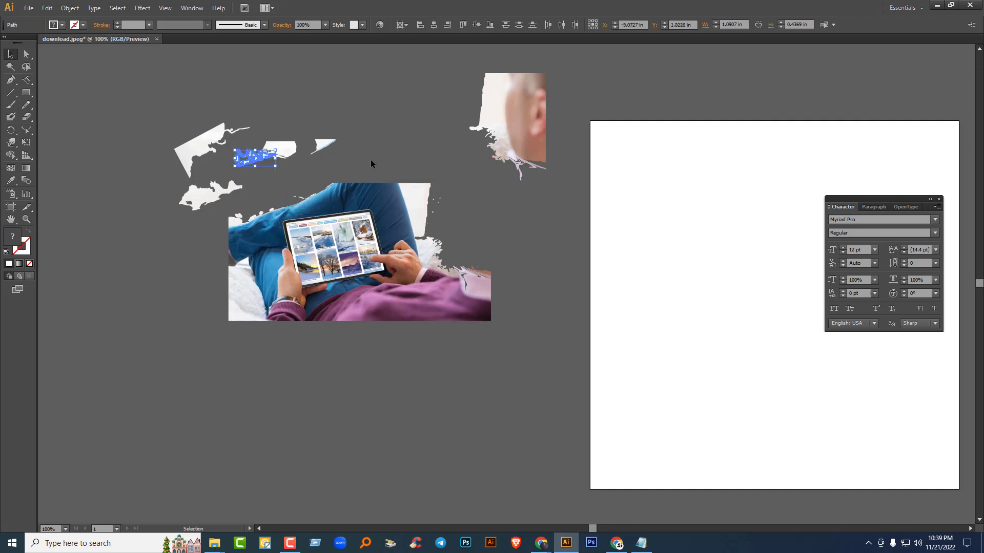
# Step: Select all the scattered pieces of the traced tablet photo and delete them
pyautogui.click(153, 83)
pyautogui.moveTo(494, 352); pyautogui.dragTo(533, 369)
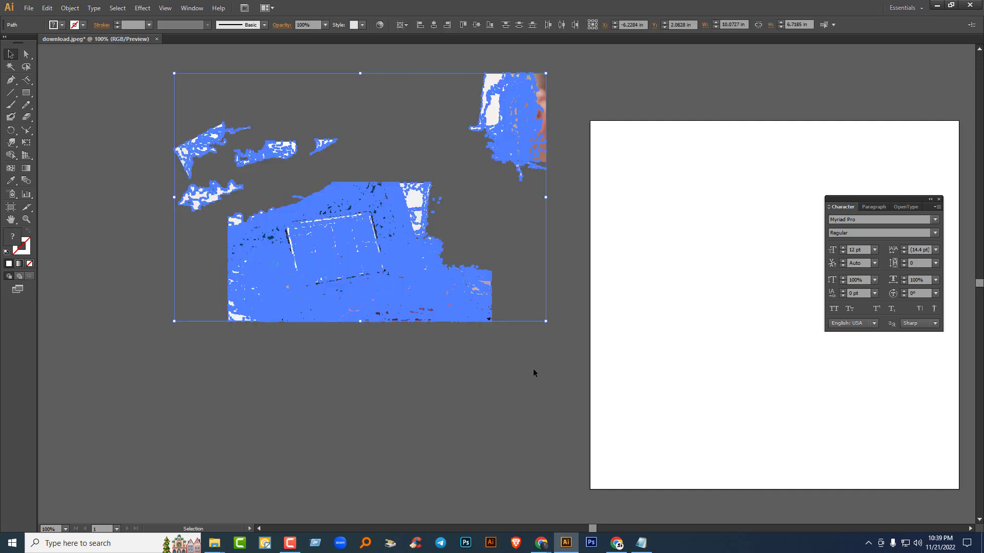
pyautogui.press('Delete')
pyautogui.moveTo(488, 54); pyautogui.dragTo(374, 264)
pyautogui.press('Delete')
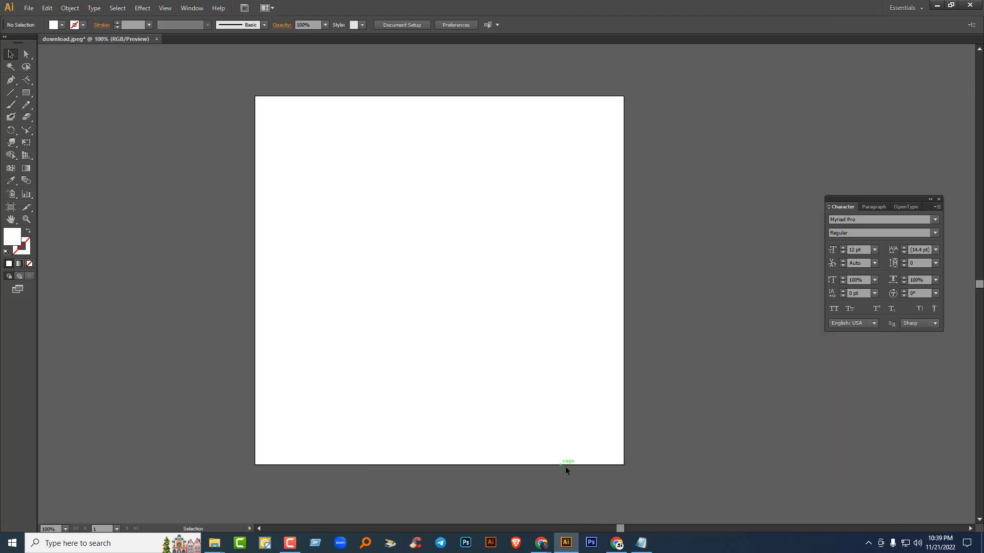
# Step: Switch to Notepad to review the Class 13 topic list, and return to the empty Illustrator artboard
pyautogui.moveTo(641, 543)
pyautogui.click(484, 494)
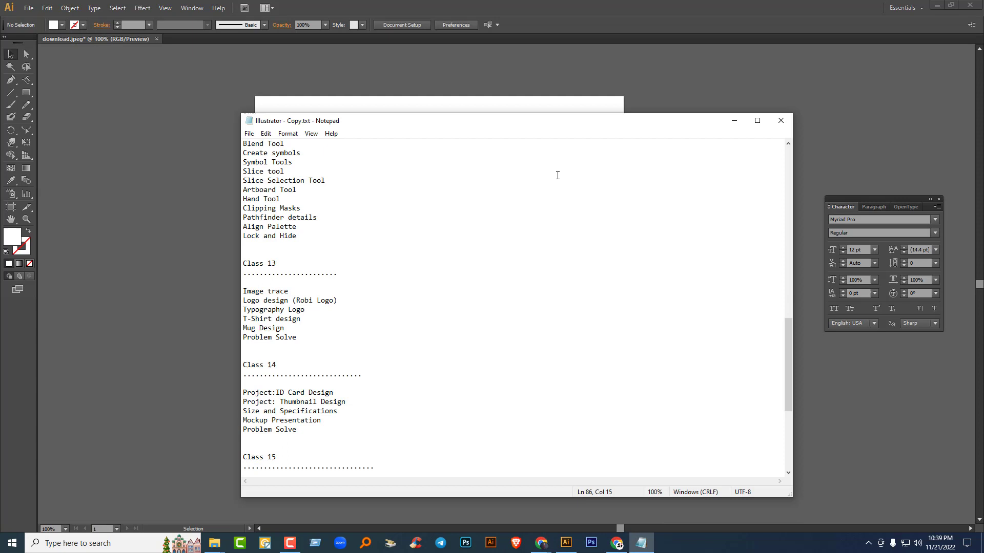
pyautogui.click(736, 121)
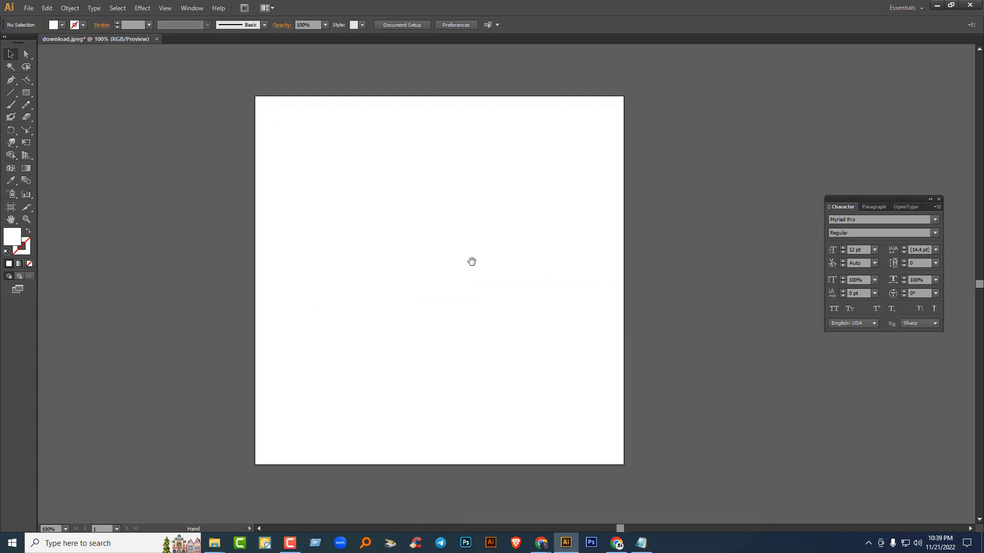
pyautogui.moveTo(471, 261); pyautogui.dragTo(505, 259)
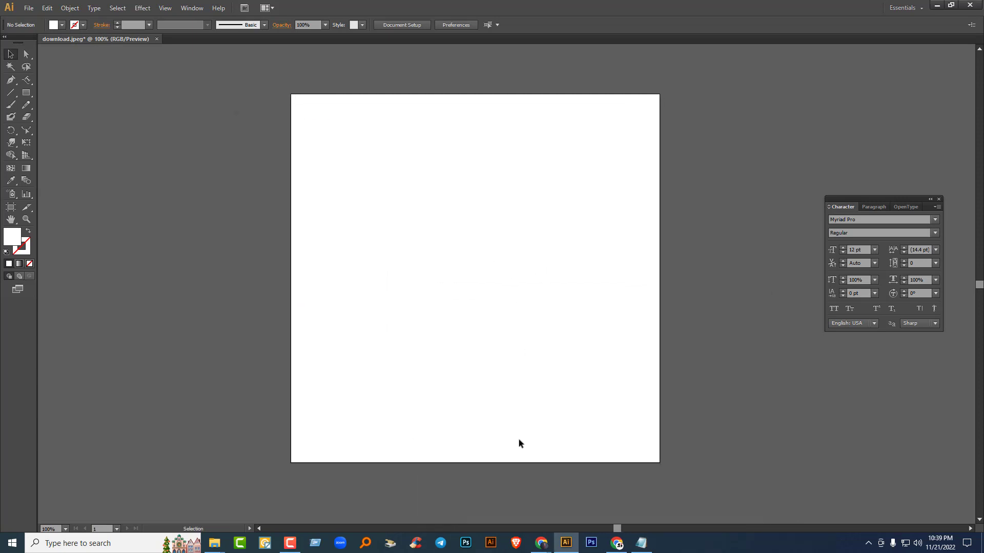
# Step: Switch to the Google Images tab in Chrome and search for "robi logo"
pyautogui.moveTo(545, 550)
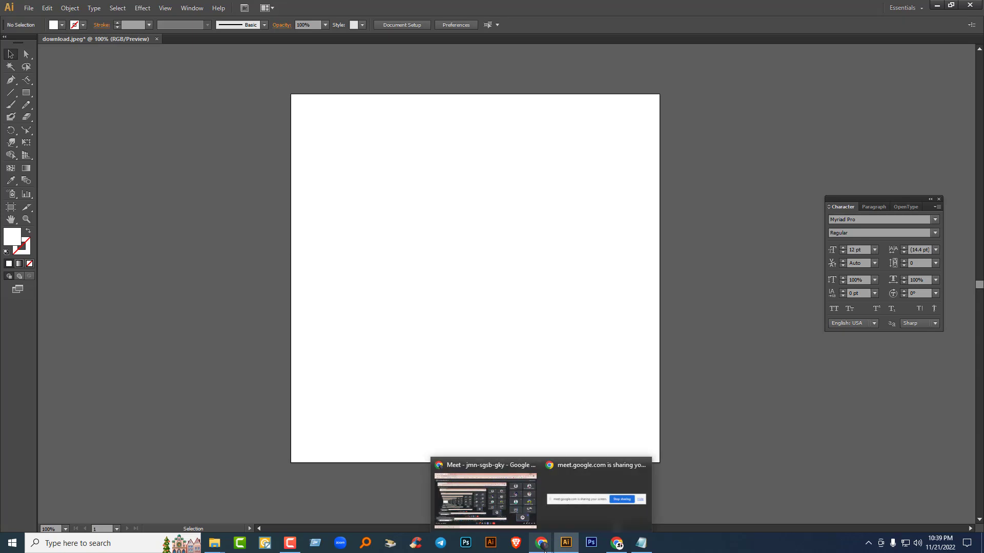
pyautogui.click(484, 494)
pyautogui.click(170, 5)
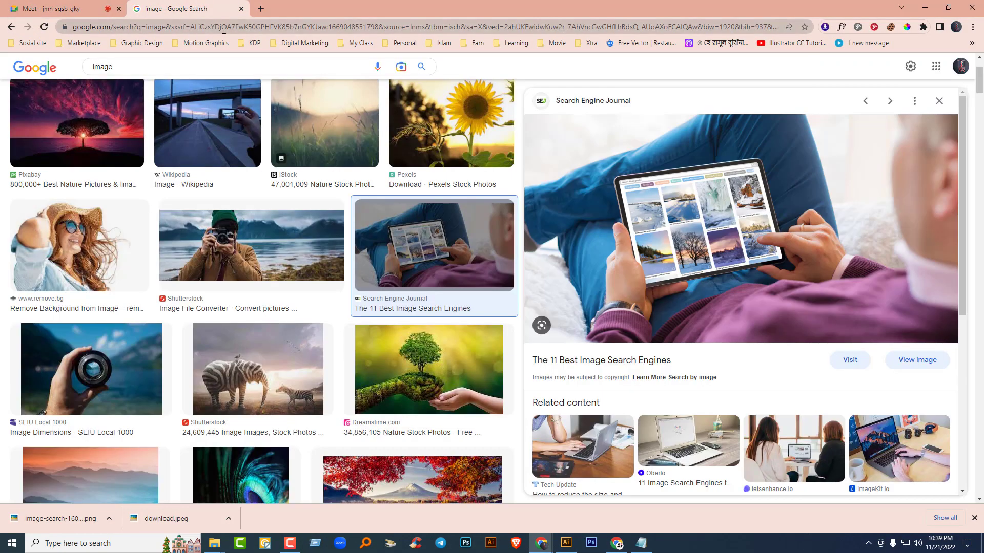
pyautogui.scroll(3, 209, 285)
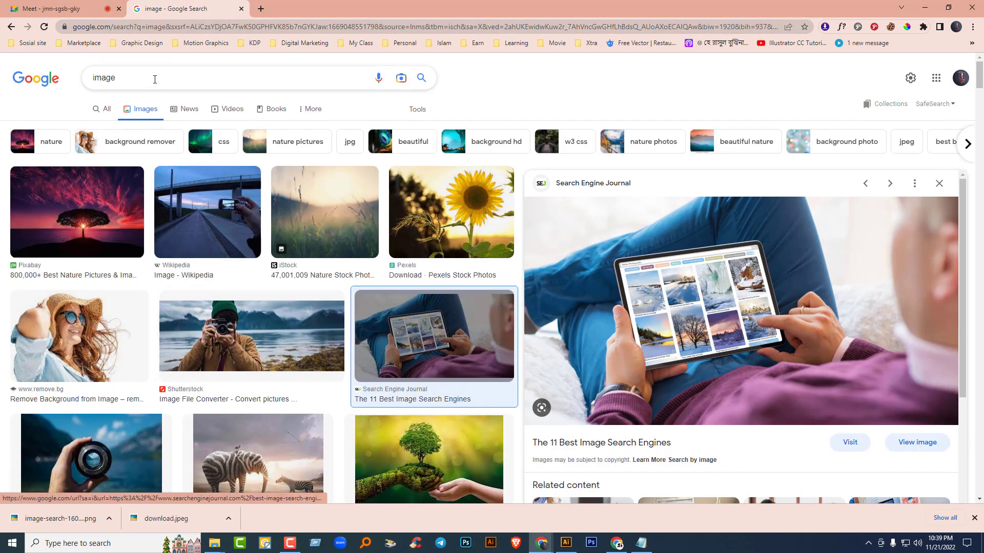
pyautogui.moveTo(153, 79); pyautogui.dragTo(22, 79)
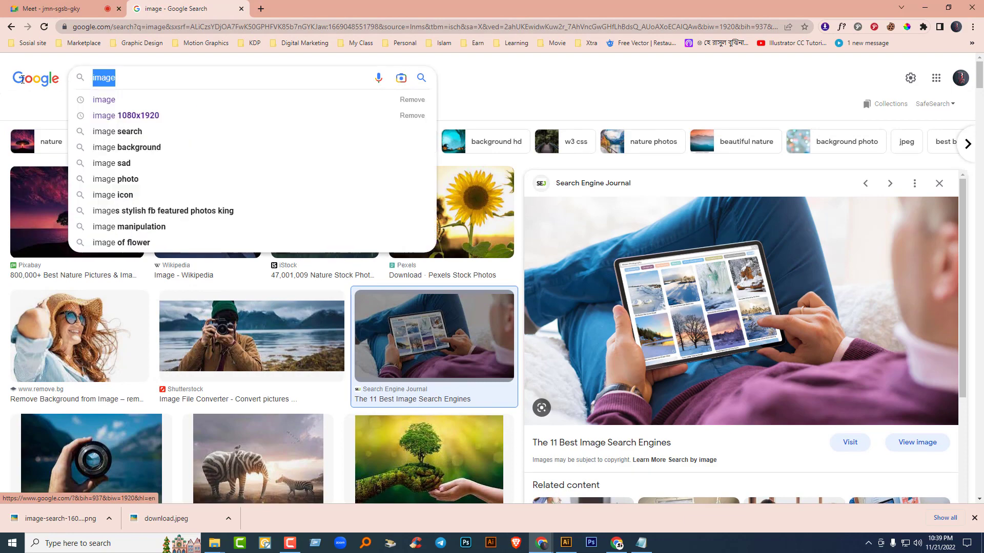
pyautogui.write('robi logo')
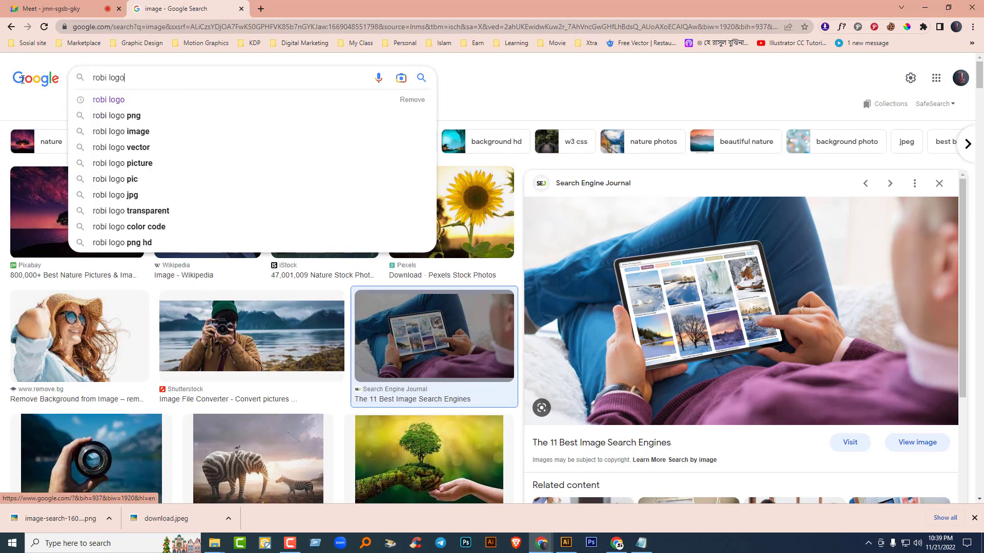
pyautogui.press('Return')
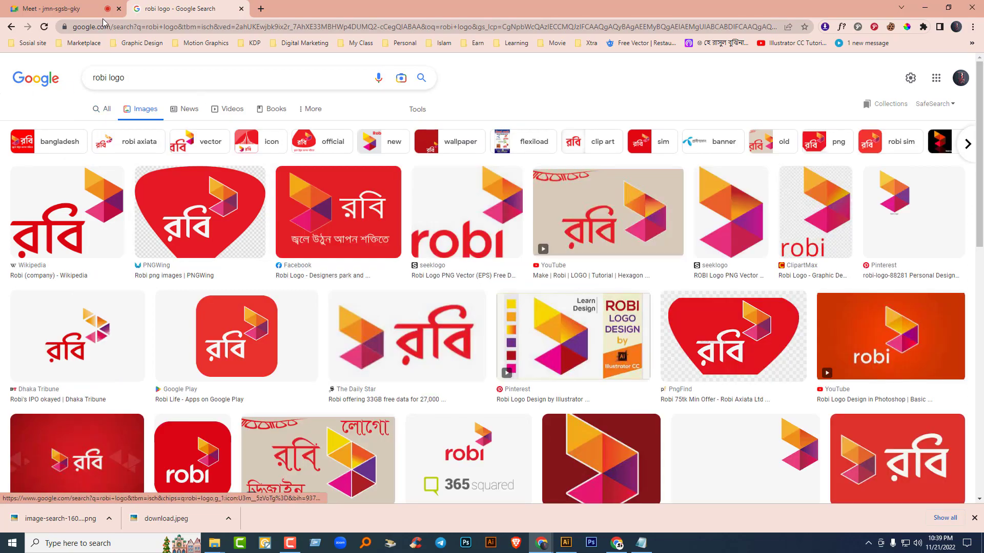
# Step: Admit the waiting participant to the Google Meet call and return to the Robi logo image results
pyautogui.click(82, 9)
pyautogui.click(598, 110)
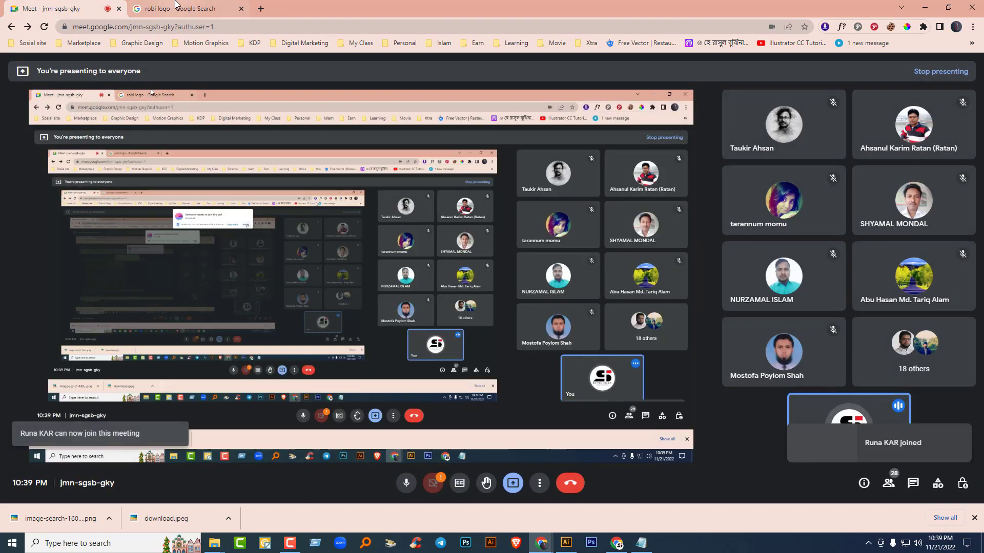
pyautogui.click(175, 7)
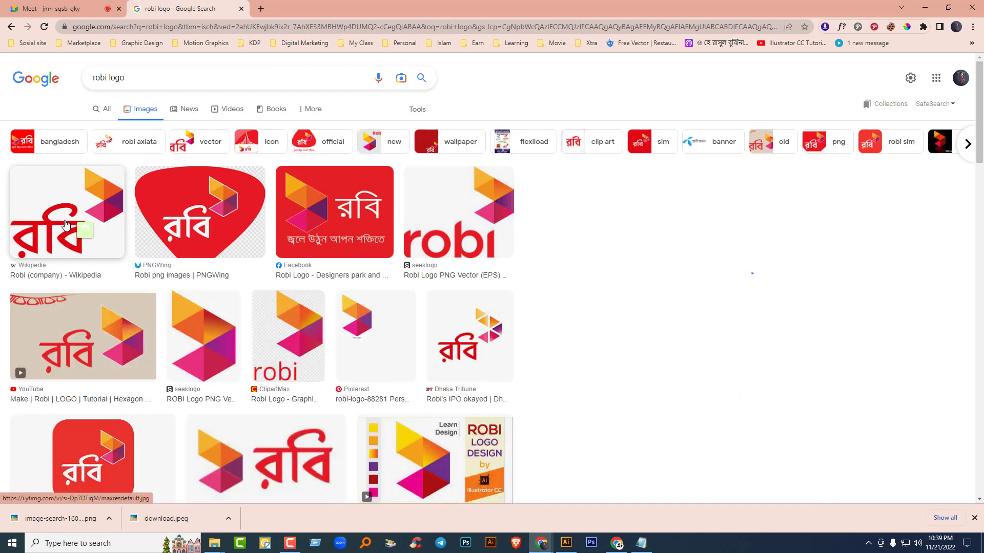
# Step: Open the Wikipedia Robi logo result and save the image to the Desktop as Logo_of_Robi_Axiata.svg.png
pyautogui.click(65, 225)
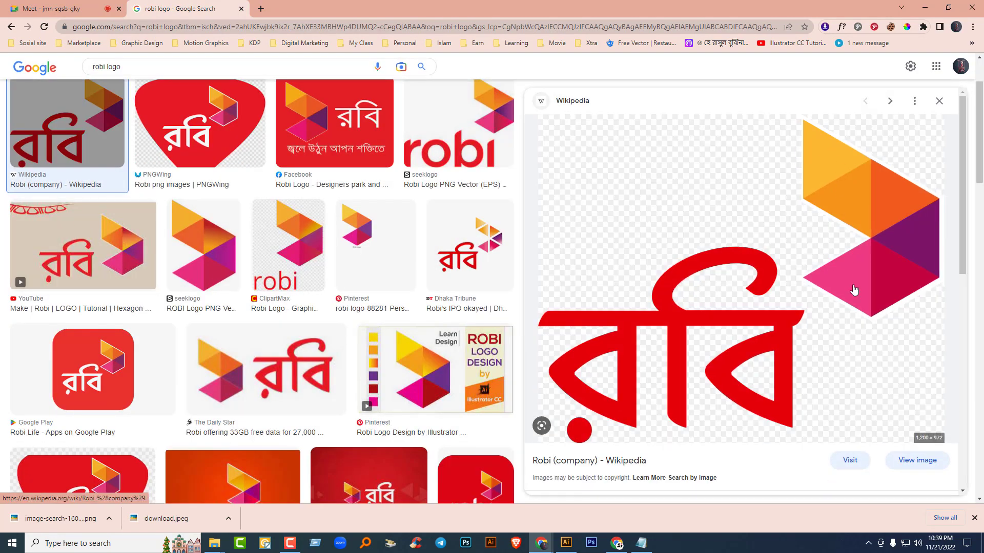
pyautogui.moveTo(854, 290); pyautogui.dragTo(709, 221)
pyautogui.rightClick(709, 220)
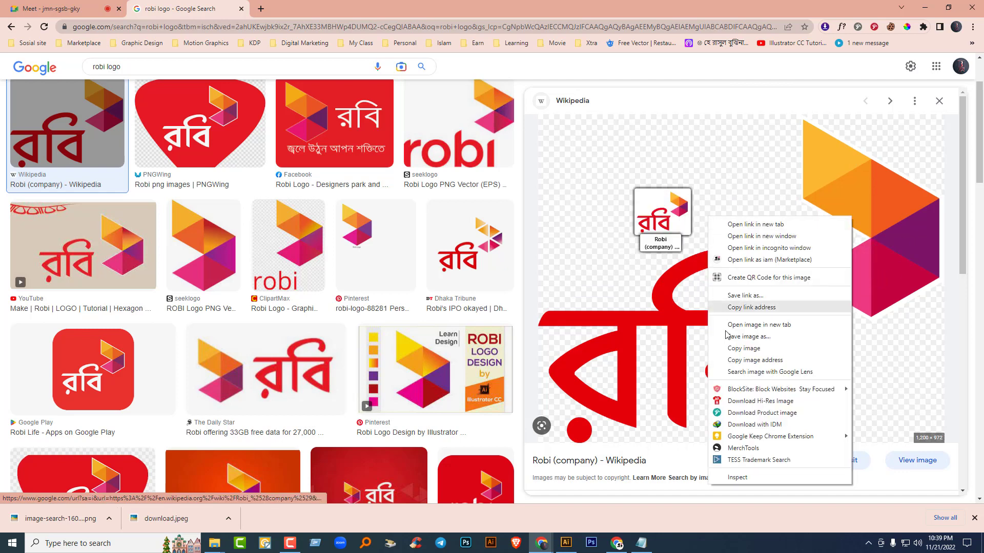
pyautogui.click(748, 336)
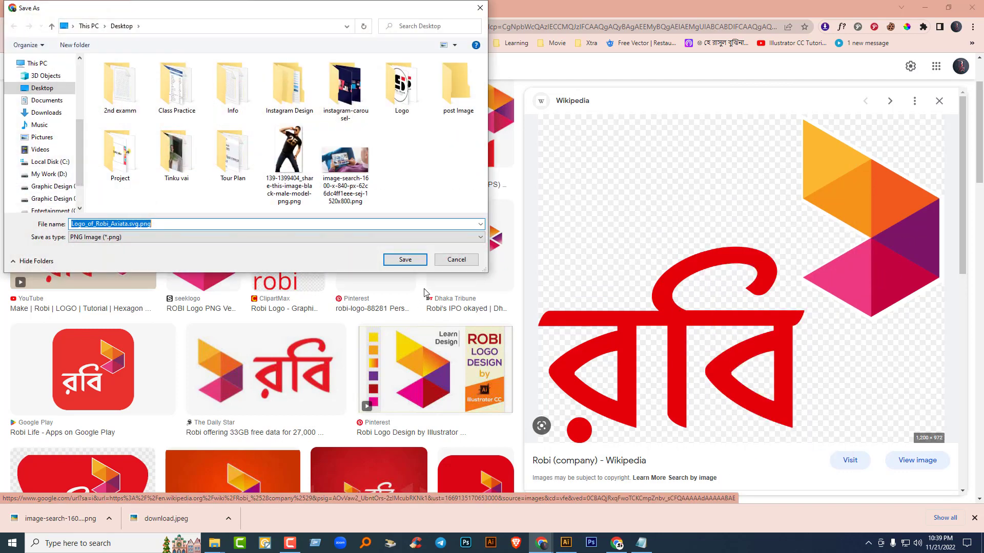
pyautogui.click(402, 259)
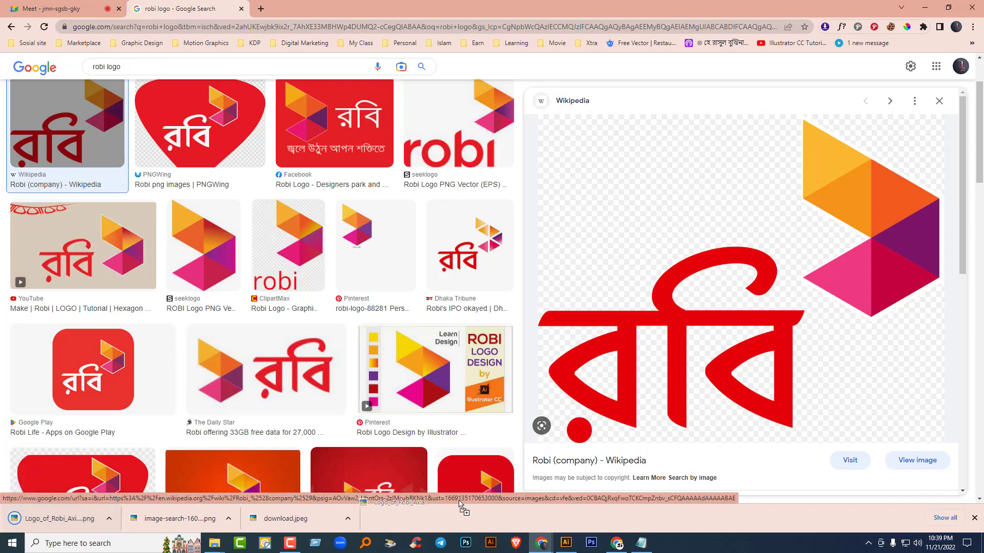
# Step: Place the downloaded Robi logo into the open Illustrator document and embed it
pyautogui.click(566, 542)
pyautogui.moveTo(478, 332); pyautogui.dragTo(478, 332)
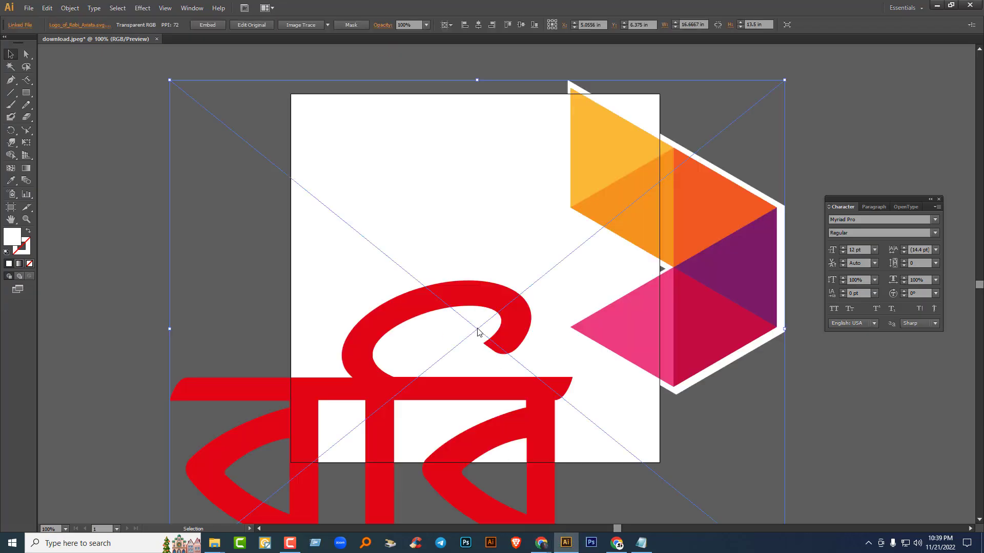
pyautogui.click(221, 24)
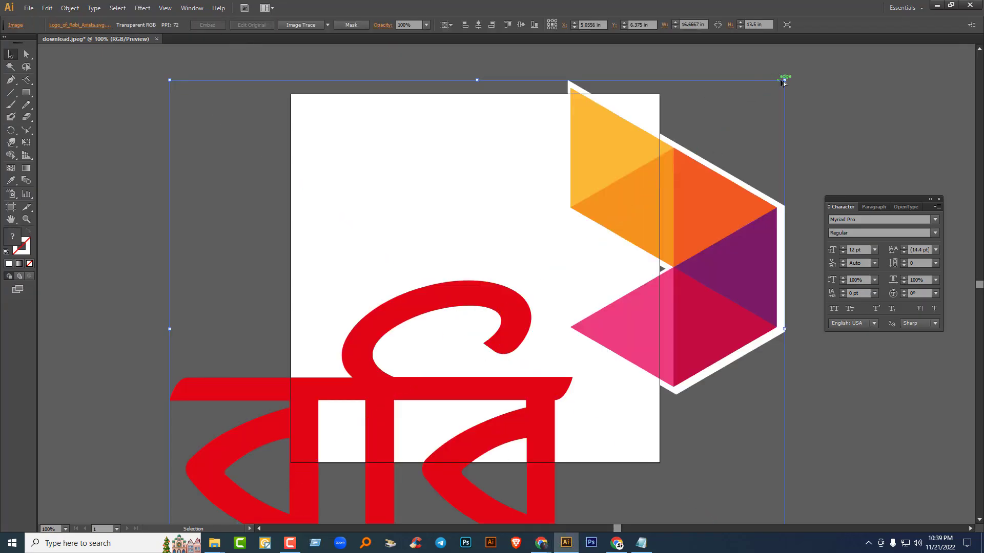
# Step: Scale the Robi logo down to about 5.1 by 4.1 in and move it off the artboard to its left
pyautogui.moveTo(783, 82); pyautogui.dragTo(571, 253)
pyautogui.moveTo(460, 270); pyautogui.dragTo(116, 206)
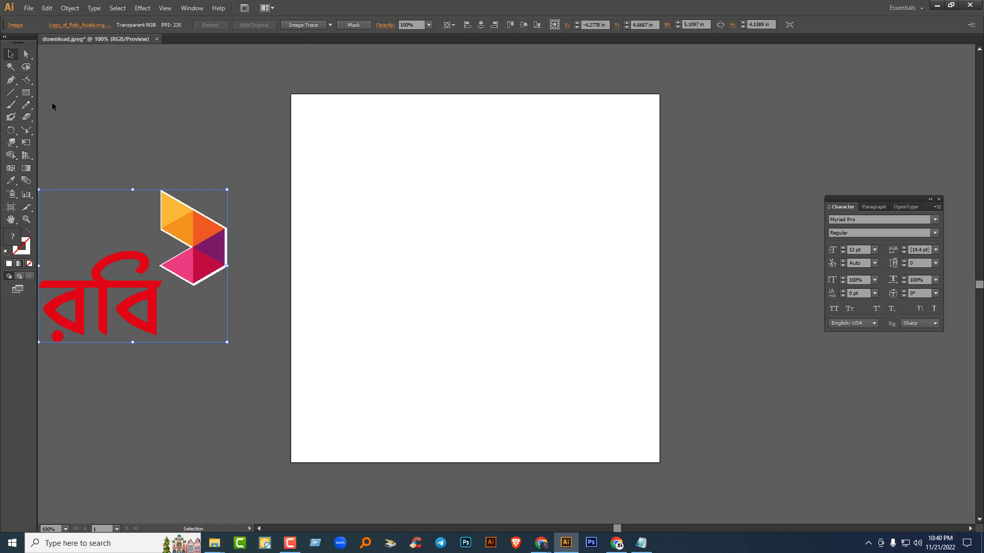
# Step: Draw a hexagon about 3.57 in wide in the artboard's upper part with the Polygon tool and fill it with red ef0f0f
pyautogui.moveTo(26, 92); pyautogui.dragTo(58, 129)
pyautogui.moveTo(418, 191); pyautogui.dragTo(382, 246)
pyautogui.click(62, 25)
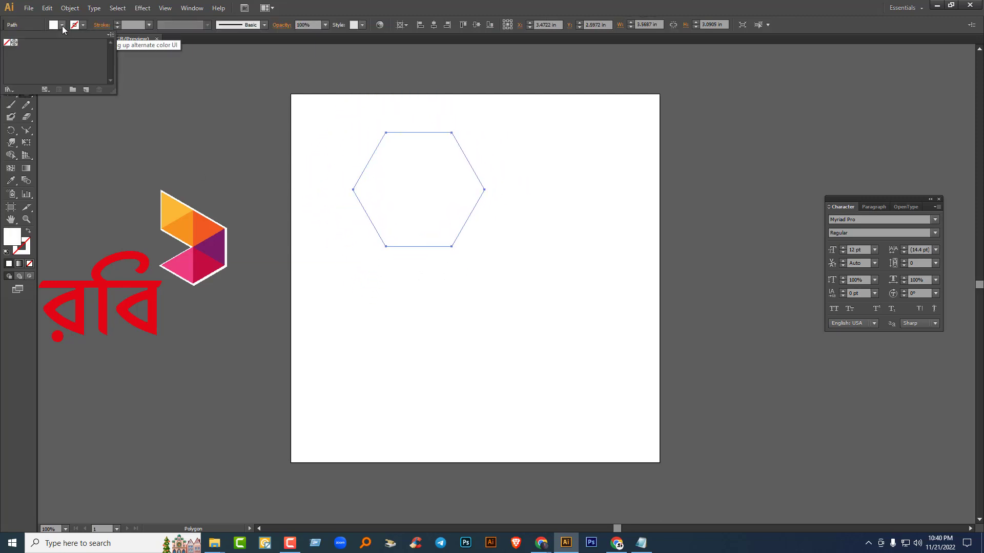
pyautogui.doubleClick(16, 241)
pyautogui.write('ef0f0f')
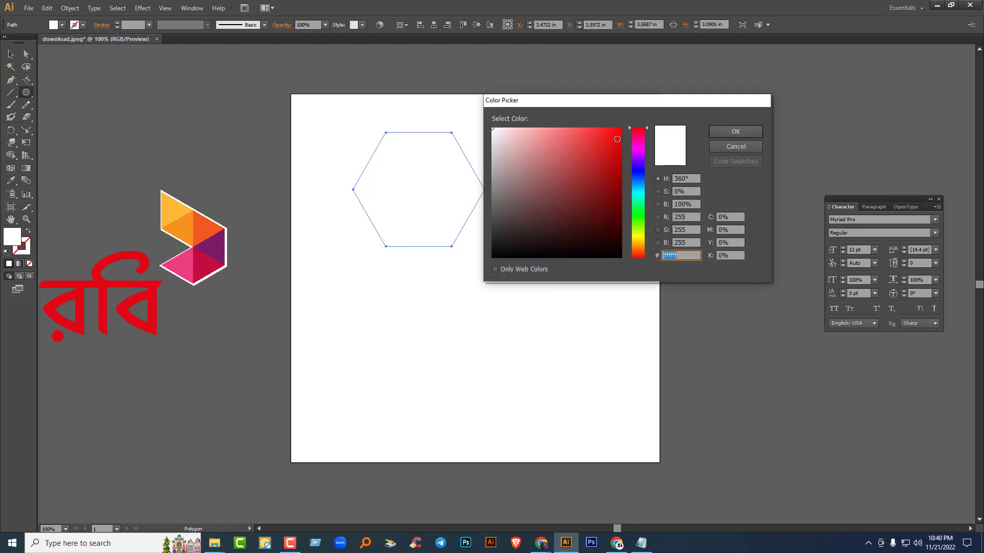
pyautogui.click(727, 134)
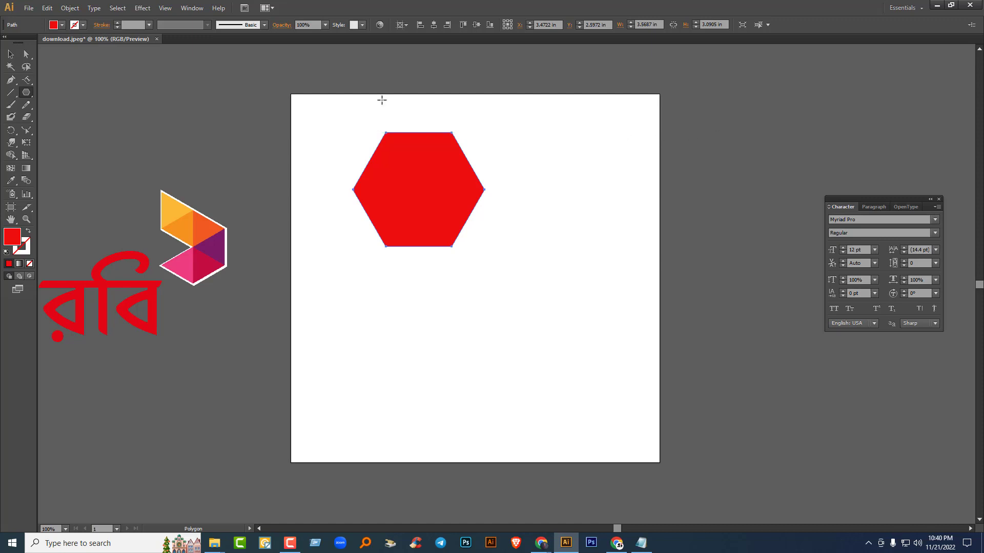
# Step: Rotate the red hexagon so that one of its corners points upward like the reference logo
pyautogui.click(11, 54)
pyautogui.click(463, 305)
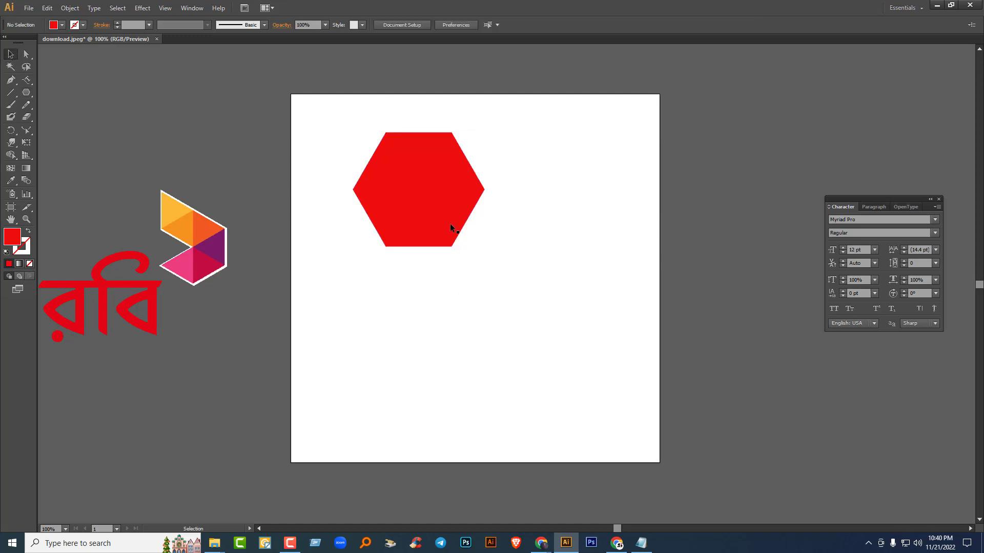
pyautogui.click(445, 189)
pyautogui.moveTo(487, 251); pyautogui.dragTo(510, 204)
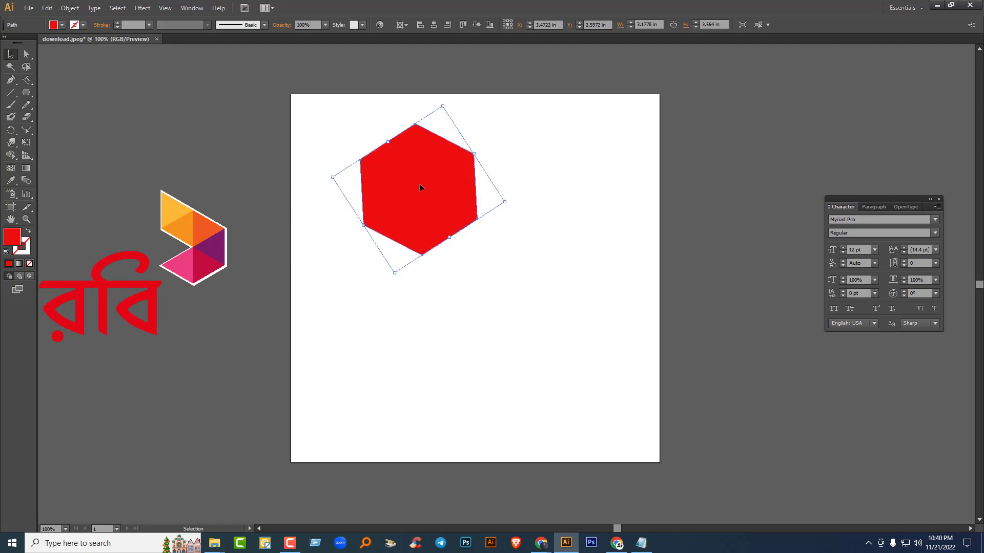
pyautogui.click(499, 336)
# Step: Draw three straight lines between the hexagon's opposite corners with the Line Segment tool, crossing at its centre
pyautogui.click(427, 195)
pyautogui.click(11, 93)
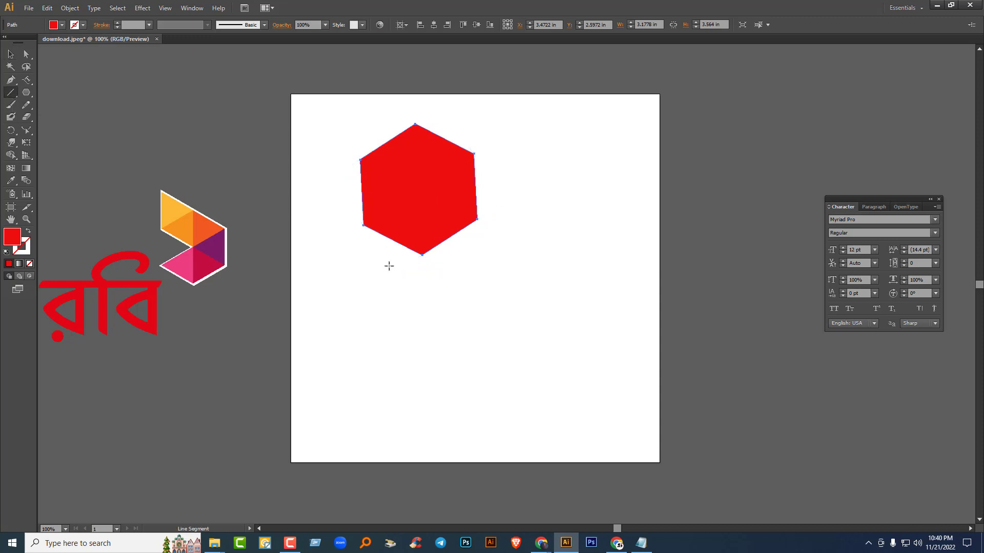
pyautogui.moveTo(362, 226); pyautogui.dragTo(474, 153)
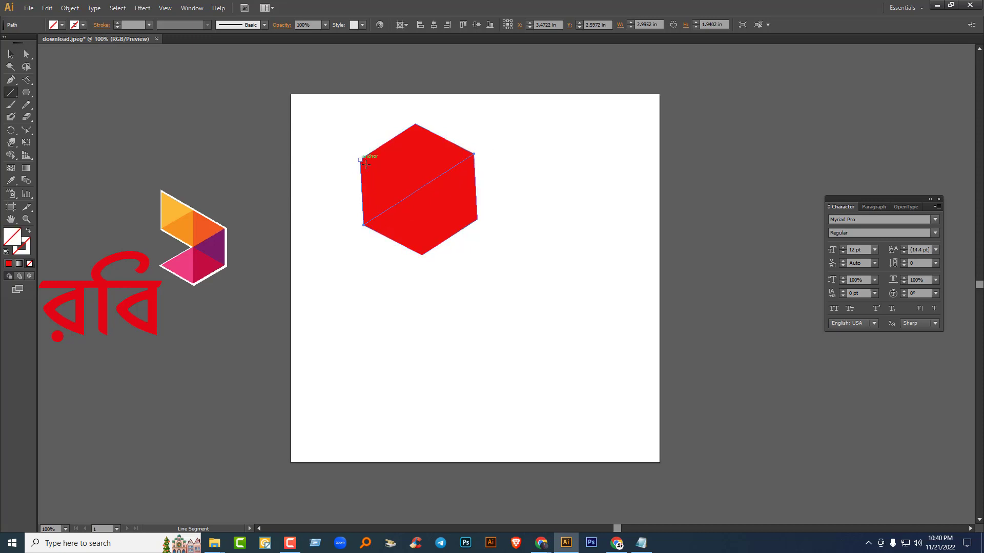
pyautogui.moveTo(362, 161); pyautogui.dragTo(477, 220)
pyautogui.moveTo(415, 123)
pyautogui.mouseDown()
pyautogui.moveTo(435, 194)
pyautogui.moveTo(422, 255)
pyautogui.mouseUp()
# Step: Divide the hexagon along its three diagonal lines with Pathfinder and ungroup the resulting triangles
pyautogui.click(13, 55)
pyautogui.moveTo(310, 109); pyautogui.dragTo(497, 275)
pyautogui.click(192, 7)
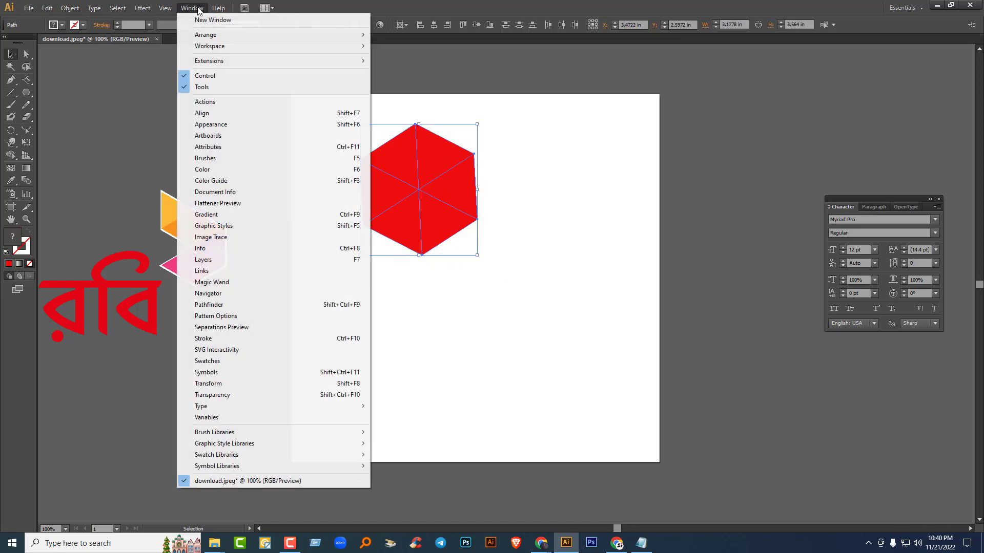
pyautogui.click(221, 304)
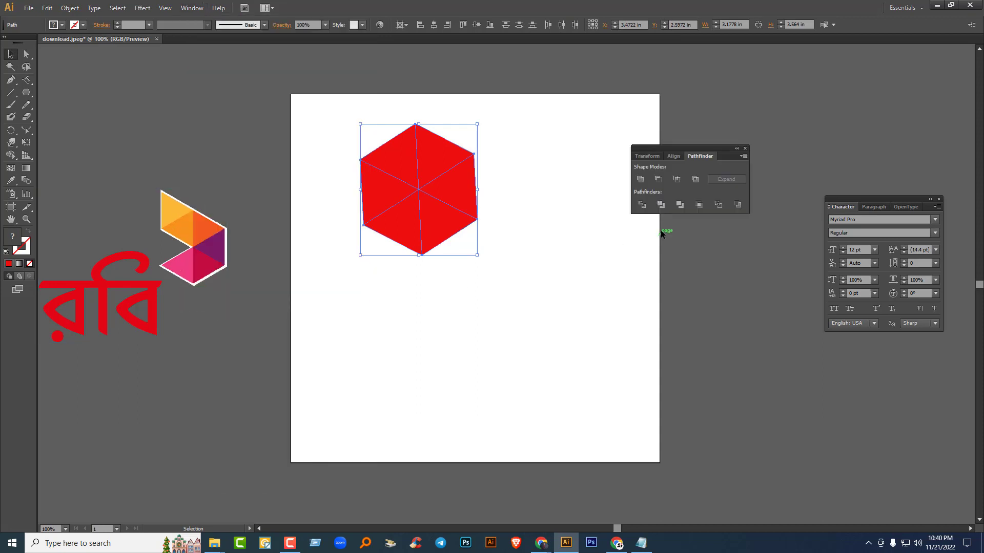
pyautogui.click(643, 205)
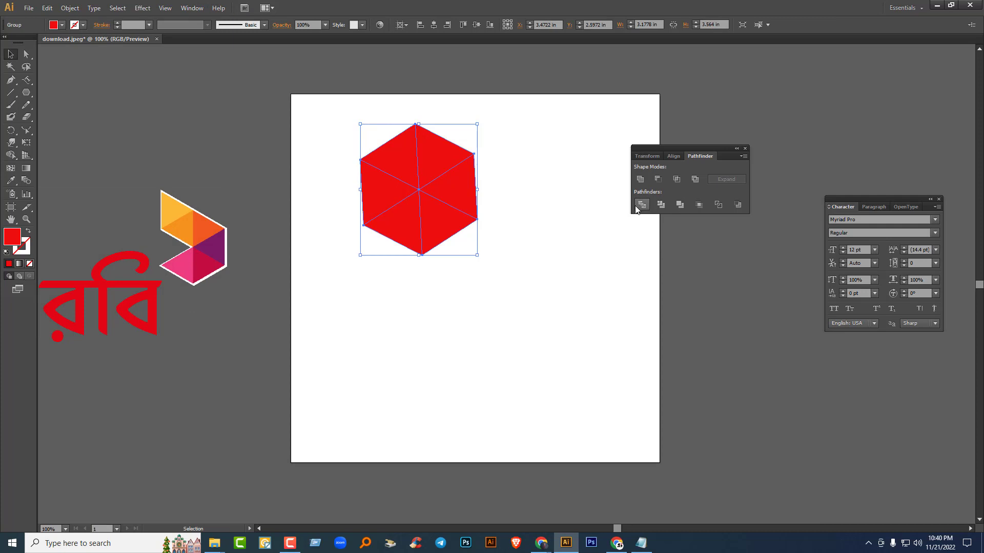
pyautogui.rightClick(433, 157)
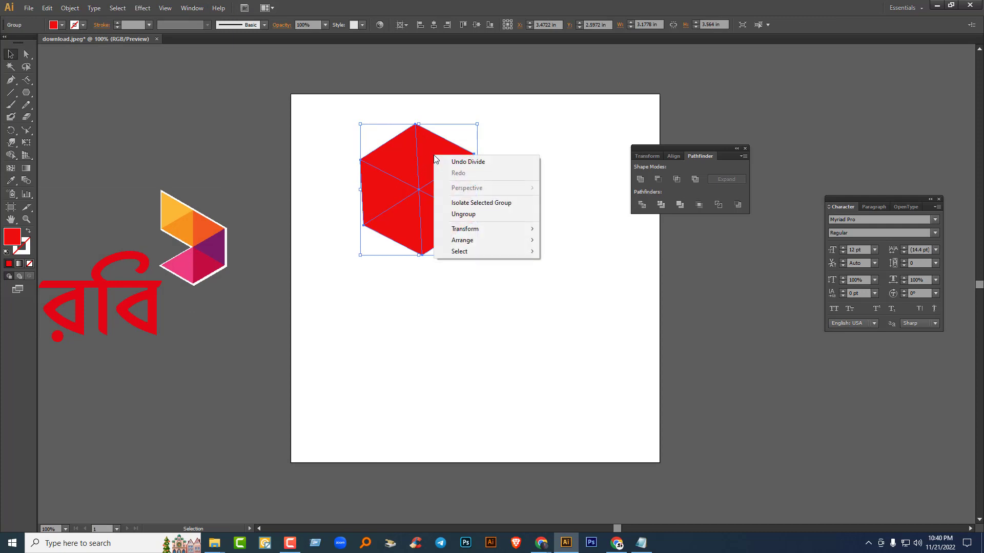
pyautogui.click(466, 211)
pyautogui.click(546, 235)
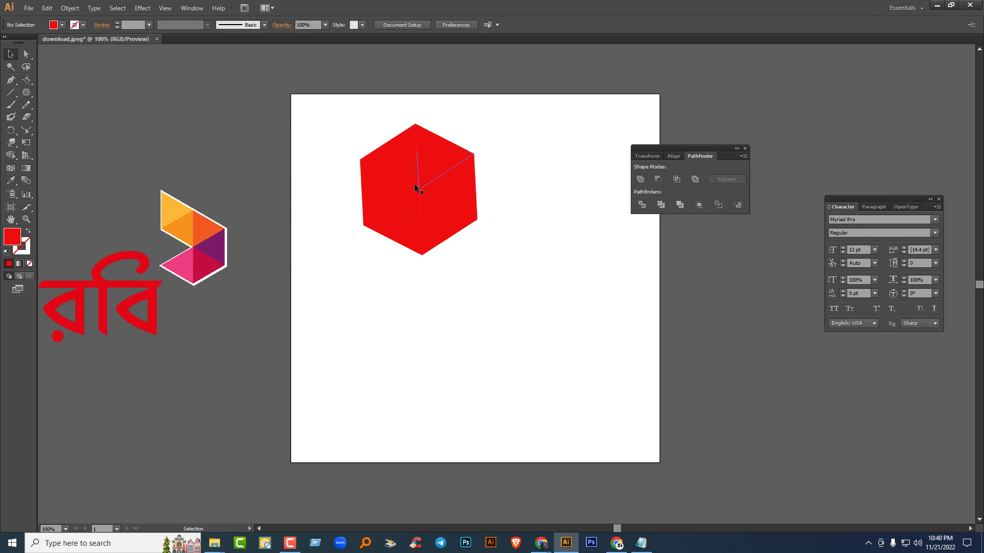
# Step: Move the hexagon's left triangle up against the upper-left triangle's outer edge to form the Robi symbol's outline
pyautogui.click(382, 193)
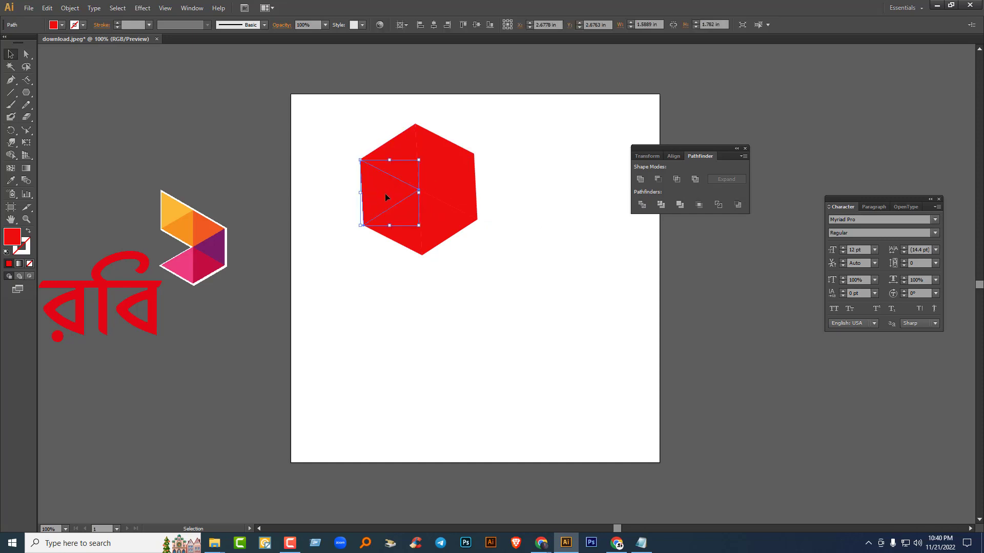
pyautogui.hotkey('ctrl', '=')
pyautogui.hotkey('ctrl', '=')
pyautogui.hotkey('ctrl', '=')
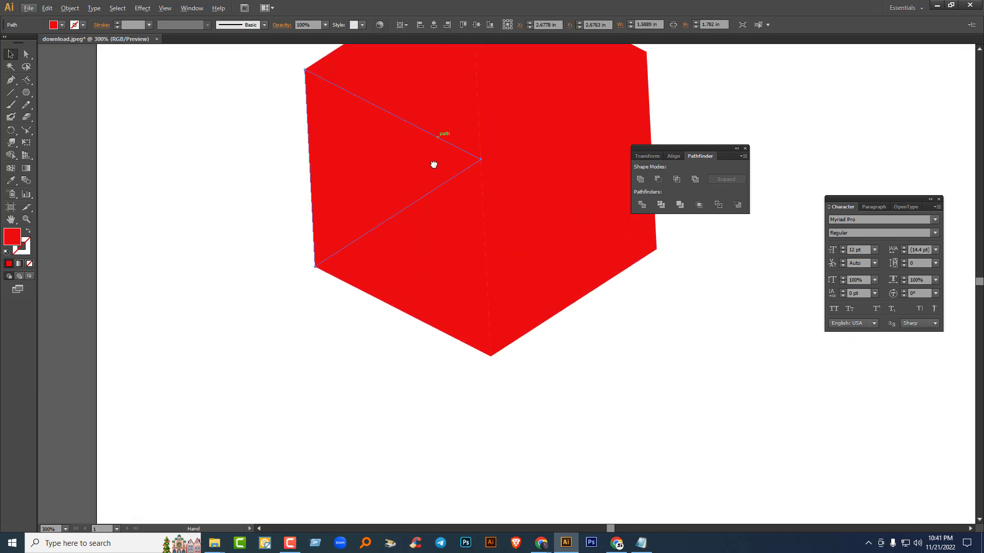
pyautogui.moveTo(364, 337); pyautogui.dragTo(363, 147)
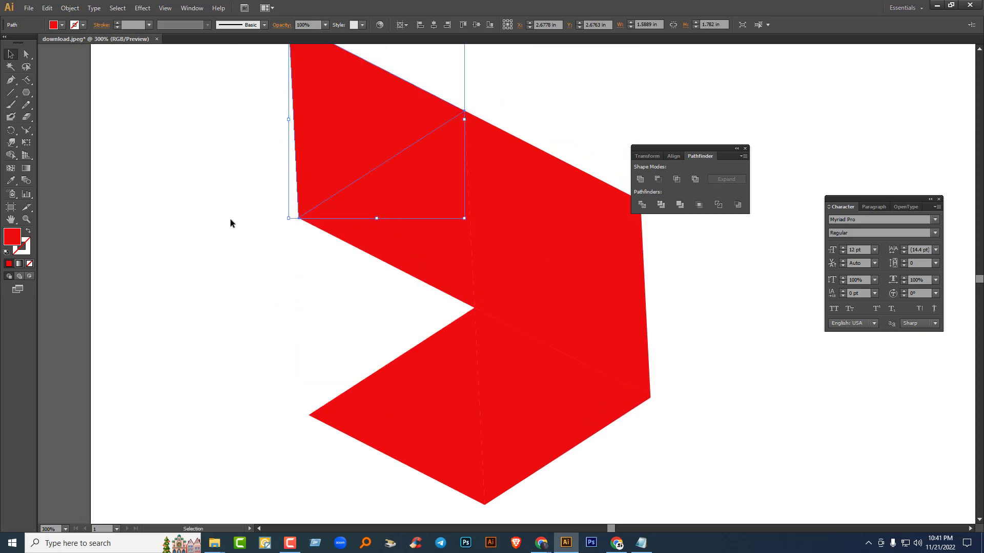
pyautogui.click(184, 230)
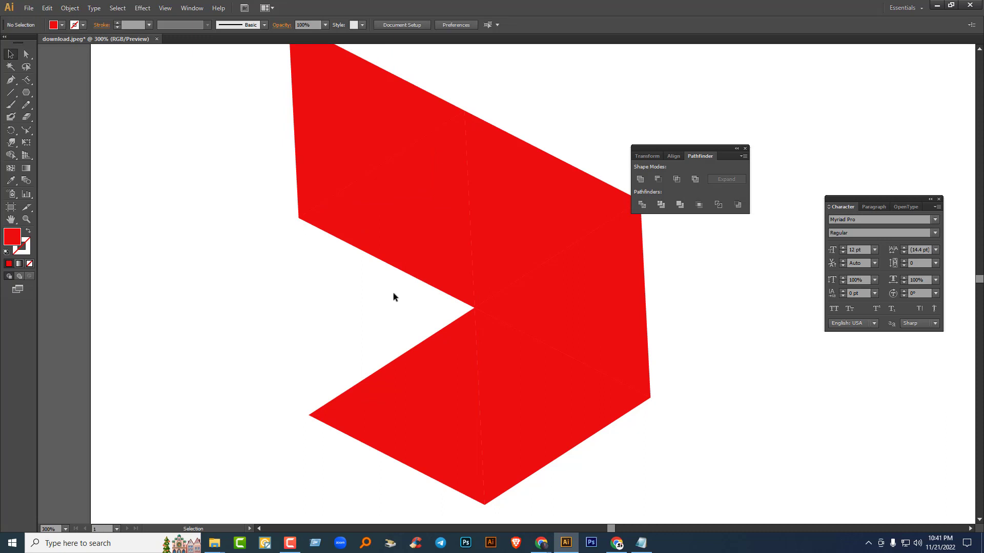
# Step: Select all the red triangles and move the whole symbol down within the artboard
pyautogui.hotkey('ctrl', '-')
pyautogui.hotkey('ctrl', '-')
pyautogui.hotkey('ctrl', '-')
pyautogui.hotkey('ctrl', '-')
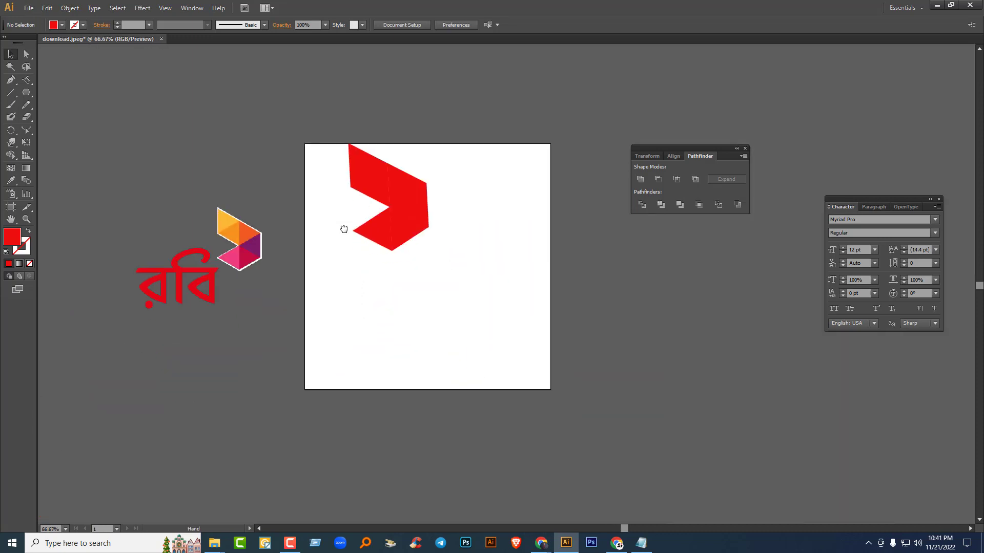
pyautogui.moveTo(352, 154); pyautogui.dragTo(350, 201)
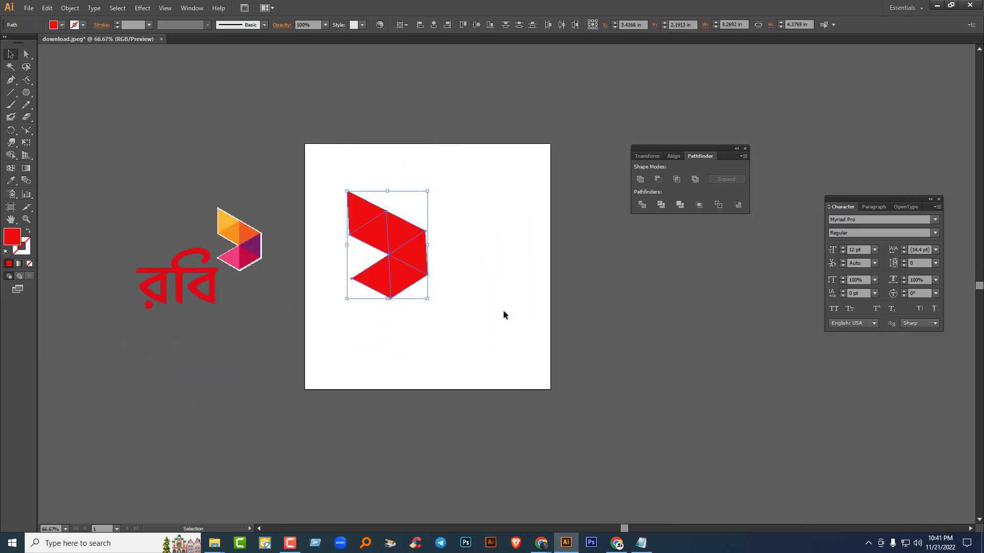
pyautogui.click(504, 310)
# Step: Colour the symbol's topmost triangle light orange and the one below it darker orange with the Eyedropper, sampling the matching reference logo triangles
pyautogui.click(360, 210)
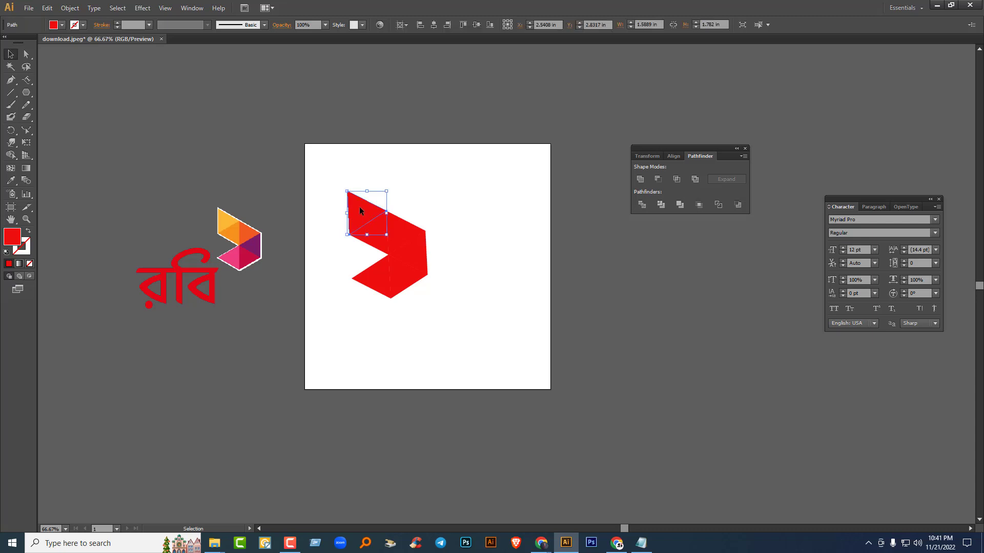
pyautogui.keyDown('alt'); pyautogui.scroll(1, 360, 211); pyautogui.keyUp('alt')
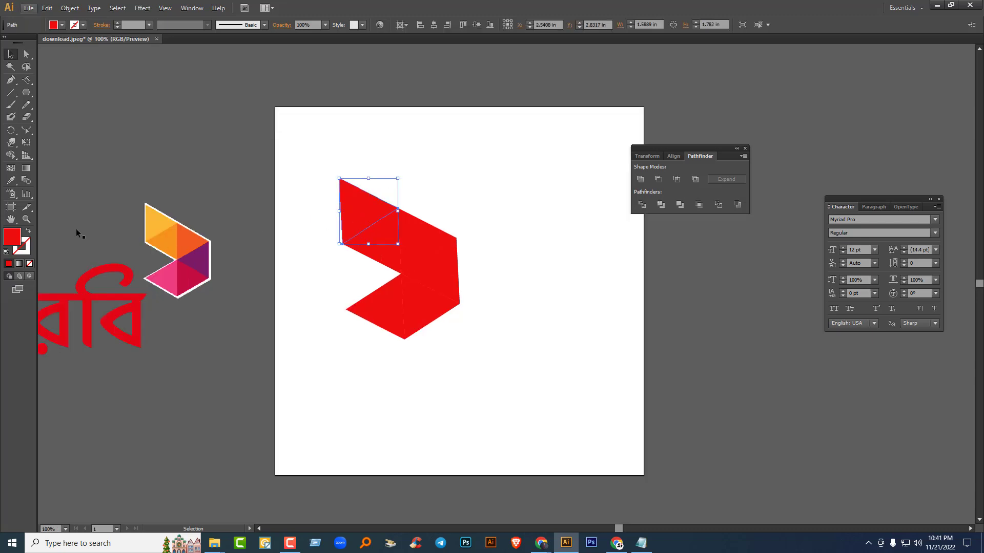
pyautogui.click(10, 182)
pyautogui.click(156, 221)
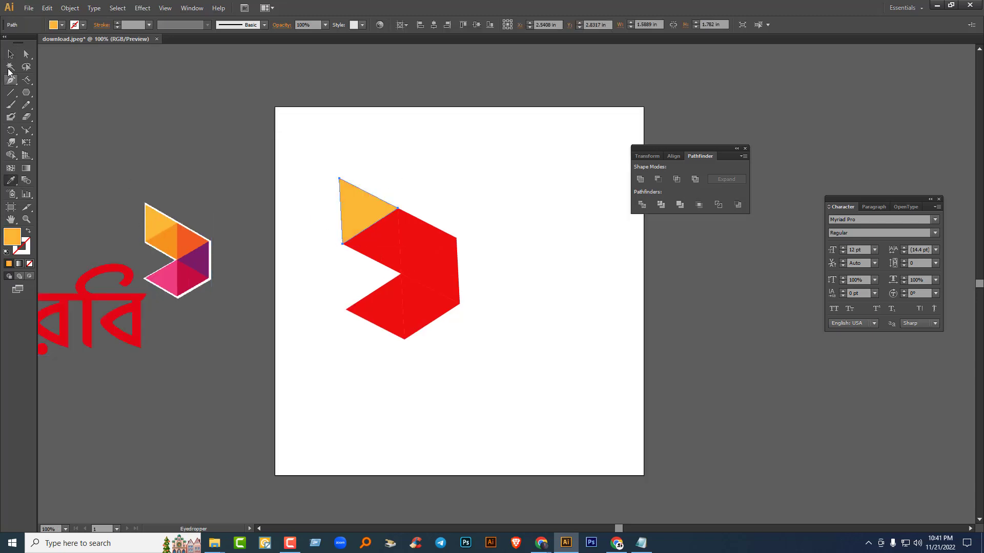
pyautogui.click(11, 54)
pyautogui.click(382, 238)
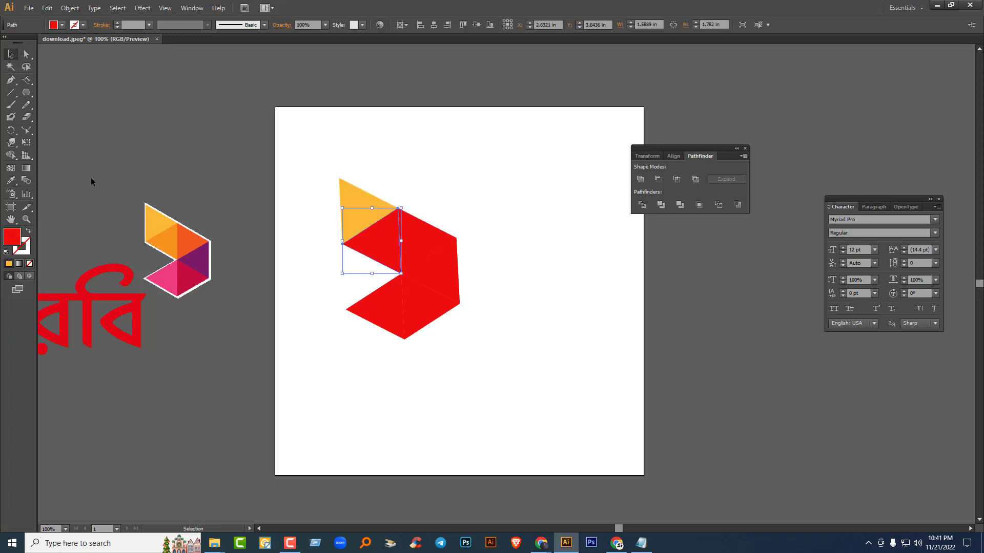
pyautogui.click(10, 182)
pyautogui.click(164, 241)
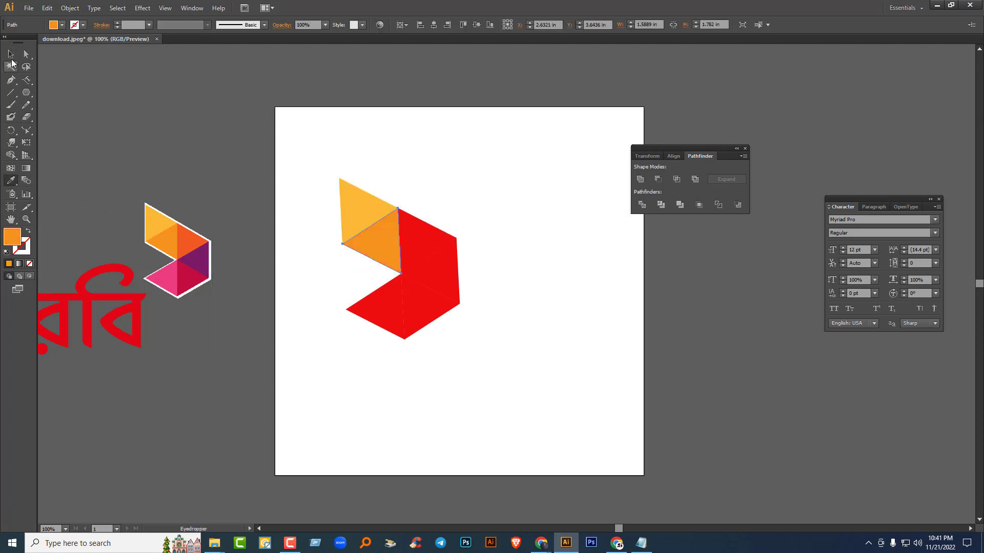
# Step: Colour the symbol's upper-right triangle orange-red and the right-hand triangle purple, sampling both from the reference logo with the Eyedropper
pyautogui.click(11, 53)
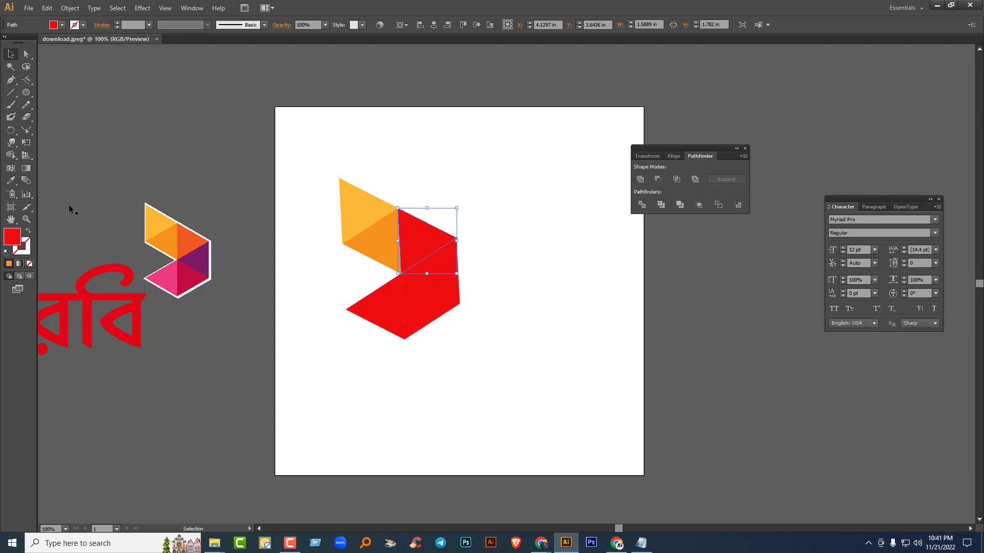
pyautogui.click(11, 180)
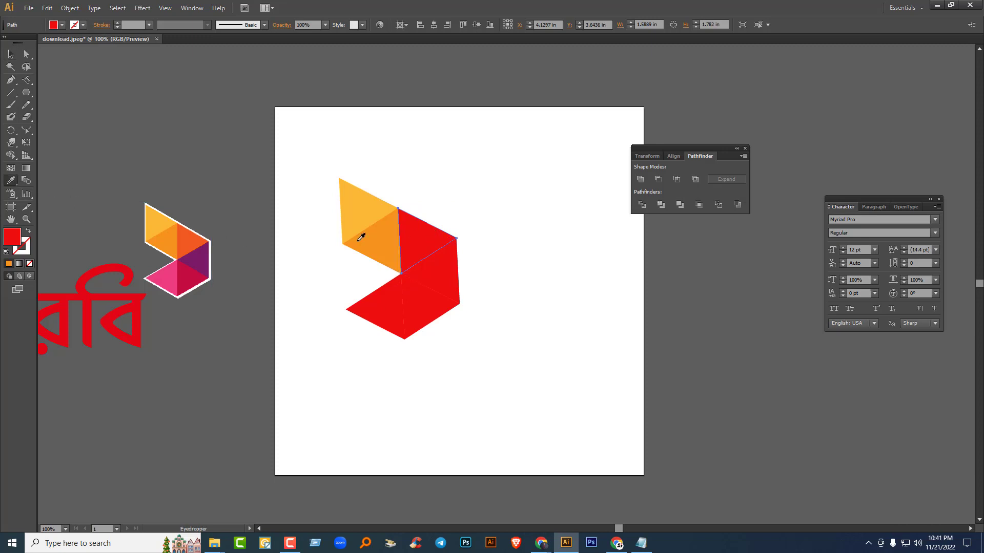
pyautogui.click(194, 240)
pyautogui.click(11, 55)
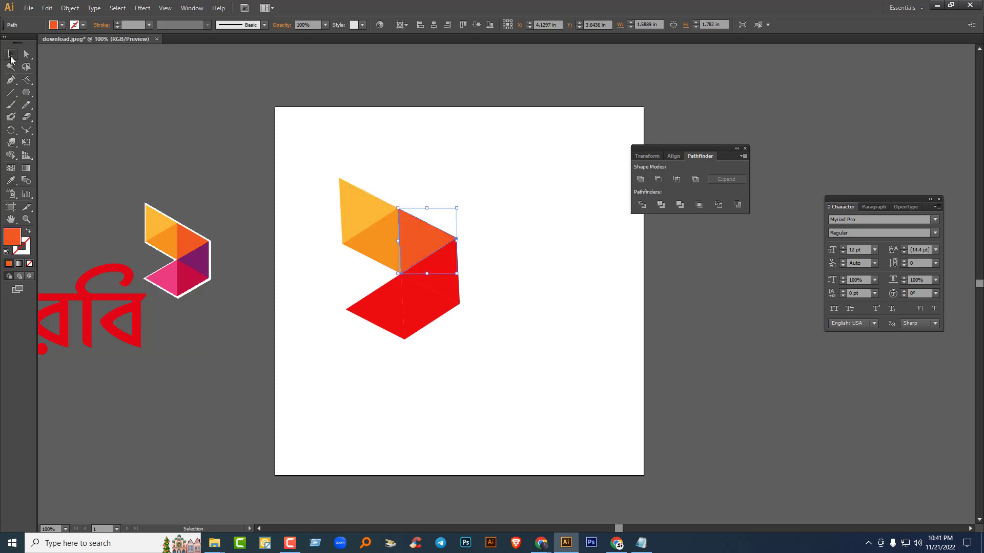
pyautogui.click(191, 170)
pyautogui.click(434, 274)
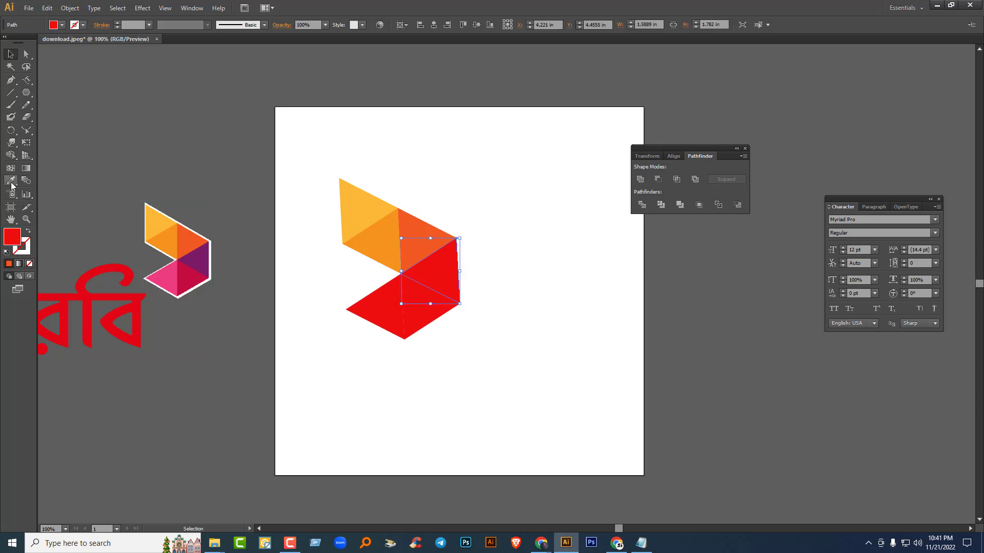
pyautogui.click(10, 180)
pyautogui.click(198, 259)
# Step: Colour the symbol's bottom-right triangle crimson and the bottom-left triangle pink, sampling both from the reference logo with the Eyedropper, and deselect
pyautogui.click(14, 56)
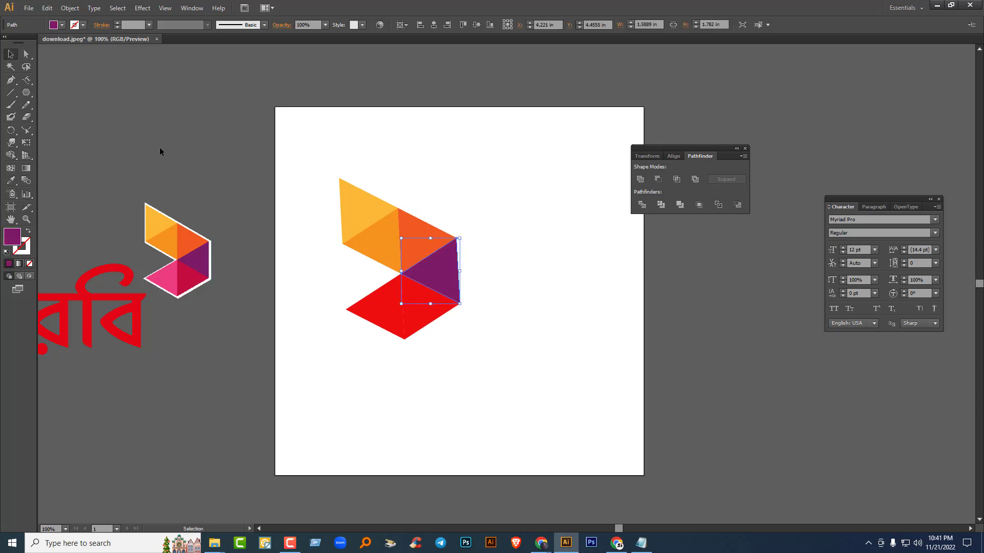
pyautogui.click(462, 324)
pyautogui.click(430, 306)
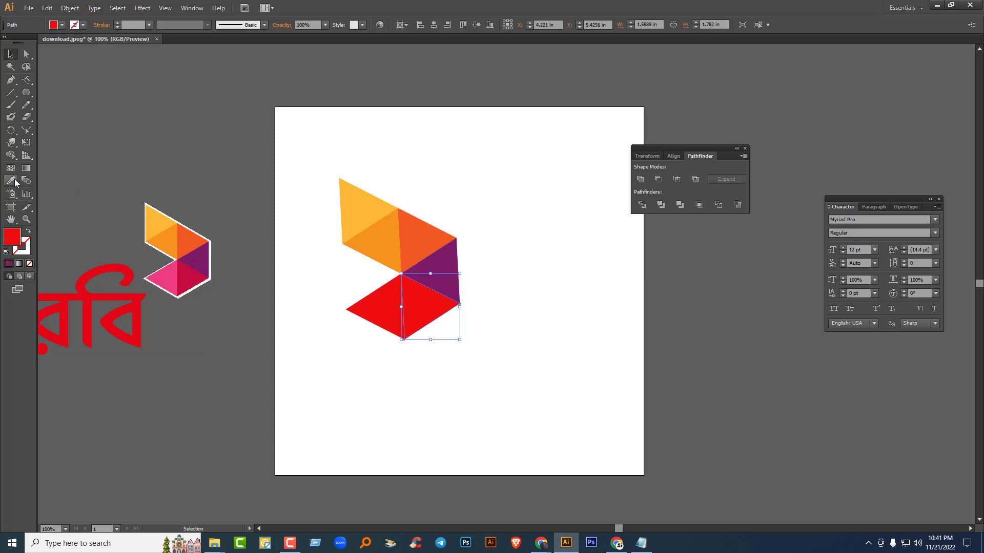
pyautogui.click(10, 181)
pyautogui.click(190, 277)
pyautogui.click(11, 55)
pyautogui.click(383, 317)
pyautogui.click(10, 180)
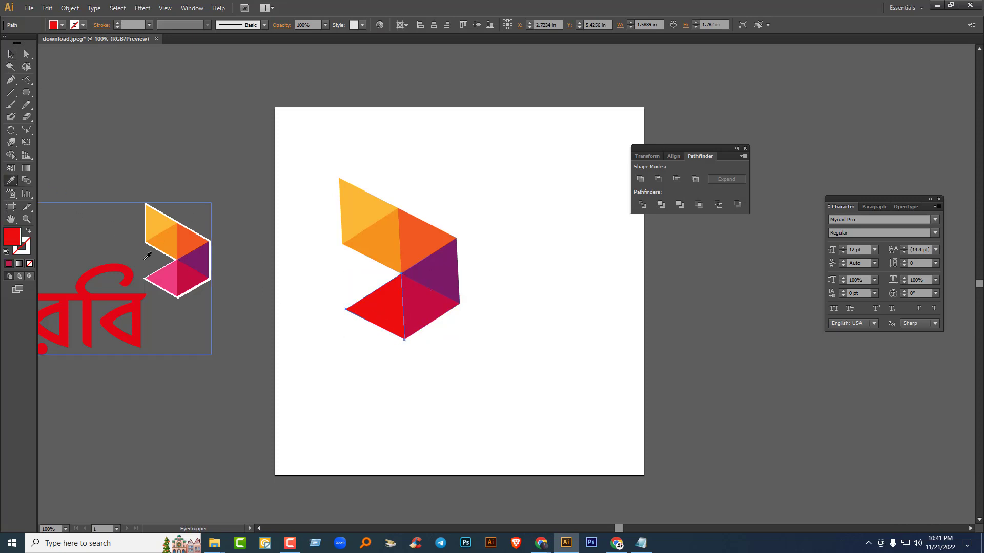
pyautogui.click(168, 277)
pyautogui.click(11, 55)
pyautogui.click(167, 153)
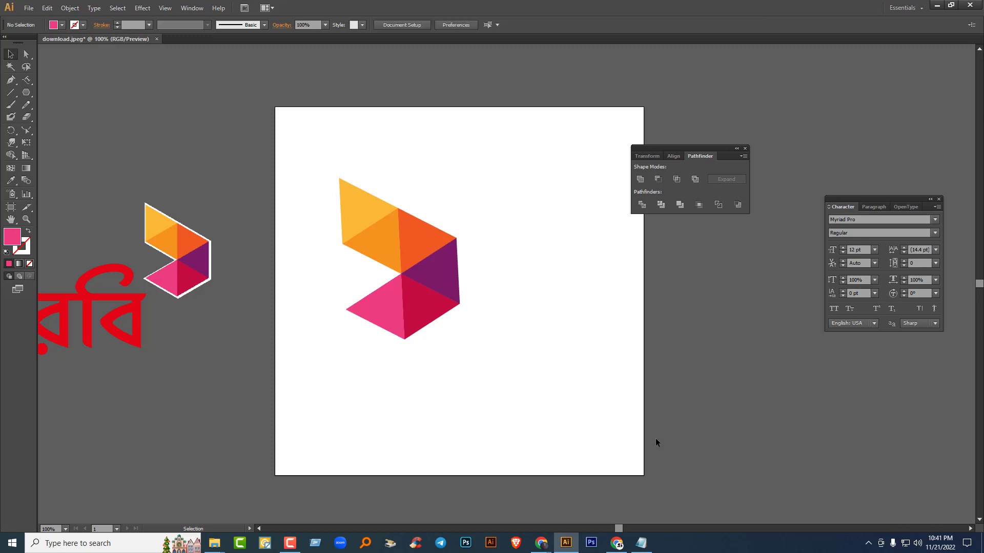
# Step: Delete the coloured symbol and the reference logo image, and place the Pathfinder panel directly above the Character panel
pyautogui.moveTo(300, 165); pyautogui.dragTo(524, 369)
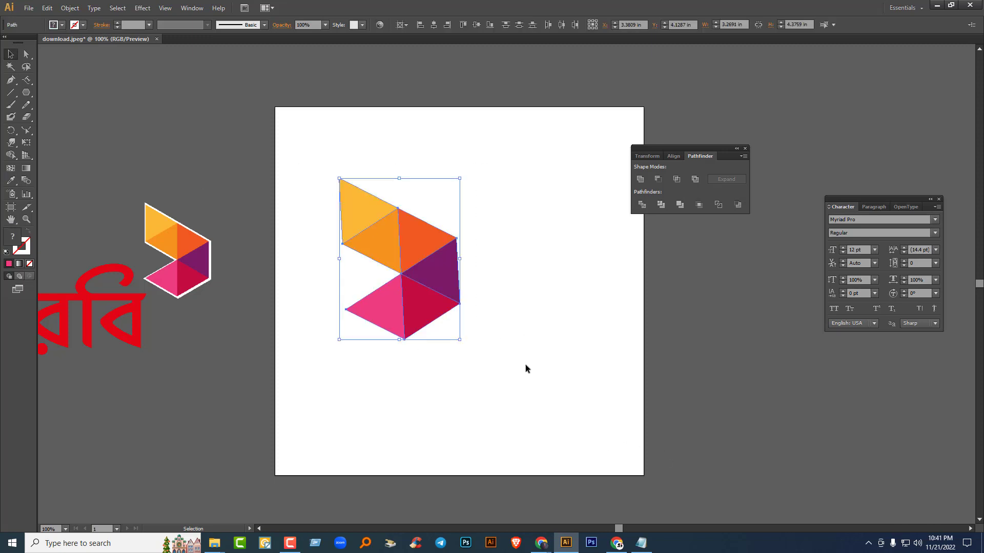
pyautogui.press('Delete')
pyautogui.click(133, 250)
pyautogui.press('Delete')
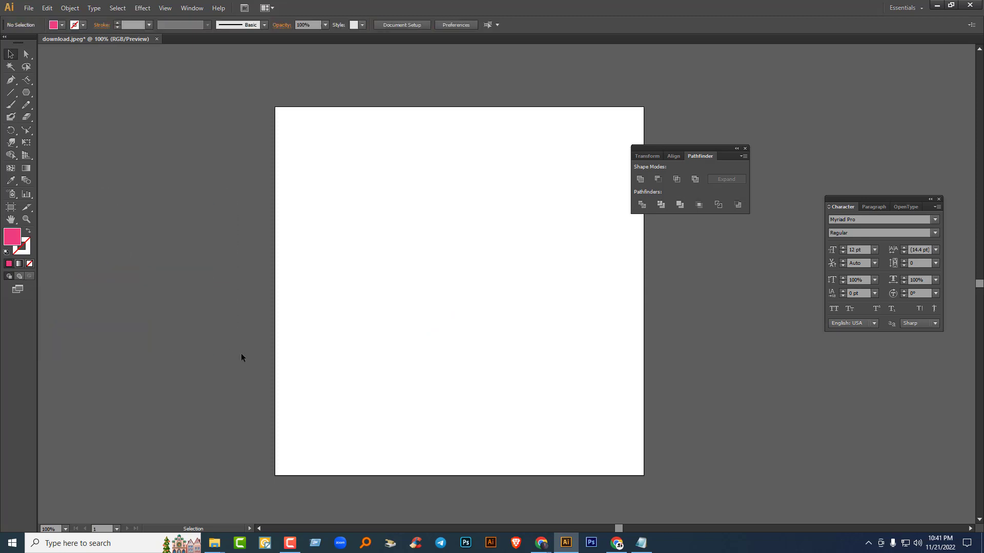
pyautogui.moveTo(512, 333); pyautogui.dragTo(427, 320)
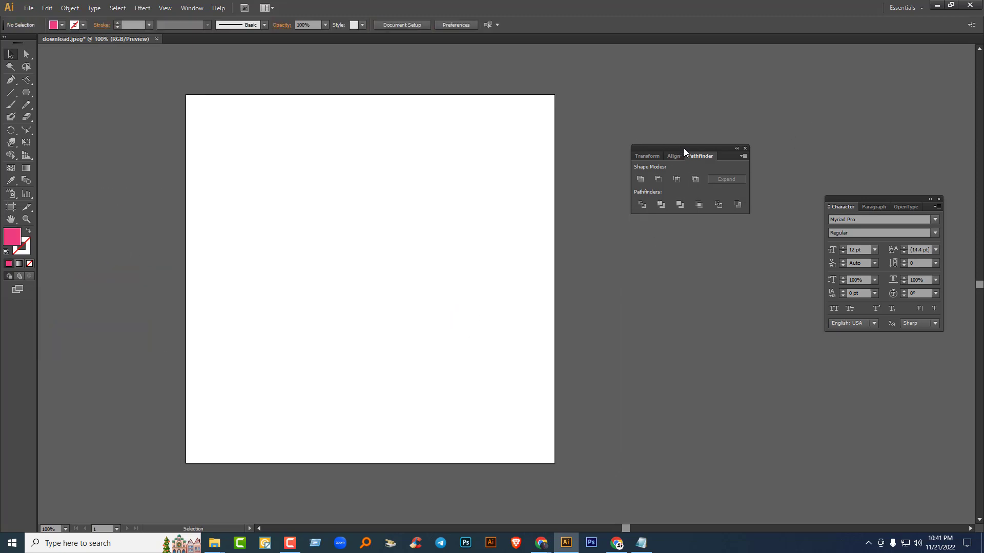
pyautogui.moveTo(684, 149); pyautogui.dragTo(878, 124)
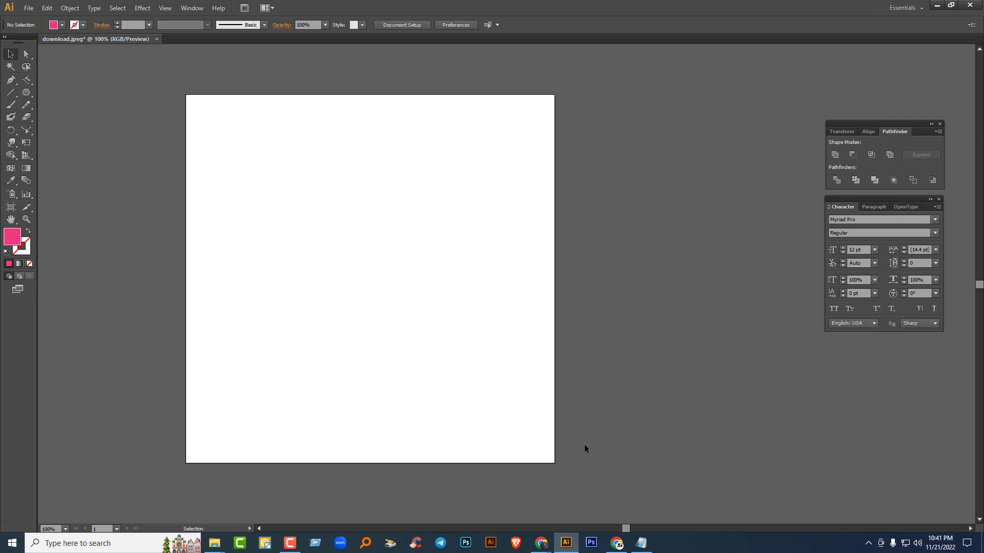
# Step: Switch to the Notepad course outline to check the Class 13 topics, and return to Illustrator
pyautogui.moveTo(540, 547)
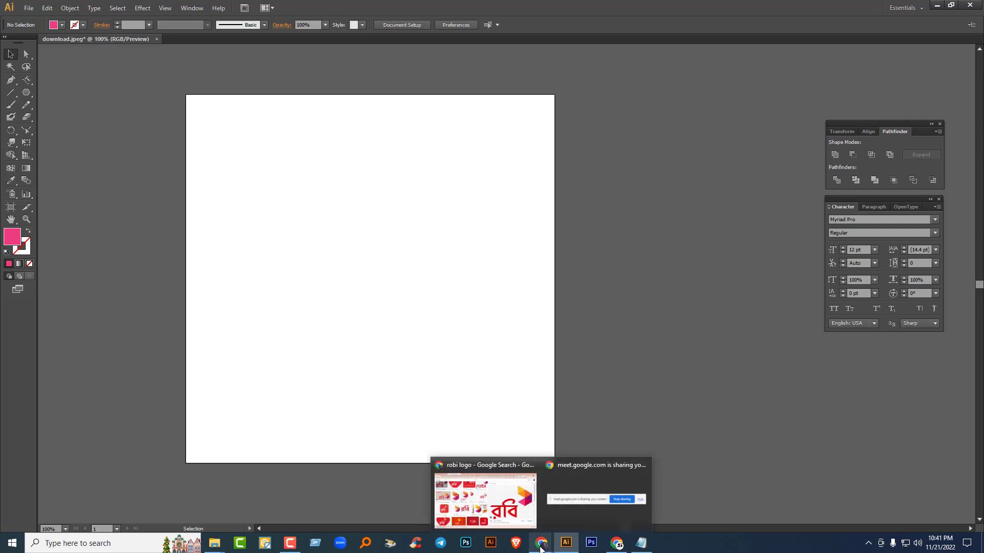
pyautogui.click(641, 543)
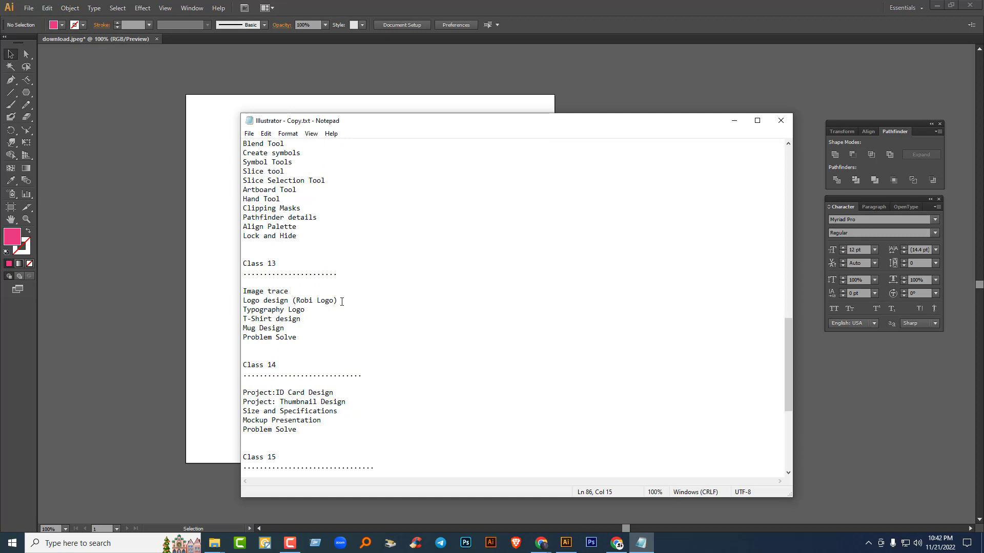
pyautogui.click(342, 300)
pyautogui.click(77, 95)
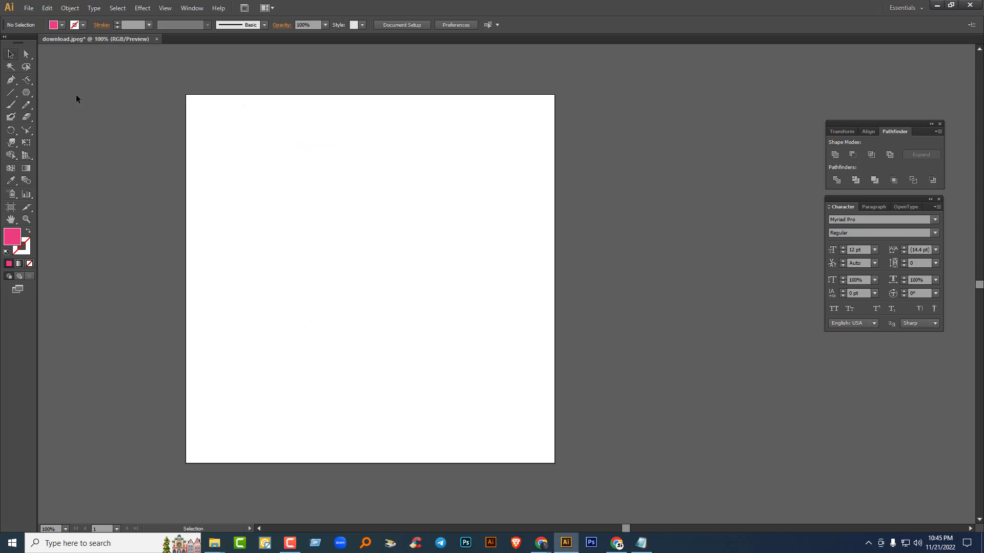
# Step: Add the point text "mn" in the upper half of the empty artboard with the Type tool
pyautogui.press('space')
pyautogui.moveTo(314, 247); pyautogui.dragTo(395, 255)
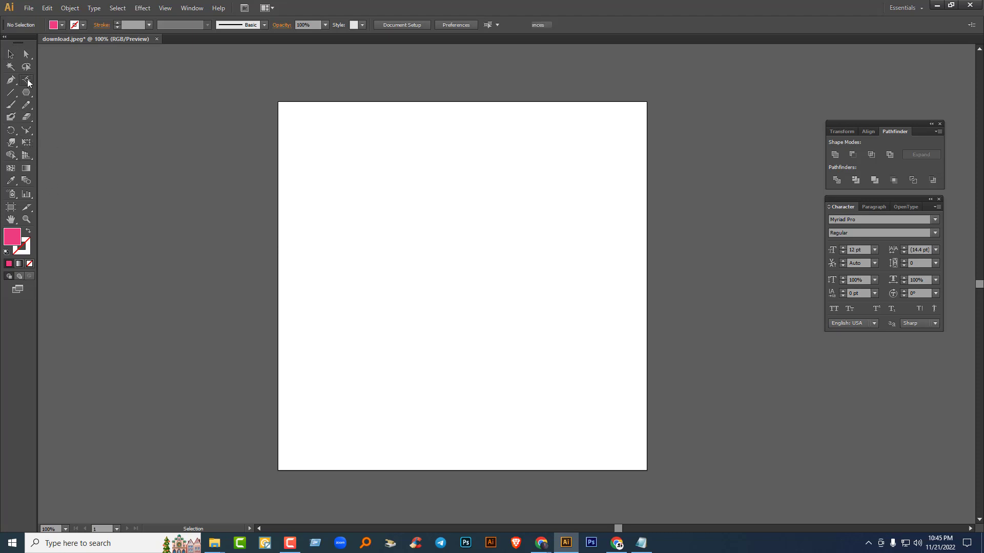
pyautogui.moveTo(26, 79); pyautogui.dragTo(54, 78)
pyautogui.click(387, 250)
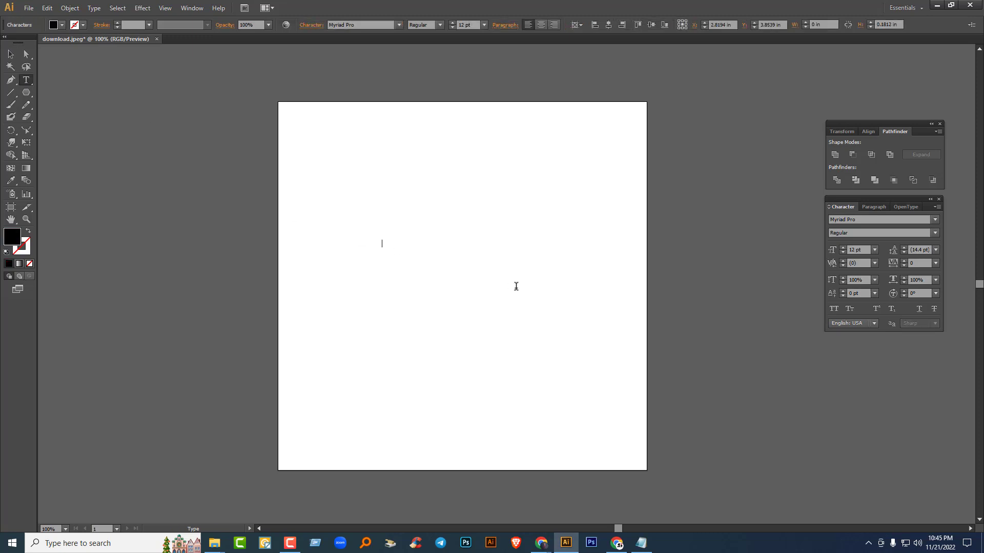
pyautogui.write('mn')
# Step: Set the whole "mn" text to the Roboto font family in Bold style
pyautogui.hotkey('ctrl', 'a')
pyautogui.click(869, 220)
pyautogui.write('Rob')
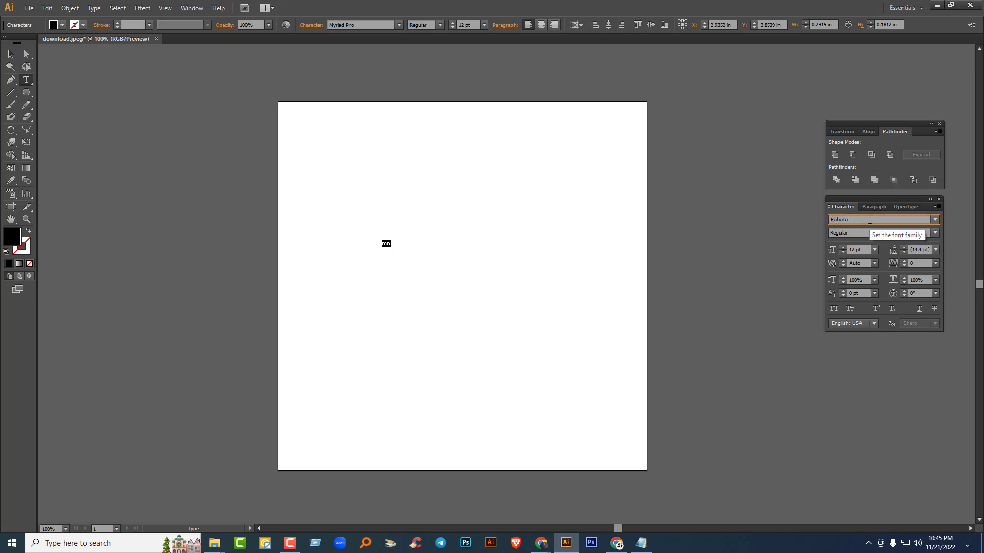
pyautogui.press('Return')
pyautogui.click(935, 233)
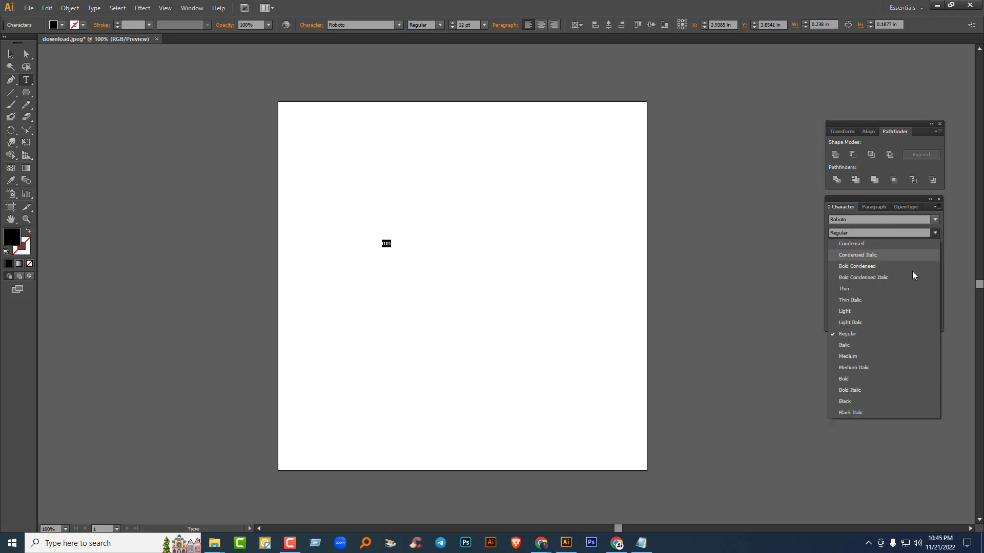
pyautogui.click(851, 380)
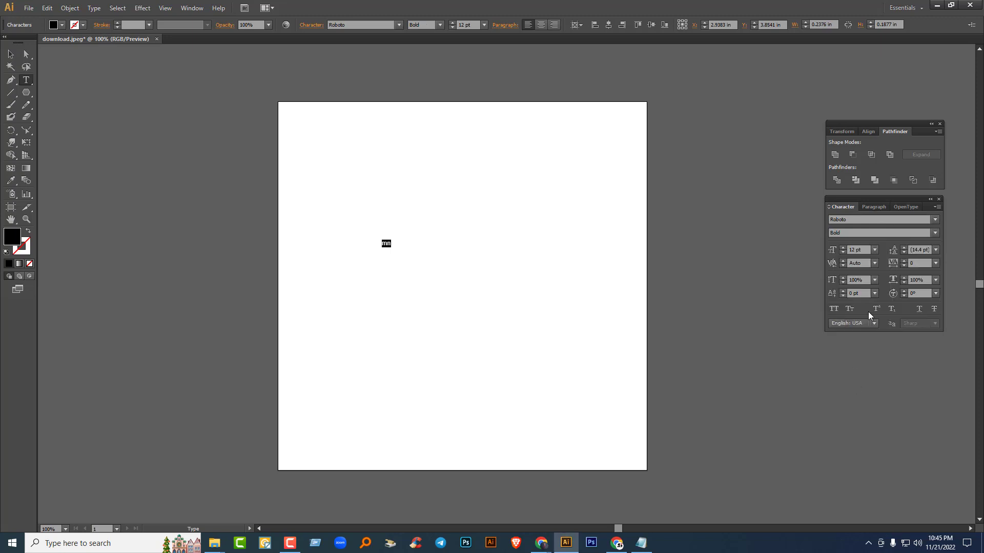
# Step: Format the text as All Caps at a font size of 120 pt
pyautogui.click(836, 309)
pyautogui.click(866, 251)
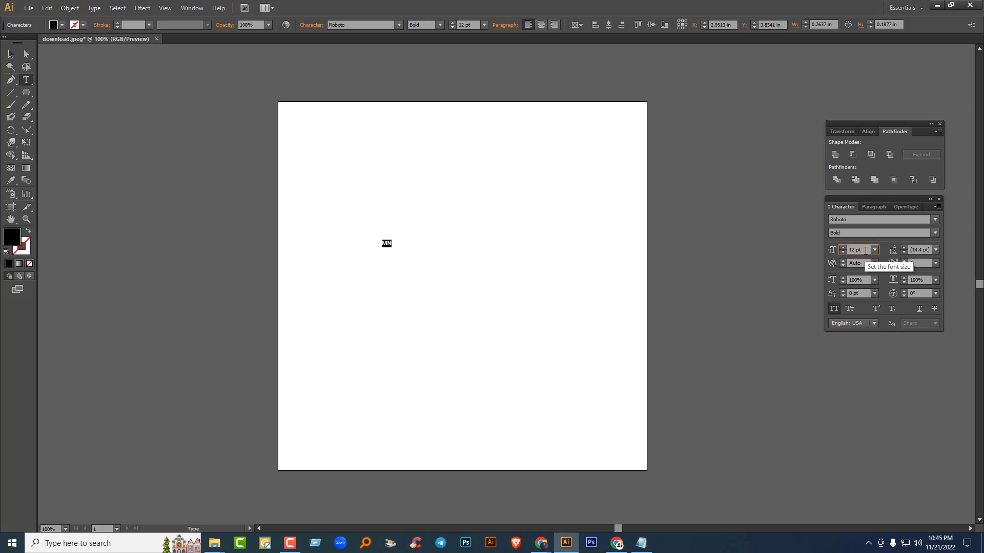
pyautogui.scroll(20, 865, 251)
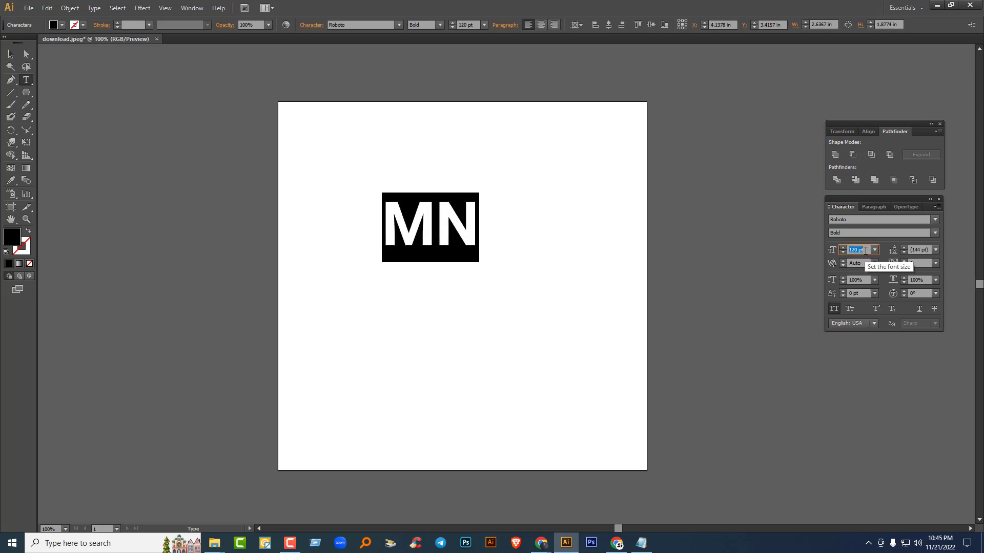
pyautogui.click(10, 55)
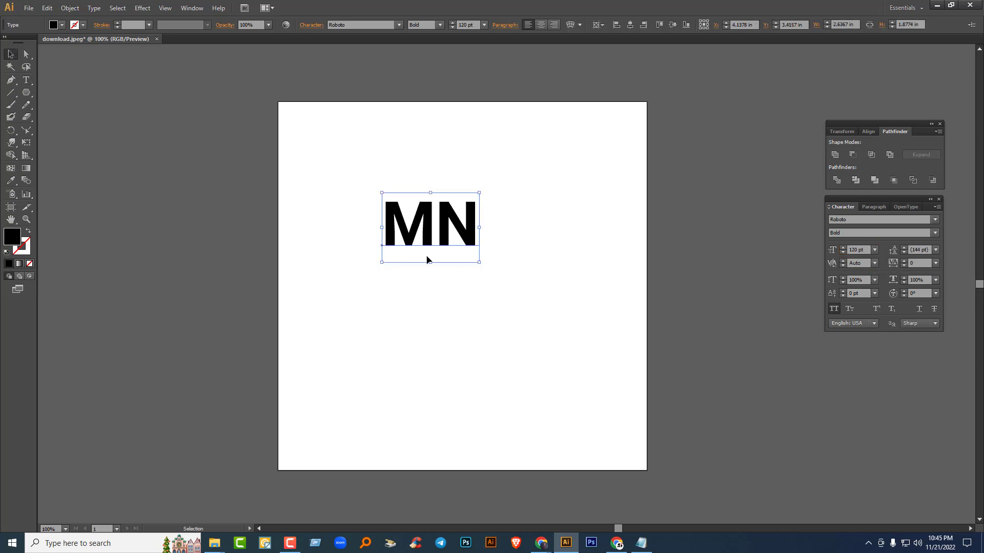
# Step: Insert spaces between the letters M and N to set them well apart, and move the text up and left on the artboard
pyautogui.doubleClick(443, 227)
pyautogui.doubleClick(439, 223)
pyautogui.press('BackSpace')
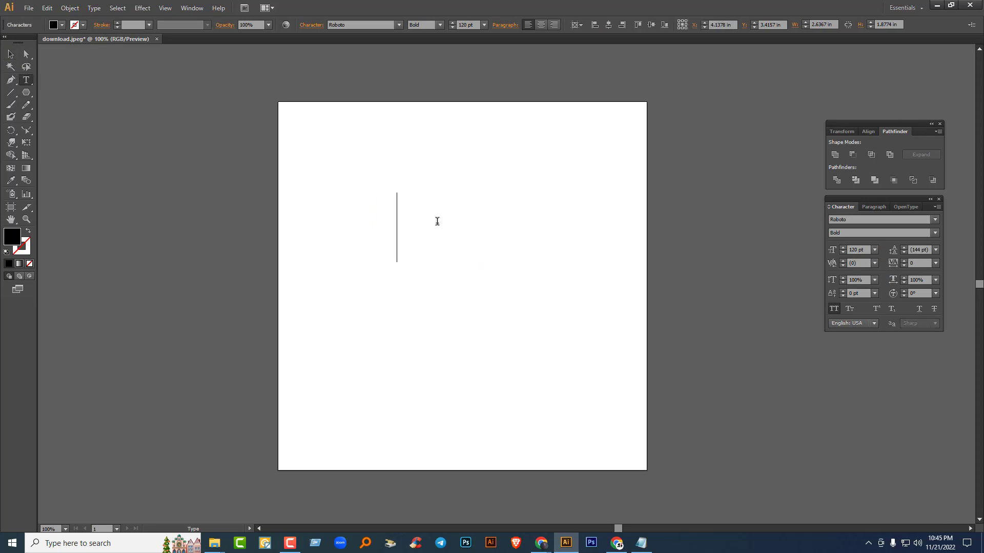
pyautogui.hotkey('ctrl', 'z')
pyautogui.click(438, 221)
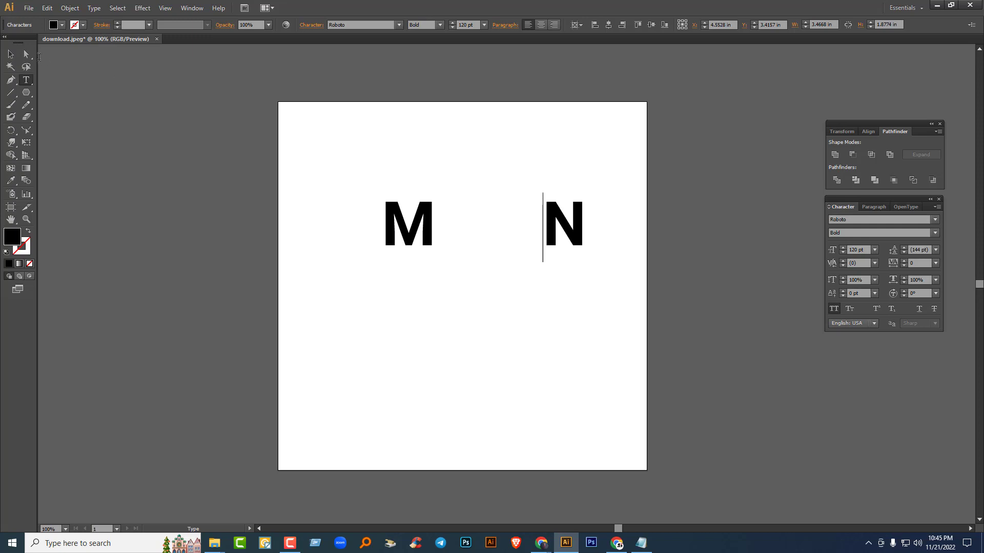
pyautogui.press('Escape')
pyautogui.moveTo(421, 224); pyautogui.dragTo(377, 212)
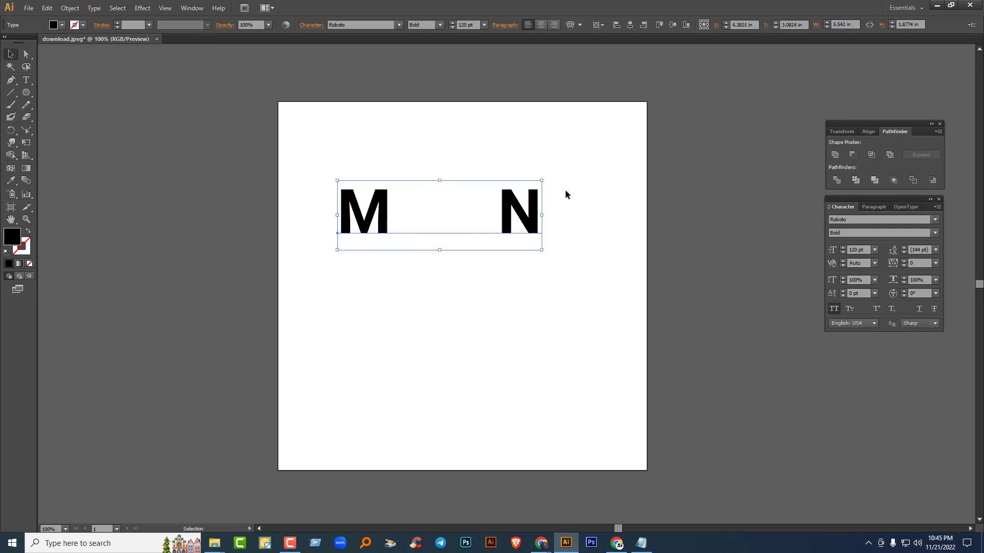
pyautogui.click(580, 158)
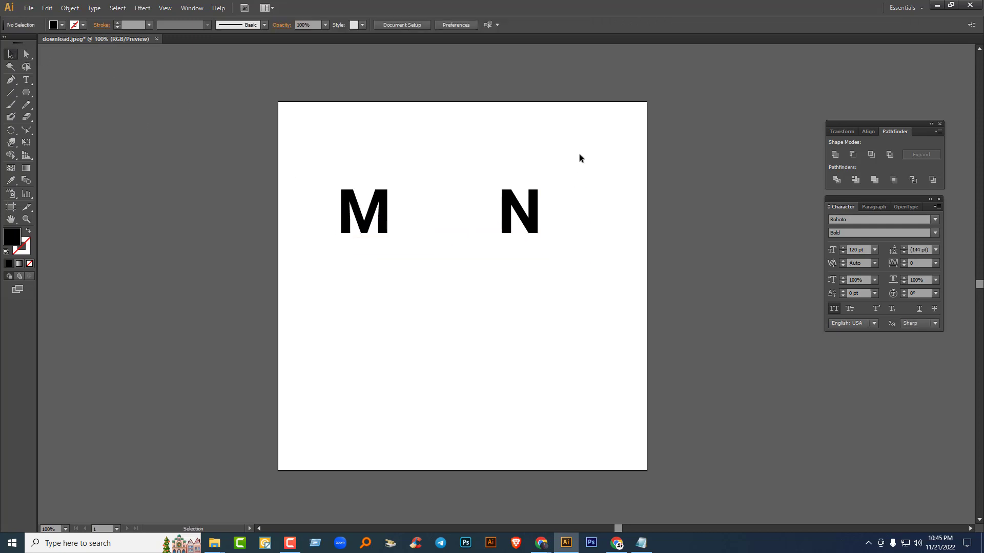
# Step: Expand the "M N" text into outlined shapes, with both Object and Fill included
pyautogui.click(509, 200)
pyautogui.rightClick(509, 200)
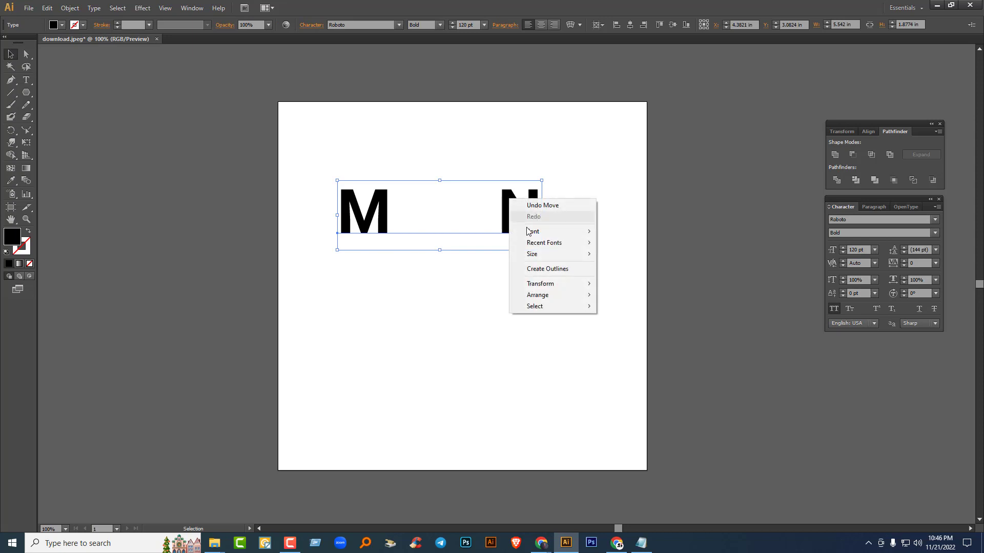
pyautogui.click(553, 156)
pyautogui.click(518, 206)
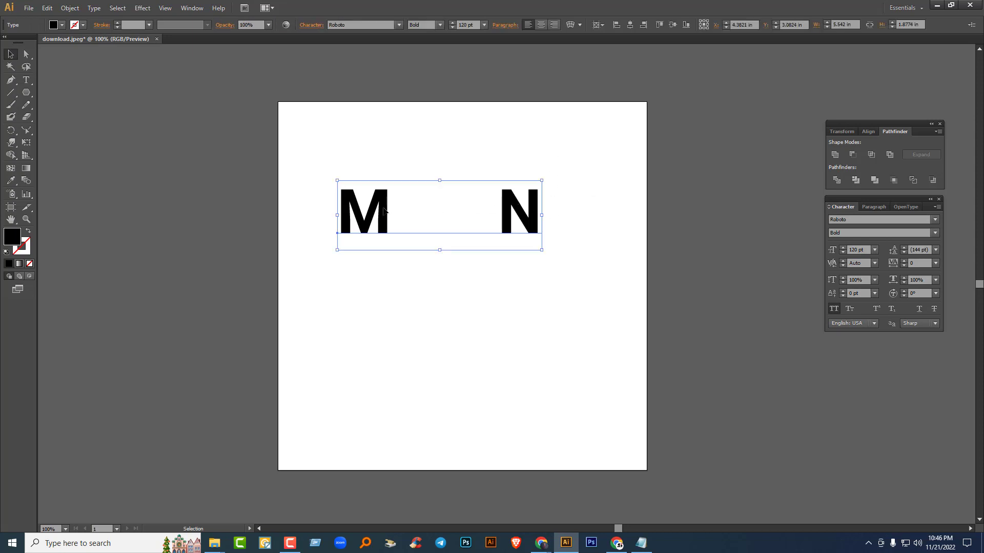
pyautogui.click(70, 9)
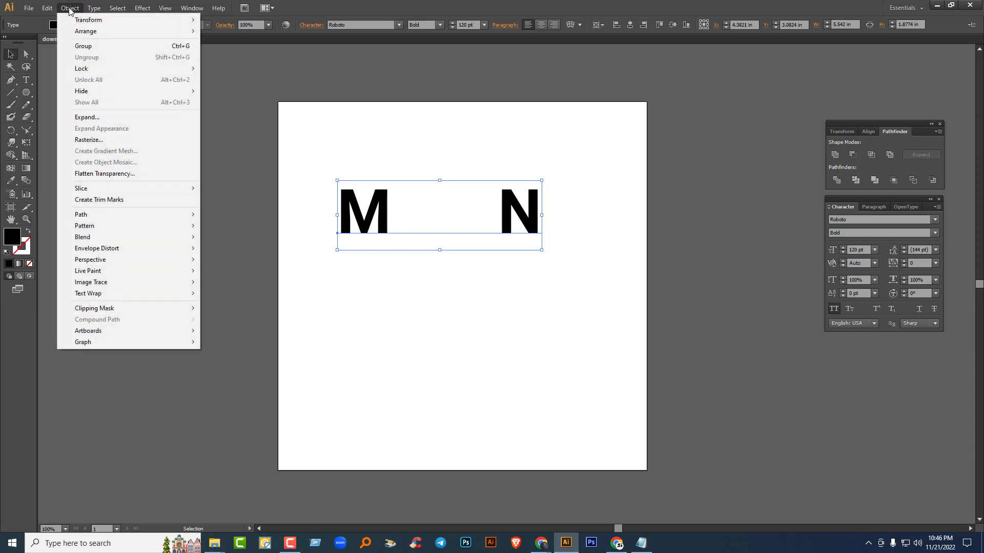
pyautogui.click(97, 118)
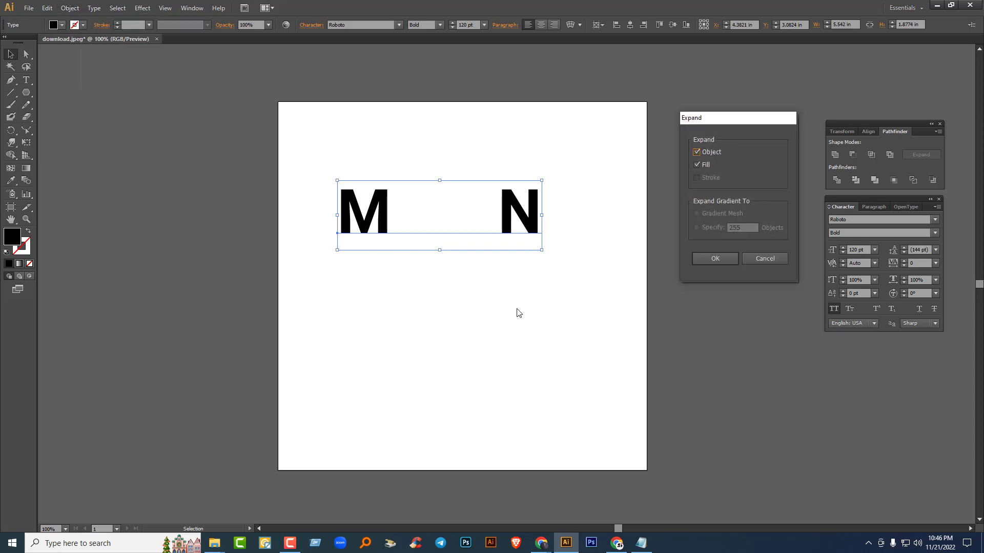
pyautogui.click(720, 259)
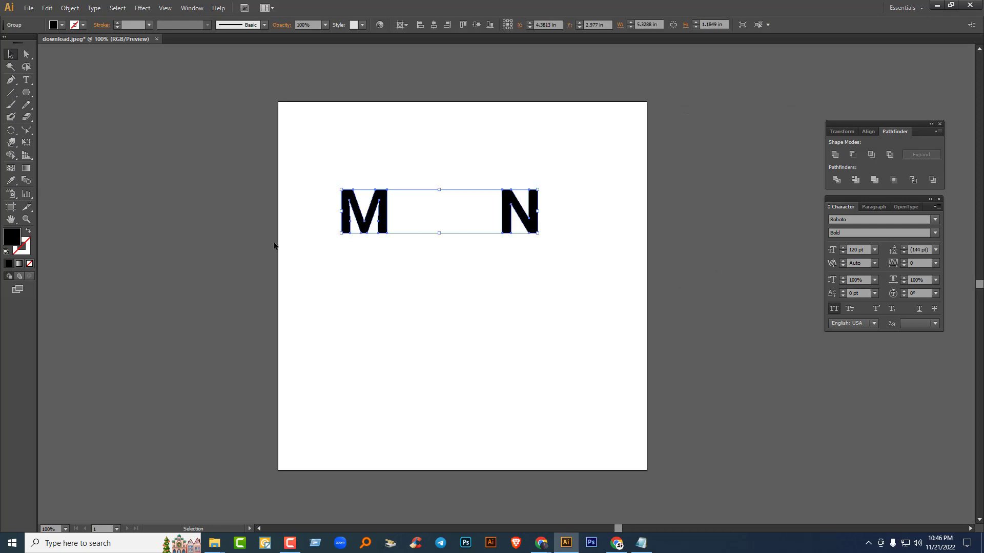
pyautogui.click(327, 153)
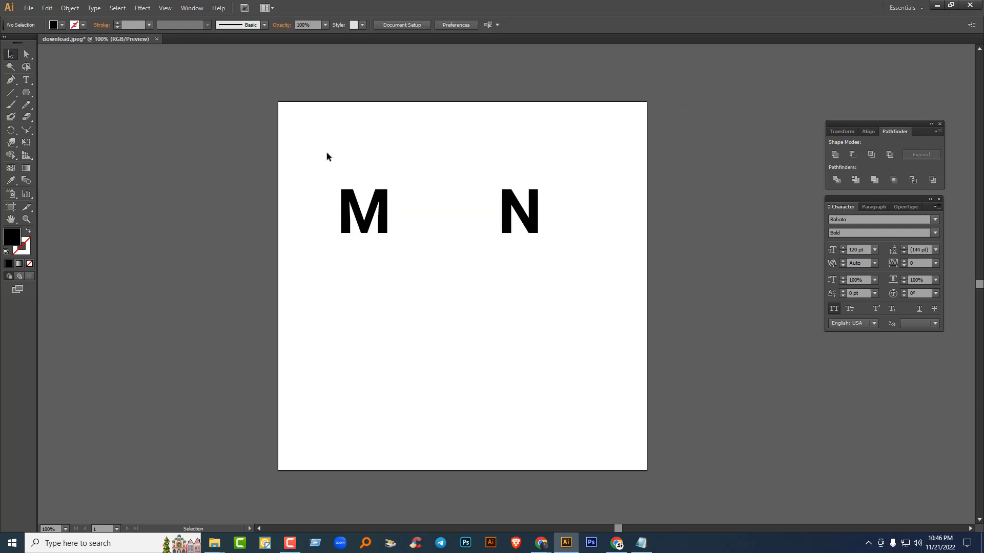
# Step: Show the rulers and place horizontal guides along the top and bottom edges of the letters M and N
pyautogui.hotkey('ctrl', 'r')
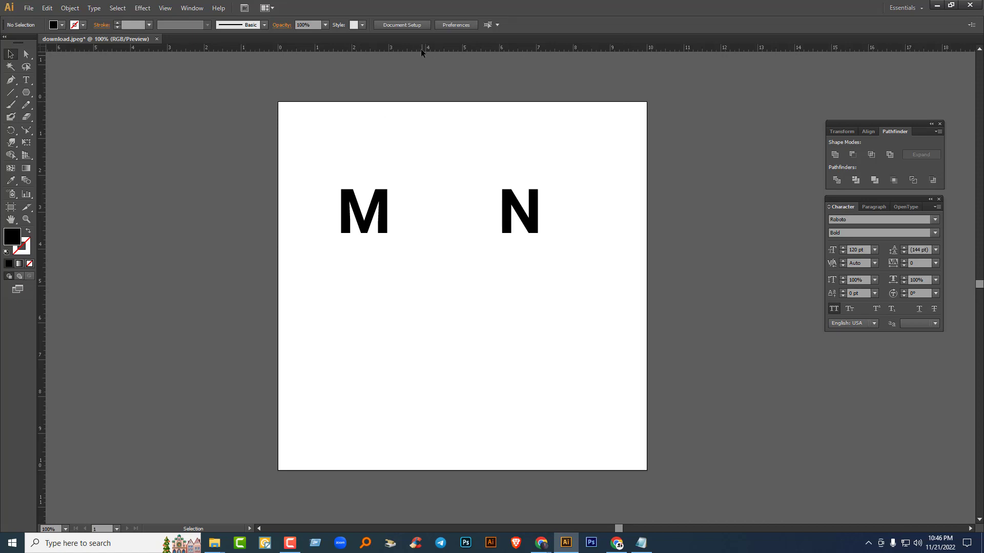
pyautogui.moveTo(421, 49); pyautogui.dragTo(428, 189)
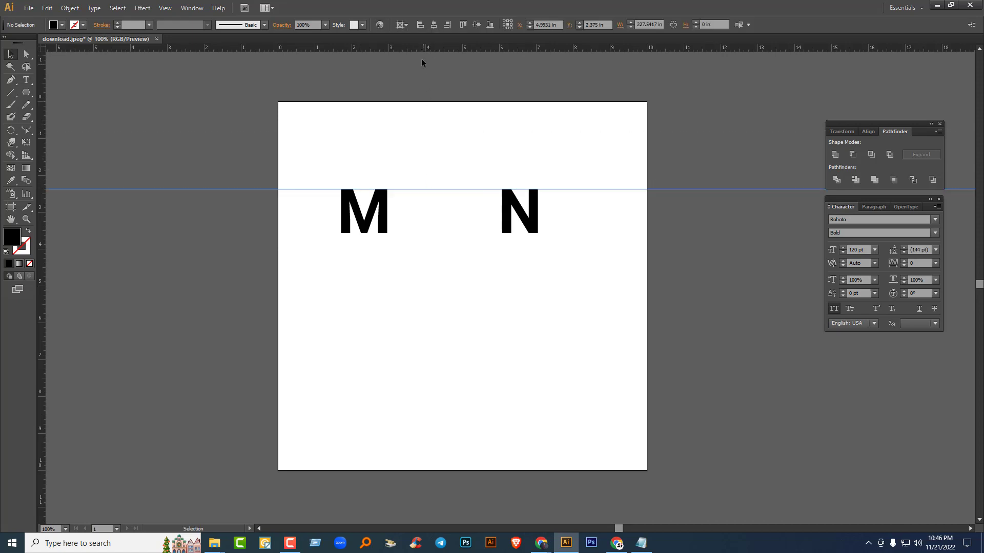
pyautogui.moveTo(417, 47); pyautogui.dragTo(421, 233)
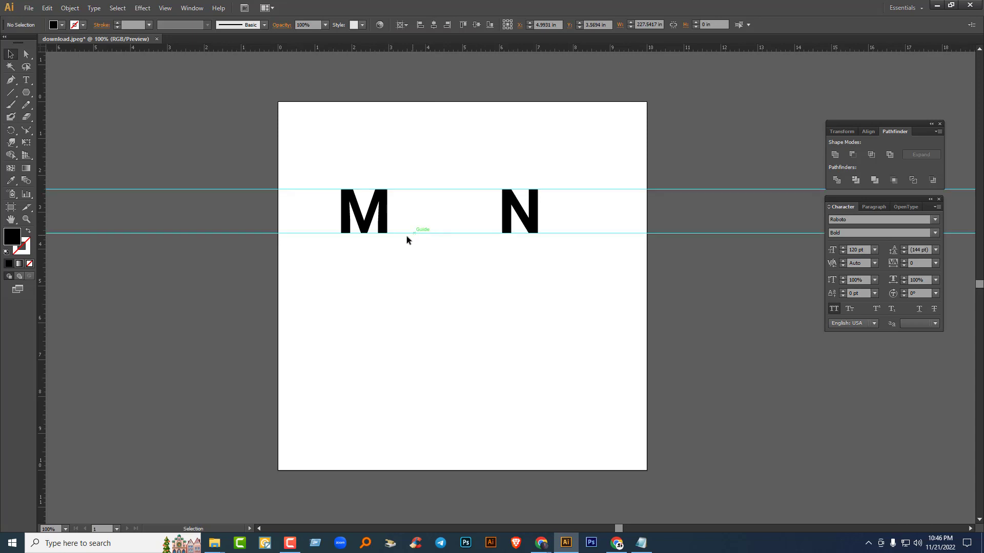
# Step: Draw a black circle about 1.36 in wide below the letters, with an overlapping copy offset slightly sideways, and select both
pyautogui.moveTo(26, 92); pyautogui.dragTo(73, 118)
pyautogui.moveTo(400, 289); pyautogui.dragTo(428, 311)
pyautogui.click(11, 54)
pyautogui.moveTo(366, 282); pyautogui.dragTo(491, 396)
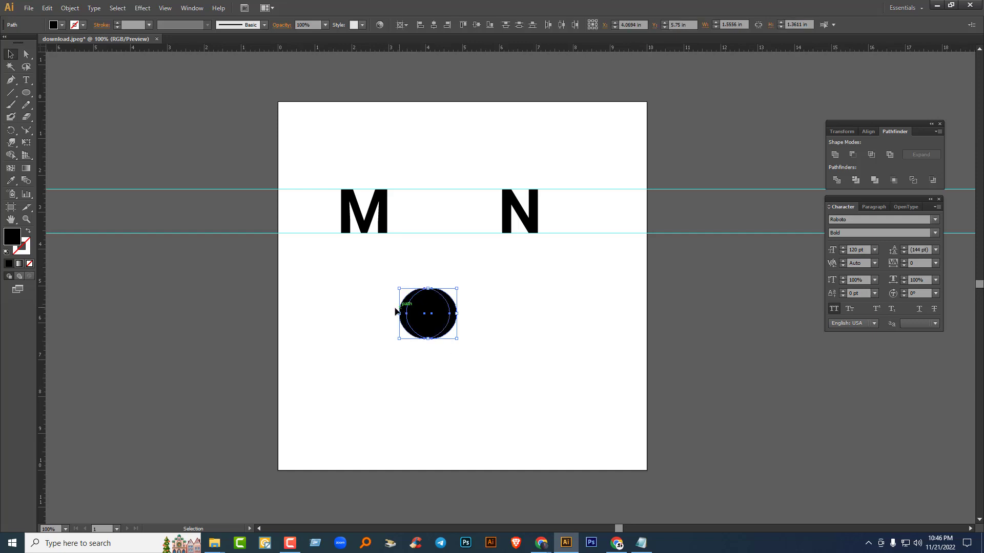
# Step: Cut the overlapping circles down to a left-hand crescent with the Shape Builder tool and tilt it counterclockwise
pyautogui.moveTo(11, 155); pyautogui.dragTo(51, 159)
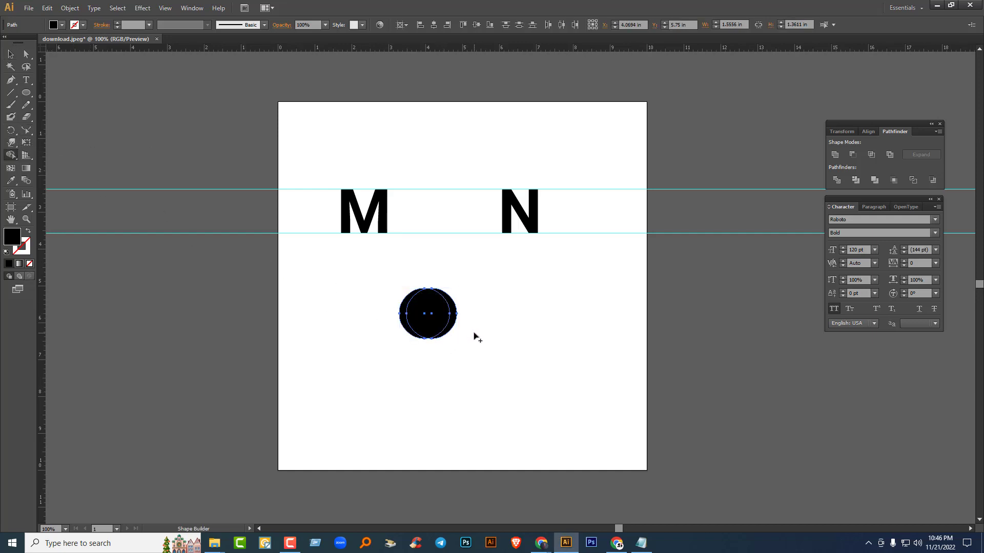
pyautogui.moveTo(450, 323); pyautogui.dragTo(427, 314)
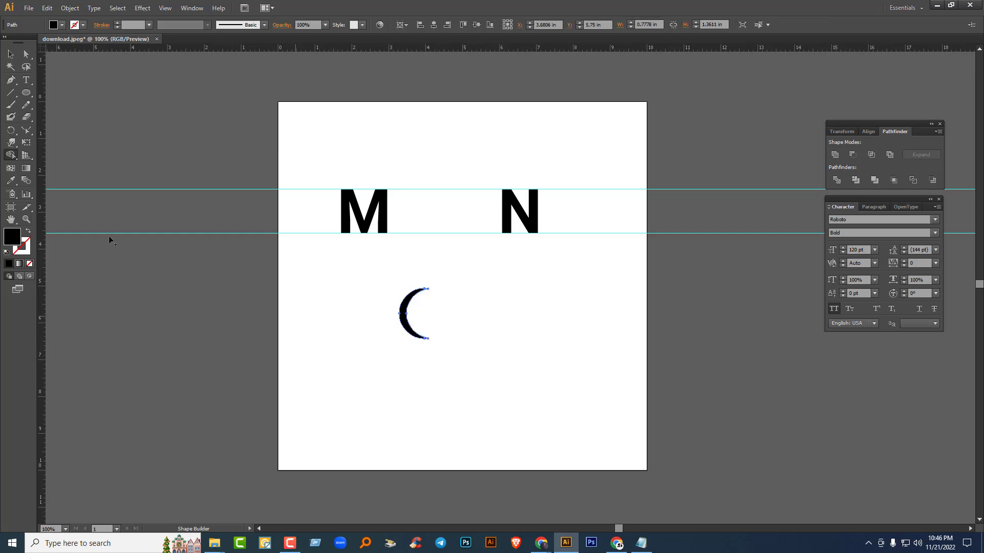
pyautogui.press('v')
pyautogui.click(431, 349)
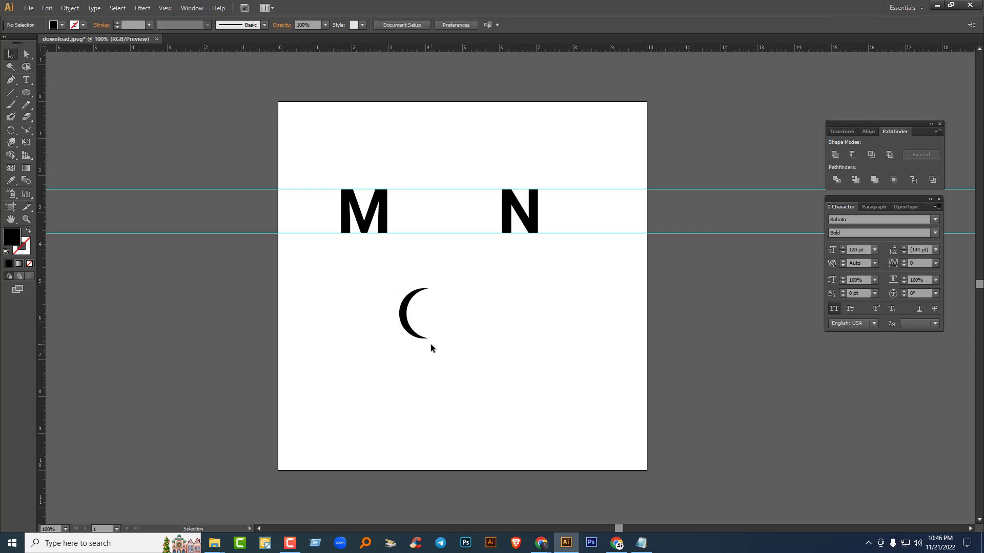
pyautogui.click(413, 332)
pyautogui.moveTo(432, 343)
pyautogui.mouseDown()
pyautogui.moveTo(443, 337)
pyautogui.moveTo(451, 347)
pyautogui.mouseUp()
# Step: Switch to the Google Meet call in Chrome, admit the waiting participant, and return to Illustrator
pyautogui.click(535, 548)
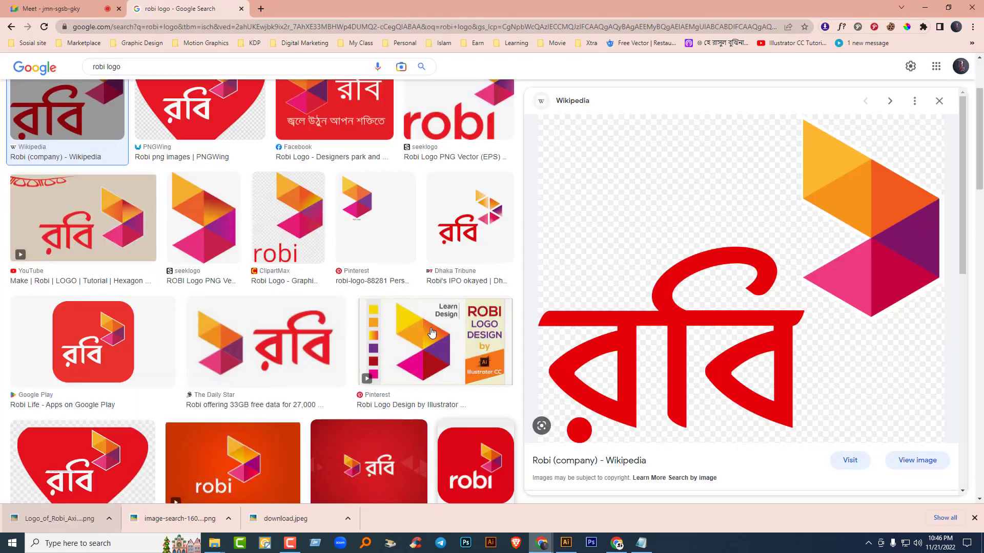
pyautogui.click(95, 7)
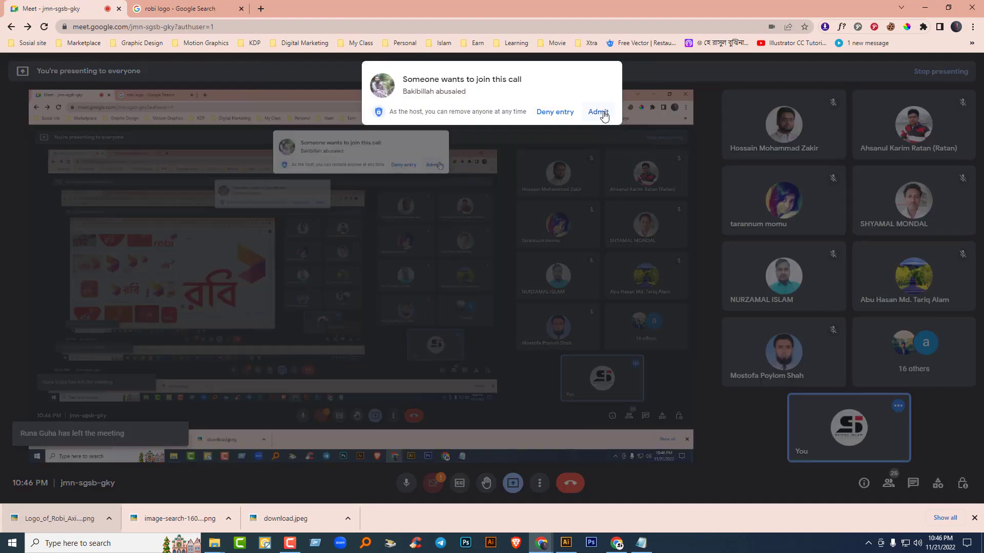
pyautogui.click(599, 114)
pyautogui.hotkey('alt', 'Tab')
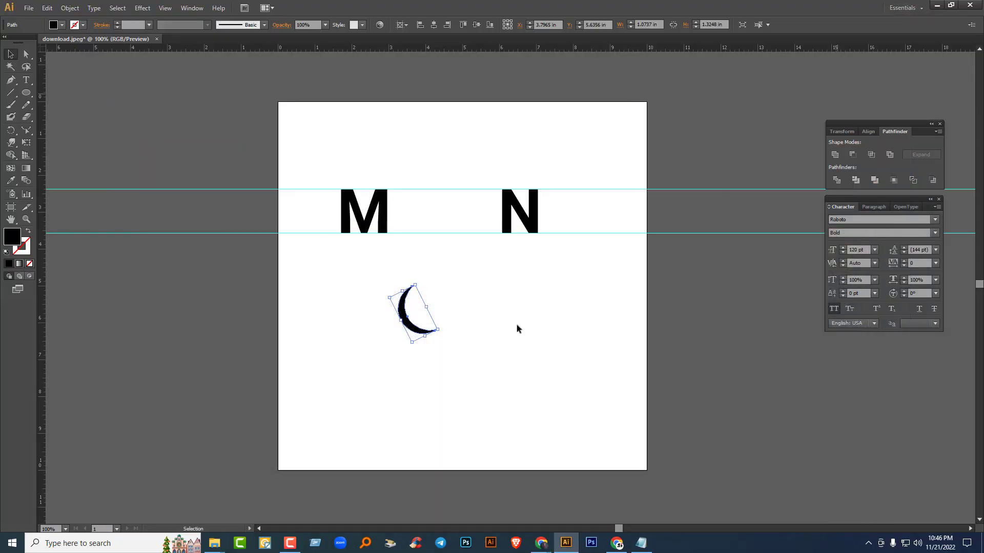
# Step: Draw a small star about 0.24 in wide inside the crescent and group the two shapes
pyautogui.click(352, 340)
pyautogui.moveTo(26, 92); pyautogui.dragTo(65, 143)
pyautogui.moveTo(412, 304); pyautogui.dragTo(414, 306)
pyautogui.press('v')
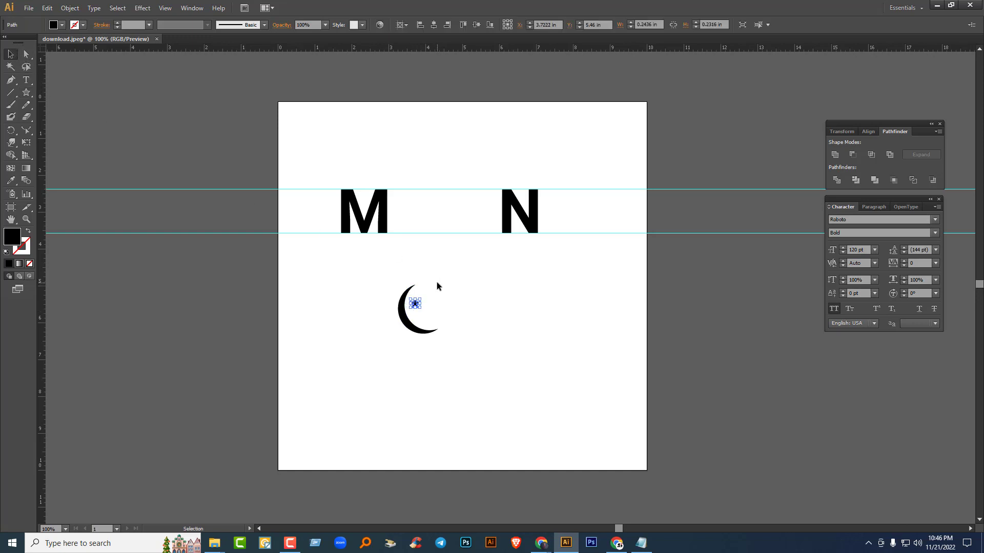
pyautogui.moveTo(391, 286); pyautogui.dragTo(481, 405)
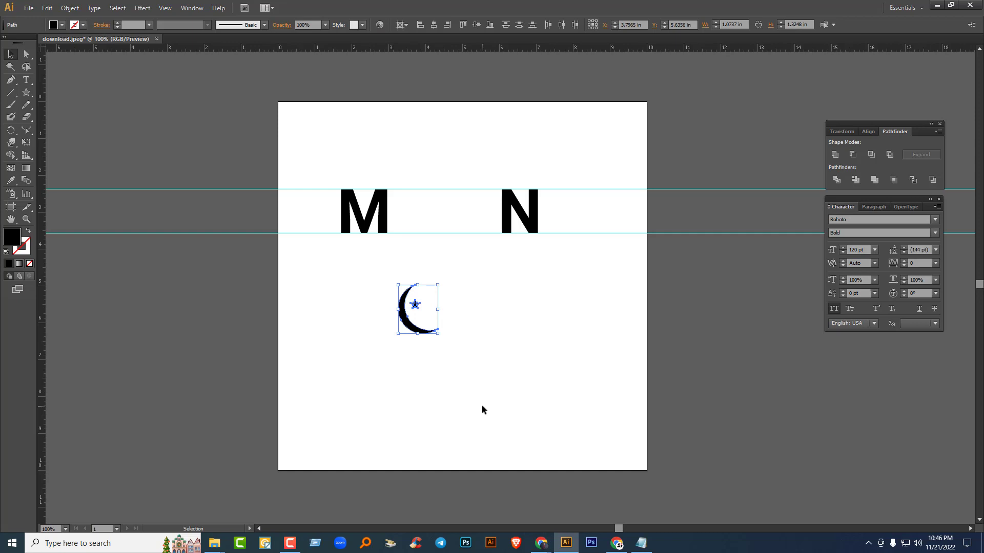
pyautogui.hotkey('ctrl', 'g')
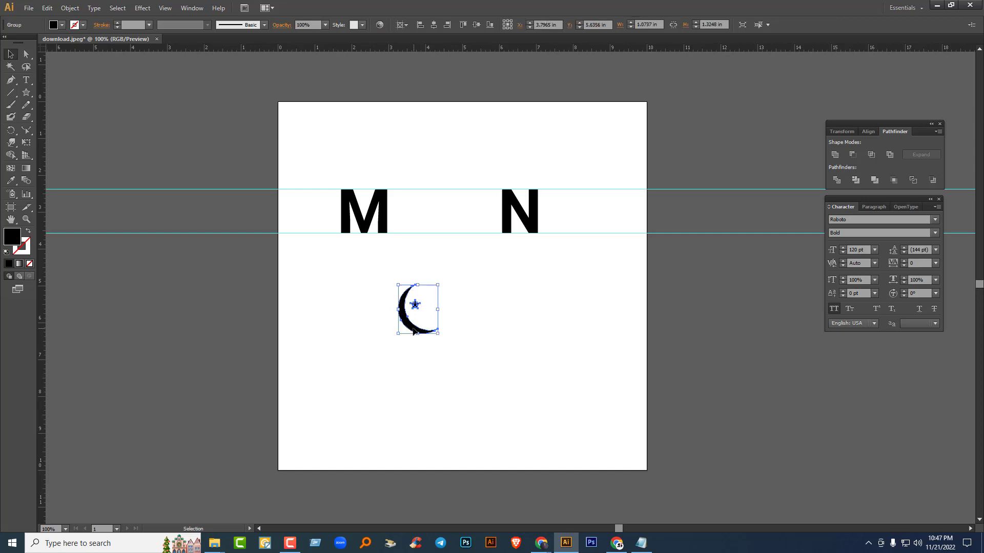
# Step: Place the crescent-and-star group beside the M, scaled to fit between the horizontal guides, and position a duplicate just right of it
pyautogui.moveTo(414, 332); pyautogui.dragTo(415, 225)
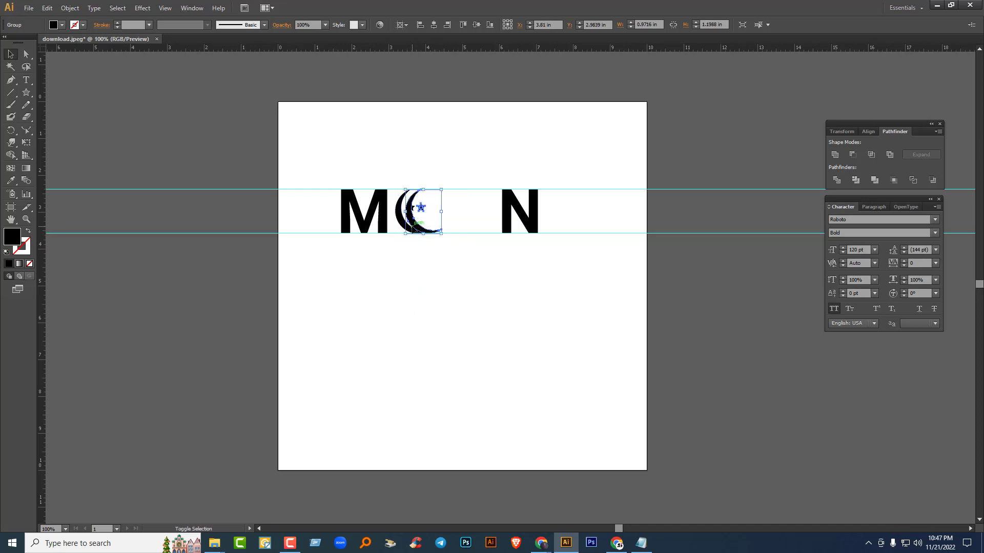
pyautogui.press('Right')
pyautogui.press('Right')
pyautogui.press('Right')
pyautogui.press('Right')
pyautogui.press('Right')
pyautogui.press('Right')
pyautogui.press('Right')
pyautogui.press('Right')
pyautogui.press('Right')
pyautogui.press('Right')
pyautogui.press('Right')
pyautogui.press('Right')
pyautogui.press('Right')
pyautogui.press('Right')
pyautogui.press('Right')
pyautogui.press('Right')
pyautogui.press('Right')
pyautogui.press('Right')
pyautogui.press('Right')
pyautogui.press('Right')
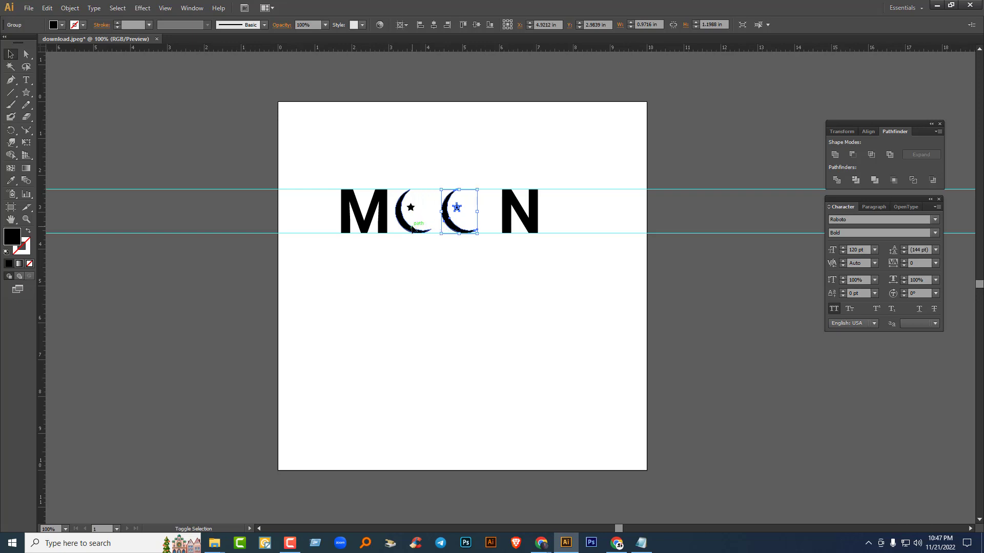
pyautogui.press('Right')
pyautogui.press('Right')
pyautogui.press('Right')
pyautogui.press('Right')
pyautogui.press('Right')
pyautogui.press('Right')
pyautogui.press('Right')
pyautogui.press('Right')
pyautogui.press('Right')
pyautogui.press('Right')
pyautogui.press('Left')
pyautogui.press('Left')
pyautogui.press('Left')
pyautogui.press('Left')
pyautogui.press('Left')
pyautogui.press('Left')
pyautogui.press('Left')
pyautogui.press('Left')
pyautogui.press('Left')
pyautogui.press('Left')
pyautogui.press('Left')
pyautogui.press('Left')
pyautogui.press('Left')
pyautogui.press('Left')
pyautogui.press('Left')
pyautogui.press('Left')
pyautogui.press('Left')
pyautogui.press('Left')
pyautogui.press('Left')
pyautogui.press('Left')
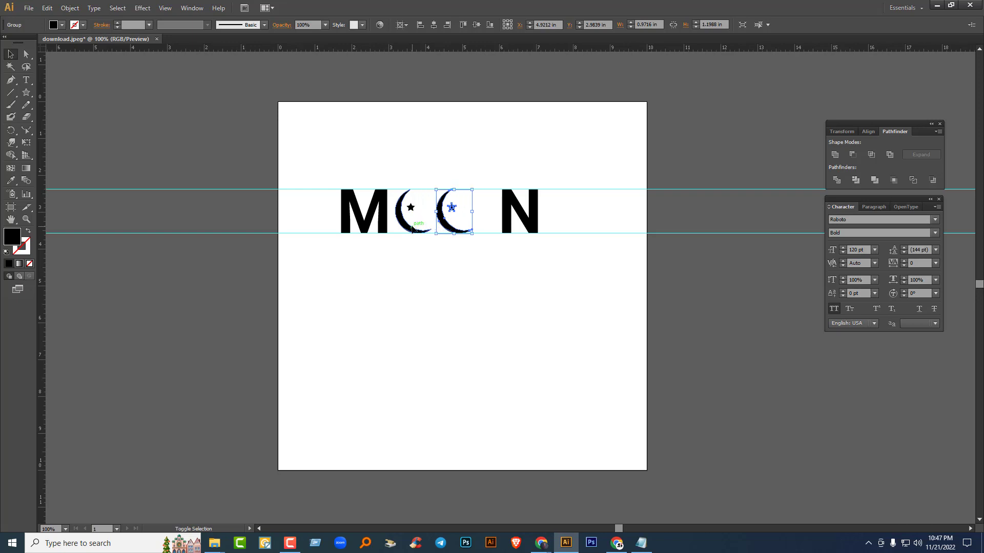
# Step: Ungroup the outlined letters and move the N left, close to the second crescent
pyautogui.click(509, 208)
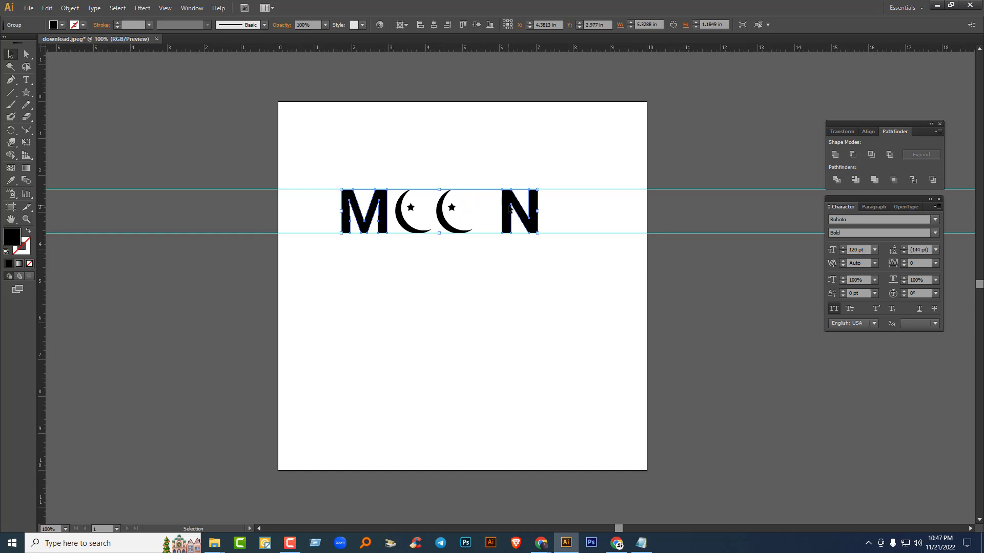
pyautogui.rightClick(508, 207)
pyautogui.click(533, 263)
pyautogui.click(500, 281)
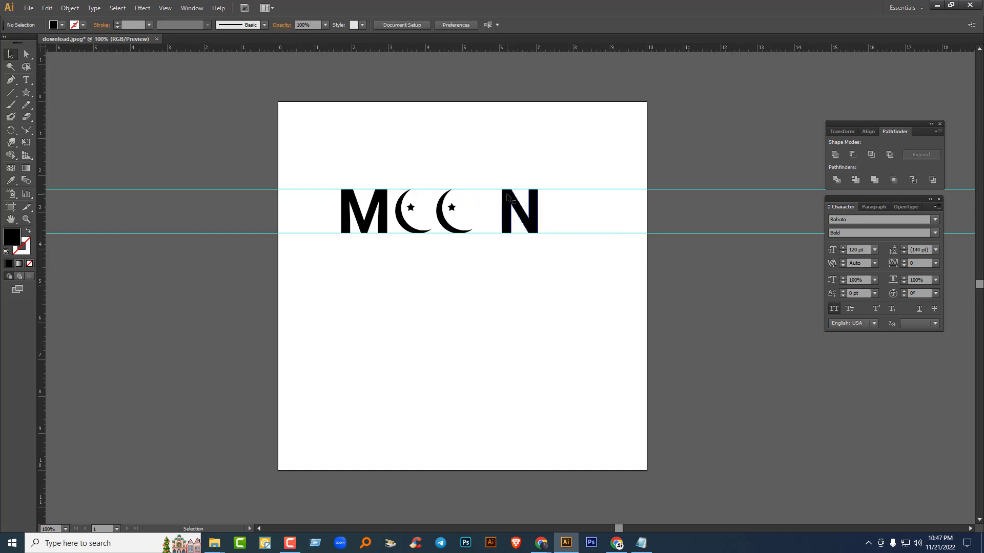
pyautogui.click(507, 197)
pyautogui.press('Left')
pyautogui.press('Left')
pyautogui.press('Left')
pyautogui.press('Left')
pyautogui.press('Left')
pyautogui.press('Left')
pyautogui.press('Left')
pyautogui.press('Left')
pyautogui.press('Left')
pyautogui.press('Left')
pyautogui.press('Left')
pyautogui.press('Left')
pyautogui.press('Left')
pyautogui.press('Left')
pyautogui.press('Left')
pyautogui.press('Left')
pyautogui.press('Left')
pyautogui.press('Left')
pyautogui.press('Left')
pyautogui.press('Left')
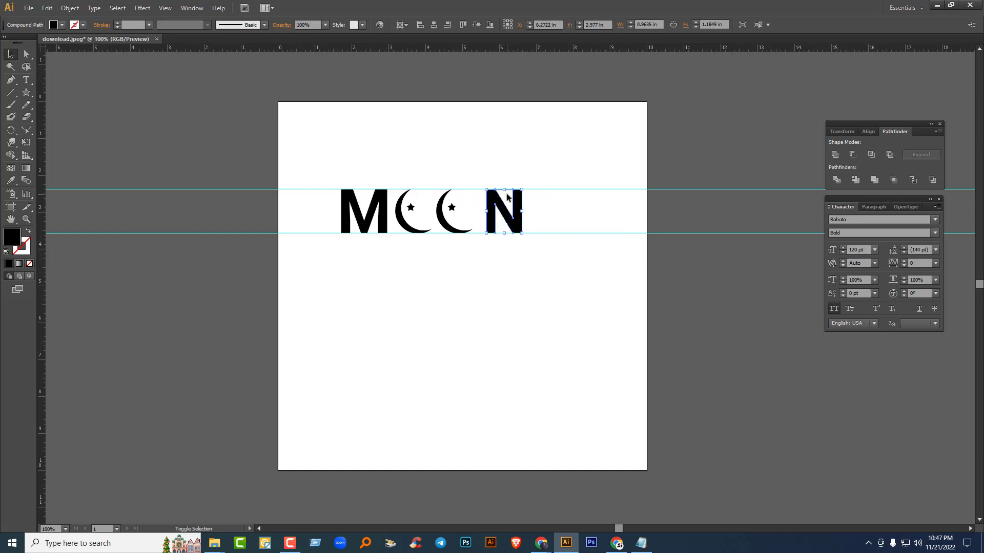
# Step: Nudge both crescent-and-star groups together slightly right to even out their spacing between M and N
pyautogui.click(450, 210)
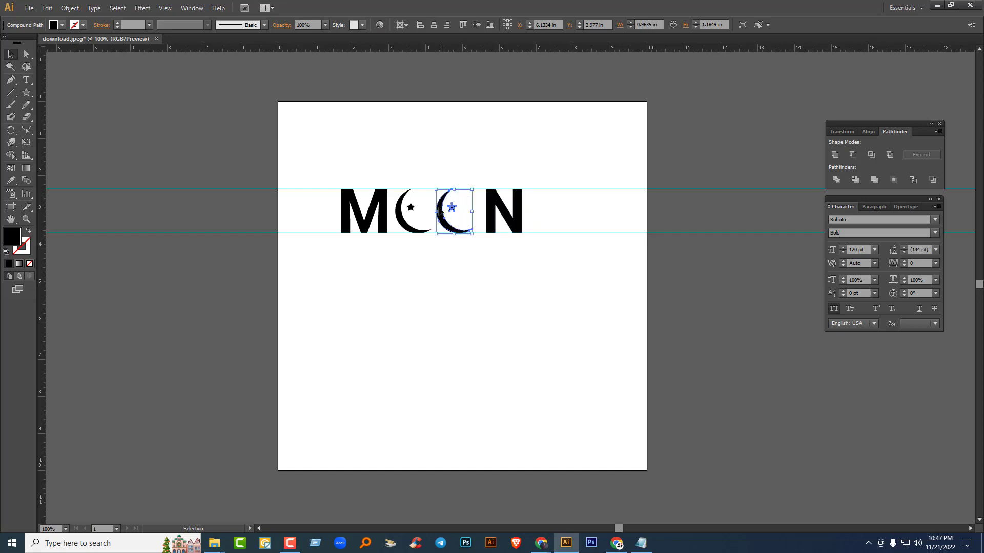
pyautogui.keyDown('shift'); pyautogui.click(404, 219); pyautogui.keyUp('shift')
pyautogui.press('Right')
pyautogui.press('Right')
pyautogui.press('Right')
pyautogui.press('Right')
pyautogui.press('Right')
pyautogui.press('Right')
pyautogui.press('Right')
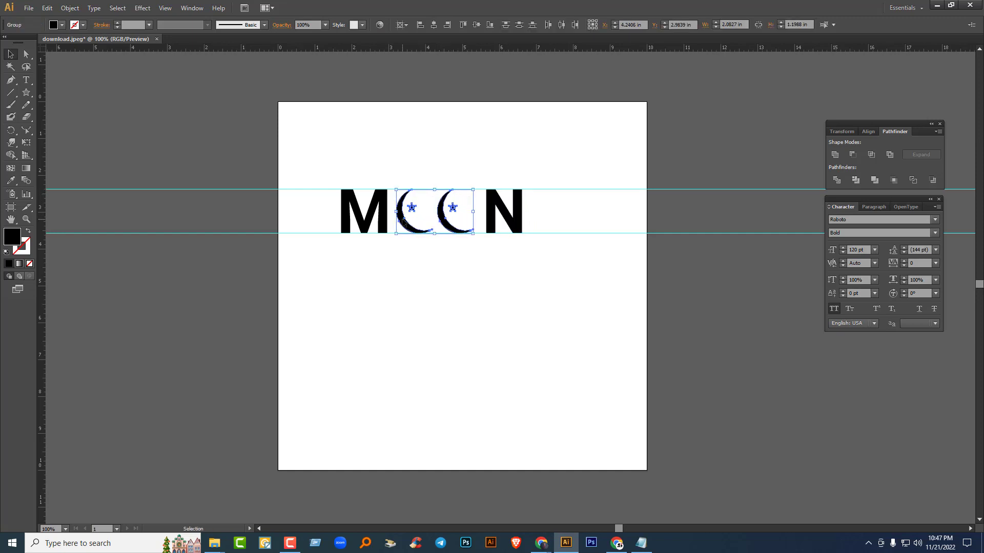
pyautogui.click(443, 295)
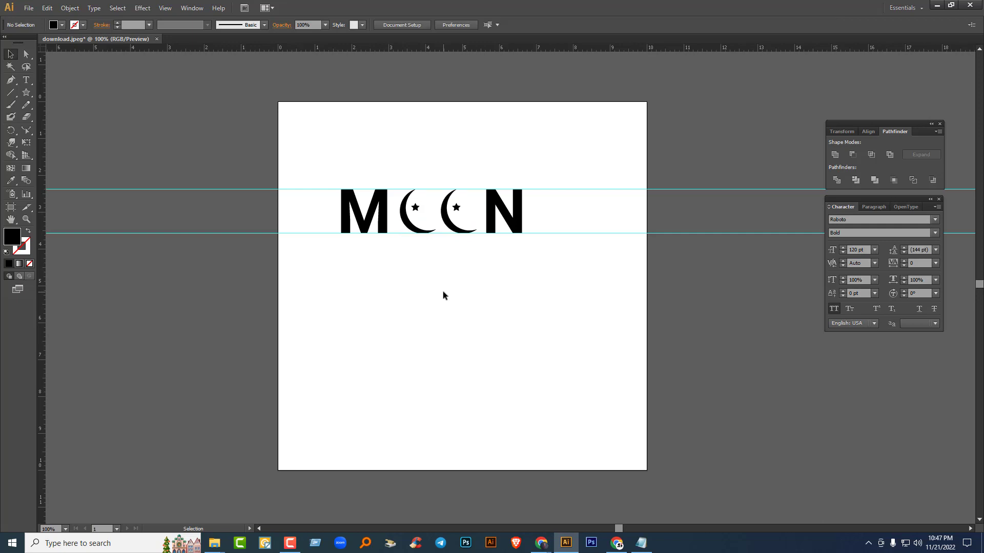
# Step: Nudge the N slightly further left to tighten its gap to the second crescent
pyautogui.scroll(1, 443, 295)
pyautogui.click(522, 159)
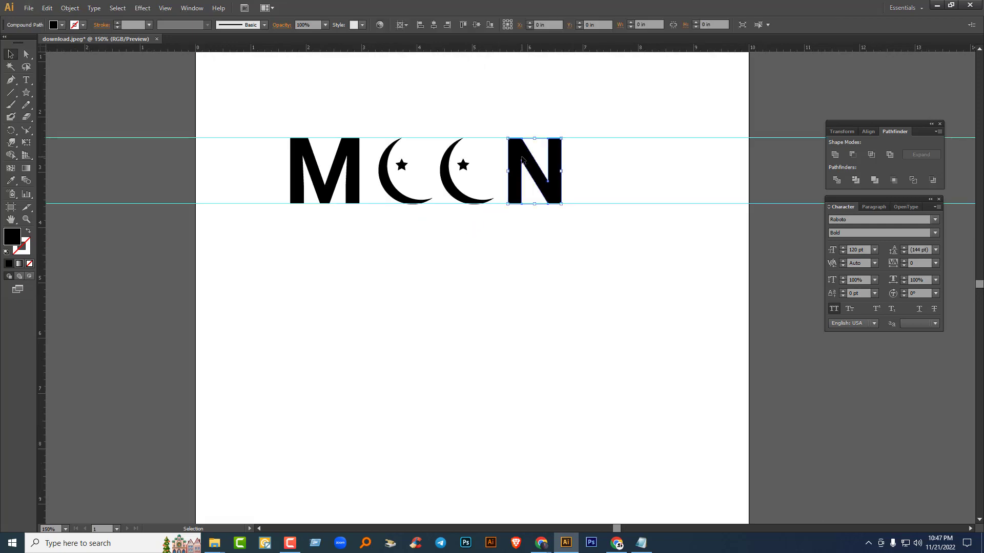
pyautogui.press('Left')
pyautogui.press('Left')
pyautogui.press('Left')
pyautogui.press('Left')
pyautogui.click(495, 288)
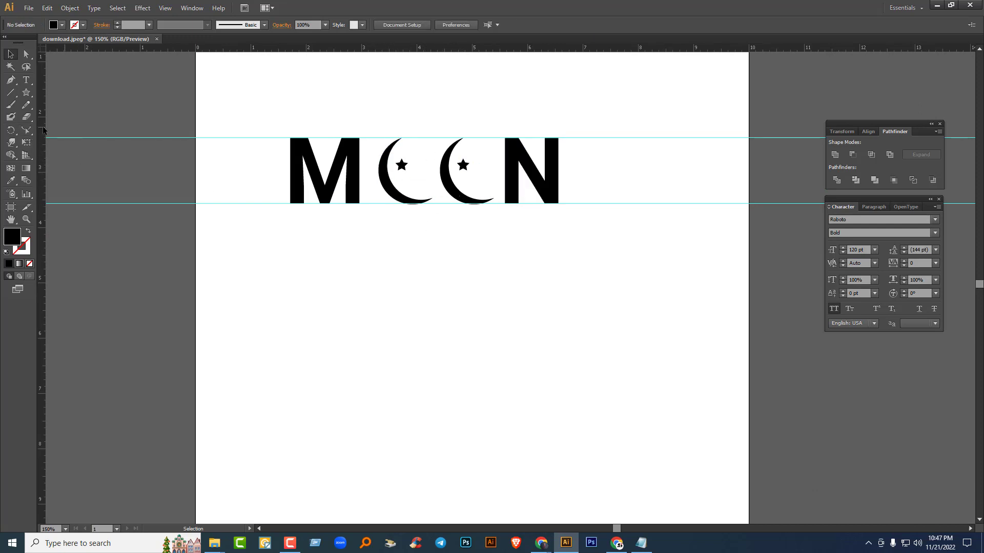
# Step: Place vertical guides along the left edge of the M and the right edge of the N
pyautogui.moveTo(43, 129); pyautogui.dragTo(290, 169)
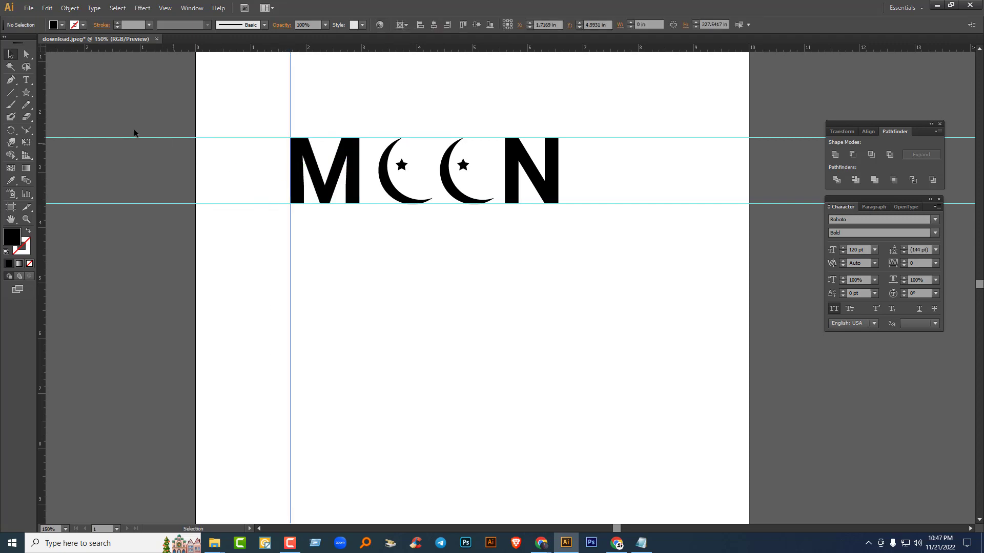
pyautogui.moveTo(42, 117); pyautogui.dragTo(558, 189)
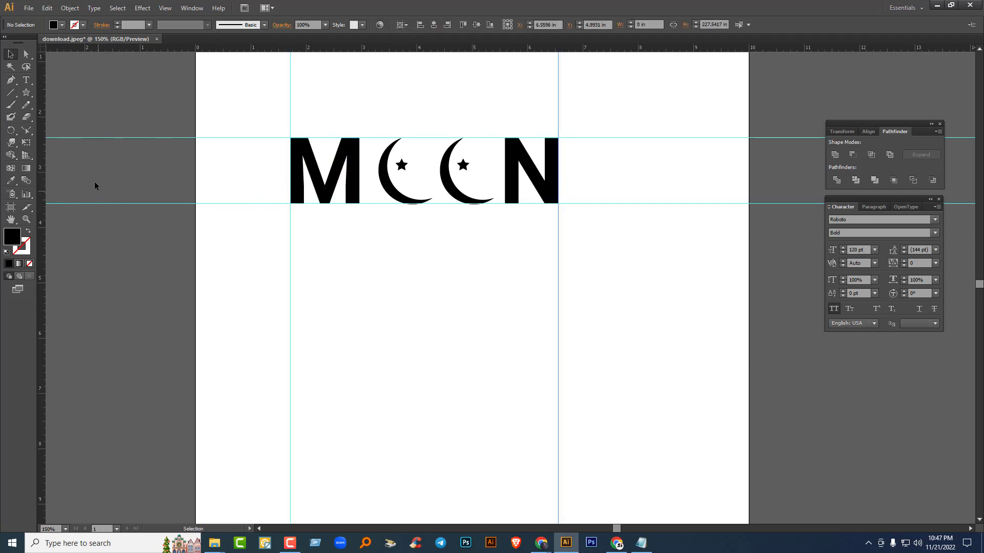
# Step: Add the point text "CREATION" below the MOON lettering with the Type tool
pyautogui.click(27, 80)
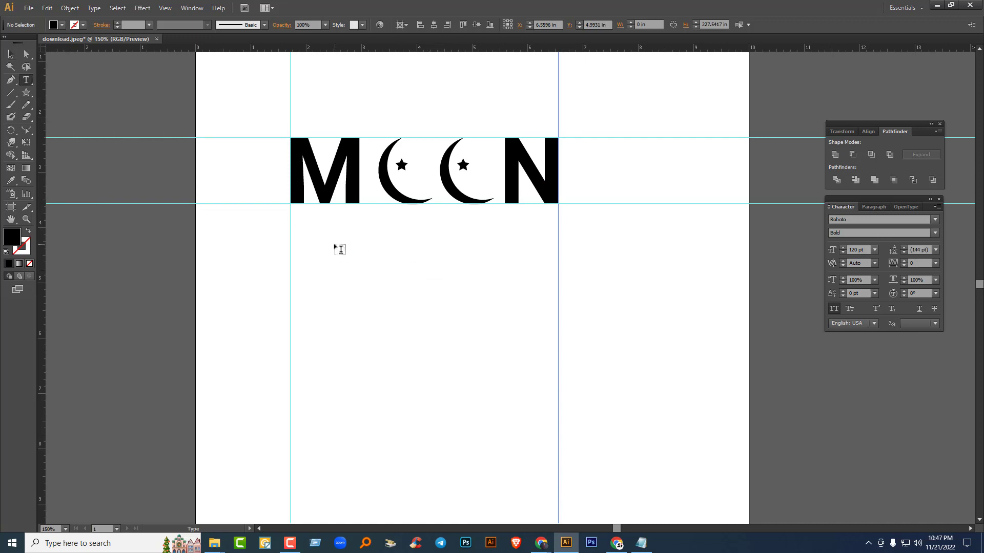
pyautogui.click(349, 272)
pyautogui.write('C')
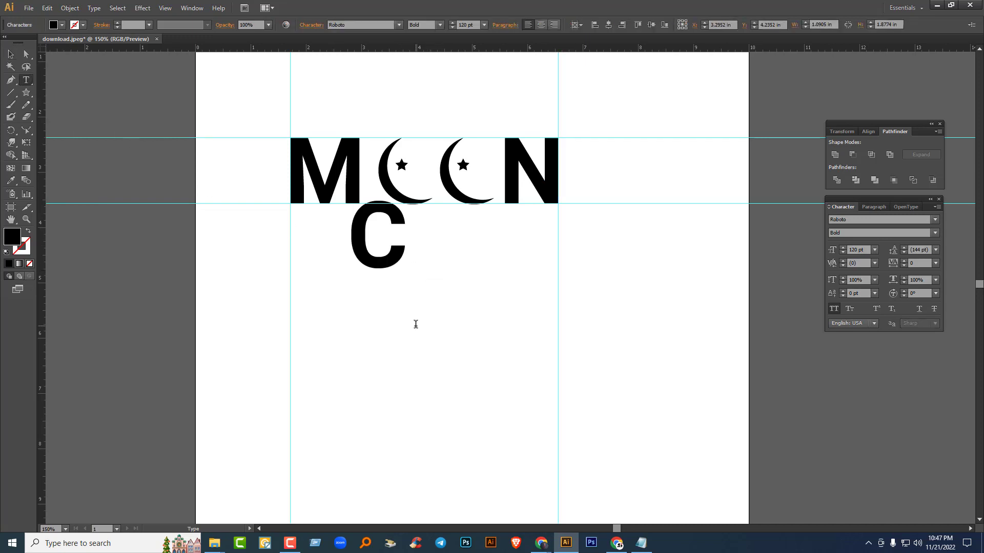
pyautogui.write('REATION')
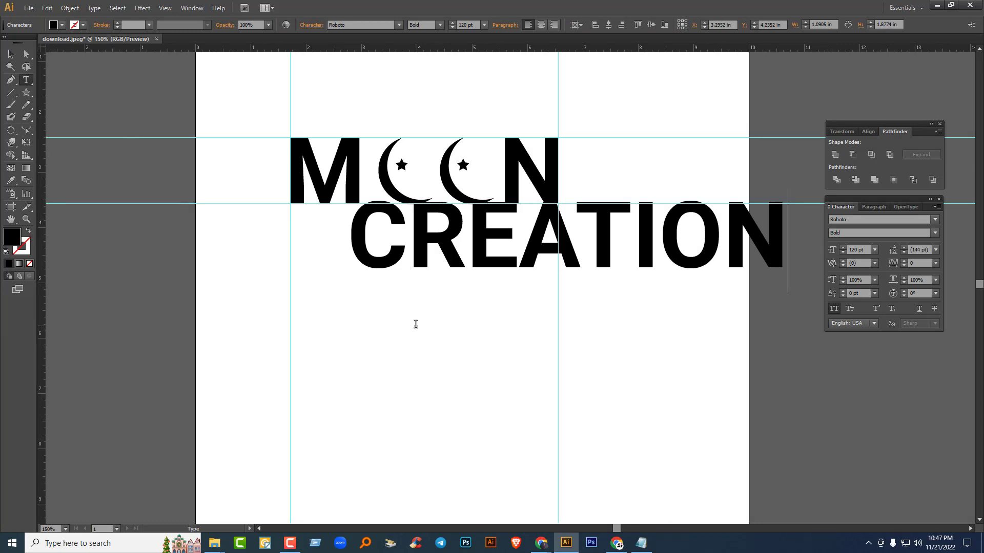
# Step: Set the CREATION text to the Thin weight at a 30 pt font size
pyautogui.hotkey('ctrl', 'a')
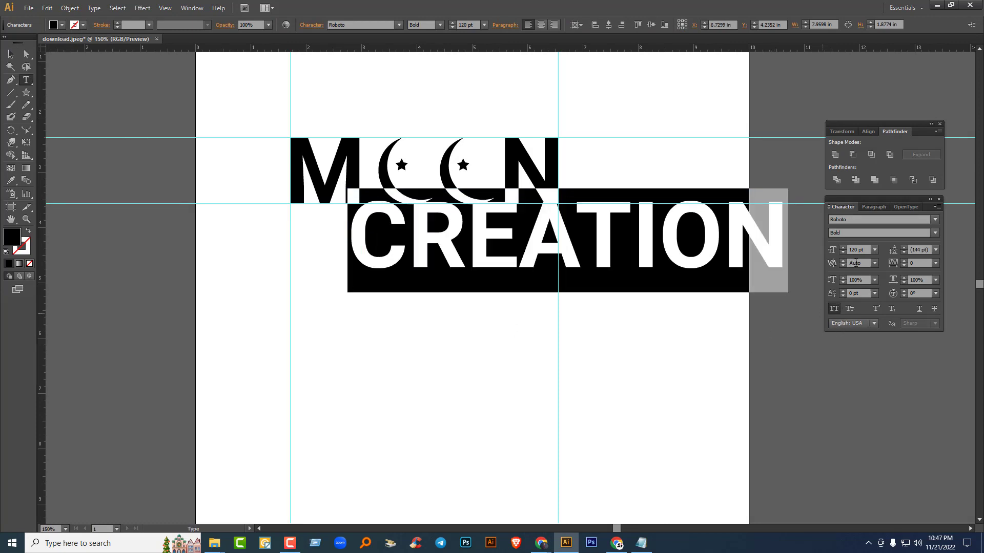
pyautogui.click(884, 233)
pyautogui.click(936, 234)
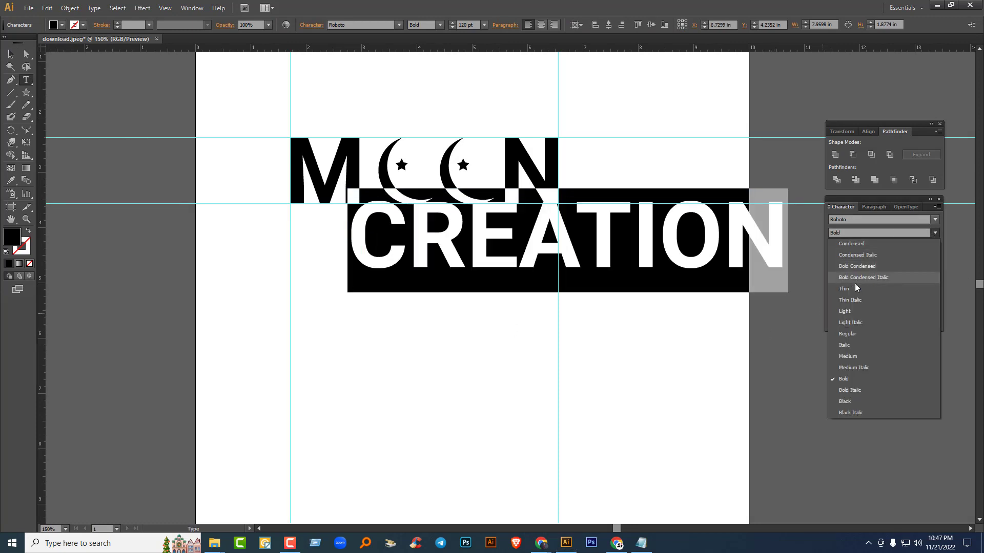
pyautogui.click(853, 293)
pyautogui.doubleClick(863, 250)
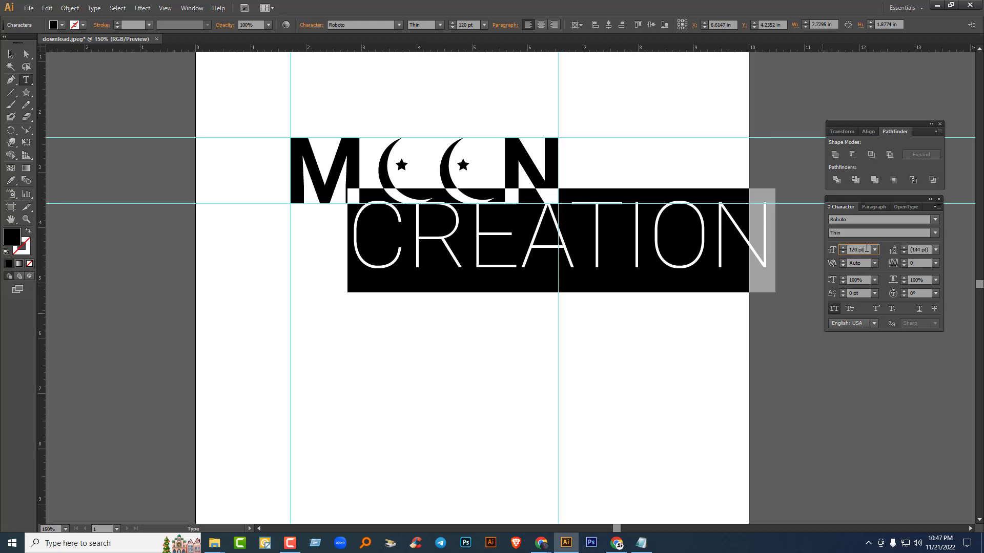
pyautogui.write('80')
pyautogui.press('Return')
pyautogui.hotkey('shift', 'Down')
pyautogui.hotkey('shift', 'Down')
pyautogui.hotkey('shift', 'Down')
pyautogui.hotkey('shift', 'Down')
pyautogui.hotkey('shift', 'Down')
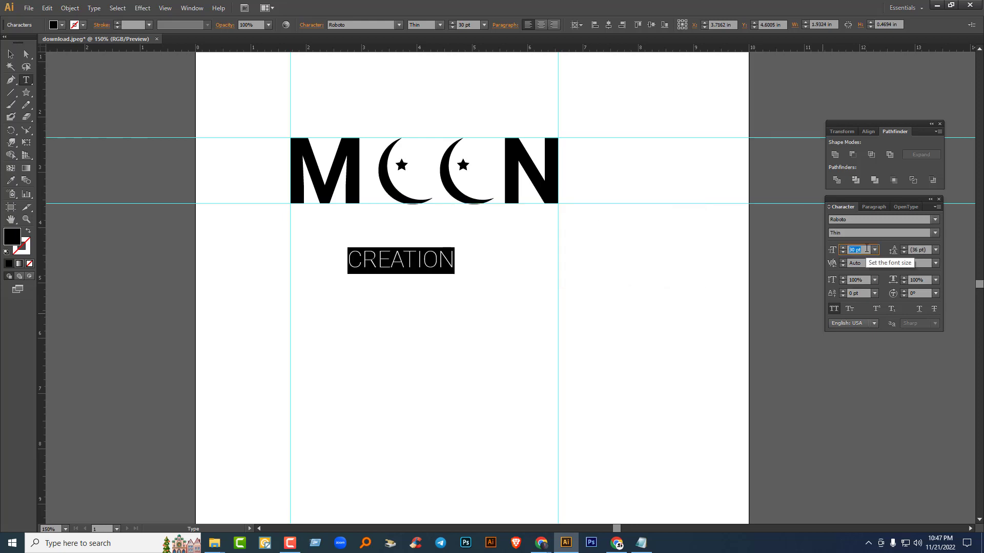
# Step: Move CREATION just below the MOON lettering, starting at the vertical guide on the M's outer edge
pyautogui.click(10, 54)
pyautogui.moveTo(357, 264); pyautogui.dragTo(300, 227)
pyautogui.press('Down')
pyautogui.press('Down')
pyautogui.press('Down')
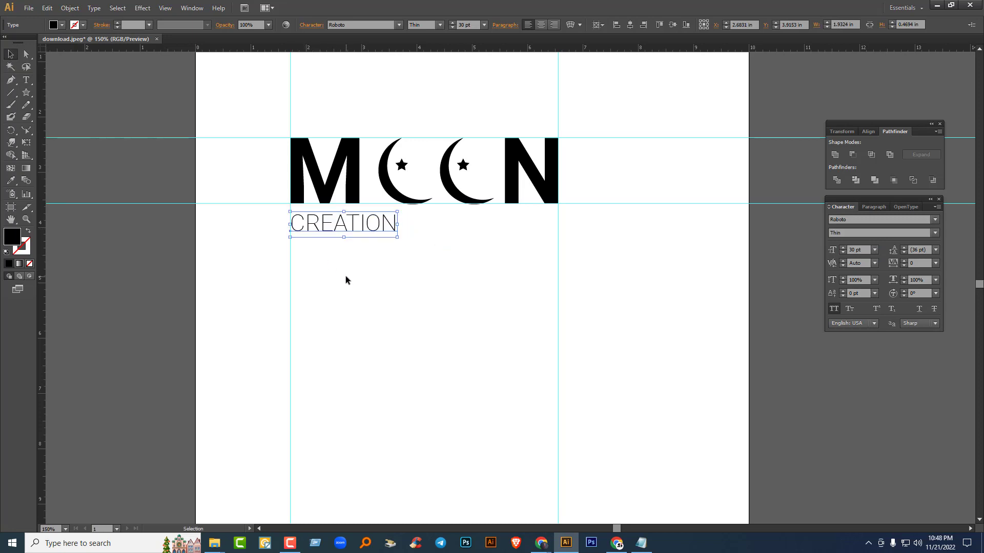
# Step: Draw a thin black rectangle about 4.84 in wide and 0.037 in high between the vertical guides, under MOON
pyautogui.moveTo(29, 98); pyautogui.dragTo(63, 95)
pyautogui.moveTo(290, 207); pyautogui.dragTo(559, 209)
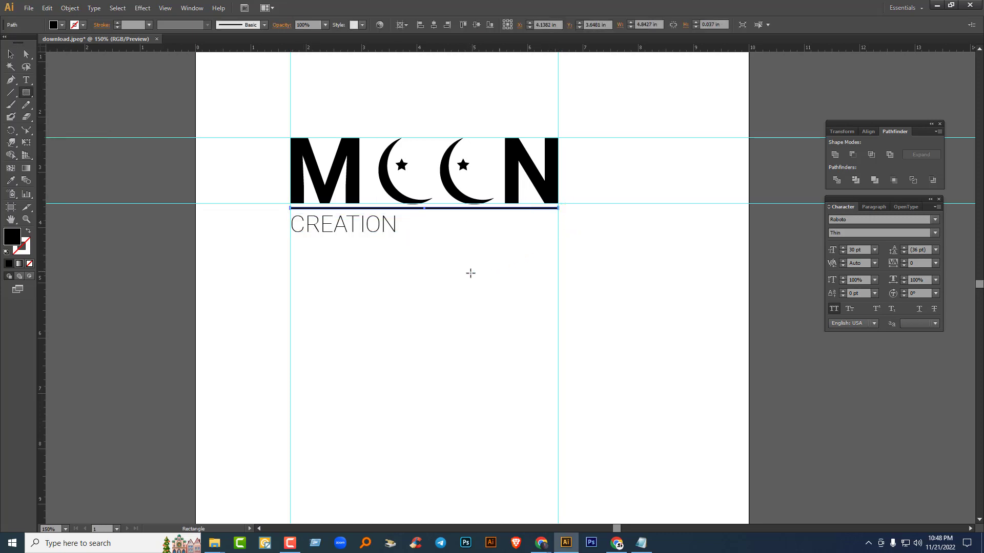
pyautogui.click(10, 53)
pyautogui.click(400, 313)
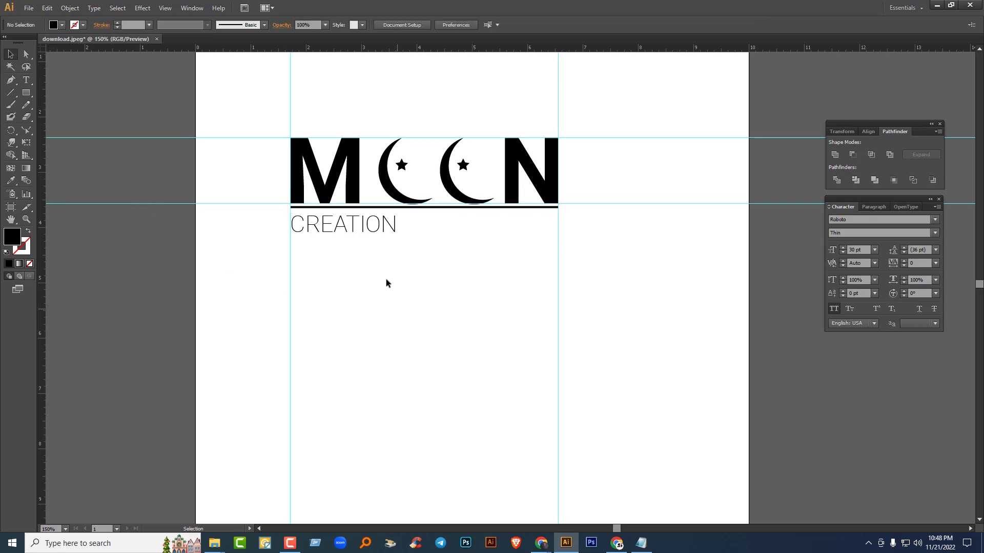
# Step: Nudge CREATION slightly left and up so it starts flush with the M beneath the dividing line
pyautogui.click(357, 226)
pyautogui.press('Left')
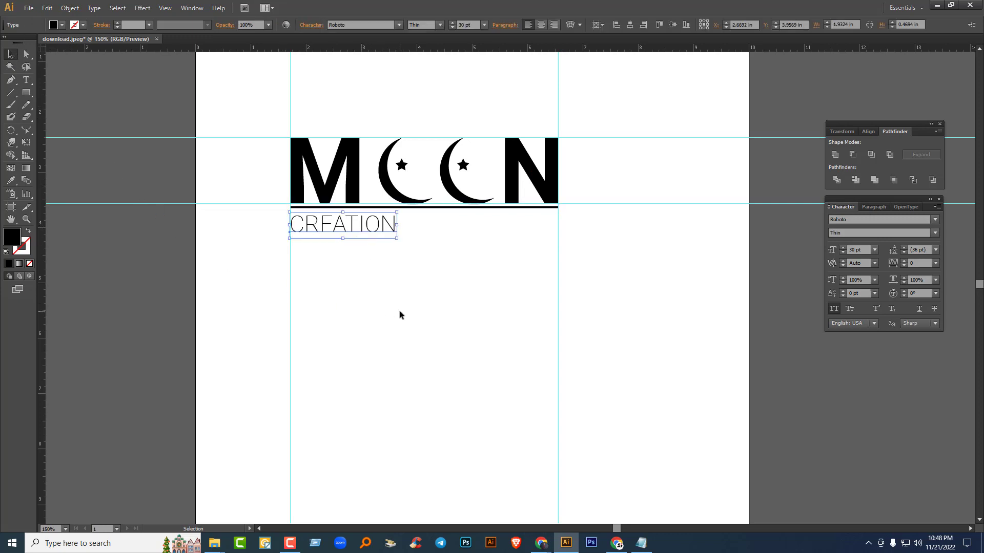
pyautogui.press('Up')
# Step: Increase the tracking of CREATION to 1010 so the word spans the full width of MOON
pyautogui.click(927, 263)
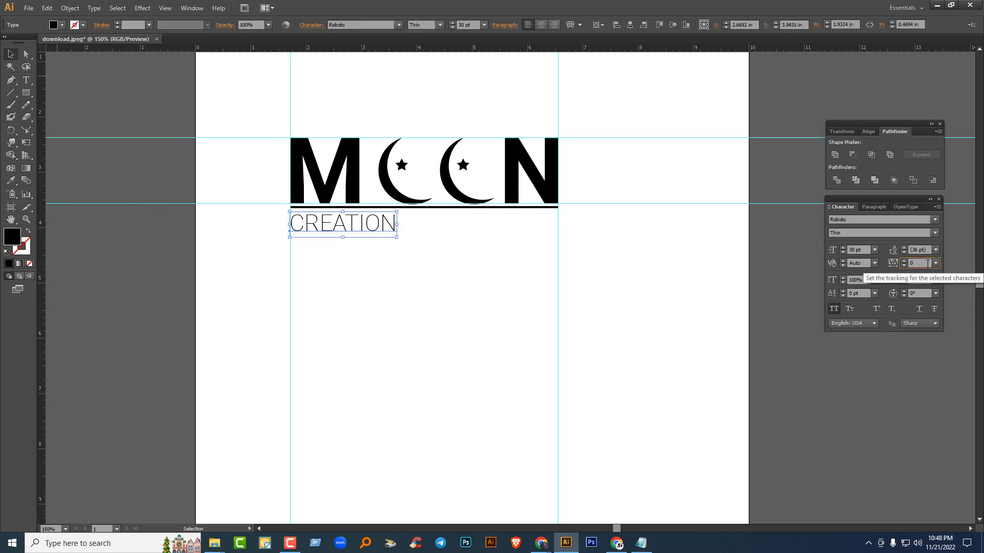
pyautogui.press('Up')
pyautogui.press('Up')
pyautogui.press('Up')
pyautogui.press('Up')
pyautogui.press('Up')
pyautogui.press('Up')
pyautogui.press('Up')
pyautogui.press('Up')
pyautogui.press('Up')
pyautogui.press('Up')
pyautogui.press('Up')
pyautogui.press('Up')
pyautogui.press('Up')
pyautogui.press('Up')
pyautogui.press('Up')
pyautogui.press('Up')
pyautogui.press('Up')
pyautogui.press('Up')
pyautogui.press('Up')
pyautogui.press('Up')
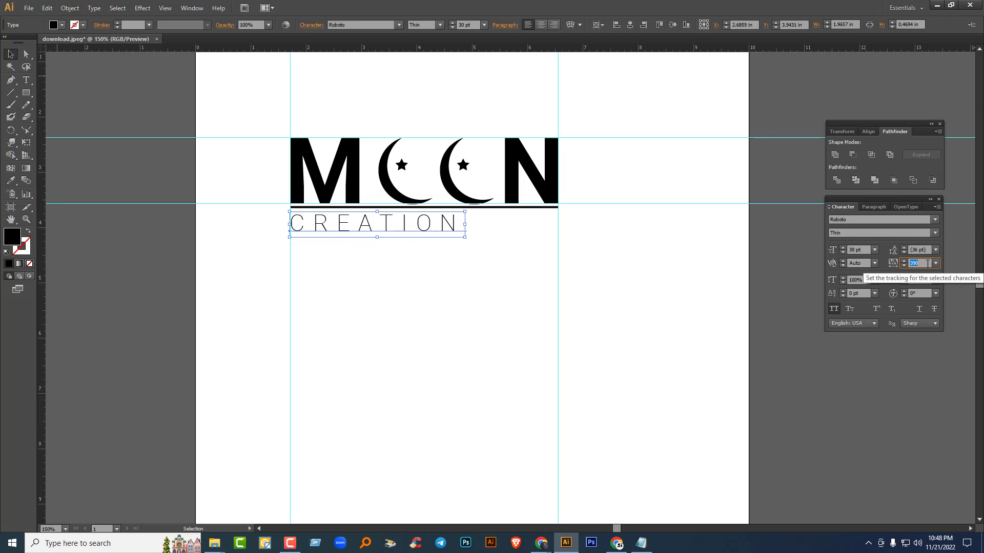
pyautogui.press('Up')
pyautogui.press('Up')
pyautogui.press('Up')
pyautogui.press('Up')
pyautogui.press('Up')
pyautogui.press('Up')
pyautogui.press('Up')
pyautogui.press('Up')
pyautogui.press('Up')
pyautogui.press('Up')
pyautogui.press('Up')
pyautogui.press('Up')
pyautogui.press('Up')
pyautogui.press('Up')
pyautogui.press('Up')
pyautogui.press('Up')
pyautogui.press('Up')
pyautogui.press('Up')
pyautogui.press('Up')
pyautogui.press('Up')
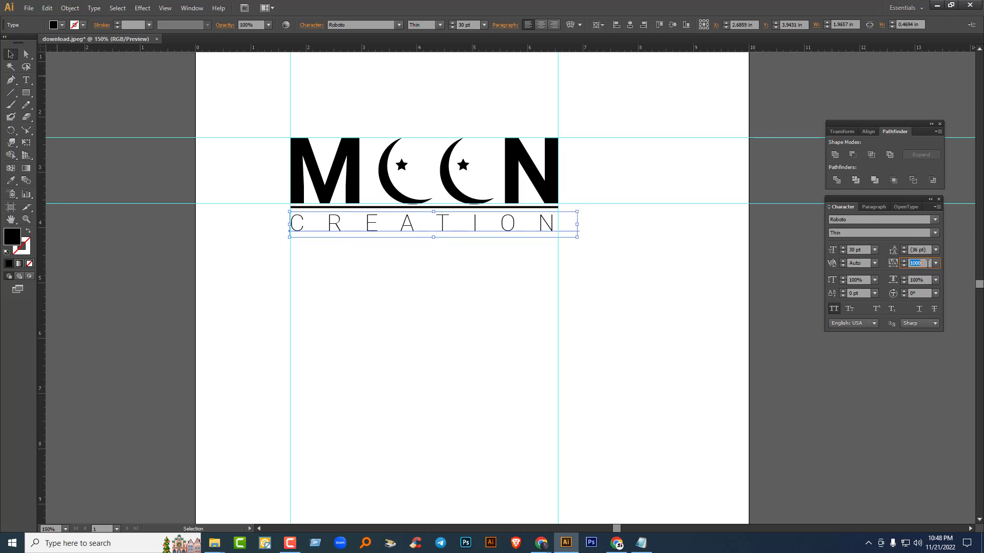
pyautogui.press('Up')
pyautogui.press('Up')
pyautogui.press('Up')
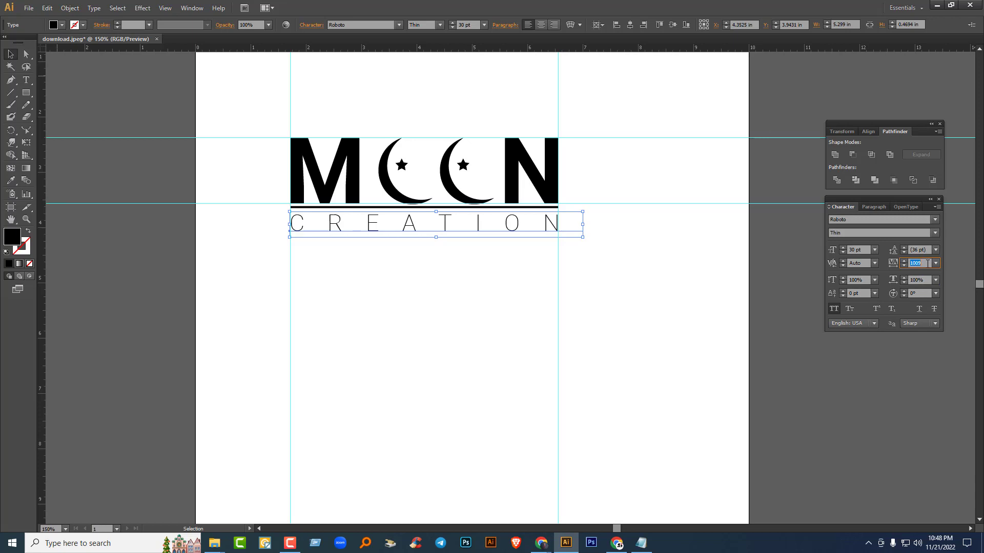
pyautogui.press('Down')
pyautogui.press('Up')
pyautogui.press('Up')
pyautogui.click(599, 304)
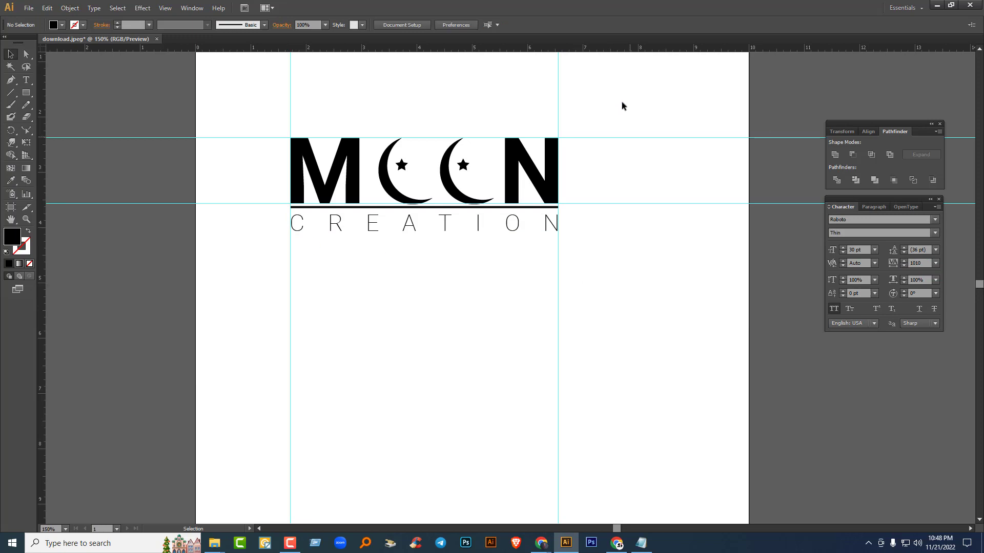
# Step: Delete all the guides around the logo
pyautogui.moveTo(621, 93); pyautogui.dragTo(708, 331)
pyautogui.press('Delete')
pyautogui.moveTo(226, 72); pyautogui.dragTo(665, 113)
pyautogui.press('Delete')
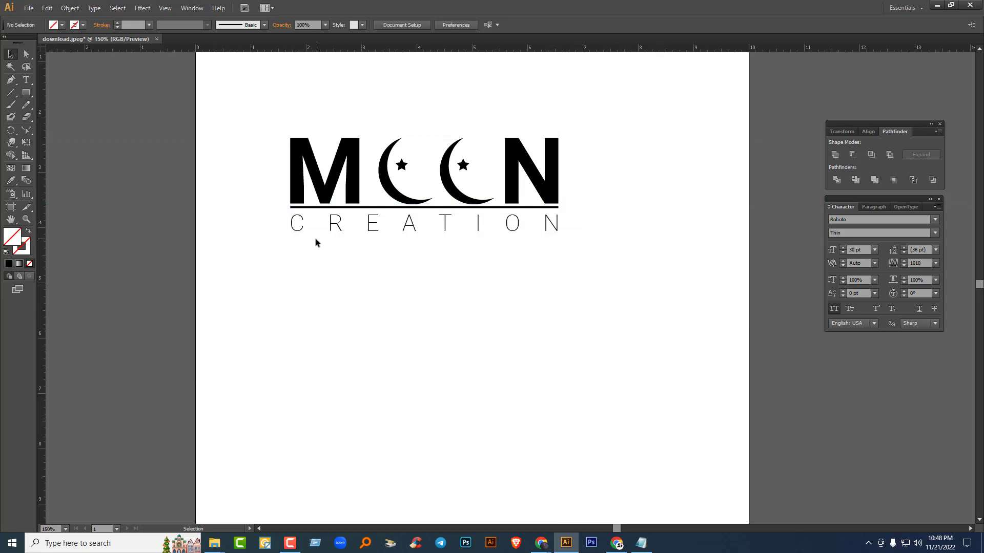
pyautogui.click(373, 208)
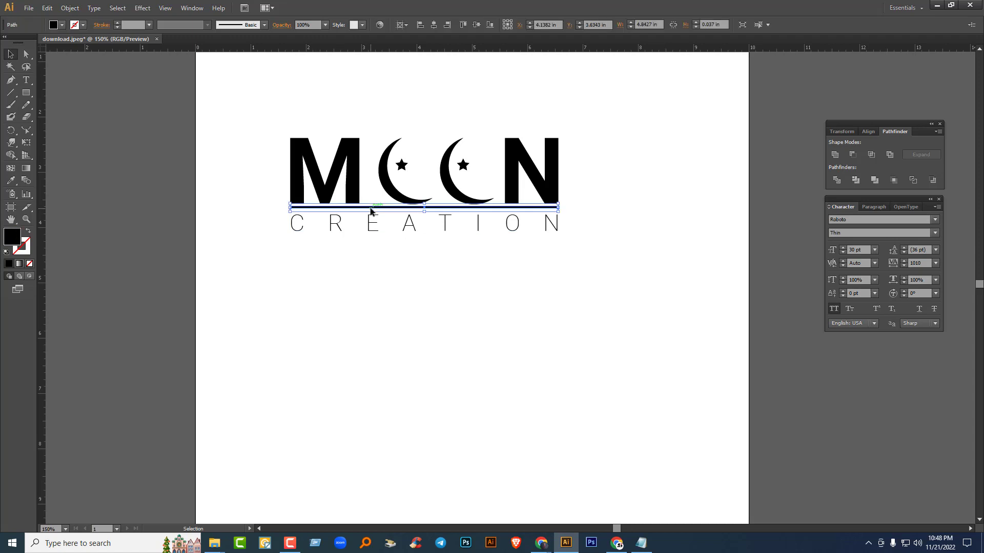
pyautogui.click(408, 319)
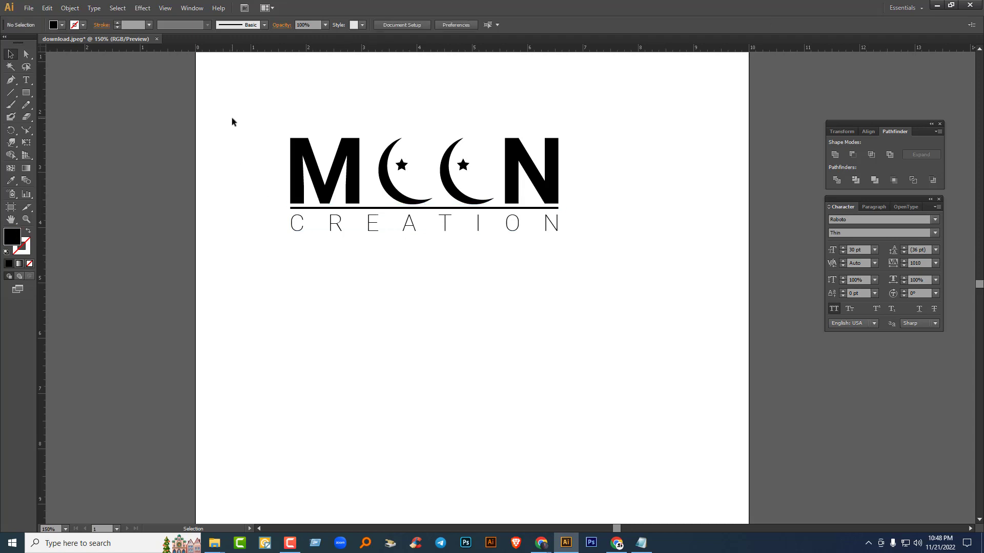
# Step: Draw a black rectangle about 5.70 by 2.31 in covering the whole logo and lock it
pyautogui.click(26, 92)
pyautogui.click(65, 93)
pyautogui.moveTo(270, 120); pyautogui.dragTo(586, 248)
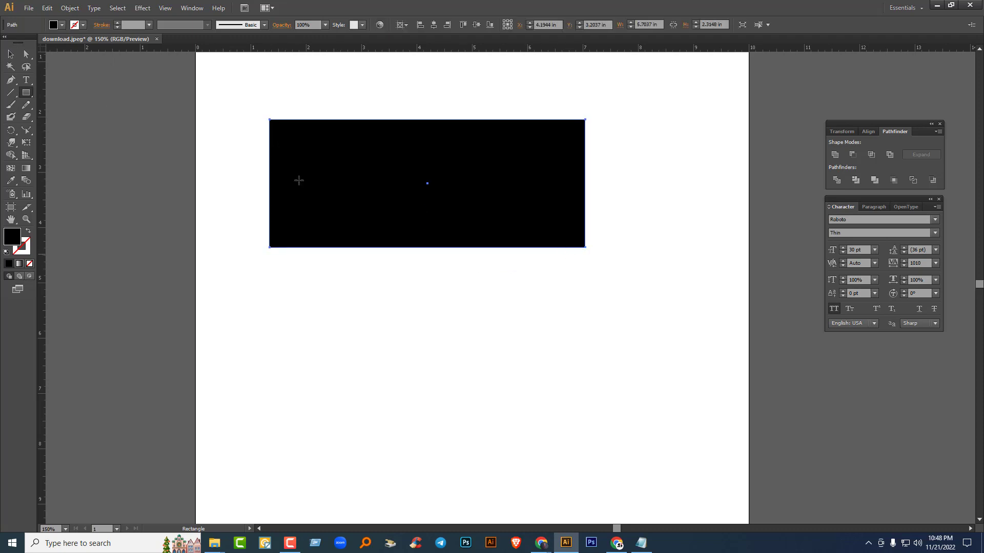
pyautogui.press('v')
pyautogui.hotkey('ctrl', '2')
# Step: Select all the logo lettering, crescents, stars and dividing line and bring them to the front of the black rectangle
pyautogui.moveTo(232, 87); pyautogui.dragTo(608, 276)
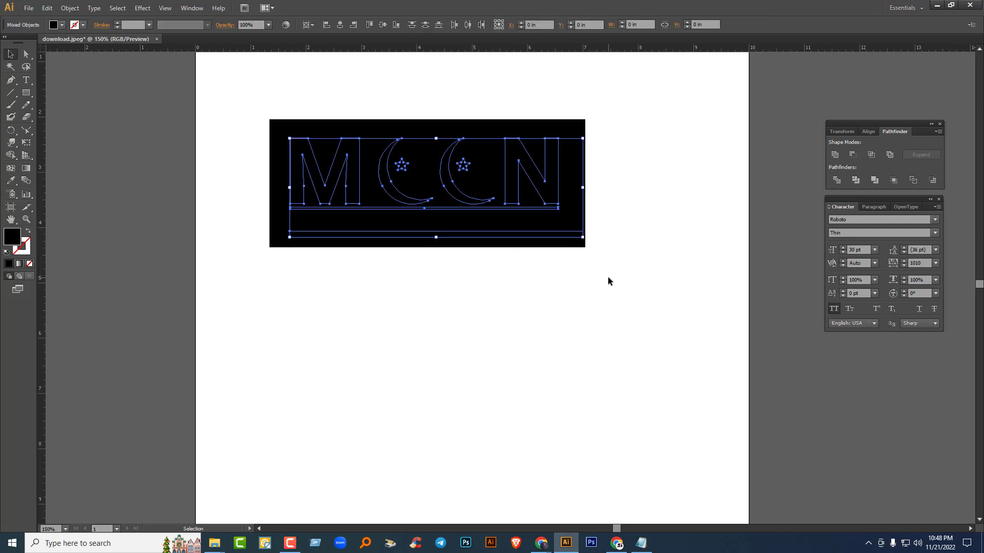
pyautogui.rightClick(548, 193)
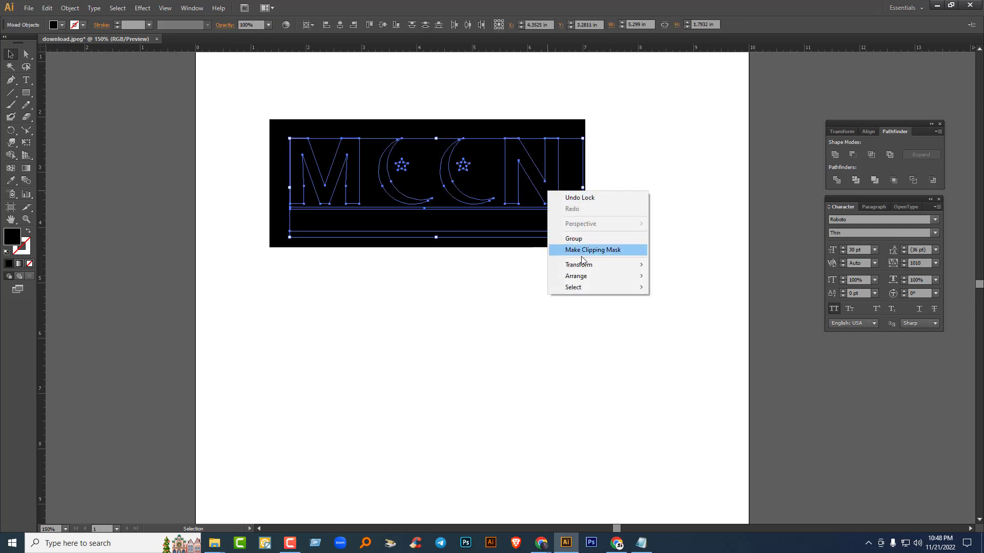
pyautogui.moveTo(587, 277)
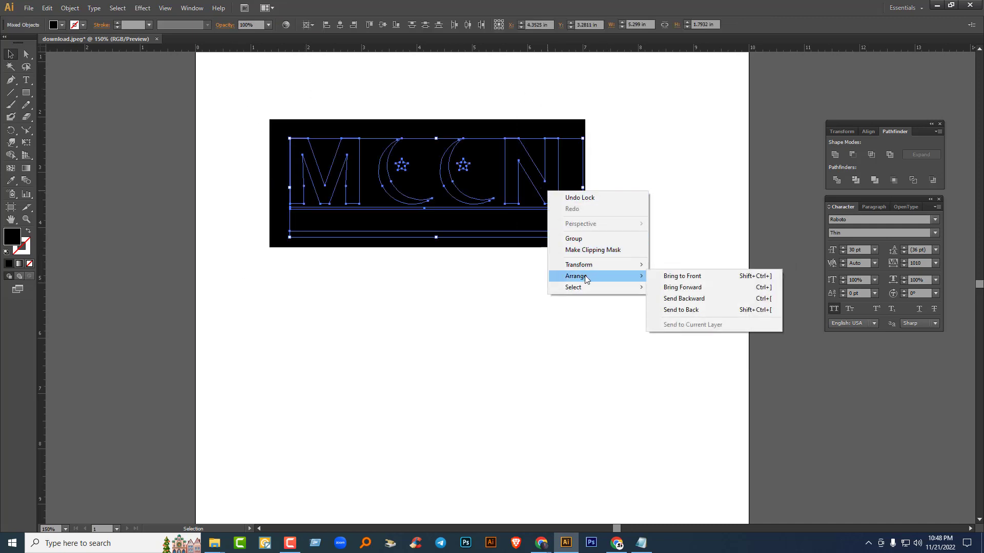
pyautogui.click(677, 278)
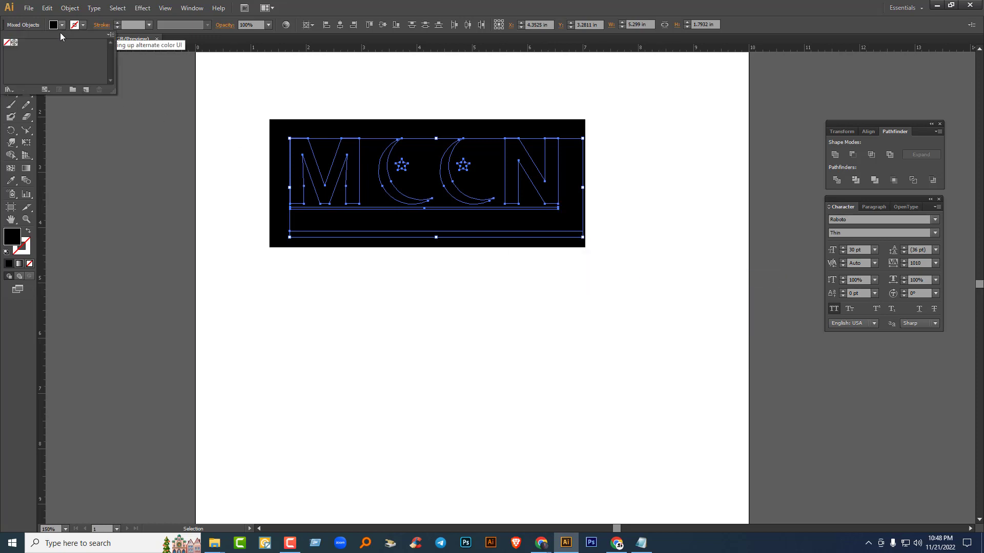
# Step: Try a bright red fill on all the selected logo artwork
pyautogui.doubleClick(12, 237)
pyautogui.click(640, 135)
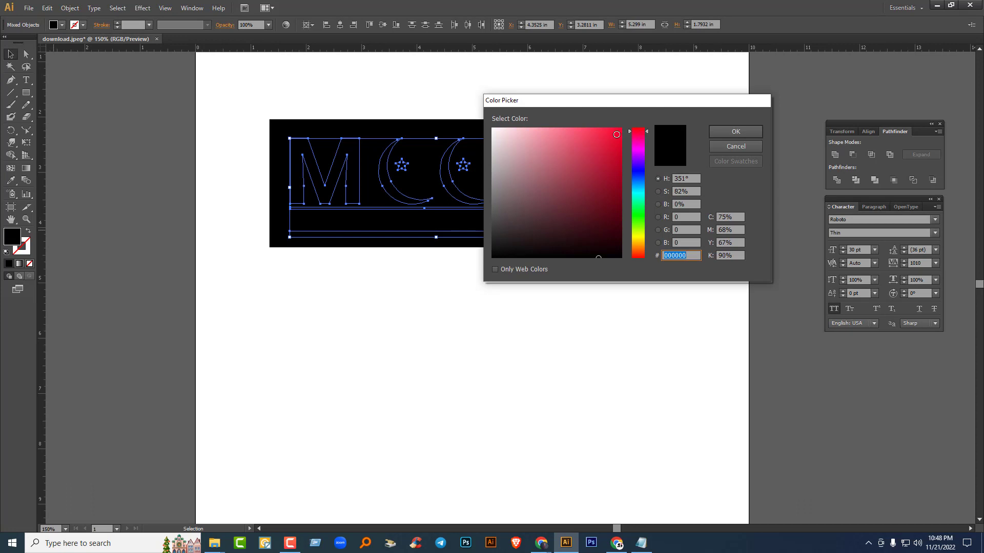
pyautogui.click(616, 135)
pyautogui.click(723, 132)
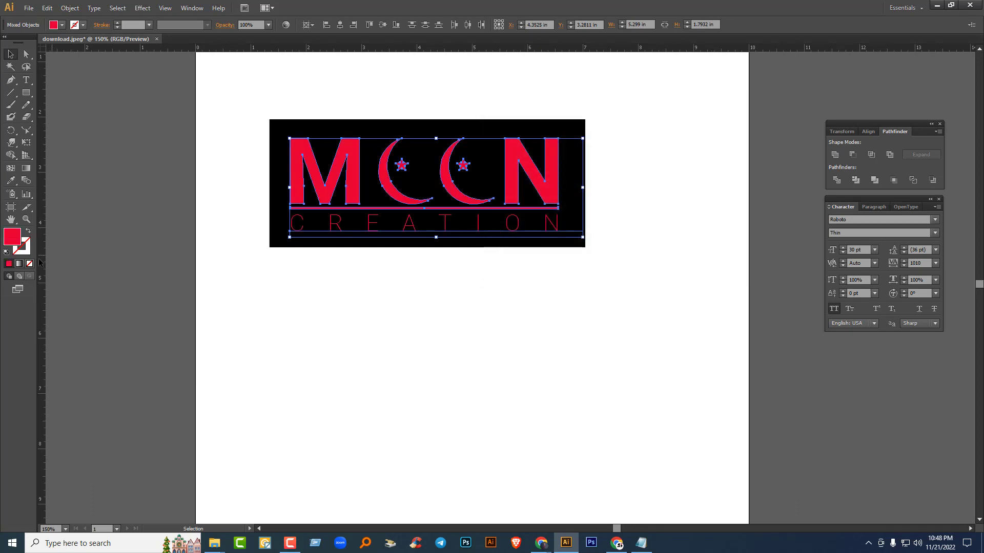
# Step: Fill all the selected logo artwork with white against the black rectangle and deselect it
pyautogui.doubleClick(12, 237)
pyautogui.click(520, 159)
pyautogui.click(492, 129)
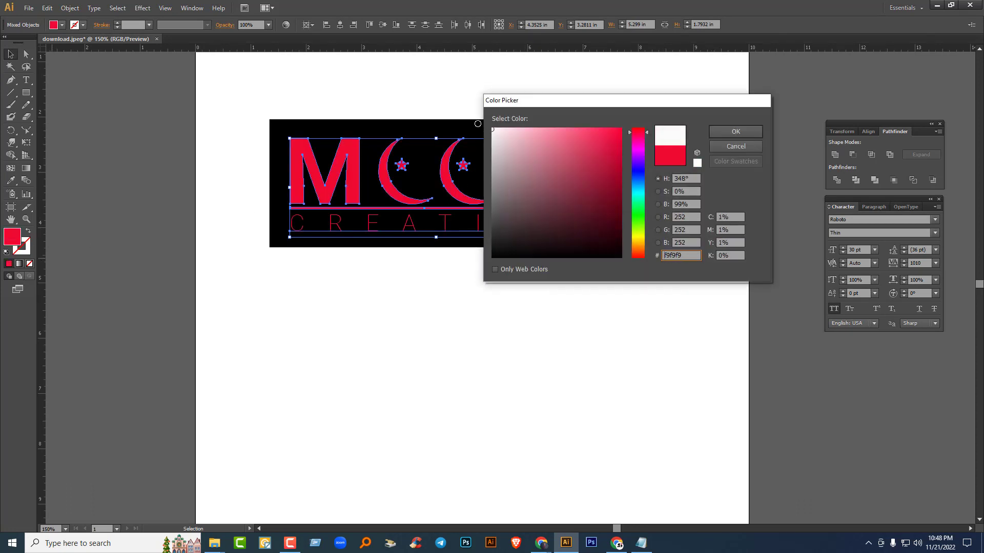
pyautogui.click(740, 133)
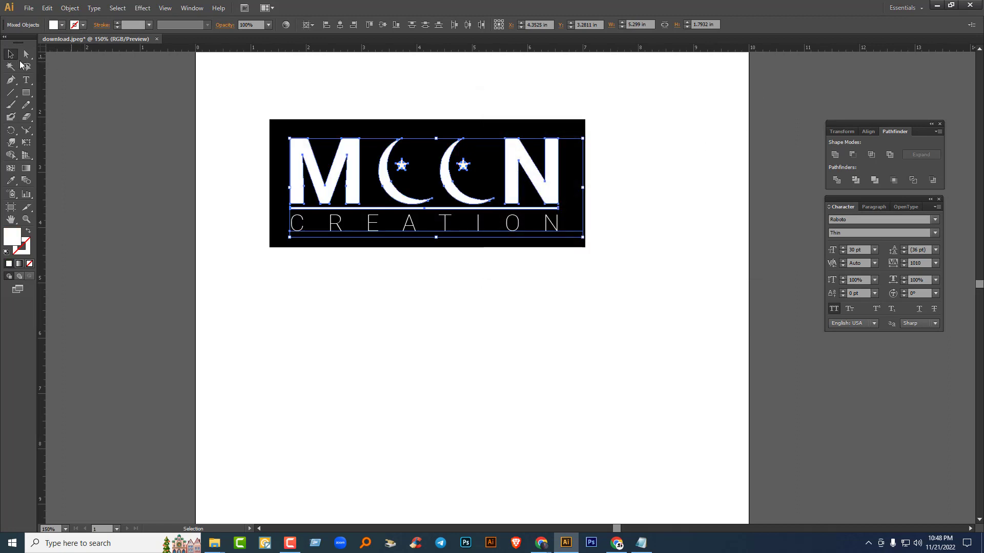
pyautogui.click(366, 309)
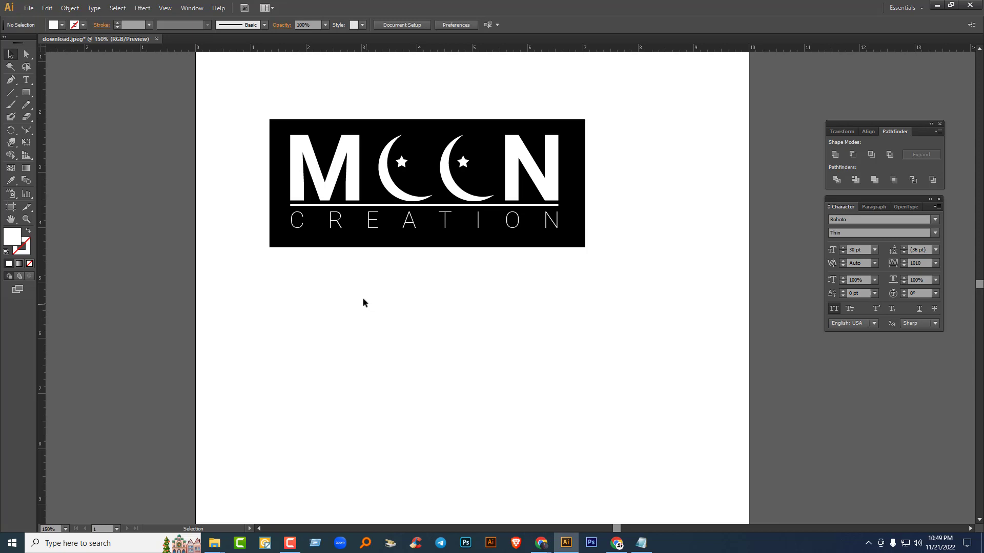
# Step: Switch to the Notepad course outline, check the Class 13 topics, and return to Illustrator
pyautogui.click(641, 543)
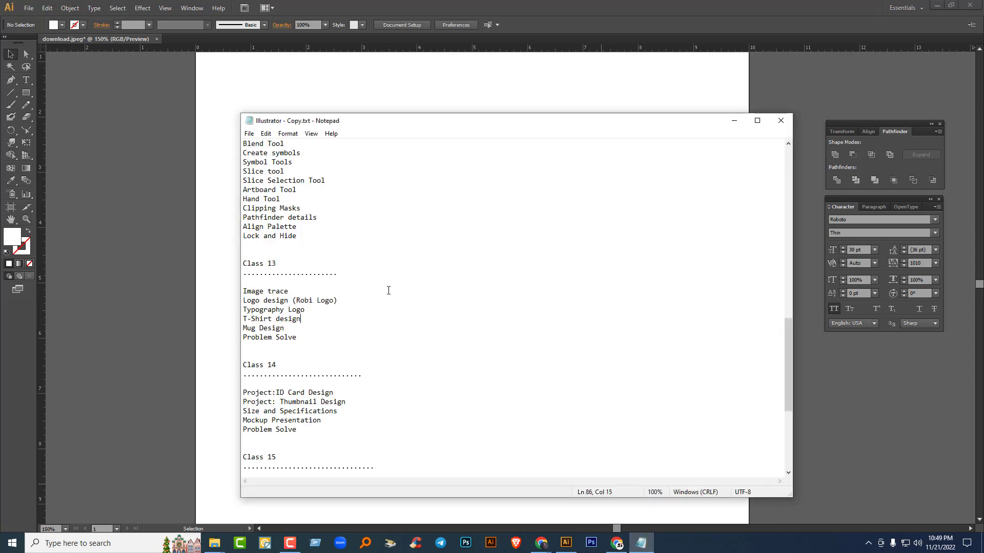
pyautogui.click(734, 120)
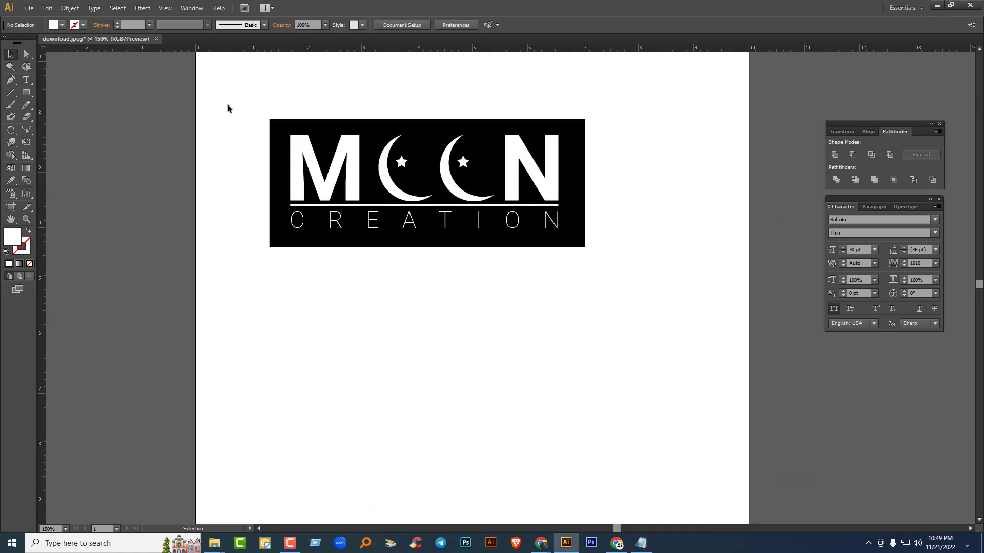
# Step: Clear the artboard by deleting the white logo artwork and the unlocked black rectangle
pyautogui.moveTo(227, 103); pyautogui.dragTo(713, 278)
pyautogui.press('Delete')
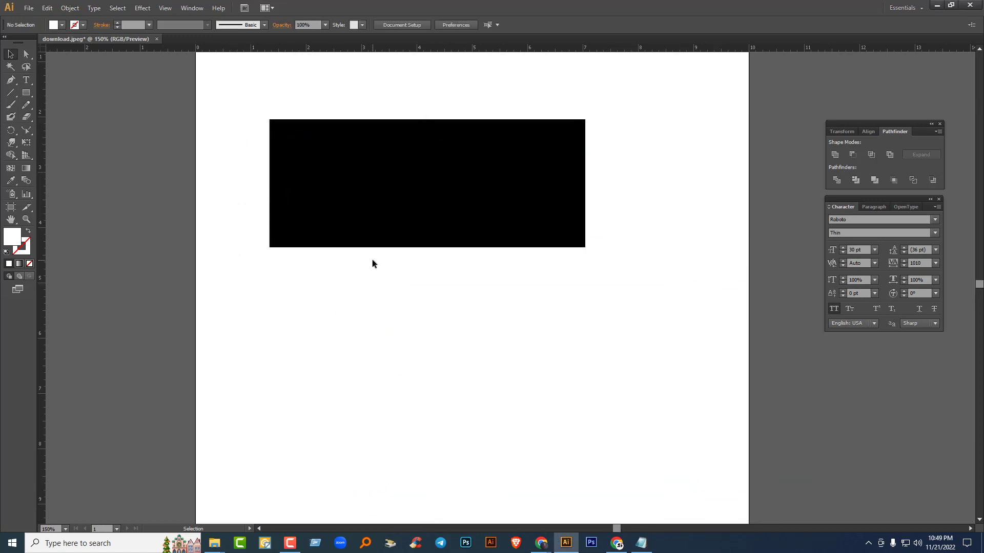
pyautogui.hotkey('ctrl', 'a')
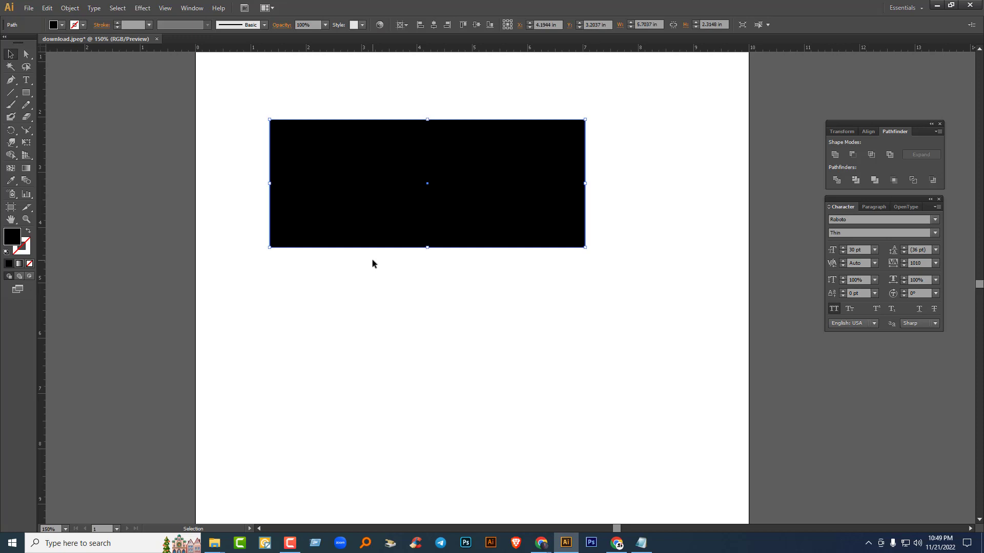
pyautogui.click(372, 260)
pyautogui.click(391, 198)
pyautogui.press('Delete')
# Step: Add the word "the" as a new text object in the upper part of the empty artboard
pyautogui.hotkey('ctrl', '-')
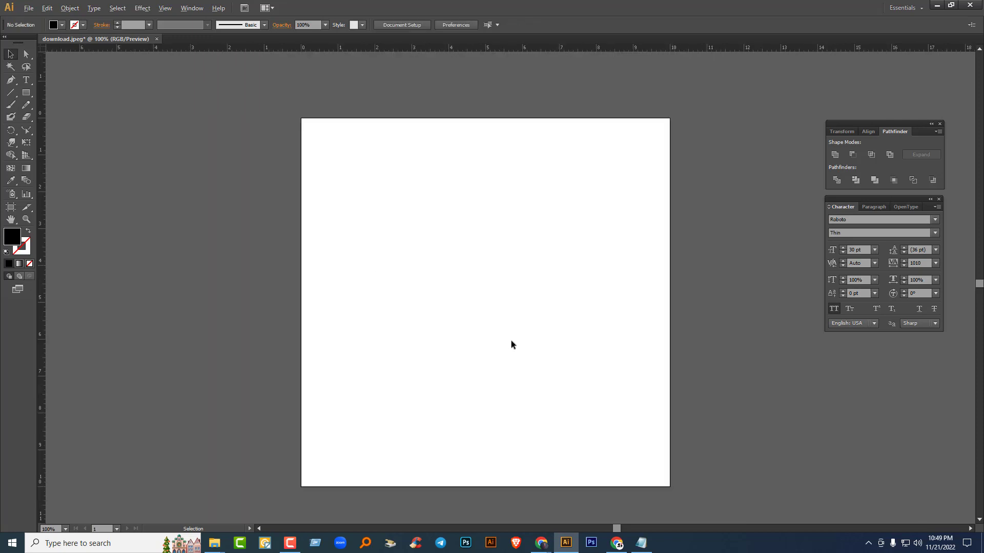
pyautogui.moveTo(509, 333); pyautogui.dragTo(446, 325)
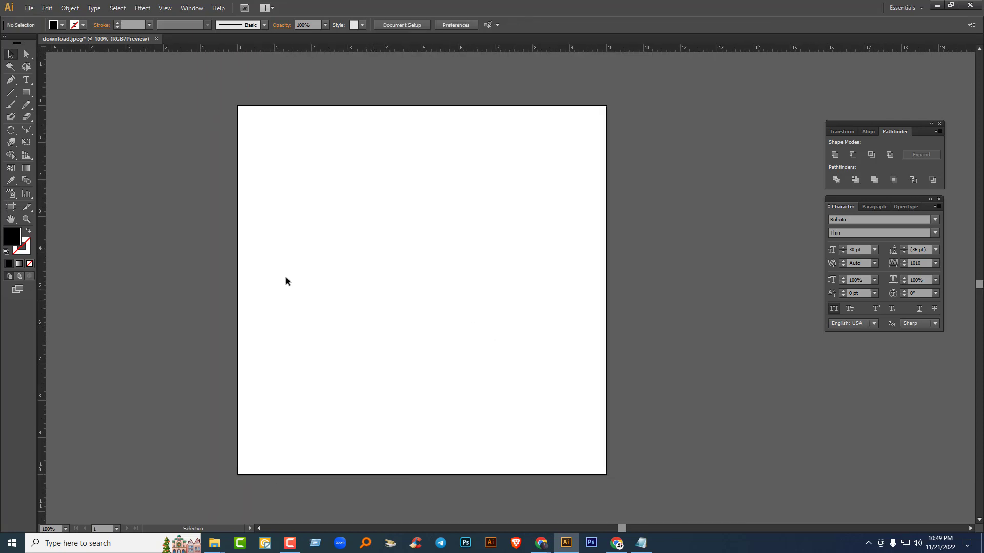
pyautogui.click(26, 81)
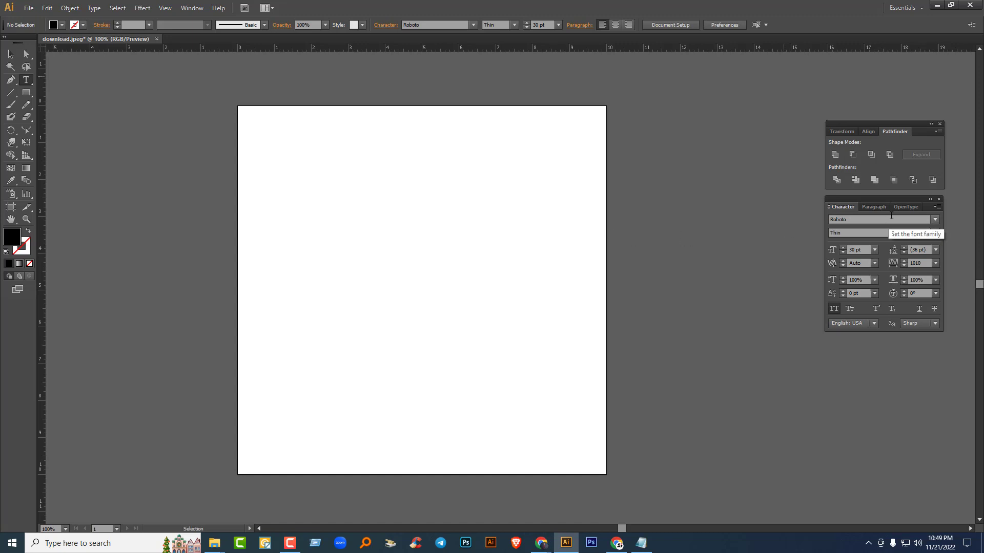
pyautogui.moveTo(887, 197); pyautogui.dragTo(738, 122)
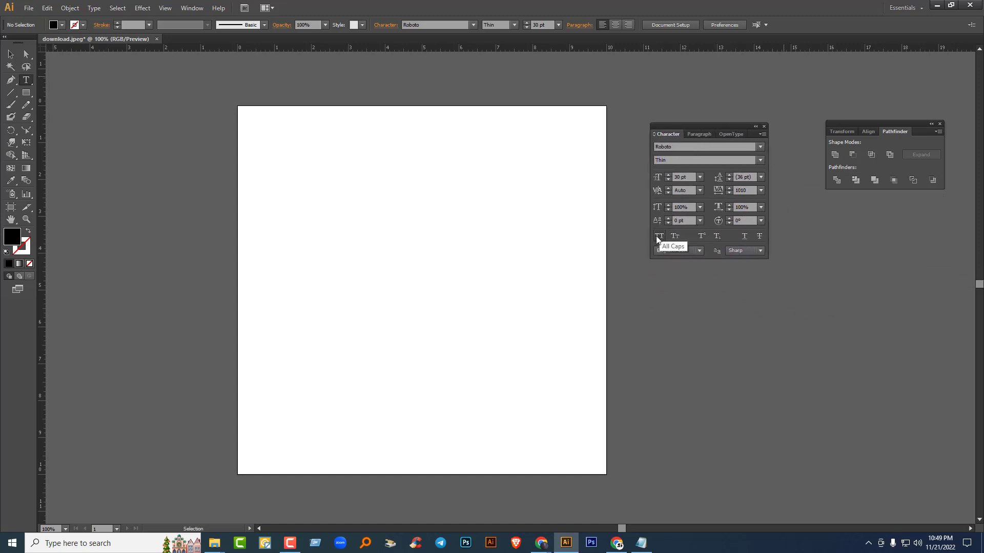
pyautogui.click(338, 227)
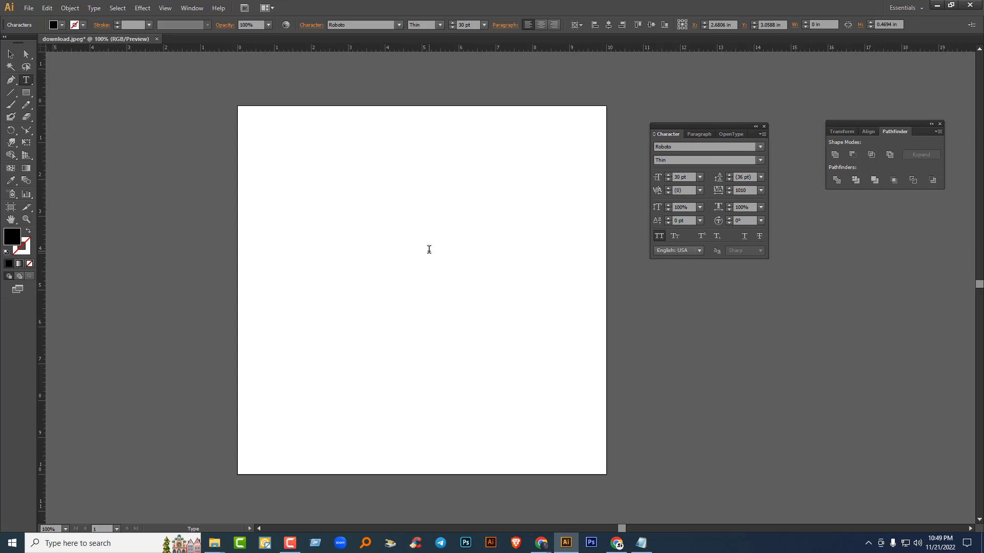
pyautogui.write('THE')
# Step: Turn off All Caps for the word "the" and set its tracking to 0
pyautogui.hotkey('ctrl', 'a')
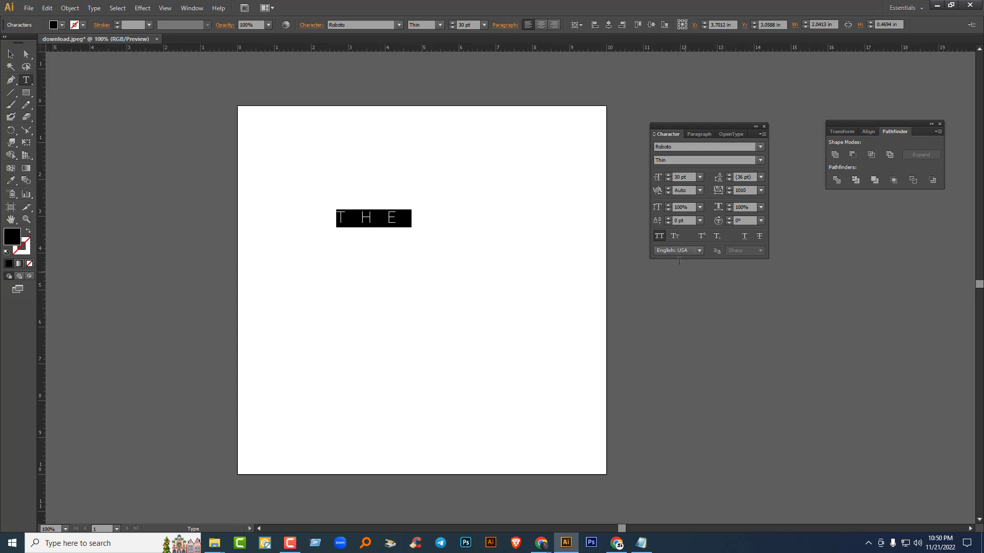
pyautogui.click(659, 237)
pyautogui.click(760, 190)
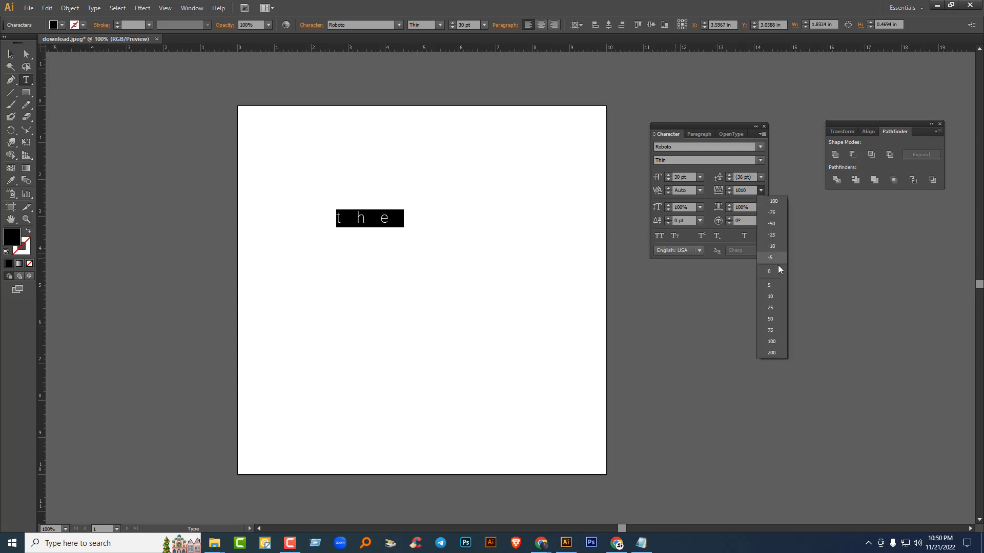
pyautogui.click(771, 269)
pyautogui.click(11, 54)
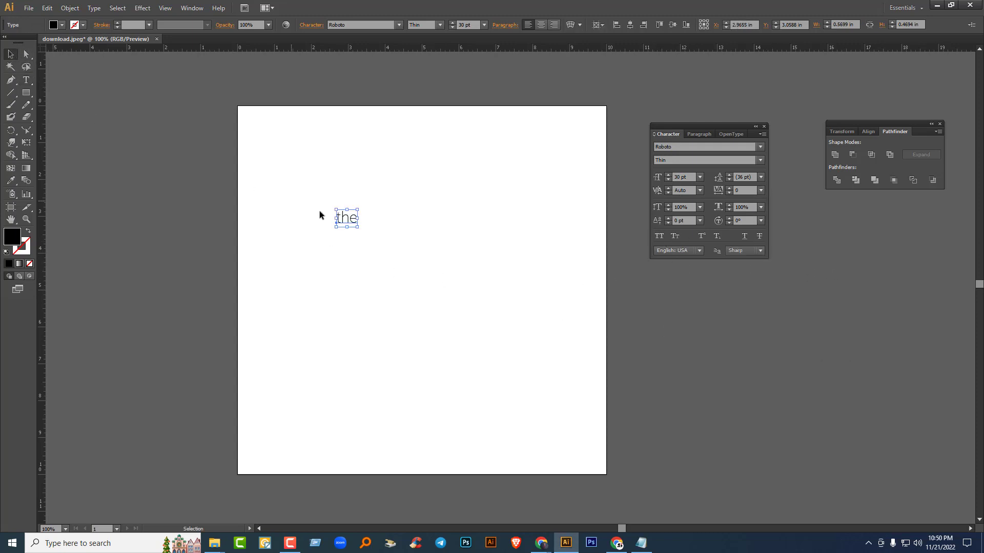
# Step: Duplicate the word "the" below the original and change the copy's text to "world"
pyautogui.keyDown('alt'); pyautogui.moveTo(356, 226); pyautogui.dragTo(381, 280); pyautogui.keyUp('alt')
pyautogui.doubleClick(377, 271)
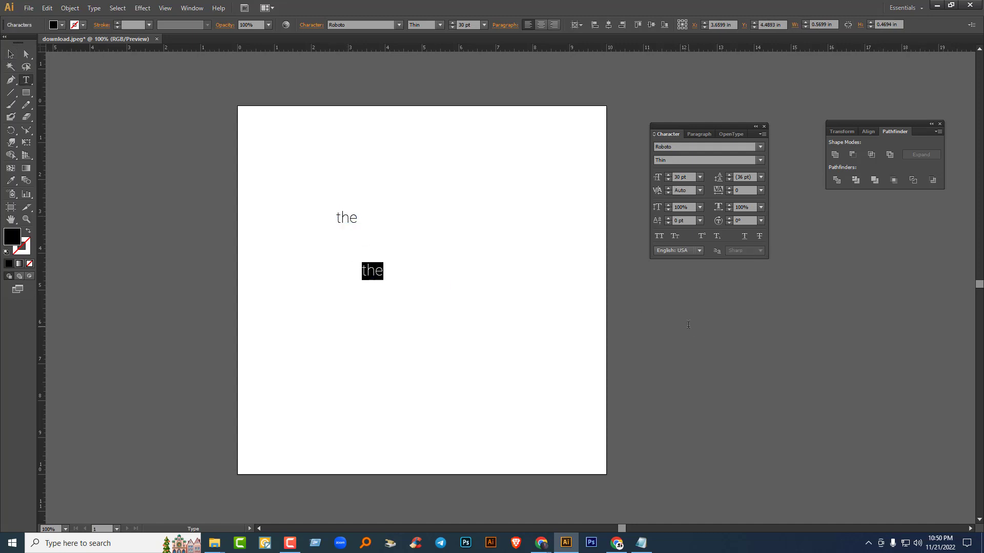
pyautogui.write('world')
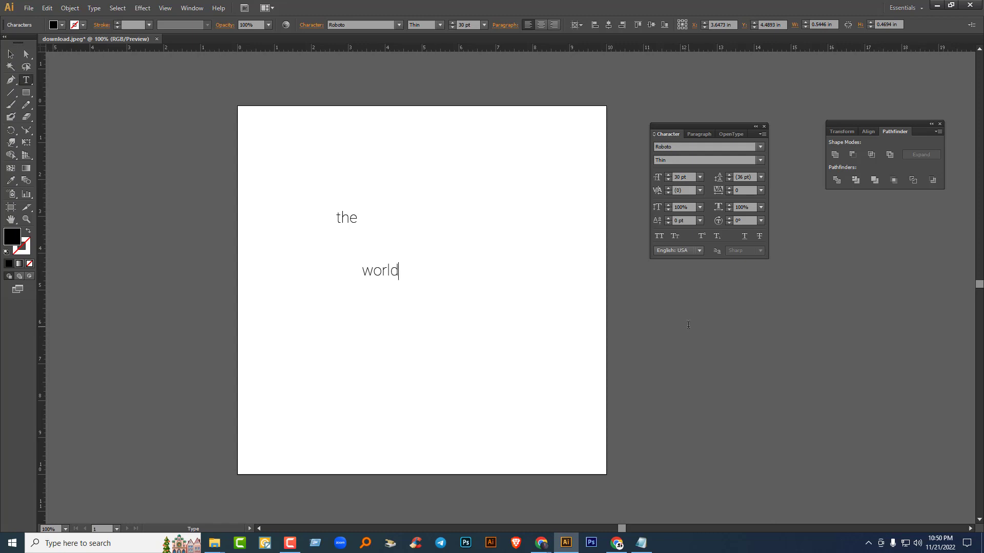
pyautogui.press('Escape')
# Step: Duplicate the word "world" just below it and change the copy's text to "need"
pyautogui.keyDown('alt'); pyautogui.moveTo(376, 273); pyautogui.dragTo(392, 310); pyautogui.keyUp('alt')
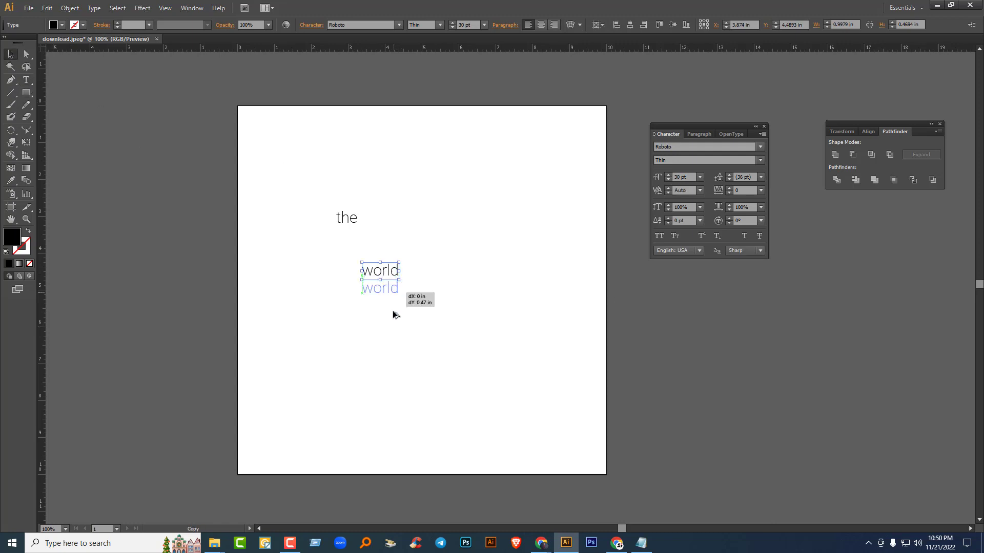
pyautogui.doubleClick(384, 309)
pyautogui.hotkey('ctrl', 'a')
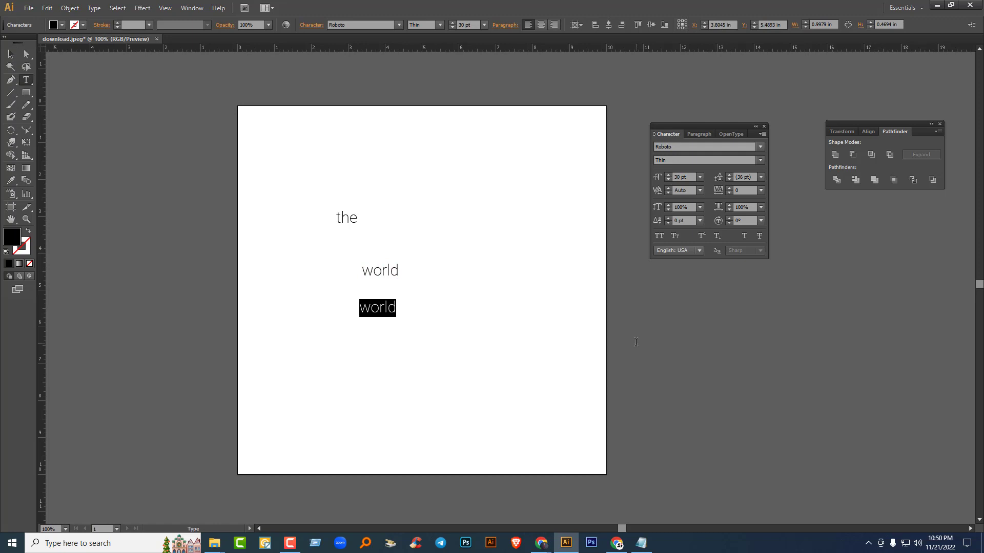
pyautogui.write('ne')
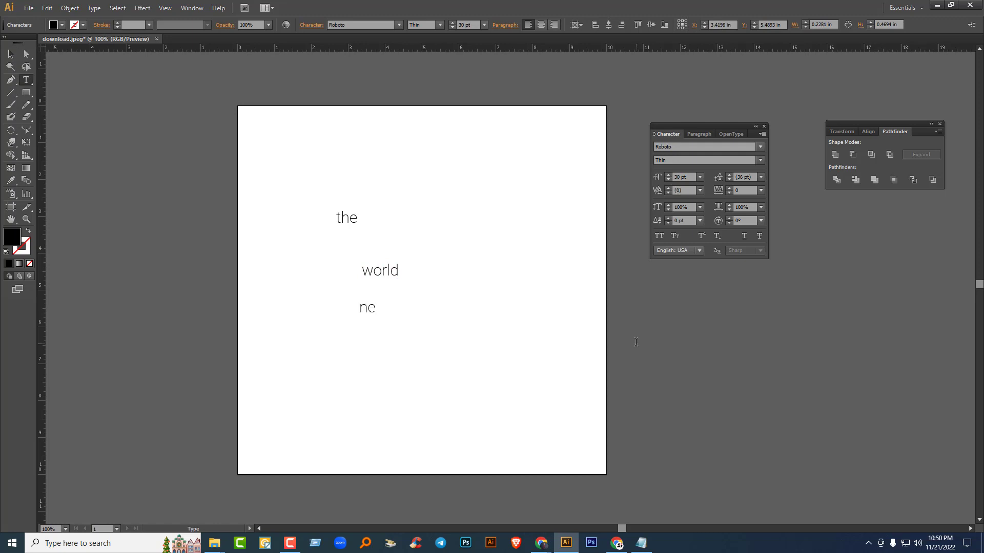
pyautogui.write('ed')
pyautogui.click(11, 57)
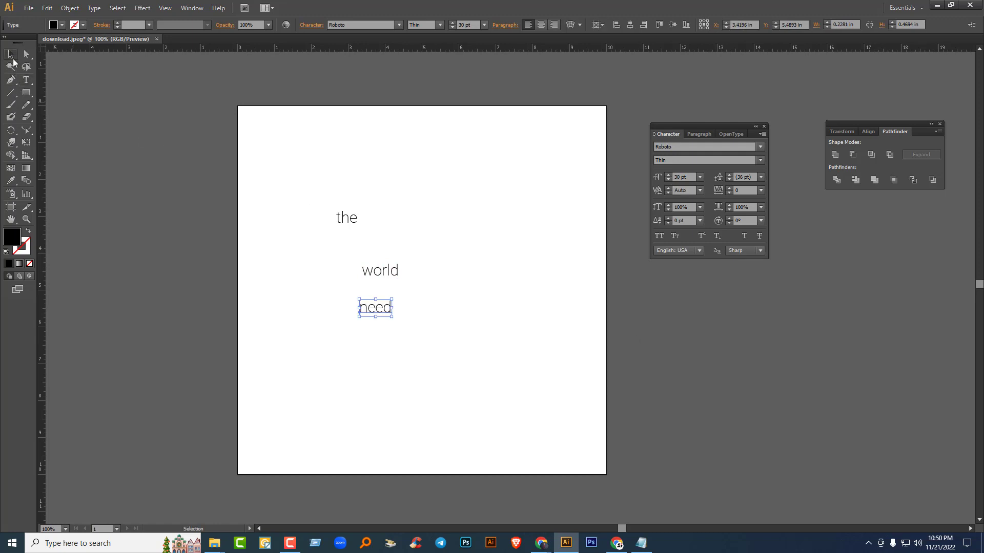
# Step: Duplicate the word "need" just below it and change the copy's text to "your"
pyautogui.moveTo(373, 311); pyautogui.dragTo(374, 352)
pyautogui.press('t')
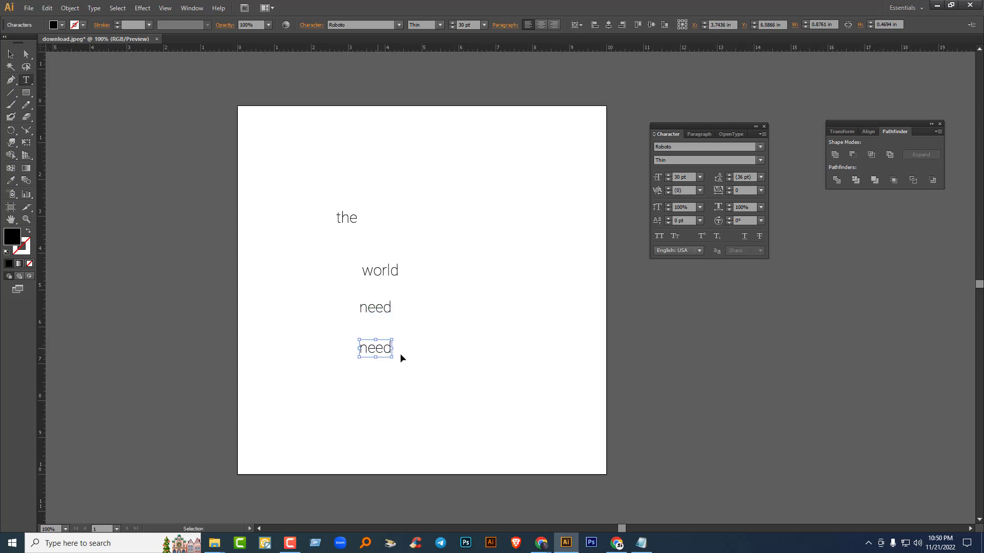
pyautogui.doubleClick(380, 350)
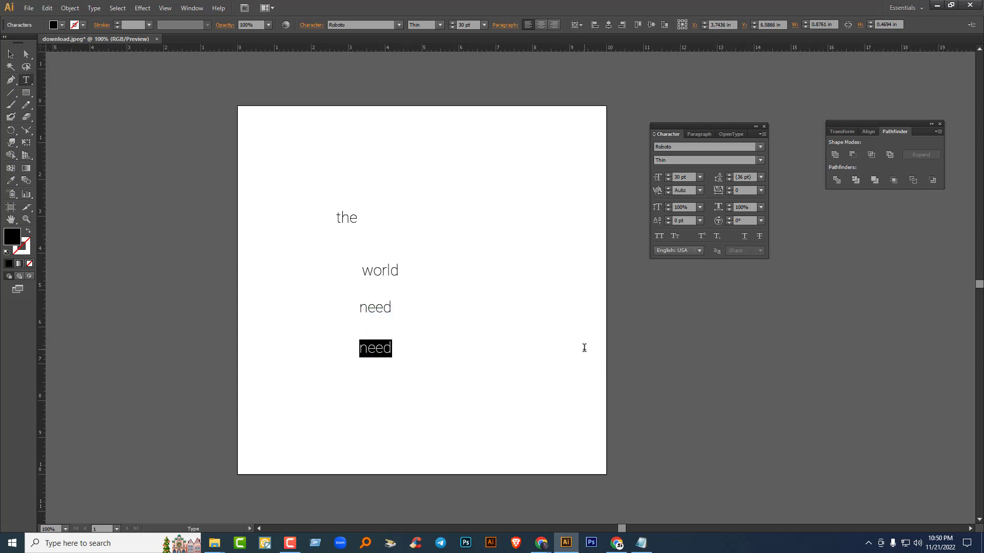
pyautogui.write('your')
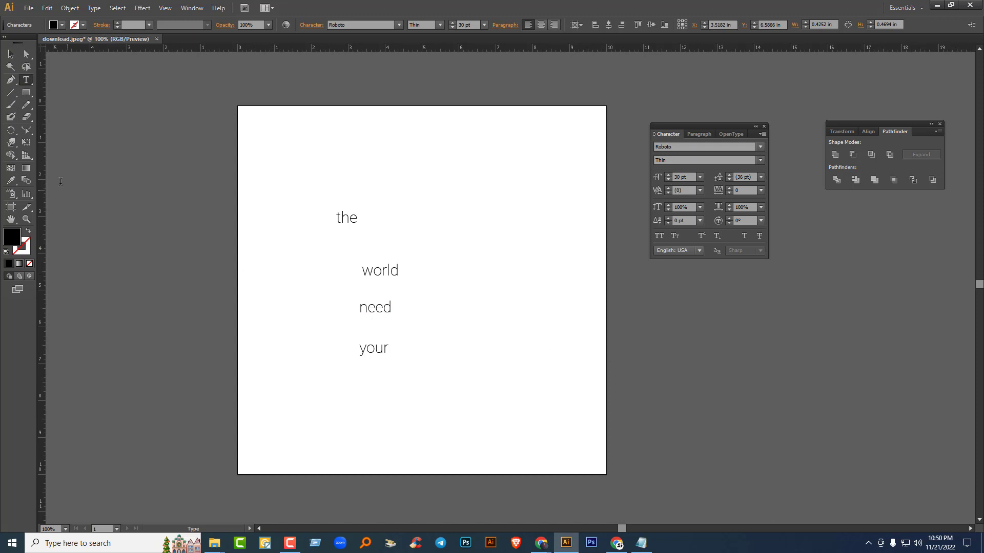
pyautogui.press('Escape')
# Step: Duplicate the word "your" just below it, change the copy's text to "light", and deselect it
pyautogui.moveTo(368, 357); pyautogui.dragTo(380, 387)
pyautogui.press('t')
pyautogui.hotkey('ctrl', 'a')
pyautogui.write('light')
pyautogui.click(11, 53)
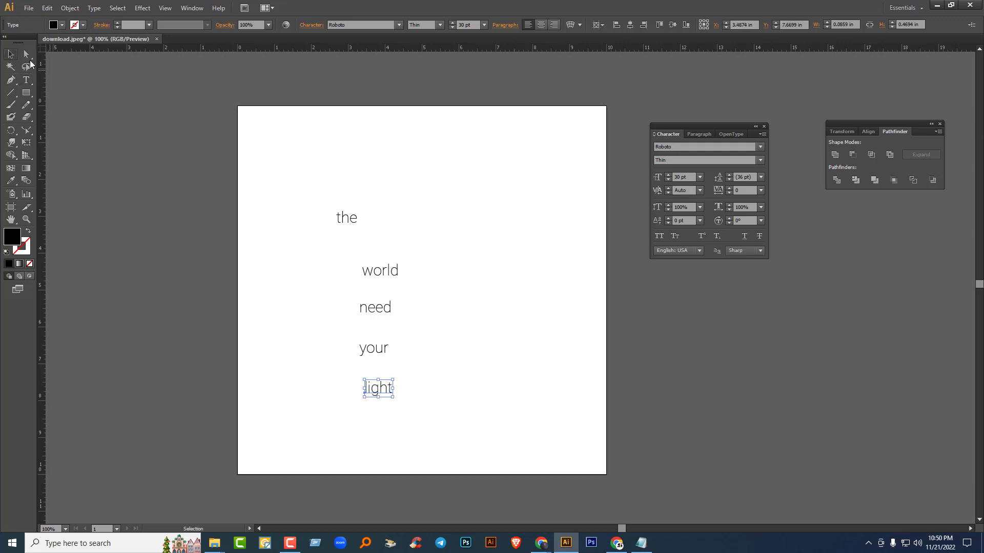
pyautogui.click(481, 253)
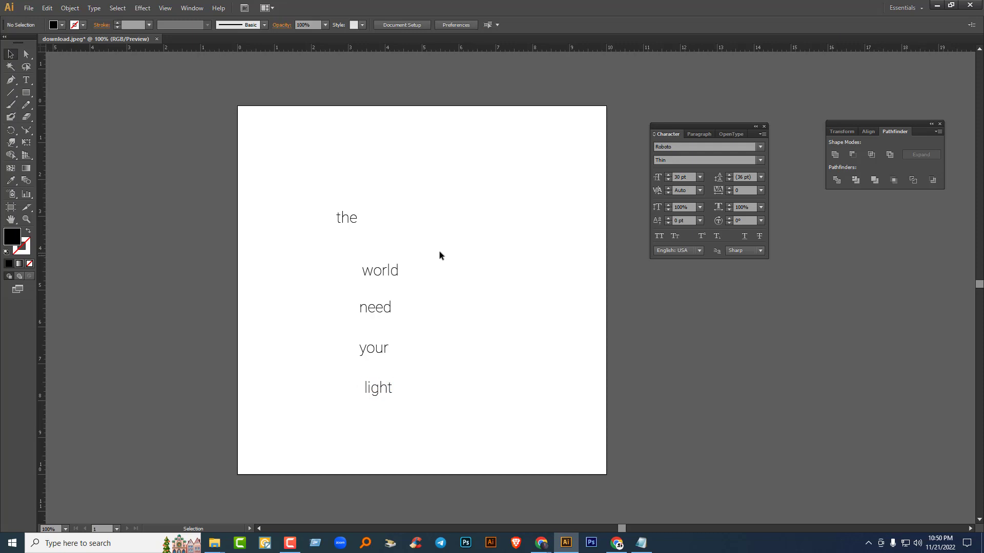
# Step: Select all five words and change their case to UPPERCASE
pyautogui.moveTo(321, 190); pyautogui.dragTo(464, 450)
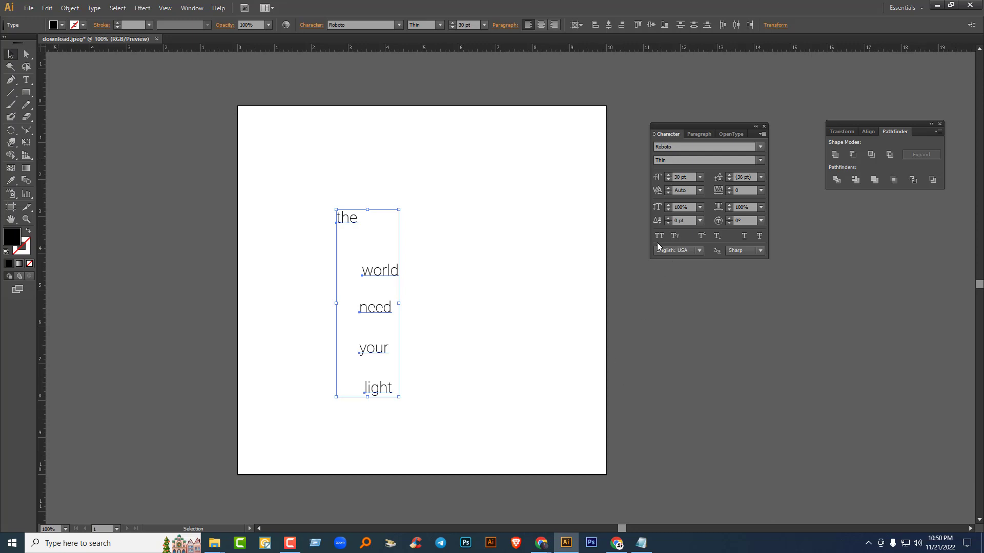
pyautogui.click(94, 7)
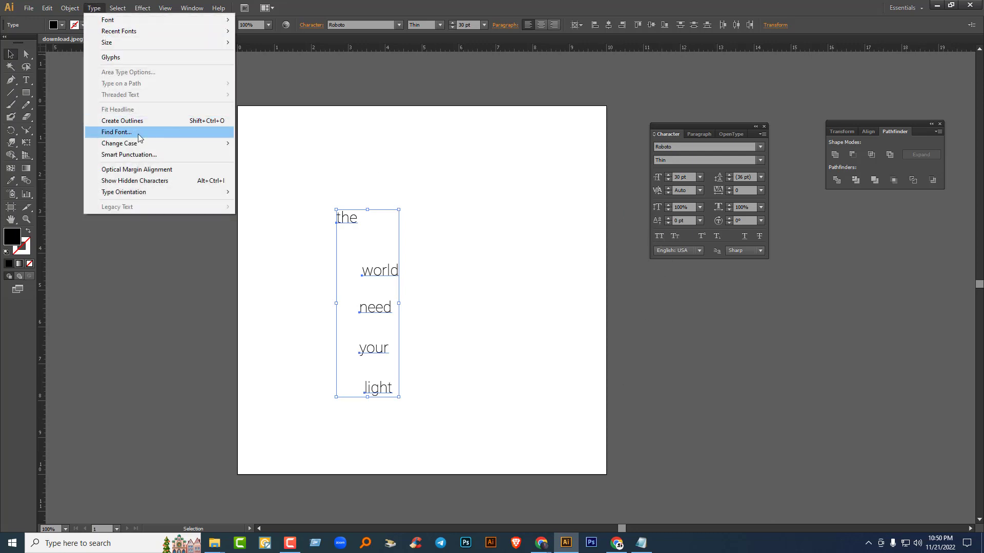
pyautogui.moveTo(142, 145)
pyautogui.click(256, 145)
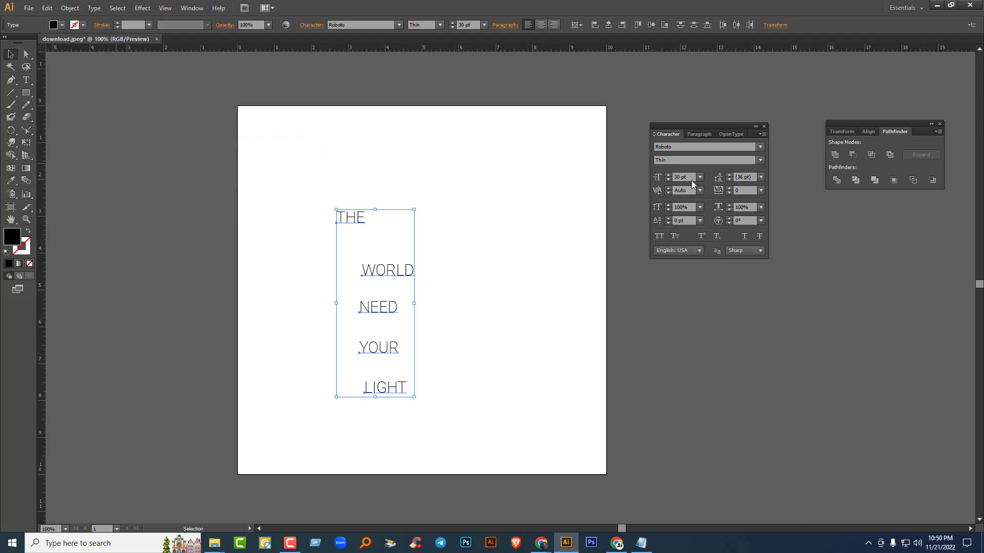
# Step: Set the font of all five selected words to Montserrat in the Medium style
pyautogui.click(760, 161)
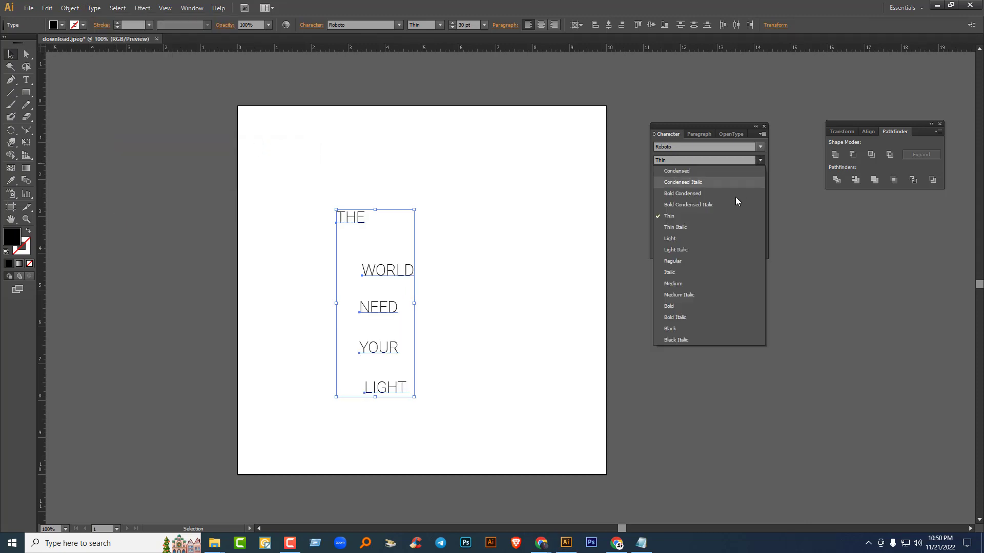
pyautogui.click(685, 261)
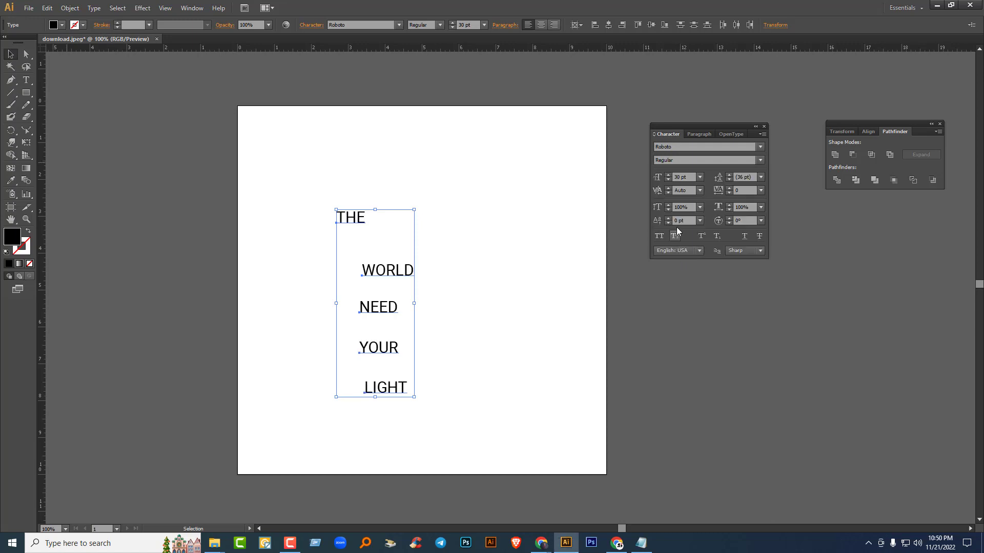
pyautogui.click(697, 147)
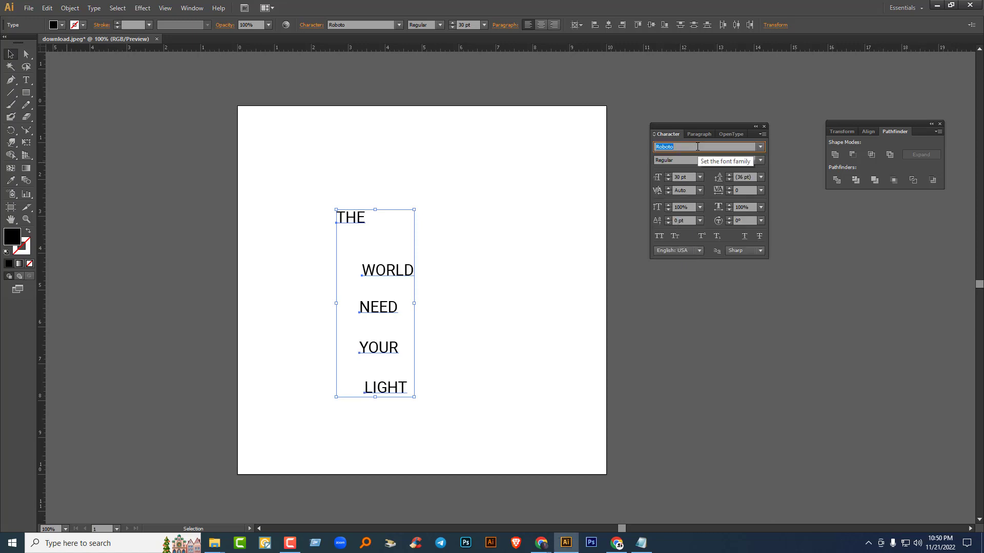
pyautogui.write('Montserrat')
pyautogui.press('Return')
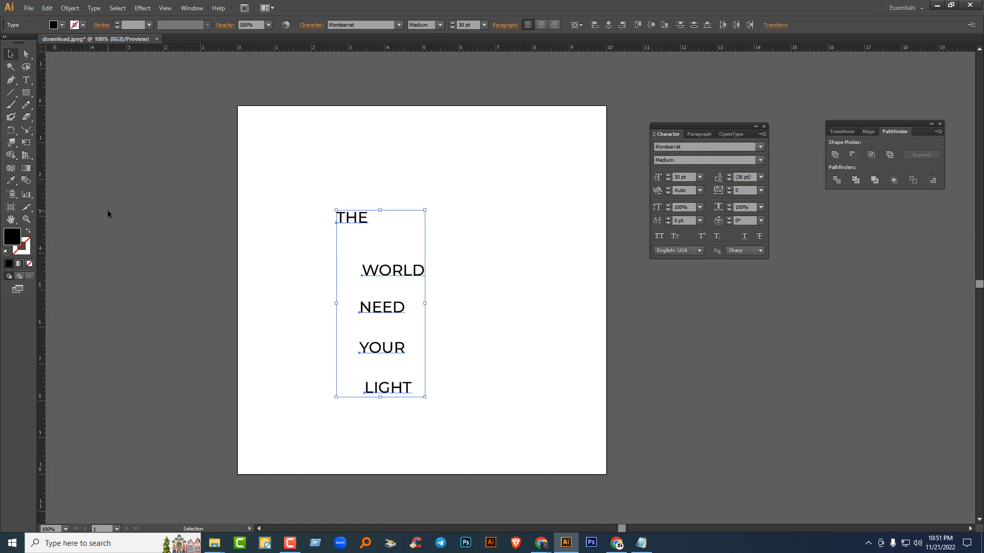
# Step: Move WORLD, NEED, YOUR and LIGHT off the artboard to its right and THE to its left
pyautogui.click(300, 173)
pyautogui.moveTo(355, 262); pyautogui.dragTo(854, 397)
pyautogui.moveTo(364, 222); pyautogui.dragTo(170, 190)
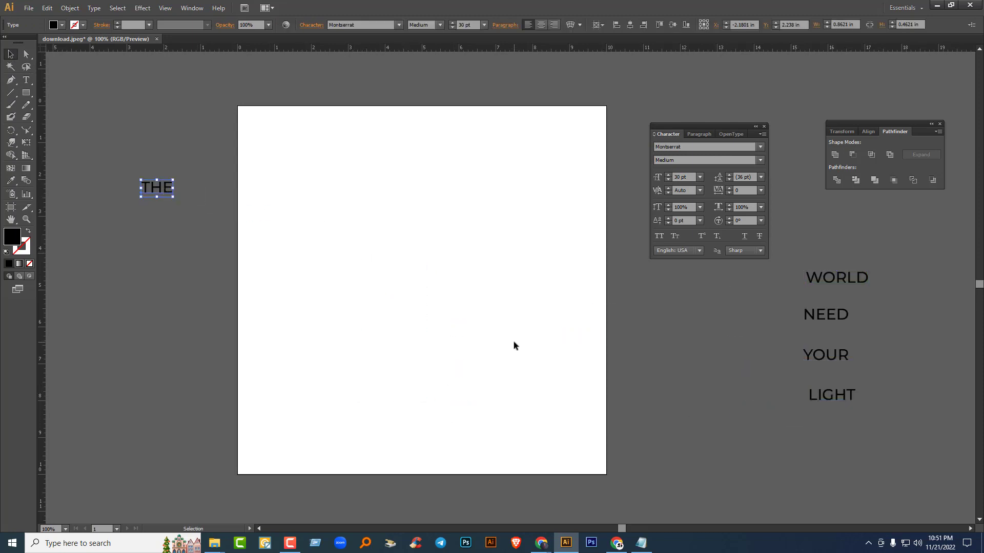
# Step: Draw a tall black rectangle covering most of the artboard's height, centre it on the artboard and lock it
pyautogui.click(26, 93)
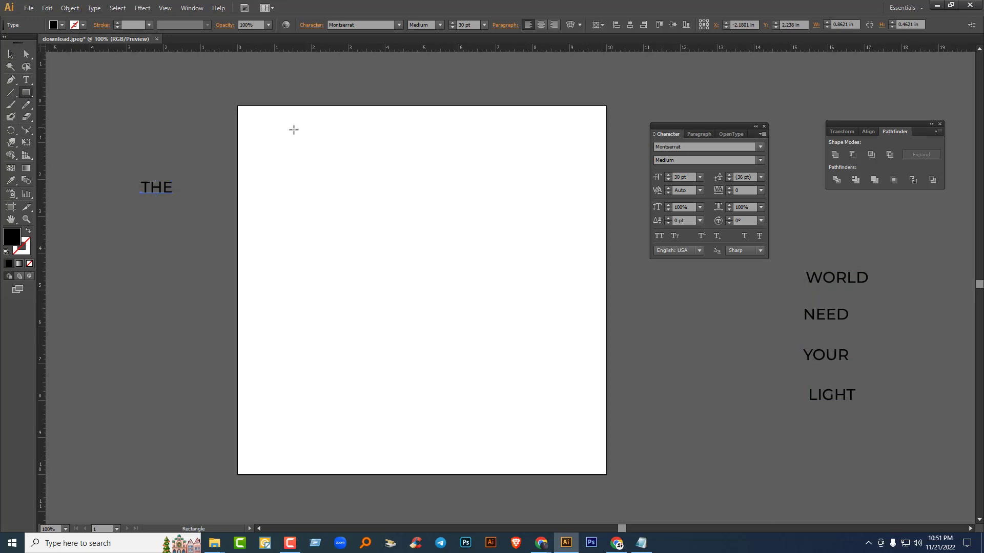
pyautogui.moveTo(288, 116); pyautogui.dragTo(522, 448)
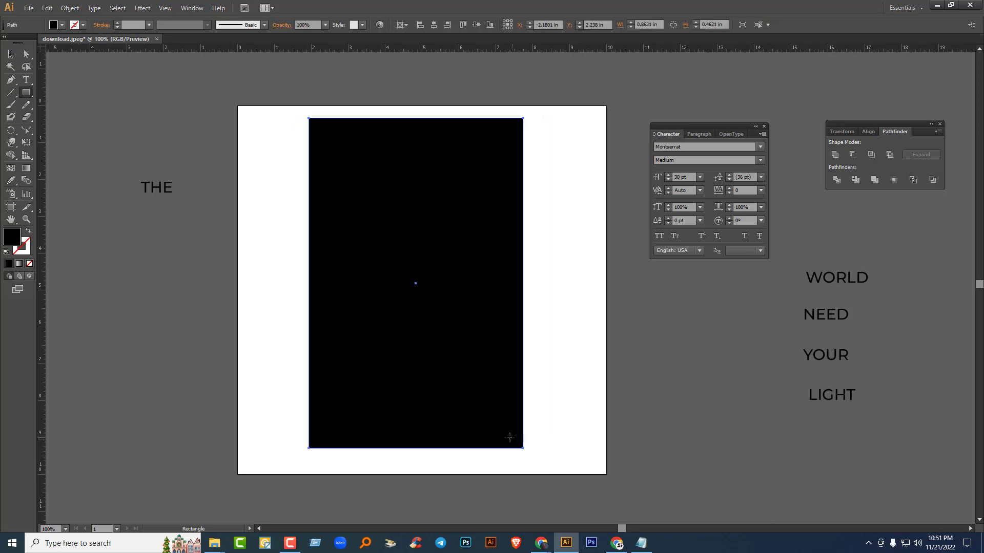
pyautogui.click(11, 54)
pyautogui.moveTo(403, 175); pyautogui.dragTo(410, 182)
pyautogui.click(536, 245)
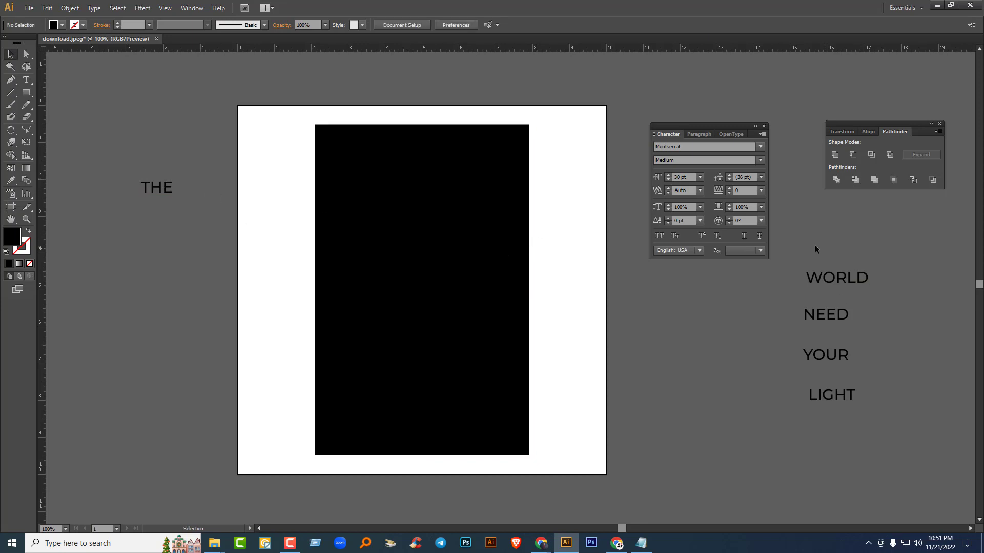
# Step: Select the words WORLD, NEED, YOUR and LIGHT and set their fill colour to white, ffffff
pyautogui.moveTo(816, 247); pyautogui.dragTo(880, 440)
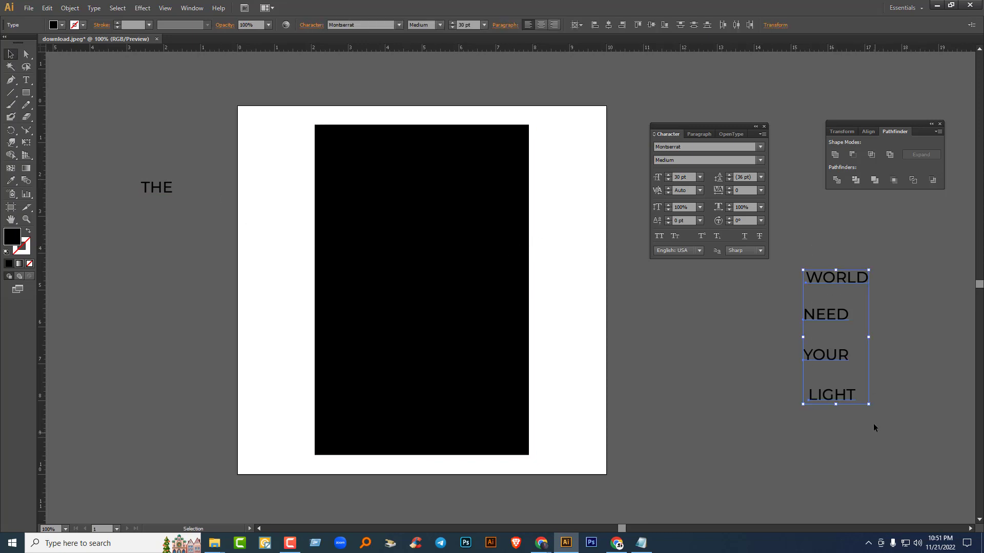
pyautogui.rightClick(855, 281)
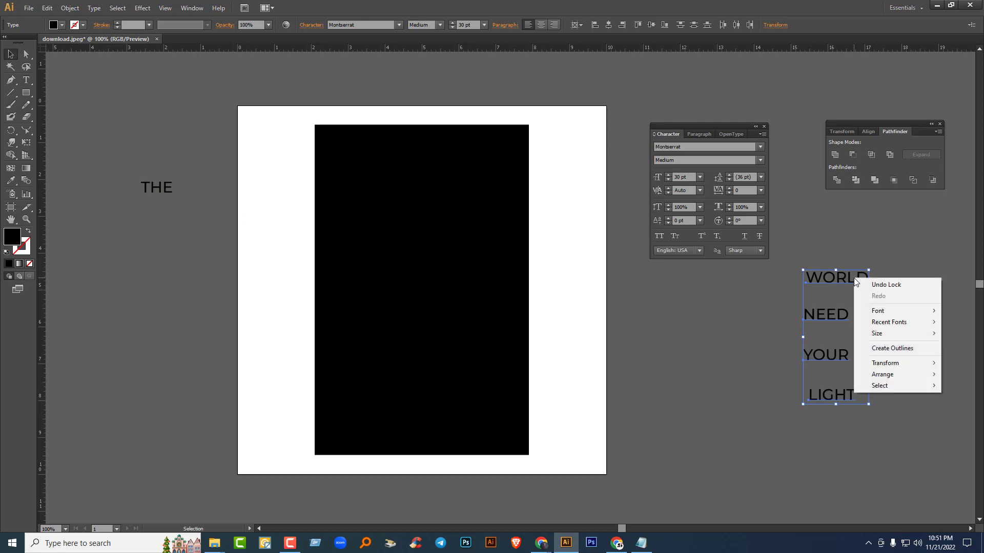
pyautogui.moveTo(817, 241); pyautogui.dragTo(884, 447)
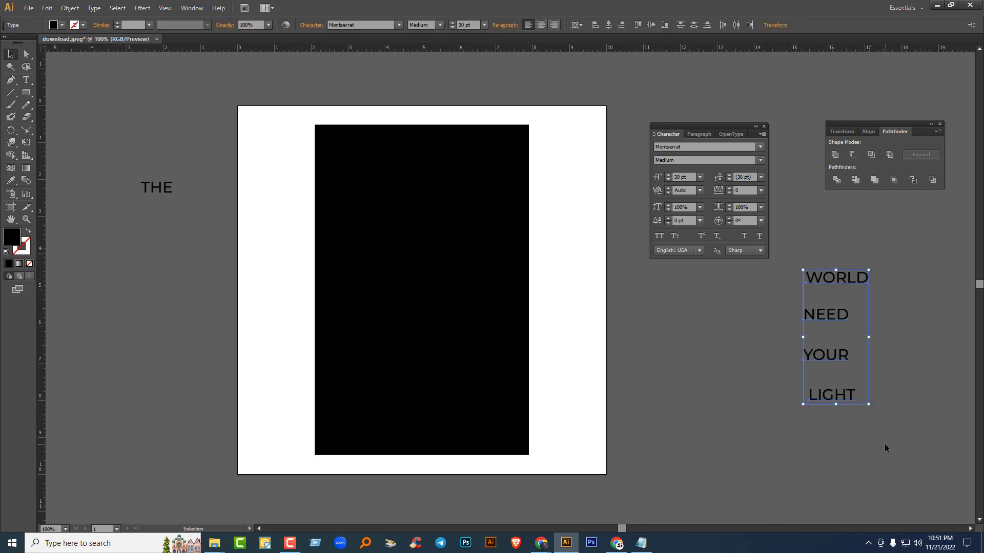
pyautogui.click(62, 26)
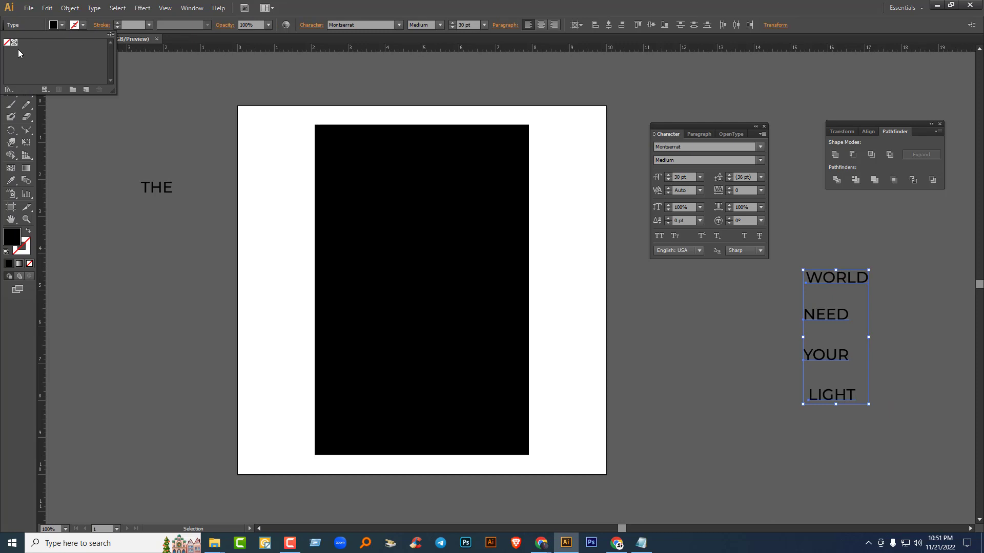
pyautogui.click(227, 102)
pyautogui.doubleClick(14, 245)
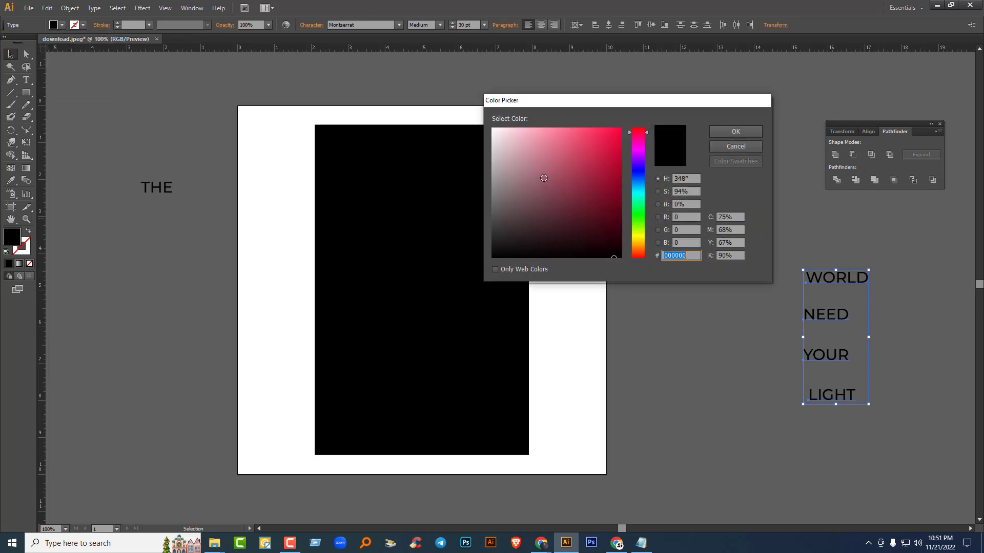
pyautogui.write('ffffff')
pyautogui.click(727, 130)
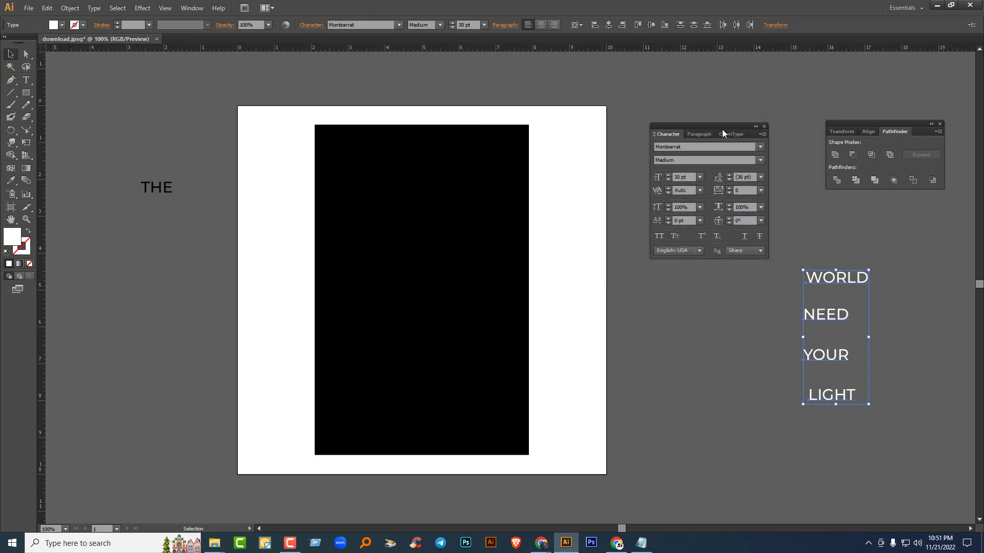
# Step: Set the fill colour of the word THE to white, ffffff
pyautogui.click(153, 193)
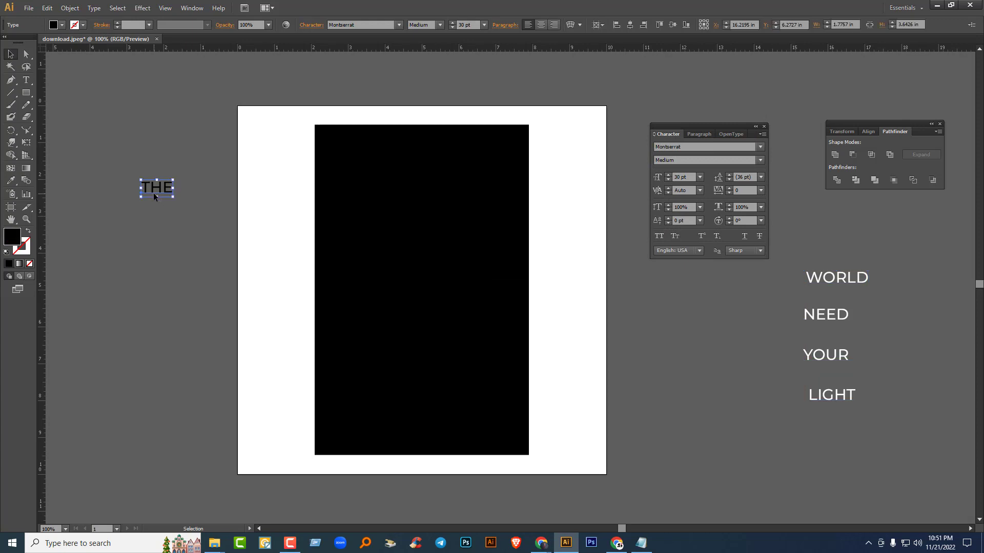
pyautogui.doubleClick(14, 237)
pyautogui.write('ffffff')
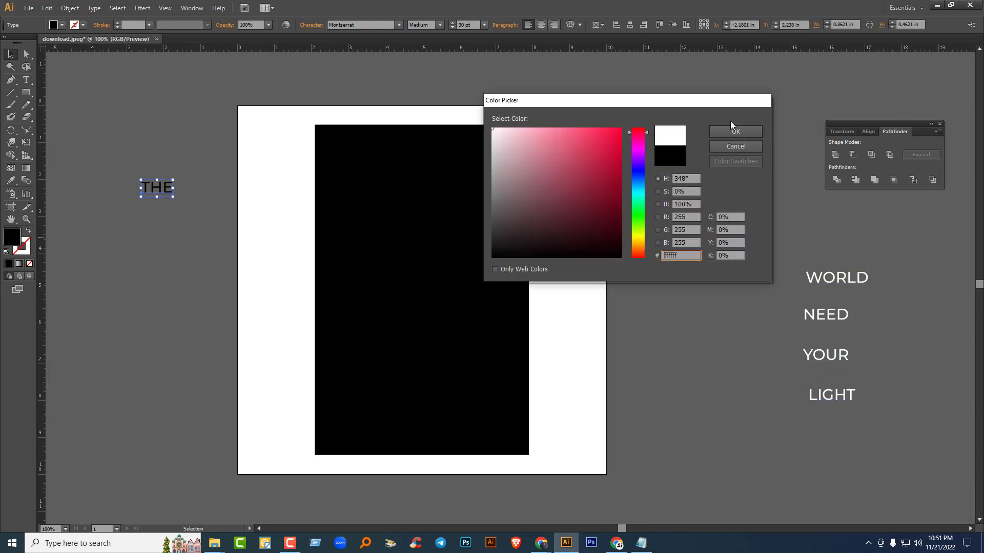
pyautogui.click(717, 133)
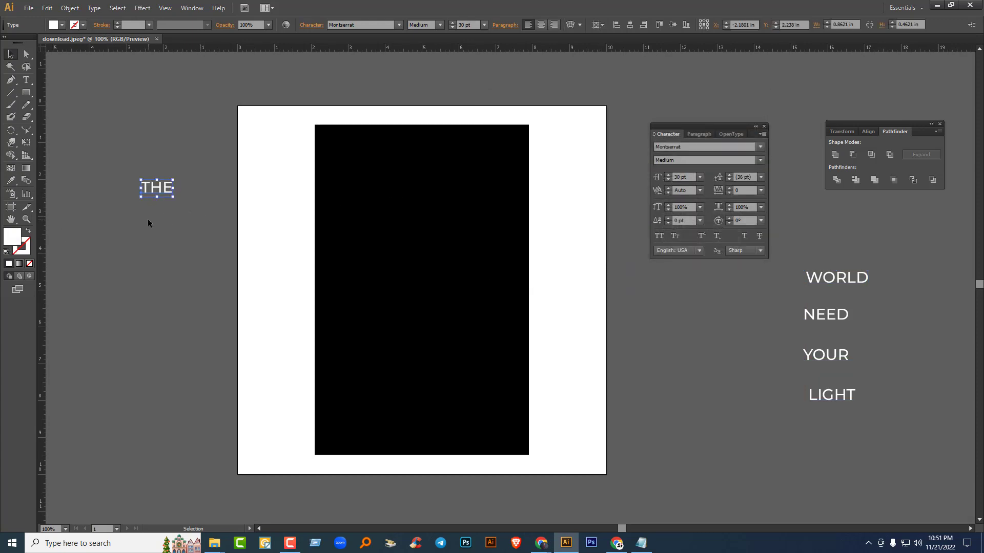
# Step: Move THE onto the upper middle of the black rectangle and bring it to the front
pyautogui.moveTo(164, 193); pyautogui.dragTo(423, 160)
pyautogui.rightClick(422, 159)
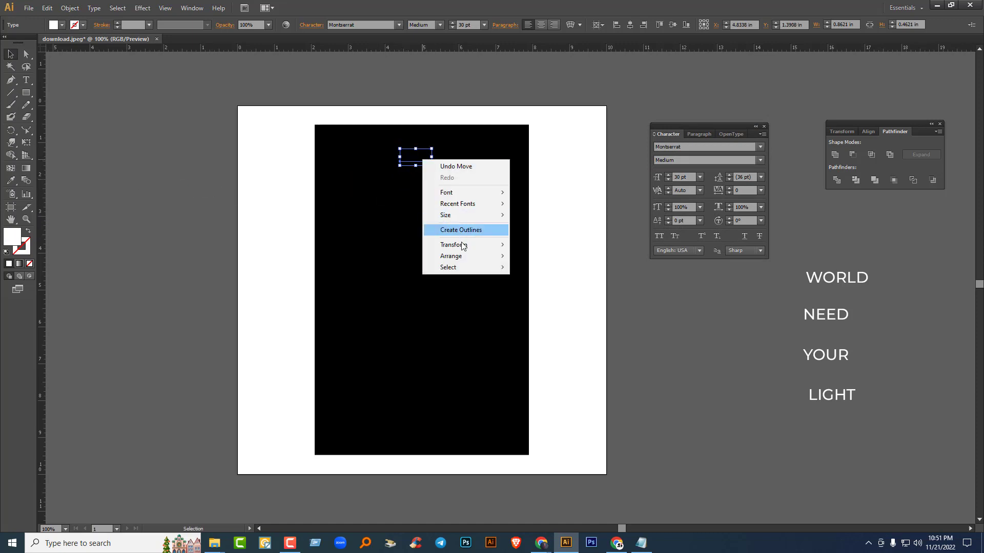
pyautogui.moveTo(463, 257)
pyautogui.click(530, 254)
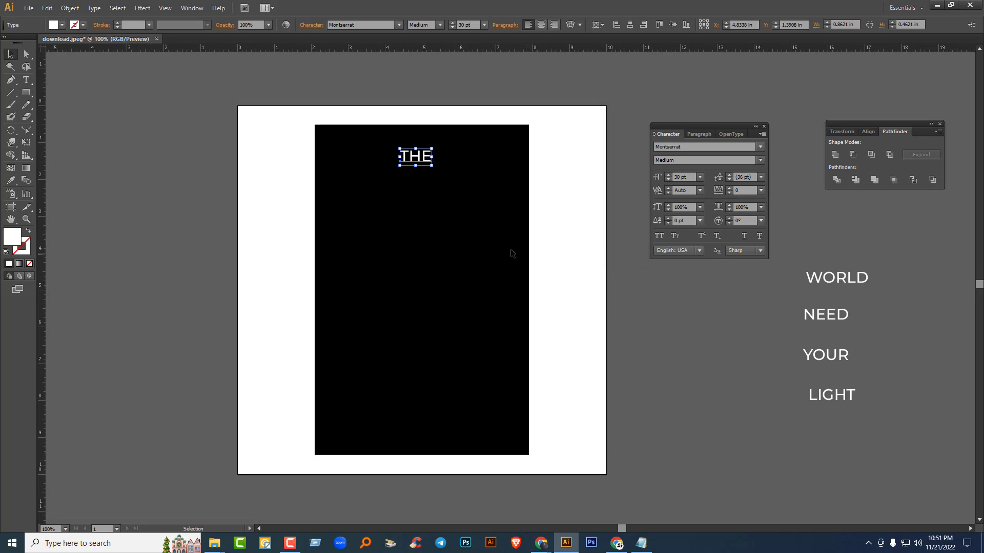
# Step: Enlarge THE to about 39 pt and convert it to outlines
pyautogui.scroll(2, 475, 262)
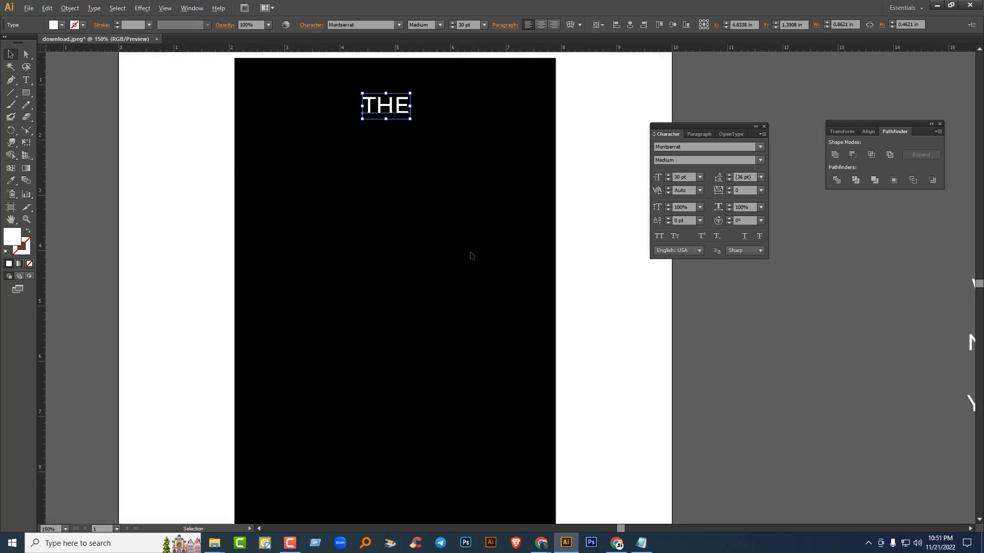
pyautogui.scroll(3, 470, 254)
pyautogui.moveTo(446, 259)
pyautogui.mouseDown()
pyautogui.moveTo(453, 264)
pyautogui.moveTo(432, 248)
pyautogui.mouseUp()
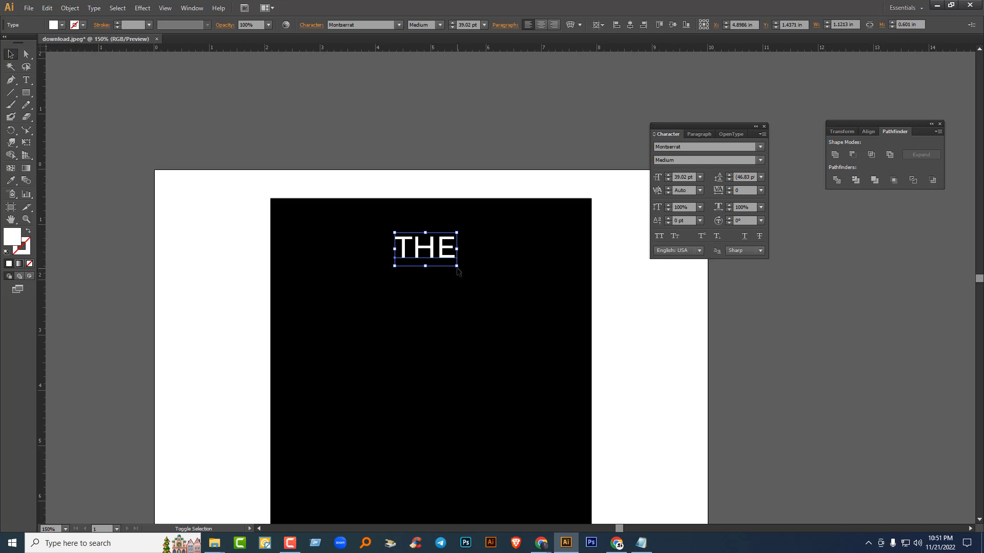
pyautogui.rightClick(429, 249)
pyautogui.click(467, 317)
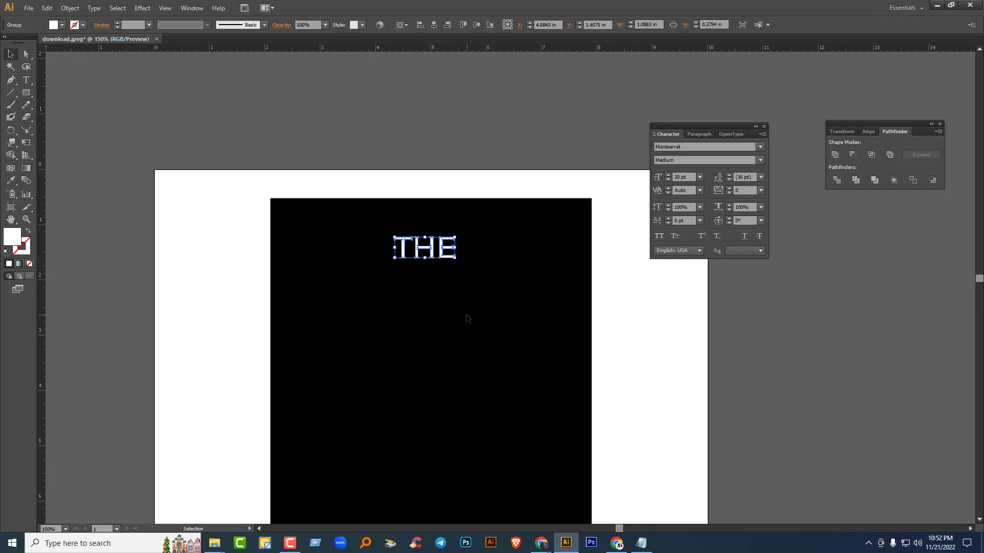
pyautogui.click(411, 137)
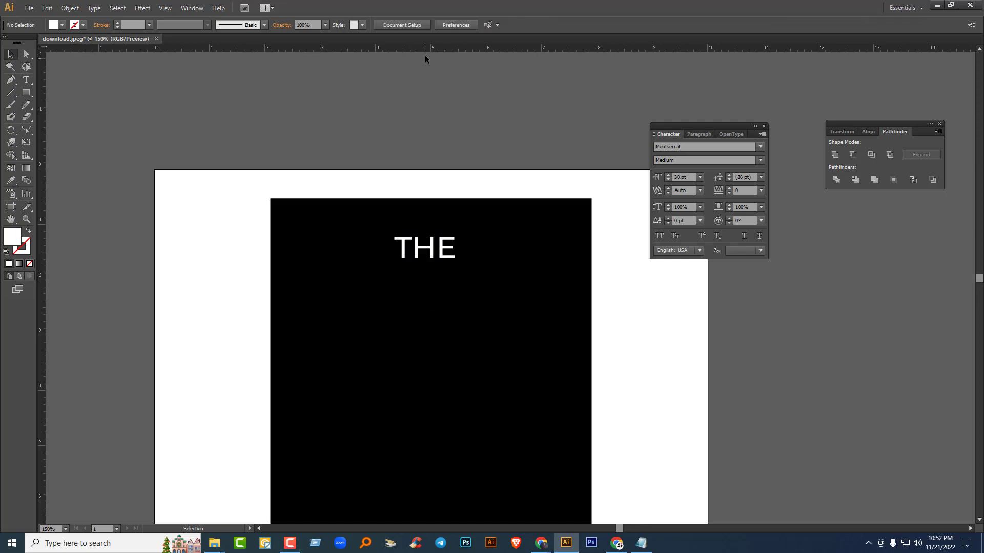
# Step: Place horizontal guides along the top and bottom edges of THE and vertical guides a small gap beyond each side of it
pyautogui.moveTo(428, 48); pyautogui.dragTo(467, 236)
pyautogui.scroll(2, 451, 259)
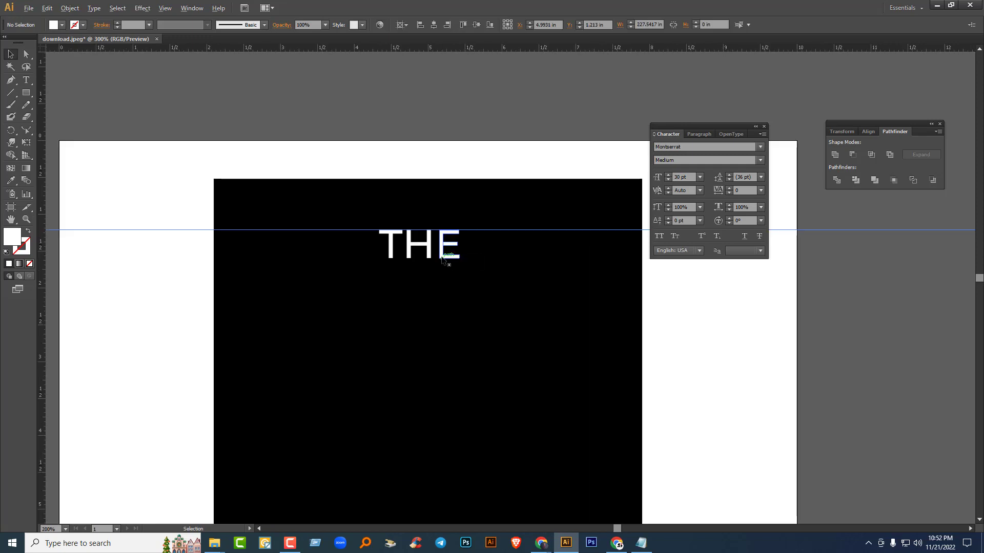
pyautogui.moveTo(434, 49); pyautogui.dragTo(444, 257)
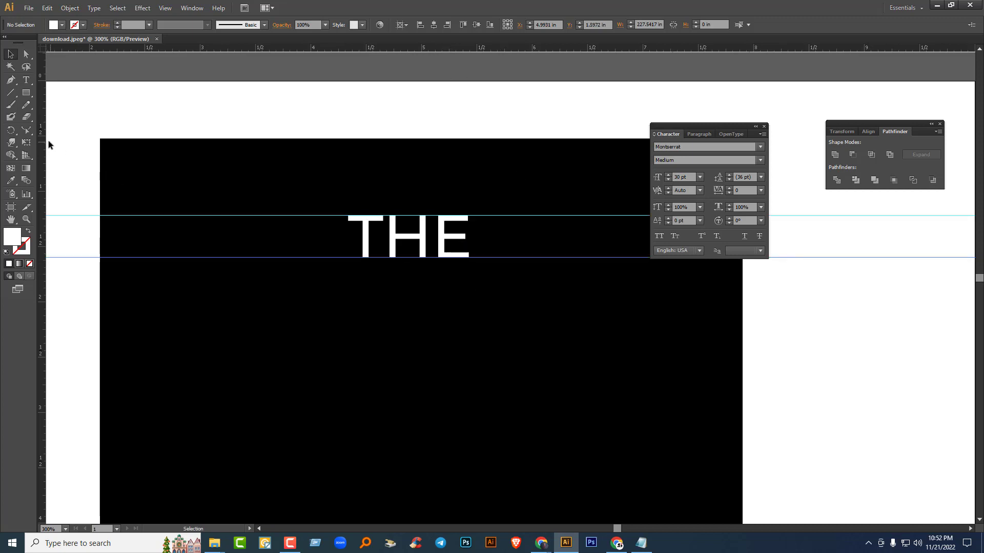
pyautogui.moveTo(42, 144); pyautogui.dragTo(485, 230)
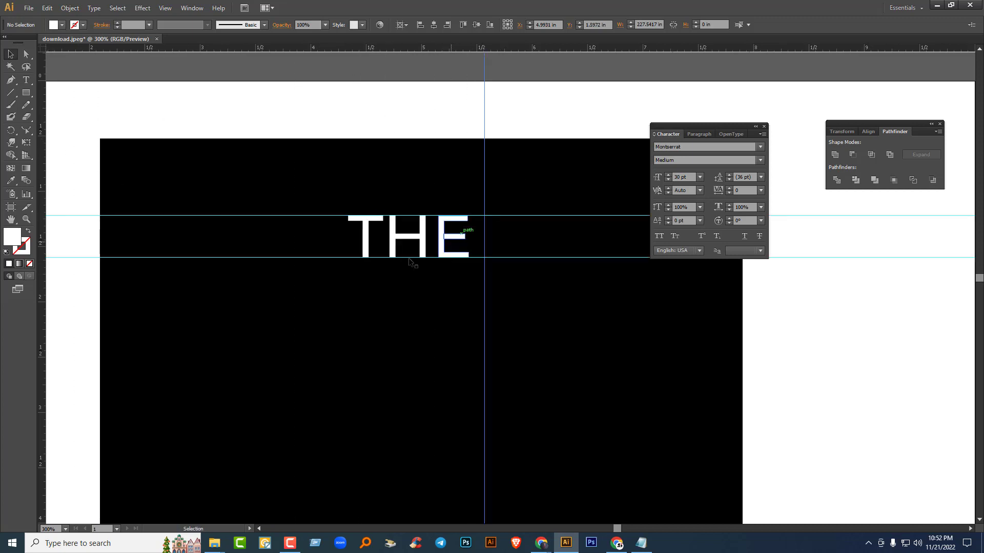
pyautogui.moveTo(42, 183); pyautogui.dragTo(332, 243)
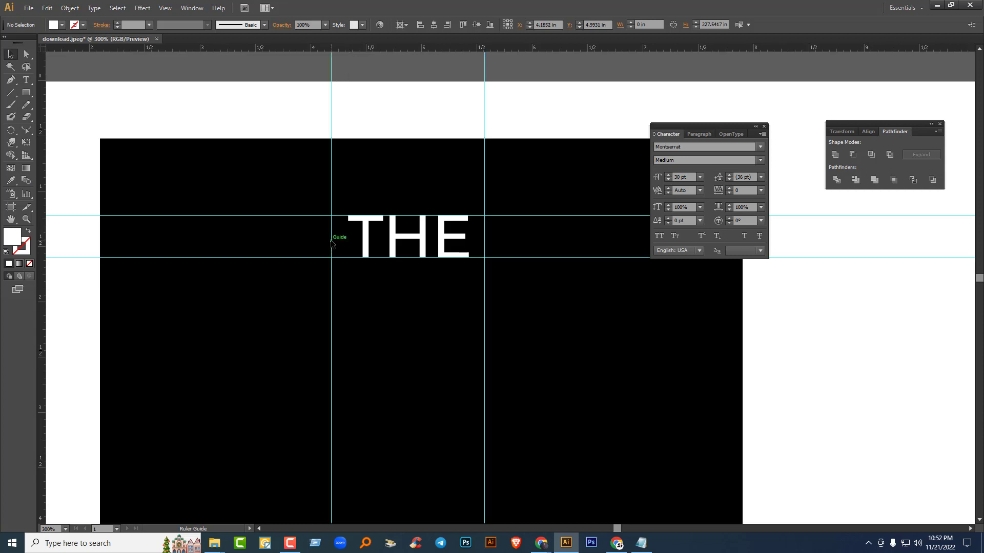
# Step: Draw a white bar about 1.02 by 0.38 in between the guides left of THE and copy it against the right guide
pyautogui.click(26, 93)
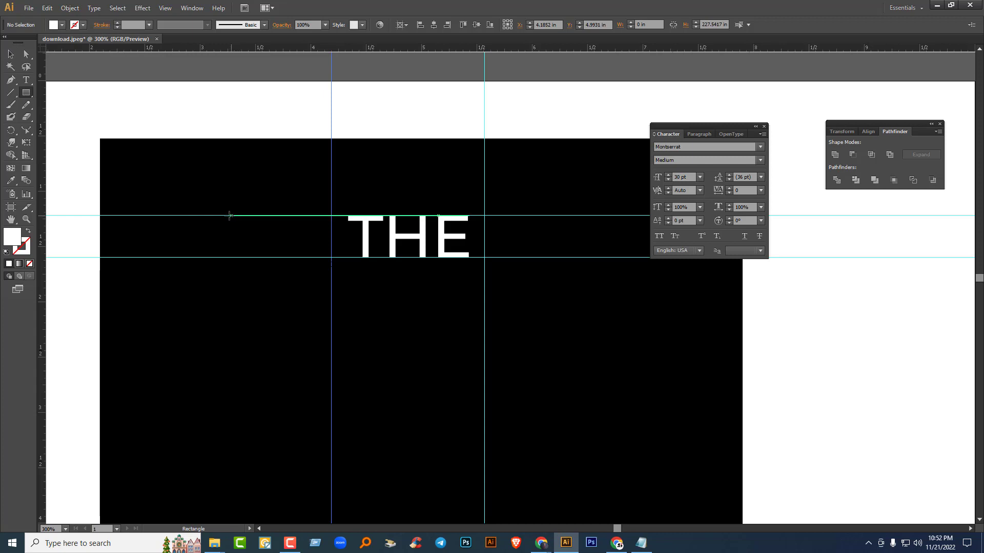
pyautogui.moveTo(229, 216); pyautogui.dragTo(331, 257)
pyautogui.press('v')
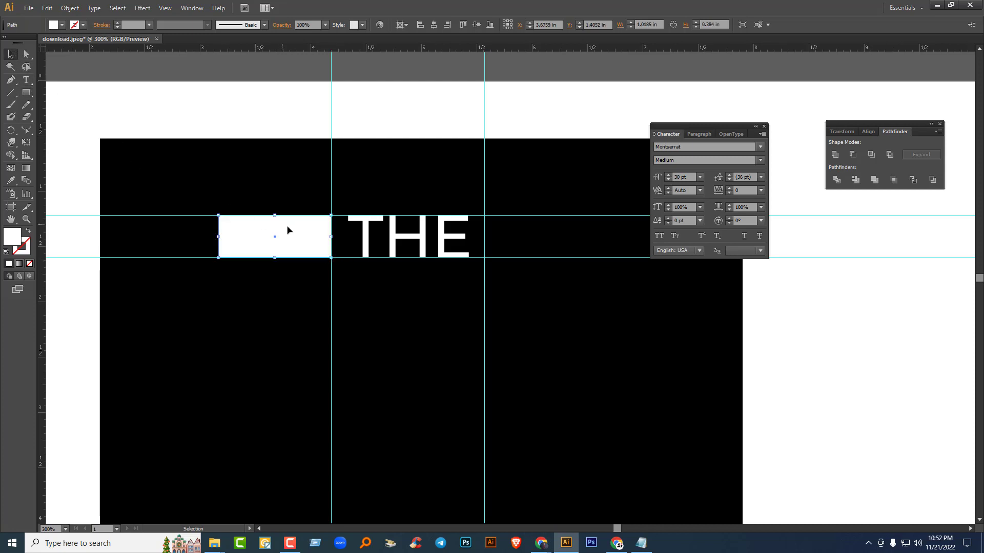
pyautogui.moveTo(287, 230); pyautogui.dragTo(552, 232)
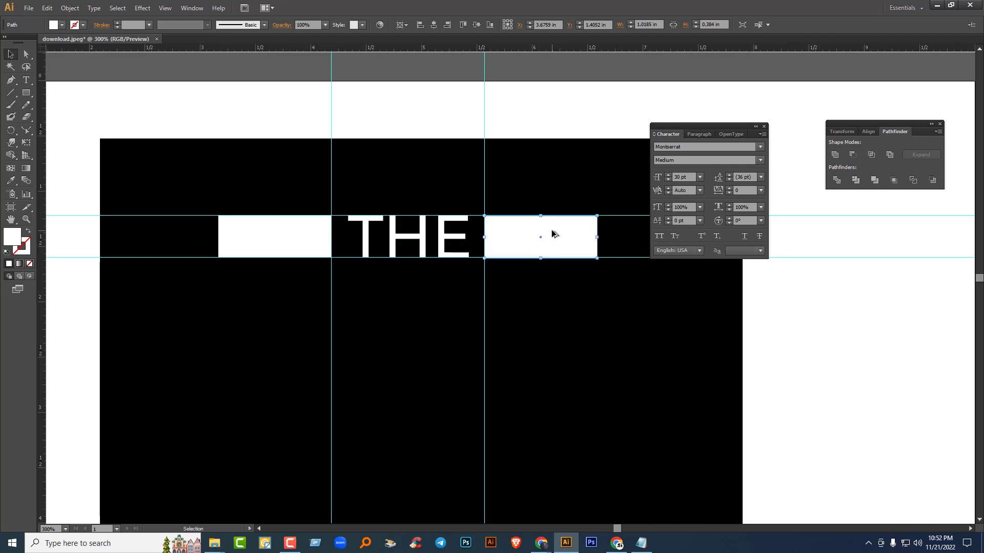
pyautogui.click(247, 117)
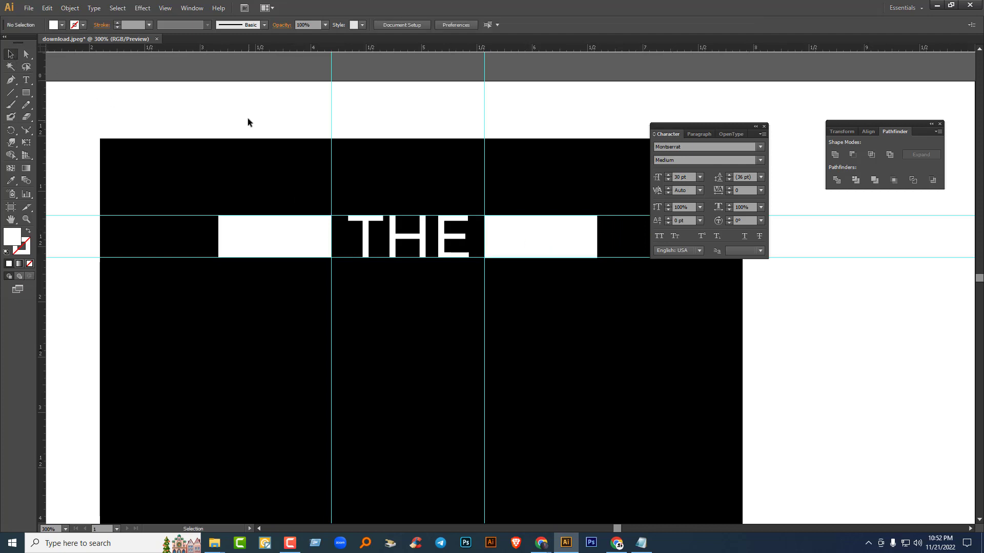
# Step: Draw a small colour sample rectangle about 0.37 by 0.30 in on the white area above the left bar
pyautogui.click(297, 237)
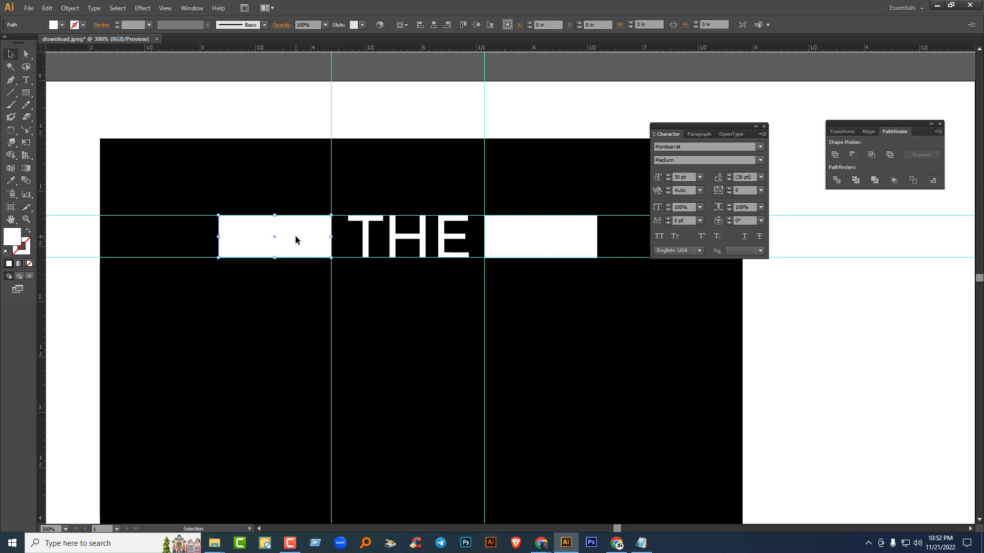
pyautogui.click(27, 94)
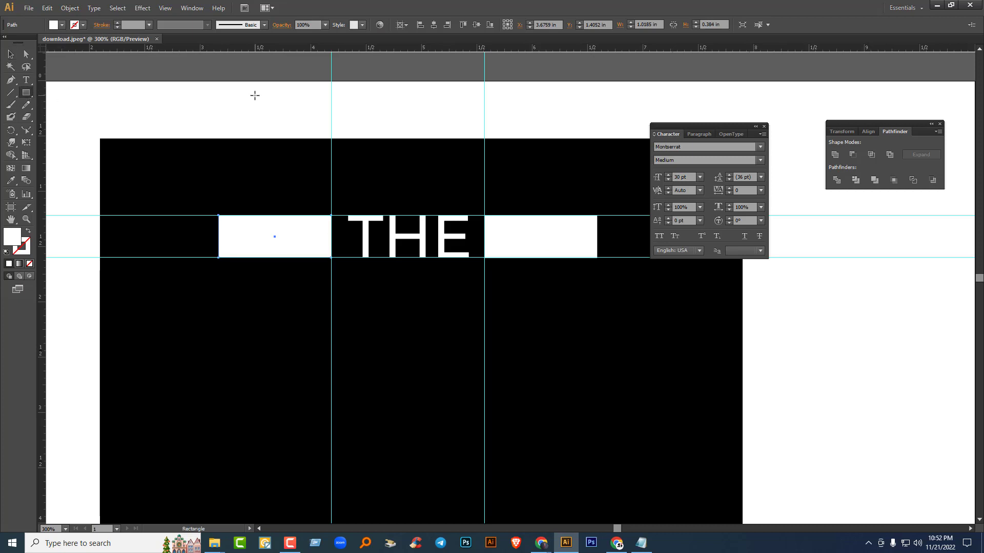
pyautogui.moveTo(218, 94); pyautogui.dragTo(259, 128)
pyautogui.press('v')
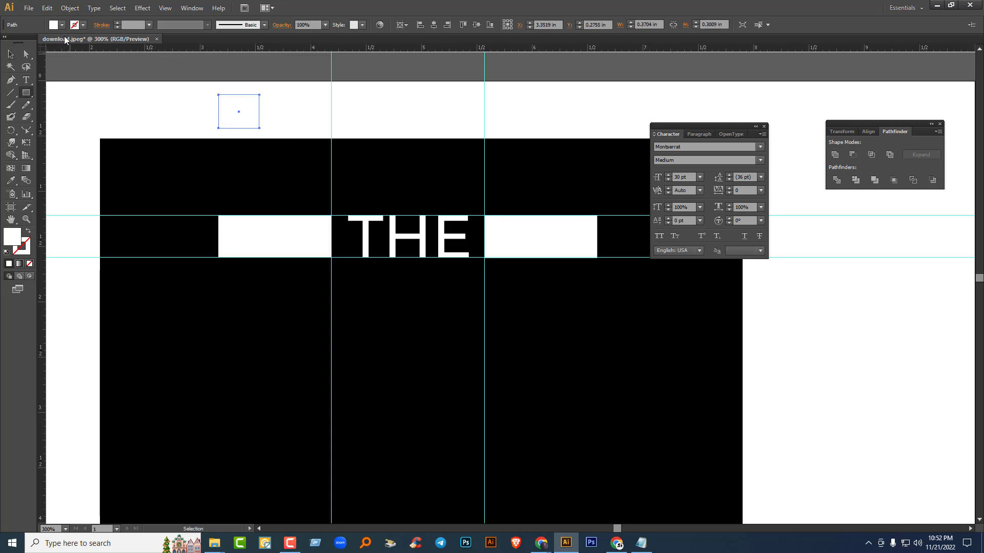
# Step: Fill the small sample rectangle with a strong reddish orange chosen in the Color Picker
pyautogui.click(62, 24)
pyautogui.doubleClick(15, 239)
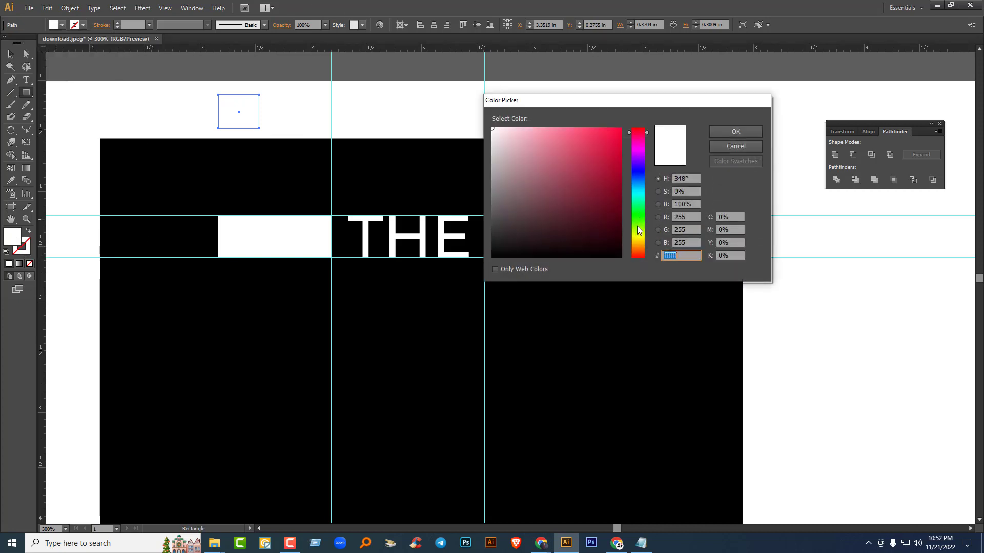
pyautogui.moveTo(637, 227); pyautogui.dragTo(640, 251)
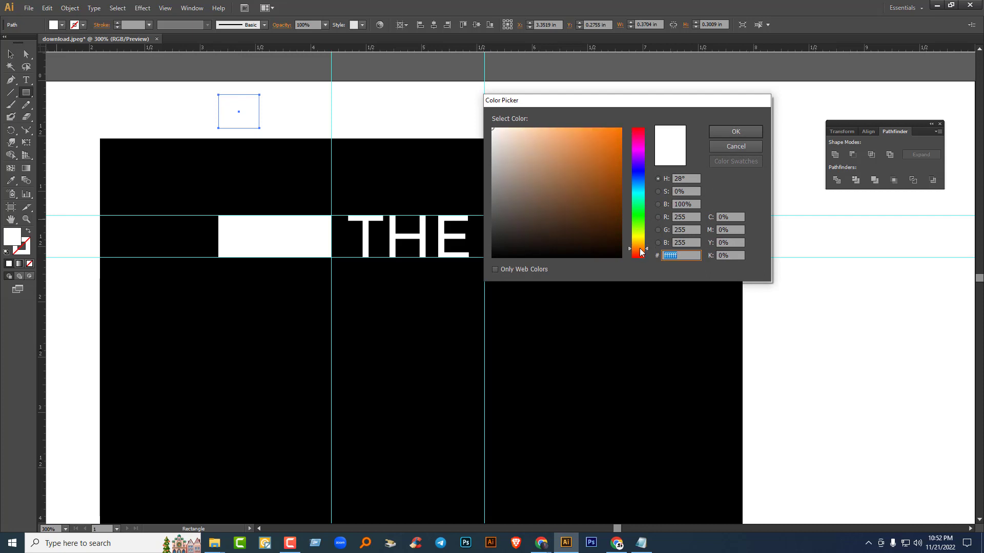
pyautogui.click(615, 179)
pyautogui.moveTo(614, 179); pyautogui.dragTo(617, 162)
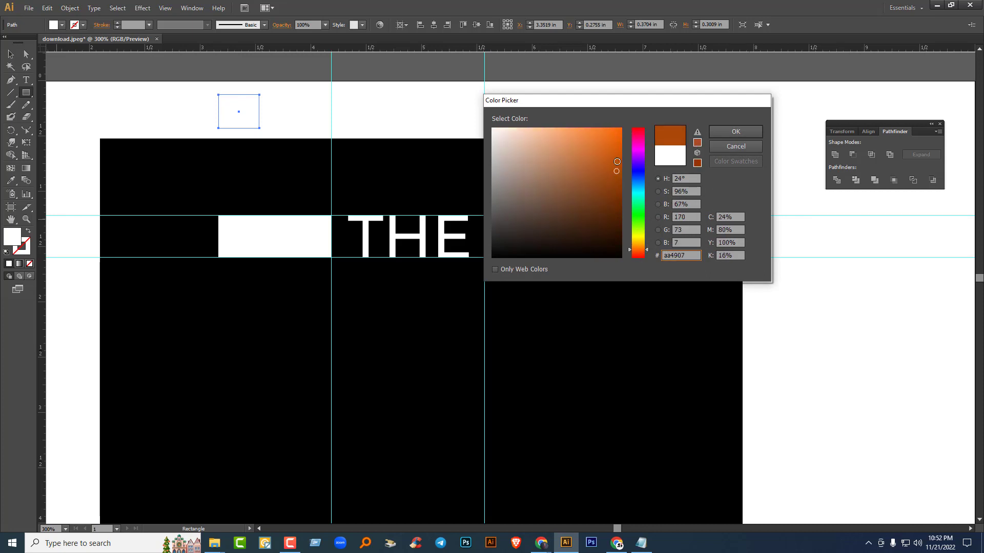
pyautogui.moveTo(647, 248); pyautogui.dragTo(639, 255)
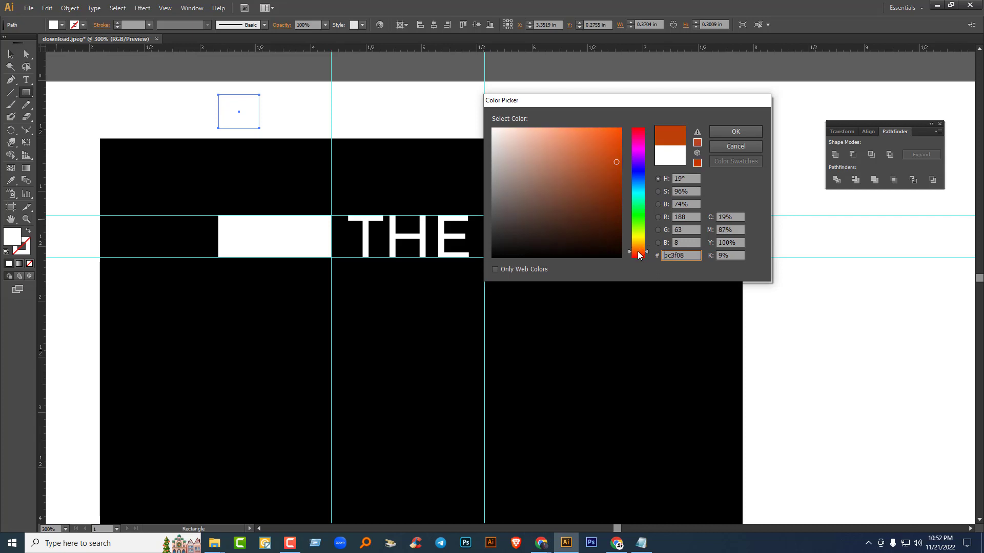
pyautogui.moveTo(617, 162); pyautogui.dragTo(617, 148)
pyautogui.click(715, 131)
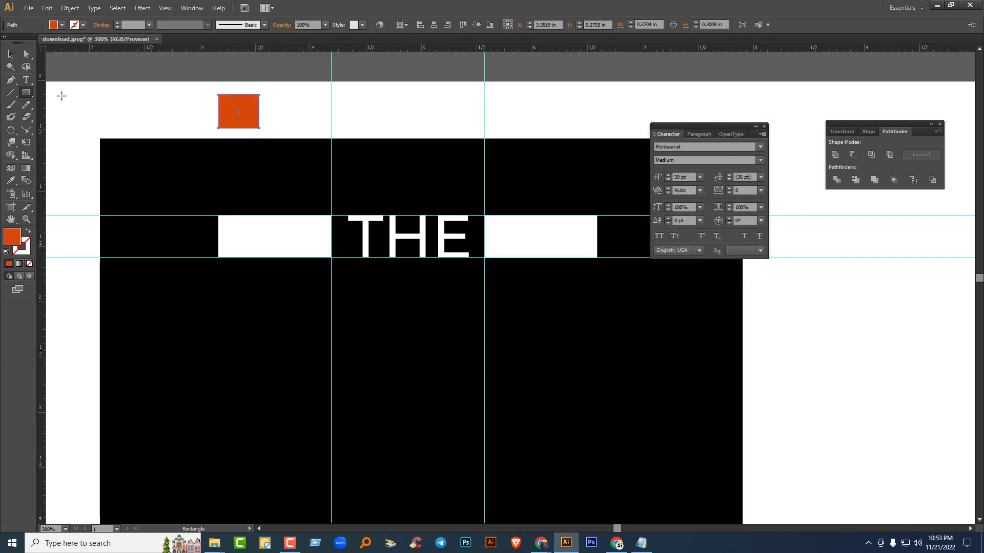
pyautogui.click(10, 53)
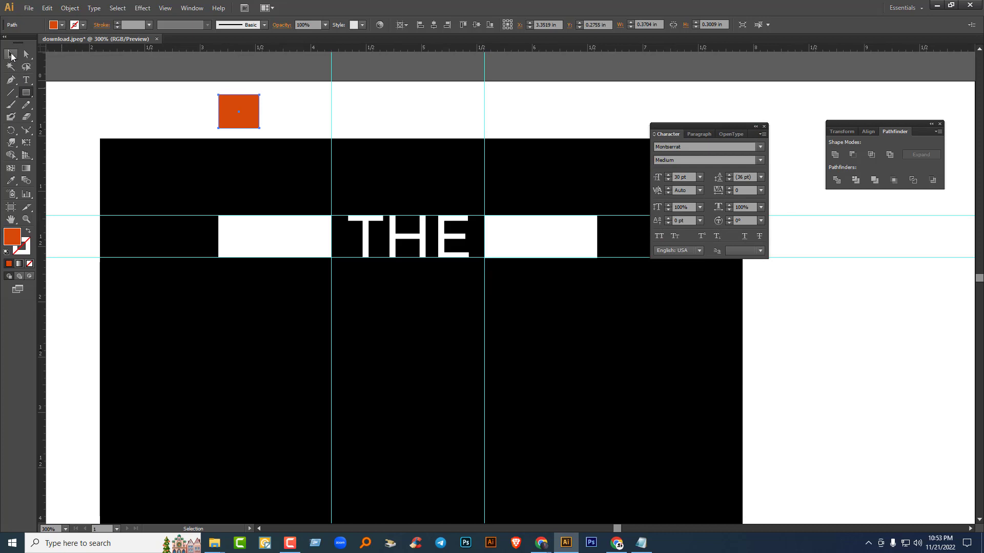
# Step: Recolour both bars beside THE with the sample rectangle's orange using the Eyedropper
pyautogui.click(283, 237)
pyautogui.keyDown('shift'); pyautogui.click(527, 237); pyautogui.keyUp('shift')
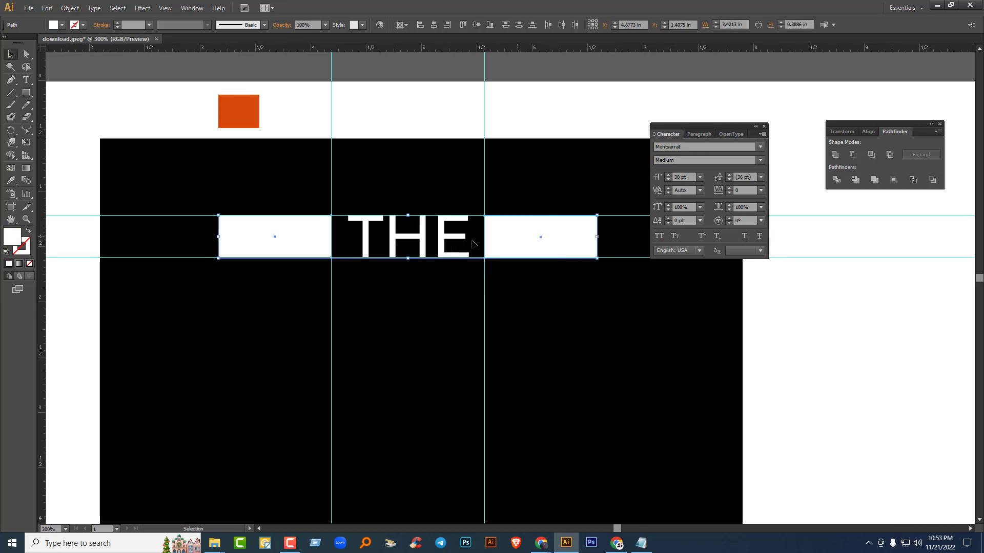
pyautogui.click(11, 181)
pyautogui.click(244, 98)
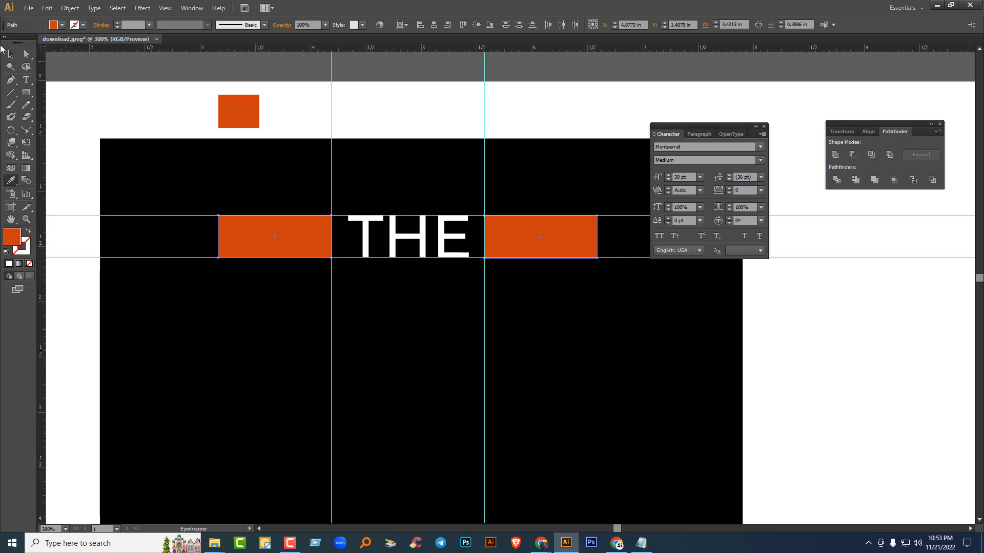
pyautogui.press('v')
pyautogui.click(183, 77)
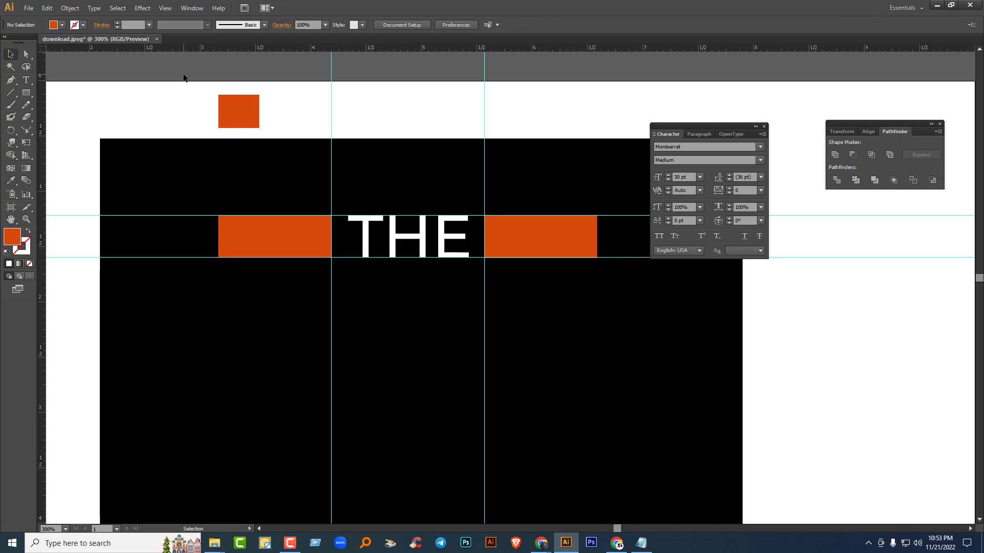
# Step: Distribute the two orange bars and THE evenly by their horizontal centers and group them
pyautogui.click(322, 240)
pyautogui.keyDown('shift'); pyautogui.click(451, 228); pyautogui.keyUp('shift')
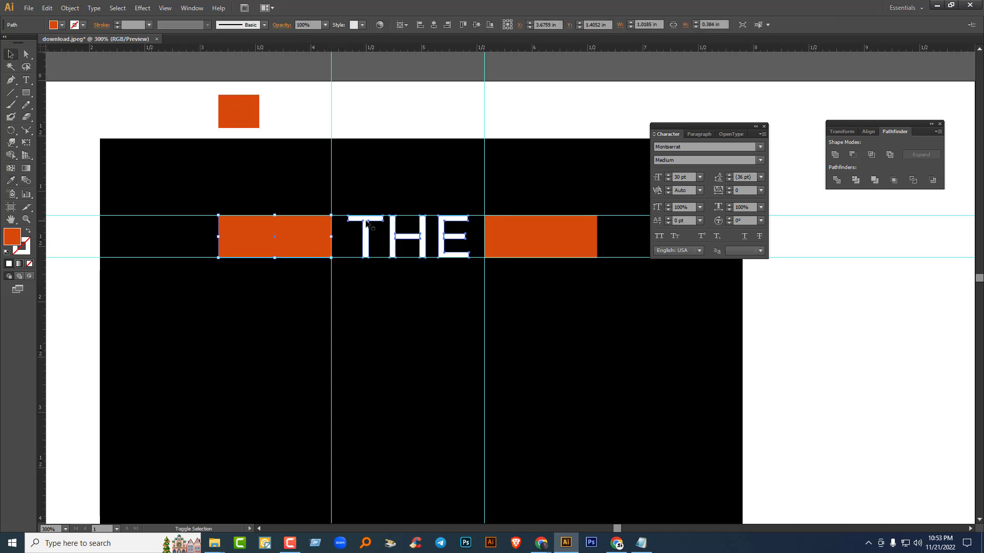
pyautogui.keyDown('shift'); pyautogui.click(515, 229); pyautogui.keyUp('shift')
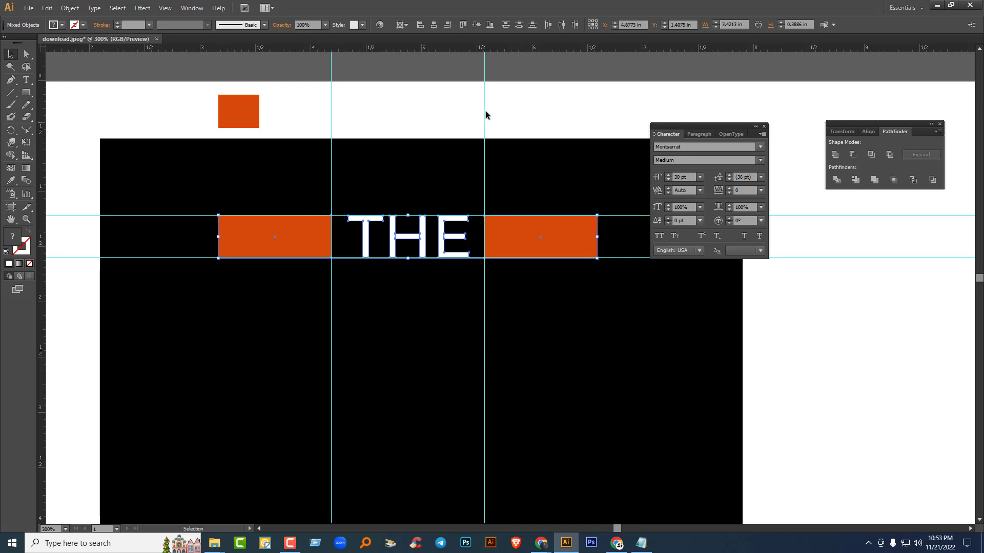
pyautogui.click(408, 27)
pyautogui.click(413, 38)
pyautogui.click(434, 25)
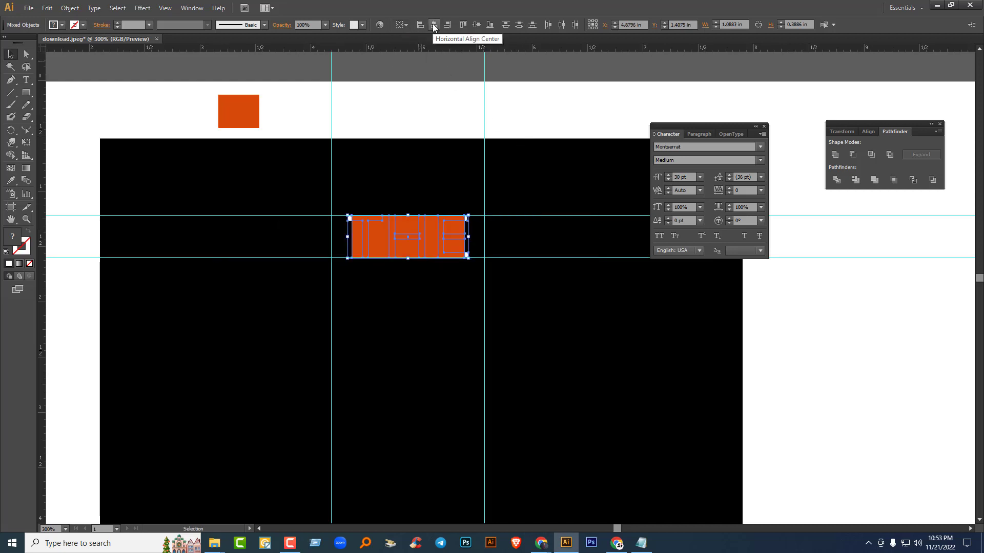
pyautogui.hotkey('ctrl', 'z')
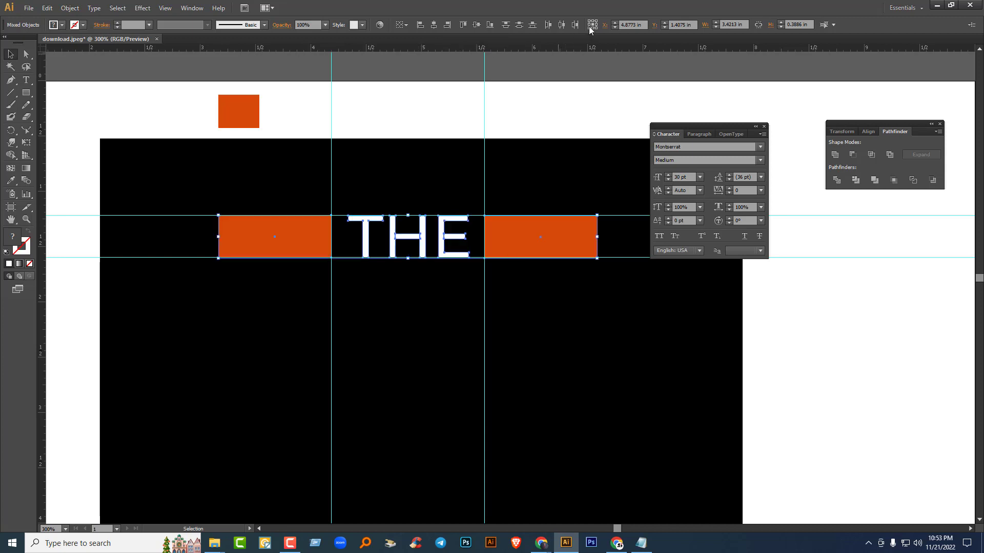
pyautogui.click(561, 24)
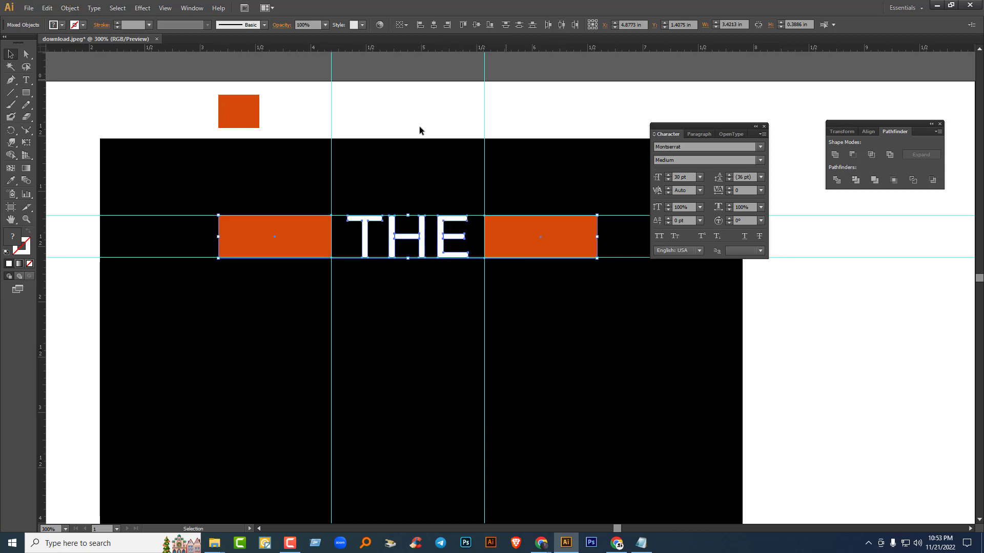
pyautogui.press('a')
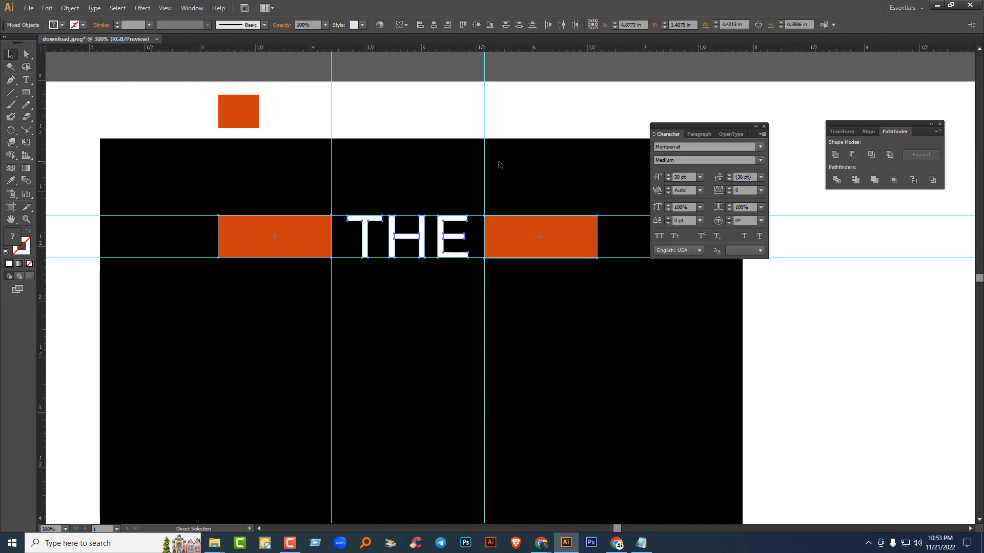
pyautogui.hotkey('ctrl', 'g')
pyautogui.press('v')
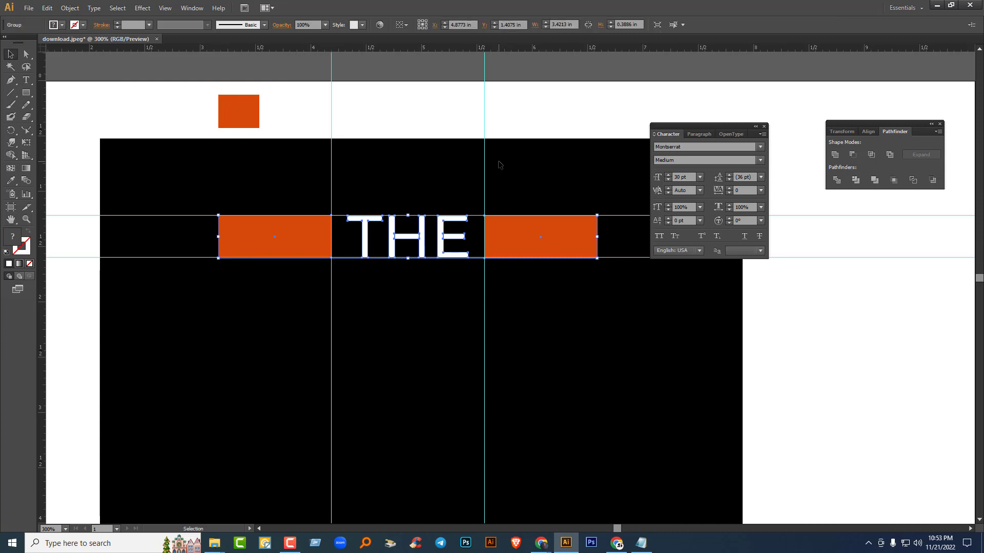
# Step: Move the two vertical guides to the outer edges of the orange bars and delete both horizontal guides
pyautogui.moveTo(331, 119); pyautogui.dragTo(218, 129)
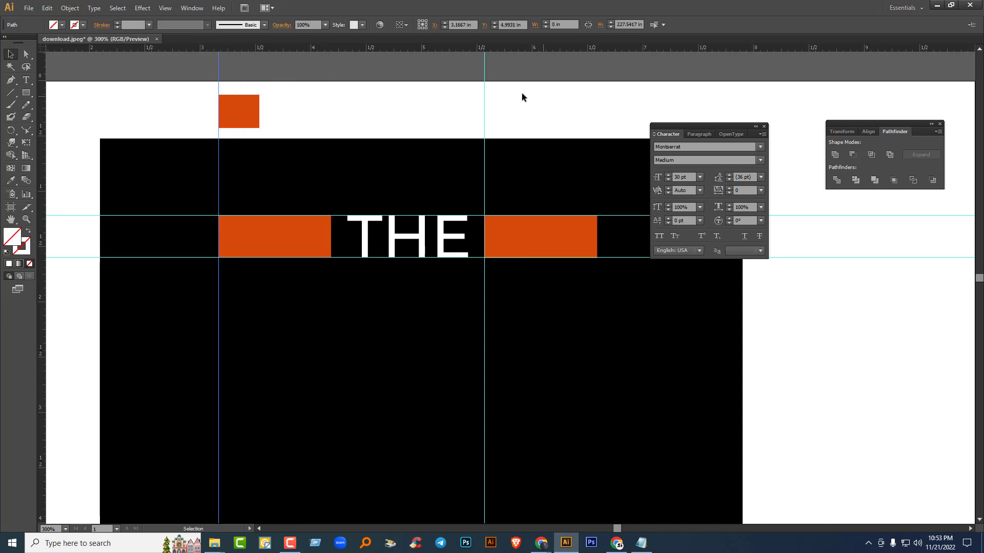
pyautogui.moveTo(482, 103); pyautogui.dragTo(598, 125)
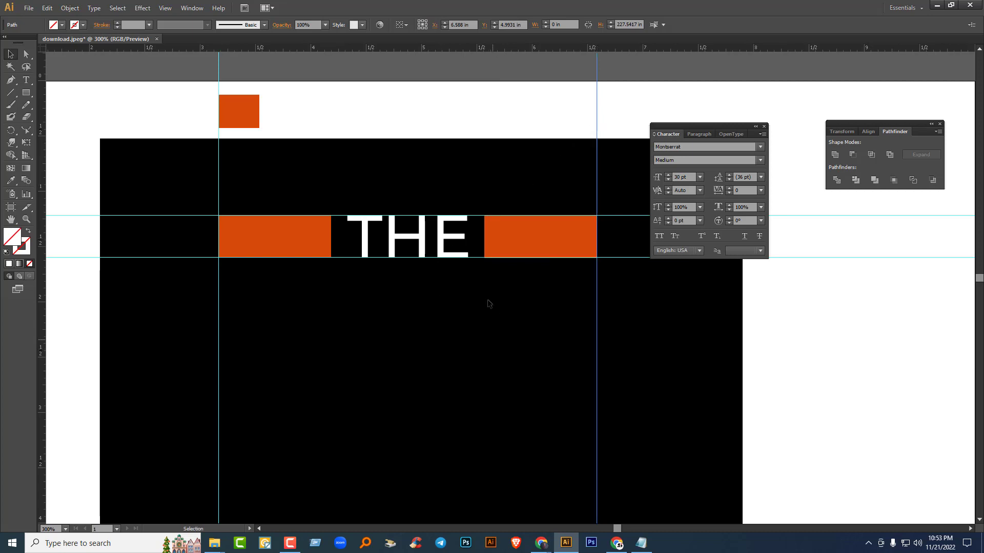
pyautogui.moveTo(422, 355); pyautogui.dragTo(408, 238)
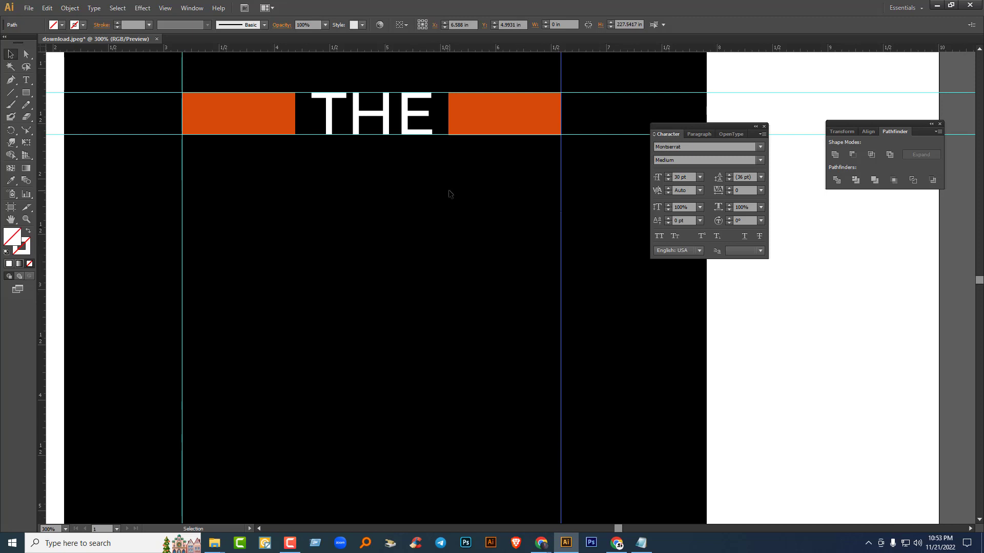
pyautogui.moveTo(443, 135); pyautogui.dragTo(434, 80)
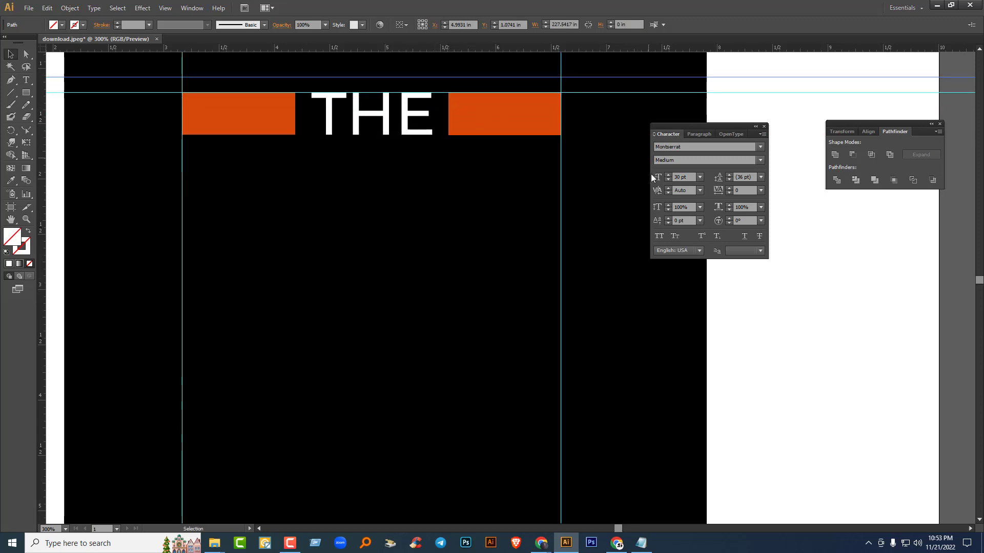
pyautogui.press('Delete')
pyautogui.click(623, 93)
pyautogui.press('Delete')
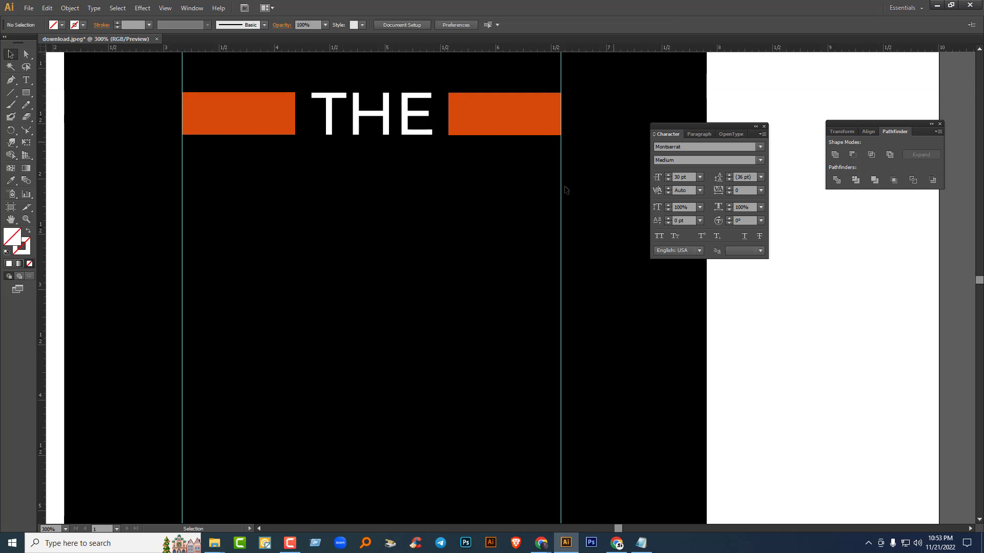
# Step: Move the WORLD text onto the black rectangle below THE and bring it to the front
pyautogui.scroll(-1, 464, 293)
pyautogui.moveTo(475, 329); pyautogui.dragTo(375, 205)
pyautogui.scroll(-1, 529, 340)
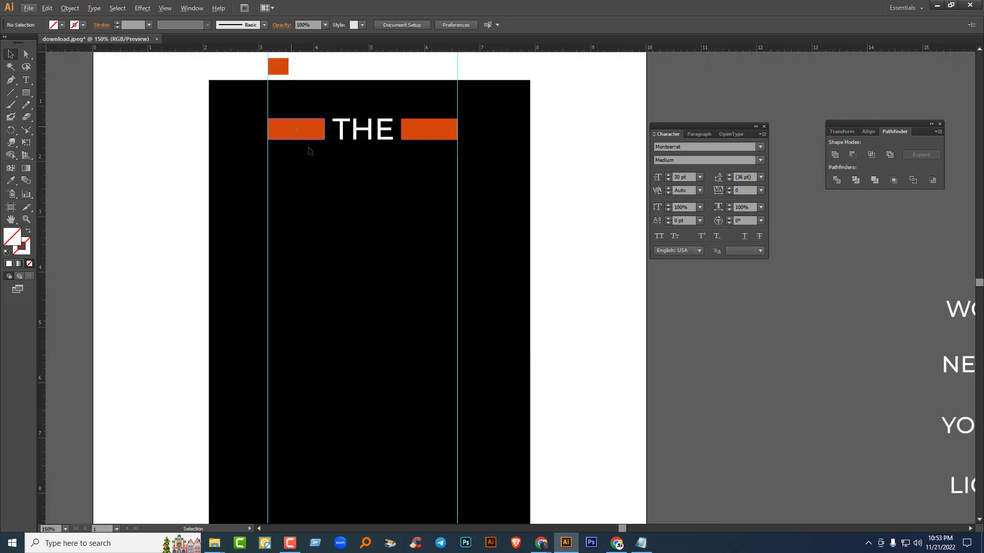
pyautogui.moveTo(960, 311); pyautogui.dragTo(331, 200)
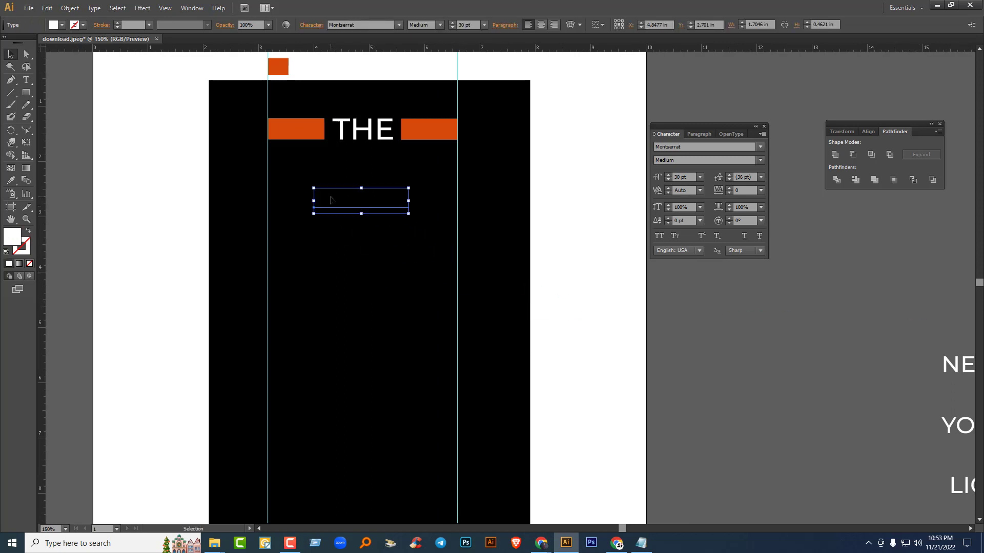
pyautogui.rightClick(367, 200)
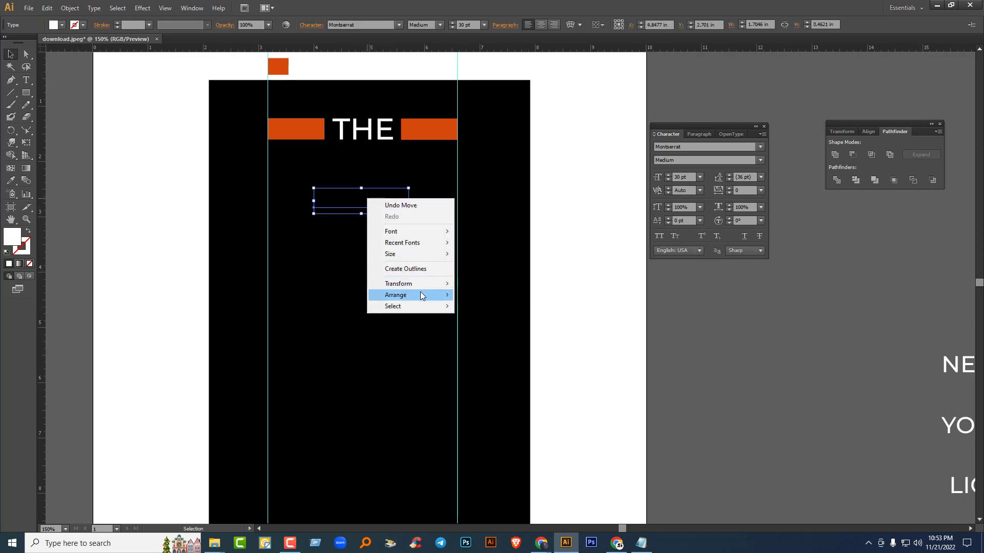
pyautogui.moveTo(432, 293)
pyautogui.click(476, 296)
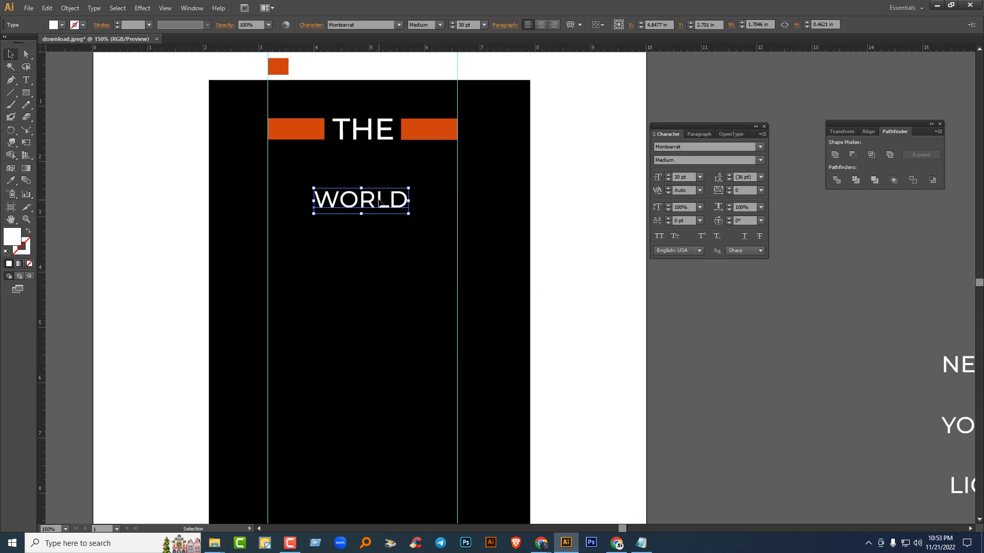
# Step: Set WORLD to Montserrat SemiBold and convert it to outlines against the left vertical guide
pyautogui.click(761, 160)
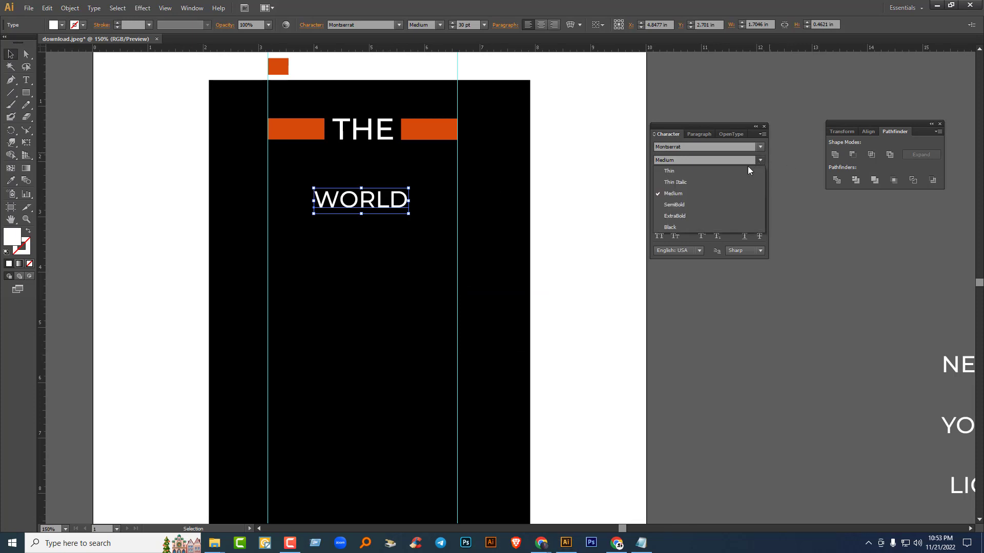
pyautogui.click(680, 206)
pyautogui.moveTo(380, 210); pyautogui.dragTo(333, 173)
pyautogui.rightClick(328, 163)
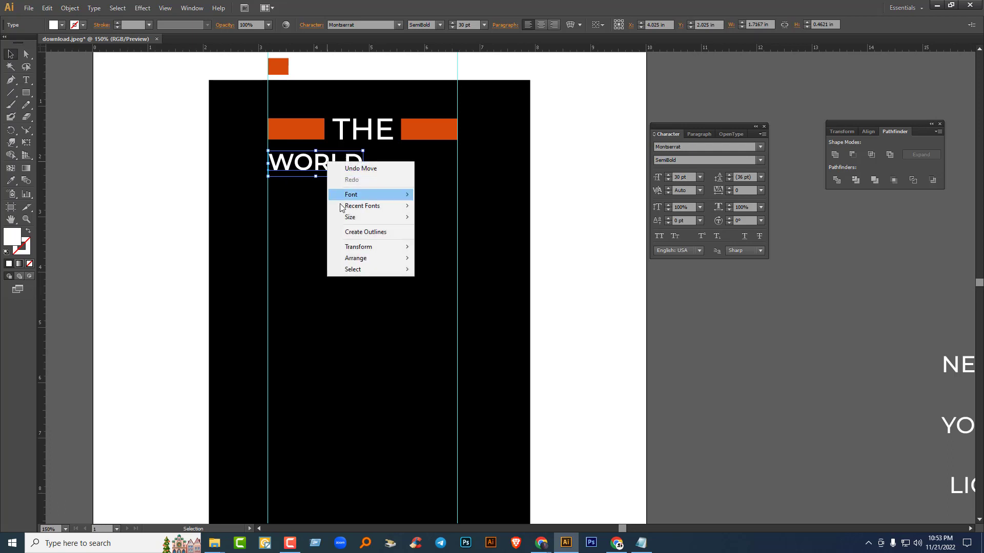
pyautogui.click(359, 232)
# Step: Place the WORLD outlines closely below THE and scale them up to span both vertical guides
pyautogui.moveTo(354, 165); pyautogui.dragTo(351, 159)
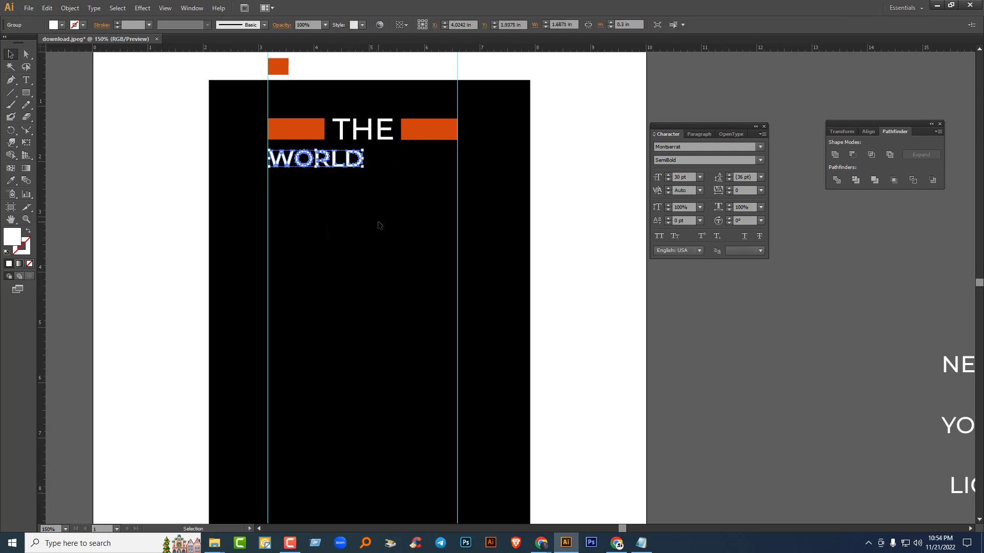
pyautogui.press('Up')
pyautogui.press('Up')
pyautogui.press('Up')
pyautogui.press('Up')
pyautogui.press('Up')
pyautogui.press('Up')
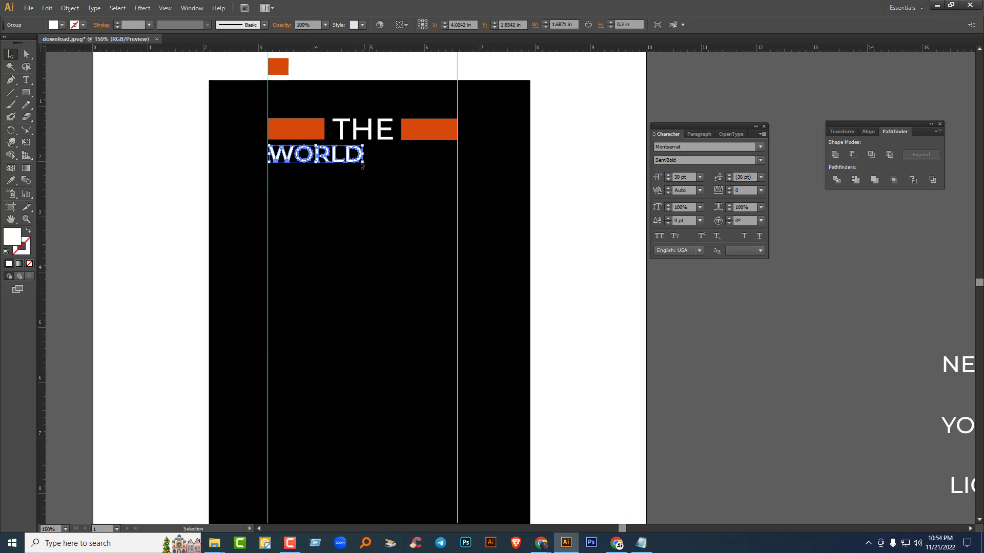
pyautogui.moveTo(363, 165); pyautogui.dragTo(458, 206)
pyautogui.click(607, 246)
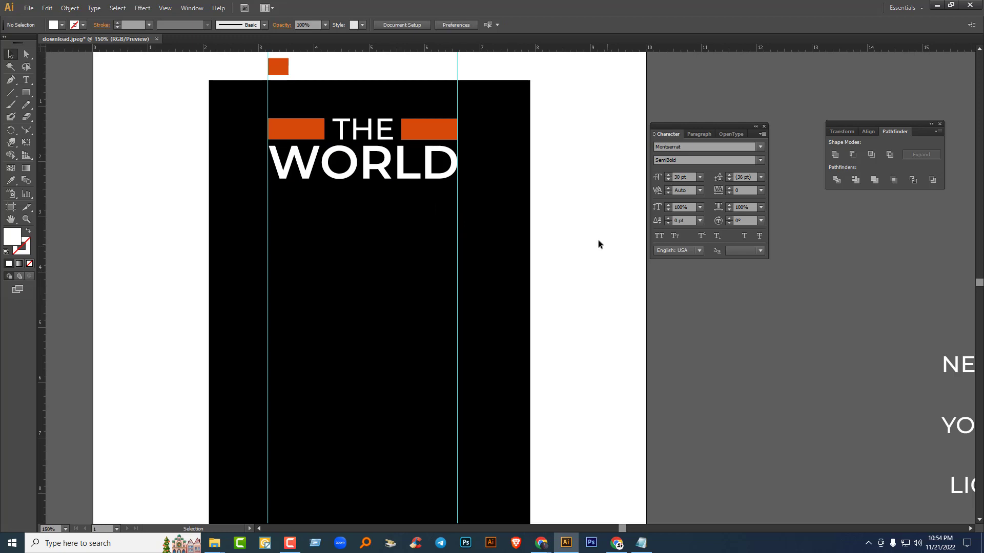
pyautogui.click(436, 178)
pyautogui.click(504, 214)
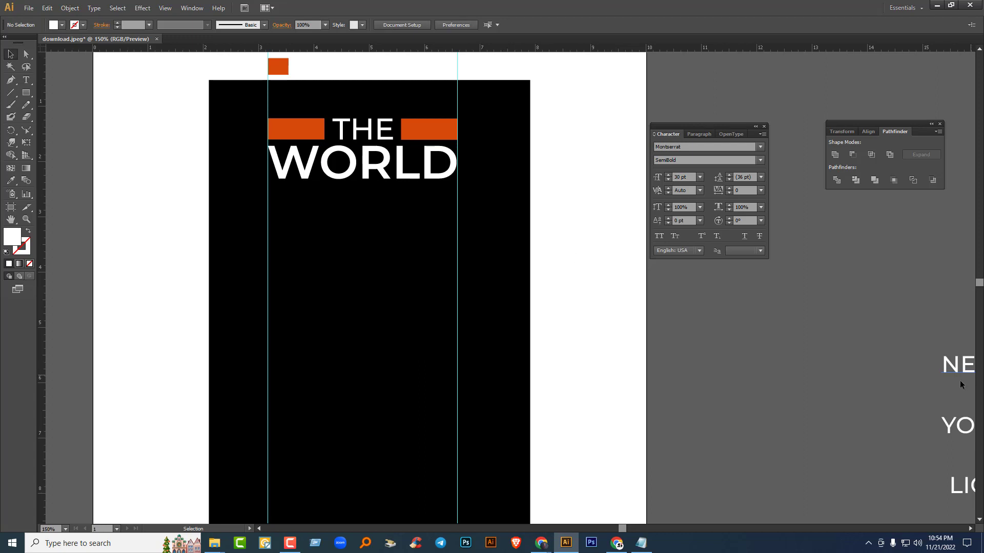
# Step: Move the NEED text onto the black rectangle below WORLD and bring it to the front
pyautogui.moveTo(953, 369); pyautogui.dragTo(410, 267)
pyautogui.rightClick(410, 266)
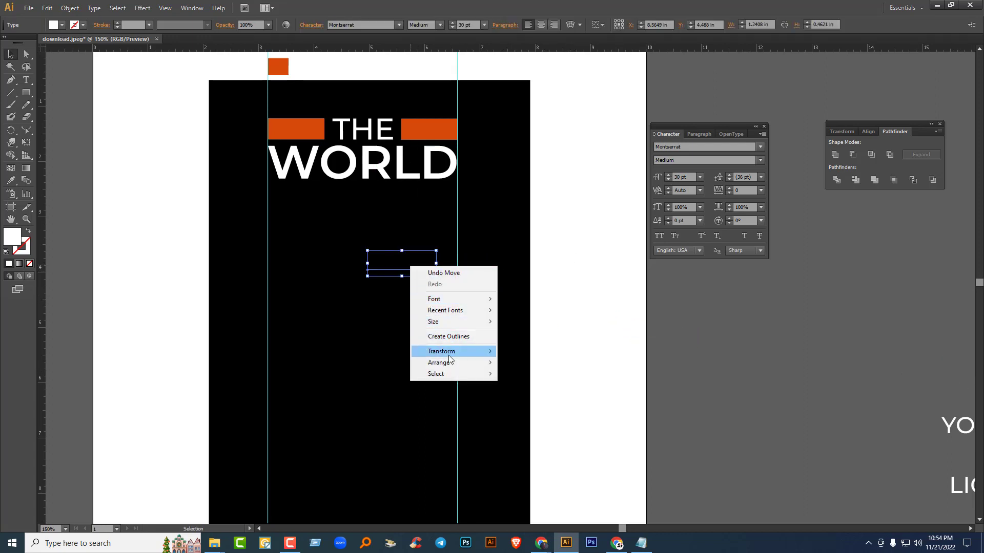
pyautogui.moveTo(451, 364)
pyautogui.click(531, 362)
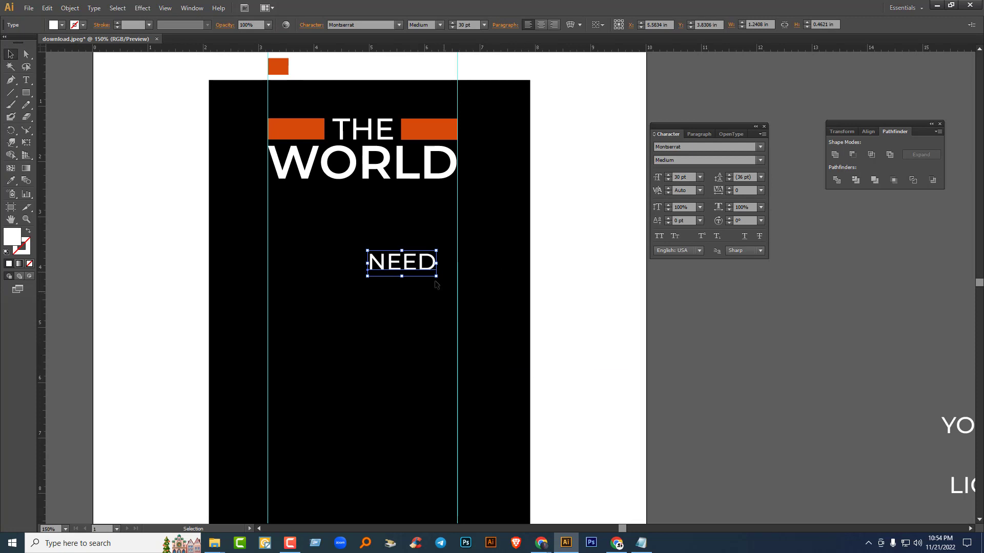
# Step: Split NEED into two text objects by shortening it to NE and making a copy below it that reads ED
pyautogui.doubleClick(410, 263)
pyautogui.moveTo(405, 260); pyautogui.dragTo(436, 263)
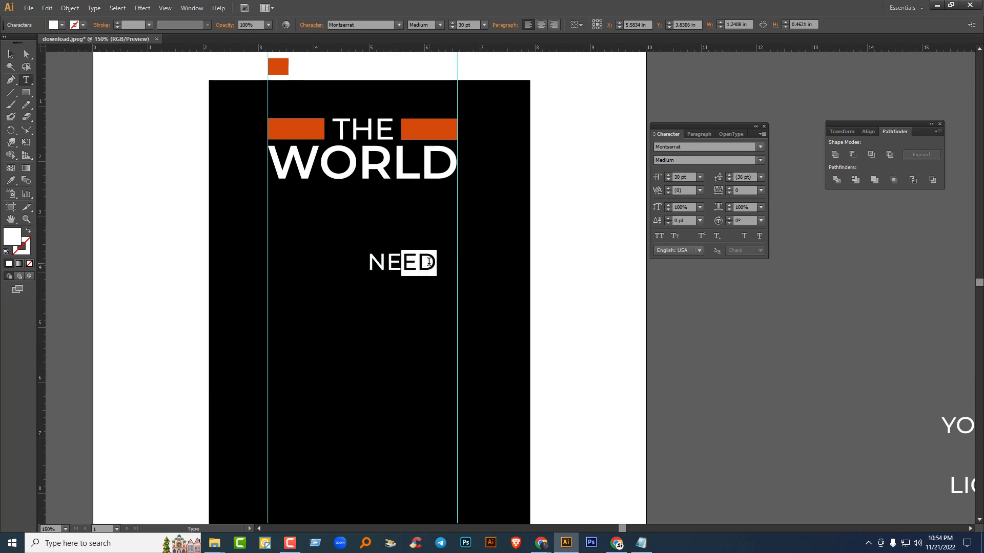
pyautogui.press('ctrl')
pyautogui.press('BackSpace')
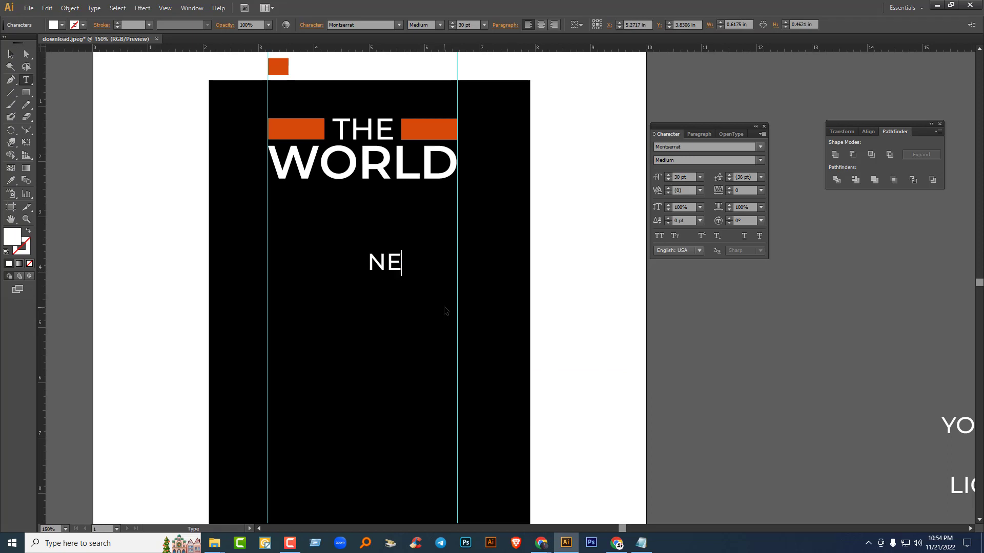
pyautogui.click(10, 55)
pyautogui.moveTo(384, 267); pyautogui.dragTo(381, 319)
pyautogui.doubleClick(388, 317)
pyautogui.hotkey('ctrl', 'a')
pyautogui.write('ED')
pyautogui.click(10, 54)
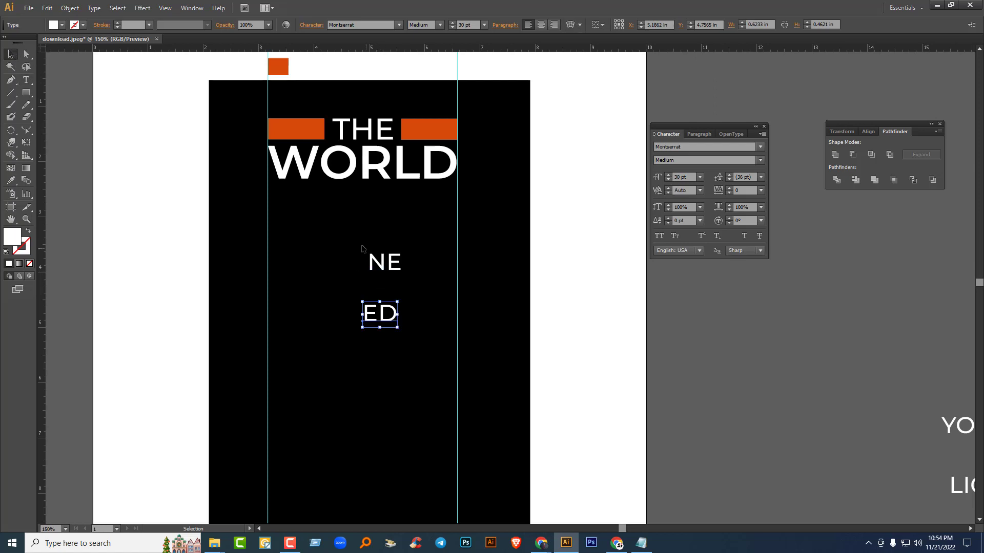
# Step: Set both the NE and ED texts to Montserrat ExtraBold
pyautogui.moveTo(361, 245); pyautogui.dragTo(413, 350)
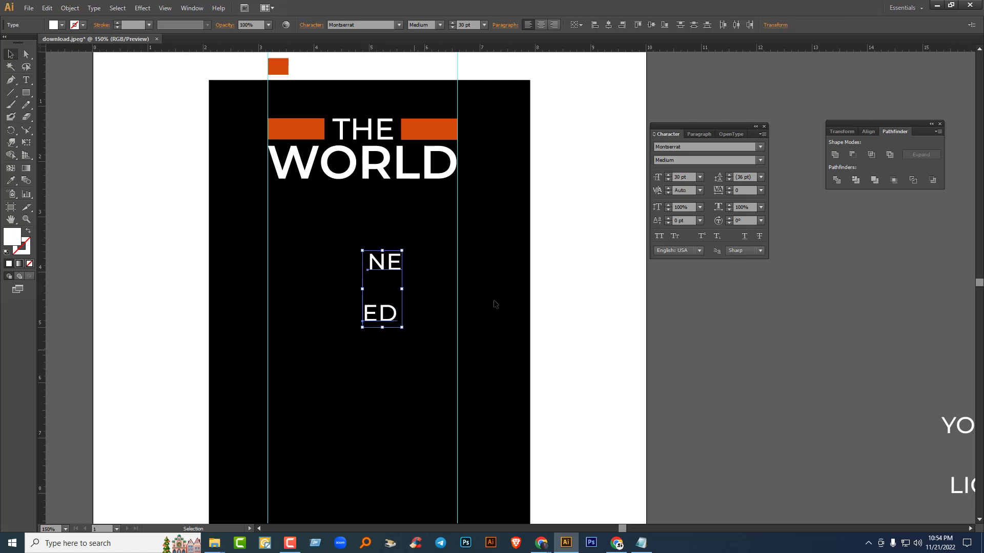
pyautogui.click(759, 161)
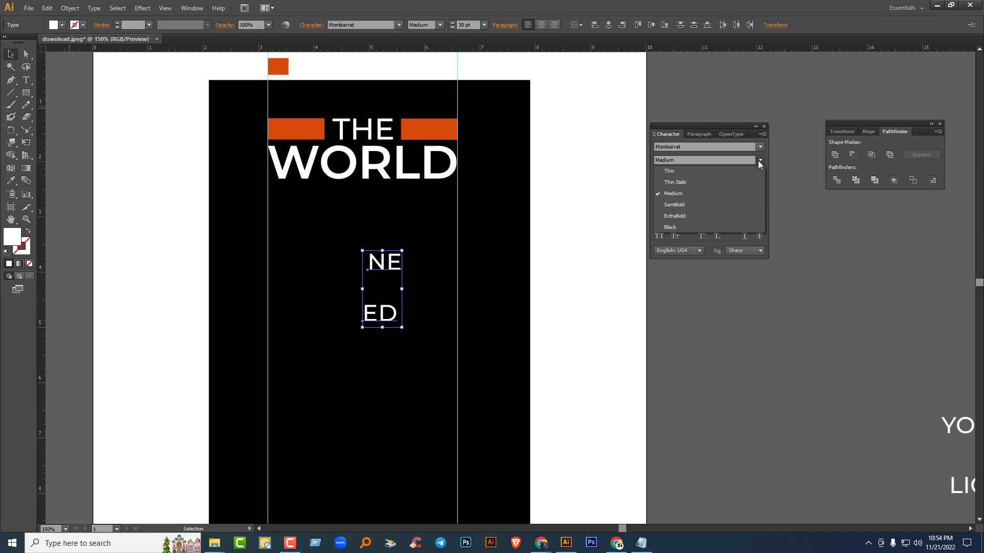
pyautogui.click(678, 216)
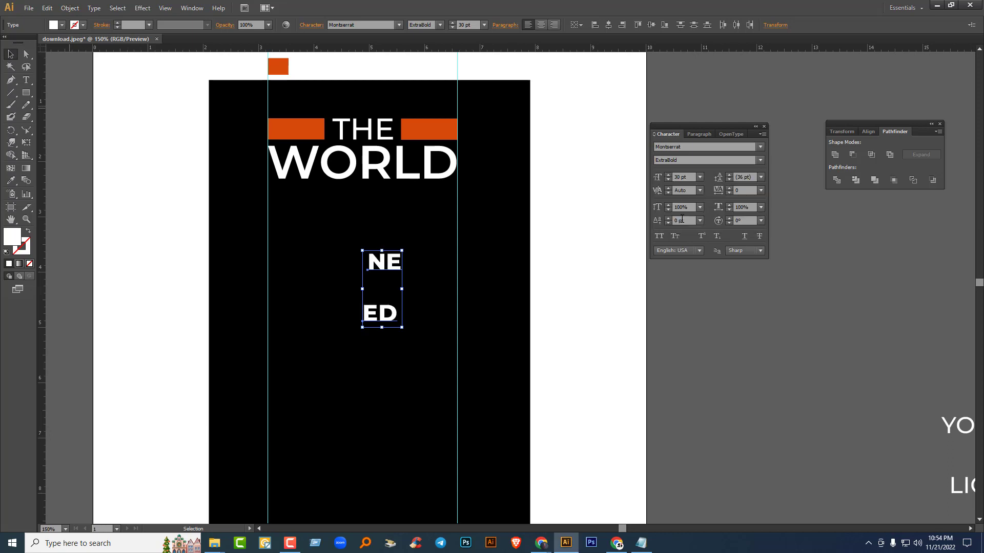
# Step: Enlarge NE to about 180.89 pt so it spans the vertical guides and nudge it up closely below WORLD
pyautogui.click(394, 270)
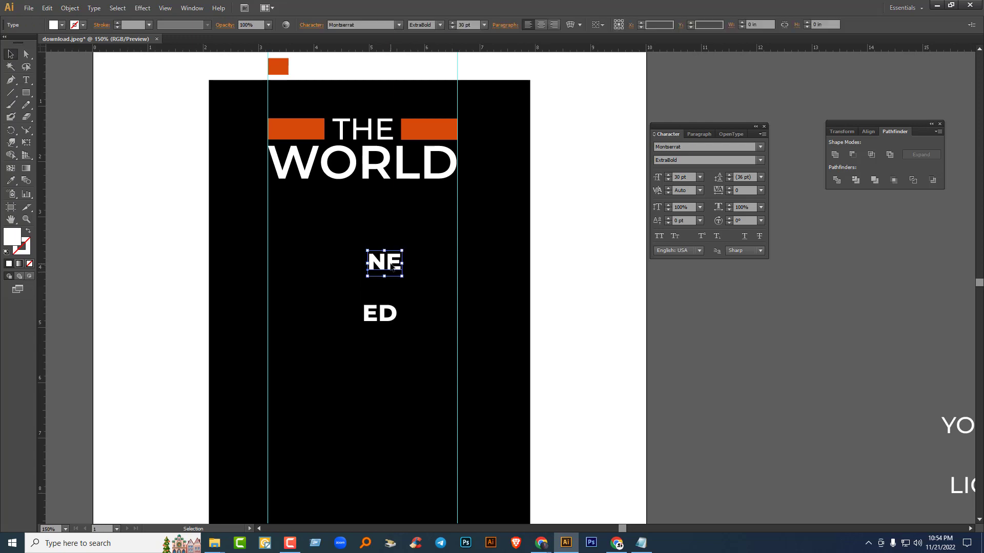
pyautogui.moveTo(394, 267); pyautogui.dragTo(466, 335)
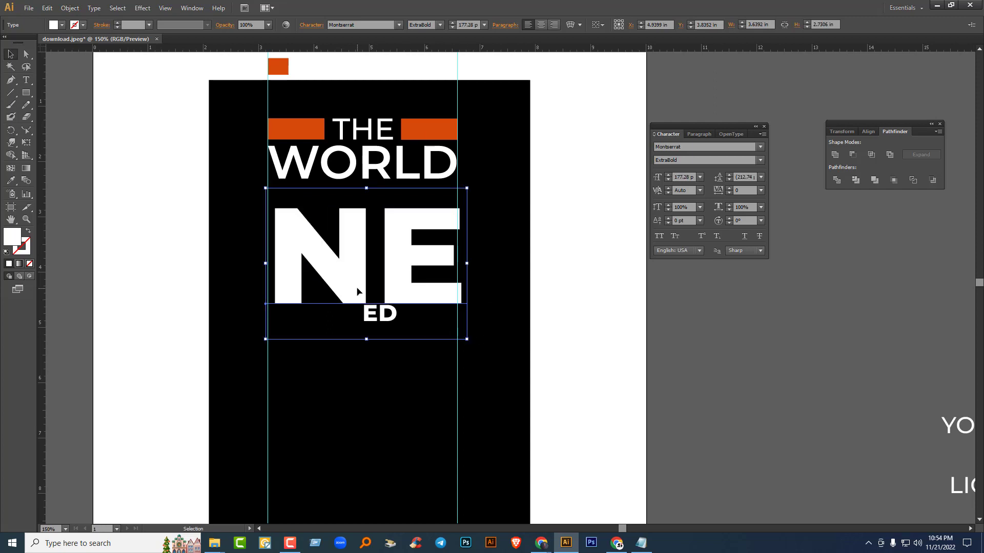
pyautogui.moveTo(340, 287); pyautogui.dragTo(334, 274)
pyautogui.moveTo(461, 325); pyautogui.dragTo(464, 331)
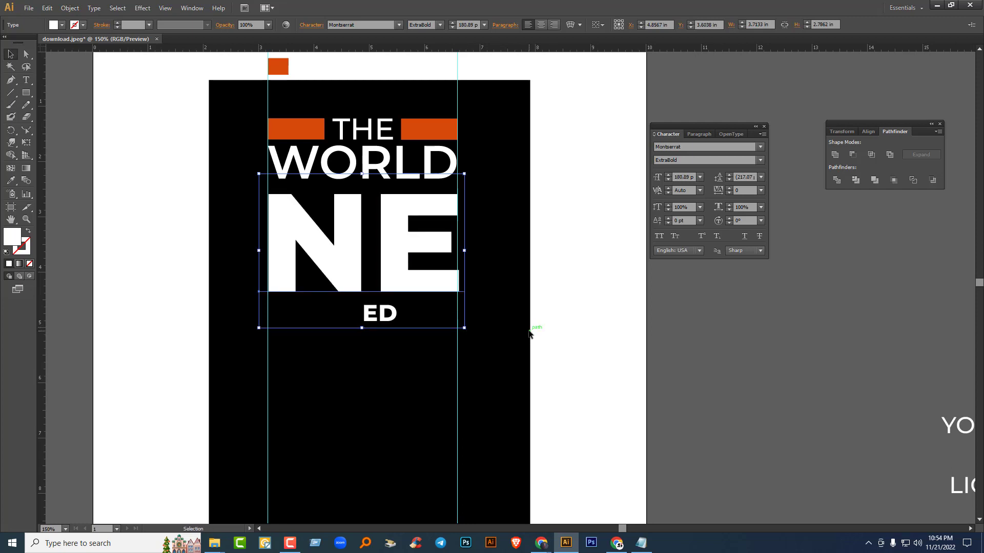
pyautogui.press('Up')
pyautogui.press('Up')
pyautogui.press('Up')
pyautogui.press('Up')
pyautogui.press('Up')
pyautogui.press('Up')
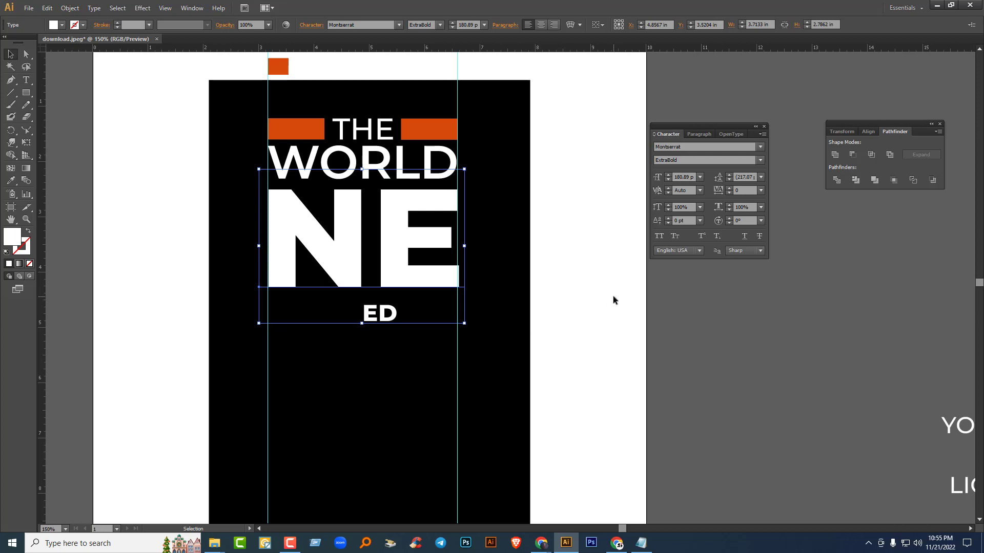
# Step: Try removing the fill from the N in the live NE text and giving it a white (ffffff) stroke
pyautogui.doubleClick(348, 241)
pyautogui.moveTo(360, 233); pyautogui.dragTo(282, 227)
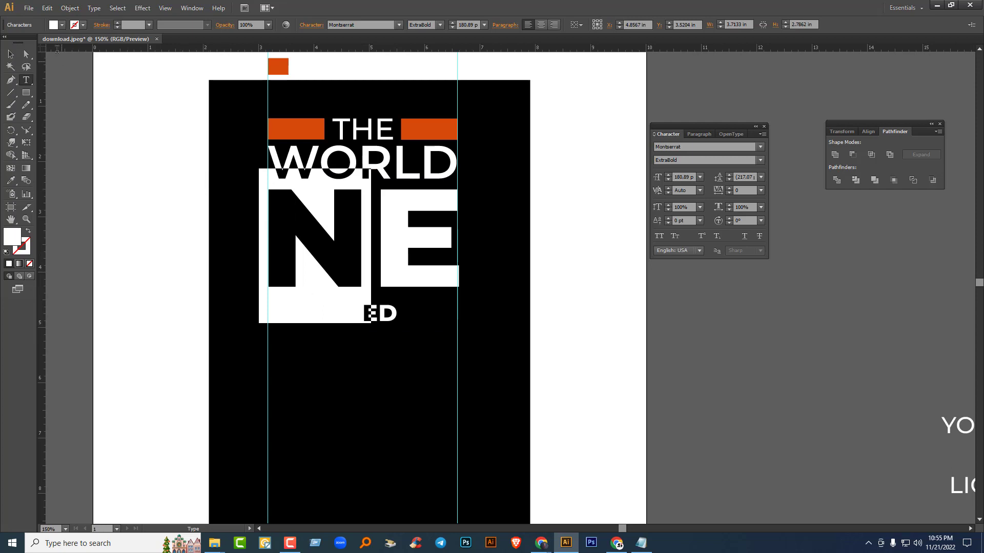
pyautogui.click(62, 24)
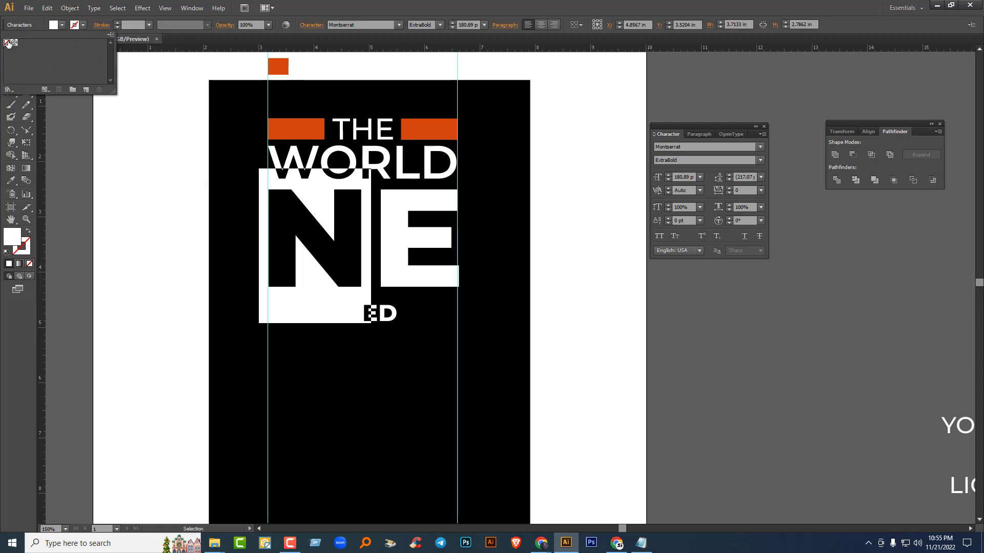
pyautogui.click(8, 43)
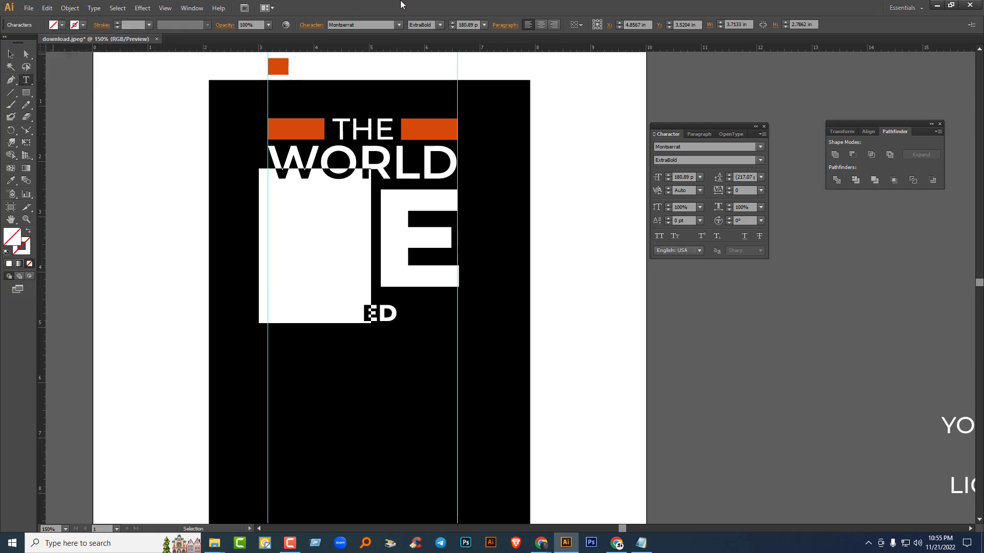
pyautogui.doubleClick(23, 248)
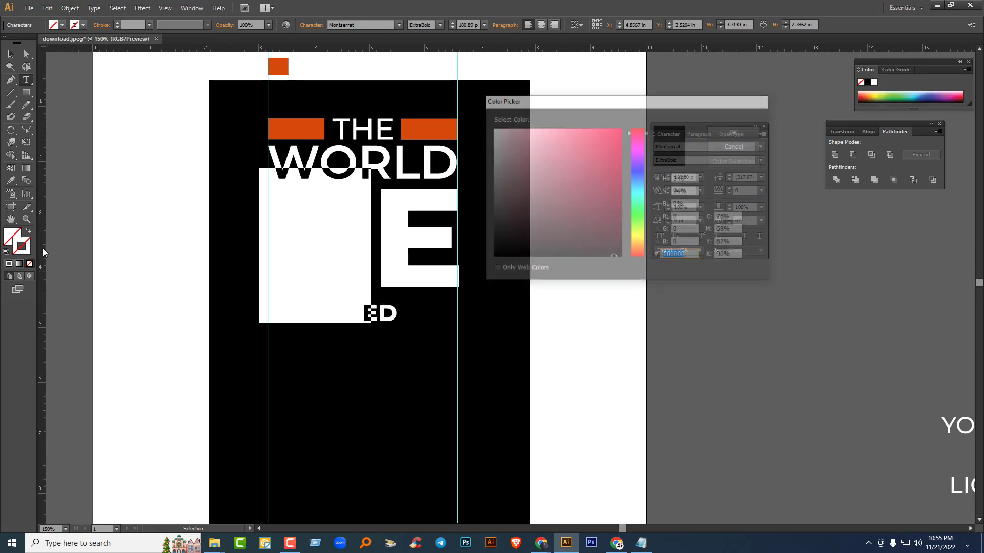
pyautogui.moveTo(530, 172); pyautogui.dragTo(481, 120)
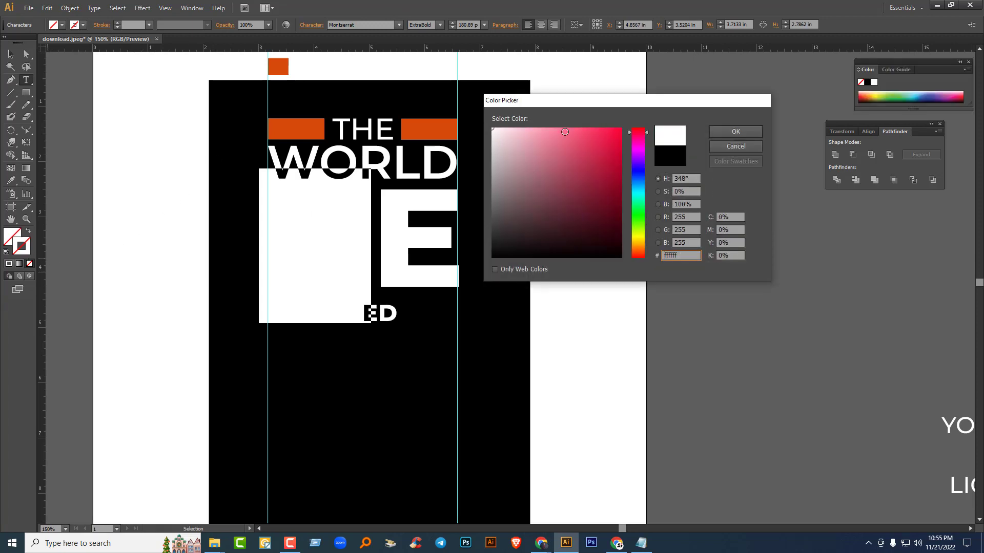
pyautogui.click(746, 131)
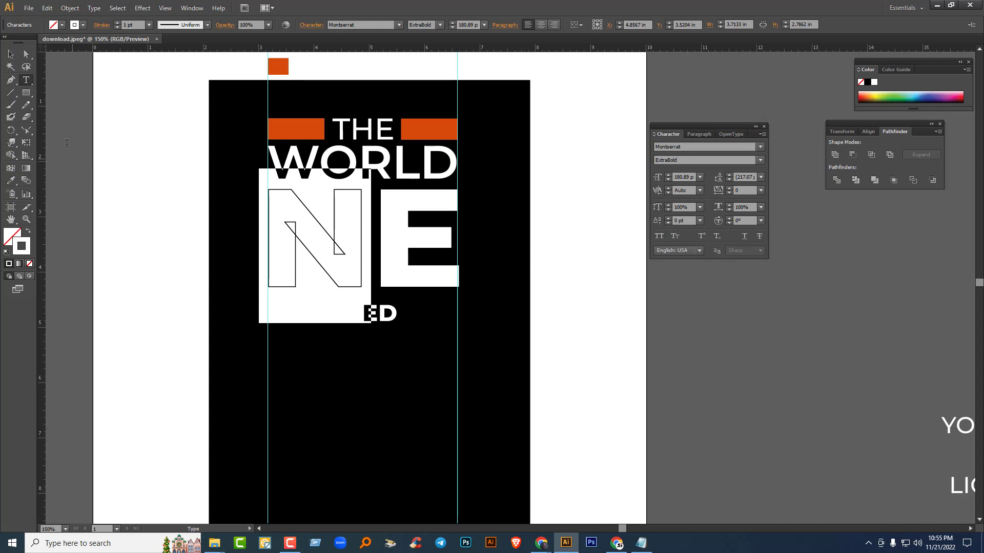
pyautogui.press('Escape')
pyautogui.click(85, 167)
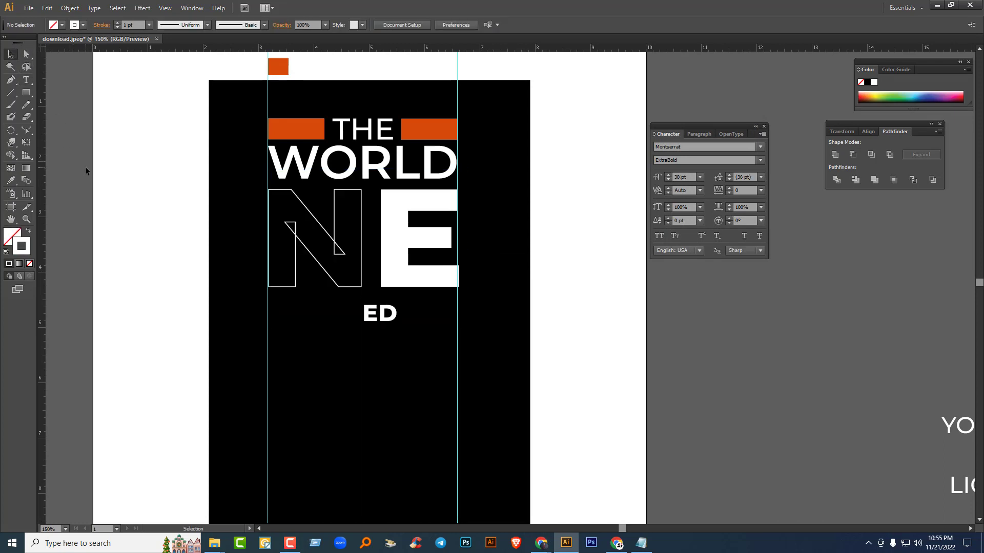
# Step: Undo the fill and stroke changes made to the N in the live text
pyautogui.click(342, 256)
pyautogui.press('Delete')
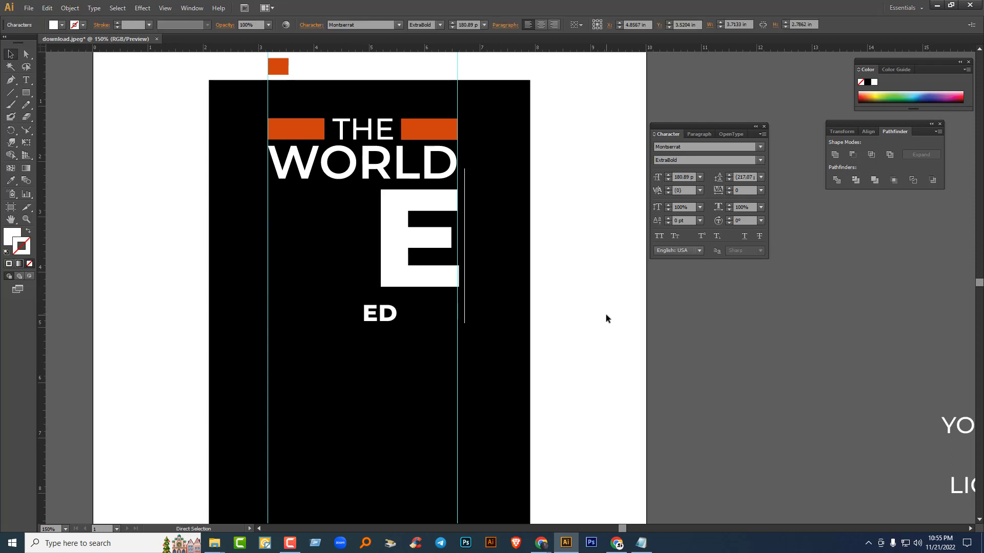
pyautogui.hotkey('ctrl', 'z')
# Step: Convert the NE text to outlines
pyautogui.click(431, 286)
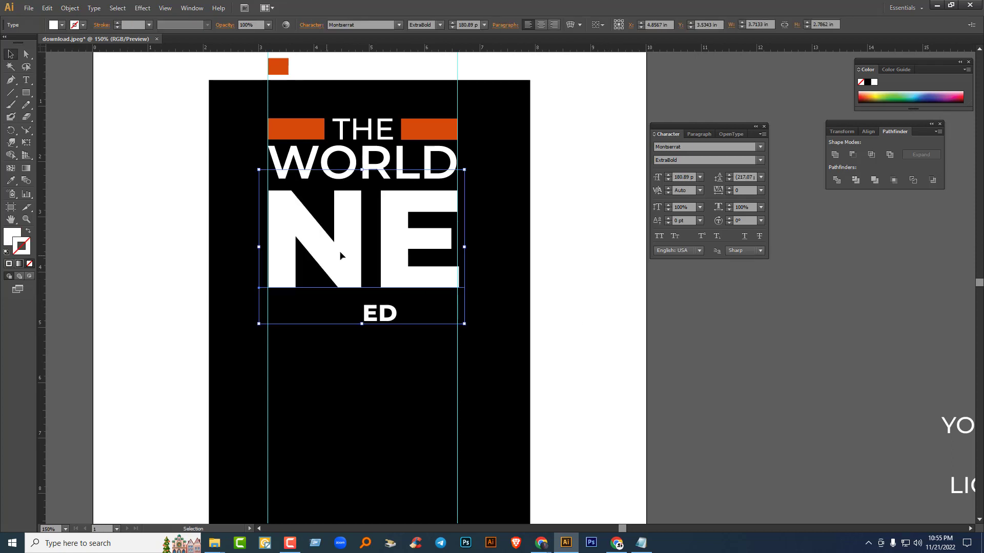
pyautogui.rightClick(340, 254)
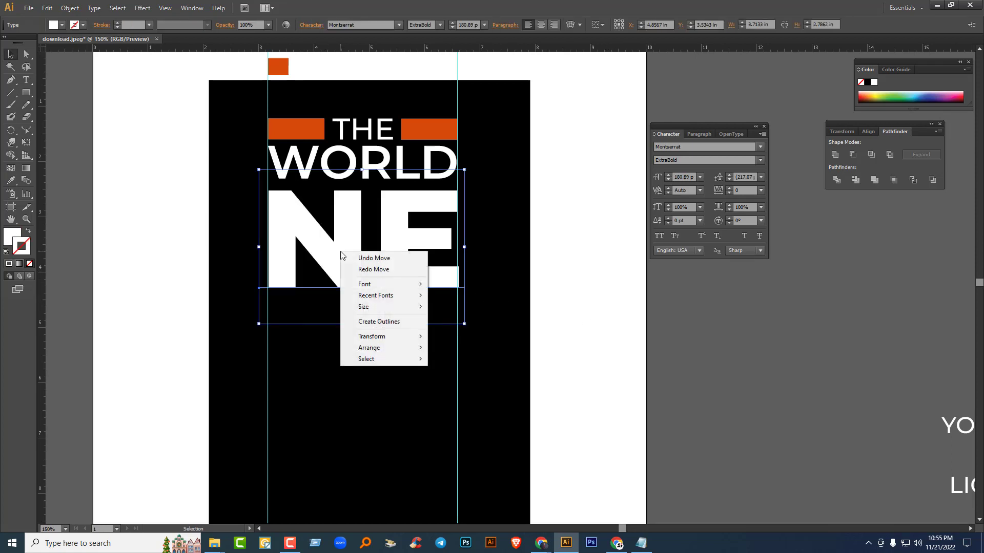
pyautogui.click(371, 323)
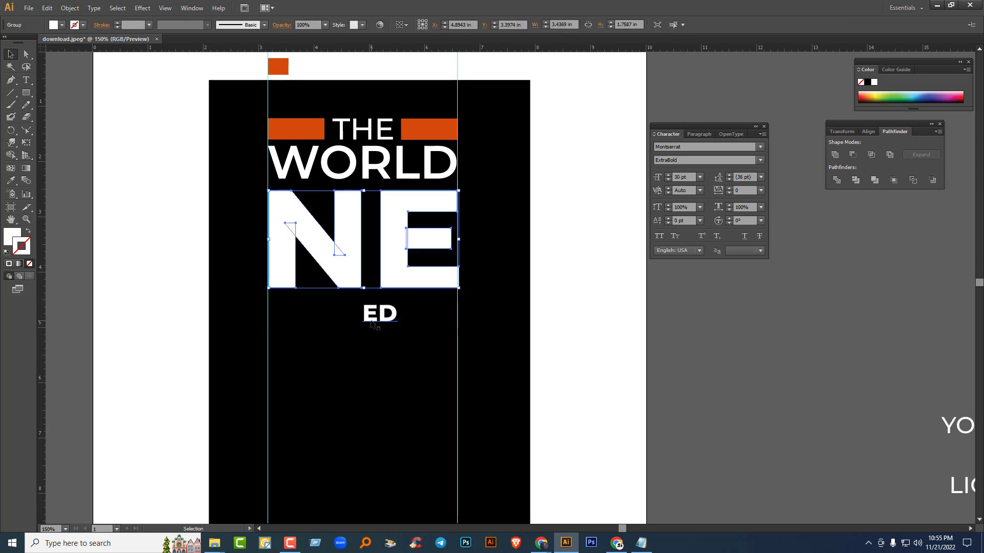
pyautogui.click(69, 9)
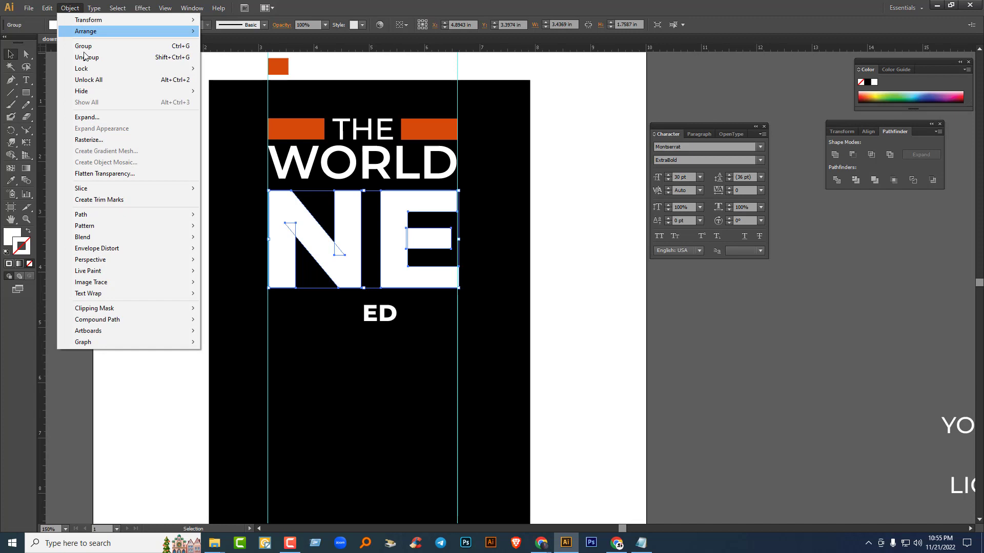
pyautogui.click(95, 120)
pyautogui.click(70, 8)
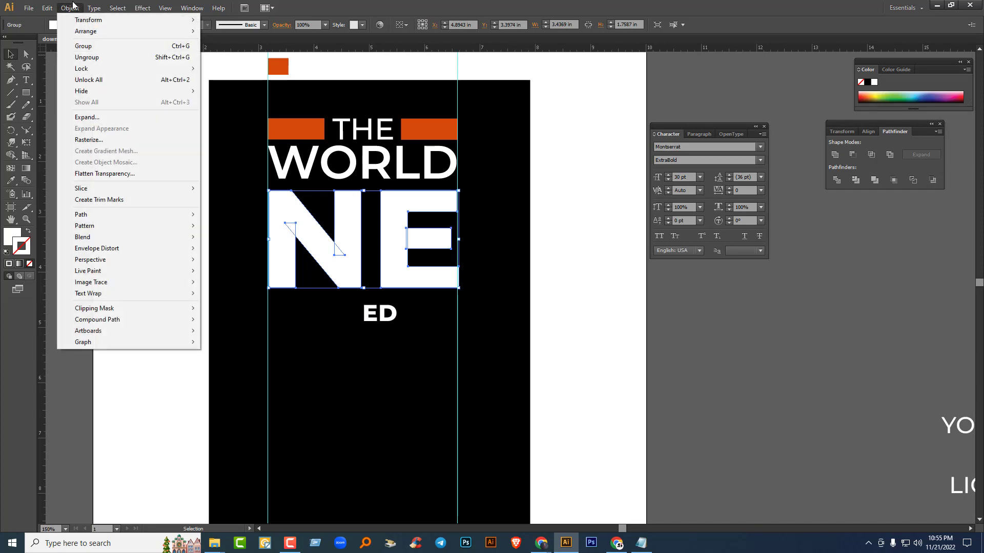
pyautogui.click(117, 8)
pyautogui.click(638, 314)
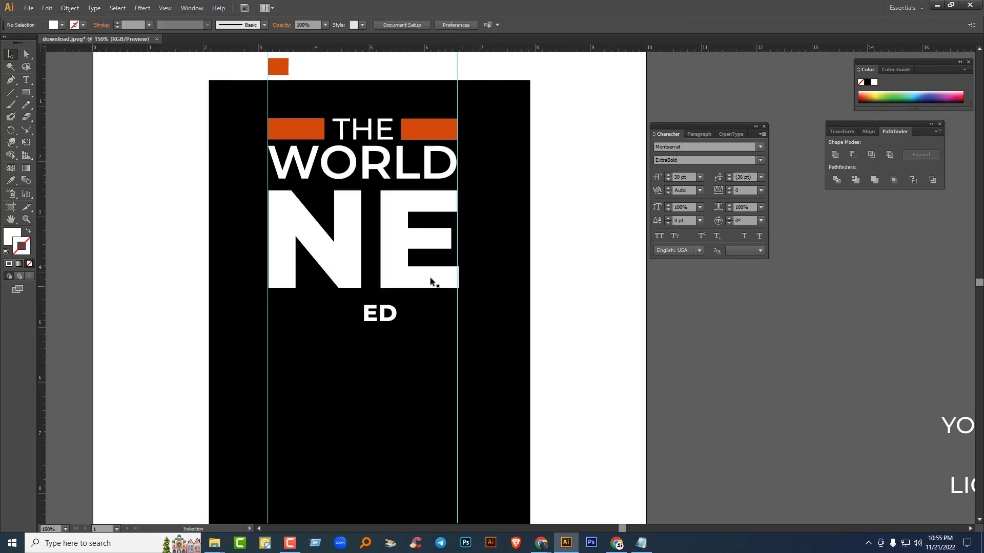
# Step: Ungroup the outlined NE so the N and the E are separate shapes
pyautogui.click(340, 216)
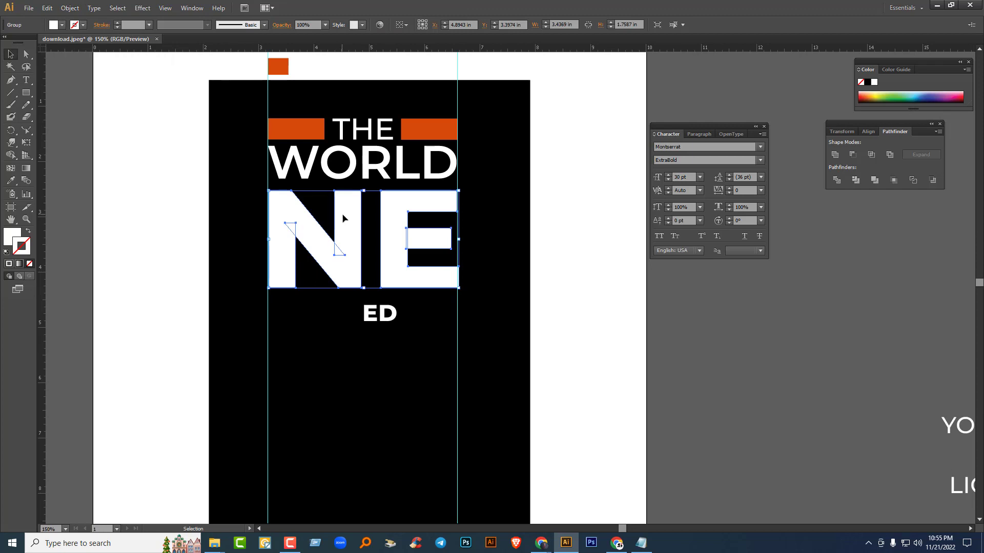
pyautogui.rightClick(343, 219)
pyautogui.click(377, 274)
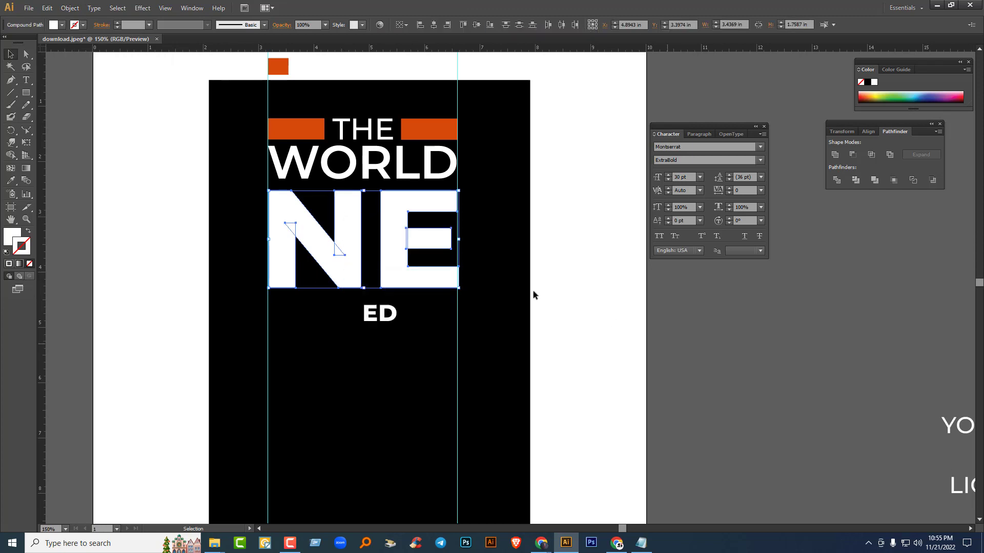
pyautogui.click(534, 292)
# Step: Remove the fill from the outlined N and give it a white 1 pt stroke
pyautogui.click(348, 229)
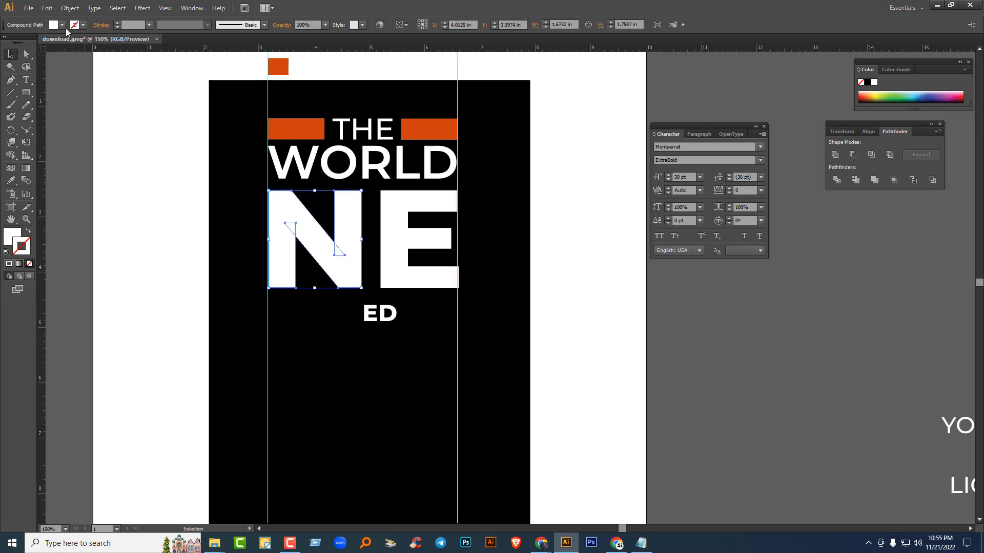
pyautogui.click(62, 25)
pyautogui.click(7, 43)
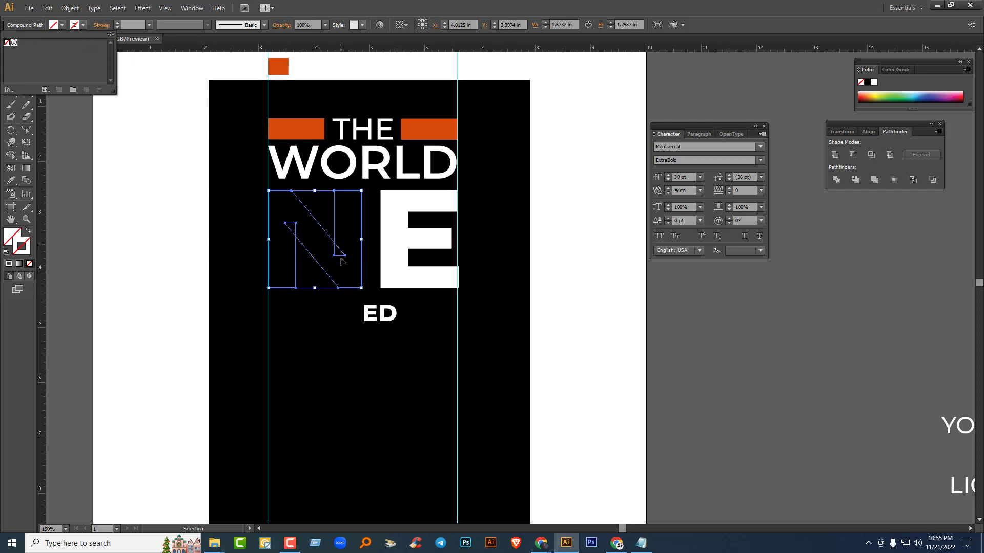
pyautogui.click(531, 4)
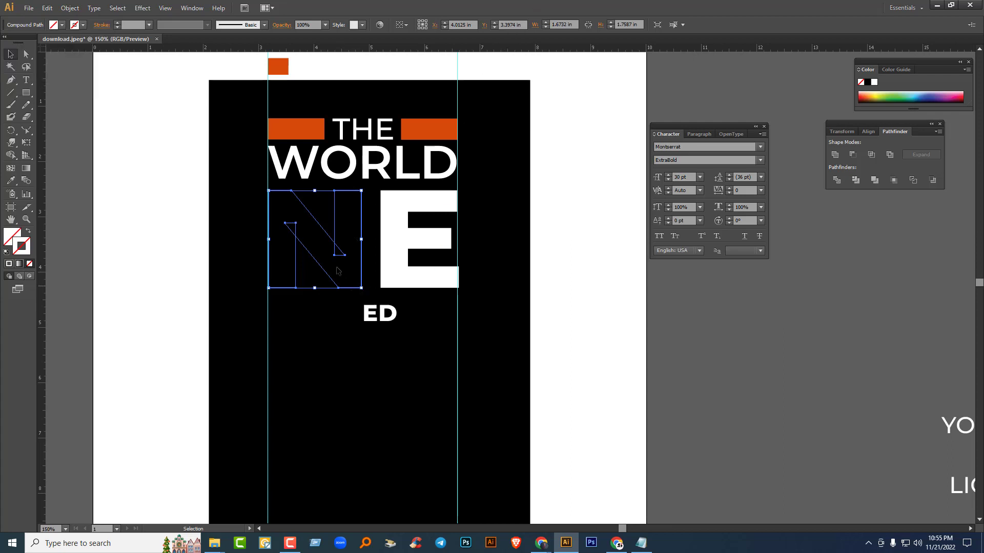
pyautogui.doubleClick(23, 255)
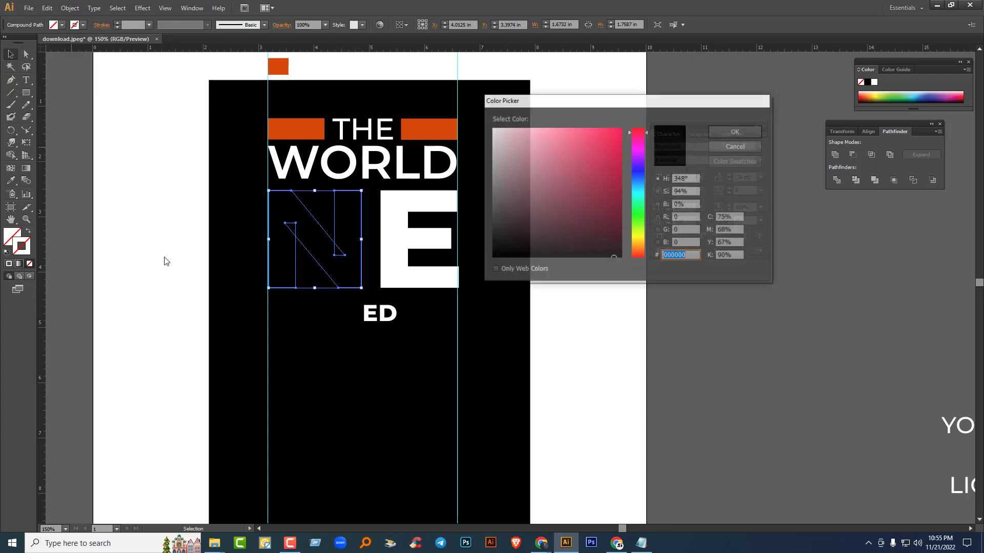
pyautogui.click(735, 131)
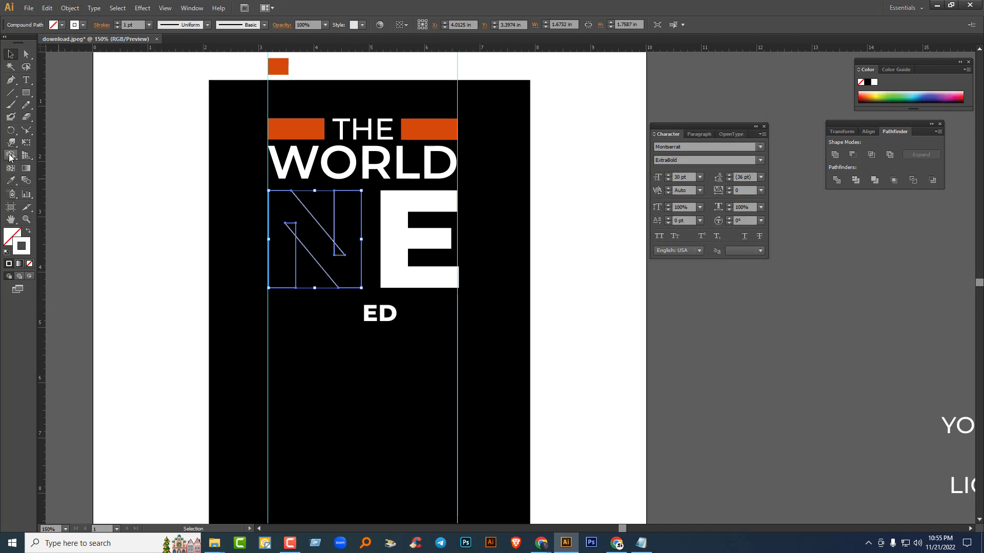
# Step: Use the Shape Builder tool to clear the overlapping triangle where the N's left stem meets the diagonal
pyautogui.moveTo(11, 155); pyautogui.dragTo(51, 152)
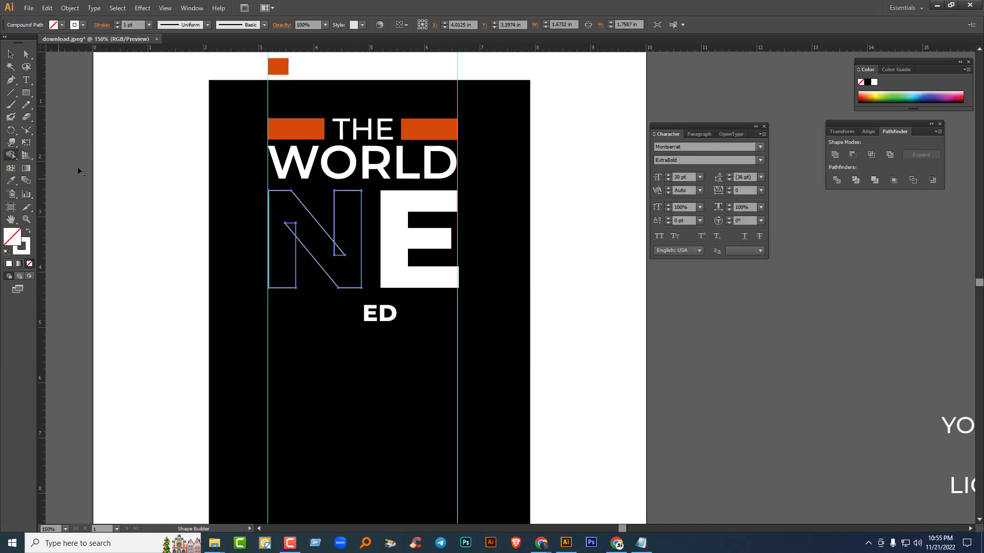
pyautogui.click(340, 255)
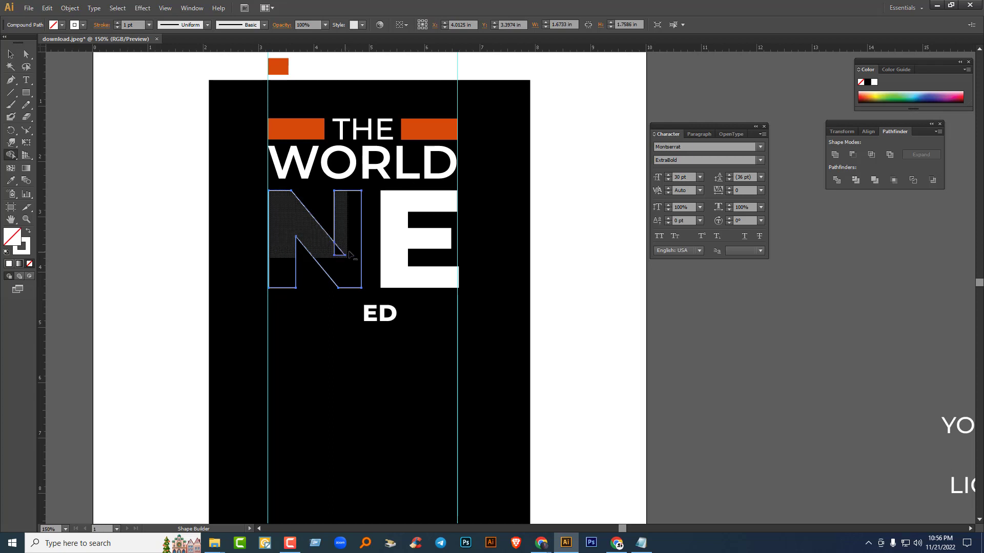
pyautogui.moveTo(339, 254); pyautogui.dragTo(336, 264)
pyautogui.hotkey('ctrl', 'z')
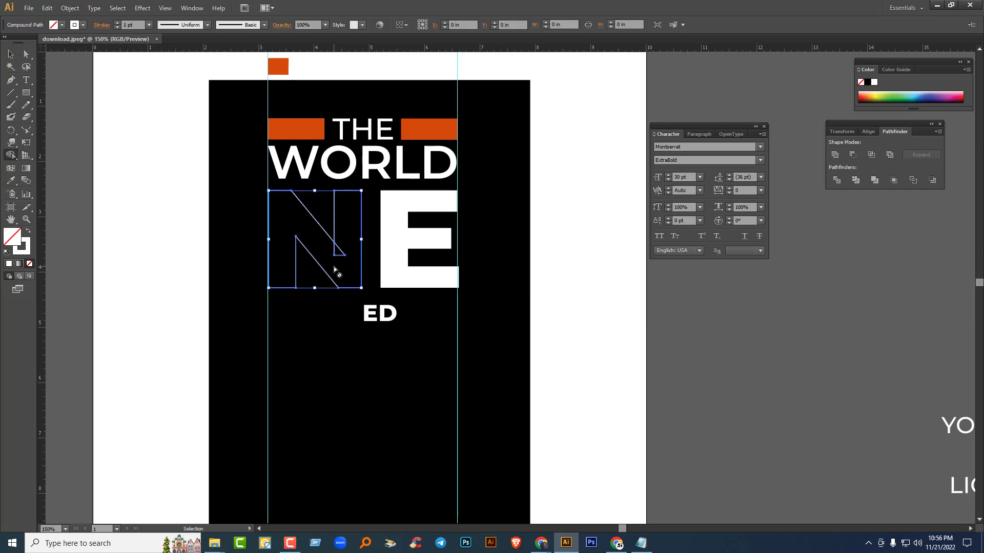
# Step: Try to erase the remaining overlapping triangle at the N's right stem with the Eraser tool
pyautogui.scroll(3, 512, 385)
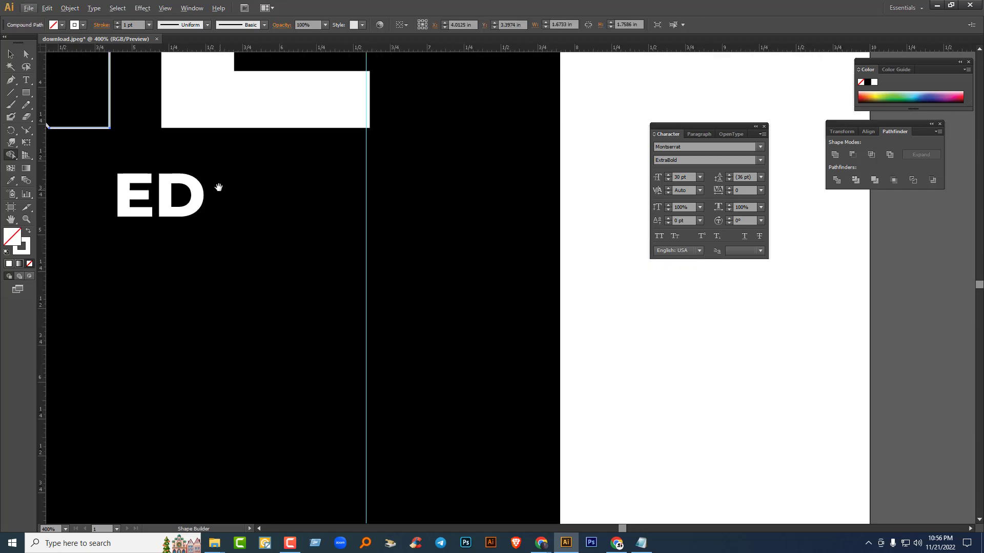
pyautogui.moveTo(217, 189); pyautogui.dragTo(637, 490)
pyautogui.click(481, 339)
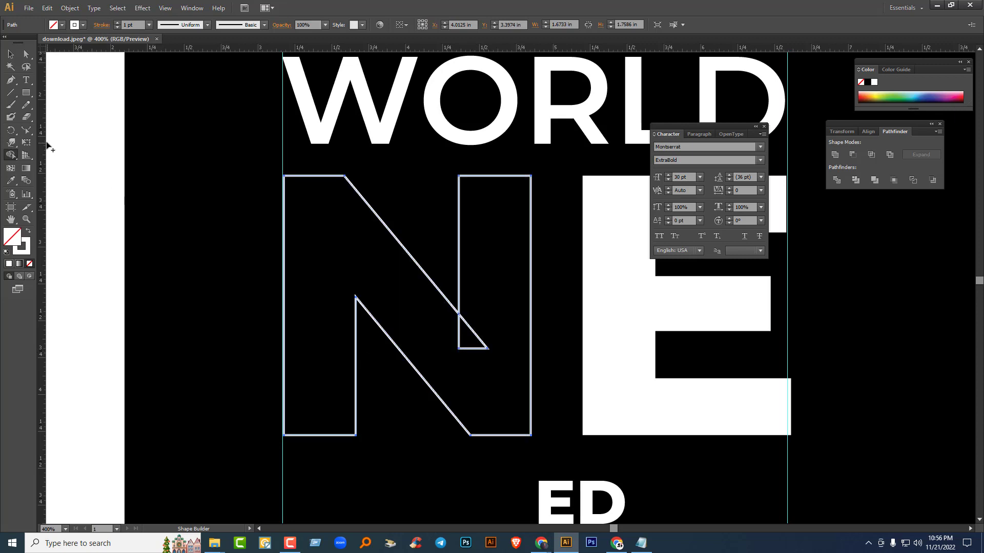
pyautogui.click(27, 117)
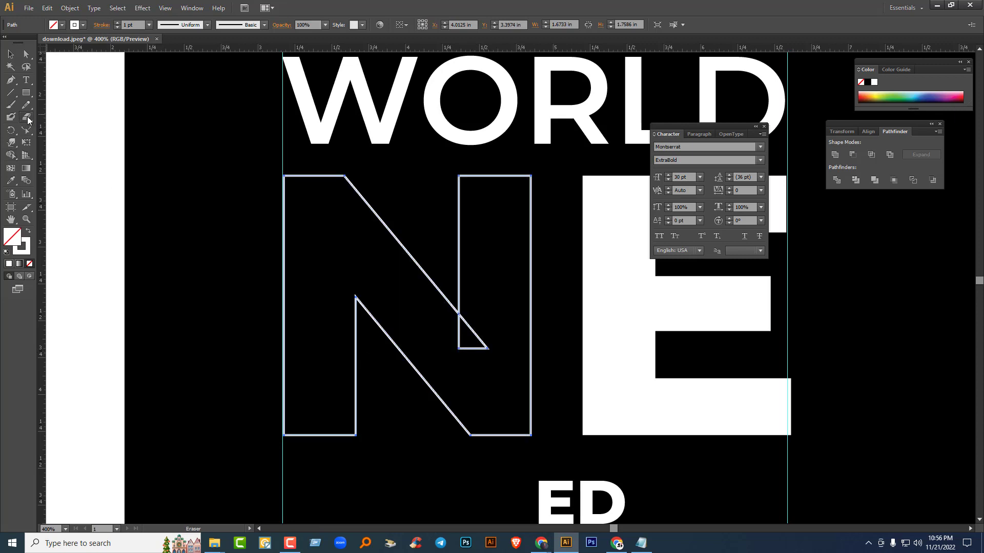
pyautogui.click(474, 352)
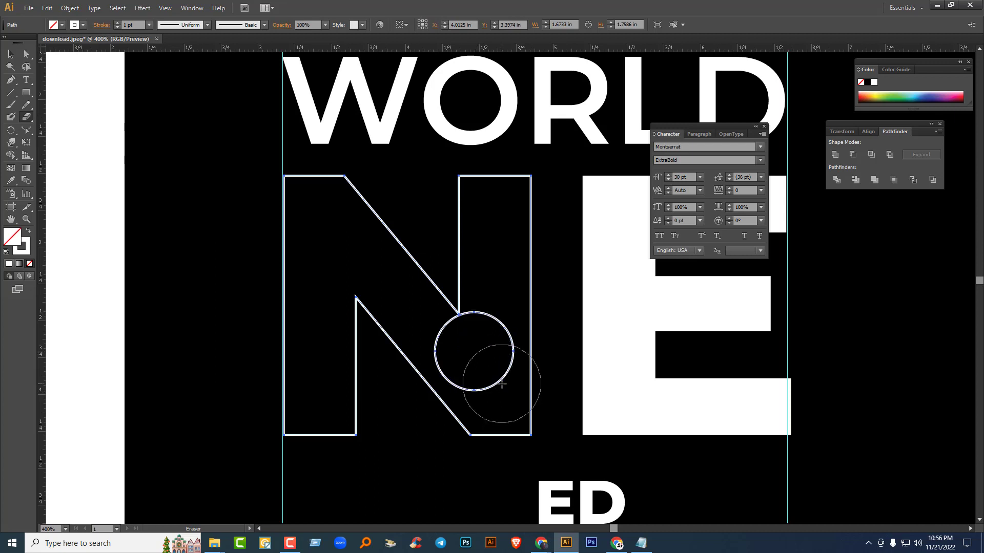
pyautogui.moveTo(503, 387); pyautogui.dragTo(502, 381)
pyautogui.press('v')
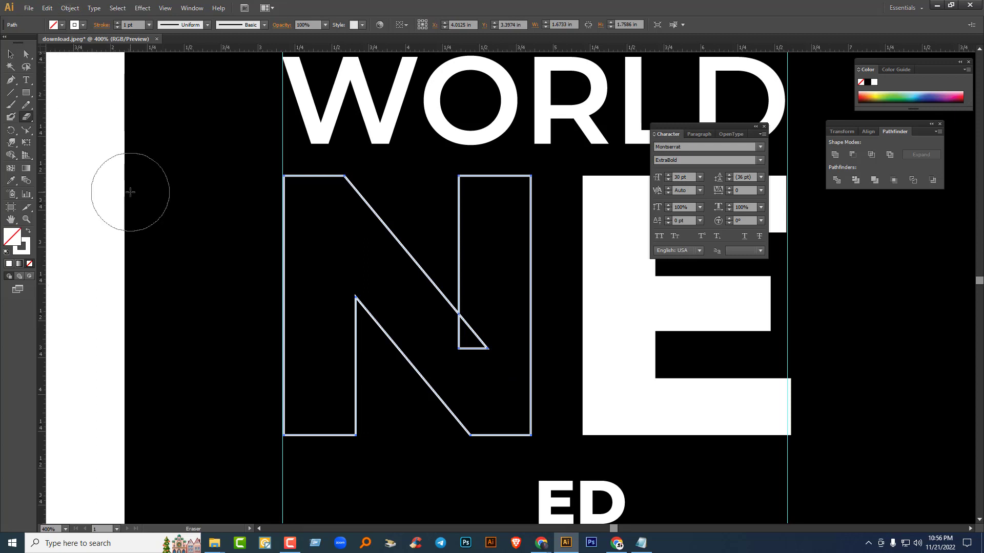
# Step: Delete the overlapping triangle at the N's right stem with the Direct Selection tool, leaving a clean outline, and deselect the letter
pyautogui.moveTo(26, 54); pyautogui.dragTo(79, 54)
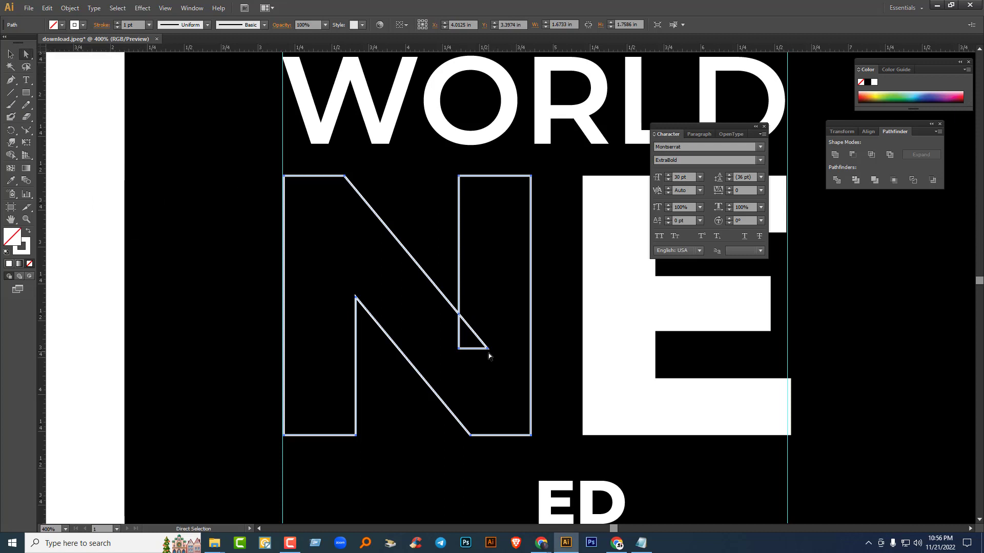
pyautogui.moveTo(484, 334); pyautogui.dragTo(484, 331)
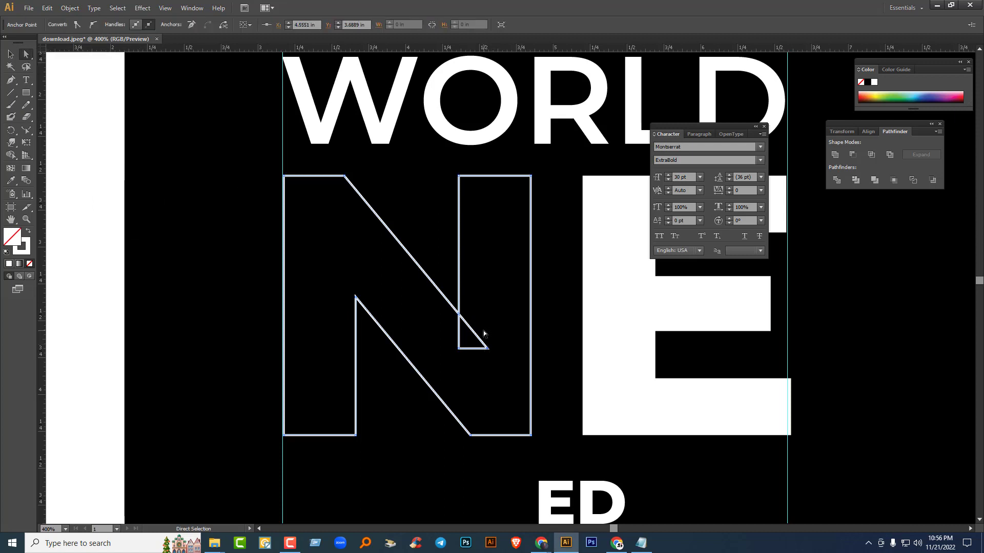
pyautogui.press('Delete')
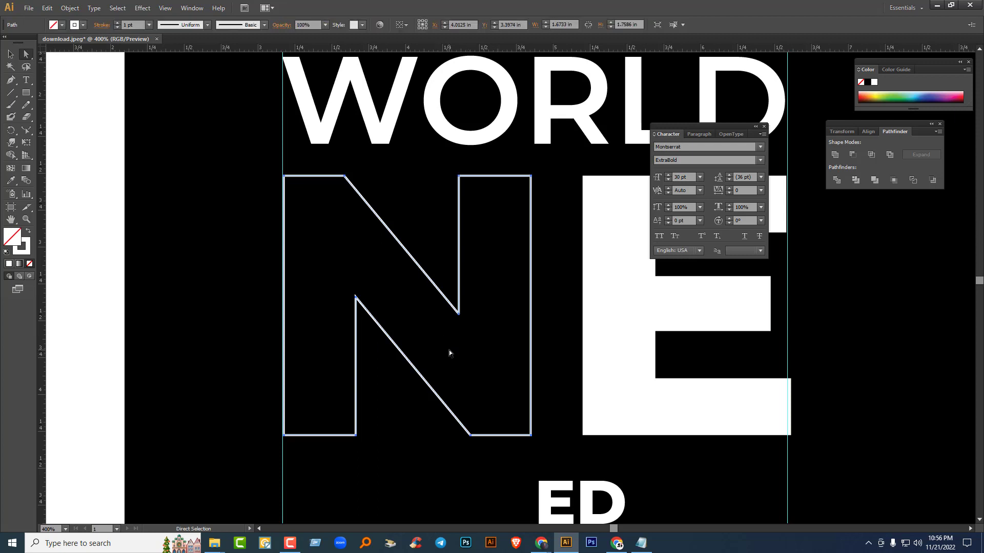
pyautogui.click(8, 55)
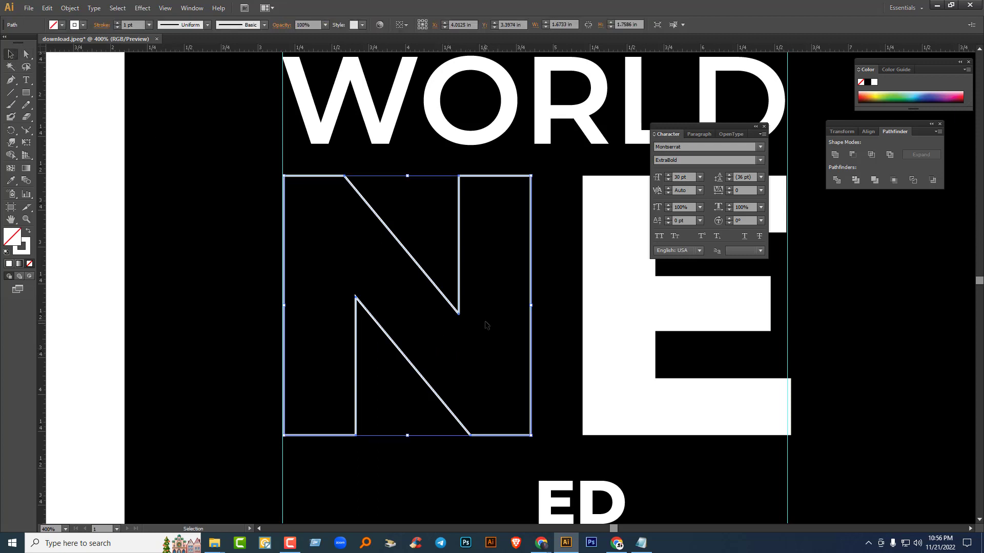
pyautogui.scroll(-2, 491, 323)
pyautogui.moveTo(493, 321); pyautogui.dragTo(487, 259)
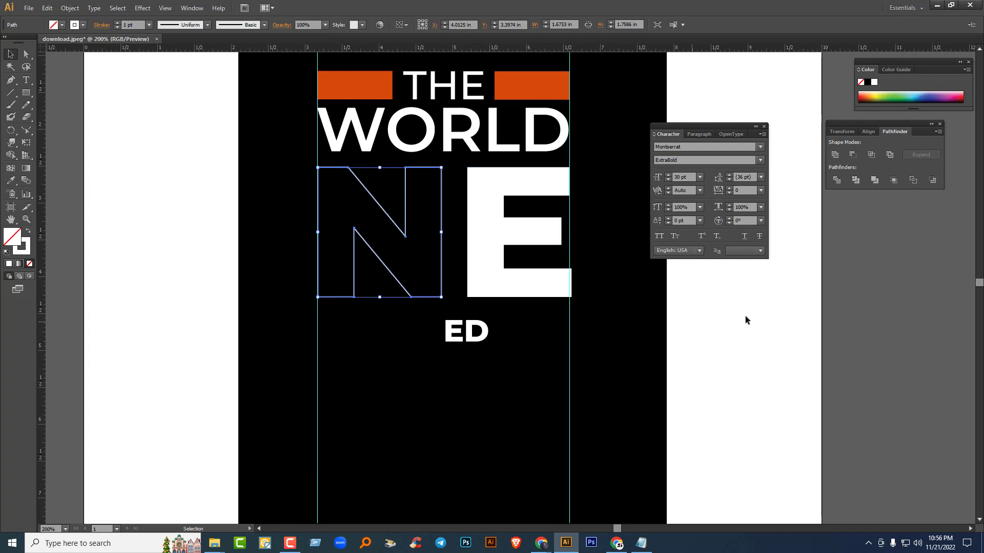
pyautogui.click(881, 319)
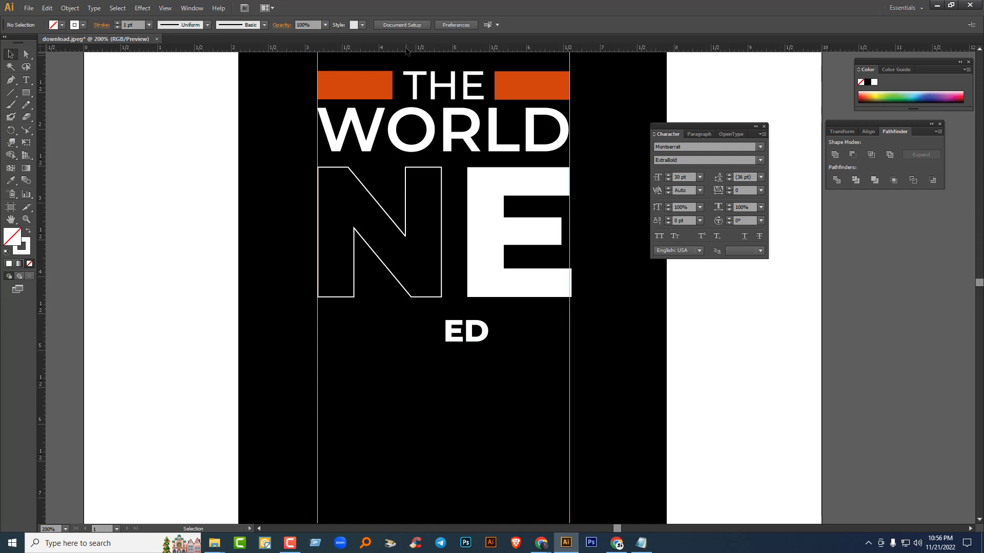
# Step: Add horizontal guides at the N's top and bottom edges and draw a closed triangle about 0.59 by 0.71 in inside its upper notch
pyautogui.moveTo(409, 48); pyautogui.dragTo(422, 168)
pyautogui.moveTo(436, 52); pyautogui.dragTo(440, 297)
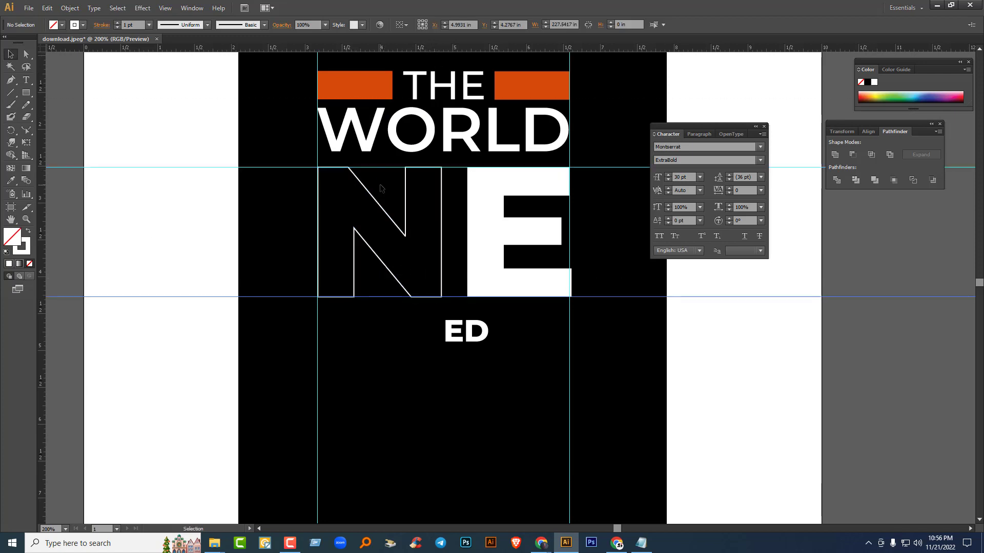
pyautogui.press('alt')
pyautogui.scroll(4, 426, 210)
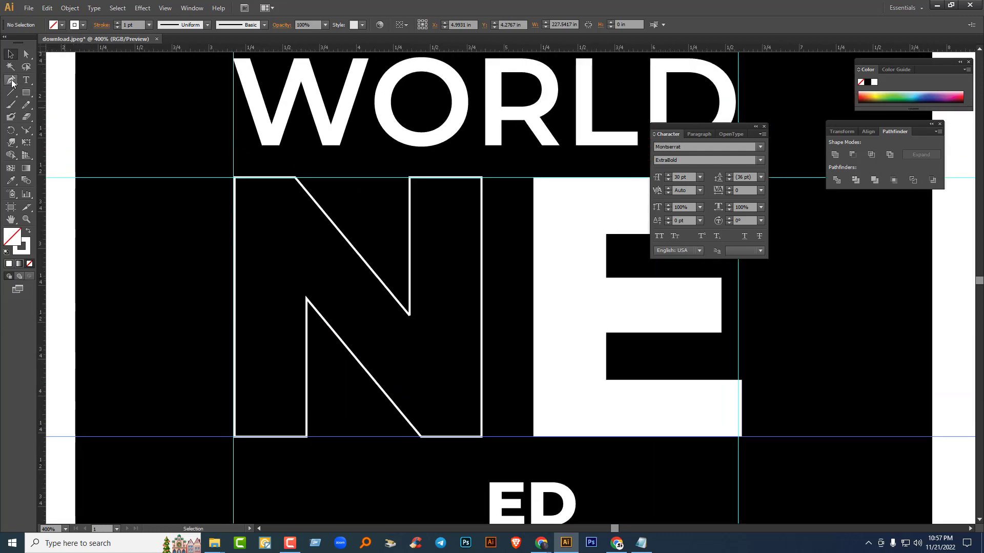
pyautogui.click(10, 80)
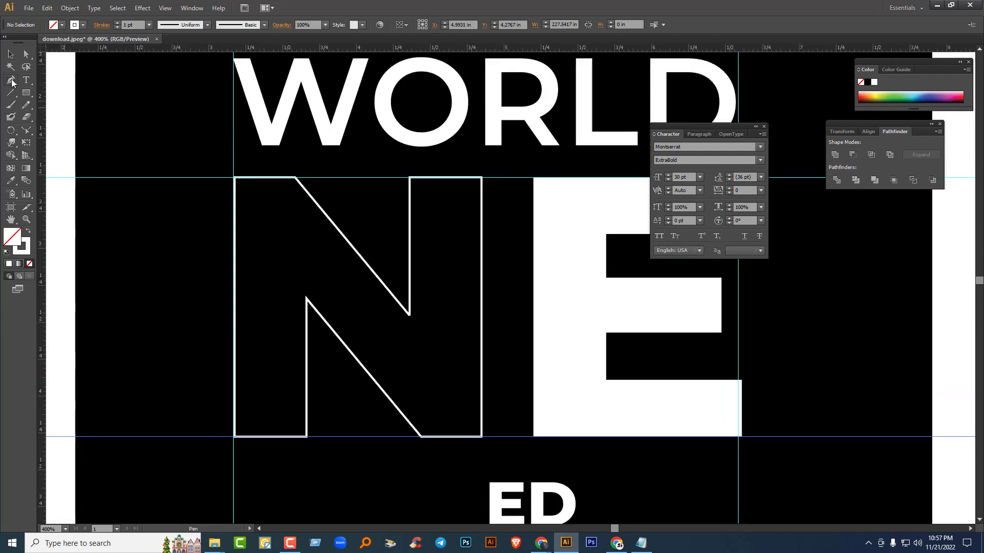
pyautogui.click(309, 178)
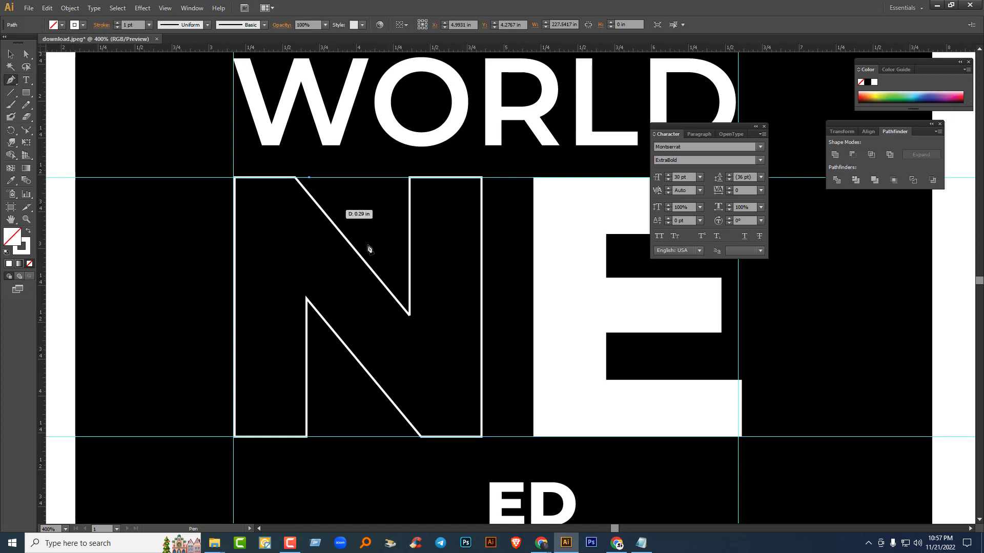
pyautogui.click(397, 282)
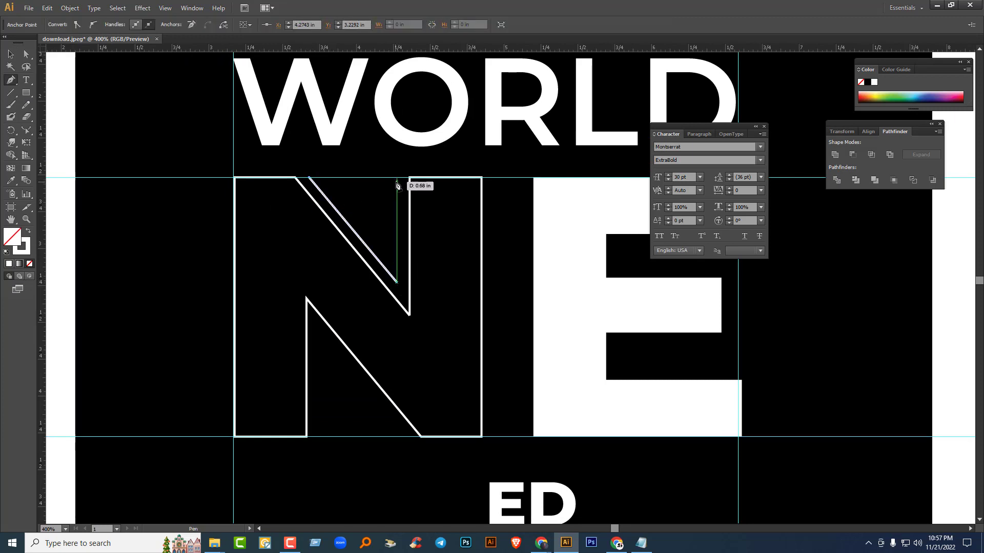
pyautogui.keyDown('shift'); pyautogui.click(398, 178); pyautogui.keyUp('shift')
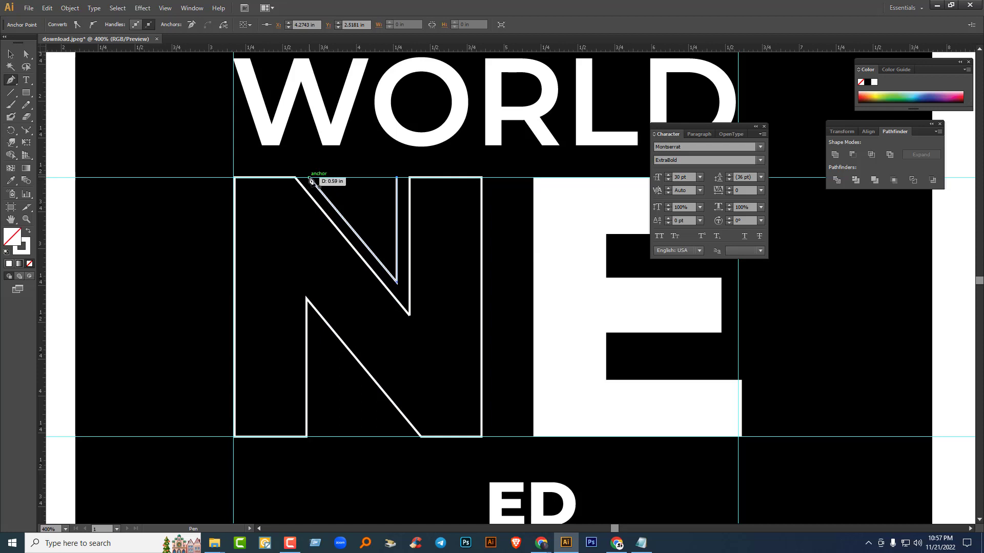
pyautogui.click(309, 178)
# Step: Fill the triangle in the N's upper notch with bright red and remove its stroke
pyautogui.click(10, 54)
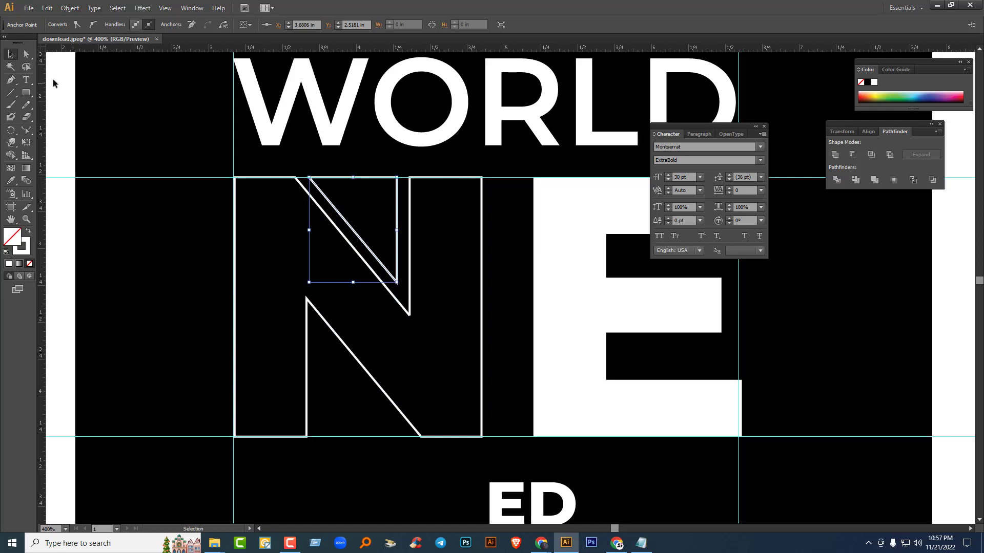
pyautogui.click(359, 231)
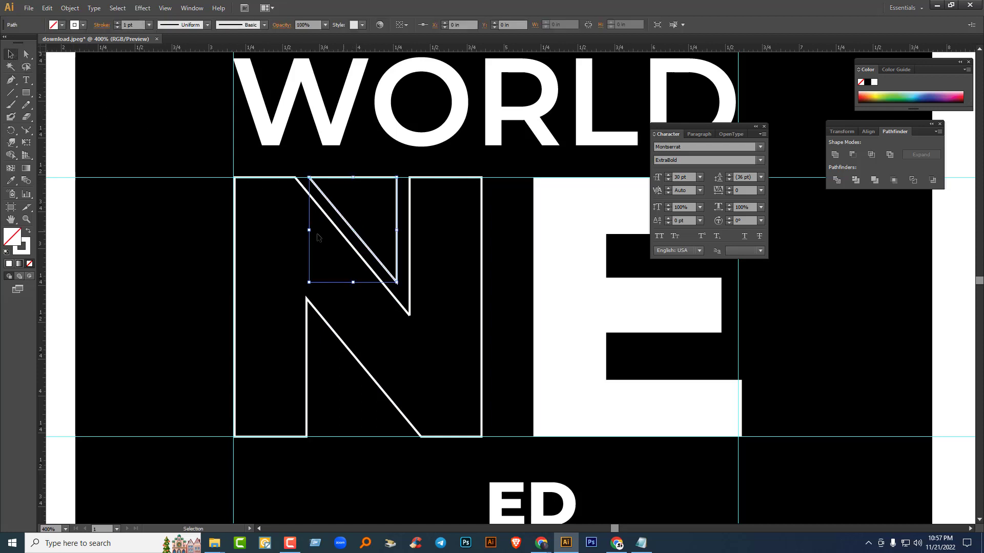
pyautogui.doubleClick(13, 238)
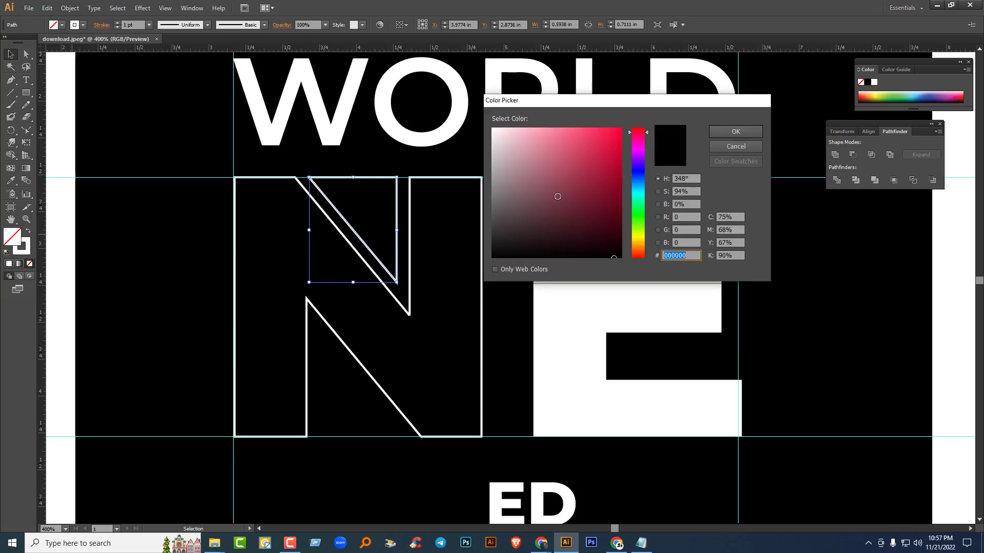
pyautogui.moveTo(590, 160); pyautogui.dragTo(619, 133)
pyautogui.click(735, 131)
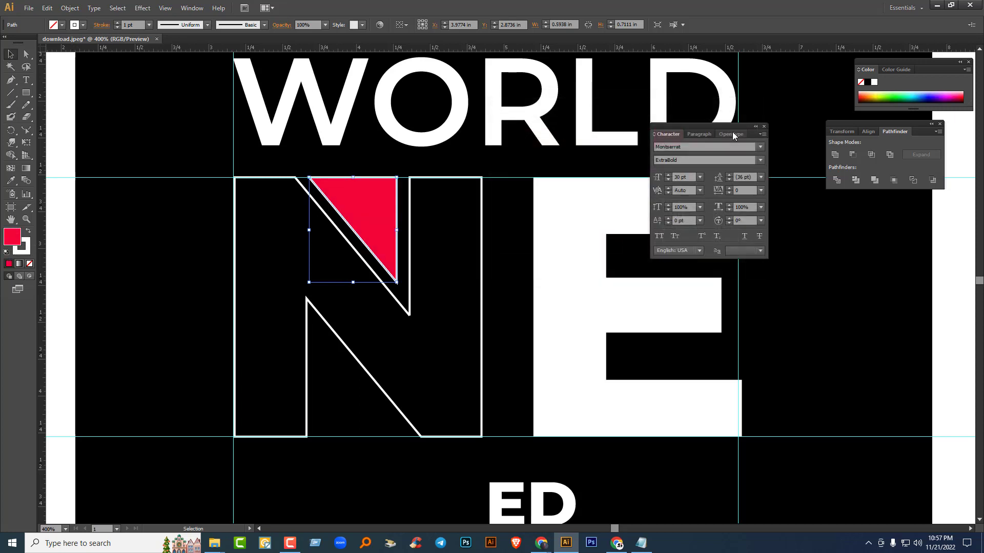
pyautogui.click(83, 25)
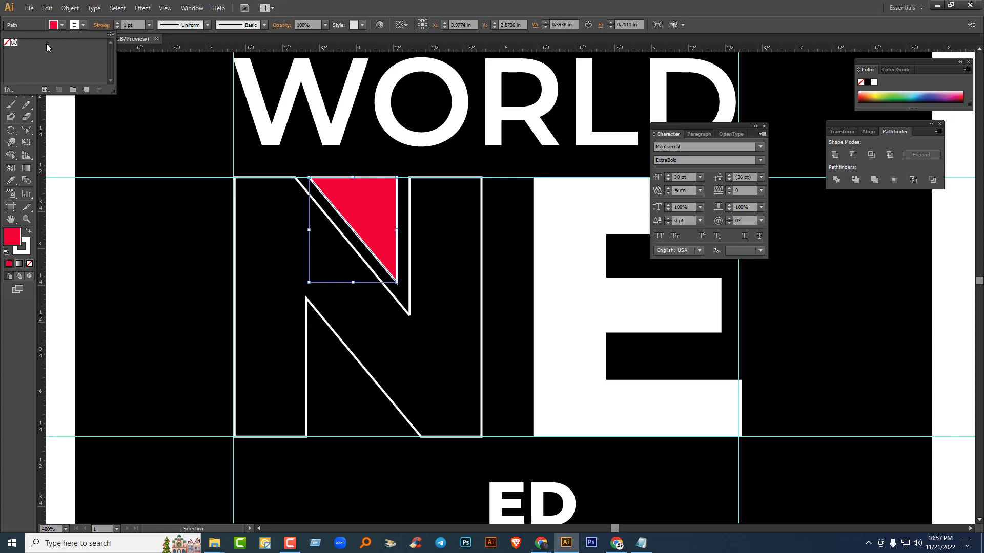
pyautogui.click(7, 45)
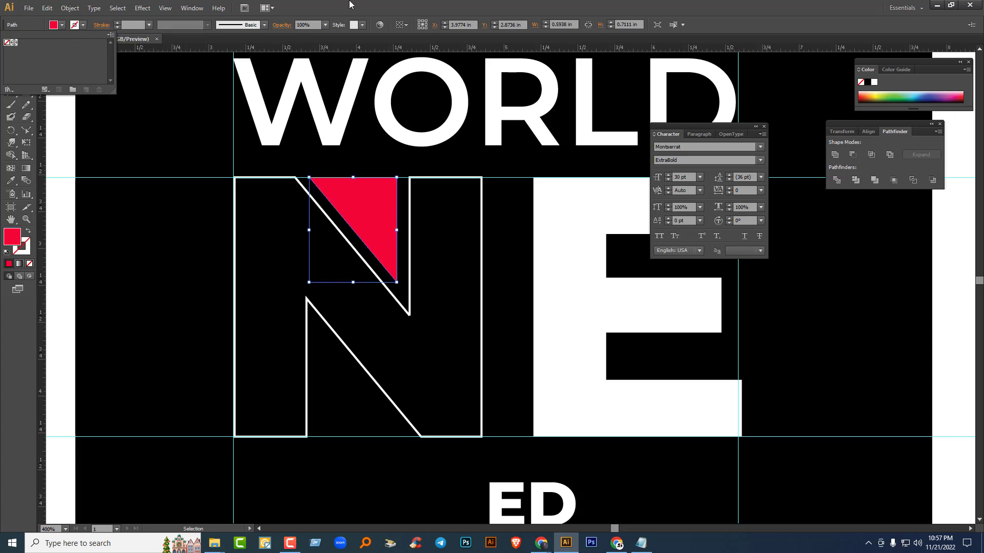
pyautogui.click(142, 244)
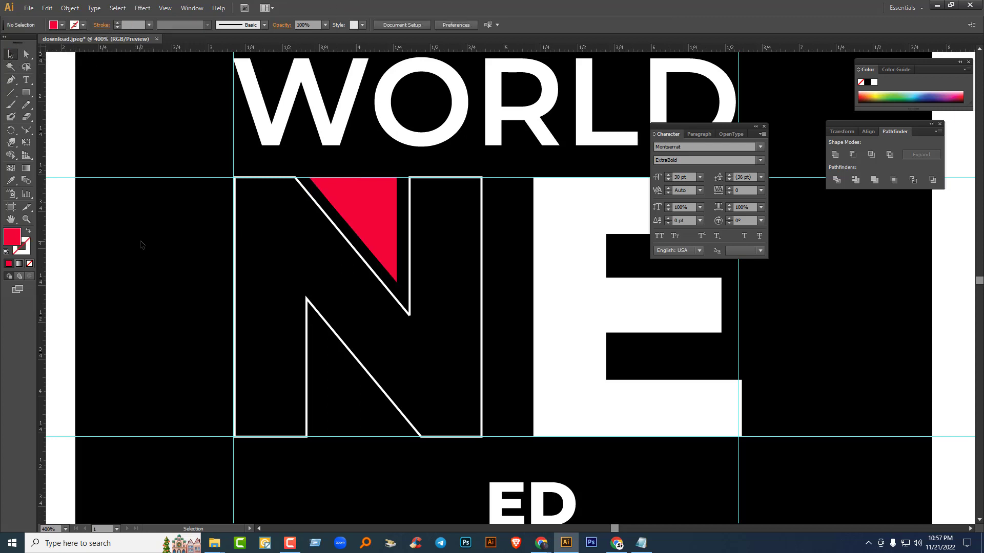
# Step: Delete the horizontal guide along the N's top edge and nudge the red triangle slightly upward
pyautogui.click(510, 177)
pyautogui.press('Delete')
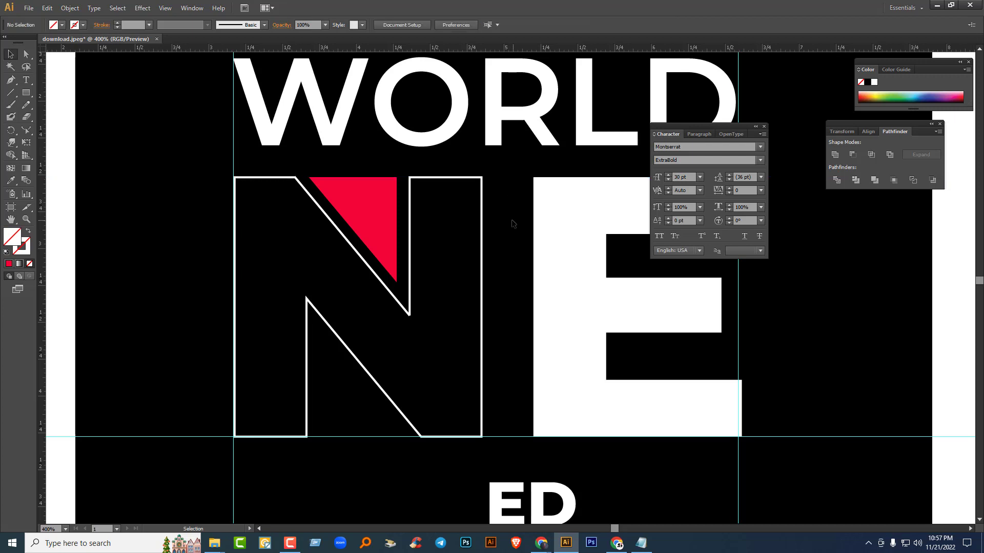
pyautogui.click(360, 204)
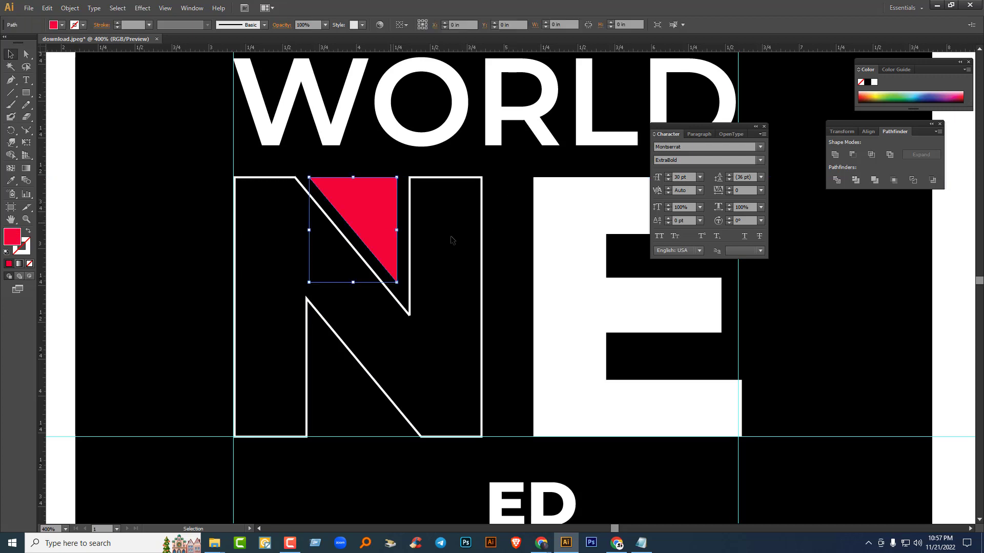
pyautogui.click(516, 239)
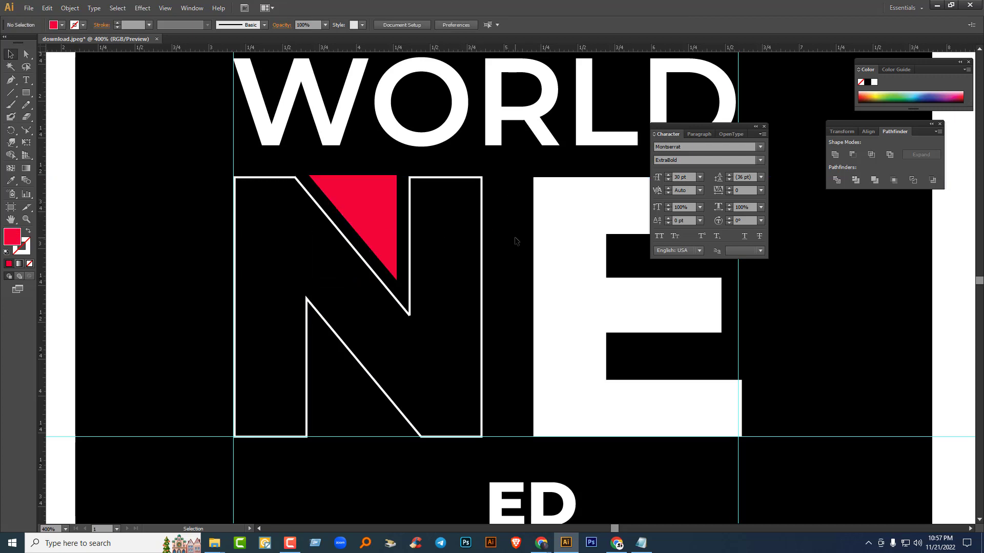
# Step: Recolor the triangle with the orange of the bars beside THE using the Eyedropper tool
pyautogui.hotkey('ctrl', '-')
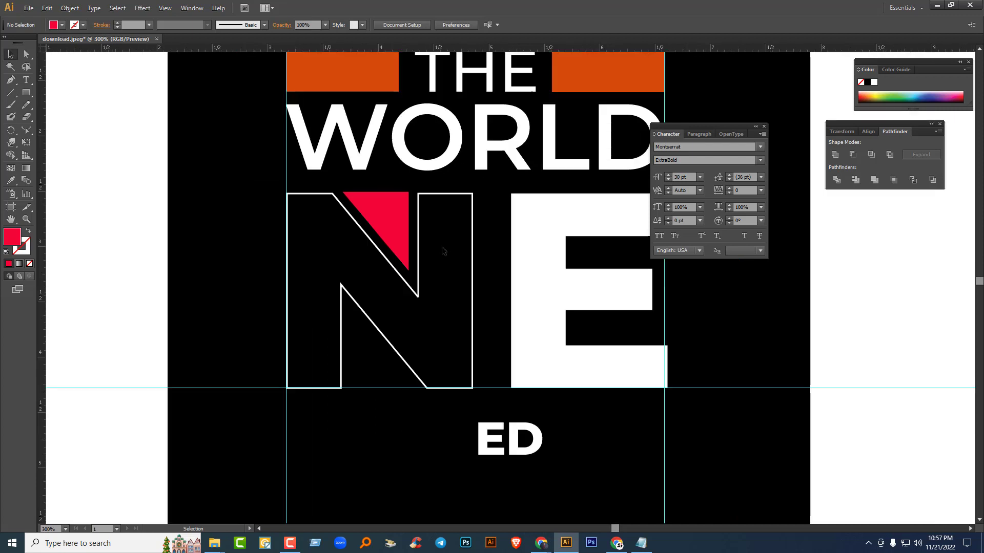
pyautogui.click(380, 215)
pyautogui.press('i')
pyautogui.click(329, 86)
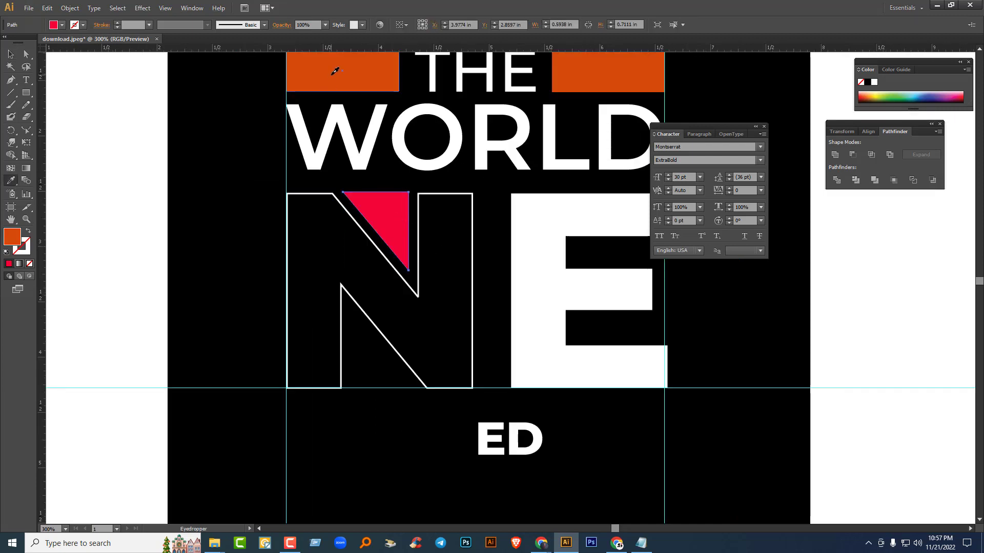
pyautogui.click(10, 54)
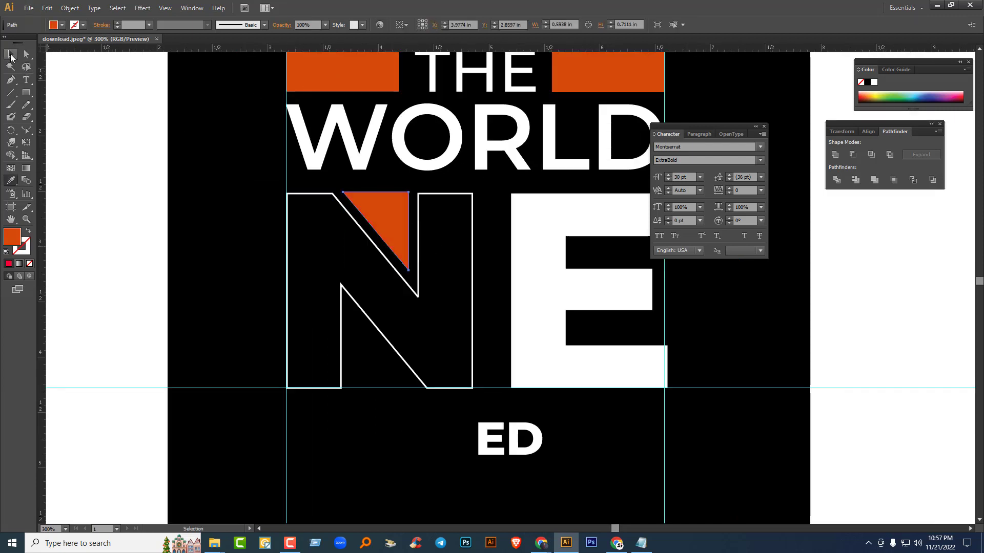
# Step: Make a copy of the orange triangle reflected across the horizontal axis and move it down to the N's bottom edge
pyautogui.rightClick(392, 216)
pyautogui.moveTo(445, 349)
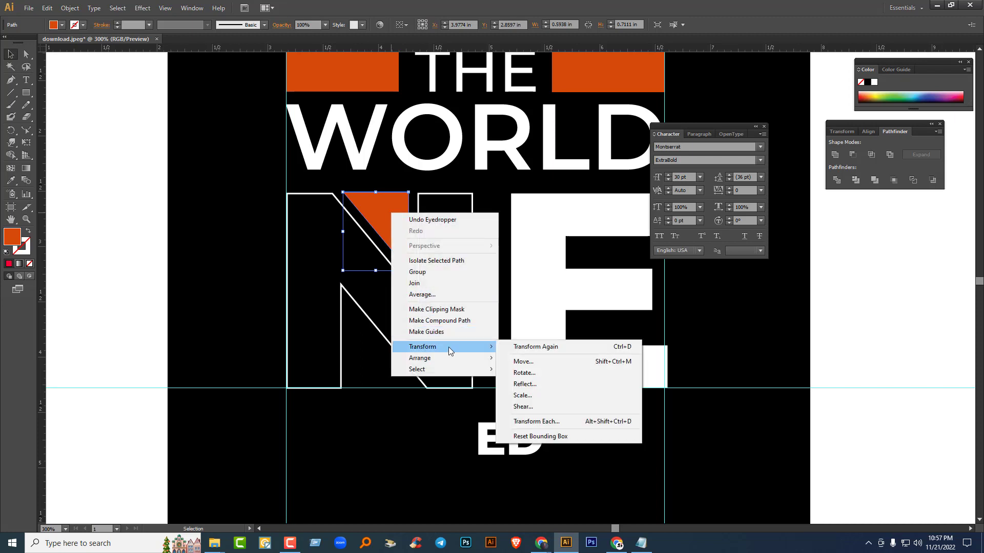
pyautogui.click(525, 384)
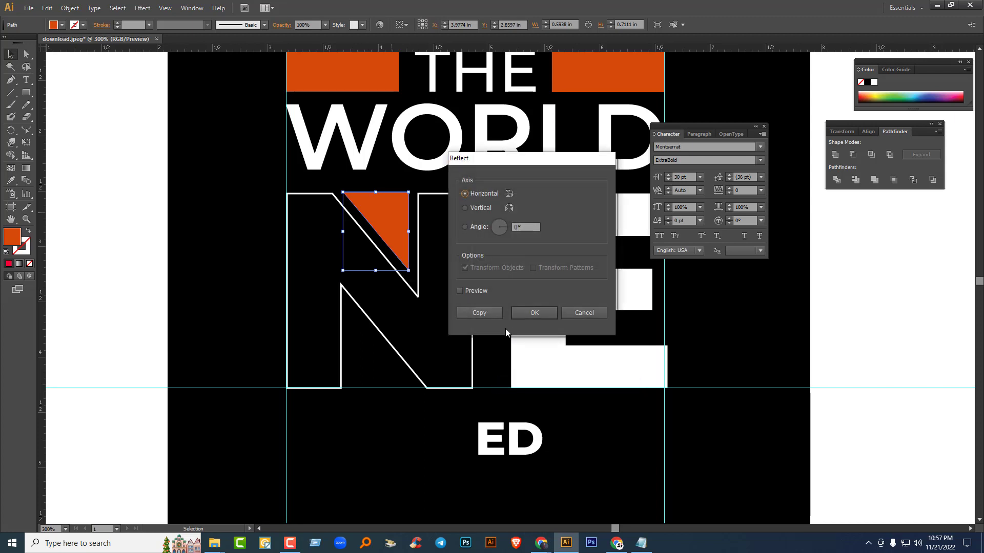
pyautogui.click(487, 316)
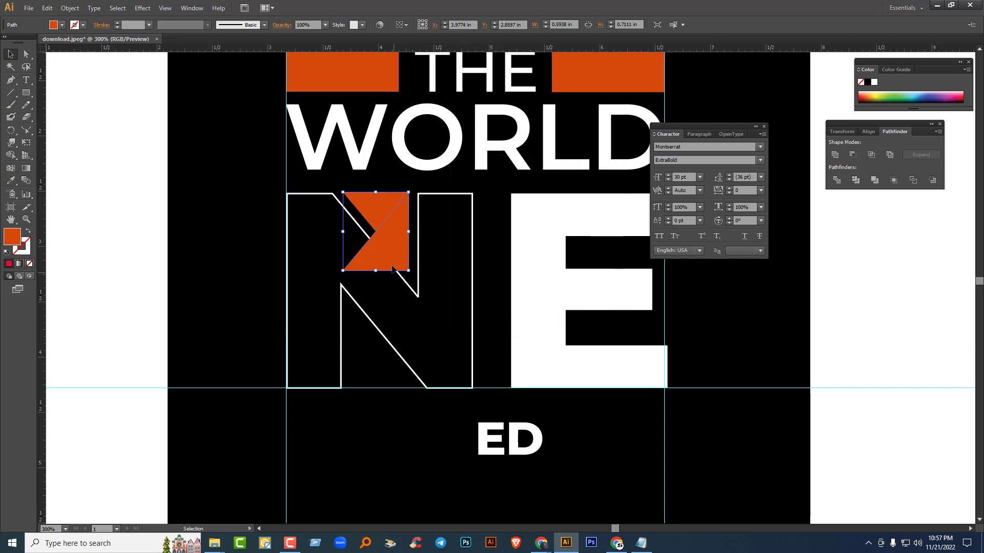
pyautogui.moveTo(387, 238); pyautogui.dragTo(377, 355)
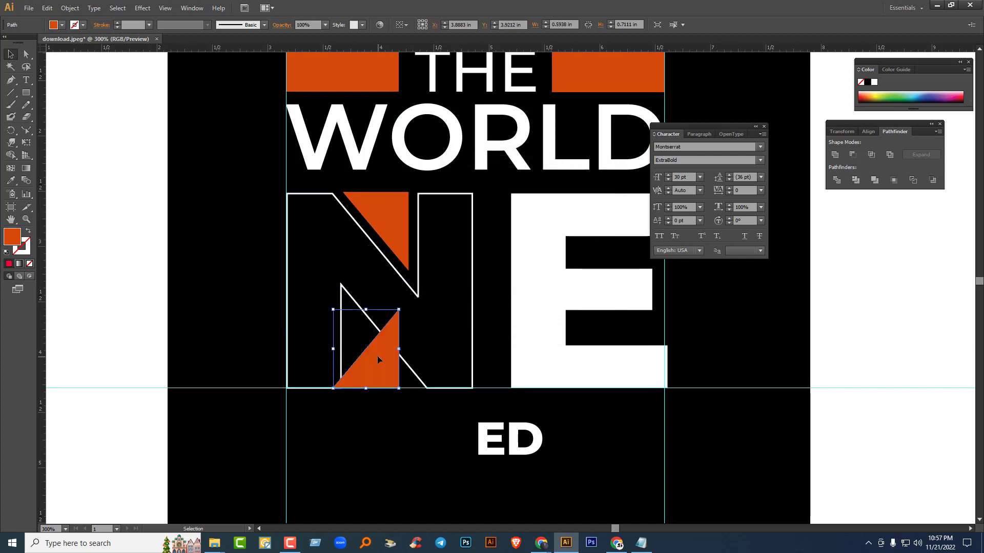
# Step: Reflect the lower triangle across the vertical axis and position it inside the N's lower notch
pyautogui.rightClick(377, 356)
pyautogui.moveTo(467, 488)
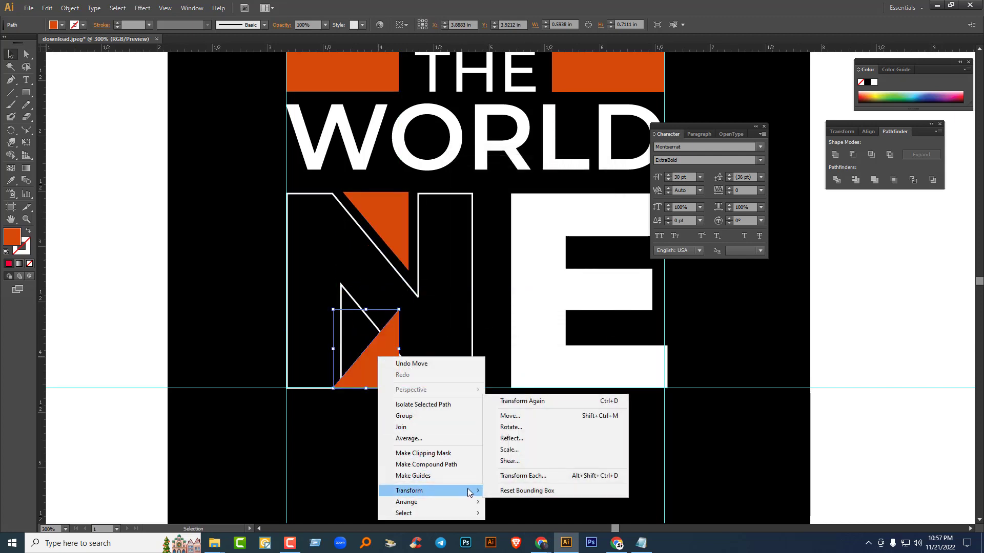
pyautogui.click(522, 439)
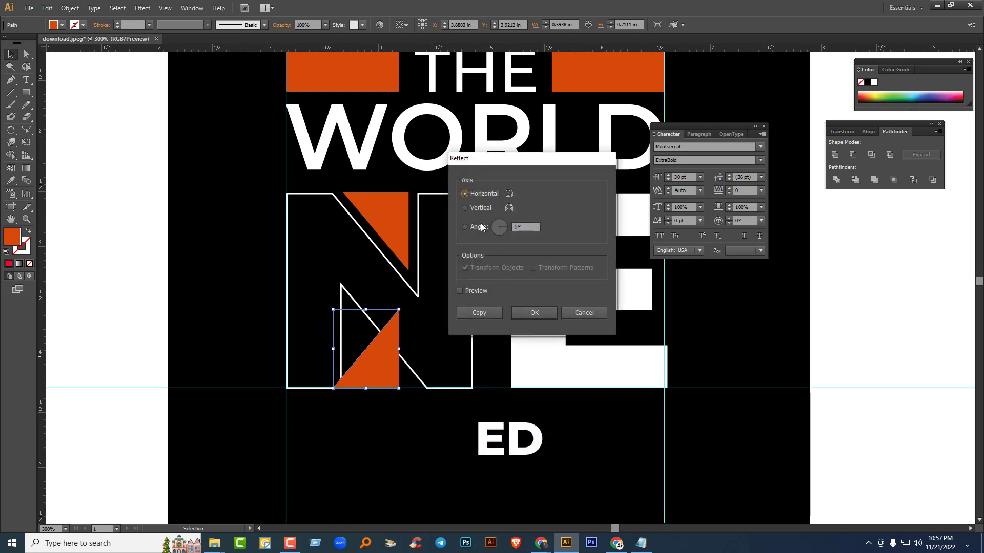
pyautogui.click(530, 310)
pyautogui.moveTo(361, 370); pyautogui.dragTo(377, 370)
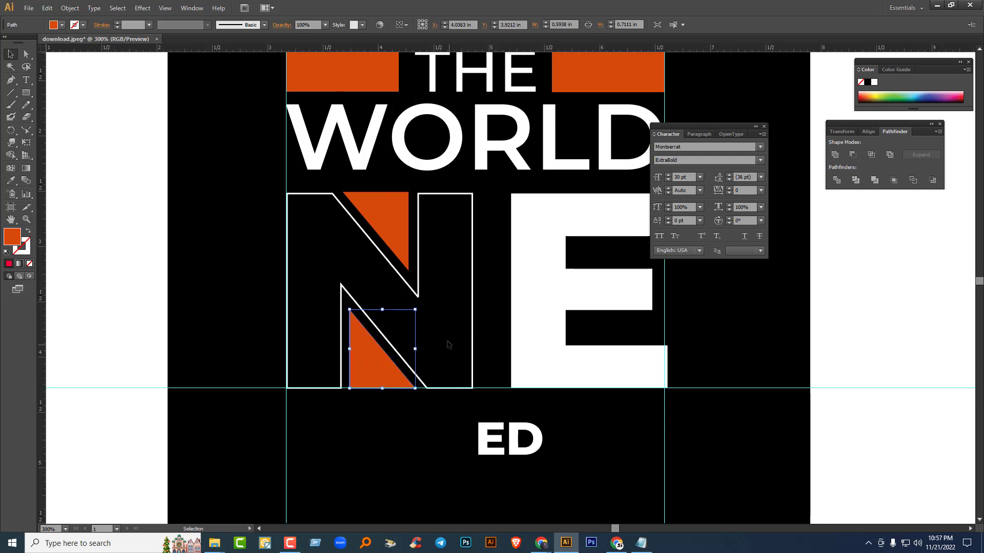
pyautogui.click(477, 351)
# Step: Delete the horizontal guide along the N's bottom edge and nudge the lower orange triangle slightly downward
pyautogui.scroll(1, 478, 352)
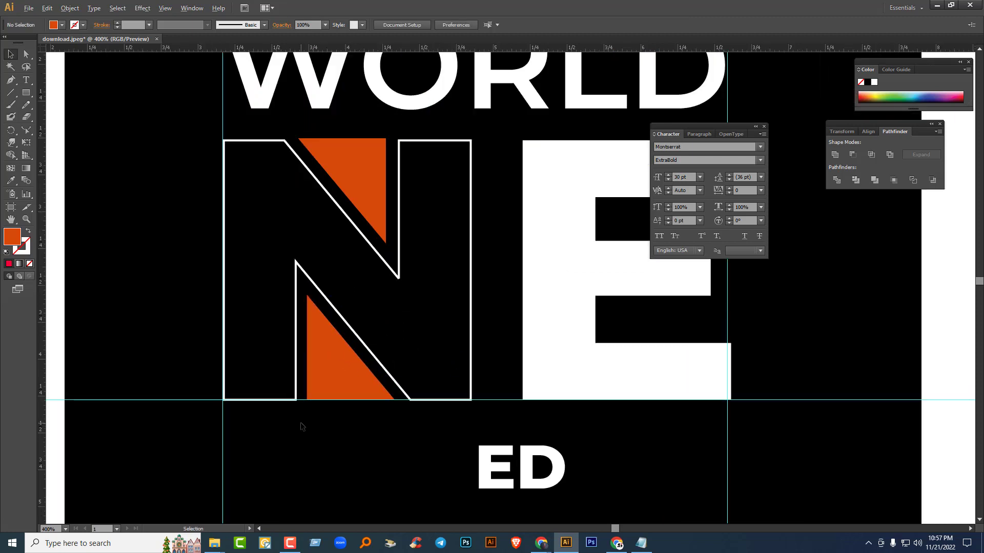
pyautogui.click(496, 400)
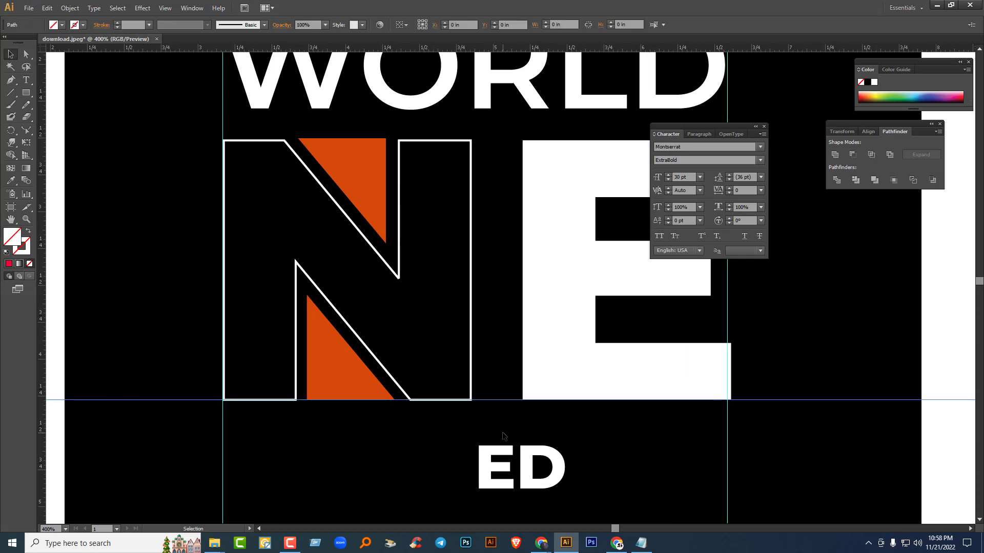
pyautogui.press('Delete')
pyautogui.moveTo(356, 383); pyautogui.dragTo(355, 385)
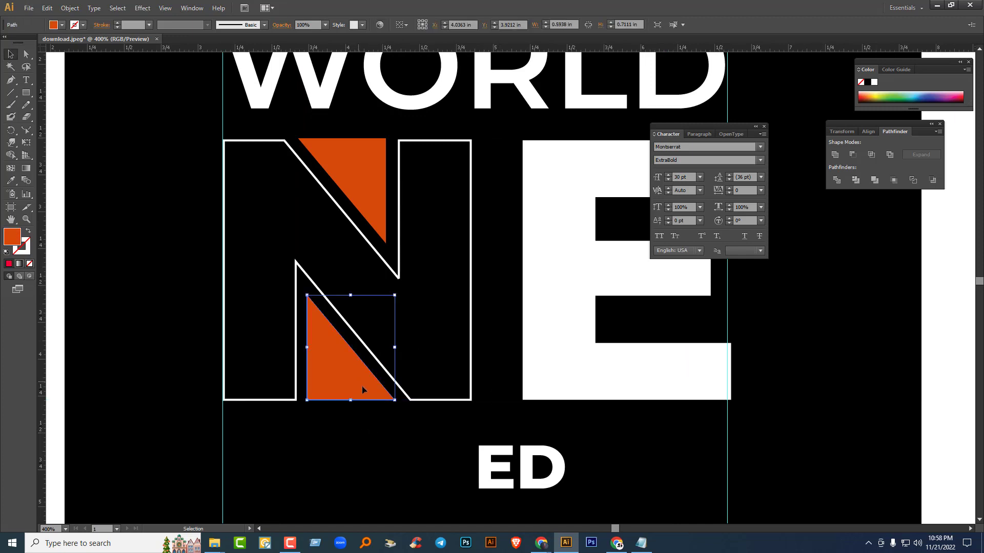
pyautogui.click(515, 353)
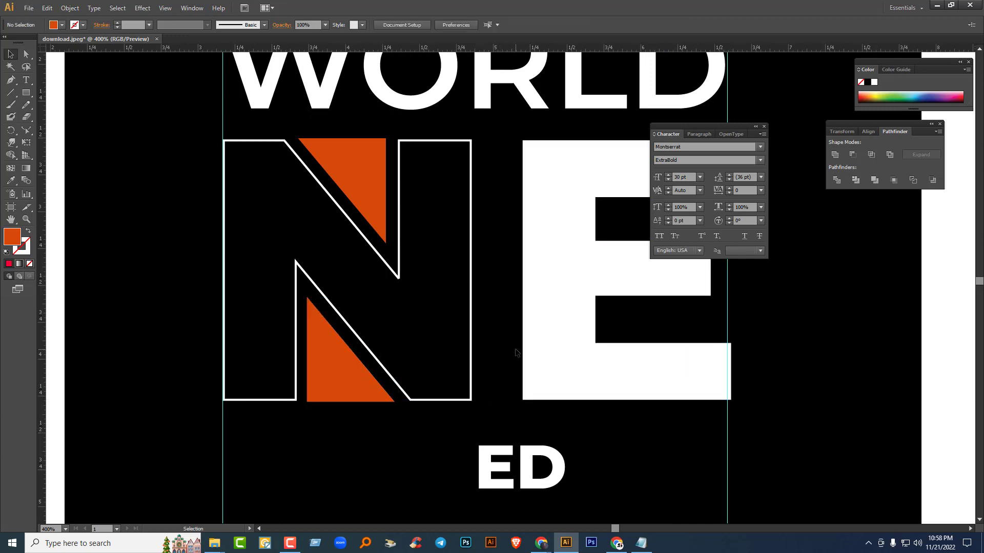
# Step: Move the ED text beneath the N and scale it to about 176.65 pt so it spans the two vertical guides
pyautogui.hotkey('ctrl', '-')
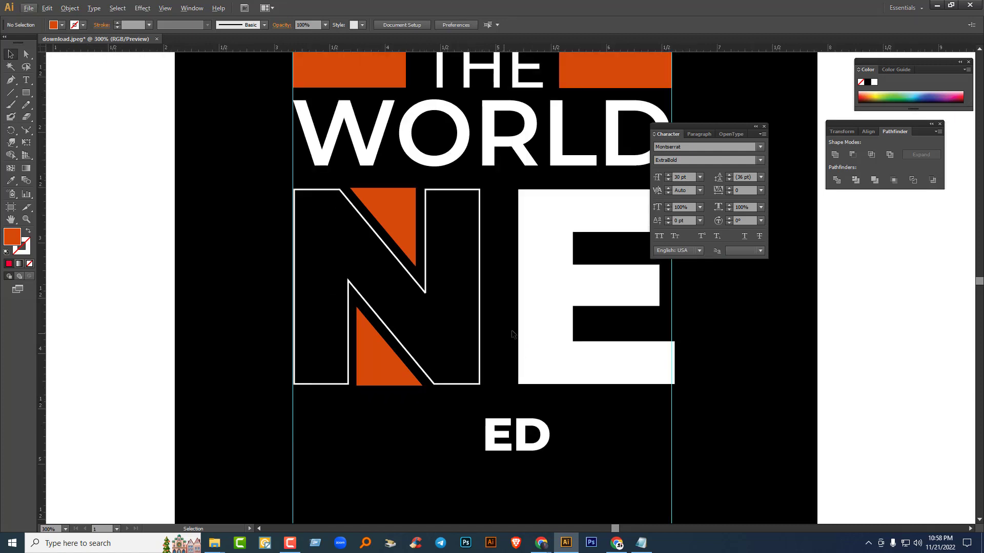
pyautogui.moveTo(538, 314); pyautogui.dragTo(436, 267)
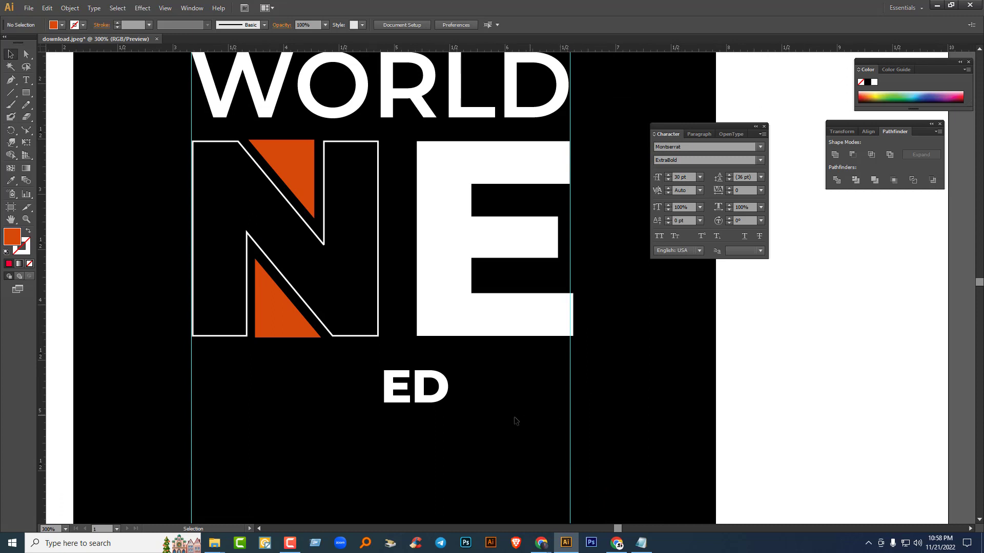
pyautogui.click(433, 408)
pyautogui.moveTo(420, 406); pyautogui.dragTo(236, 395)
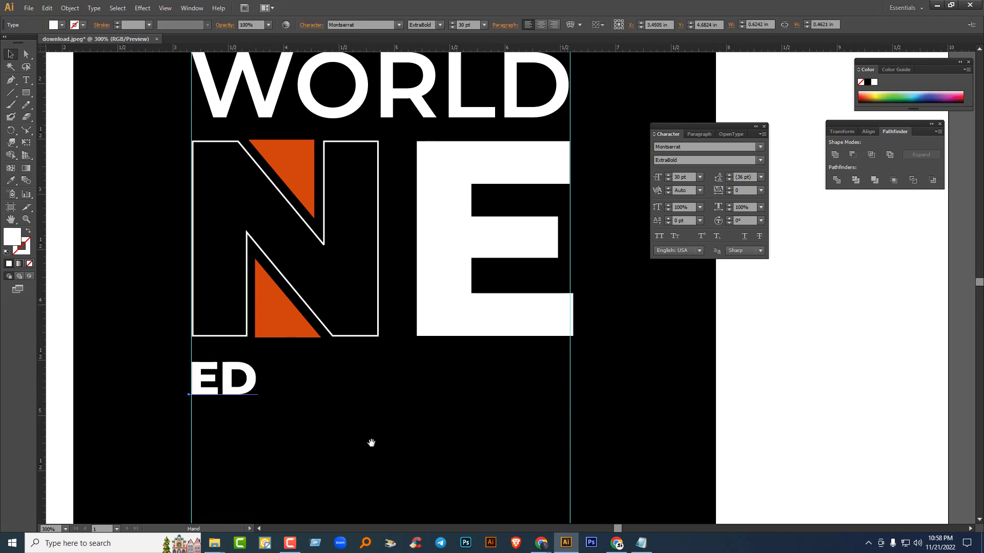
pyautogui.moveTo(369, 444); pyautogui.dragTo(359, 323)
pyautogui.moveTo(247, 288); pyautogui.dragTo(610, 359)
pyautogui.moveTo(202, 180); pyautogui.dragTo(185, 175)
pyautogui.moveTo(561, 349); pyautogui.dragTo(565, 353)
# Step: Convert the ED text to outlines and move it up closer beneath the N and E
pyautogui.scroll(-1, 565, 351)
pyautogui.scroll(5, 501, 340)
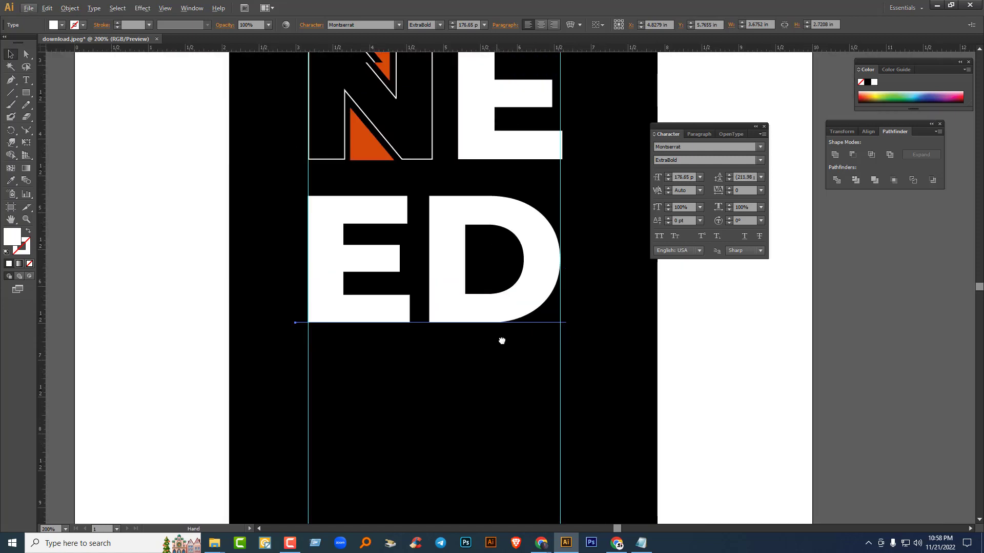
pyautogui.rightClick(457, 315)
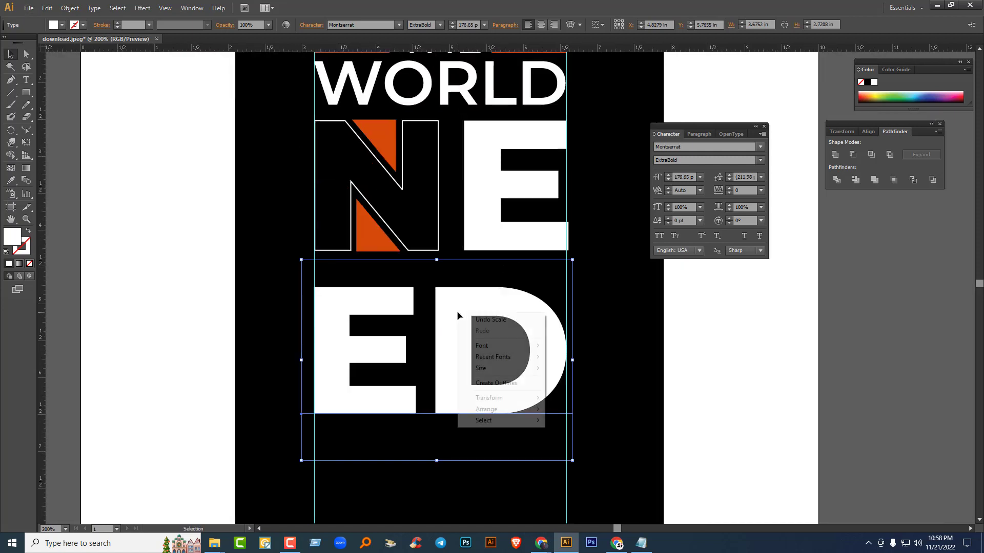
pyautogui.click(500, 383)
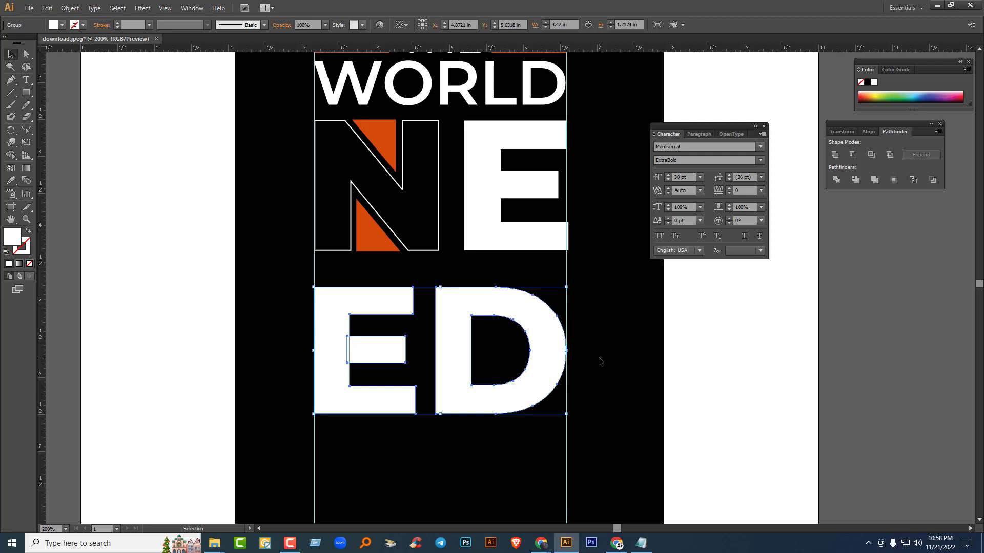
pyautogui.hotkey('shift', 'Up')
pyautogui.hotkey('shift', 'Up')
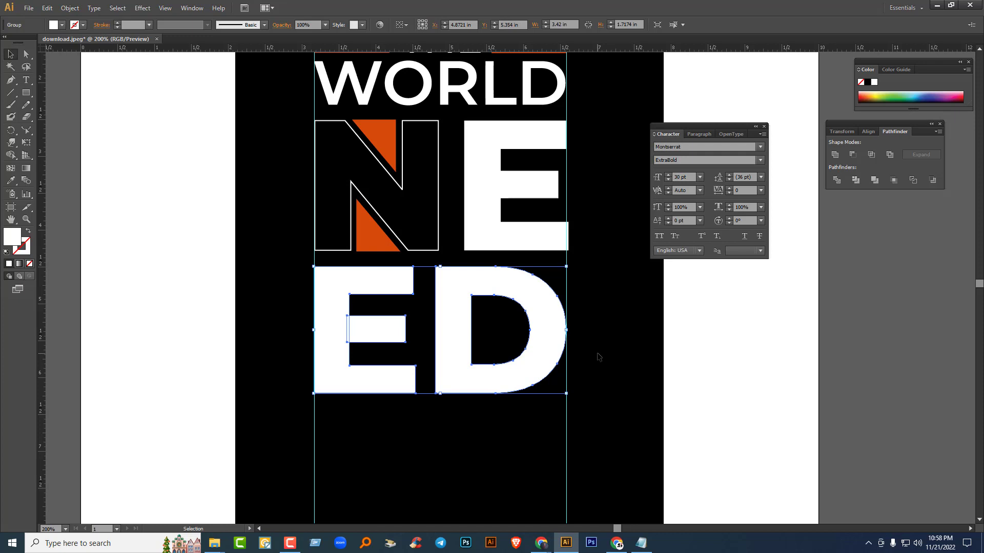
# Step: Ungroup the outlined ED lettering and select the D on its own
pyautogui.rightClick(542, 311)
pyautogui.click(554, 367)
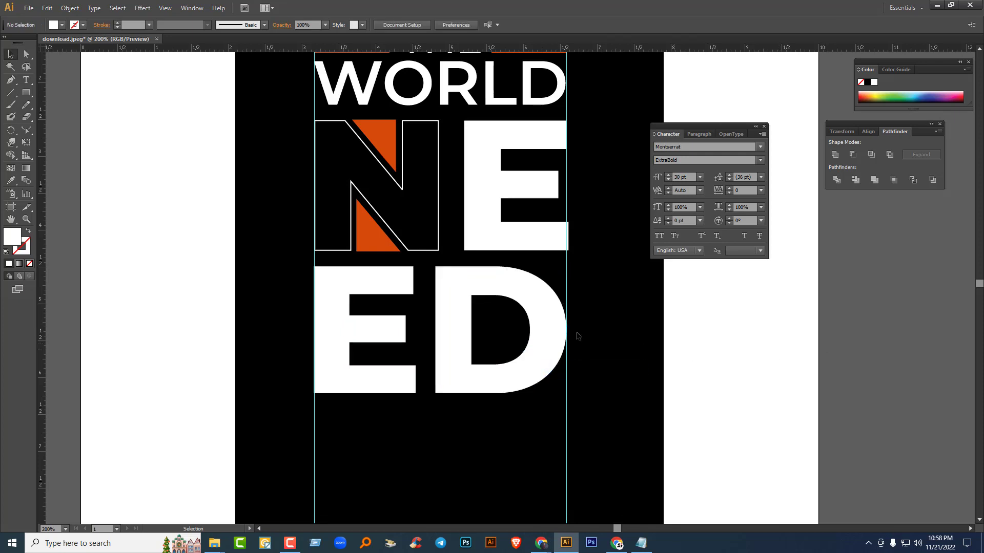
pyautogui.click(531, 298)
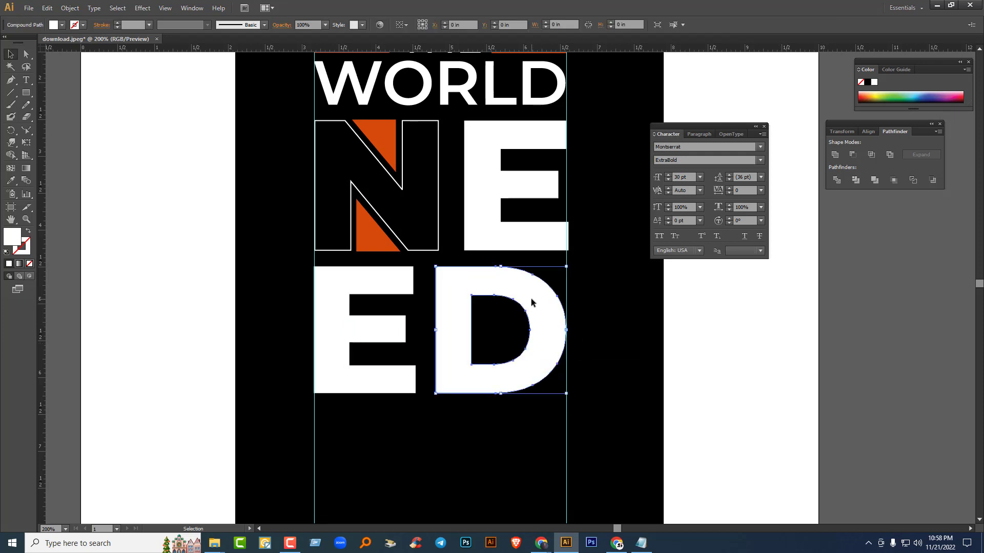
pyautogui.click(62, 25)
pyautogui.click(6, 42)
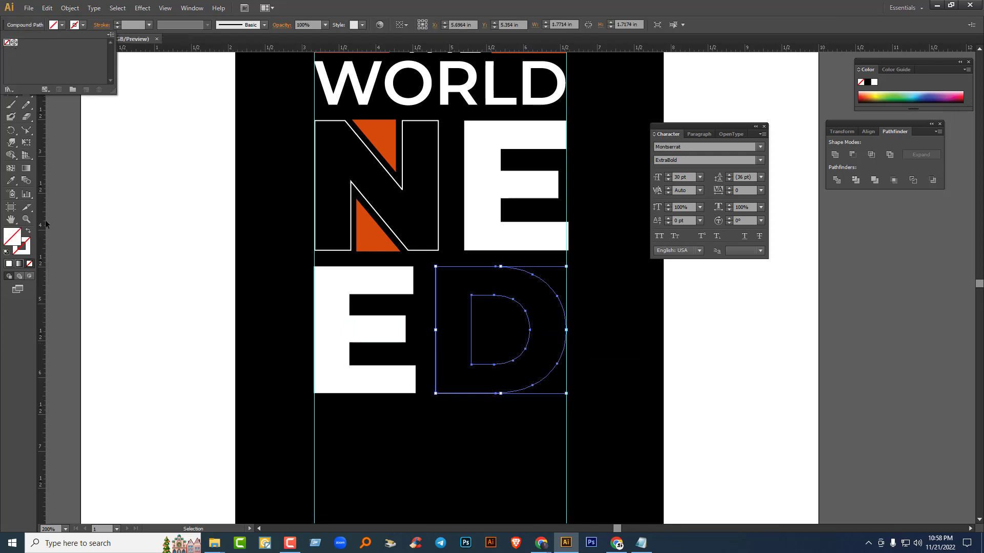
pyautogui.click(24, 254)
pyautogui.doubleClick(25, 254)
pyautogui.click(492, 129)
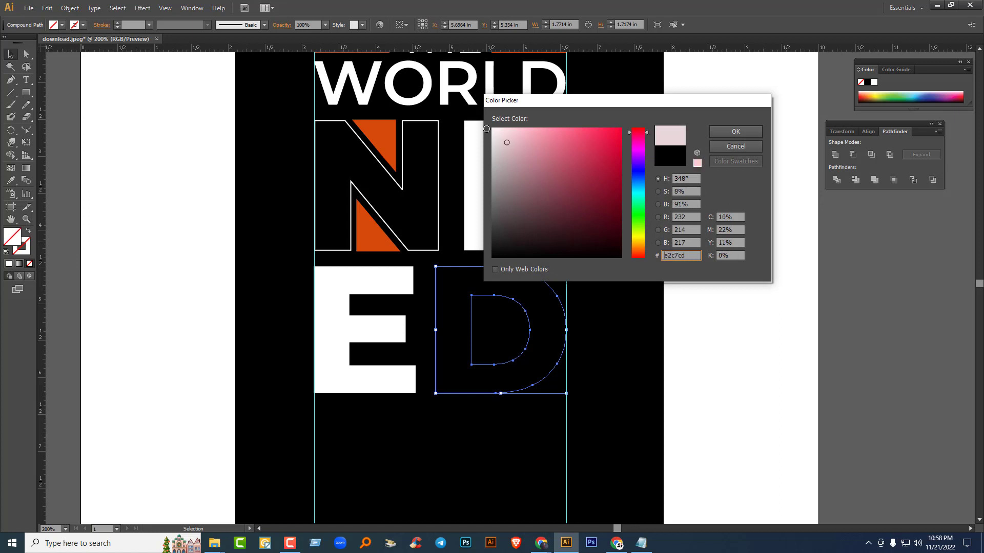
pyautogui.click(733, 132)
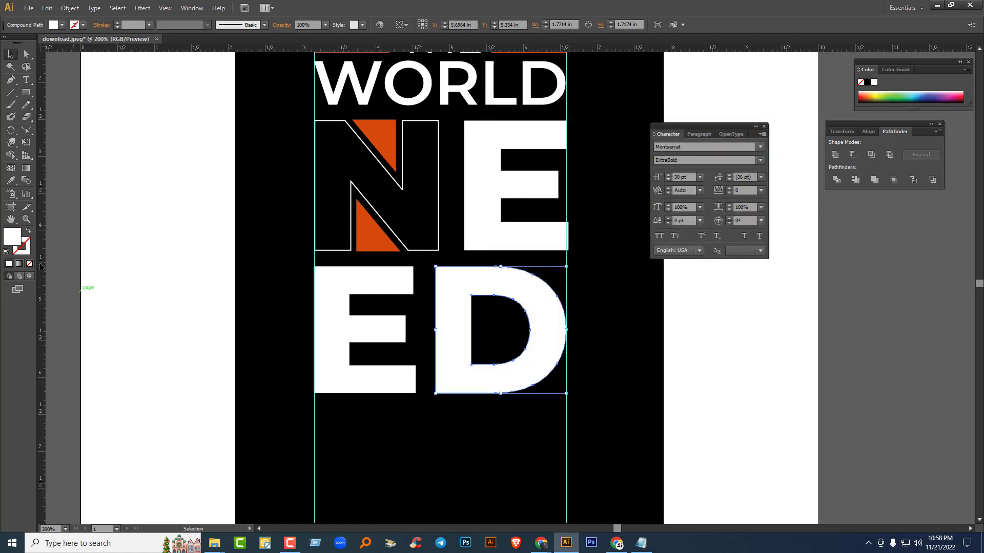
pyautogui.doubleClick(26, 253)
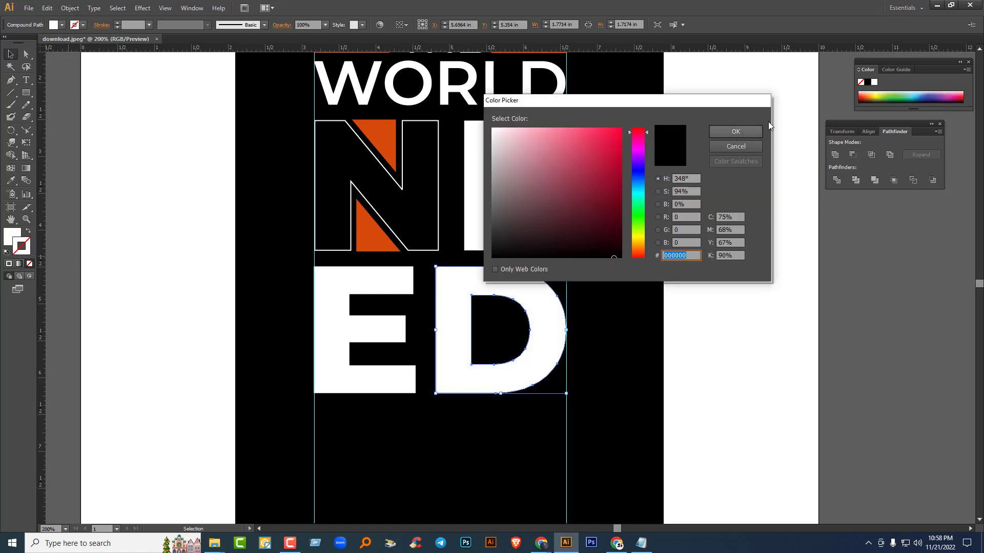
pyautogui.click(735, 146)
# Step: Swap the D's fill and stroke to give it a 1 pt white outline with no fill
pyautogui.click(29, 232)
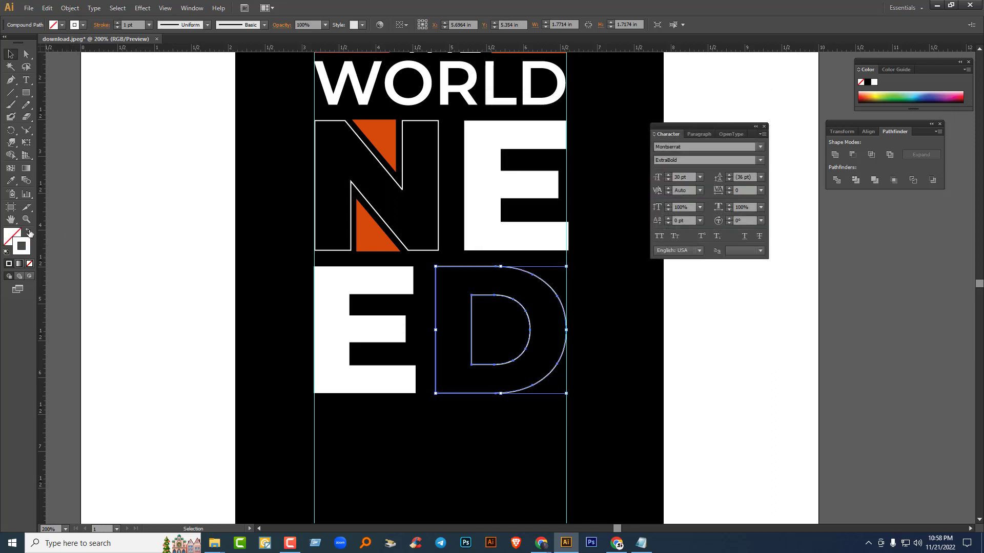
pyautogui.click(200, 288)
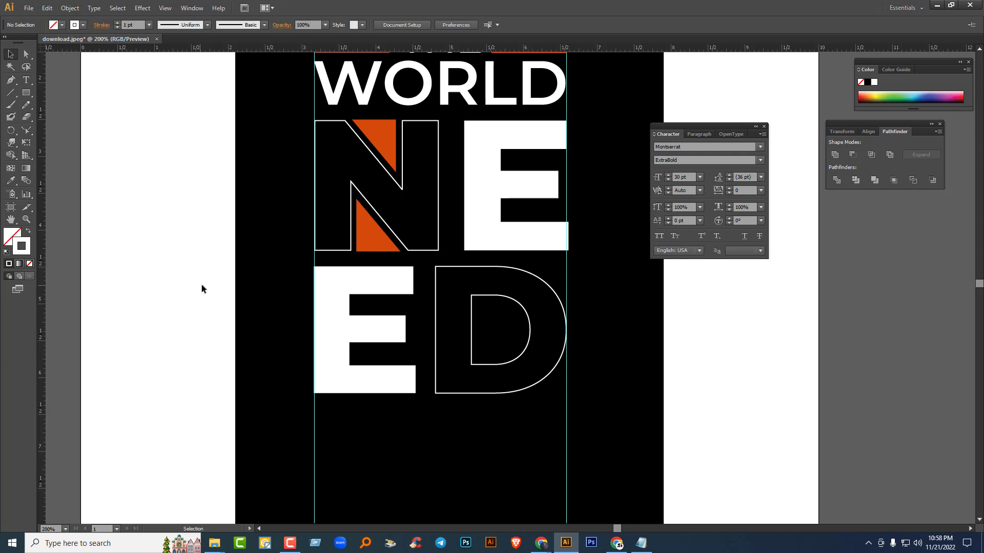
# Step: Add a 30 pt Montserrat ExtraBold letter "d" beside the outlined D, coloured with the orange sampled from the N's upper triangle
pyautogui.click(29, 80)
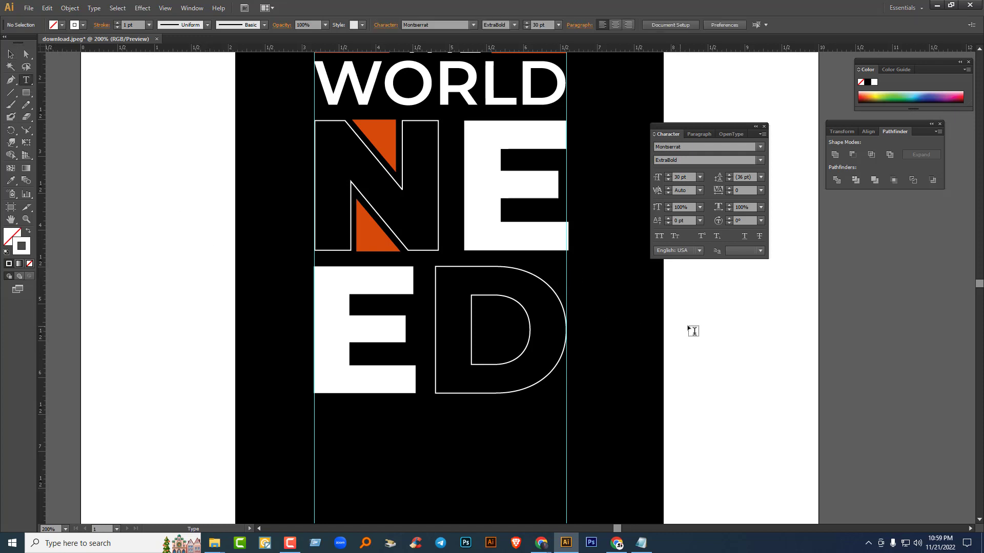
pyautogui.click(598, 320)
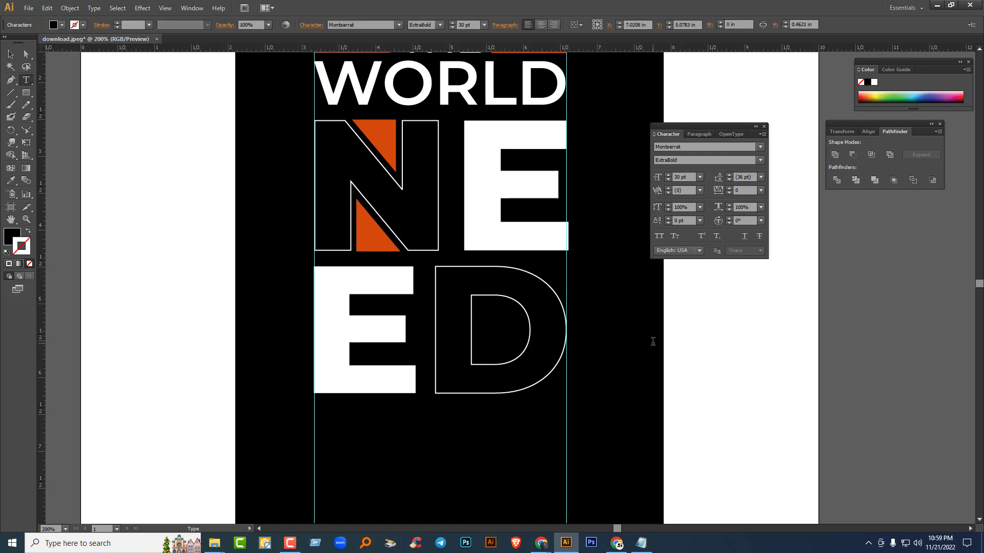
pyautogui.write('S')
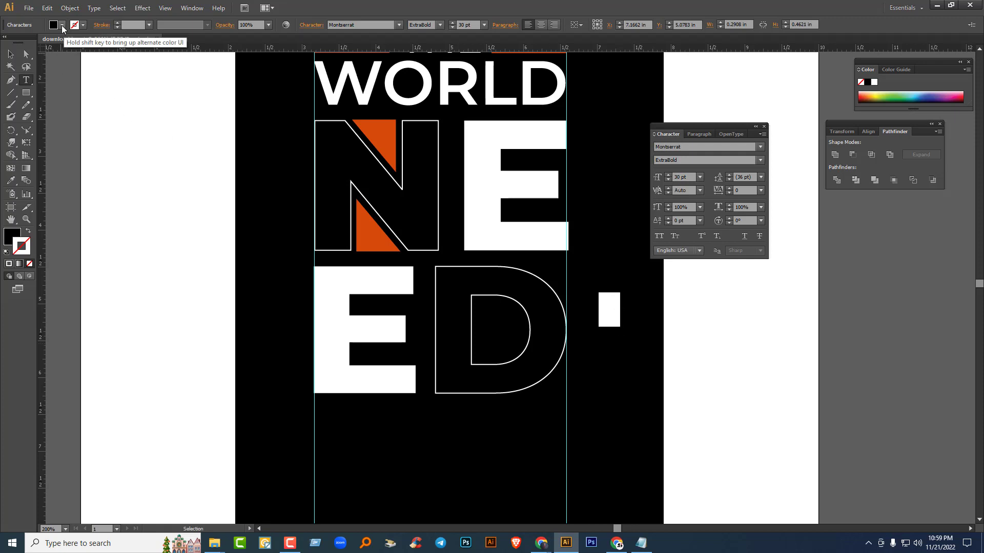
pyautogui.click(10, 180)
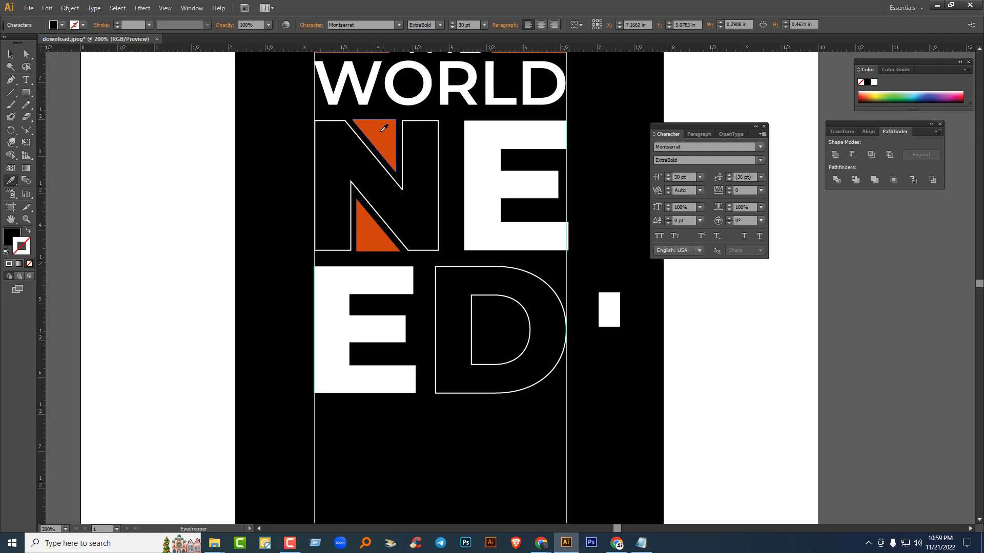
pyautogui.click(373, 134)
pyautogui.click(10, 54)
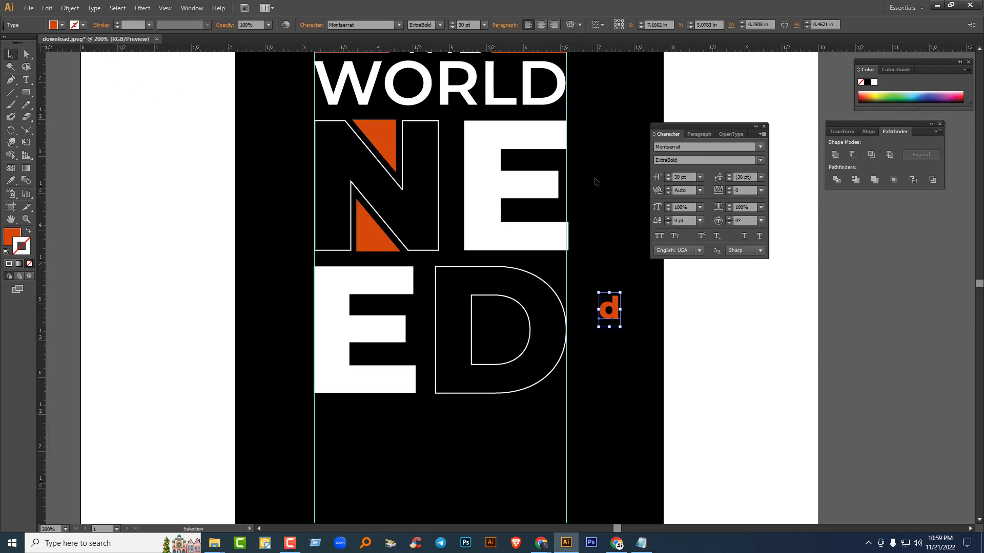
# Step: Set the small orange letter to all caps and fit it inside the outlined D's counter at about 38.42 pt
pyautogui.click(661, 237)
pyautogui.moveTo(613, 313); pyautogui.dragTo(516, 355)
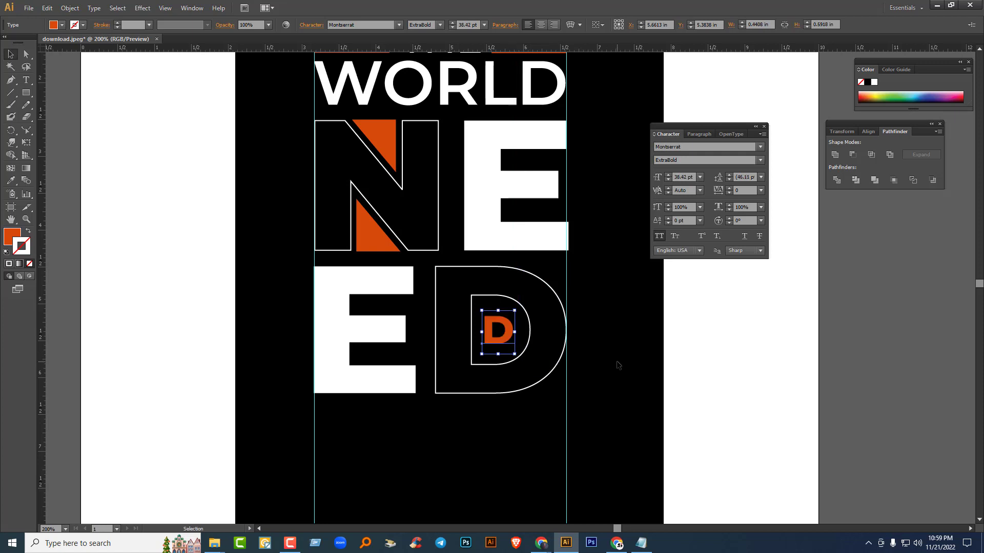
pyautogui.press('Up')
pyautogui.press('Up')
pyautogui.press('Up')
pyautogui.press('Up')
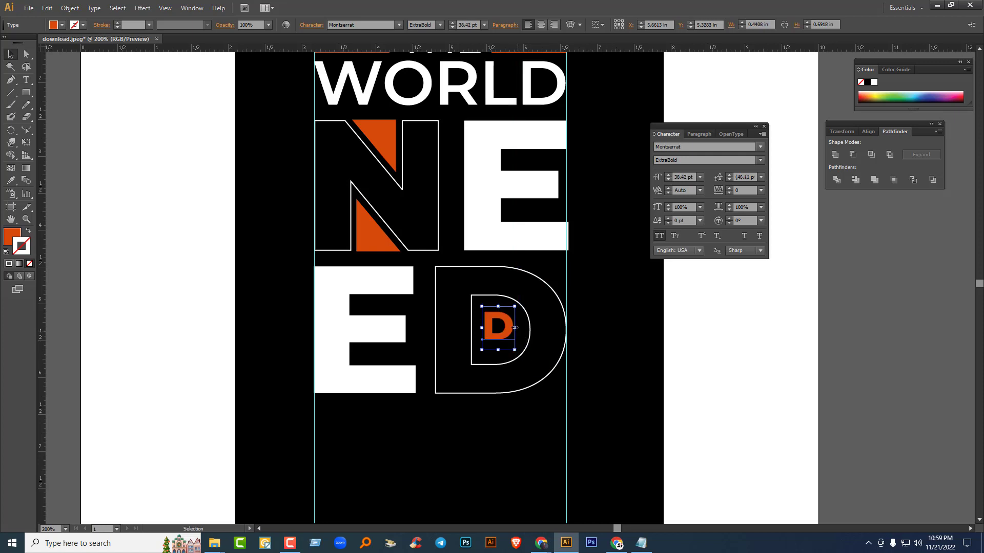
# Step: Convert the small orange D to outlines and shift it down to centre it inside the large outlined D
pyautogui.rightClick(515, 327)
pyautogui.click(539, 395)
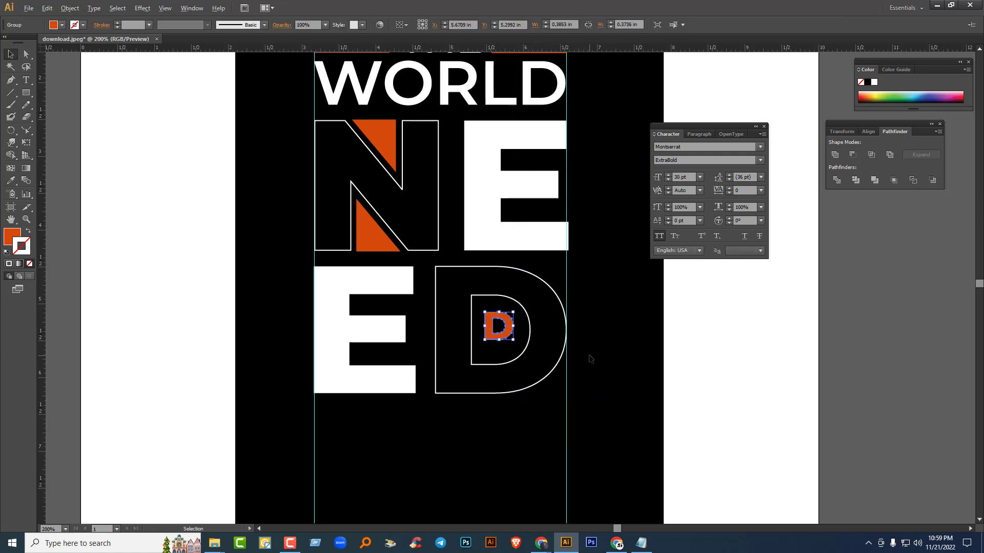
pyautogui.scroll(1, 590, 359)
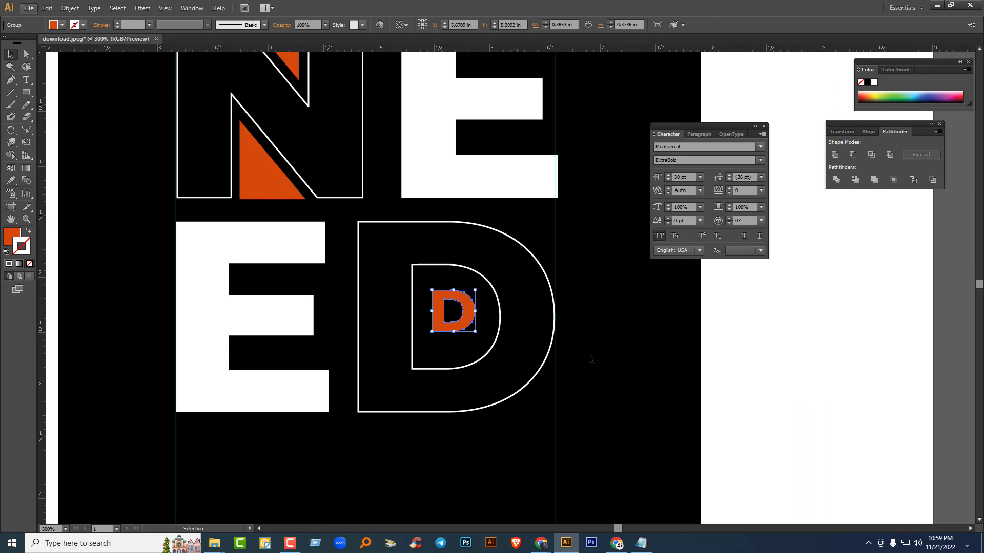
pyautogui.click(538, 343)
pyautogui.moveTo(468, 313); pyautogui.dragTo(468, 317)
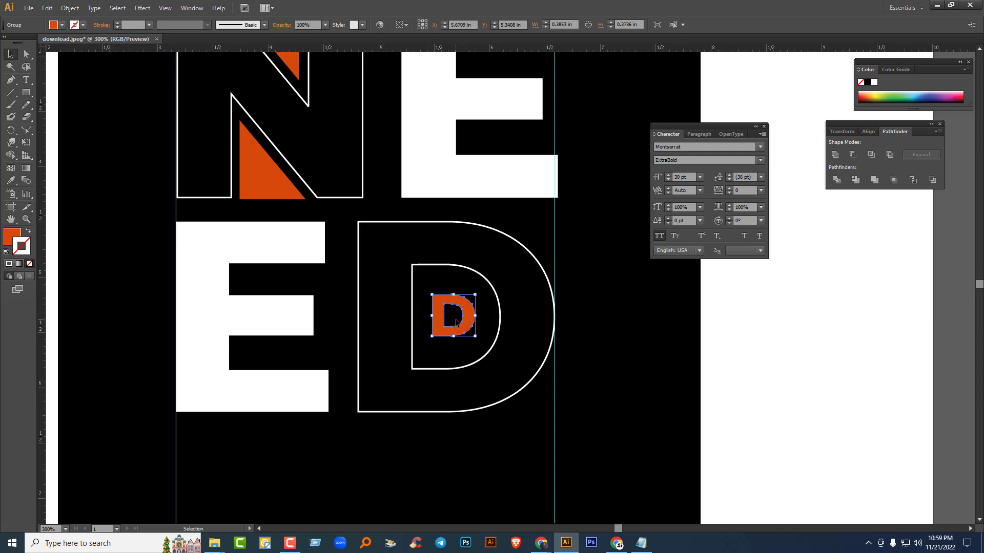
# Step: Fill in the hole of the small orange D with the Shape Builder tool to make one solid shape
pyautogui.click(10, 154)
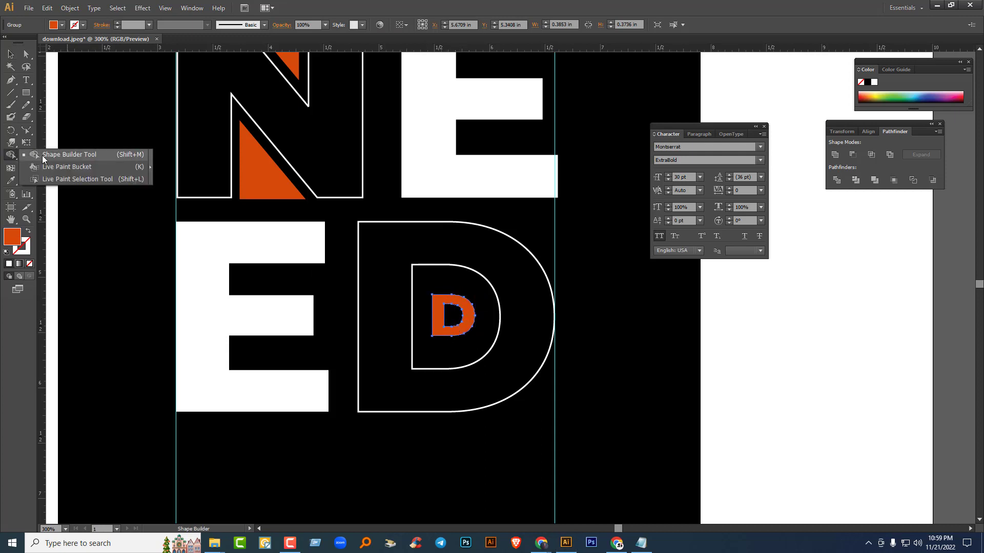
pyautogui.click(50, 155)
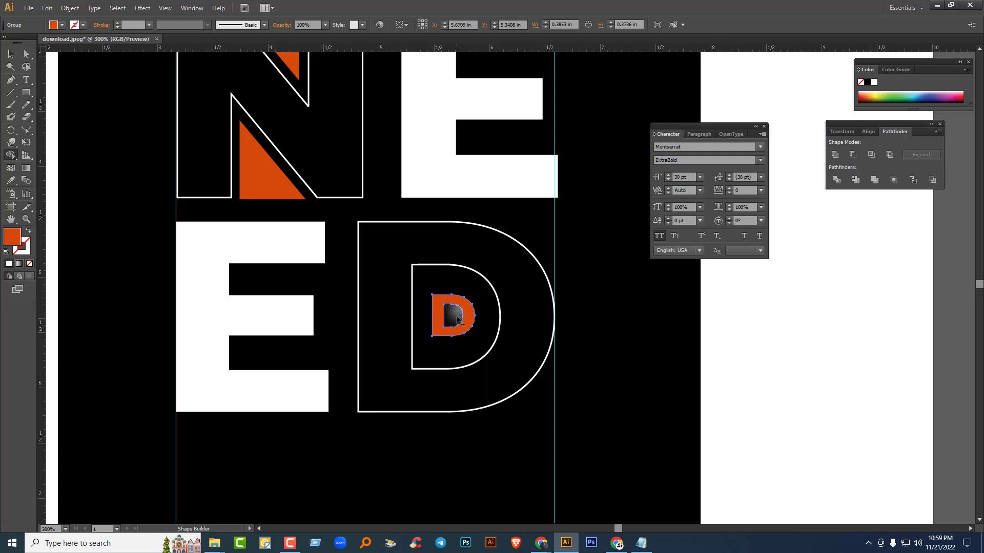
pyautogui.moveTo(458, 319)
pyautogui.mouseDown()
pyautogui.moveTo(445, 322)
pyautogui.moveTo(463, 333)
pyautogui.mouseUp()
pyautogui.press('v')
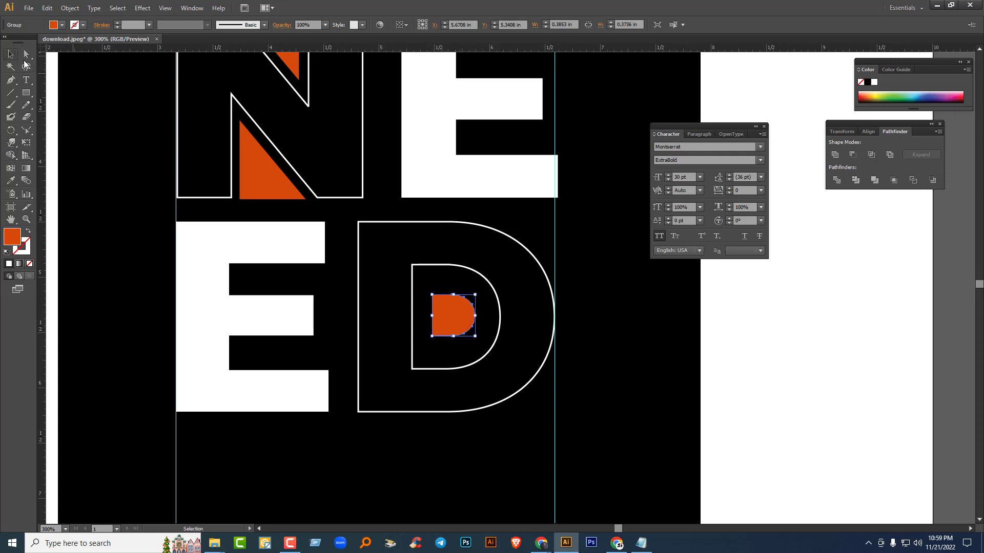
pyautogui.click(760, 374)
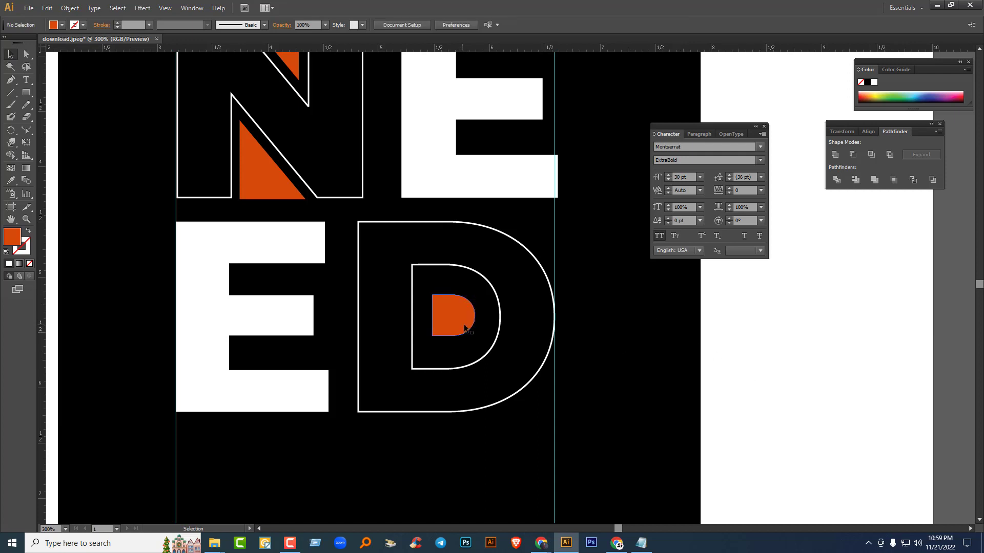
# Step: Move the words YOUR and LIGHT from the empty canvas beside the artboard to the poster area
pyautogui.moveTo(479, 117); pyautogui.dragTo(488, 279)
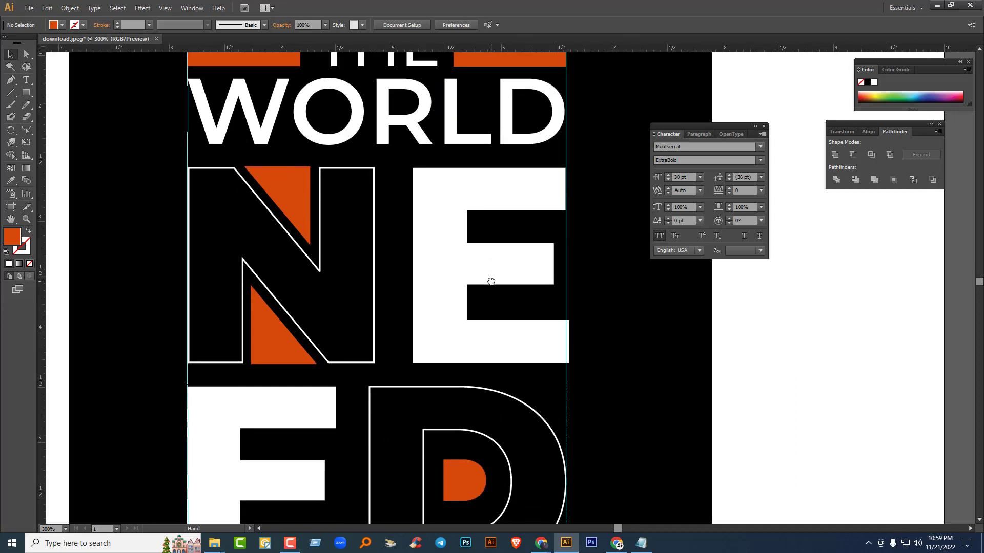
pyautogui.moveTo(475, 442)
pyautogui.mouseDown()
pyautogui.moveTo(474, 254)
pyautogui.moveTo(377, 125)
pyautogui.mouseUp()
pyautogui.moveTo(544, 168); pyautogui.dragTo(395, 101)
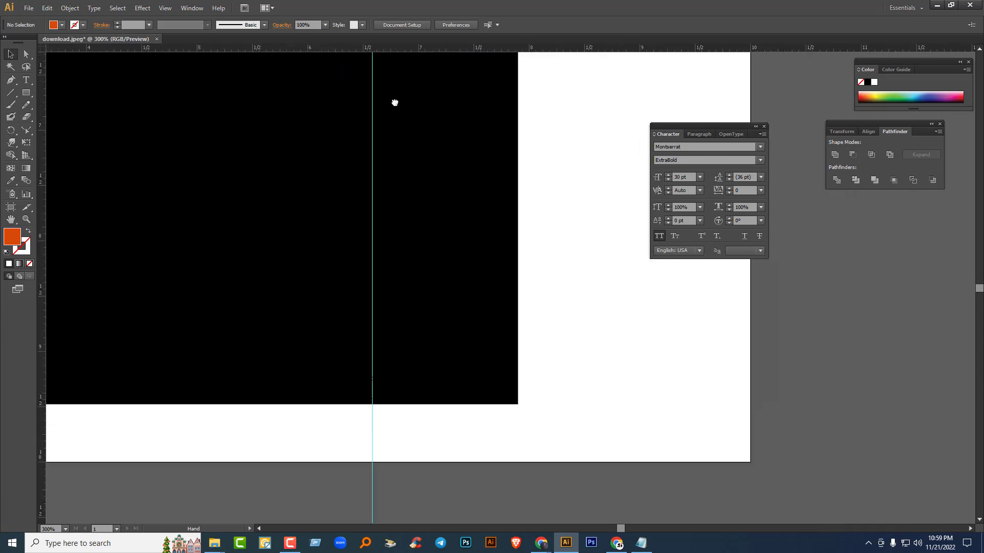
pyautogui.moveTo(551, 400)
pyautogui.mouseDown()
pyautogui.moveTo(522, 321)
pyautogui.moveTo(236, 374)
pyautogui.mouseUp()
pyautogui.moveTo(572, 339); pyautogui.dragTo(237, 448)
pyautogui.moveTo(652, 327)
pyautogui.mouseDown()
pyautogui.moveTo(613, 336)
pyautogui.moveTo(512, 407)
pyautogui.mouseUp()
pyautogui.moveTo(584, 296); pyautogui.dragTo(192, 287)
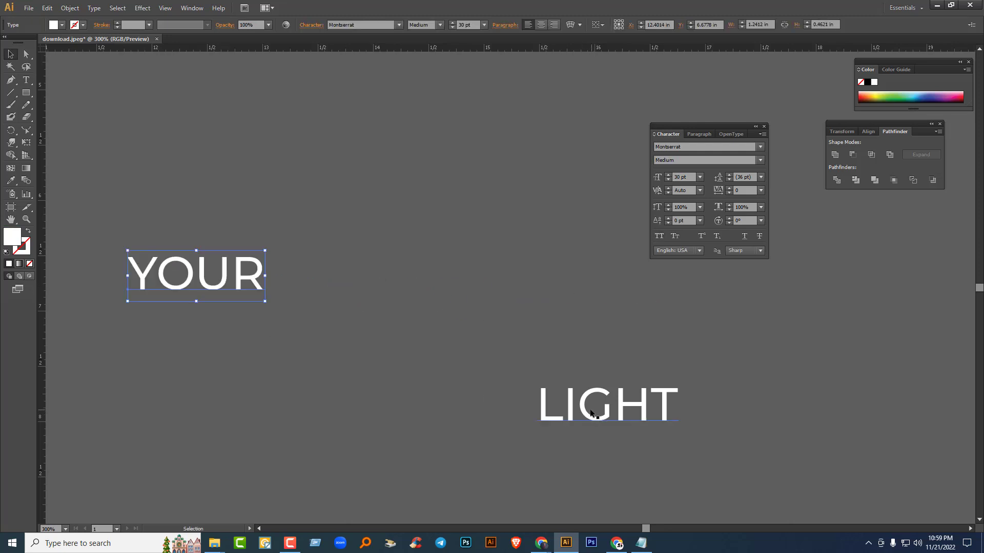
pyautogui.moveTo(597, 415); pyautogui.dragTo(171, 389)
pyautogui.moveTo(180, 333); pyautogui.dragTo(775, 344)
pyautogui.moveTo(775, 305); pyautogui.dragTo(398, 316)
pyautogui.moveTo(258, 382); pyautogui.dragTo(495, 329)
pyautogui.moveTo(959, 342); pyautogui.dragTo(218, 385)
# Step: Bring the word LIGHT to the front of the black background
pyautogui.rightClick(265, 377)
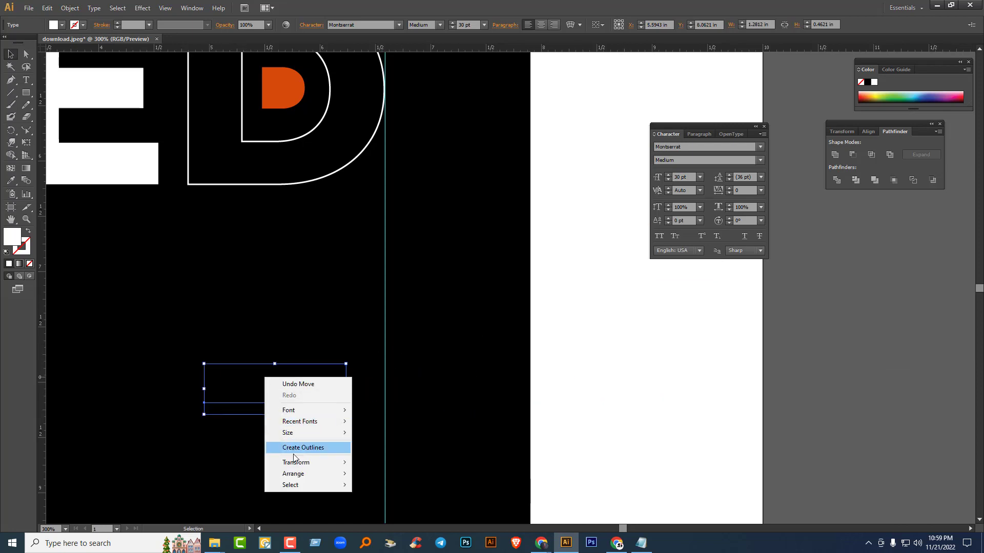
pyautogui.moveTo(298, 475)
pyautogui.click(379, 474)
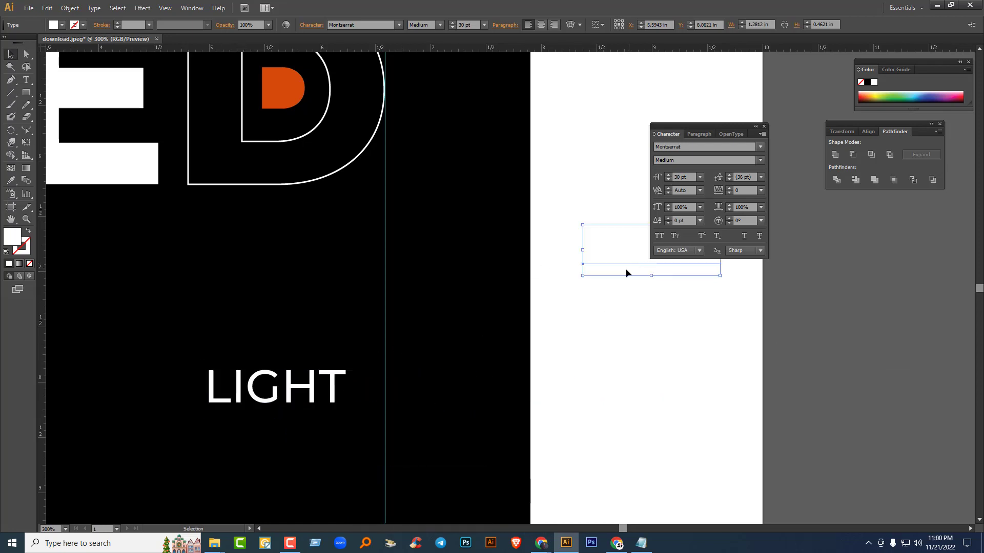
# Step: Place the word YOUR on the black background below the ED letters and bring it to the front
pyautogui.moveTo(625, 272); pyautogui.dragTo(216, 273)
pyautogui.rightClick(216, 274)
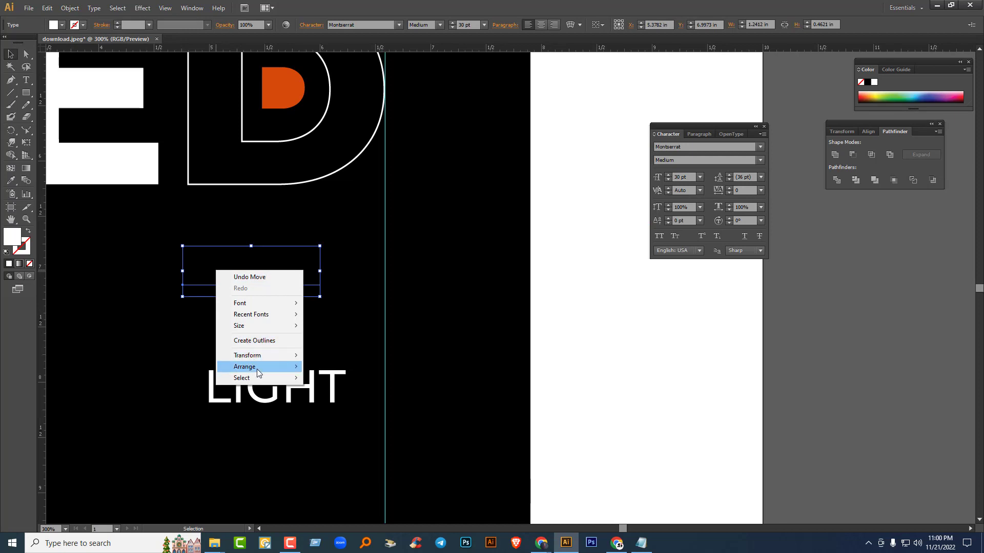
pyautogui.moveTo(257, 369)
pyautogui.click(318, 366)
pyautogui.moveTo(266, 271); pyautogui.dragTo(238, 297)
# Step: Set the word LIGHT aside across the right edge of the black background
pyautogui.moveTo(277, 387); pyautogui.dragTo(531, 390)
pyautogui.moveTo(401, 357); pyautogui.dragTo(746, 381)
pyautogui.moveTo(454, 275); pyautogui.dragTo(283, 276)
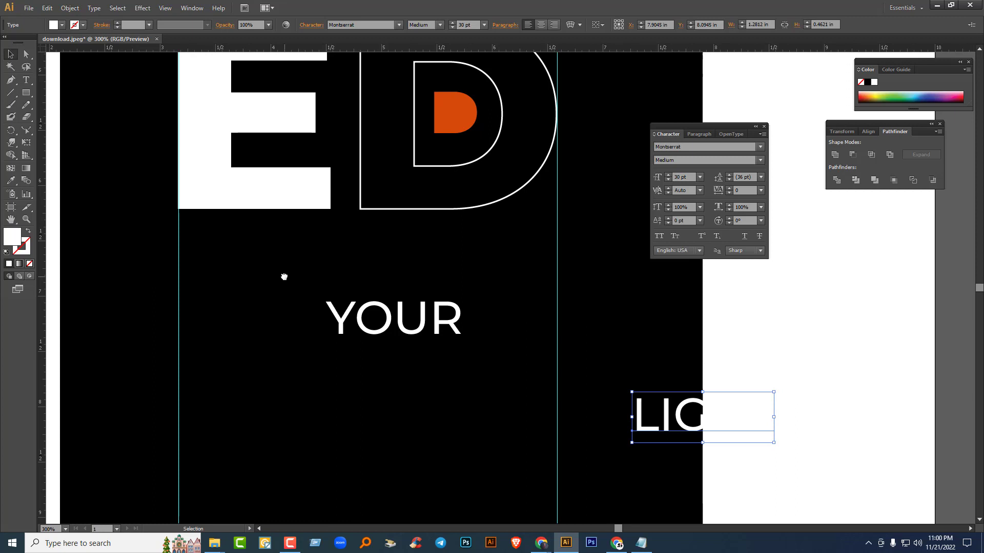
# Step: Draw a rectangle about 3.42 by 0.43 in between the guides below ED, filled with the small D's orange
pyautogui.click(26, 92)
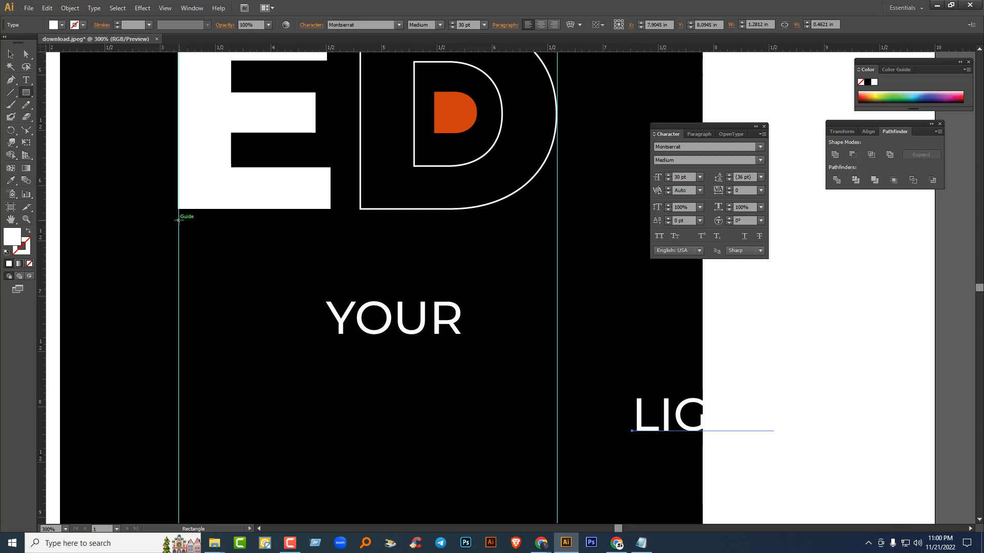
pyautogui.moveTo(178, 220); pyautogui.dragTo(557, 266)
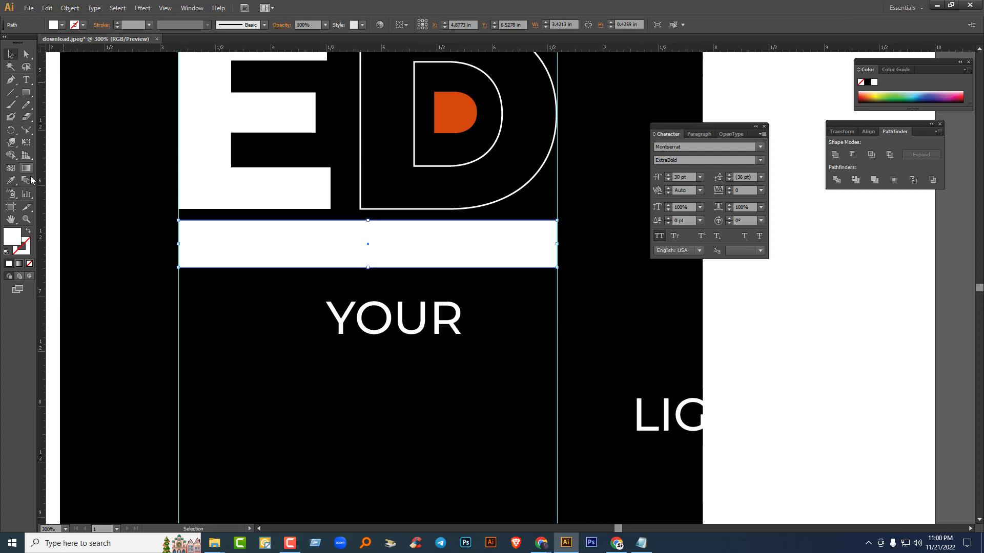
pyautogui.click(11, 181)
pyautogui.click(453, 113)
pyautogui.press('v')
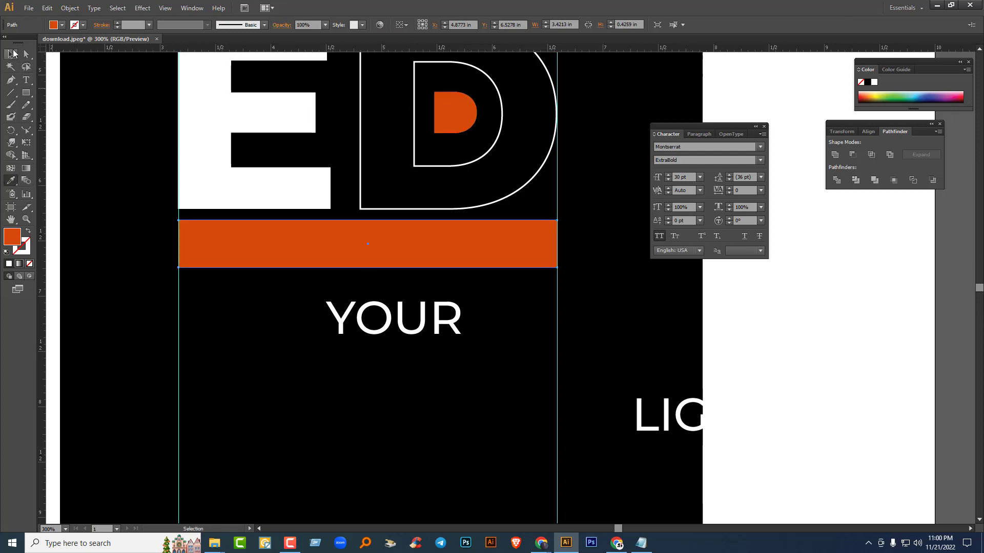
# Step: Centre the word YOUR on the orange bar and bring it to the front
pyautogui.moveTo(387, 330); pyautogui.dragTo(361, 254)
pyautogui.rightClick(360, 255)
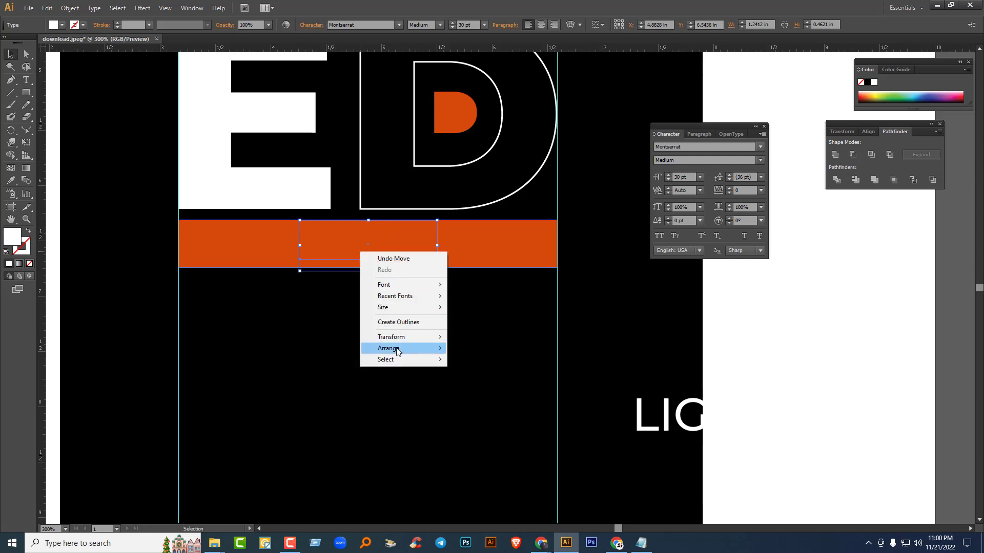
pyautogui.moveTo(395, 348)
pyautogui.click(475, 350)
# Step: Convert YOUR to outlines and colour it black by sampling the poster background
pyautogui.rightClick(384, 245)
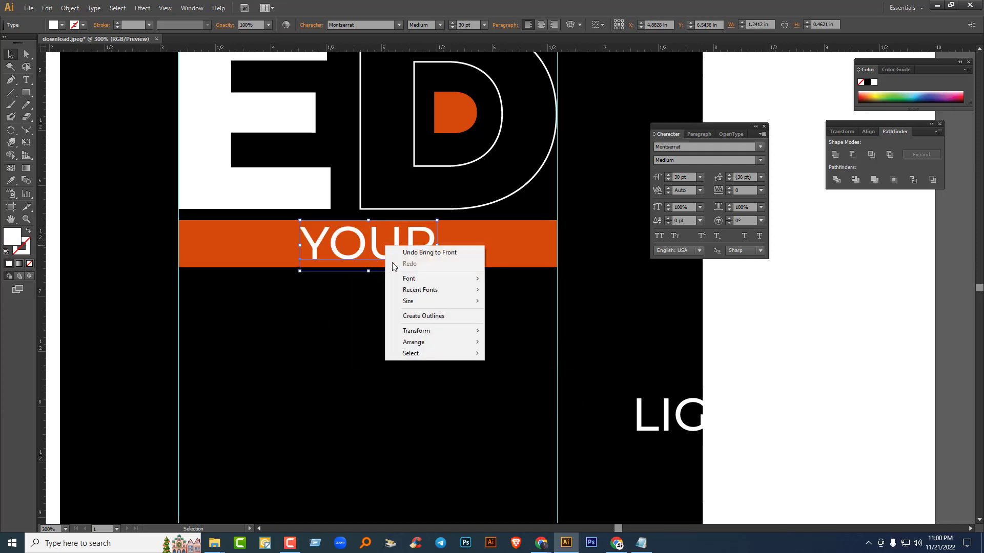
pyautogui.click(425, 316)
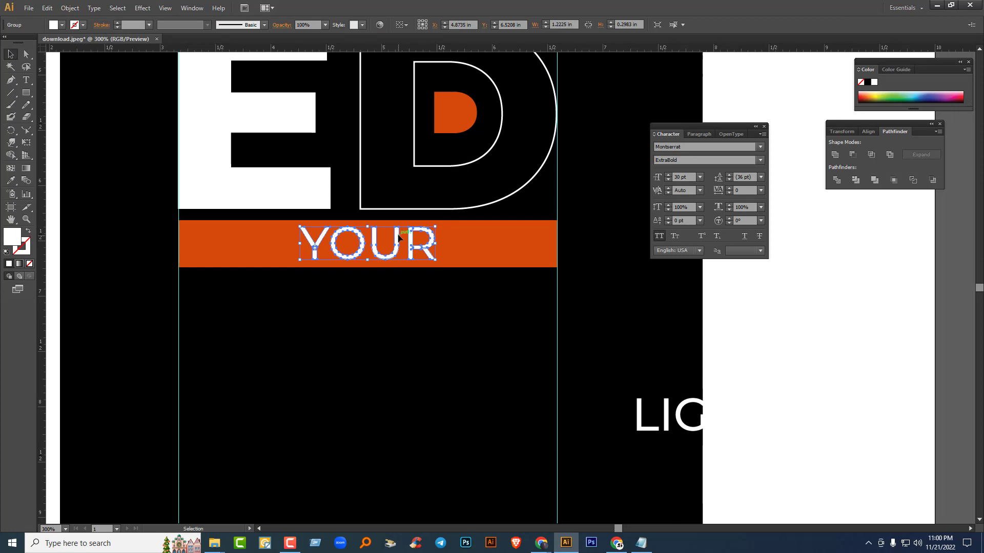
pyautogui.click(11, 180)
pyautogui.click(193, 314)
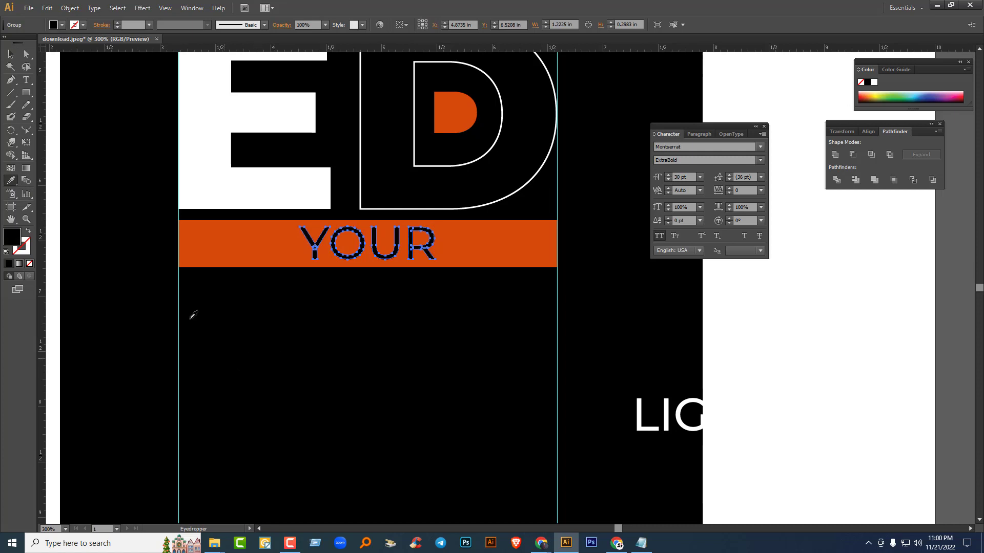
pyautogui.click(11, 54)
pyautogui.click(435, 390)
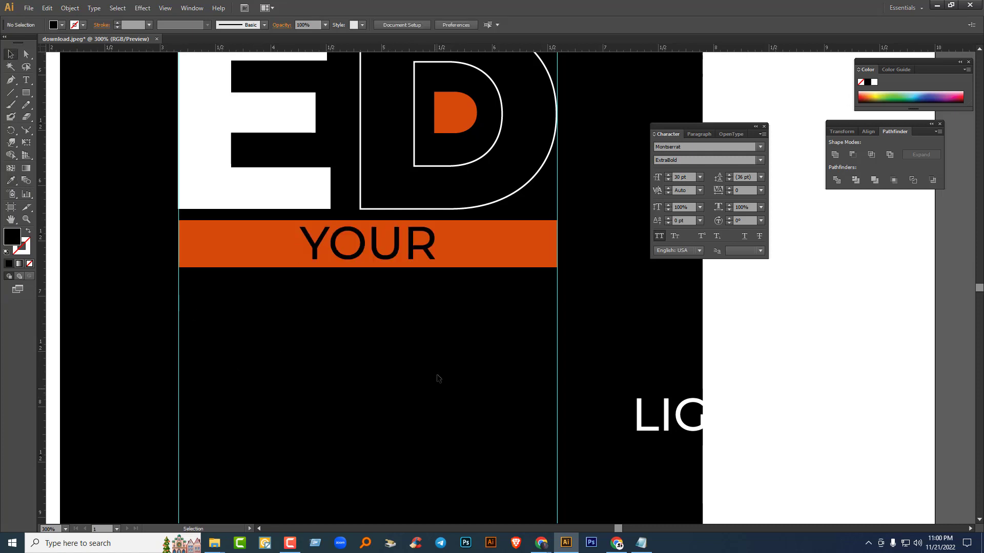
# Step: Nudge YOUR slightly left and draw a row of three black circles to its right, shrinking from about 0.13 to 0.1 in
pyautogui.click(421, 251)
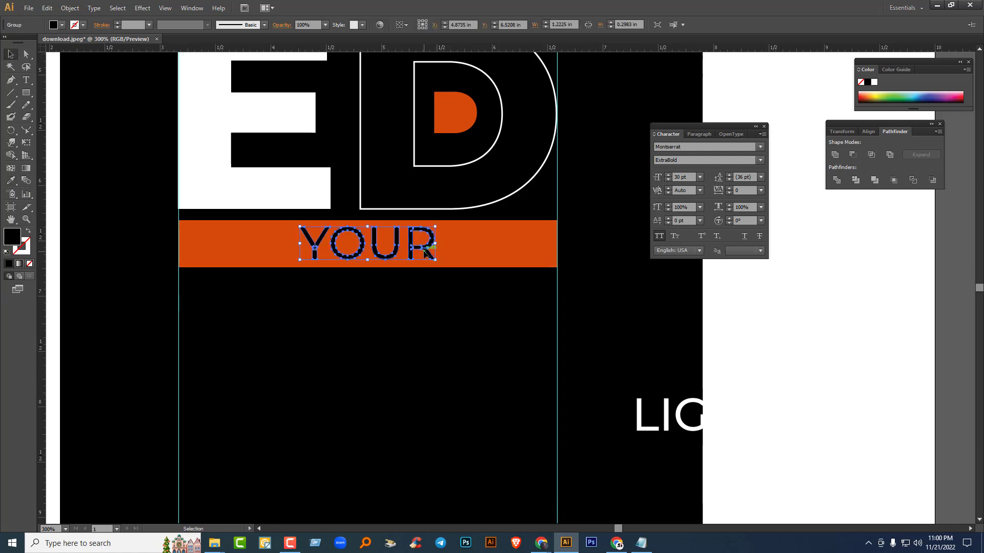
pyautogui.click(26, 92)
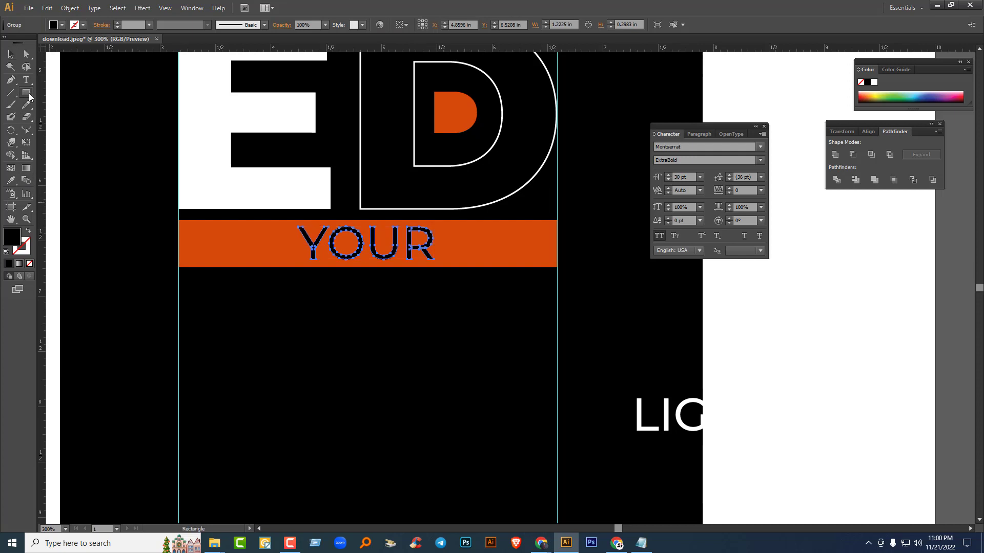
pyautogui.press('l')
pyautogui.moveTo(441, 239); pyautogui.dragTo(456, 251)
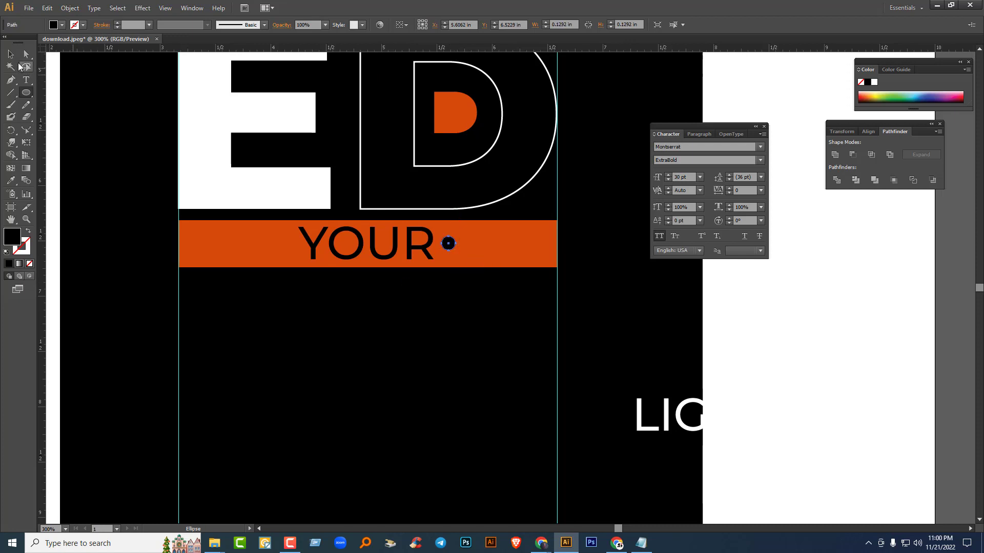
pyautogui.click(10, 54)
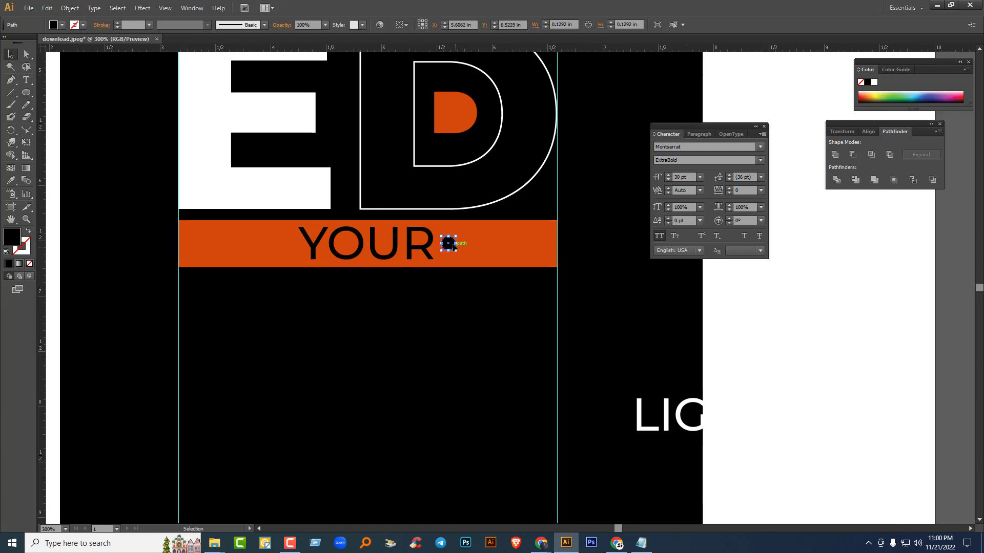
pyautogui.moveTo(450, 244); pyautogui.dragTo(493, 247)
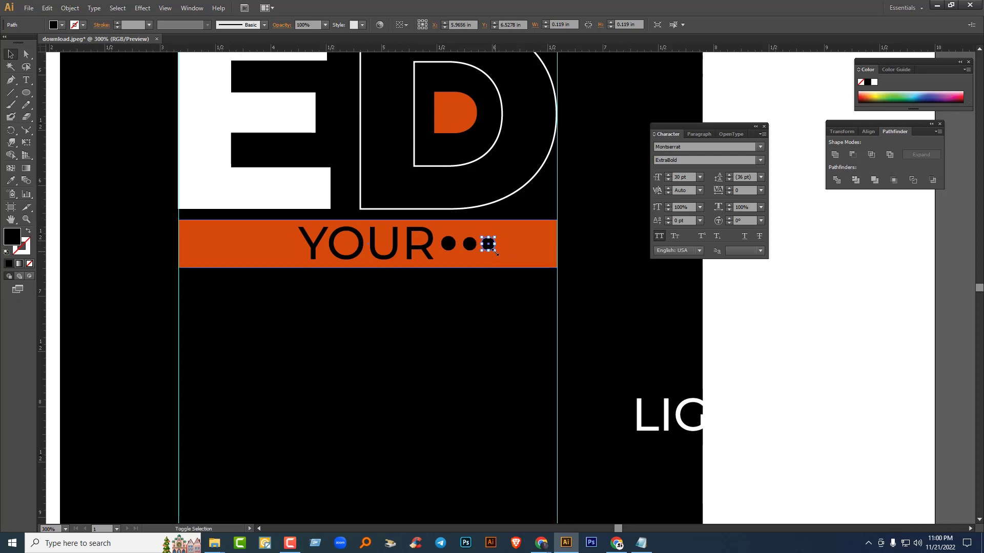
pyautogui.click(516, 319)
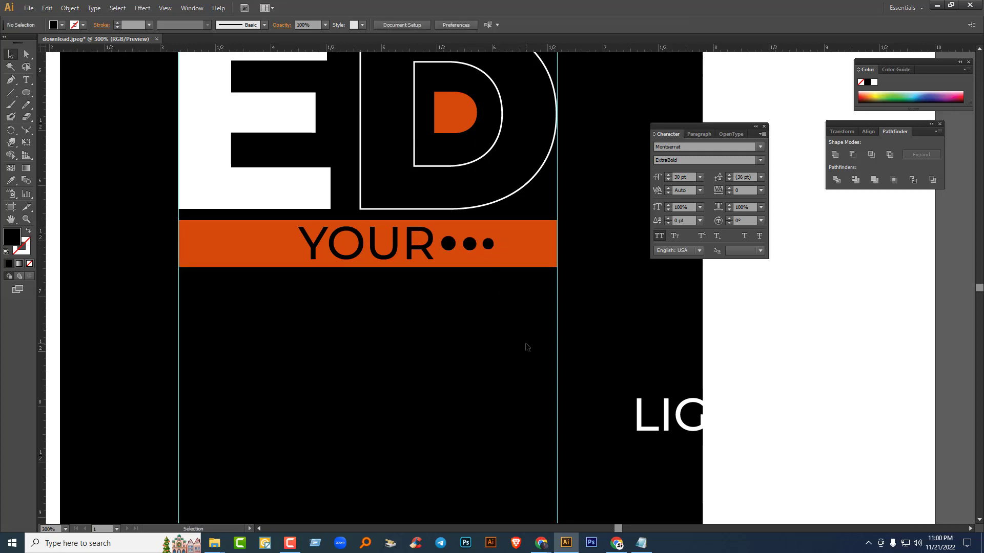
# Step: Align the vertical centres of the three black circles and group them
pyautogui.click(487, 244)
pyautogui.keyDown('shift'); pyautogui.click(469, 245); pyautogui.keyUp('shift')
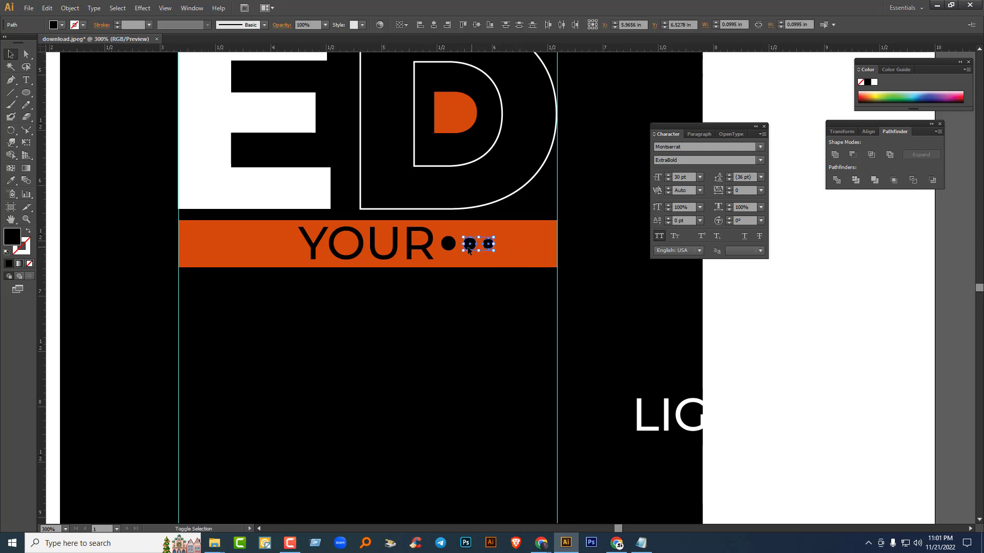
pyautogui.keyDown('shift'); pyautogui.click(448, 244); pyautogui.keyUp('shift')
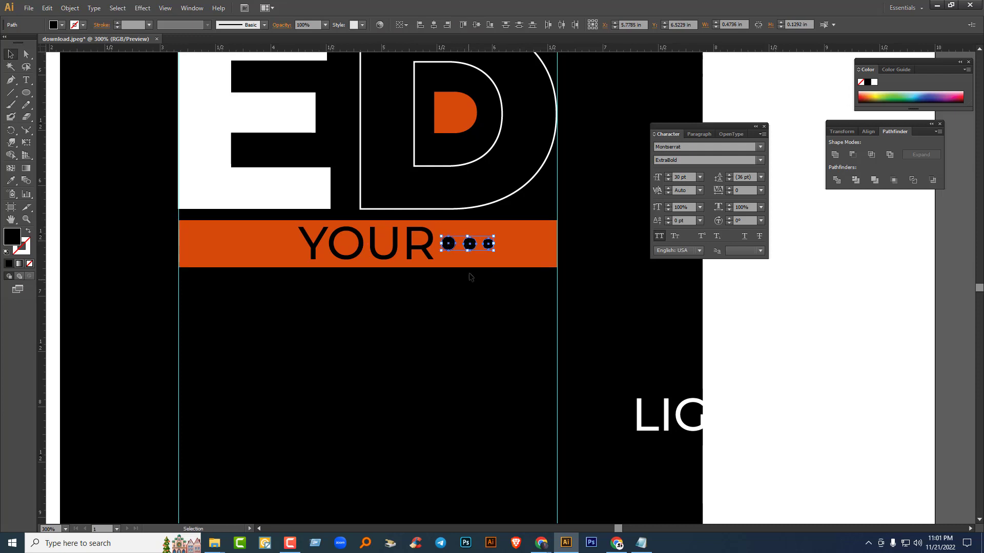
pyautogui.click(404, 25)
pyautogui.click(424, 37)
pyautogui.click(475, 24)
pyautogui.hotkey('ctrl', 'g')
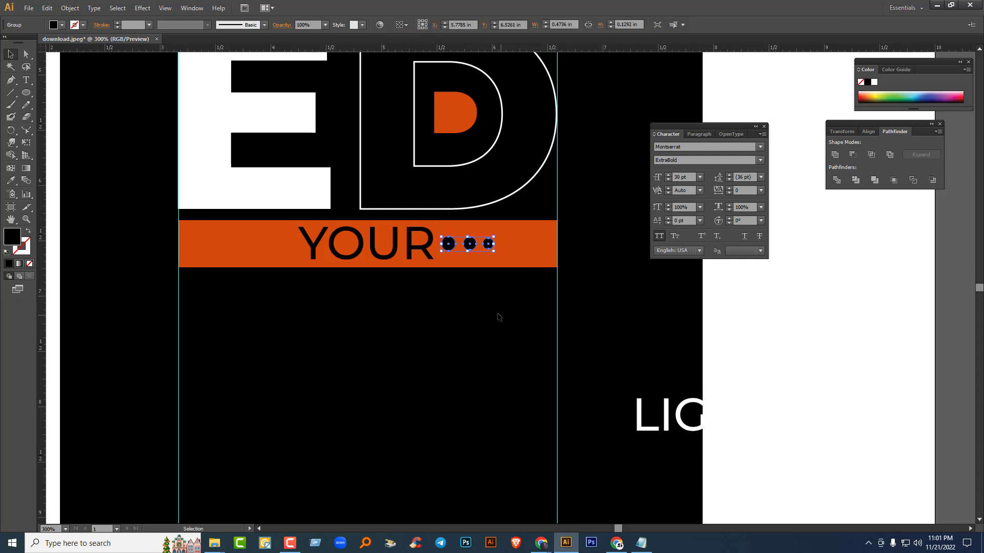
# Step: Create a copy of the dot group reflected about the vertical axis and place it left of YOUR on the orange bar
pyautogui.rightClick(470, 243)
pyautogui.moveTo(518, 315)
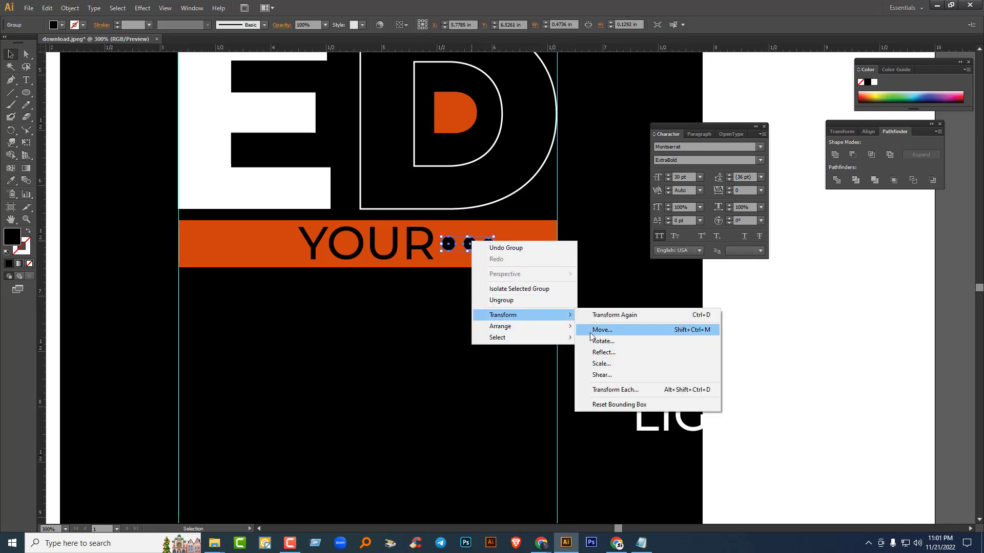
pyautogui.click(602, 353)
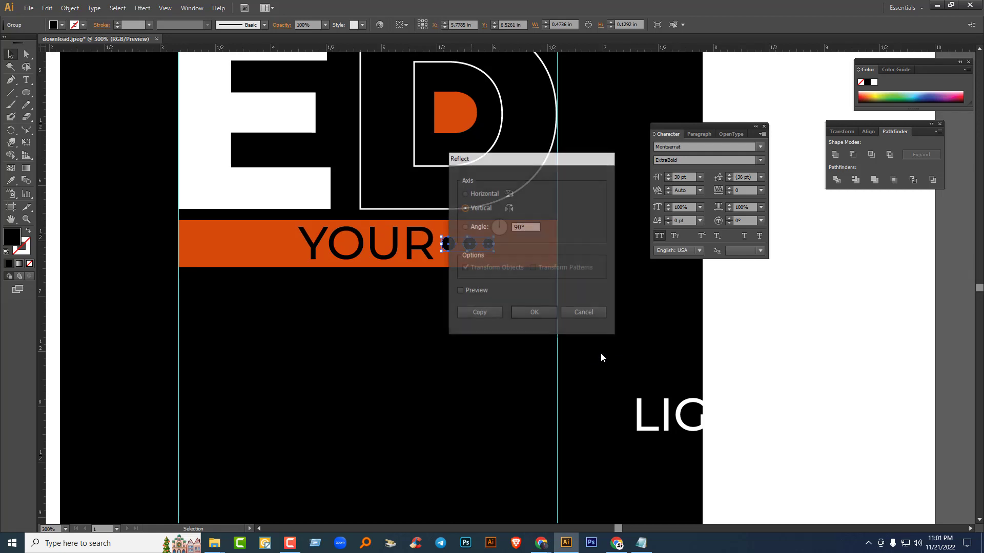
pyautogui.click(478, 310)
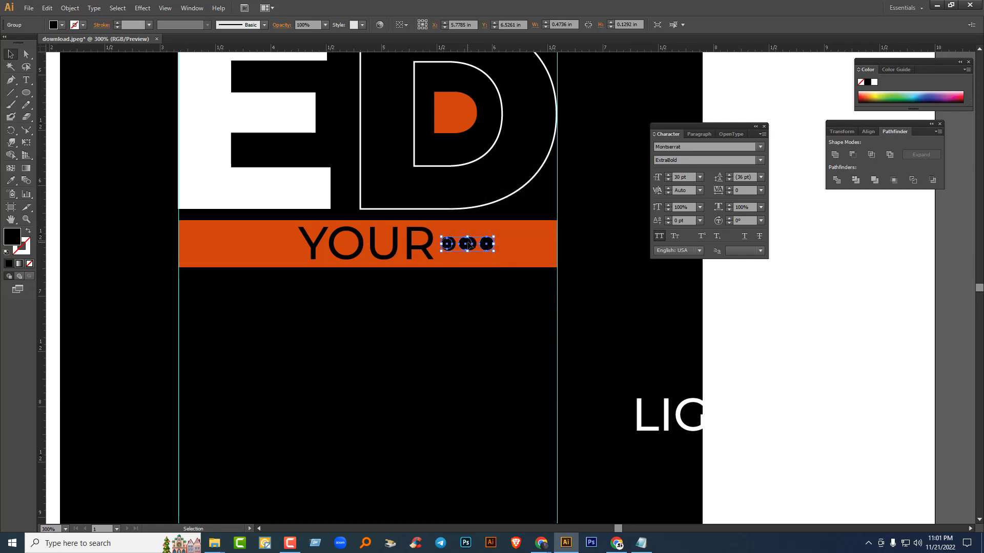
pyautogui.moveTo(438, 245); pyautogui.dragTo(275, 245)
pyautogui.click(364, 346)
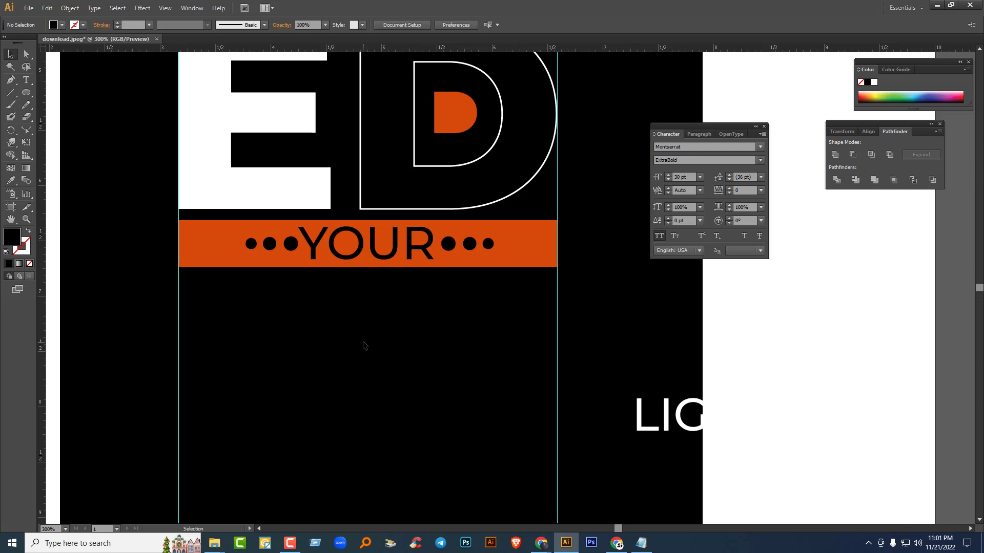
# Step: Recolour both dot groups beside YOUR white by sampling the white letter E
pyautogui.click(457, 247)
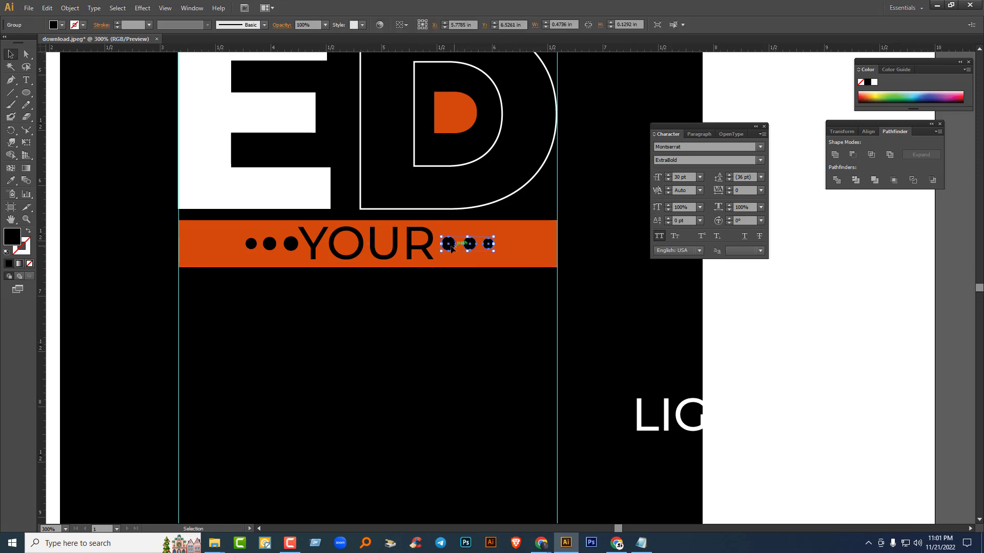
pyautogui.keyDown('shift'); pyautogui.click(294, 246); pyautogui.keyUp('shift')
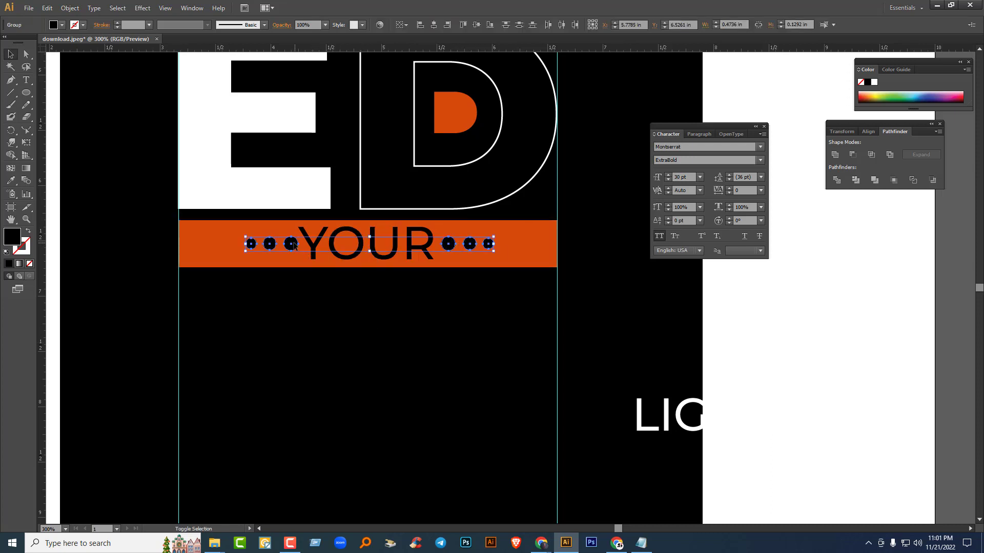
pyautogui.click(10, 179)
pyautogui.click(201, 153)
pyautogui.click(10, 54)
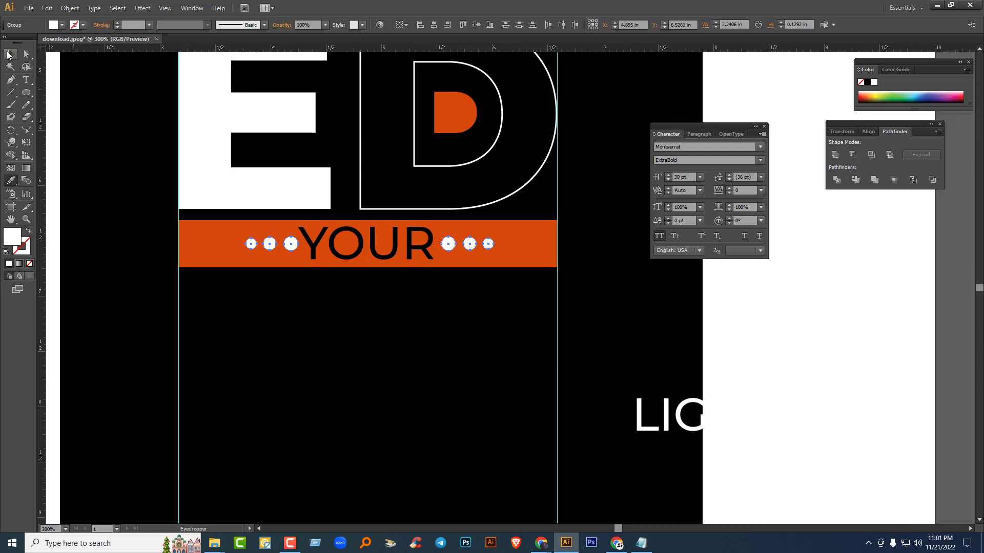
pyautogui.click(377, 395)
# Step: Move LIGHT beneath the orange bar against the left guide and set its font style to ExtraBold
pyautogui.scroll(-3, 453, 351)
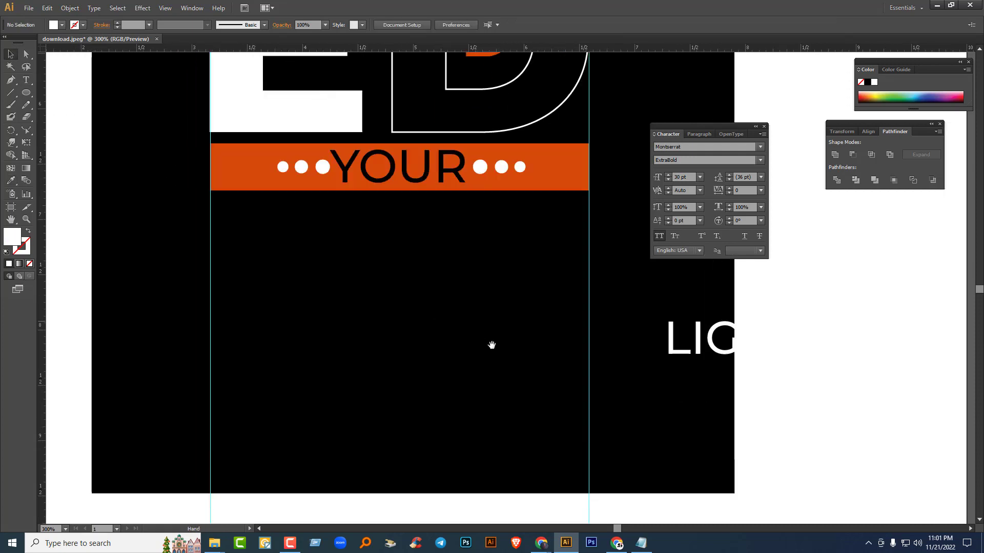
pyautogui.moveTo(698, 355); pyautogui.dragTo(255, 274)
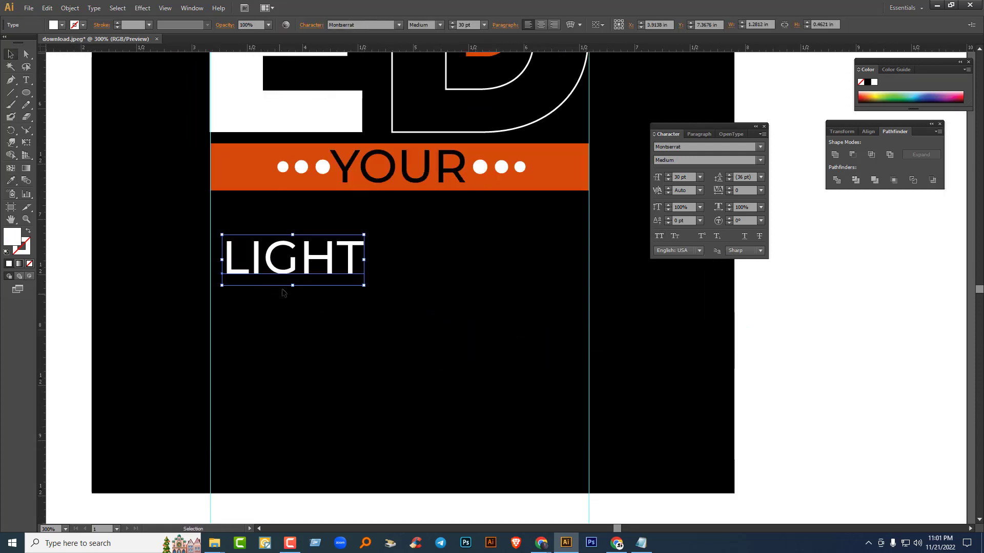
pyautogui.click(760, 159)
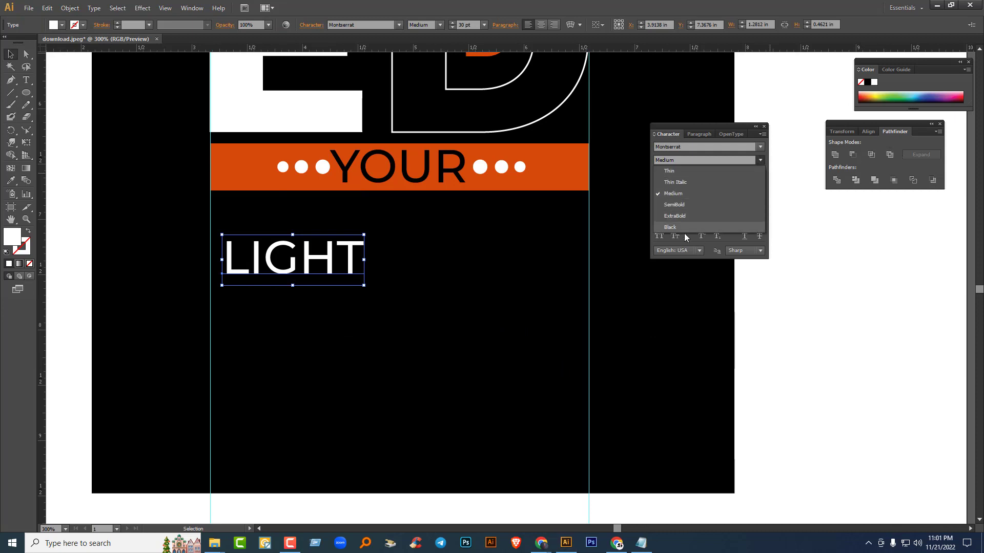
pyautogui.click(674, 217)
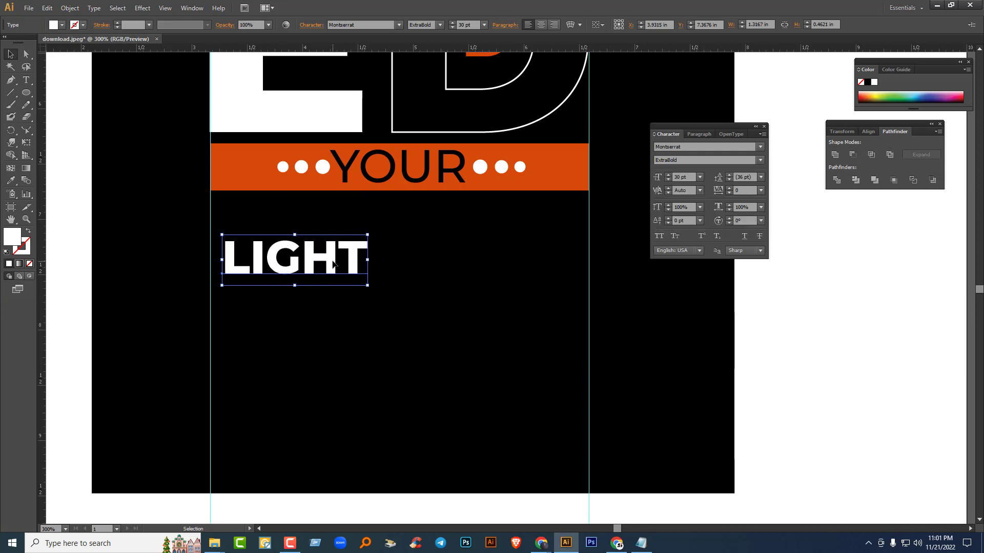
pyautogui.moveTo(333, 265); pyautogui.dragTo(320, 226)
pyautogui.press('Left')
pyautogui.press('Left')
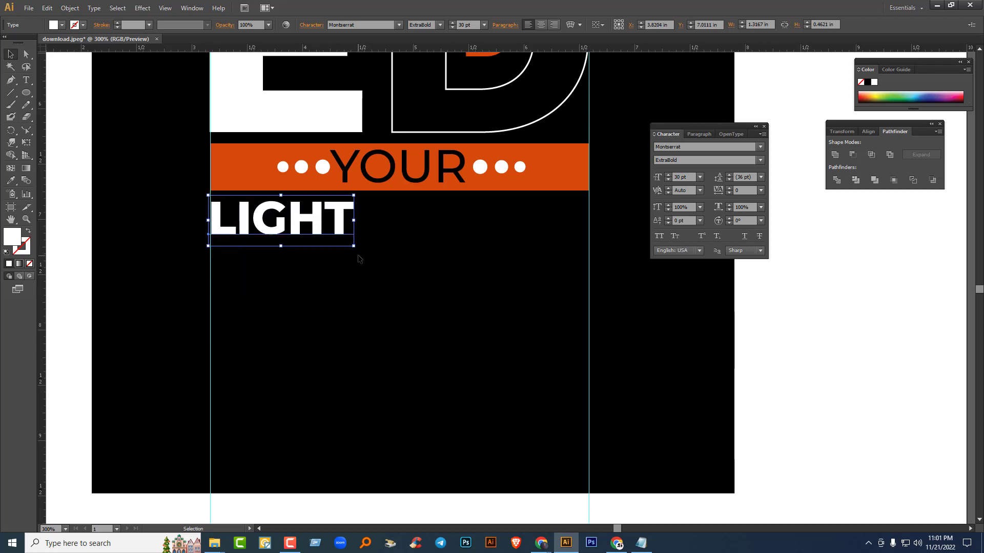
pyautogui.press('Right')
# Step: Enlarge LIGHT to span both guides, about 3.42 in wide, and convert it to outlines
pyautogui.moveTo(353, 246); pyautogui.dragTo(587, 347)
pyautogui.rightClick(487, 254)
pyautogui.click(509, 324)
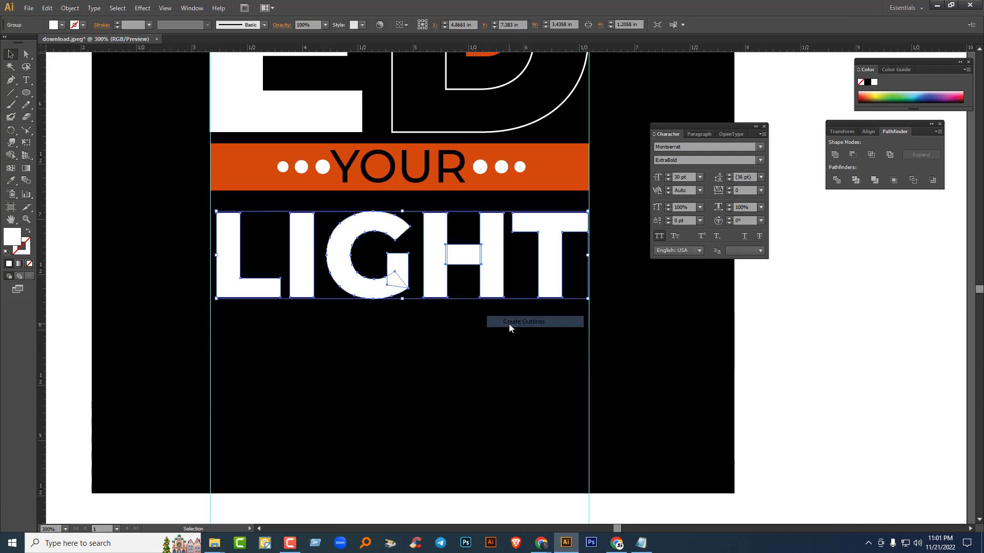
pyautogui.moveTo(214, 298); pyautogui.dragTo(210, 300)
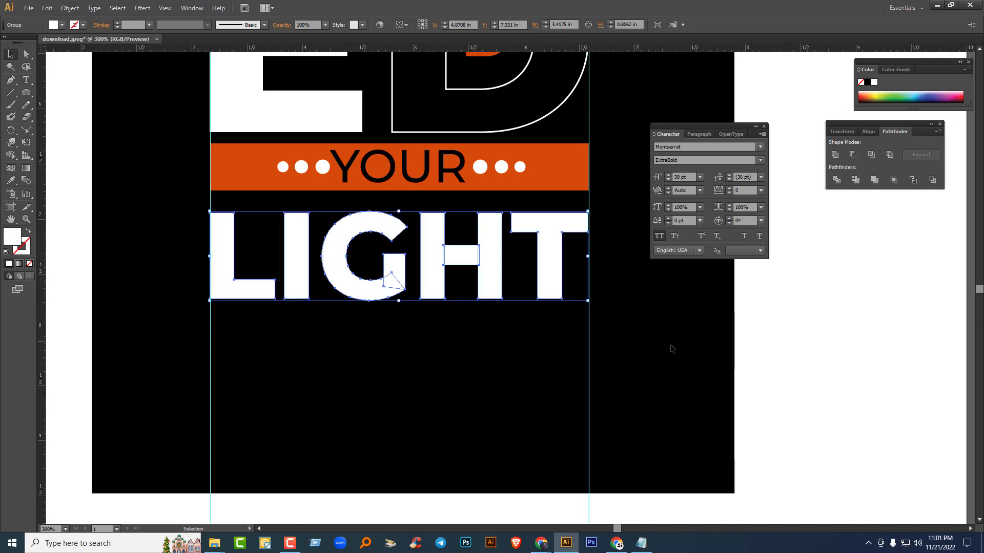
# Step: Nudge LIGHT up about 0.11 in so it sits close beneath the orange YOUR bar
pyautogui.press('Up')
pyautogui.press('Up')
pyautogui.press('Up')
pyautogui.press('Up')
pyautogui.press('Up')
pyautogui.press('Up')
pyautogui.press('Up')
pyautogui.press('Up')
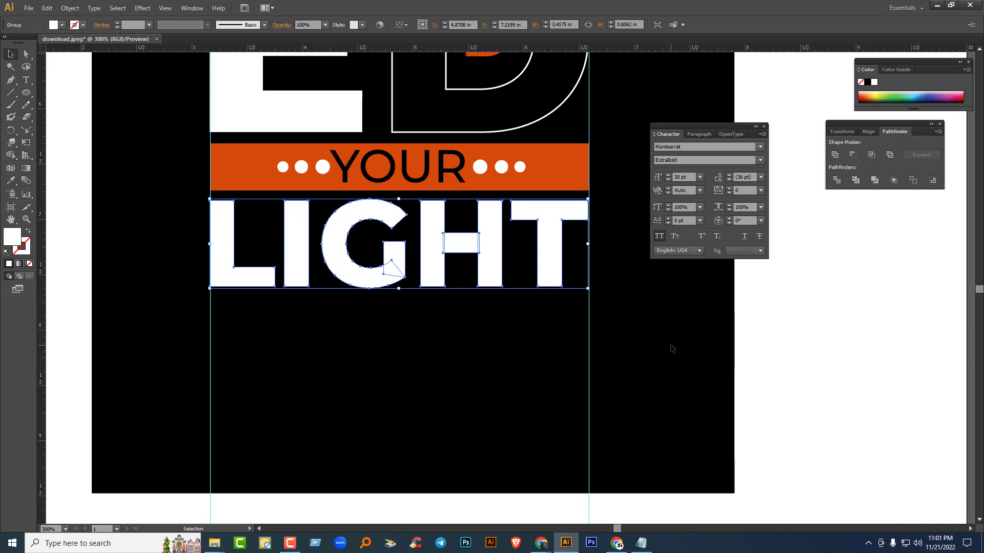
pyautogui.click(670, 344)
# Step: Delete the two vertical guides and the spare orange square above the poster
pyautogui.scroll(-2, 566, 362)
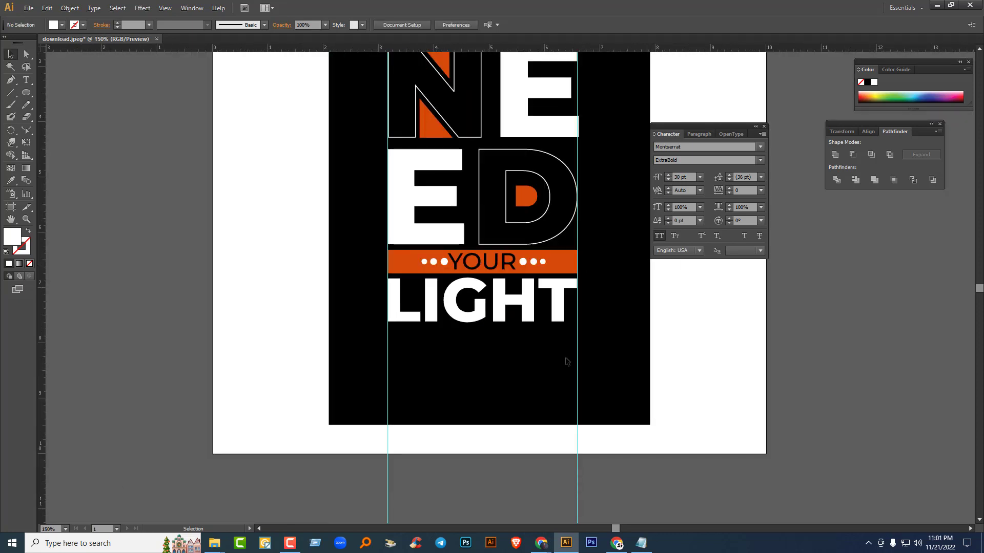
pyautogui.scroll(-1, 565, 362)
pyautogui.moveTo(579, 300); pyautogui.dragTo(456, 327)
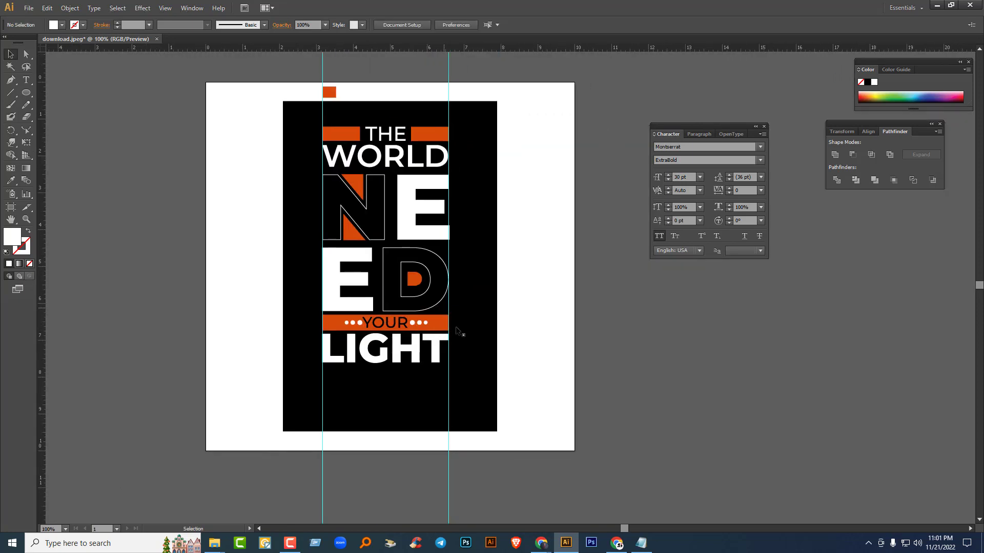
pyautogui.moveTo(495, 484); pyautogui.dragTo(181, 496)
pyautogui.press('Delete')
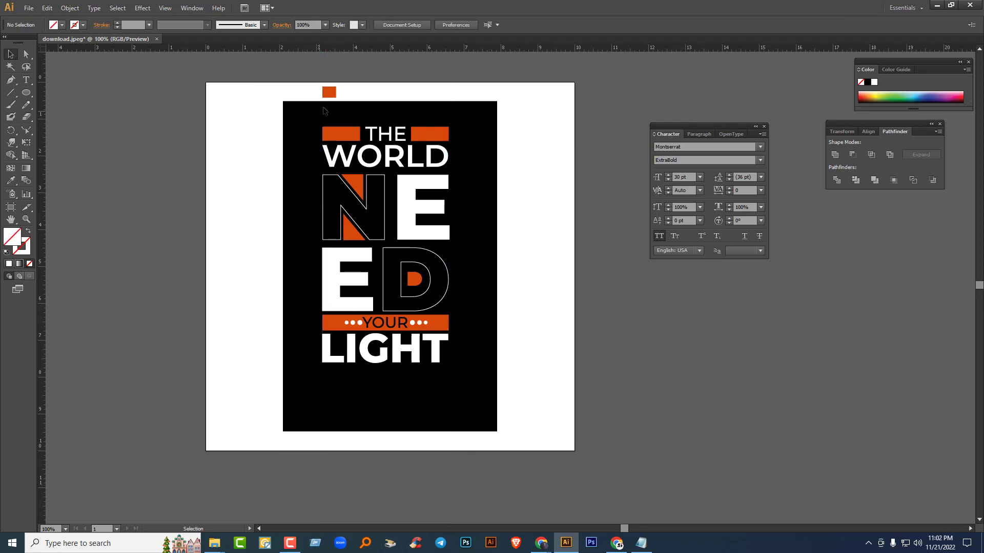
pyautogui.click(329, 93)
pyautogui.press('Delete')
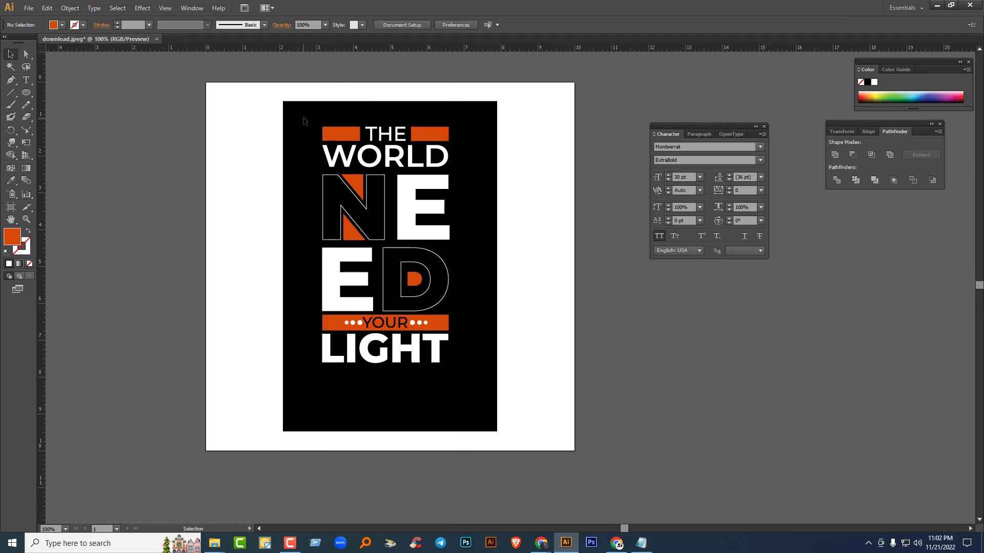
# Step: Move the whole lettering design slightly down and right towards the centre of the black poster
pyautogui.moveTo(304, 121); pyautogui.dragTo(469, 387)
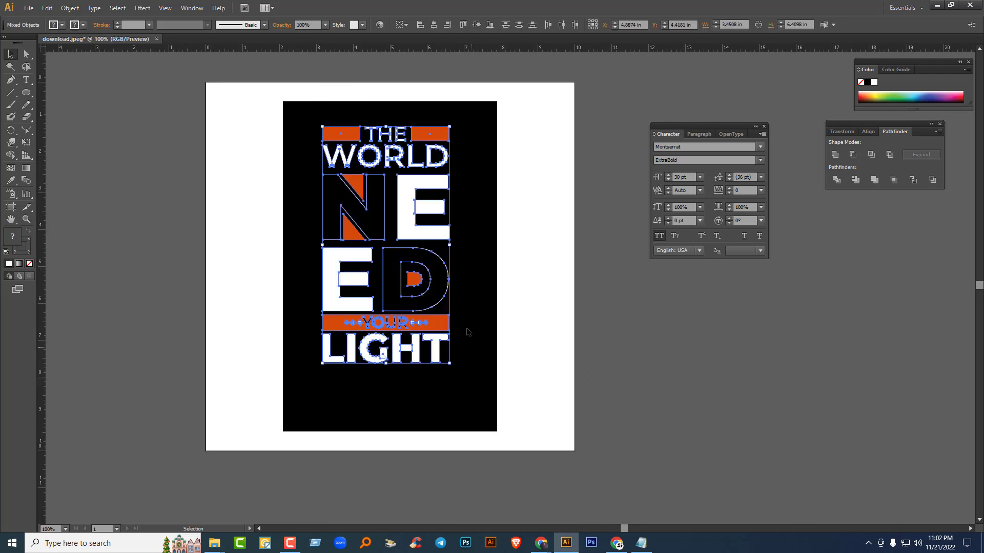
pyautogui.moveTo(431, 236); pyautogui.dragTo(435, 248)
pyautogui.click(577, 325)
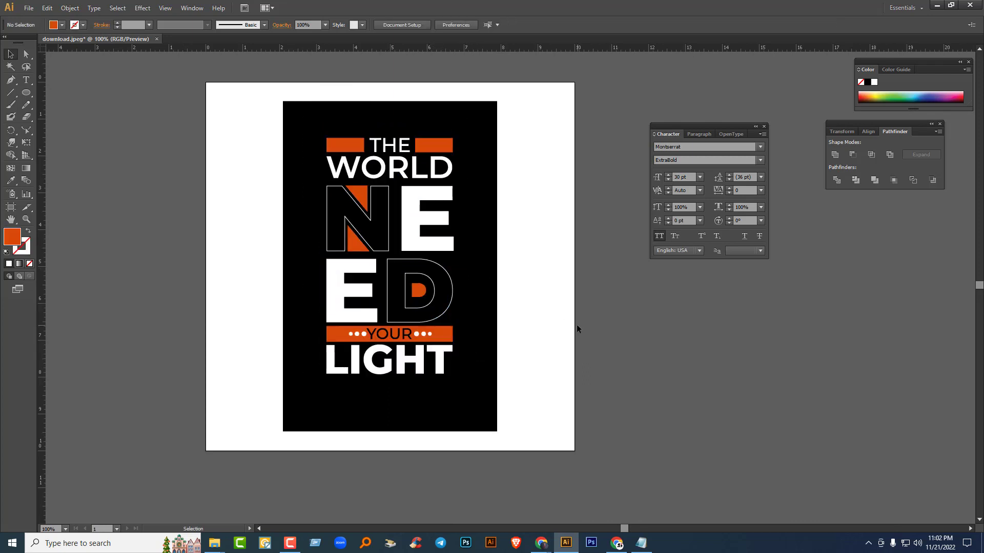
# Step: Group the white E with the outlined D and its orange centre
pyautogui.click(445, 268)
pyautogui.keyDown('shift'); pyautogui.click(423, 293); pyautogui.keyUp('shift')
pyautogui.keyDown('shift'); pyautogui.click(353, 266); pyautogui.keyUp('shift')
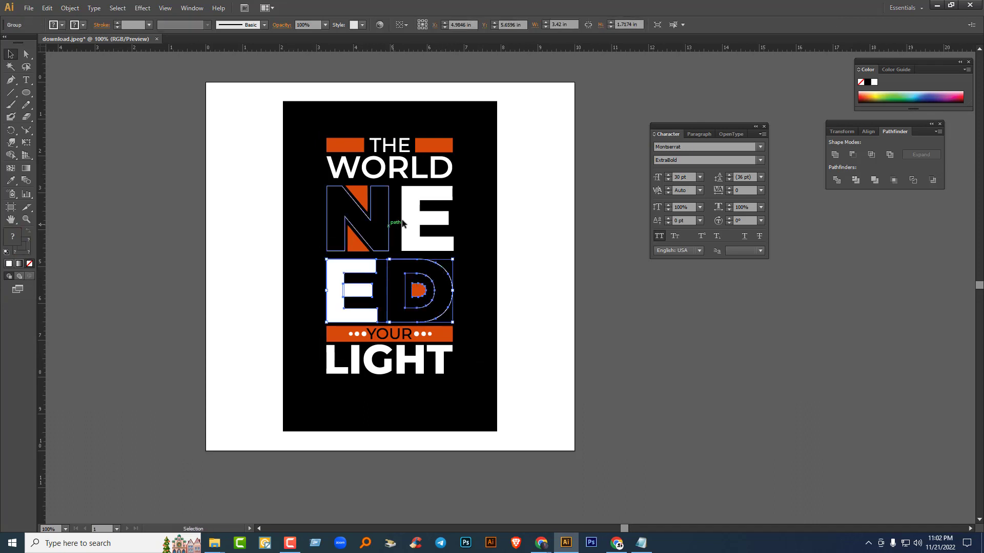
# Step: Group the outlined N and its orange triangles with the white E beside it
pyautogui.click(410, 221)
pyautogui.keyDown('shift'); pyautogui.click(355, 245); pyautogui.keyUp('shift')
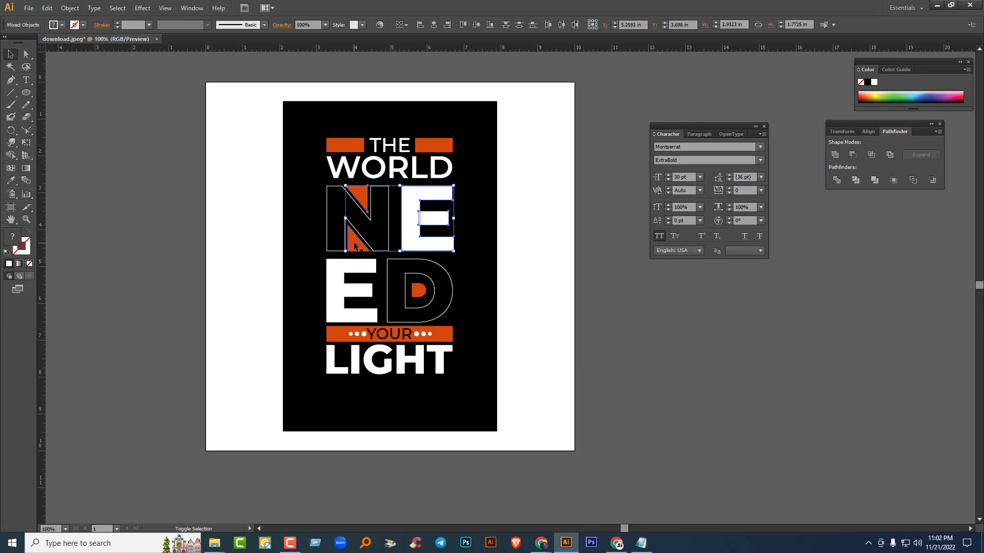
pyautogui.keyDown('shift'); pyautogui.click(329, 202); pyautogui.keyUp('shift')
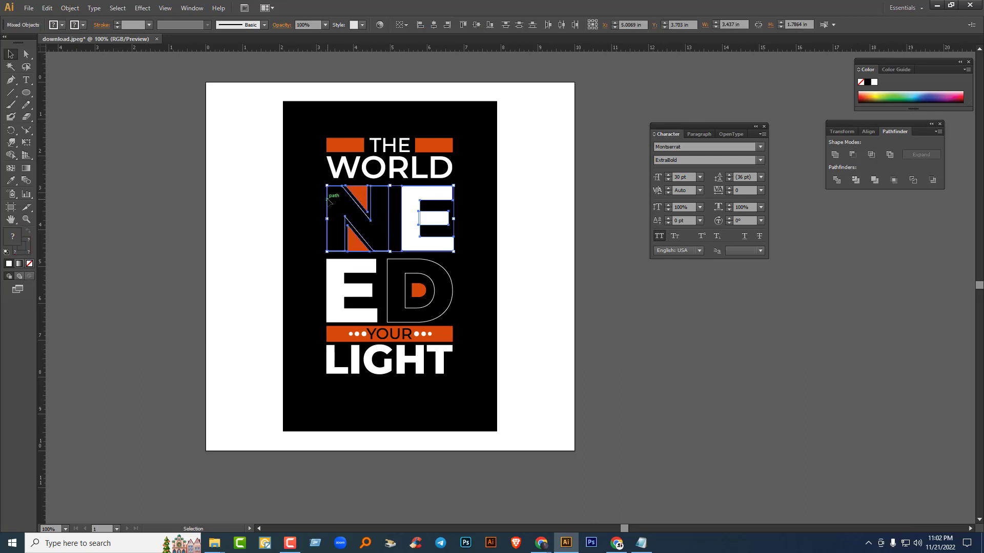
pyautogui.hotkey('ctrl', 'g')
pyautogui.moveTo(306, 128); pyautogui.dragTo(341, 182)
pyautogui.click(388, 313)
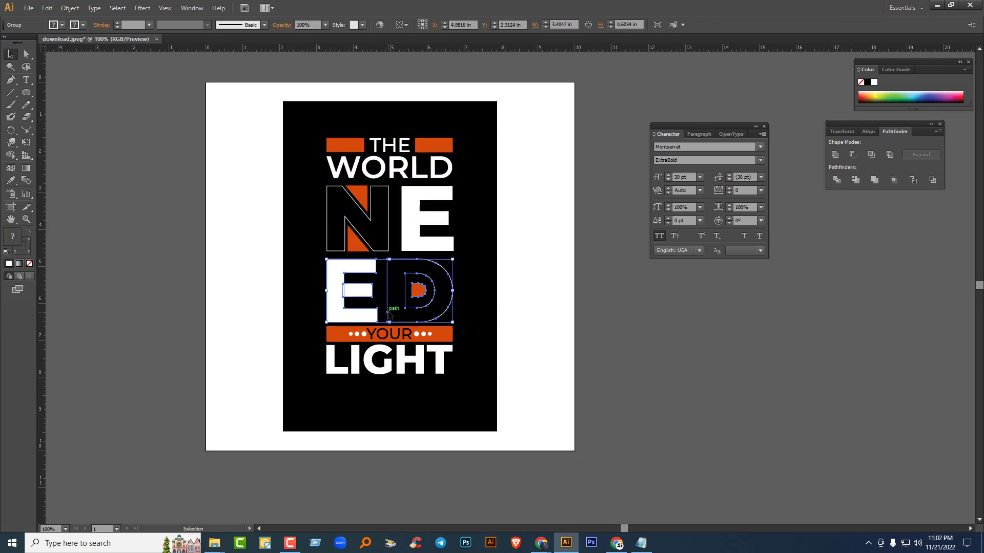
# Step: Group YOUR, its dots and the orange bar behind them
pyautogui.moveTo(313, 333); pyautogui.dragTo(357, 338)
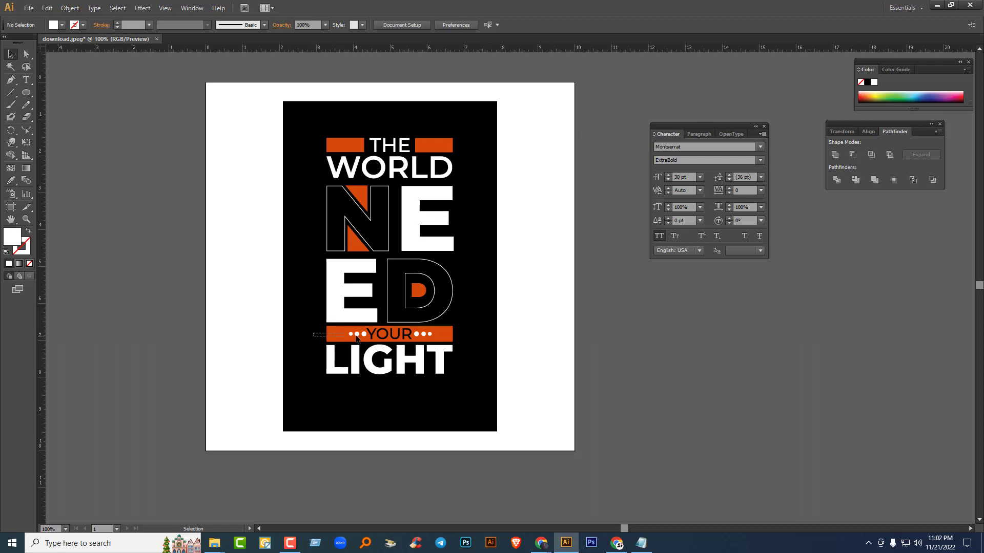
pyautogui.moveTo(446, 342); pyautogui.dragTo(446, 342)
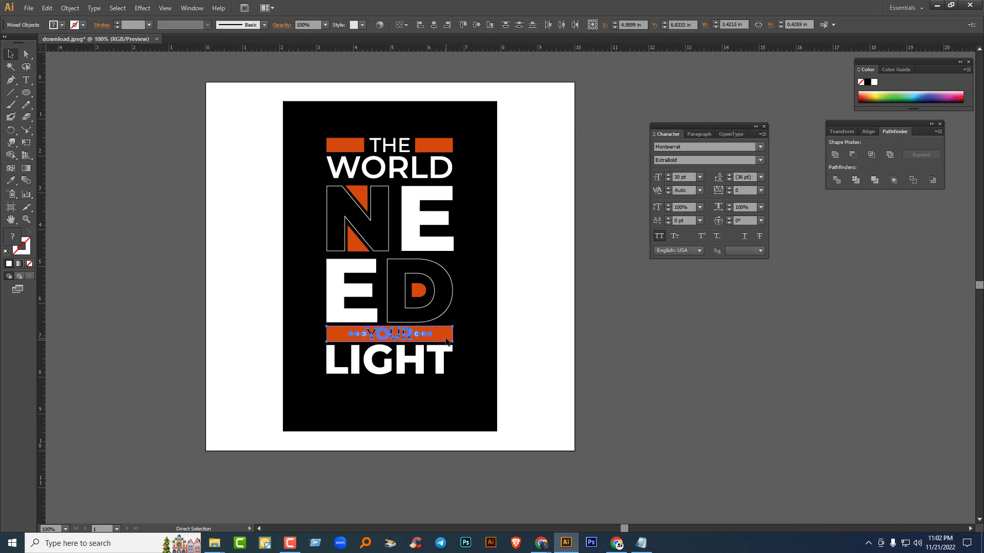
pyautogui.hotkey('ctrl', 'g')
pyautogui.click(360, 386)
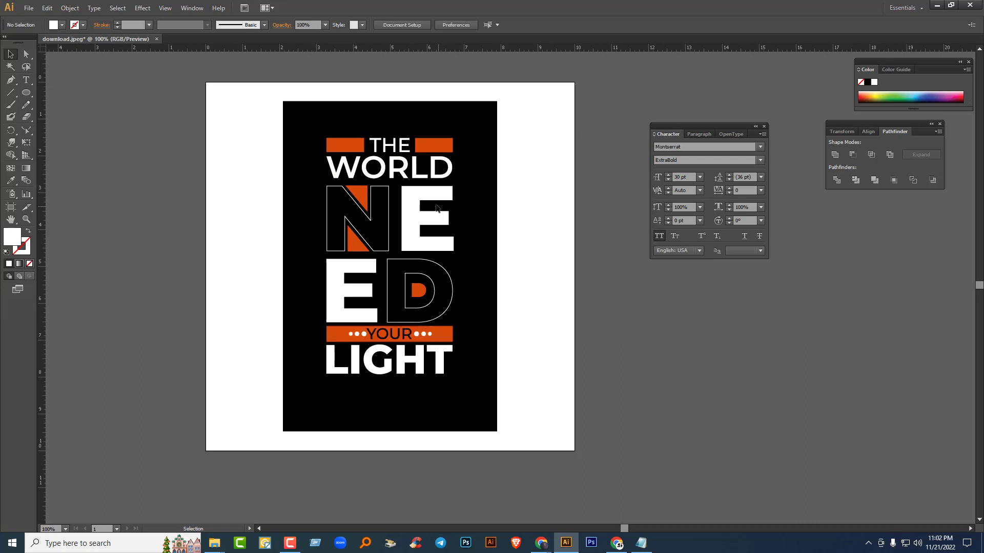
# Step: Nudge the N and E row up closer to WORLD
pyautogui.click(426, 195)
pyautogui.press('Up')
pyautogui.press('Up')
pyautogui.press('Up')
pyautogui.press('Up')
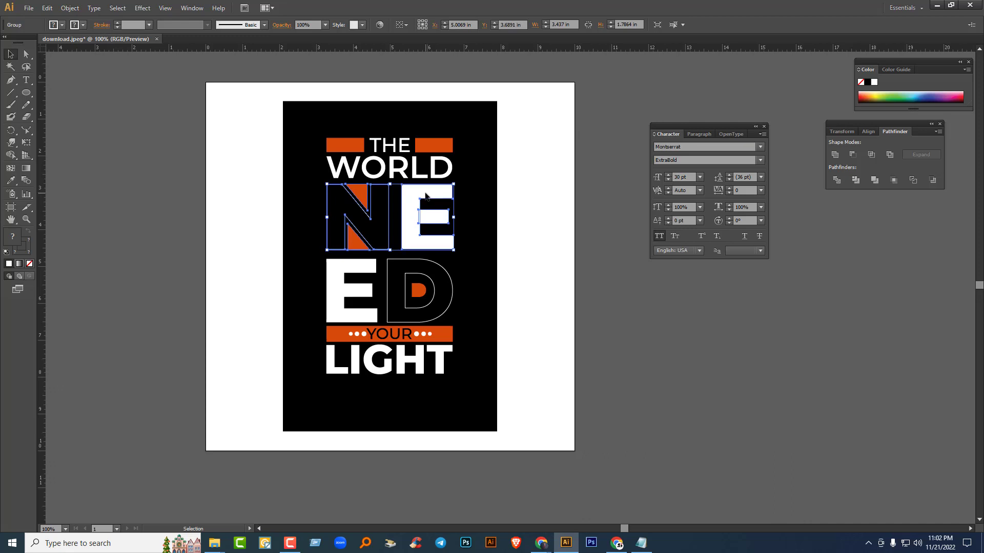
# Step: Nudge the E and D row up closer to the N and E row
pyautogui.click(430, 260)
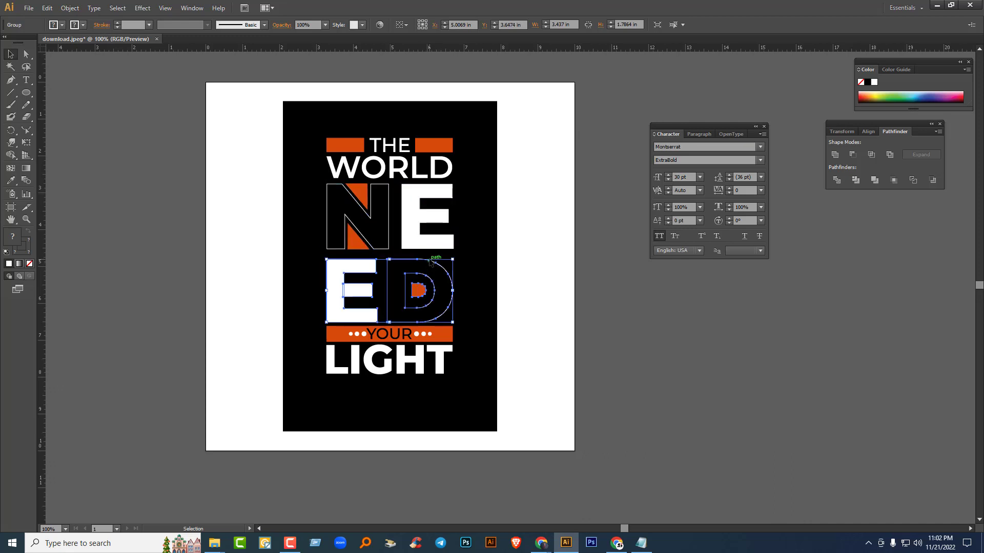
pyautogui.press('Up')
pyautogui.press('Up')
pyautogui.press('Up')
pyautogui.press('Up')
pyautogui.press('Up')
pyautogui.press('Up')
pyautogui.press('Up')
pyautogui.press('Up')
pyautogui.press('Up')
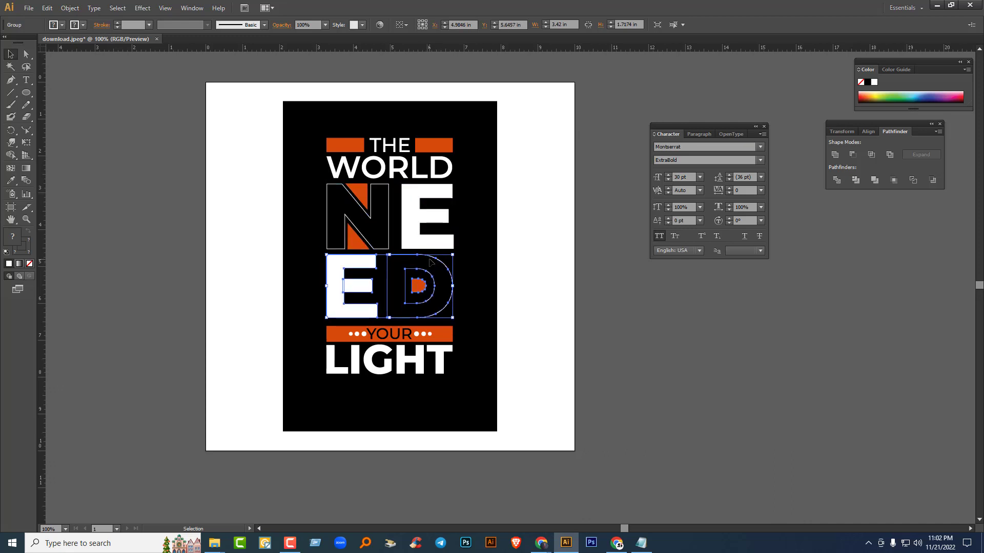
# Step: Nudge the orange YOUR bar up closer to the E and D row
pyautogui.click(446, 337)
pyautogui.press('Up')
pyautogui.press('Up')
pyautogui.press('Up')
pyautogui.press('Up')
pyautogui.press('Up')
pyautogui.press('Up')
pyautogui.press('Up')
pyautogui.press('Up')
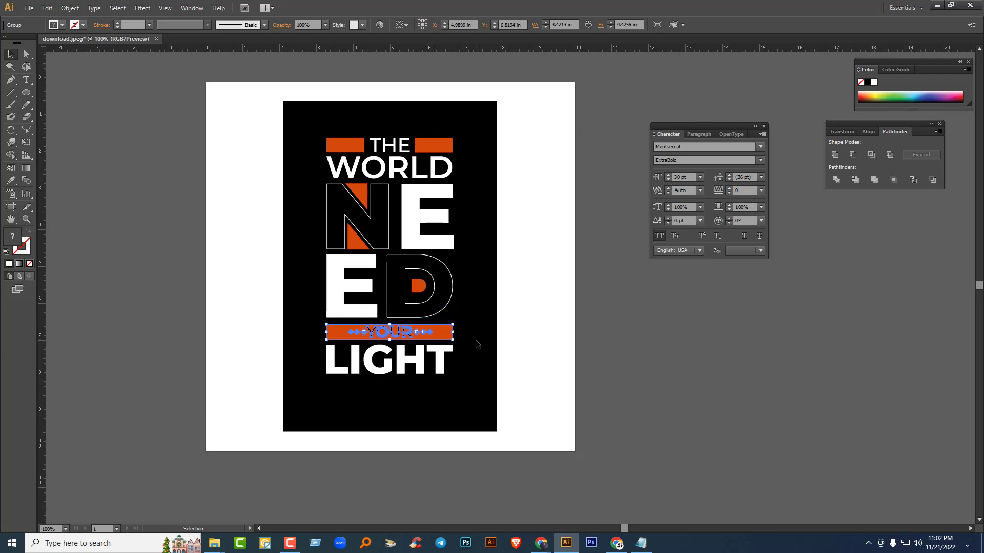
# Step: Nudge LIGHT up to tighten the gap below the orange YOUR bar
pyautogui.click(444, 359)
pyautogui.press('Up')
pyautogui.press('Up')
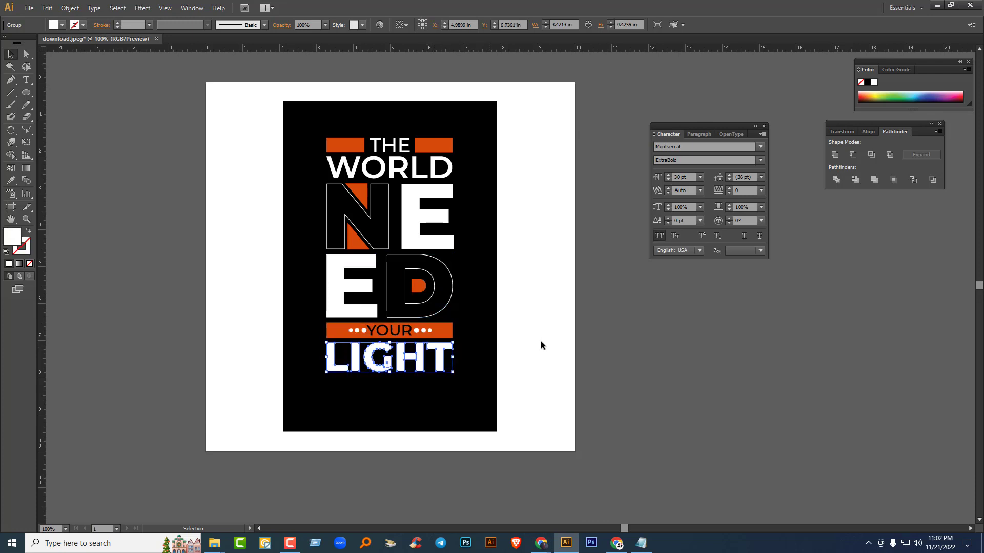
pyautogui.click(523, 349)
# Step: Group the whole lettering, enlarge it to about 4.01 by 7.37 in and move it down to the poster's middle
pyautogui.moveTo(296, 112); pyautogui.dragTo(505, 406)
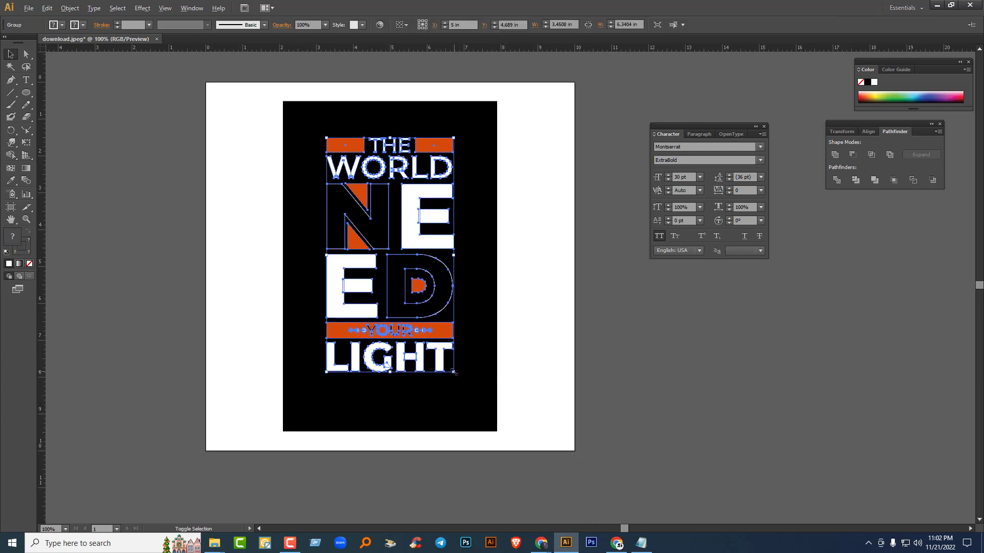
pyautogui.moveTo(454, 372); pyautogui.dragTo(465, 391)
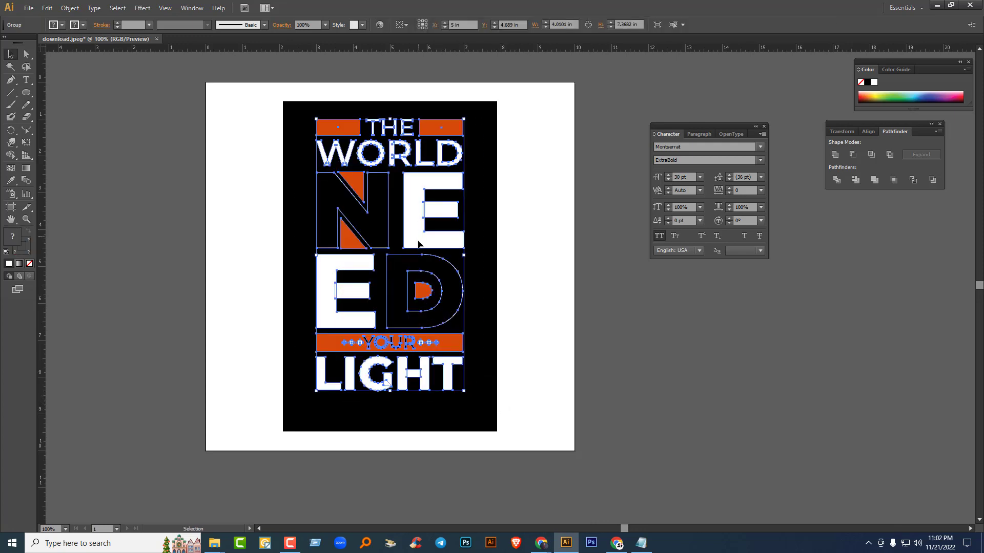
pyautogui.moveTo(418, 244); pyautogui.dragTo(418, 256)
pyautogui.click(603, 332)
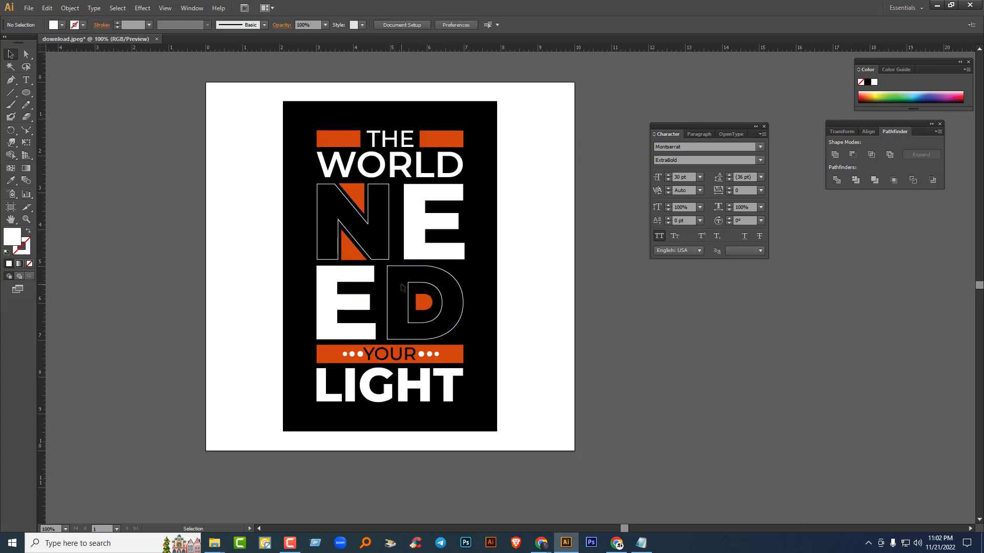
# Step: Switch to the Google Meet call, admit the waiting participant and return to Illustrator
pyautogui.moveTo(542, 543)
pyautogui.click(485, 500)
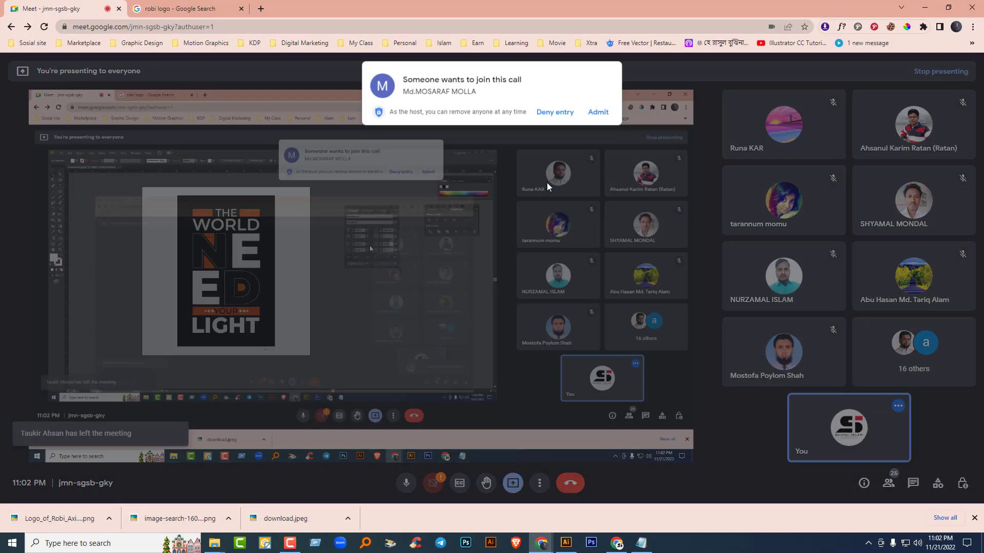
pyautogui.click(598, 113)
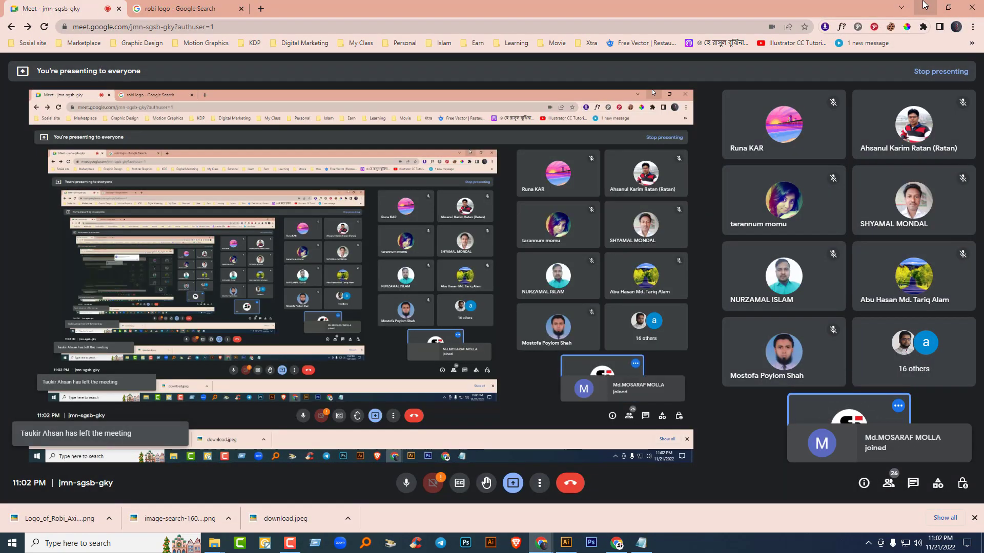
pyautogui.hotkey('alt', 'Tab')
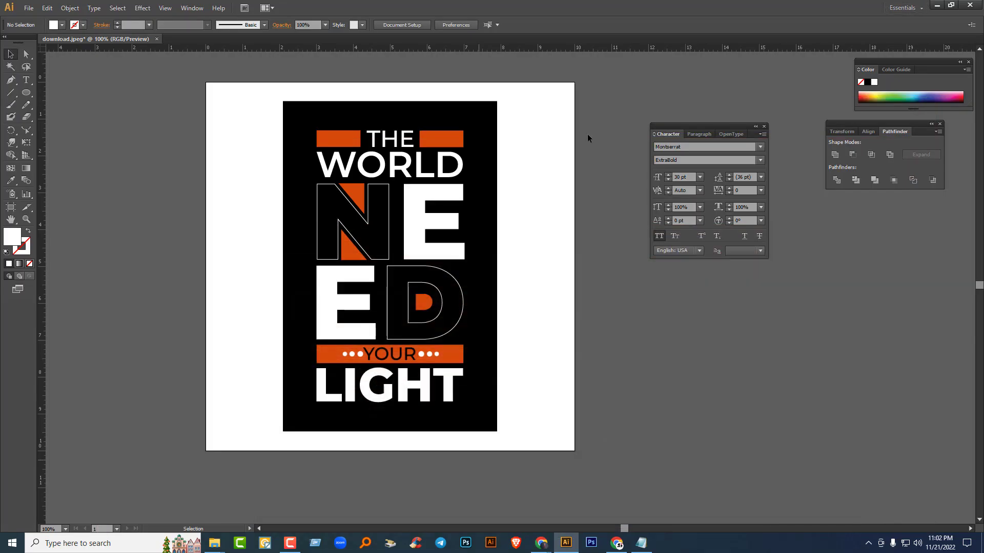
# Step: Delete the black background rectangle behind the lettering
pyautogui.click(485, 312)
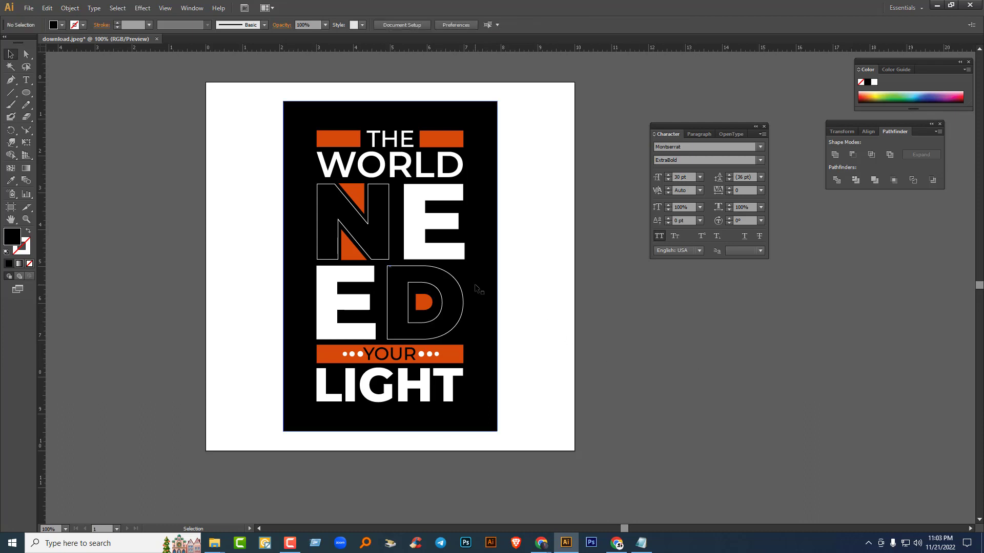
pyautogui.click(480, 289)
pyautogui.press('Delete')
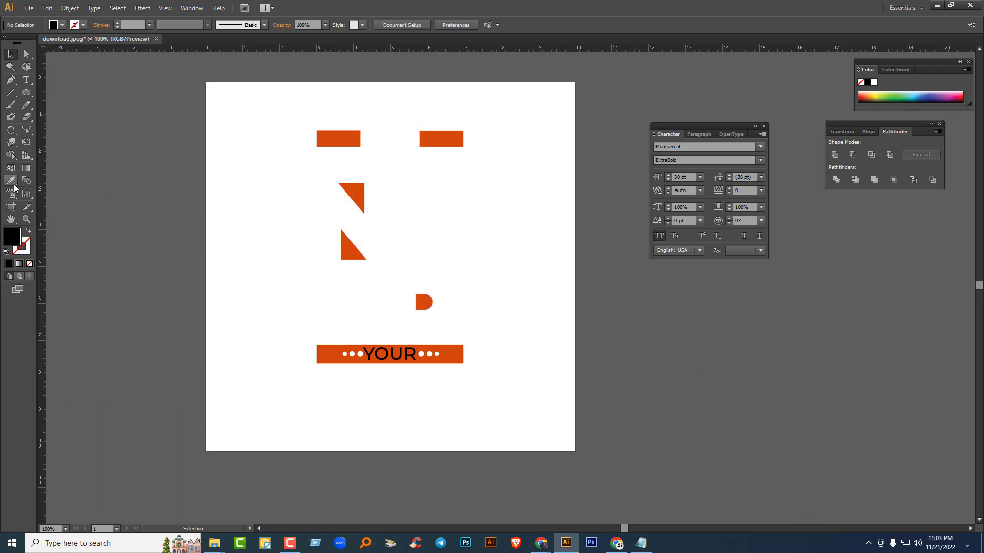
# Step: Narrow the artboard from both sides around the lettering to about 526 px wide, and return to the Selection tool
pyautogui.click(13, 209)
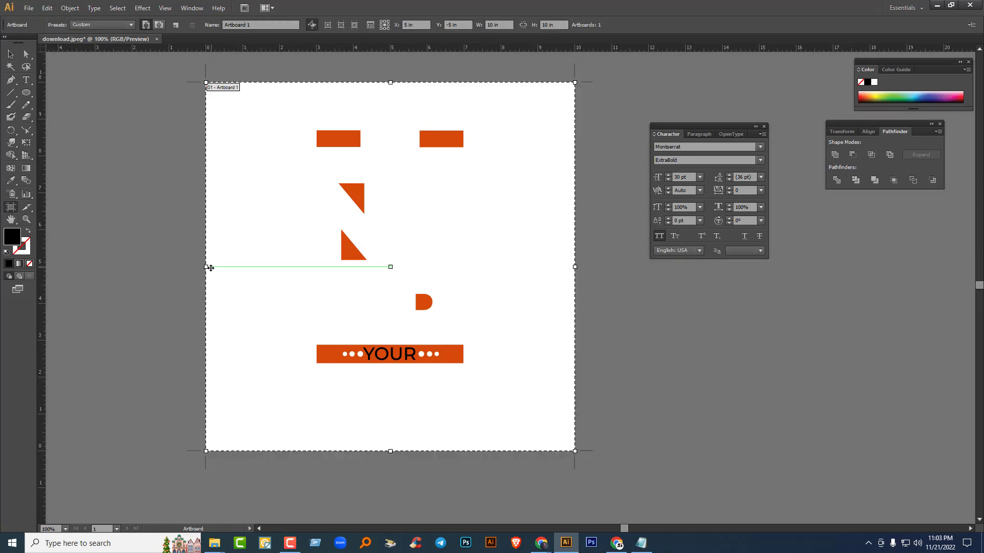
pyautogui.moveTo(206, 266); pyautogui.dragTo(258, 267)
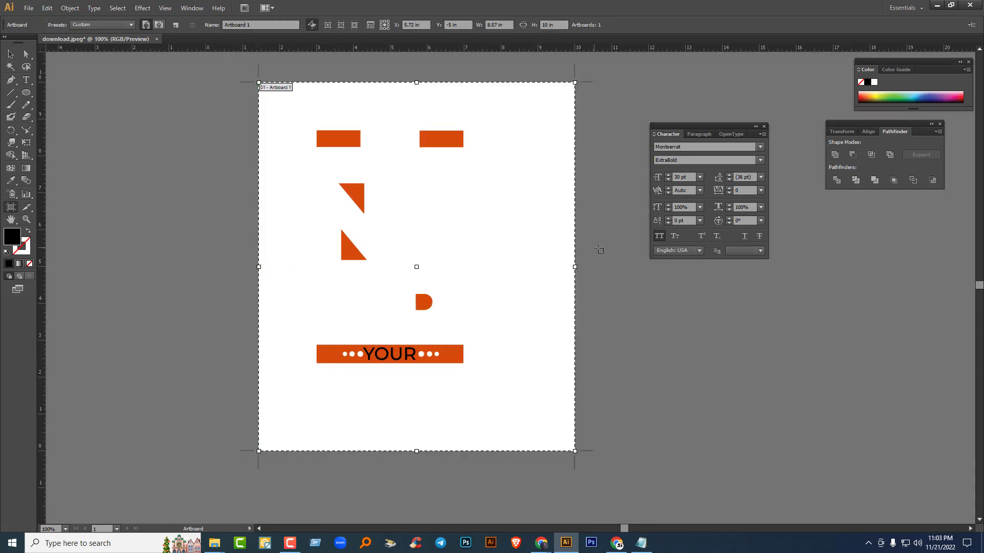
pyautogui.moveTo(572, 268); pyautogui.dragTo(528, 267)
pyautogui.click(11, 54)
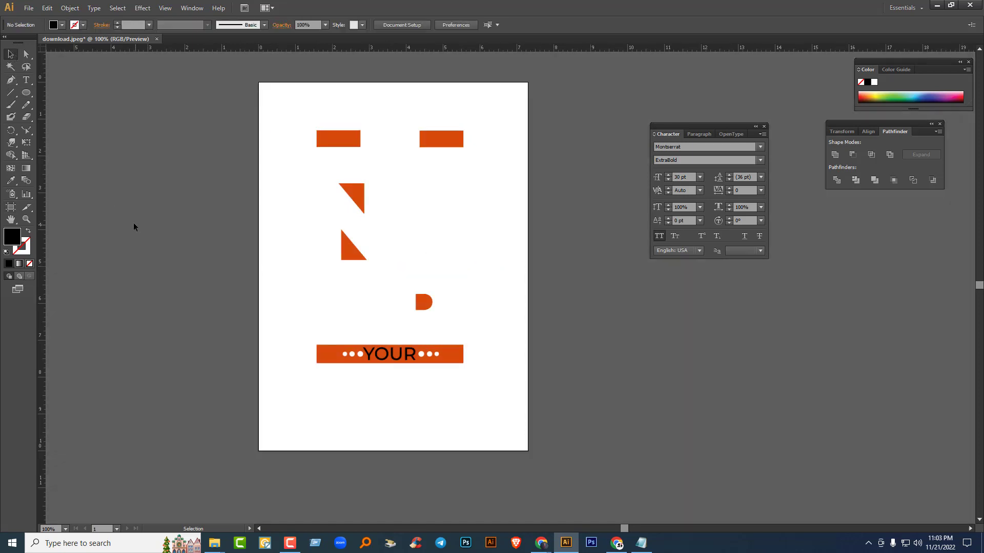
# Step: Export the artwork for web as a transparent PNG-24 named test on the Desktop
pyautogui.click(29, 8)
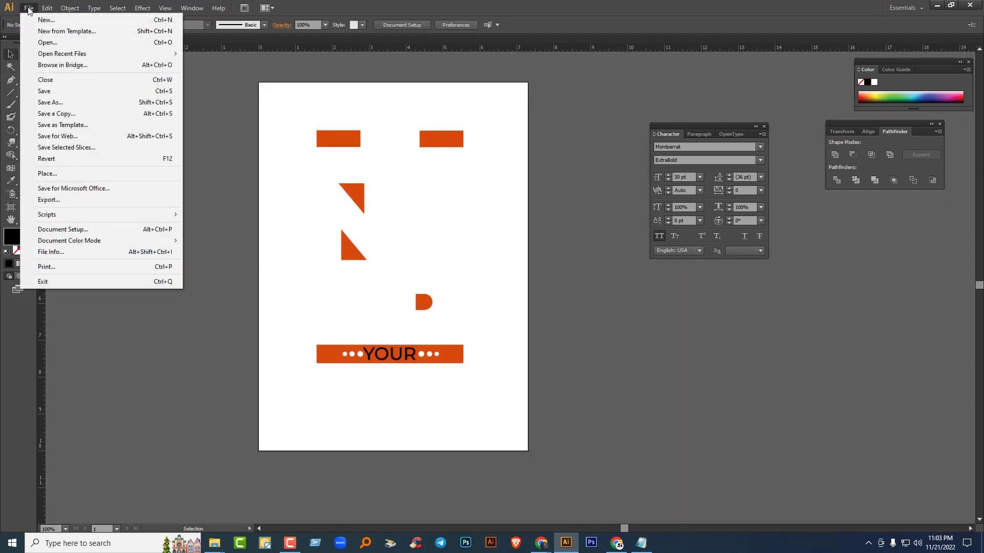
pyautogui.click(61, 138)
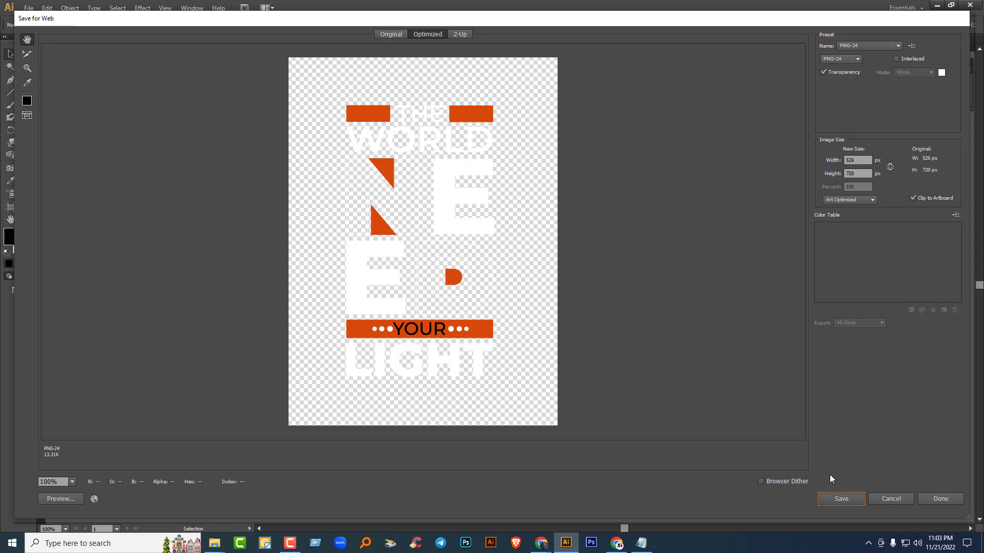
pyautogui.click(841, 499)
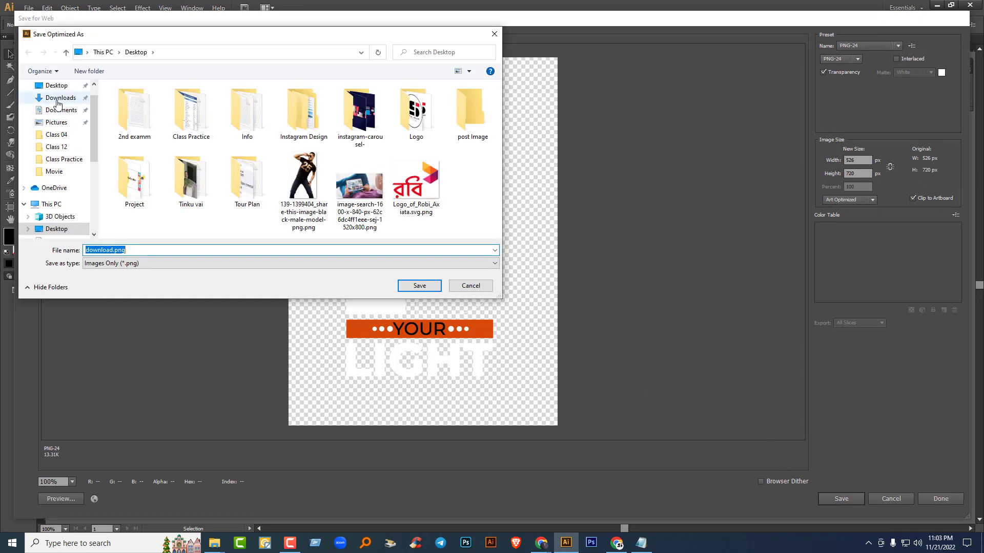
pyautogui.click(56, 85)
pyautogui.click(158, 249)
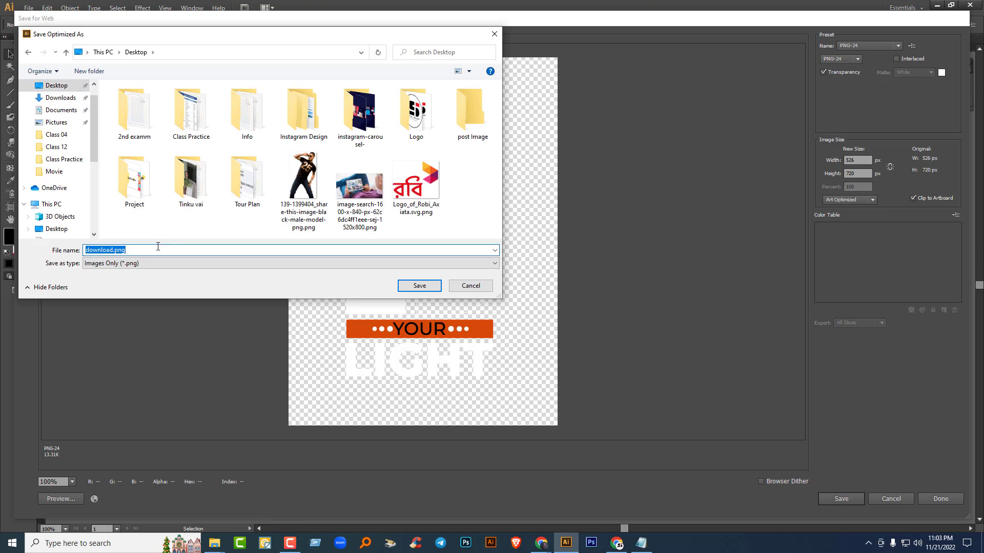
pyautogui.write('test')
pyautogui.click(419, 285)
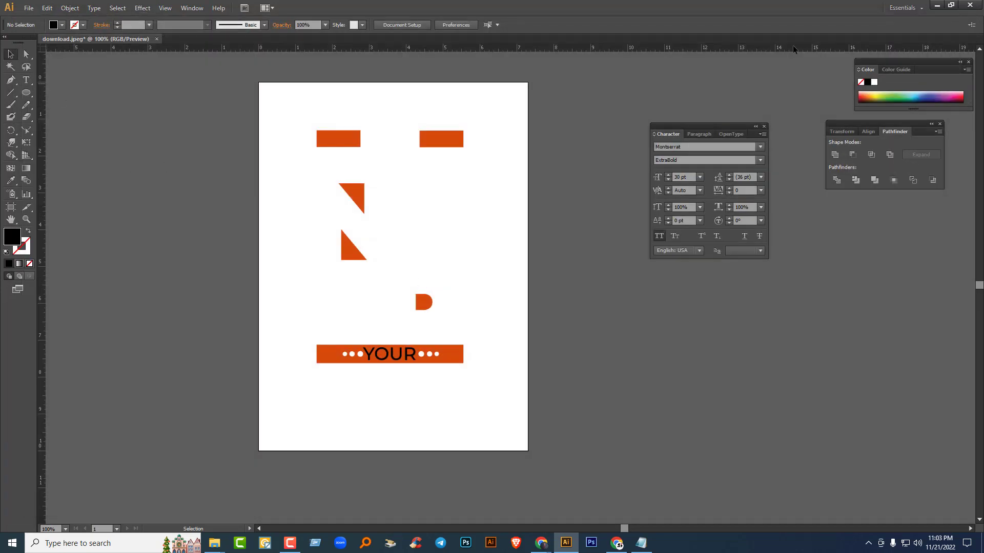
# Step: Switch to File Explorer and check the Class 14 and Class 13 folders inside New graphic module on drive E
pyautogui.click(937, 5)
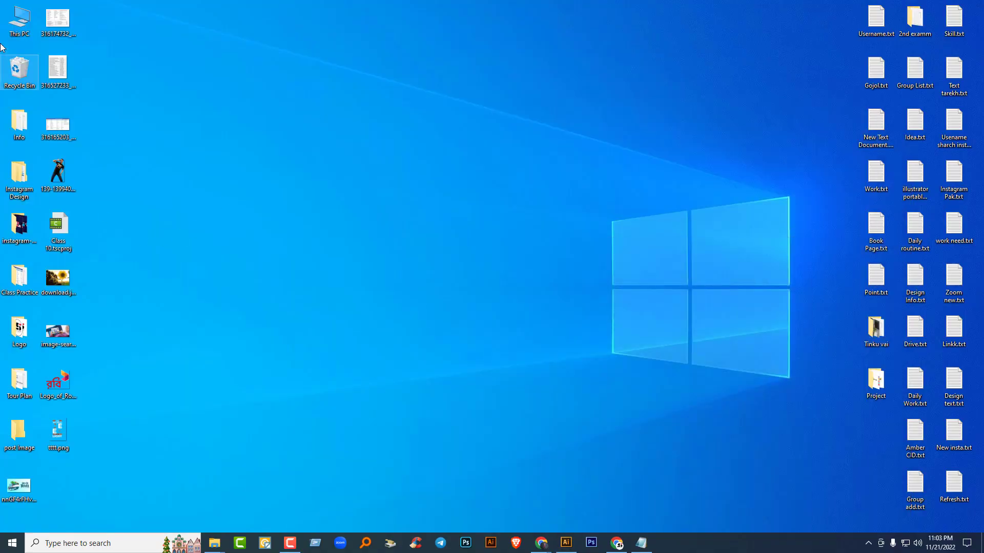
pyautogui.doubleClick(23, 26)
pyautogui.doubleClick(395, 94)
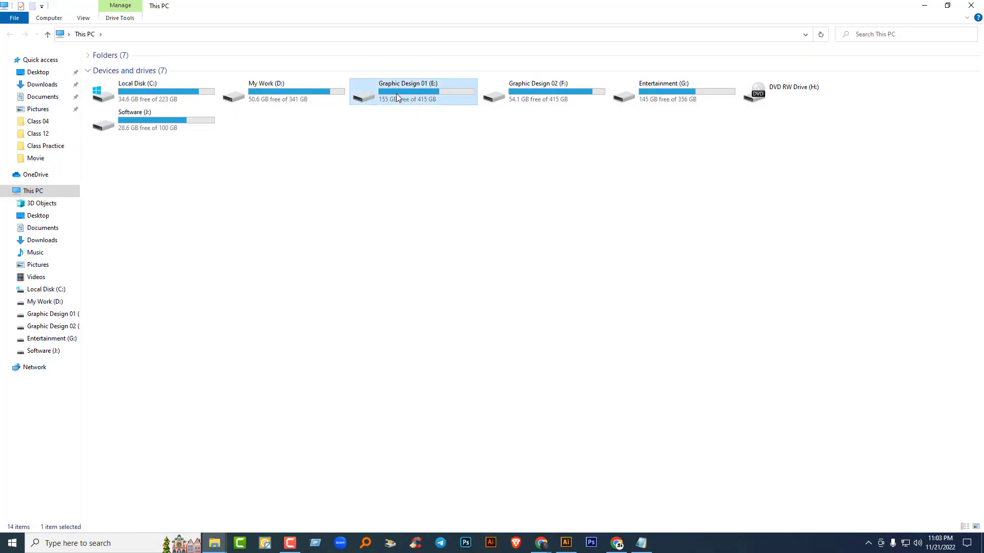
pyautogui.doubleClick(229, 97)
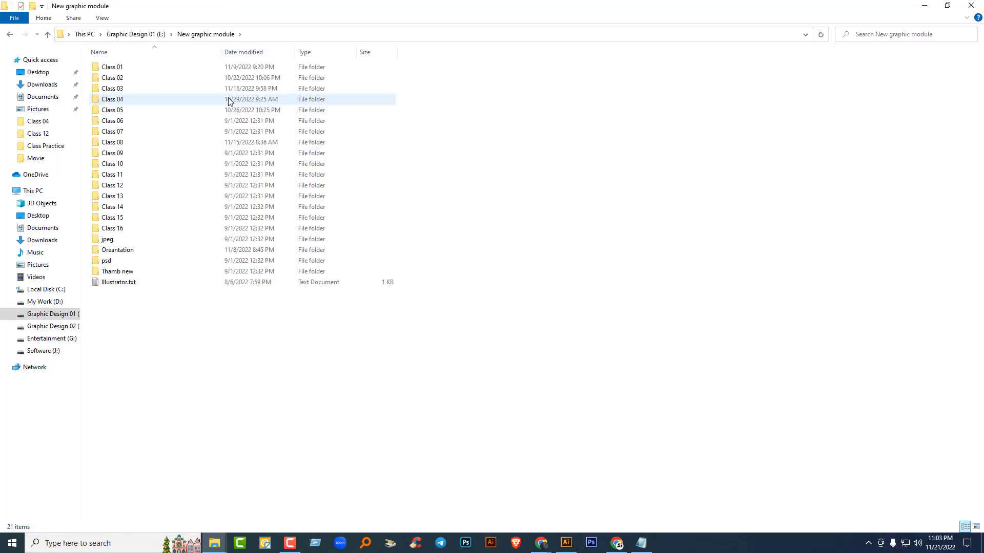
pyautogui.doubleClick(138, 208)
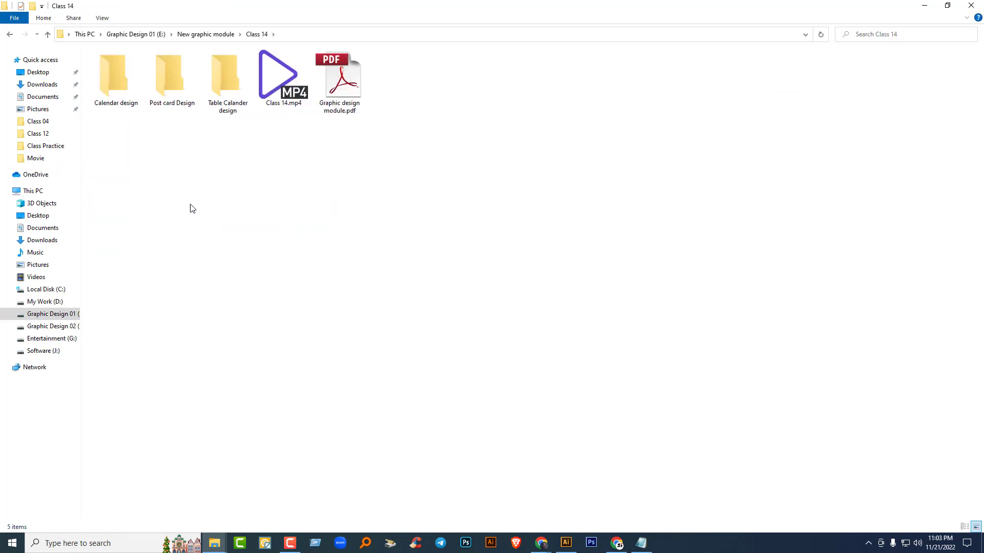
pyautogui.hotkey('alt', 'Left')
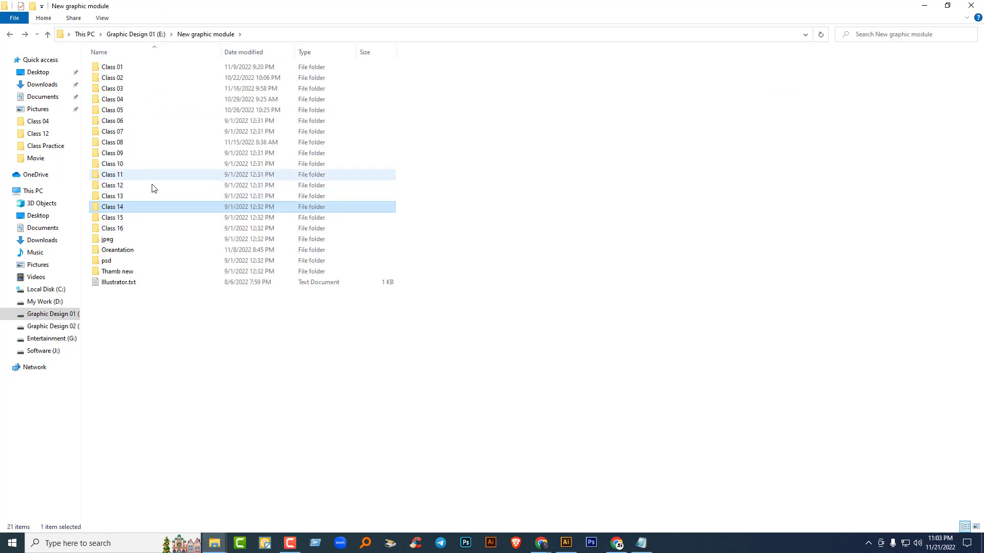
pyautogui.doubleClick(128, 195)
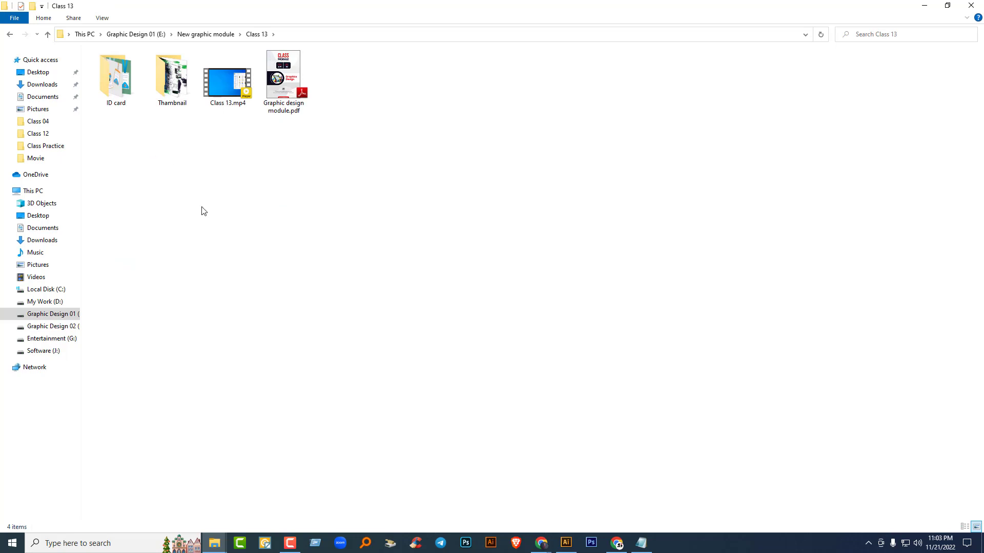
pyautogui.hotkey('alt', 'Left')
# Step: Copy the Mug design and T-shirt folders from New graphic module's Class 12 folder and close the window
pyautogui.doubleClick(134, 182)
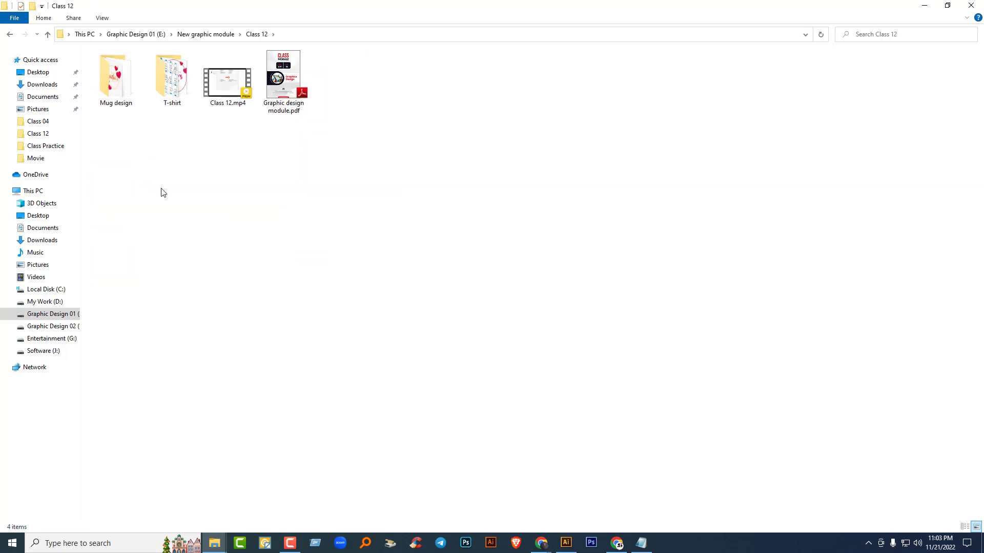
pyautogui.moveTo(175, 128); pyautogui.dragTo(113, 89)
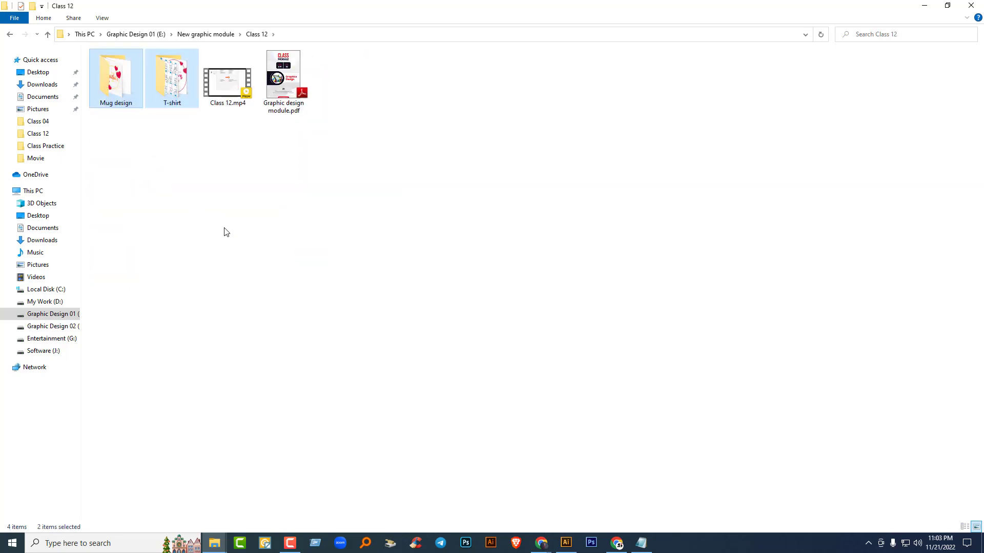
pyautogui.click(971, 5)
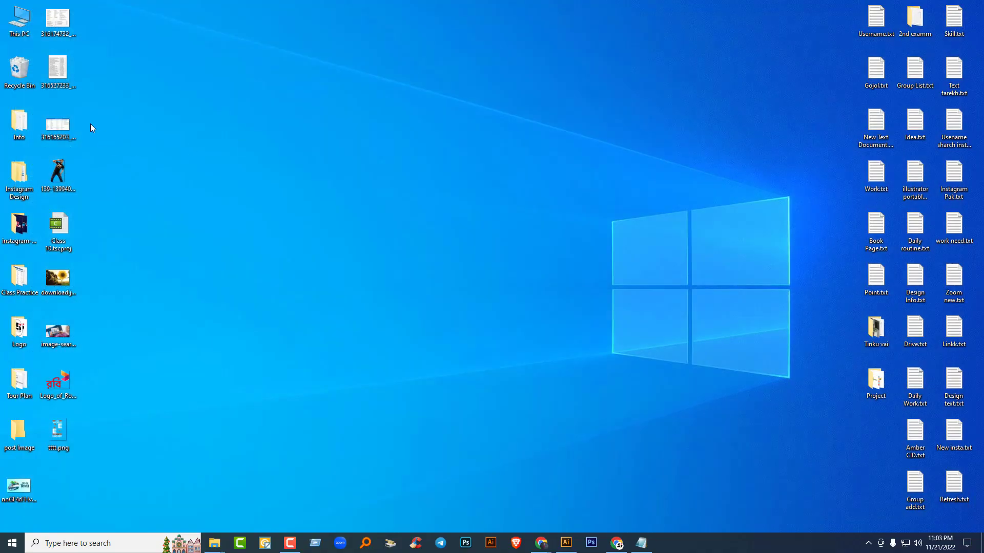
# Step: Paste the two copied folders into Personal Batch > Class > Class 13 on drive E and refresh the folder view
pyautogui.press('super+e')
pyautogui.doubleClick(407, 99)
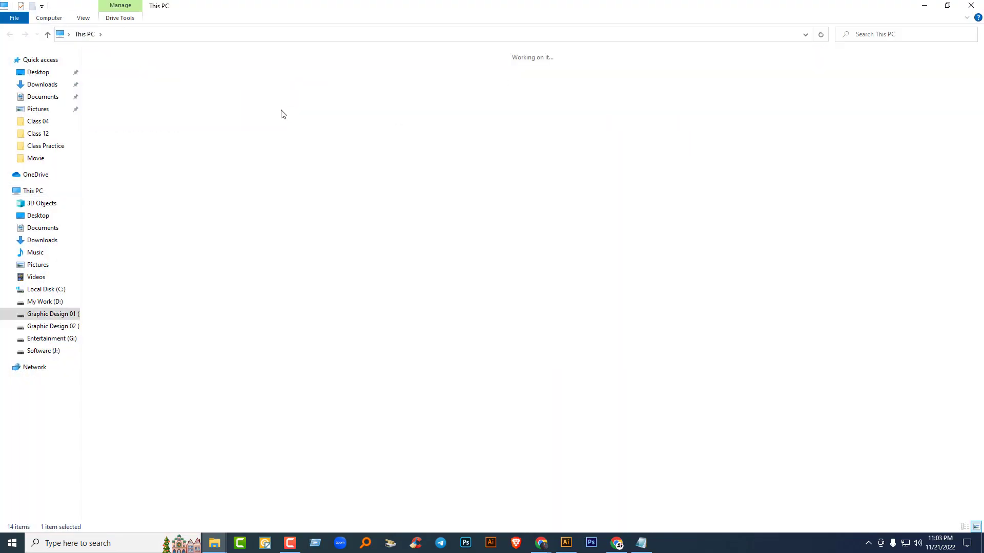
pyautogui.doubleClick(288, 98)
pyautogui.doubleClick(124, 81)
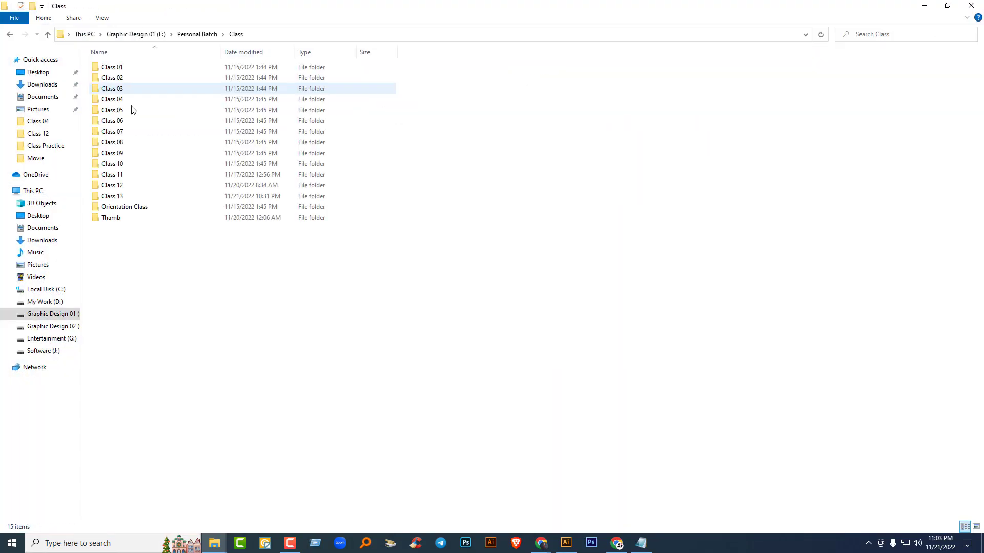
pyautogui.doubleClick(135, 196)
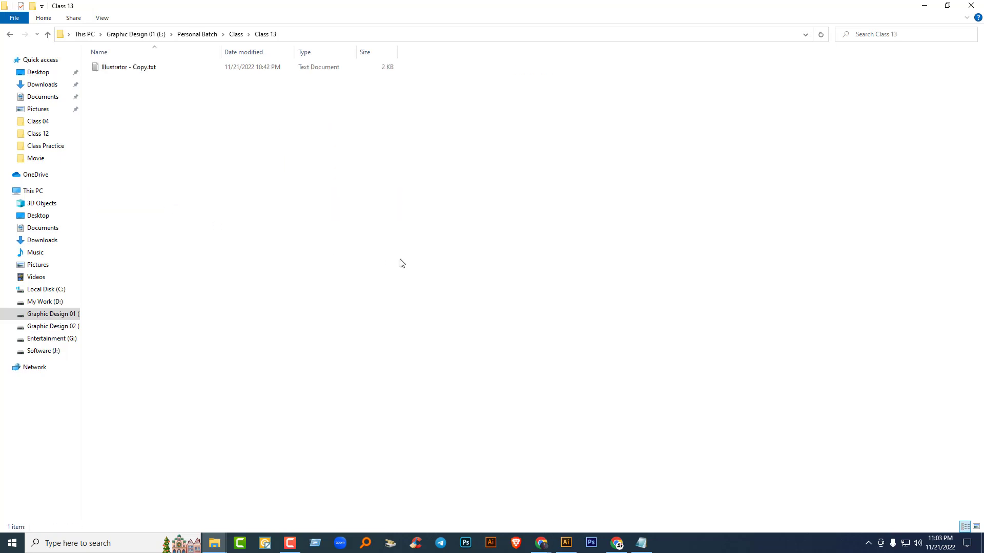
pyautogui.hotkey('ctrl', 'v')
pyautogui.rightClick(473, 191)
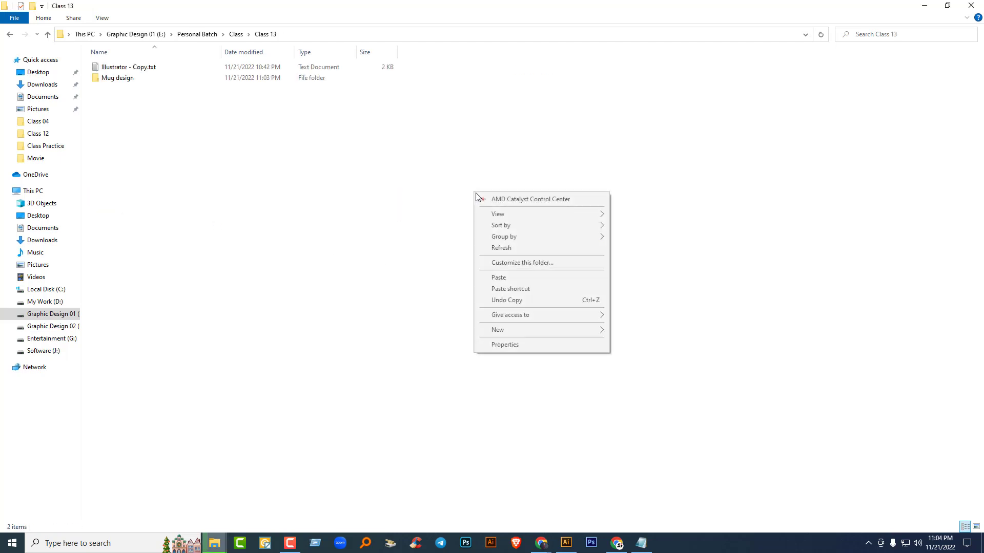
pyautogui.click(505, 255)
pyautogui.rightClick(476, 200)
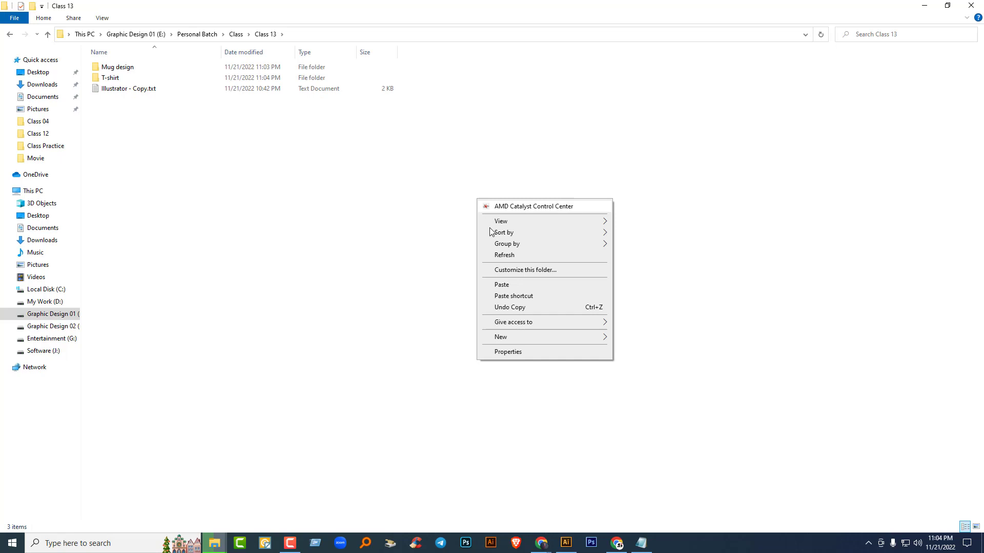
pyautogui.click(502, 255)
pyautogui.rightClick(502, 258)
pyautogui.click(510, 309)
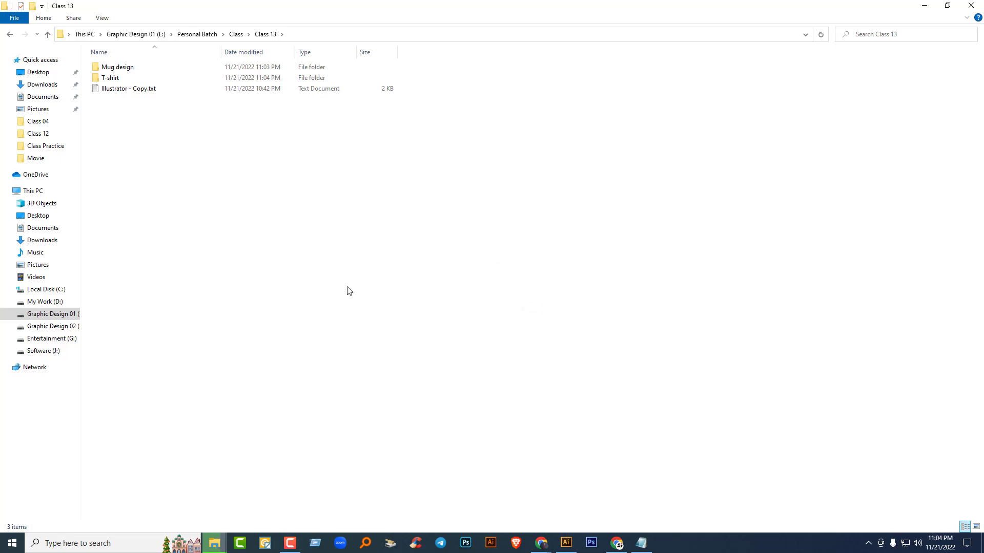
# Step: Launch Photoshop, open the Mockup folder inside Class 13's T-shirt folder, and close the Class 10 window
pyautogui.click(591, 542)
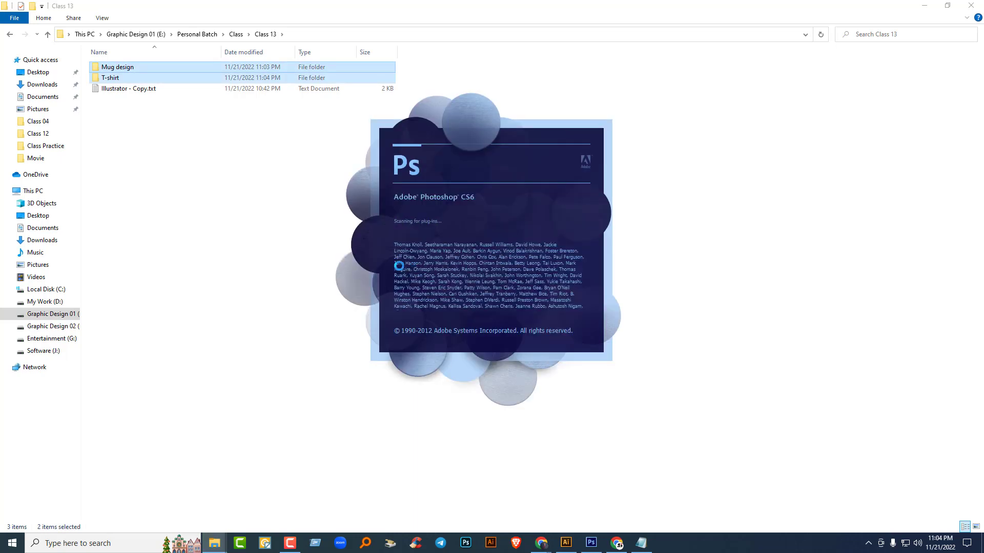
pyautogui.click(976, 527)
pyautogui.click(195, 213)
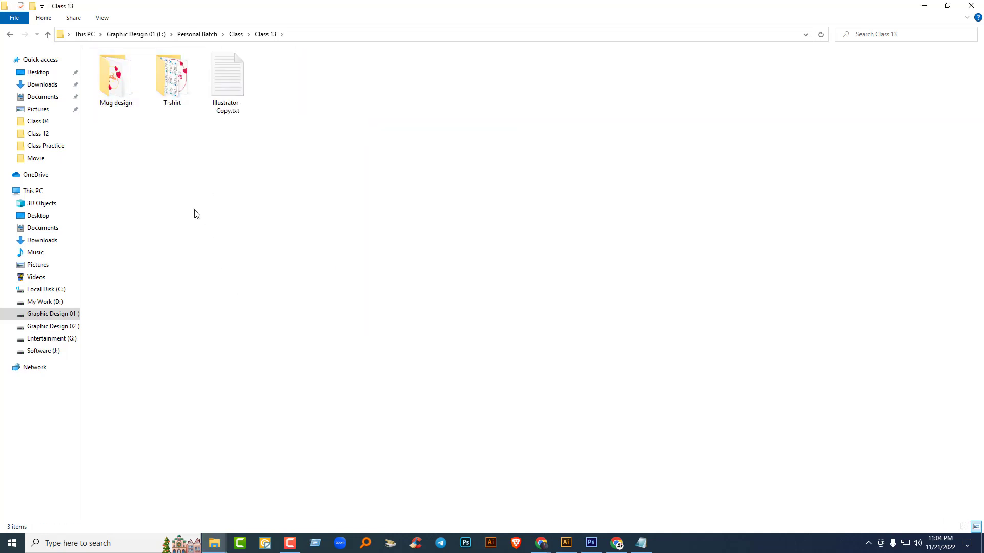
pyautogui.doubleClick(165, 91)
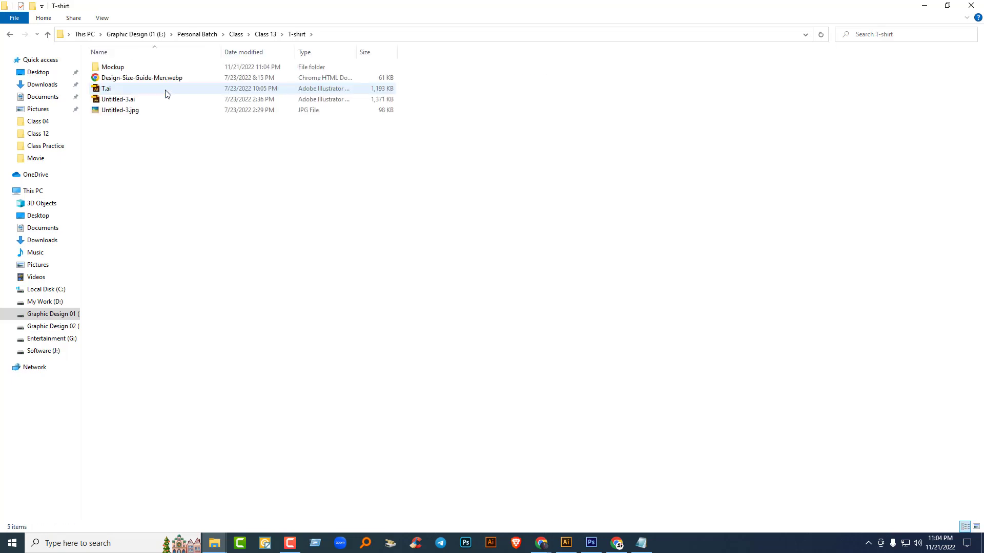
pyautogui.click(130, 63)
pyautogui.doubleClick(130, 64)
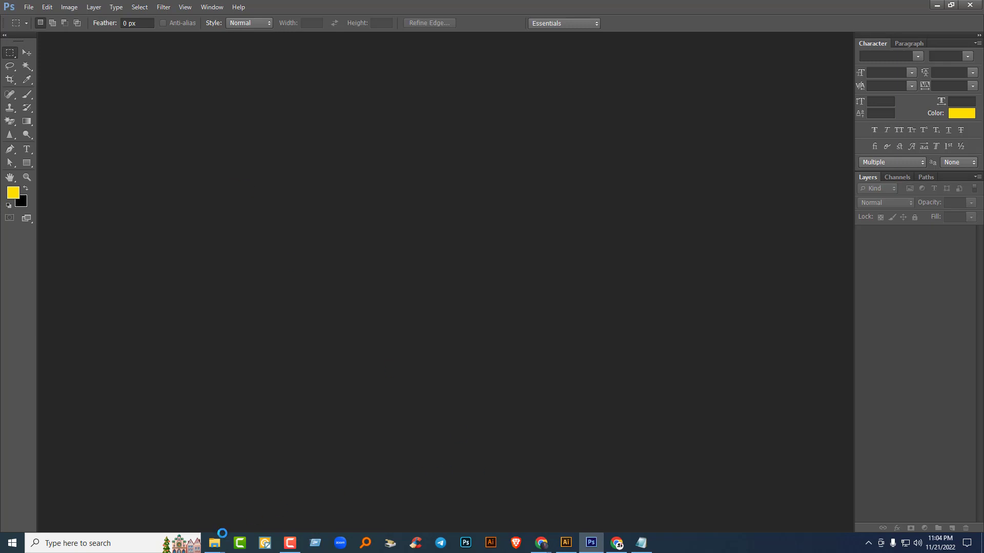
pyautogui.moveTo(214, 542)
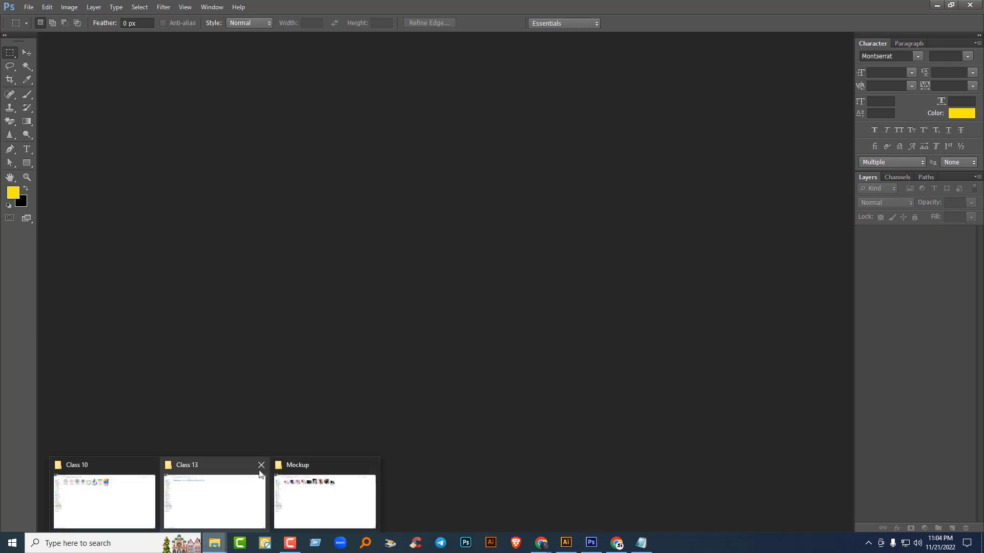
pyautogui.click(151, 465)
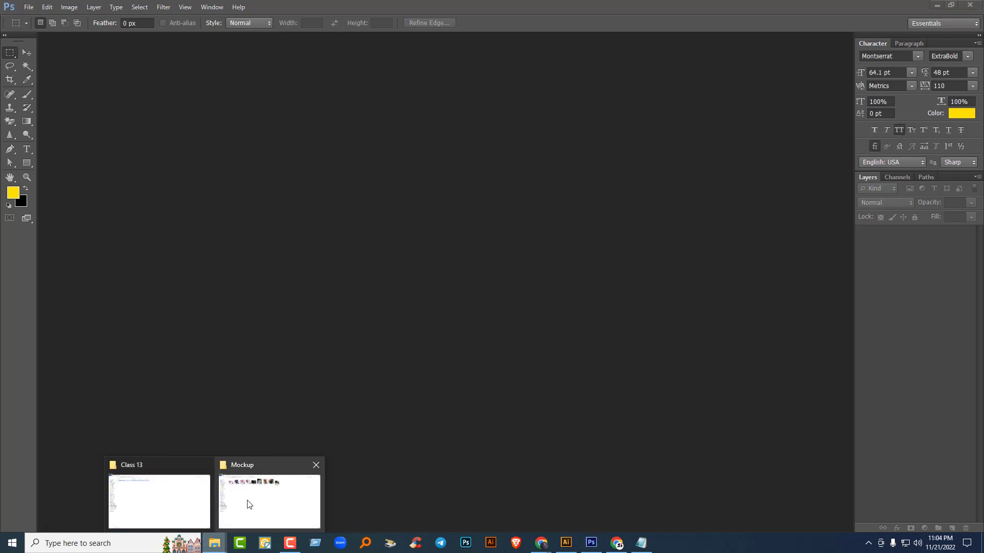
pyautogui.click(249, 504)
# Step: Open 5 (2).psd and rm388-rm363-s74-b27-mockup.psd in Photoshop, and bring 5 (2).psd forward with the Move tool active
pyautogui.click(346, 96)
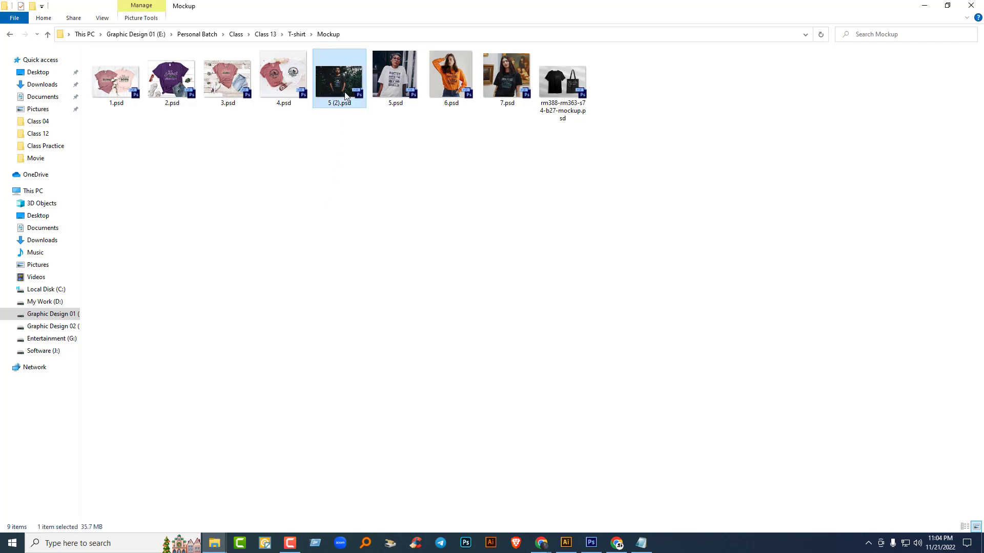
pyautogui.keyDown('ctrl'); pyautogui.click(562, 101); pyautogui.keyUp('ctrl')
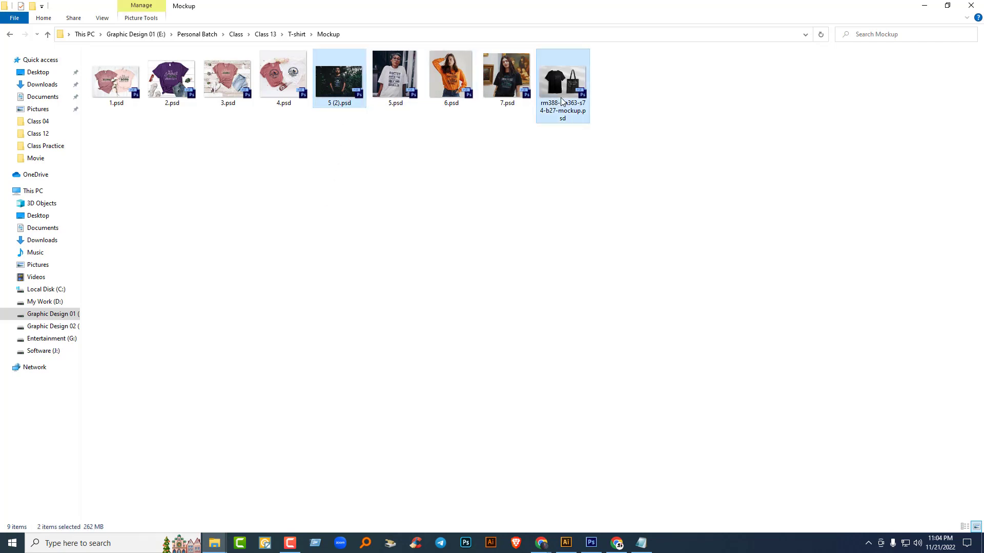
pyautogui.press('Return')
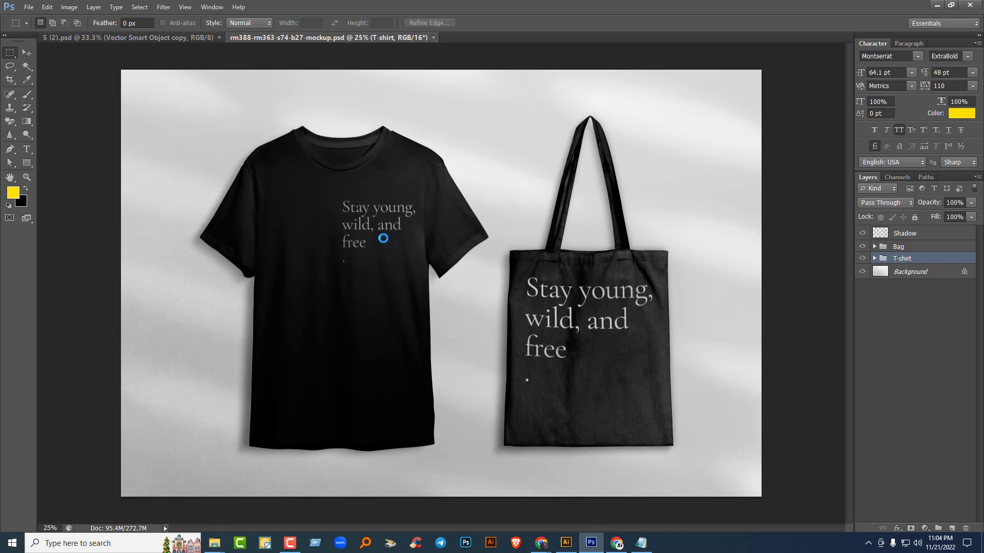
pyautogui.click(151, 40)
pyautogui.press('v')
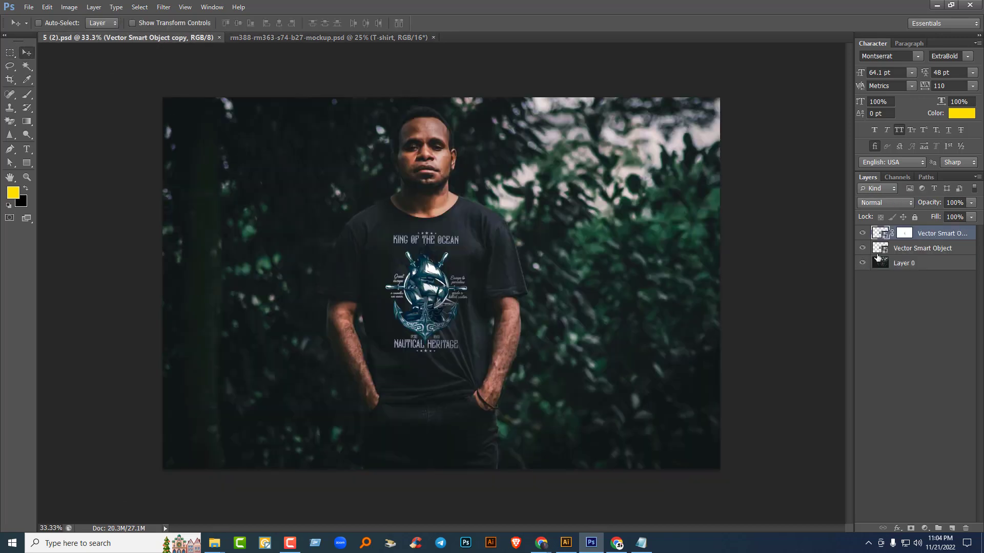
pyautogui.click(862, 234)
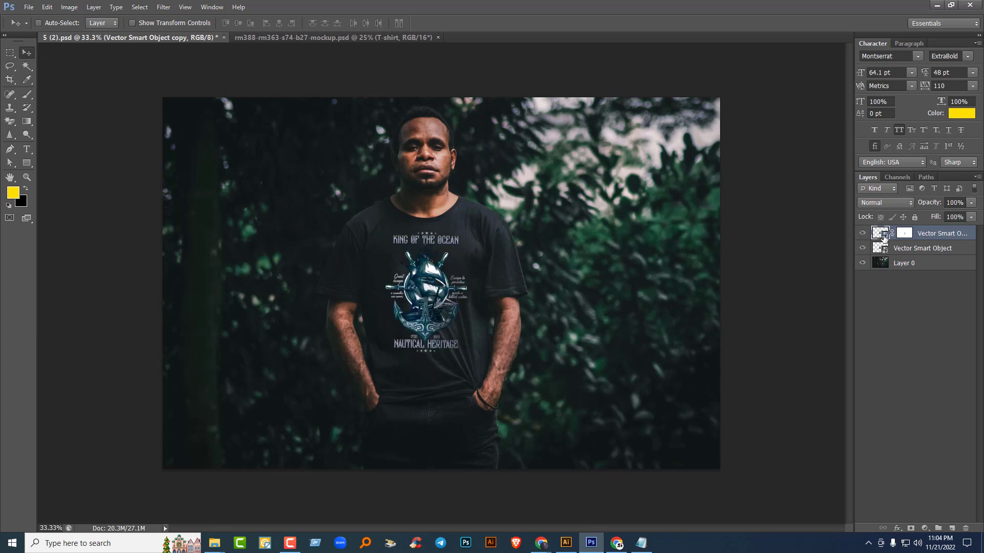
pyautogui.doubleClick(886, 237)
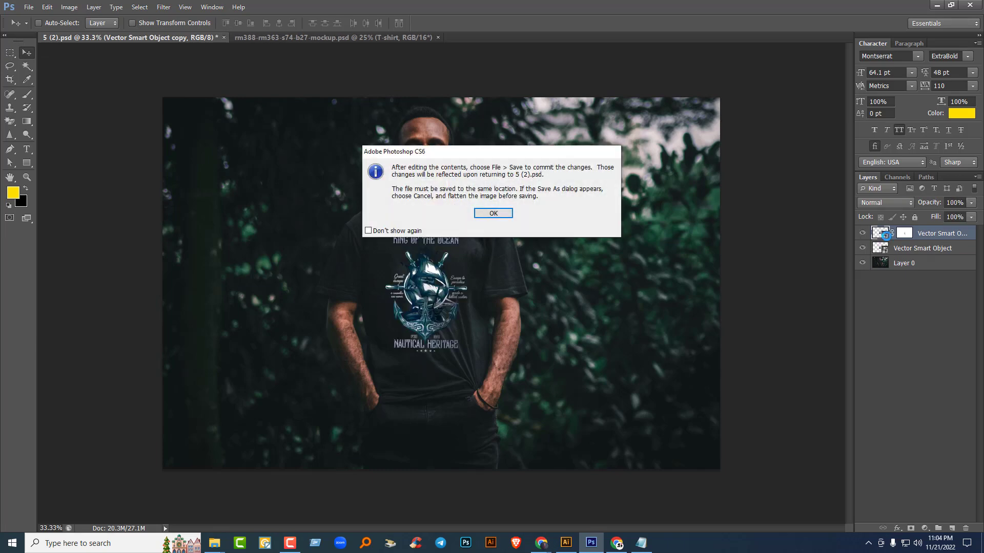
pyautogui.click(493, 213)
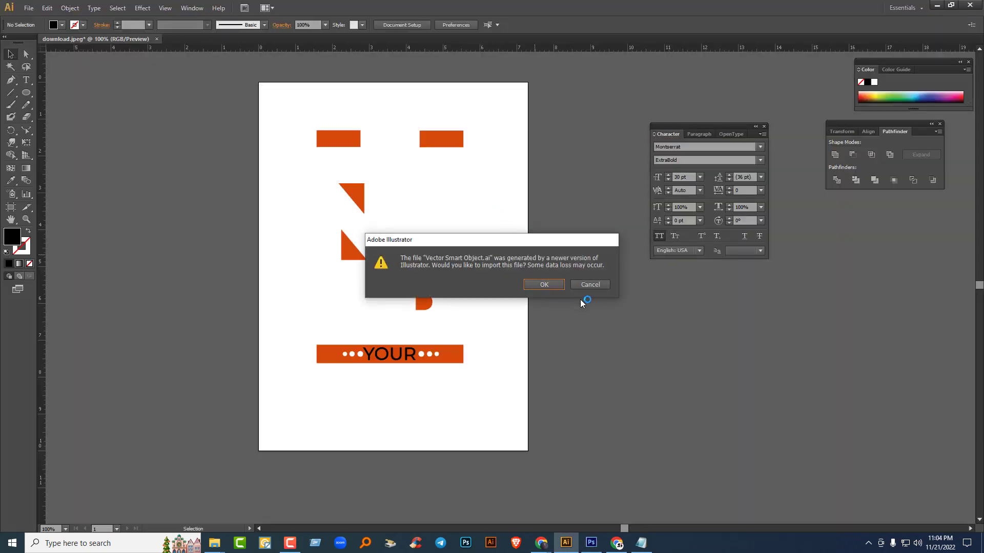
pyautogui.click(589, 284)
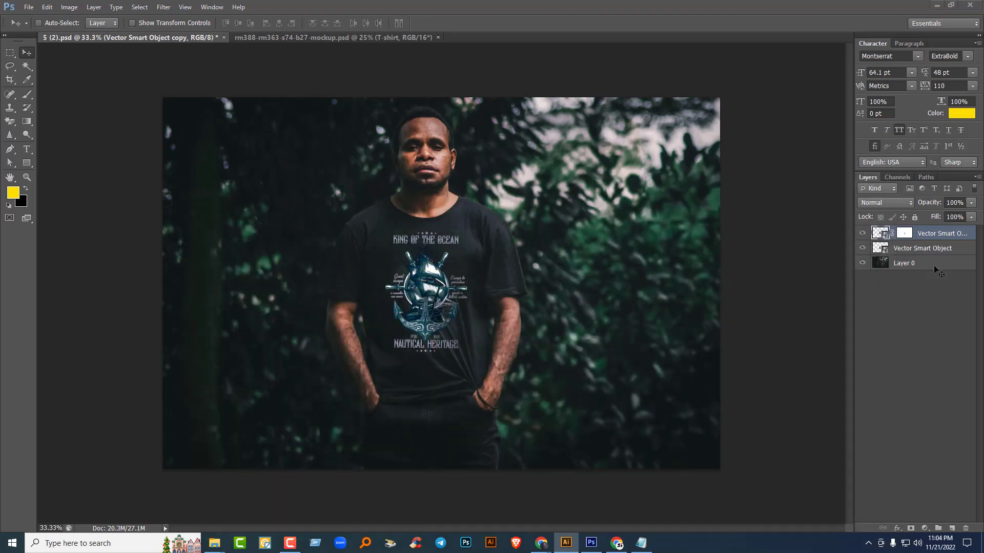
pyautogui.click(861, 249)
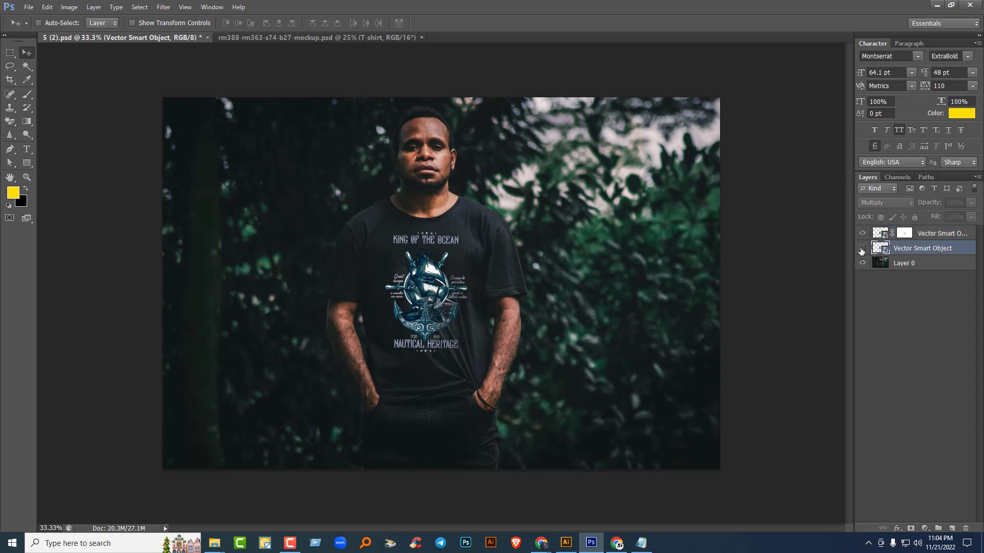
pyautogui.click(862, 249)
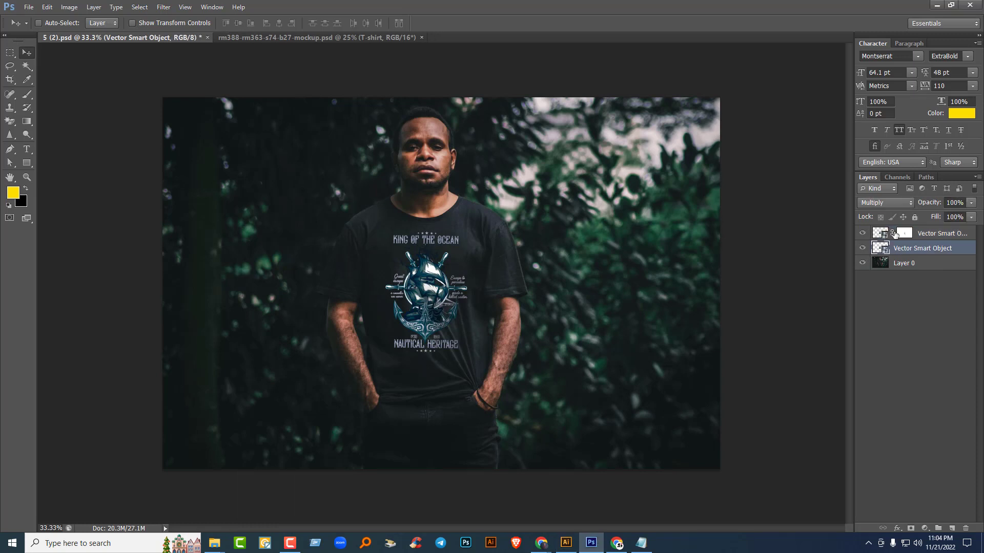
# Step: Convert the Vector Smart Object copy layer to a new smart object and open its contents for editing
pyautogui.rightClick(928, 234)
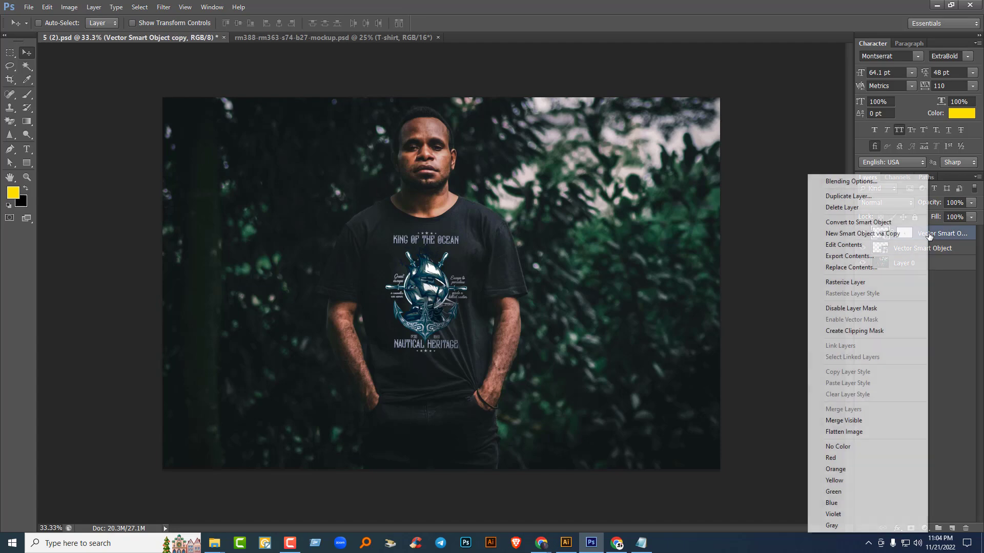
pyautogui.click(856, 223)
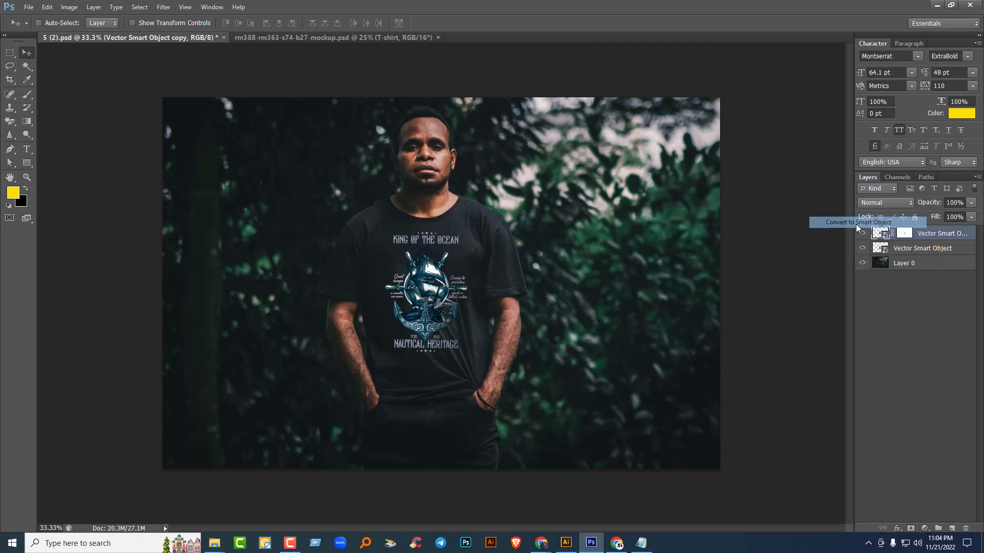
pyautogui.doubleClick(884, 234)
pyautogui.click(494, 214)
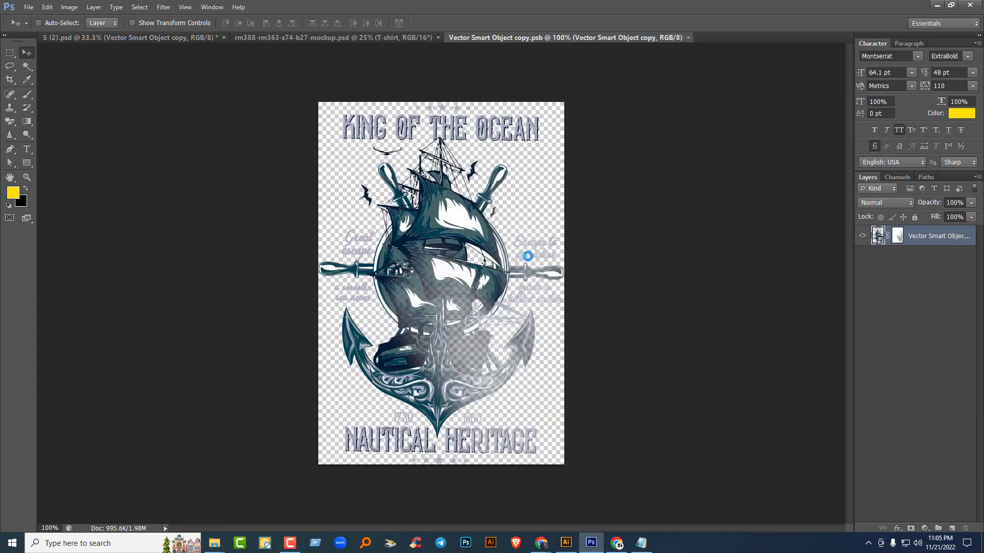
# Step: Place tttt.png from the desktop into the smart object document and hide the original nautical artwork layer
pyautogui.click(937, 6)
pyautogui.click(928, 5)
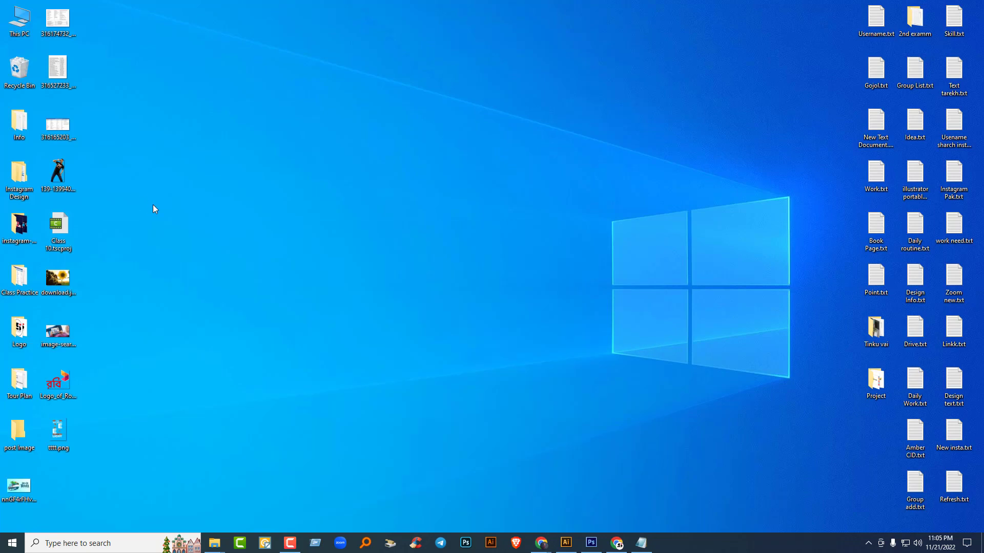
pyautogui.moveTo(60, 432); pyautogui.dragTo(446, 307)
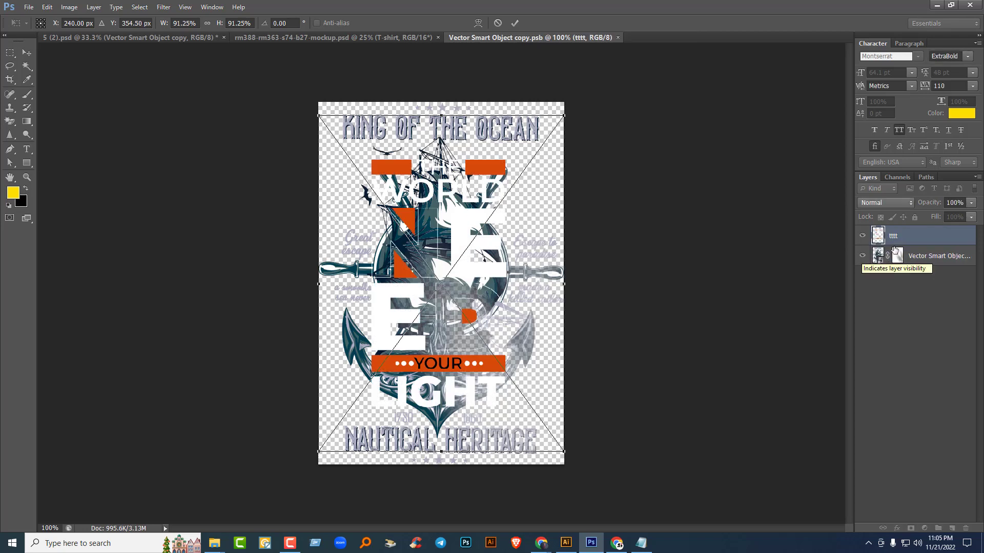
pyautogui.press('Return')
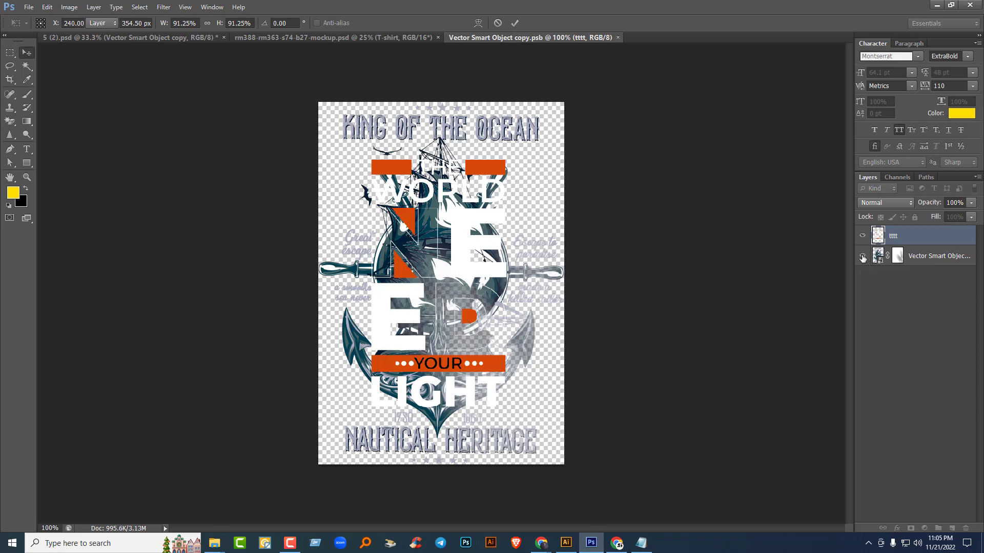
pyautogui.click(862, 256)
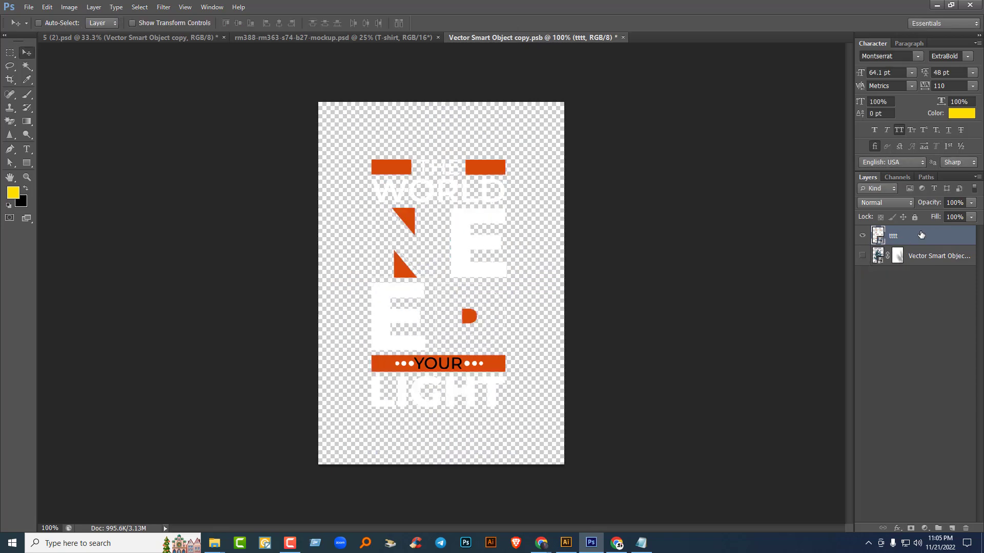
# Step: Enlarge the tttt artwork about its center to fill more of the canvas and save the smart object
pyautogui.hotkey('ctrl', 't')
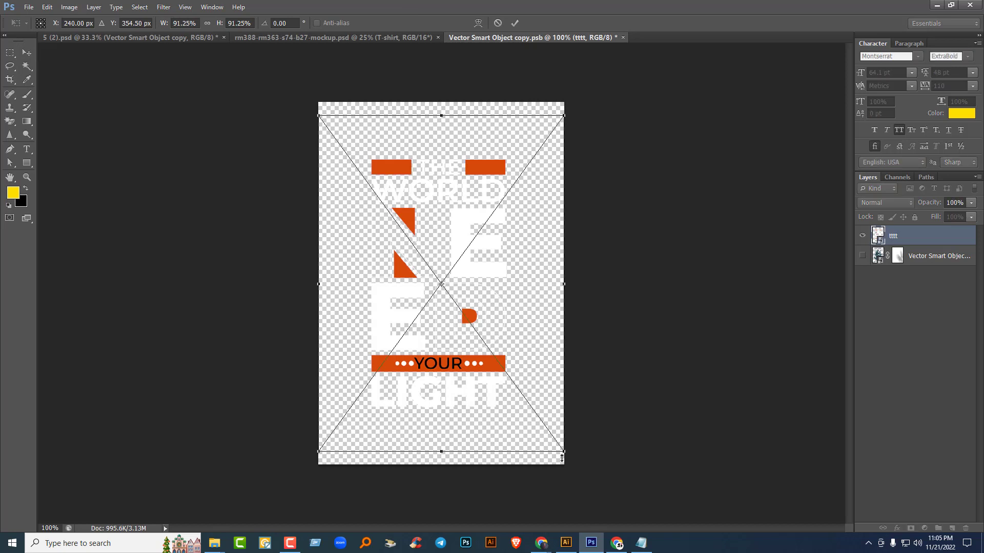
pyautogui.moveTo(565, 453); pyautogui.dragTo(604, 486)
pyautogui.press('Return')
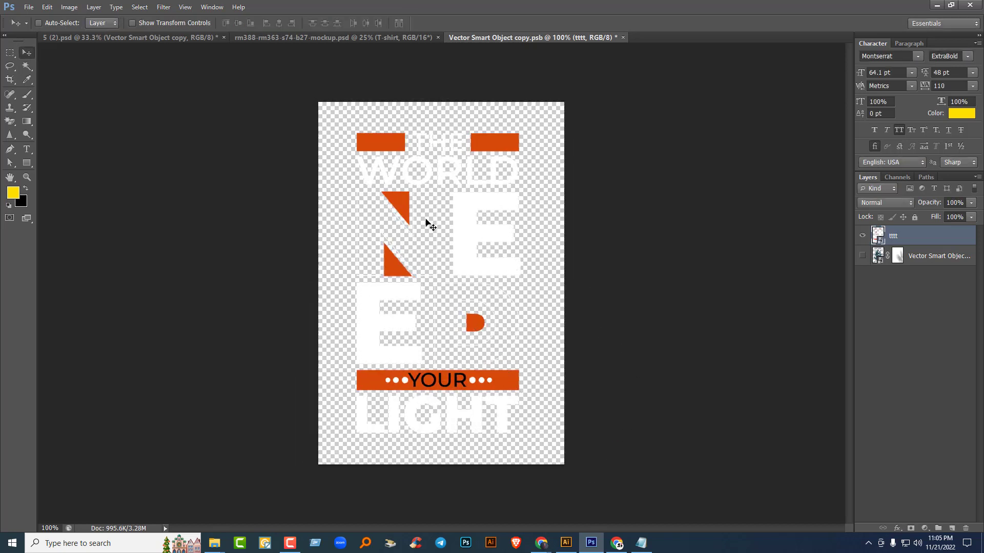
pyautogui.hotkey('ctrl', 's')
# Step: Return to the 5 (2).psd mockup and hide the Vector Smart Object layer beneath the new design
pyautogui.click(263, 35)
pyautogui.click(183, 39)
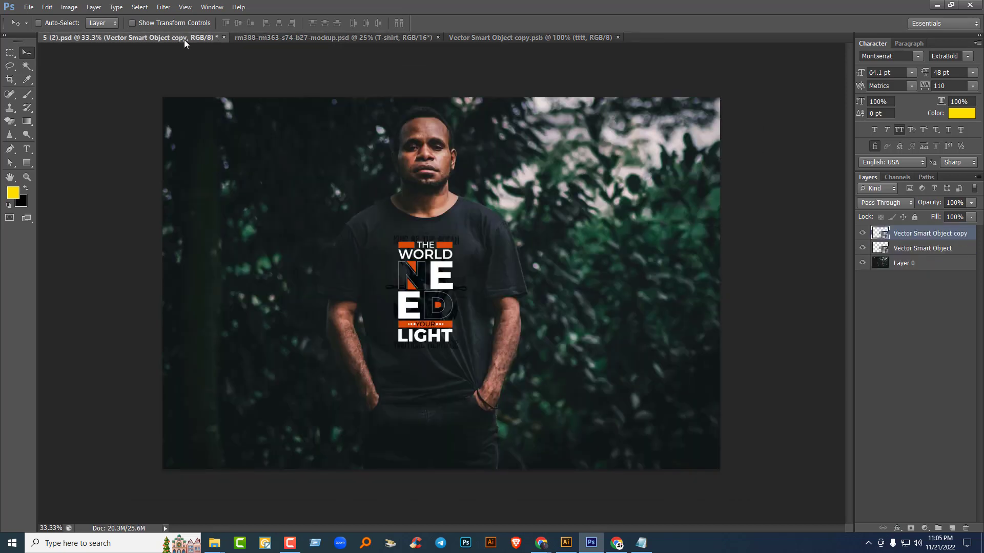
pyautogui.click(863, 264)
pyautogui.click(862, 263)
pyautogui.click(862, 248)
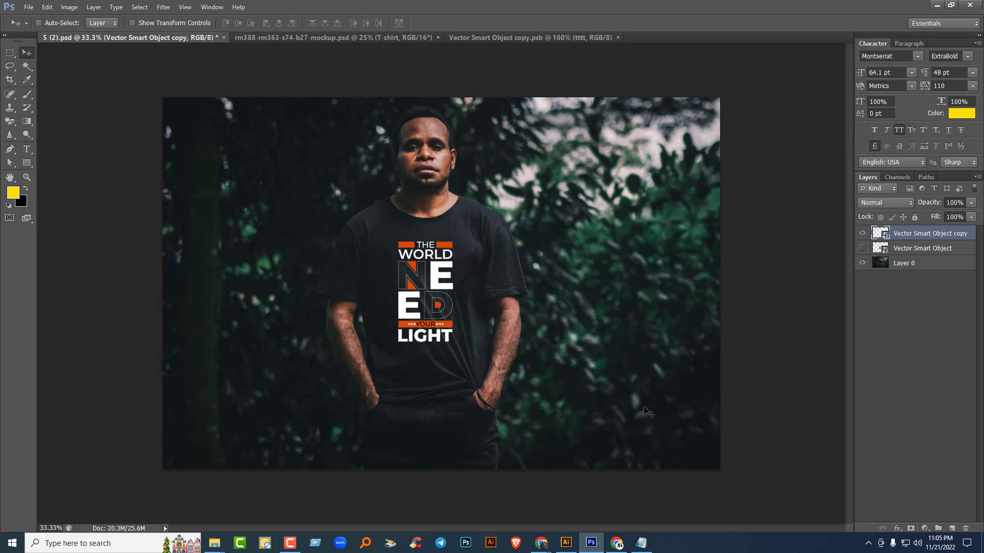
# Step: In rm388-rm363-s74-b27-mockup.psd, expand the T-shirt group and open the [YOUR IMAGE HERE] smart object's contents
pyautogui.click(411, 37)
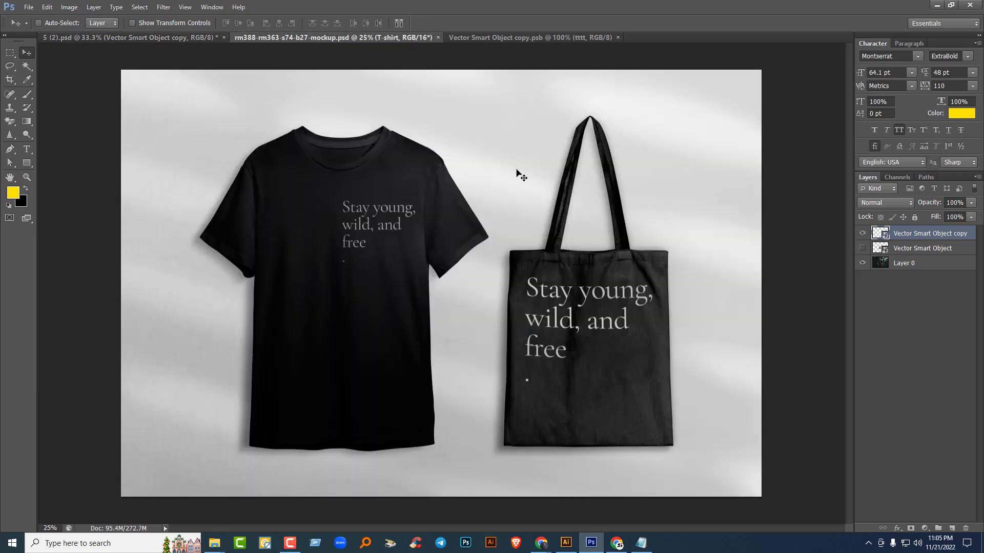
pyautogui.click(875, 259)
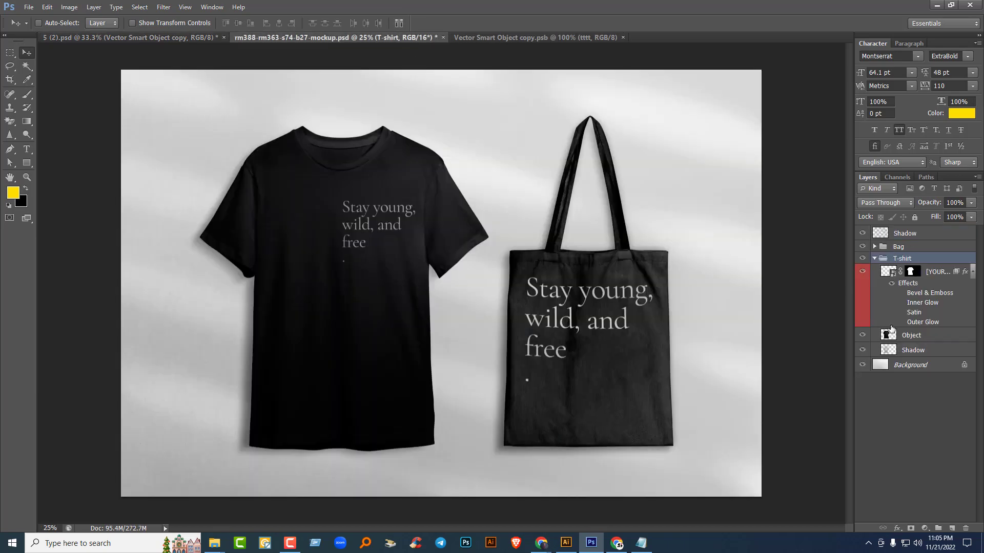
pyautogui.doubleClick(893, 274)
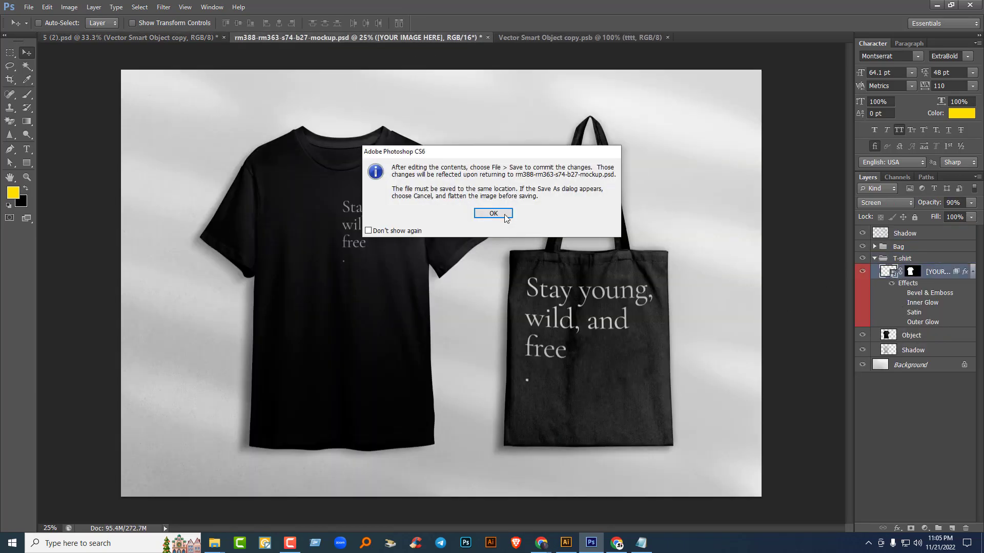
pyautogui.click(501, 214)
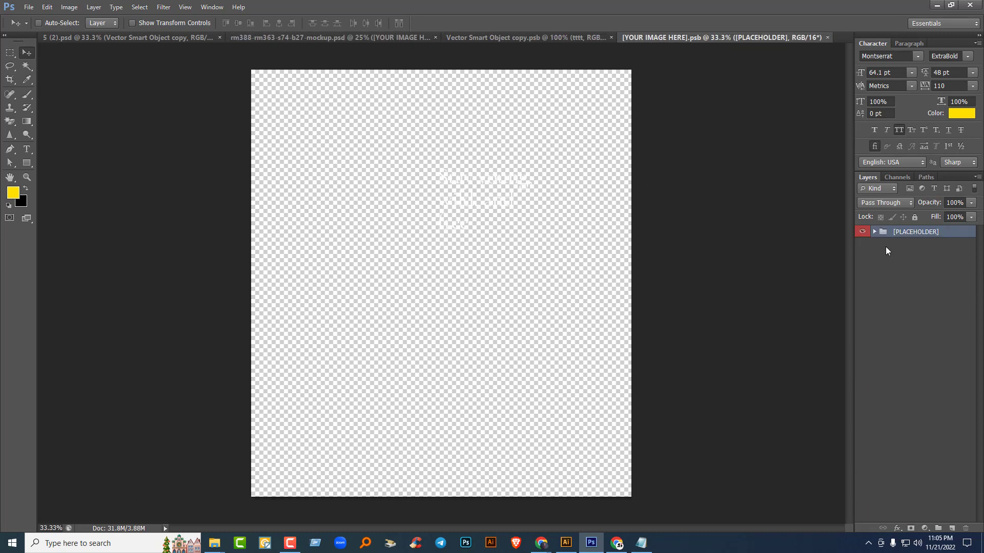
# Step: Hide the [PLACEHOLDER] group in the smart object document, checking its contents and leaving it collapsed
pyautogui.click(863, 234)
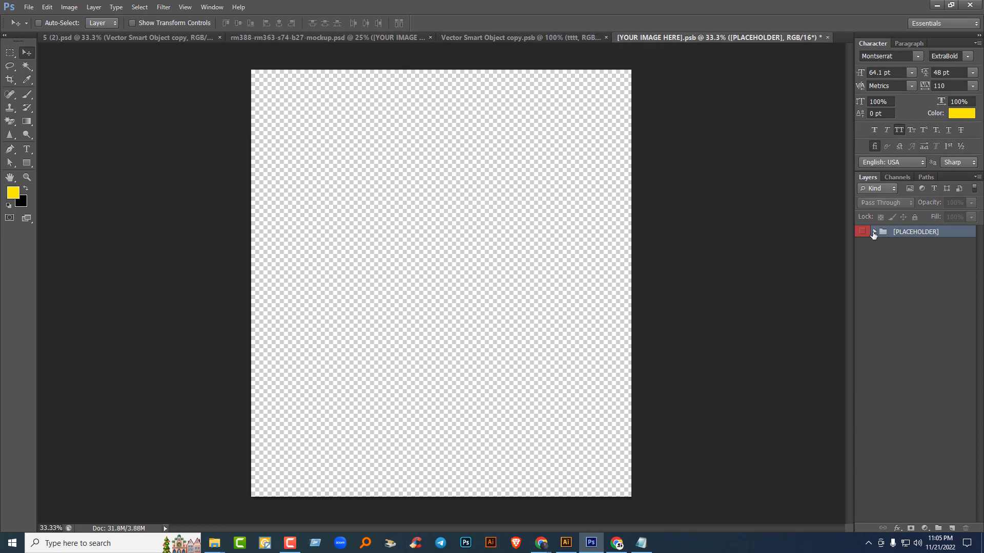
pyautogui.click(875, 231)
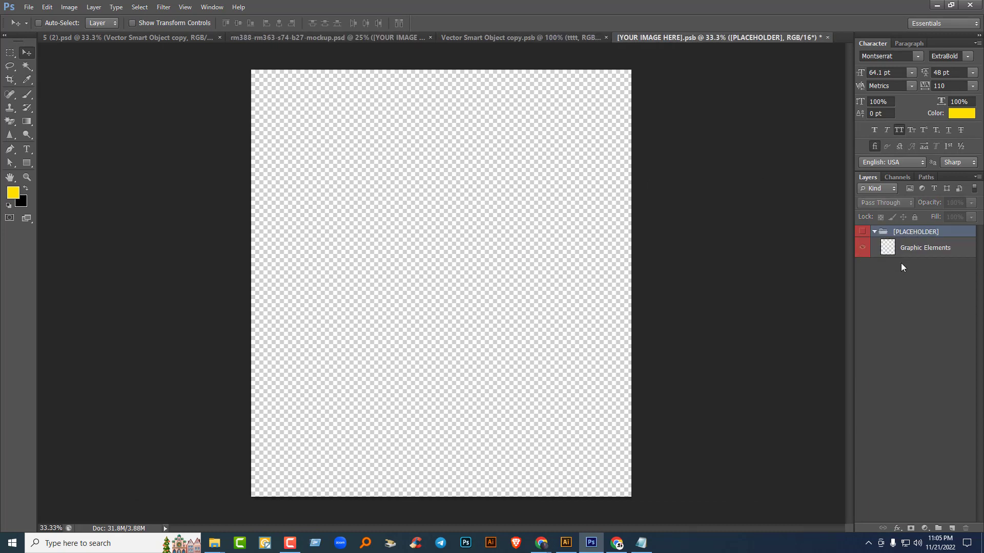
pyautogui.click(874, 232)
# Step: Place tttt.png from the desktop at about 69.7% scale, save the smart object and return to the T-shirt and bag mockup
pyautogui.click(937, 5)
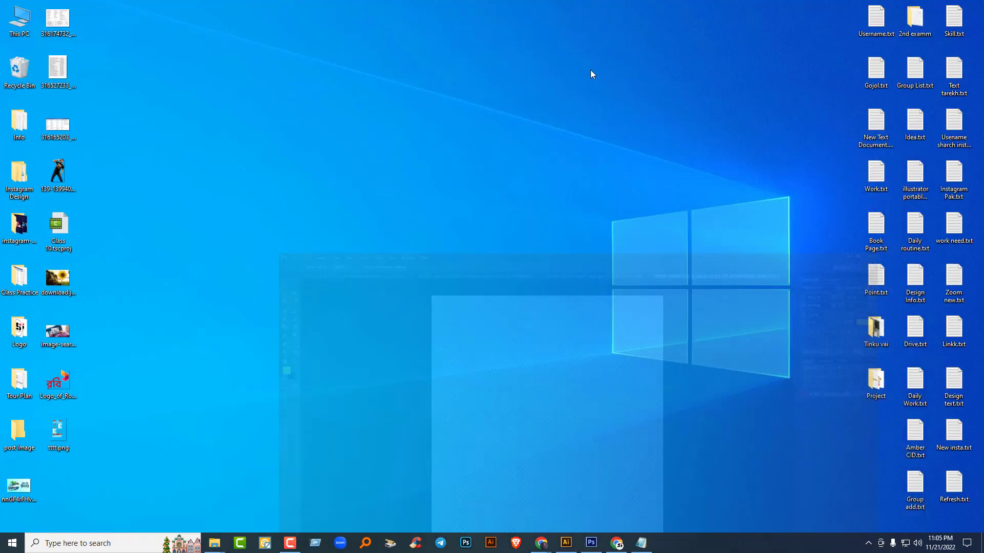
pyautogui.moveTo(58, 433); pyautogui.dragTo(469, 347)
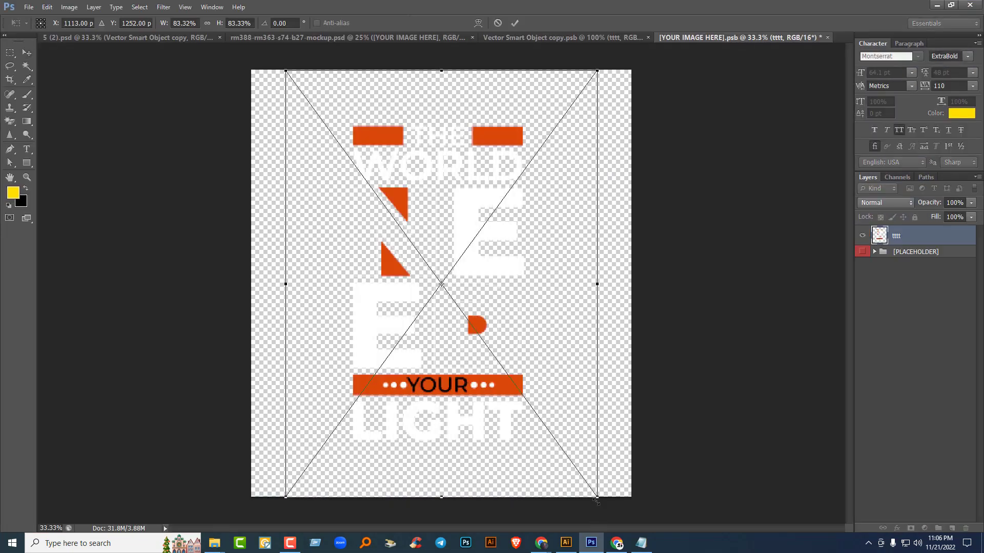
pyautogui.moveTo(598, 498); pyautogui.dragTo(569, 467)
pyautogui.press('Return')
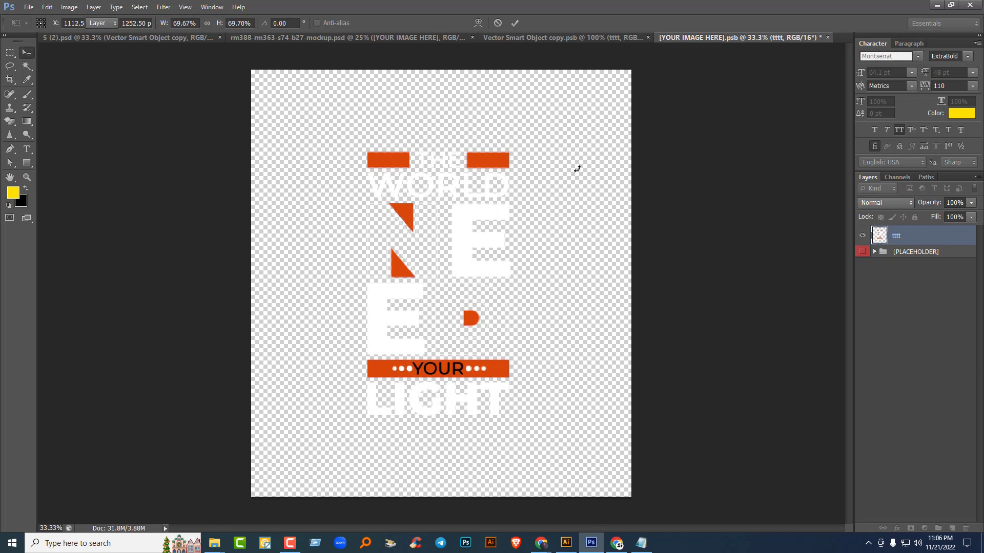
pyautogui.hotkey('ctrl', 's')
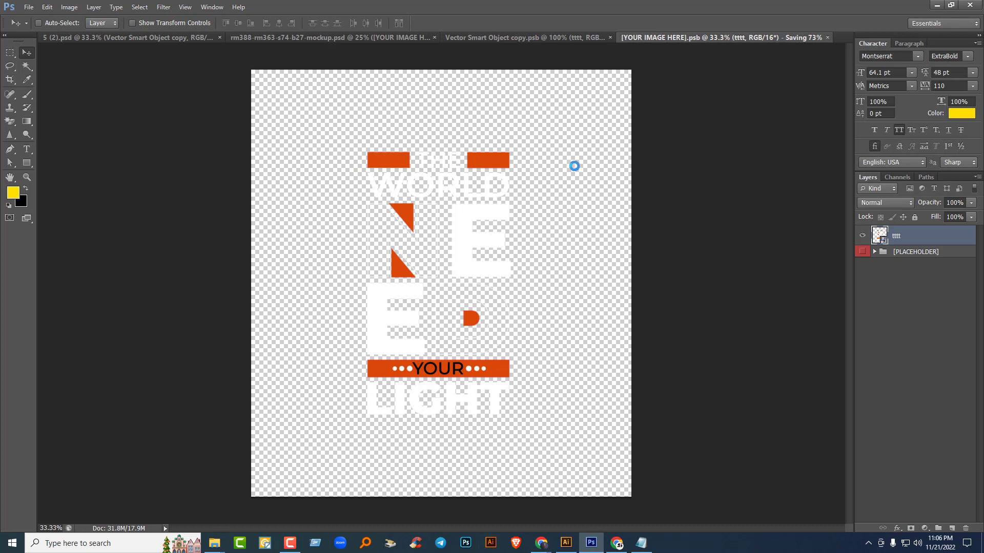
pyautogui.click(287, 37)
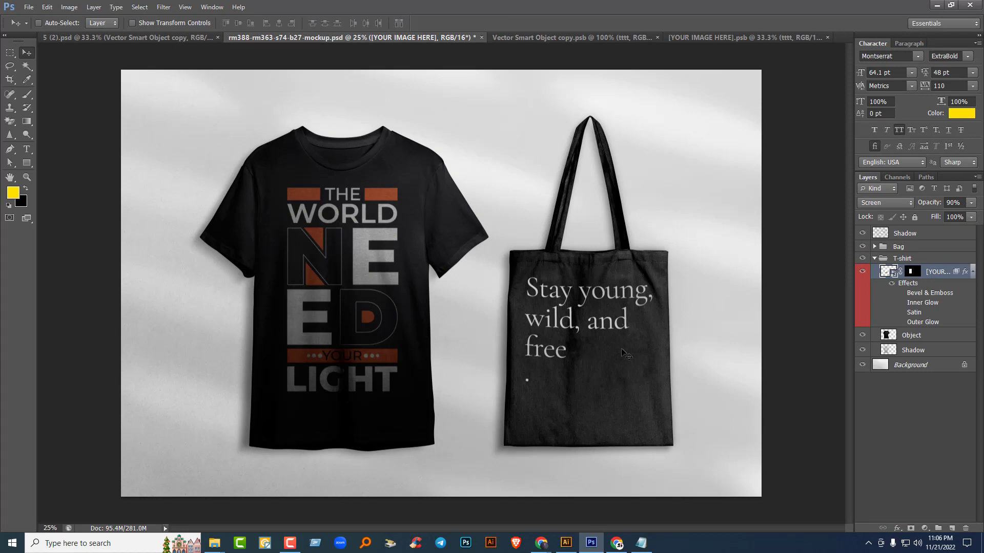
# Step: Close all open documents, discarding the changes to the two mockup files
pyautogui.click(482, 37)
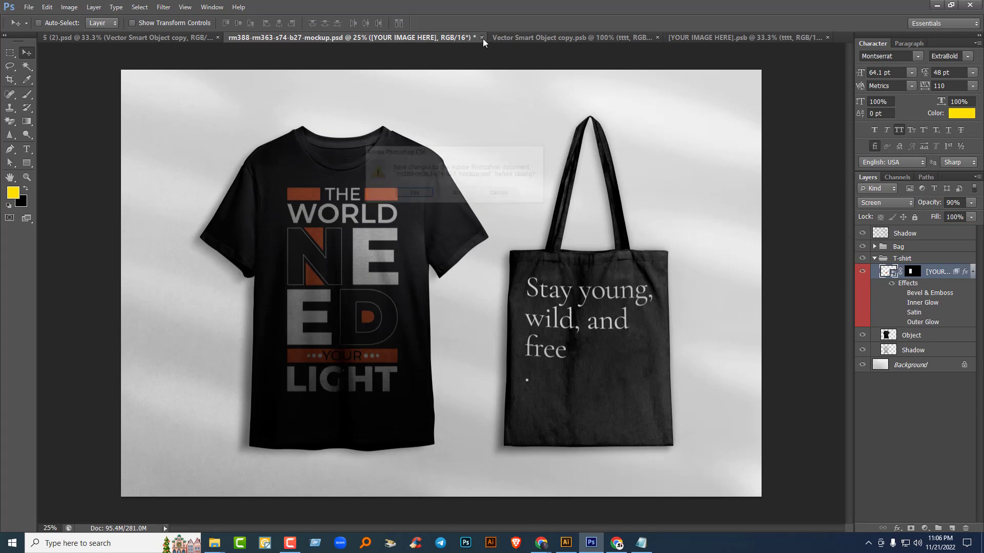
pyautogui.click(444, 193)
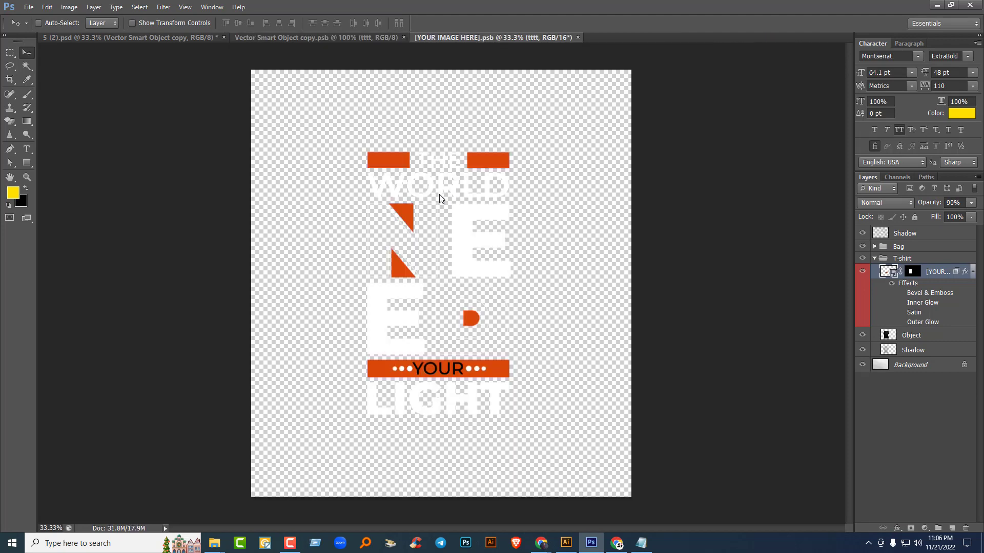
pyautogui.click(577, 37)
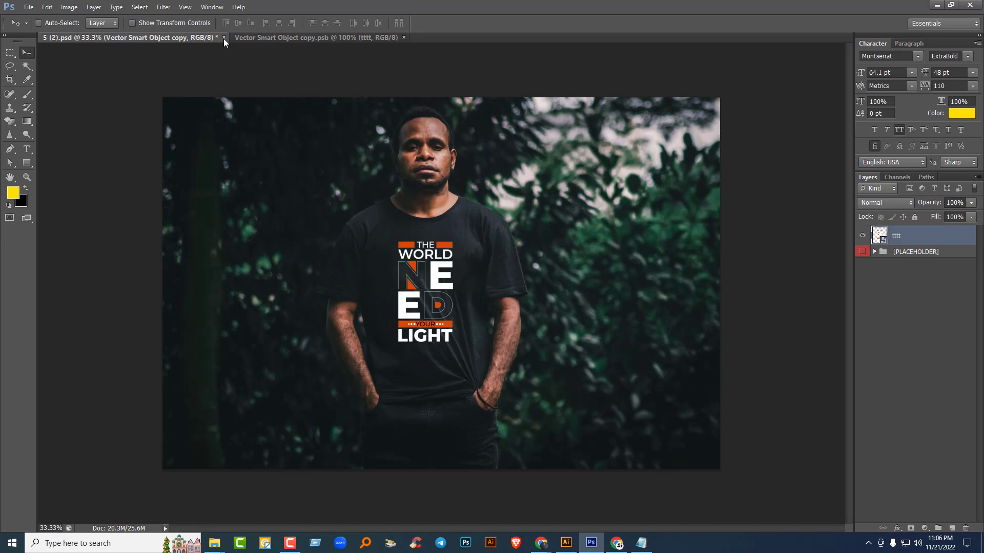
pyautogui.click(224, 38)
pyautogui.click(455, 193)
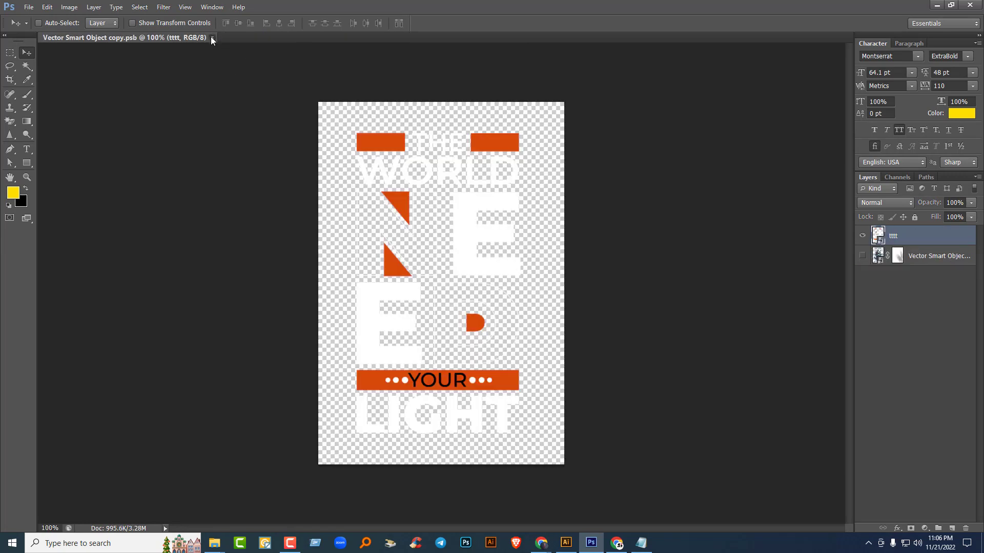
pyautogui.hotkey('ctrl', 'w')
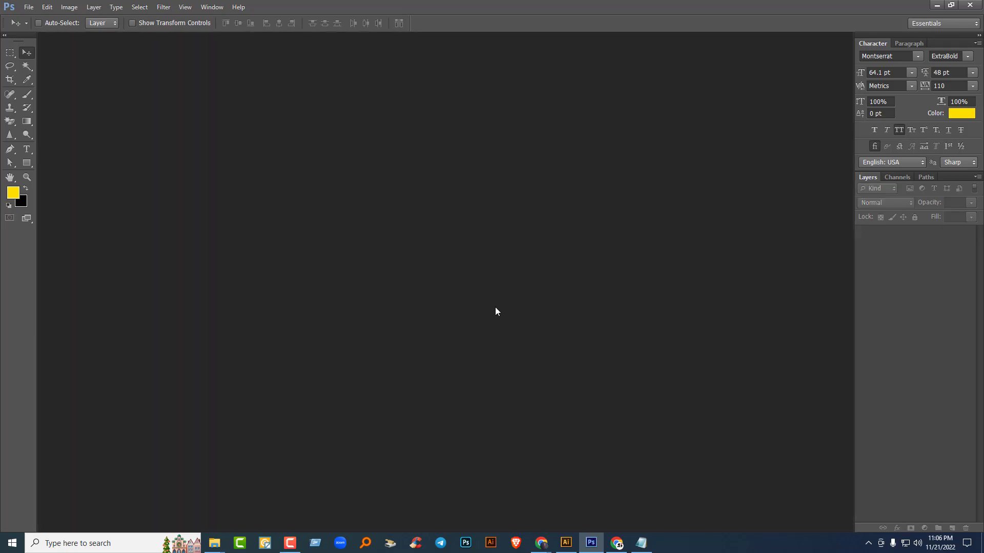
# Step: Minimize Photoshop and refresh the desktop
pyautogui.click(936, 5)
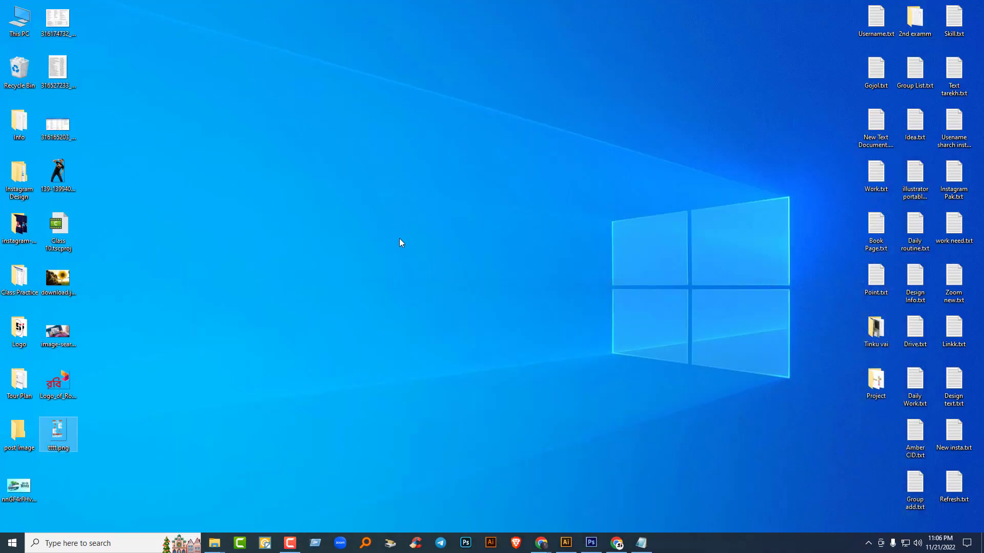
pyautogui.rightClick(401, 240)
pyautogui.click(430, 284)
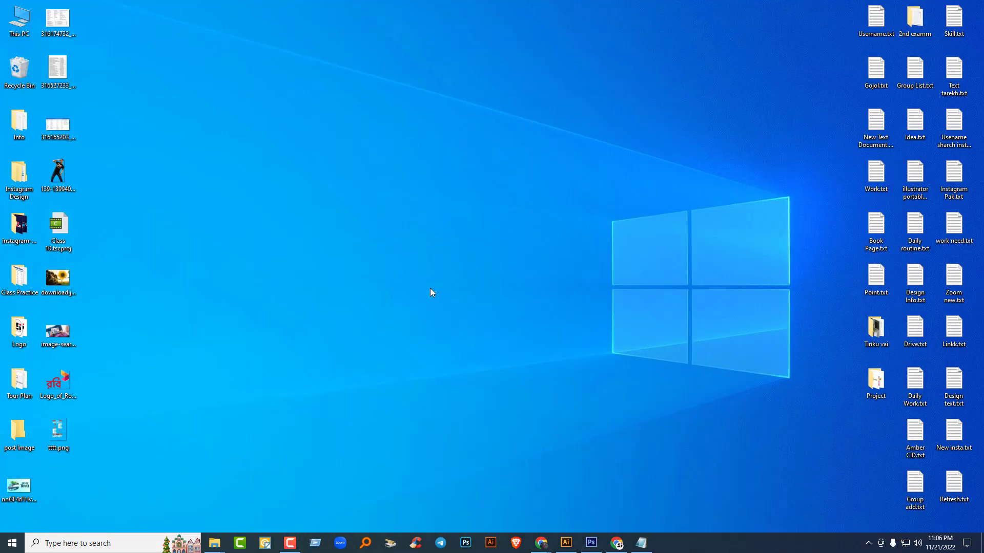
# Step: Open Free Coffee Mug Photo Mockup PSD.psd from the Mug design folder inside Class 13
pyautogui.click(219, 551)
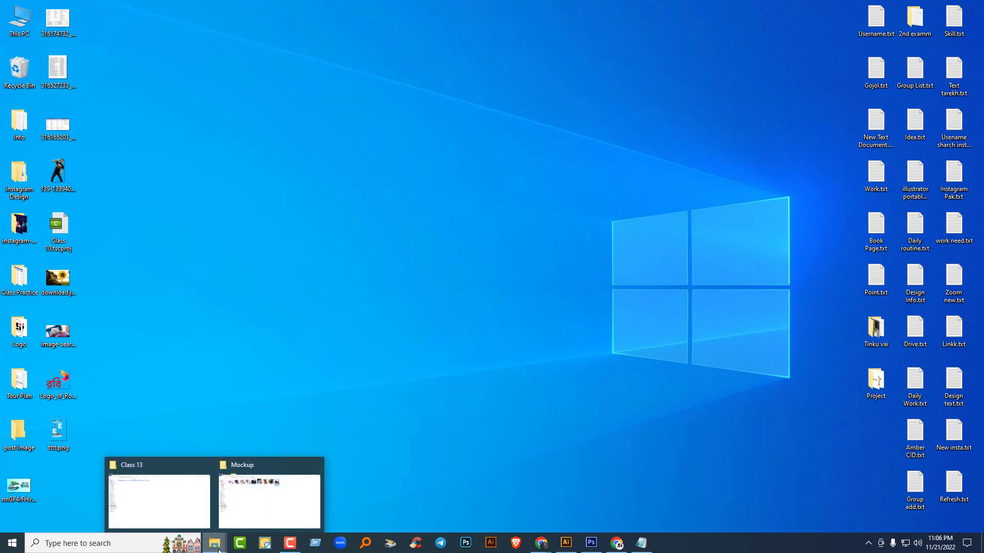
pyautogui.click(253, 494)
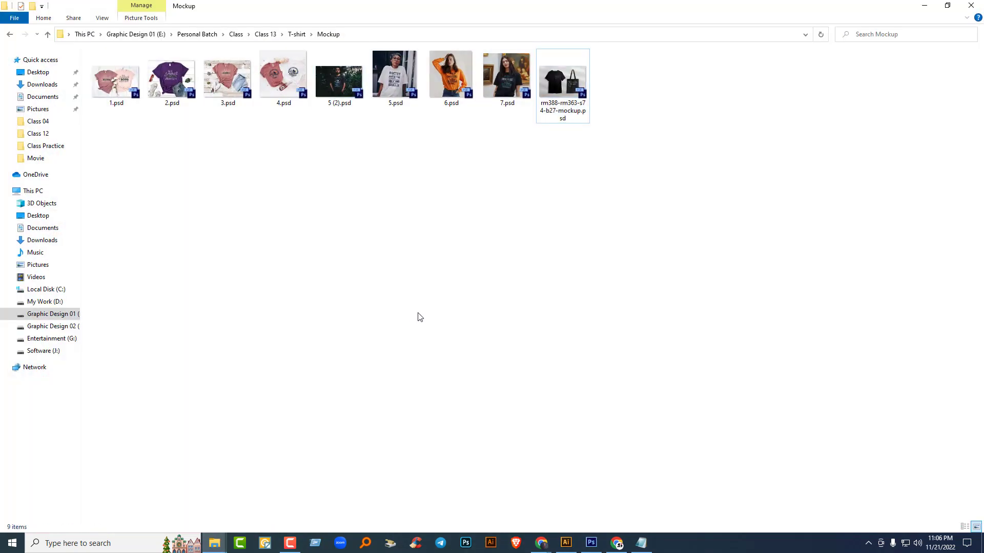
pyautogui.press('BackSpace')
pyautogui.press('BackSpace')
pyautogui.doubleClick(134, 110)
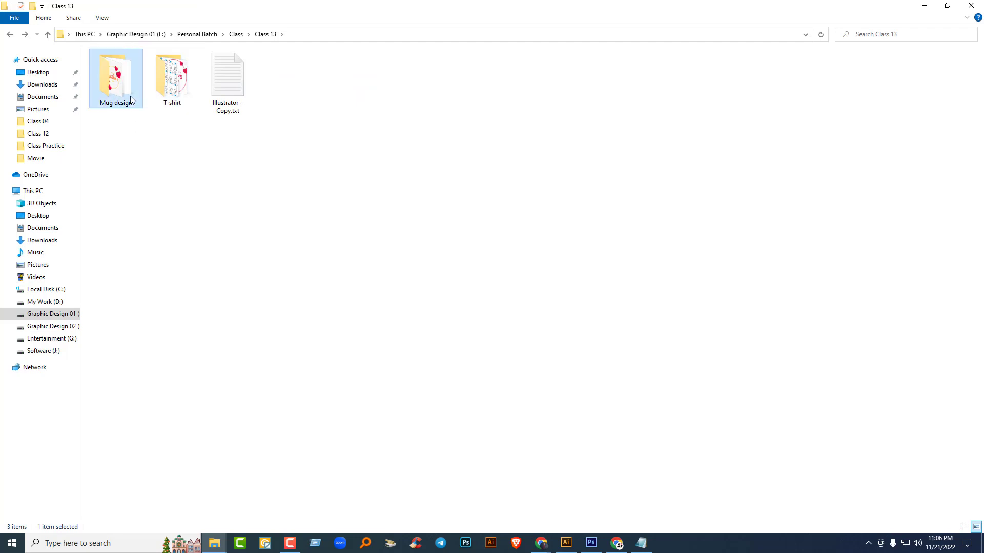
pyautogui.doubleClick(118, 85)
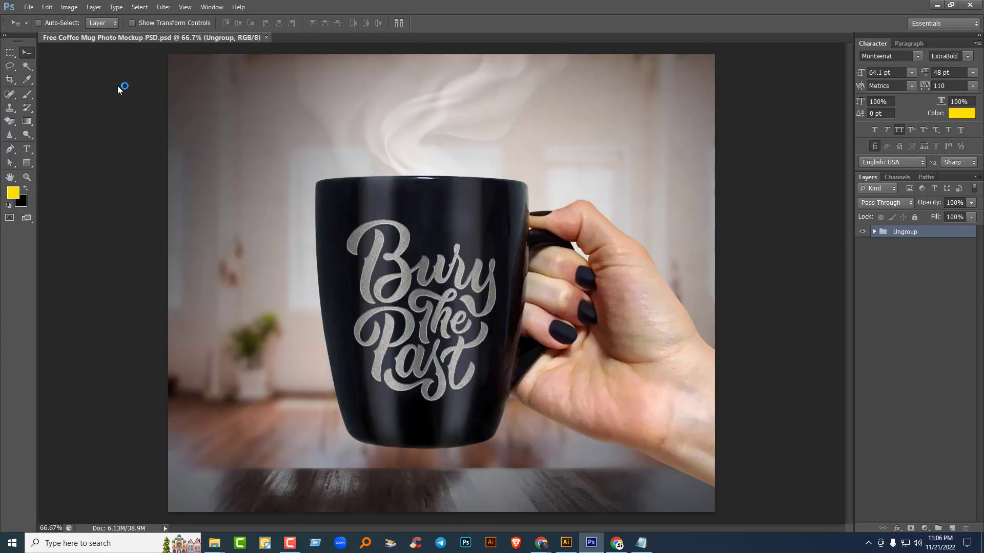
# Step: Expand the Ungroup group and open the contents of the Place Design smart object
pyautogui.click(875, 232)
pyautogui.doubleClick(889, 264)
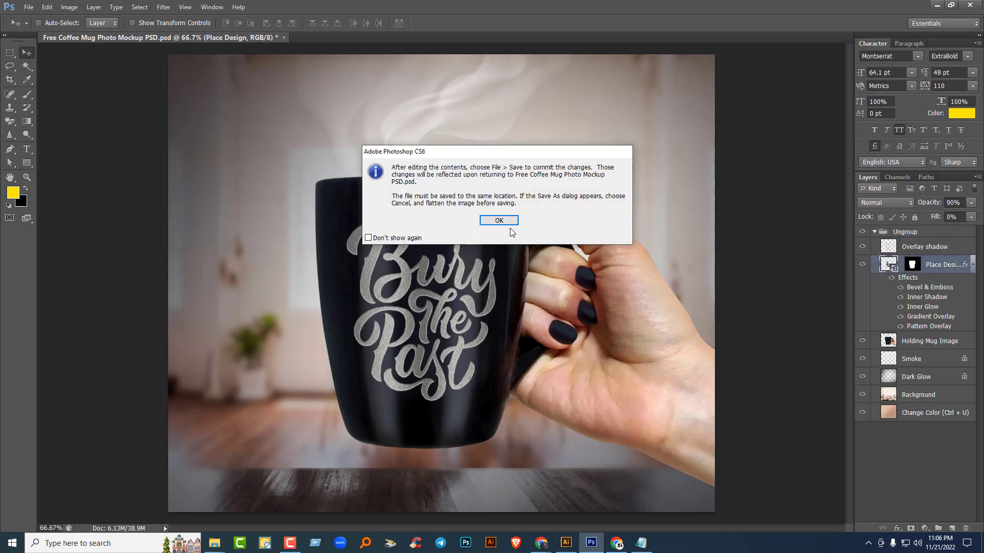
pyautogui.click(499, 221)
# Step: Place tttt.png from the desktop into the mug's smart object document at 100% scale
pyautogui.click(935, 6)
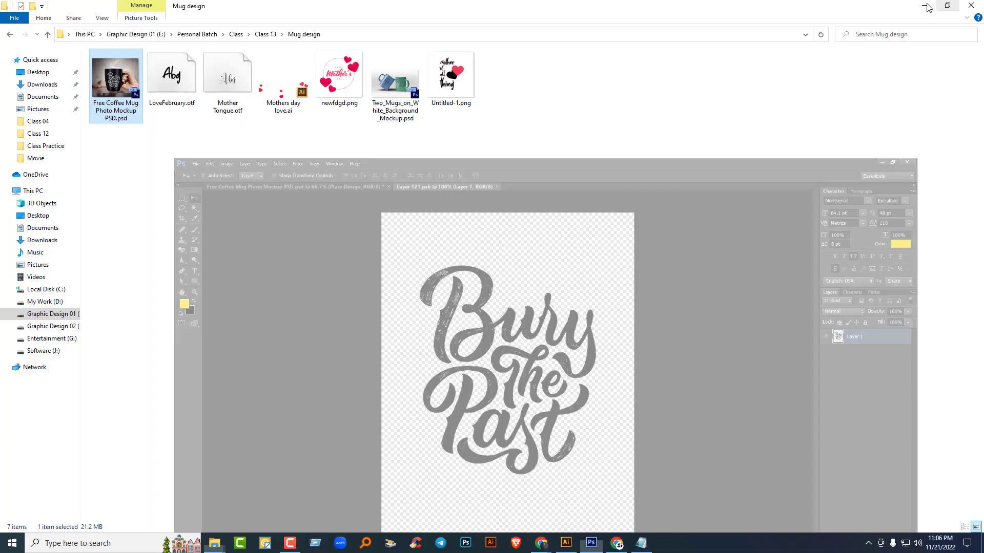
pyautogui.click(971, 6)
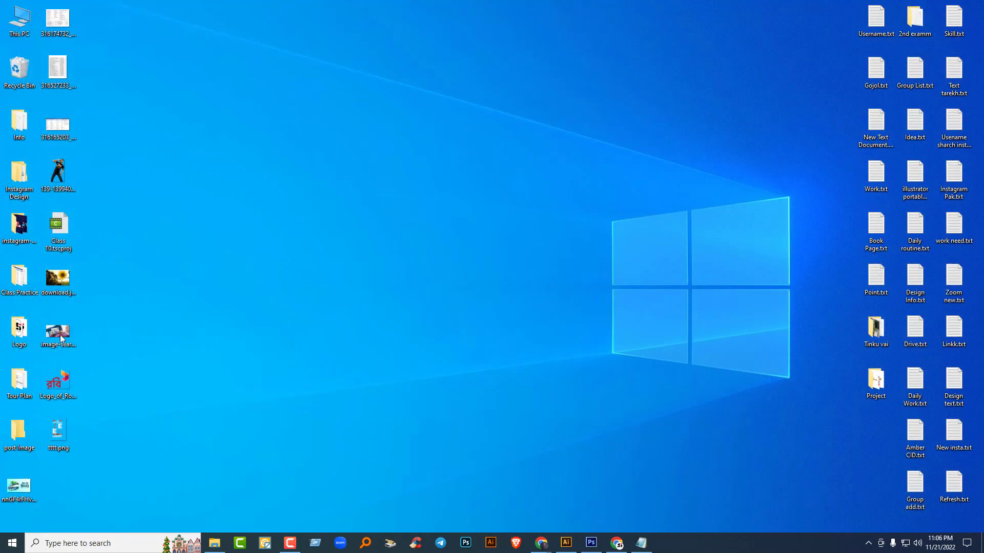
pyautogui.moveTo(599, 515); pyautogui.dragTo(457, 338)
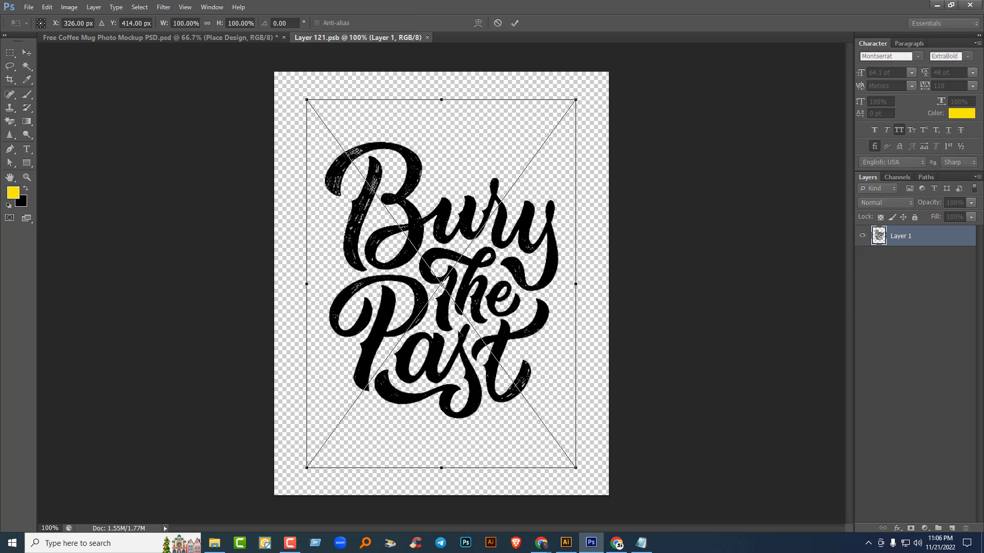
pyautogui.press('Return')
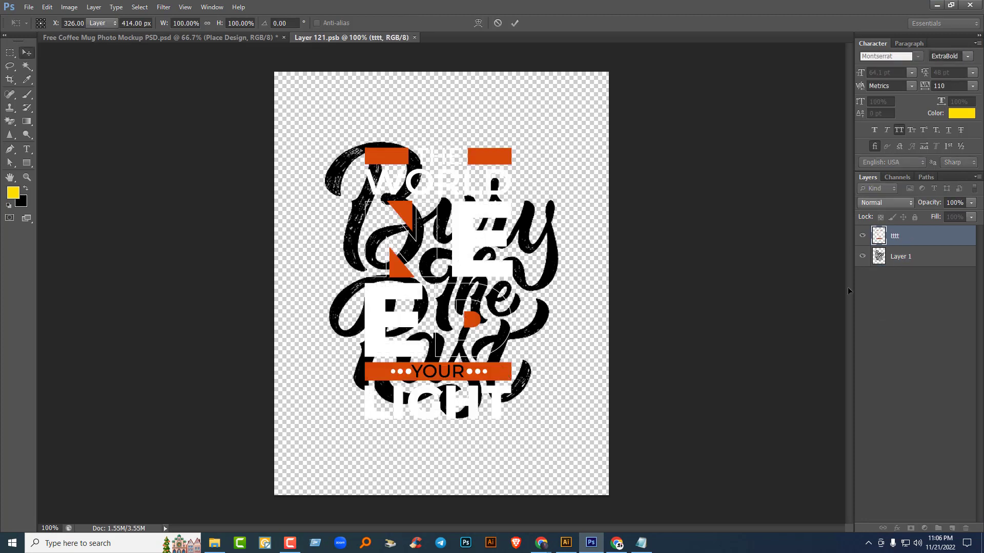
# Step: Hide Layer 1 with the Bury The Past lettering, save the smart object and close it to update the mug mockup
pyautogui.click(862, 257)
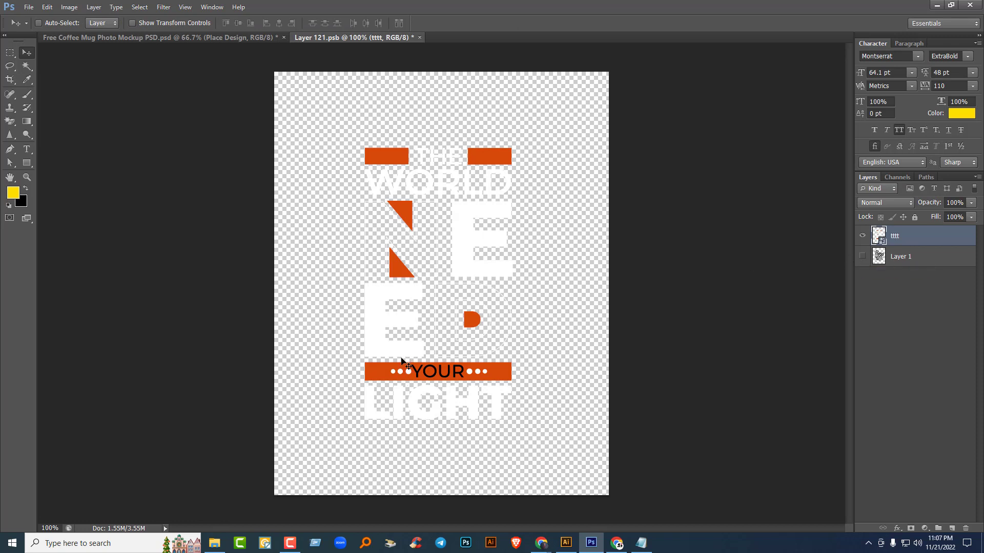
pyautogui.hotkey('ctrl', 's')
pyautogui.click(414, 38)
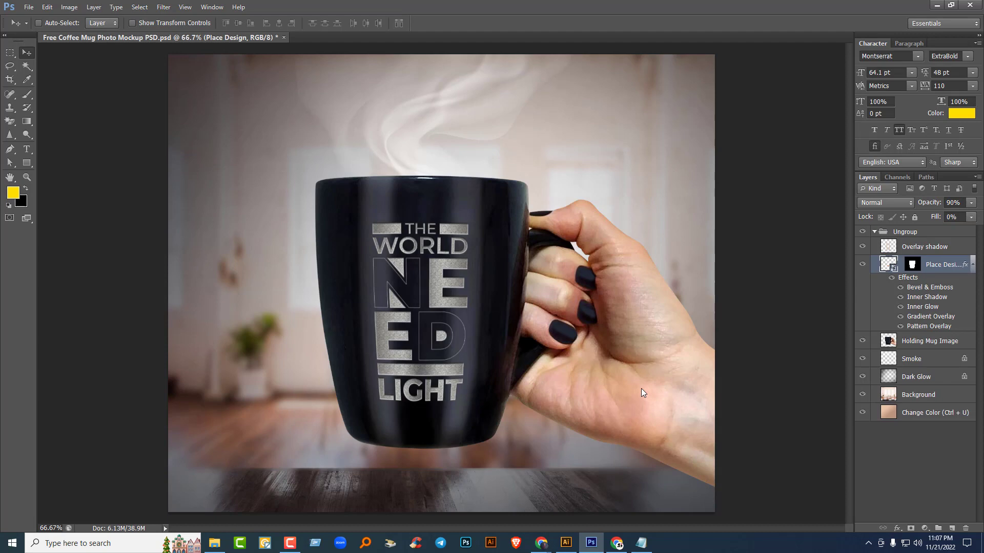
# Step: Switch to Illustrator and clear the typography artwork from the artboard
pyautogui.click(933, 6)
pyautogui.click(566, 543)
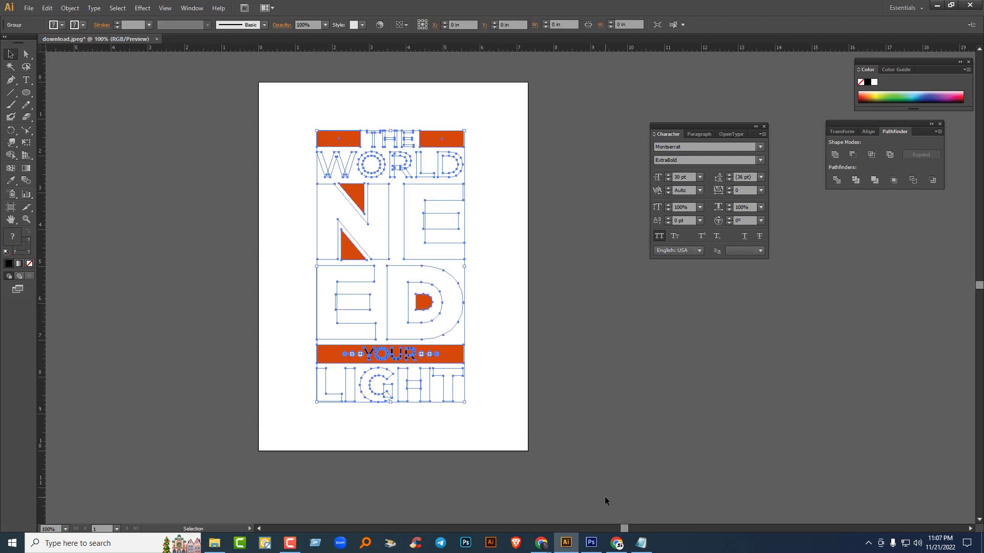
pyautogui.moveTo(534, 321); pyautogui.dragTo(506, 290)
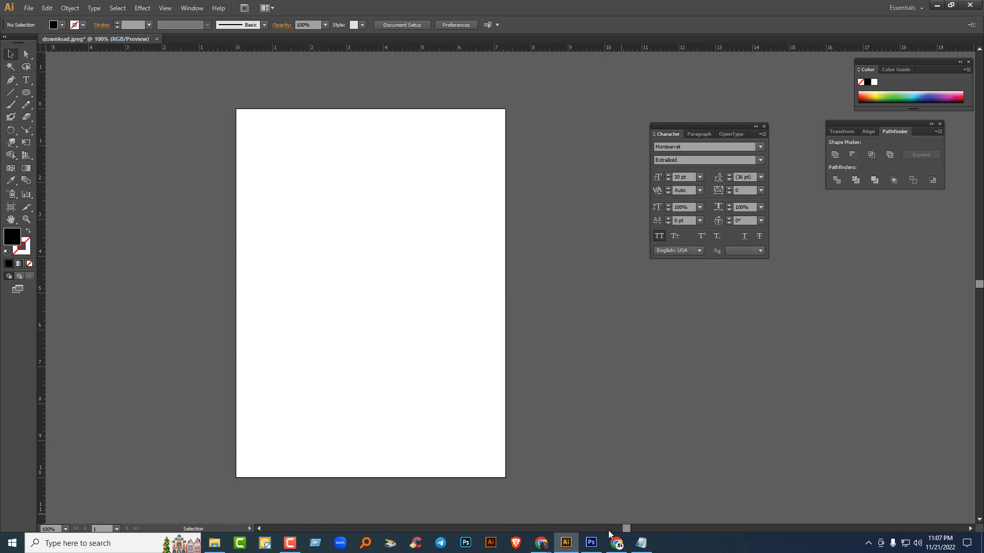
# Step: Switch to Chrome, load freepik.com in the robi logo search tab and dismiss the downloads bar
pyautogui.moveTo(541, 543)
pyautogui.click(481, 494)
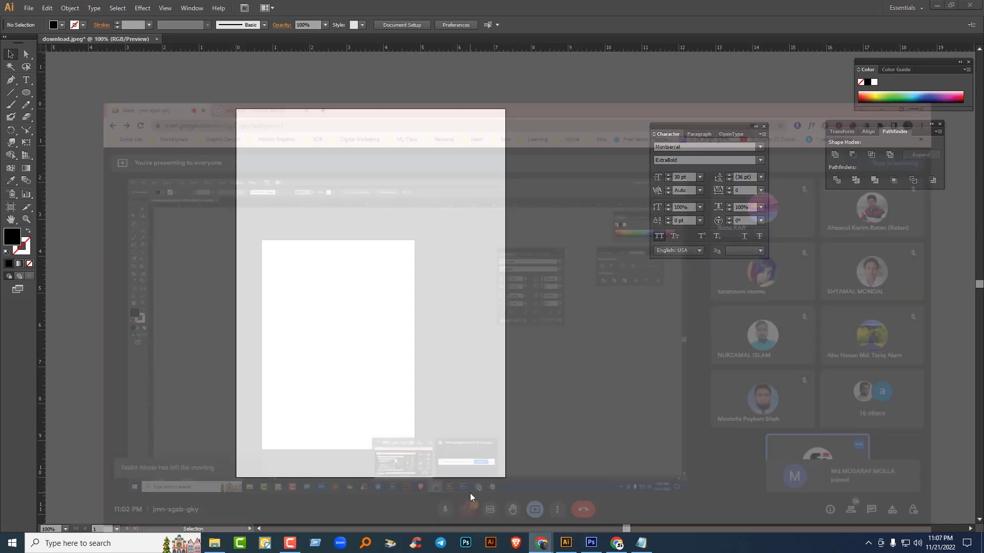
pyautogui.click(179, 8)
pyautogui.click(243, 27)
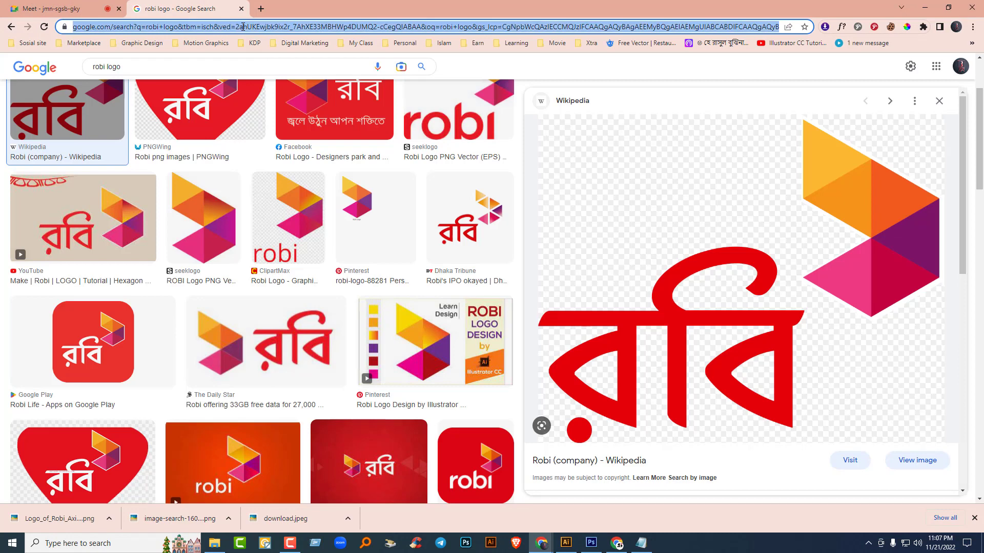
pyautogui.write('fre')
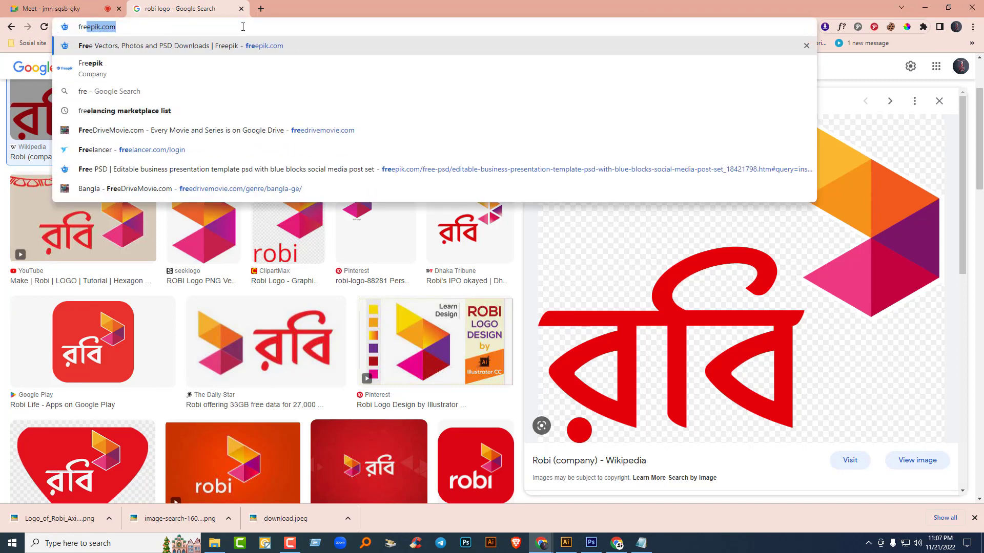
pyautogui.press('Return')
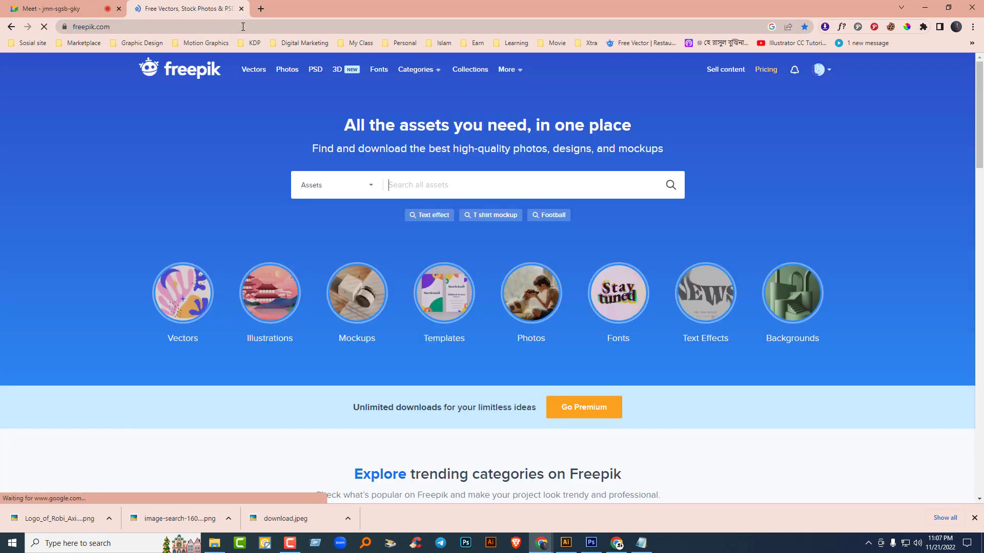
pyautogui.click(975, 518)
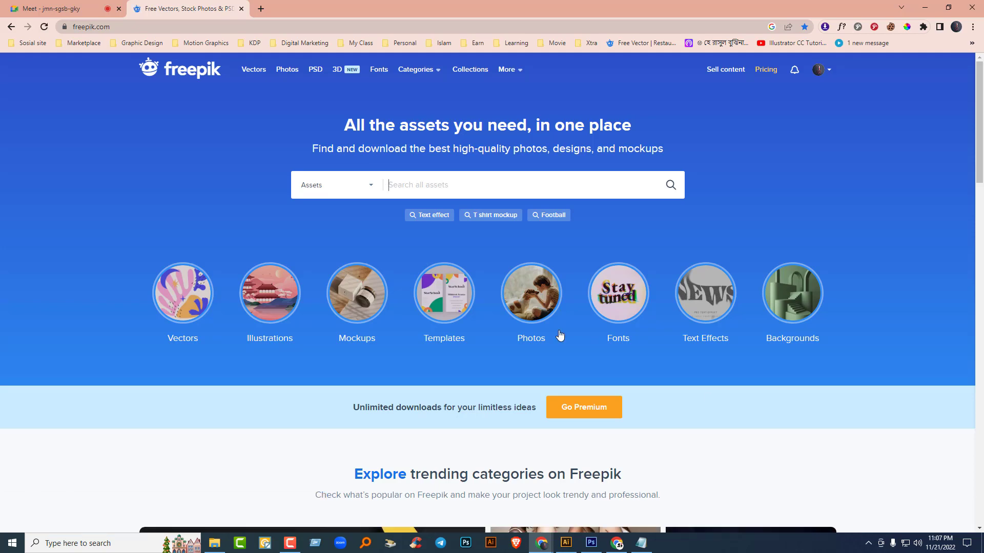
# Step: Search Freepik for "love" and open the vector Red balloon hearts isolated on white background
pyautogui.write('love')
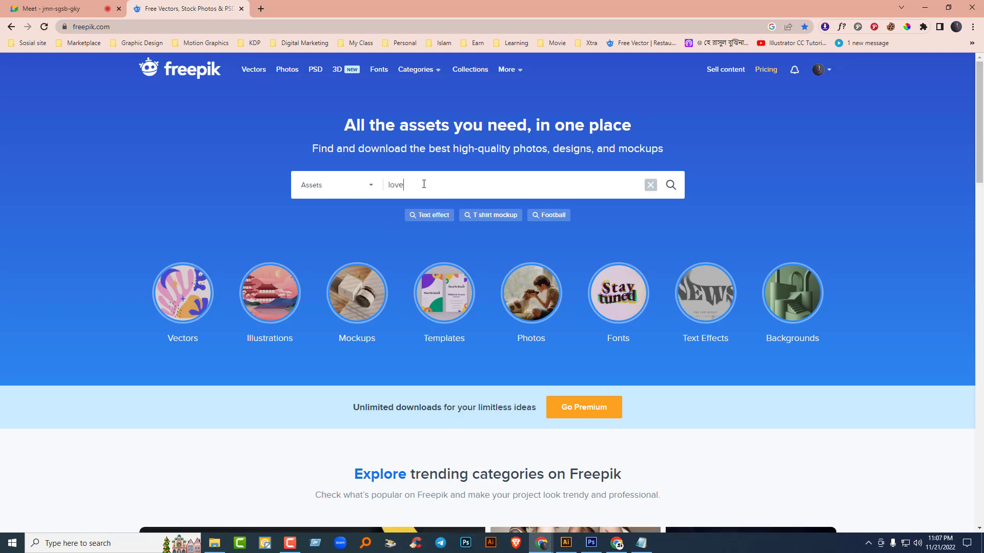
pyautogui.press('Return')
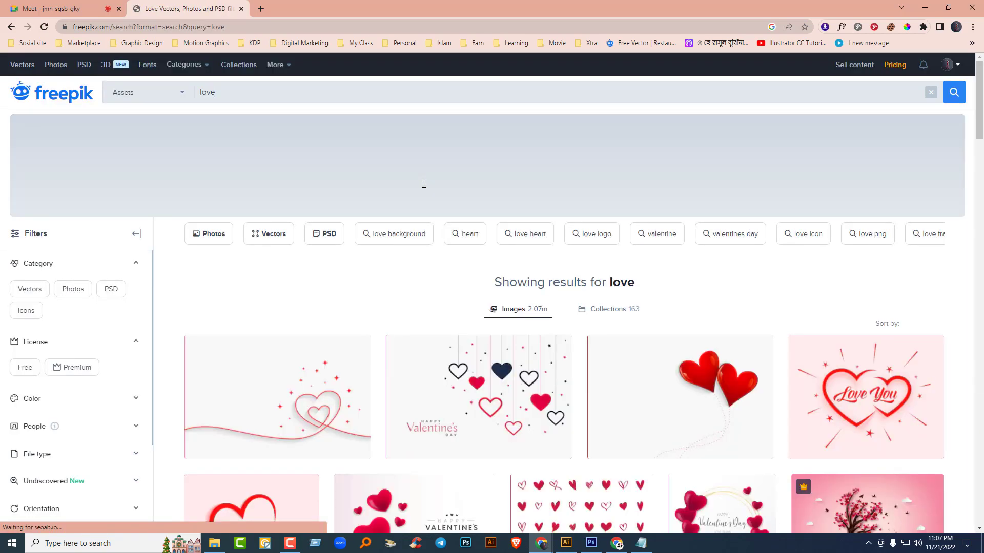
pyautogui.moveTo(487, 369)
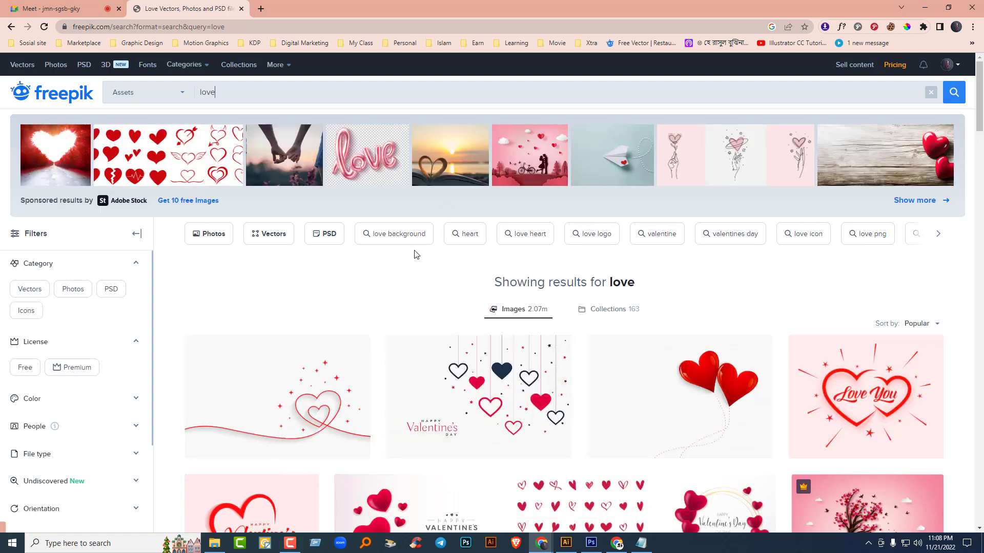
pyautogui.moveTo(687, 381)
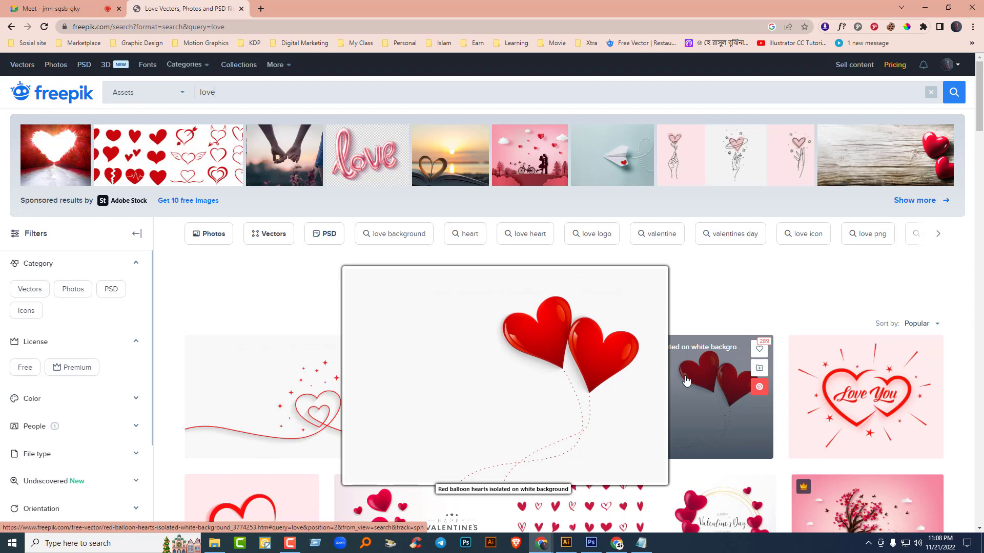
pyautogui.click(686, 380)
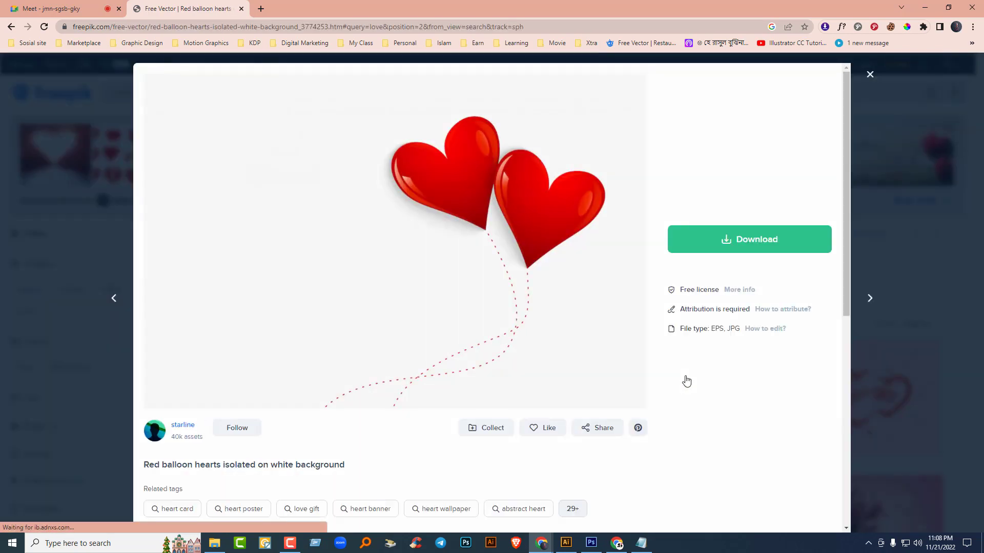
# Step: Download the red balloon hearts vector for free, close its browser tab and minimize the browser
pyautogui.click(740, 241)
pyautogui.click(738, 373)
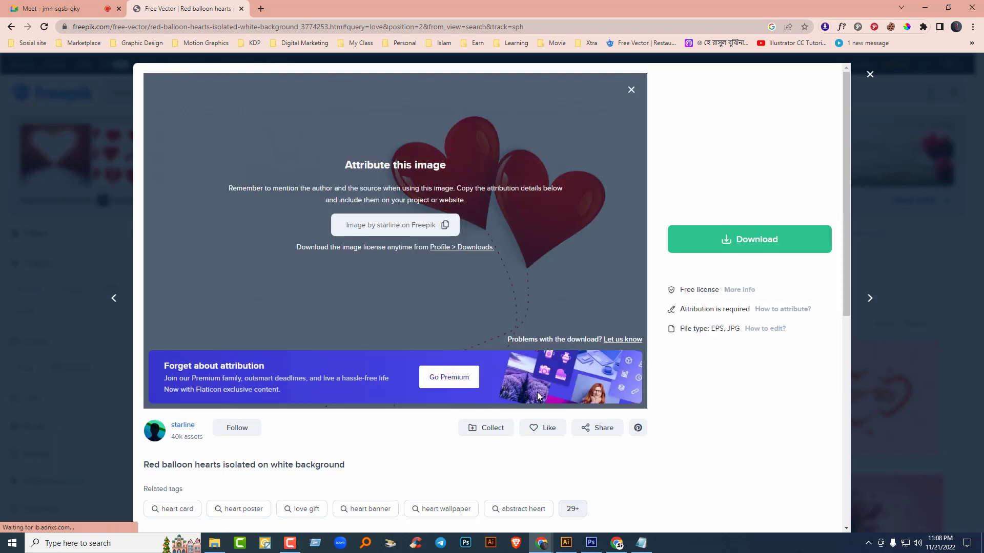
pyautogui.click(241, 9)
pyautogui.click(921, 10)
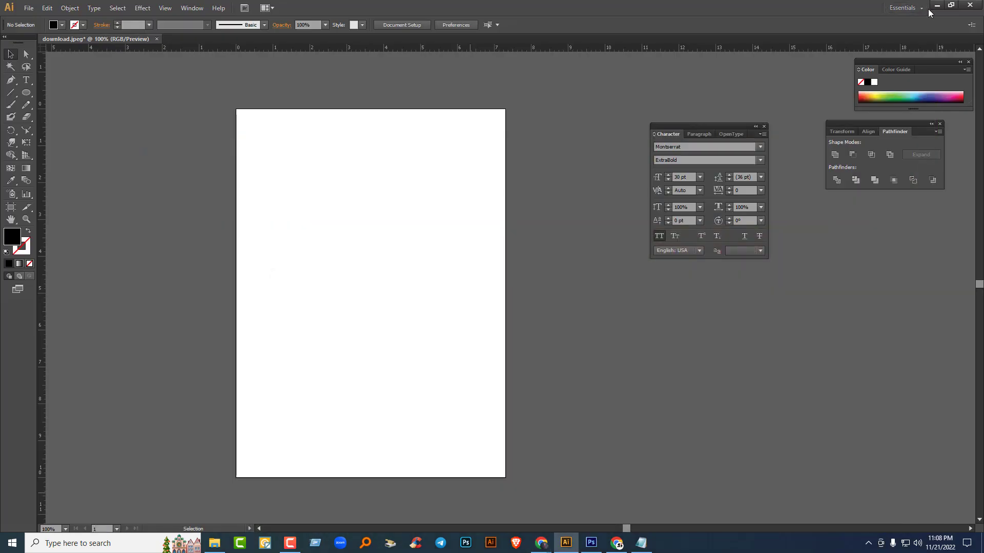
# Step: Minimize Illustrator and go to the Compressed folder in Downloads
pyautogui.click(924, 6)
pyautogui.doubleClick(20, 20)
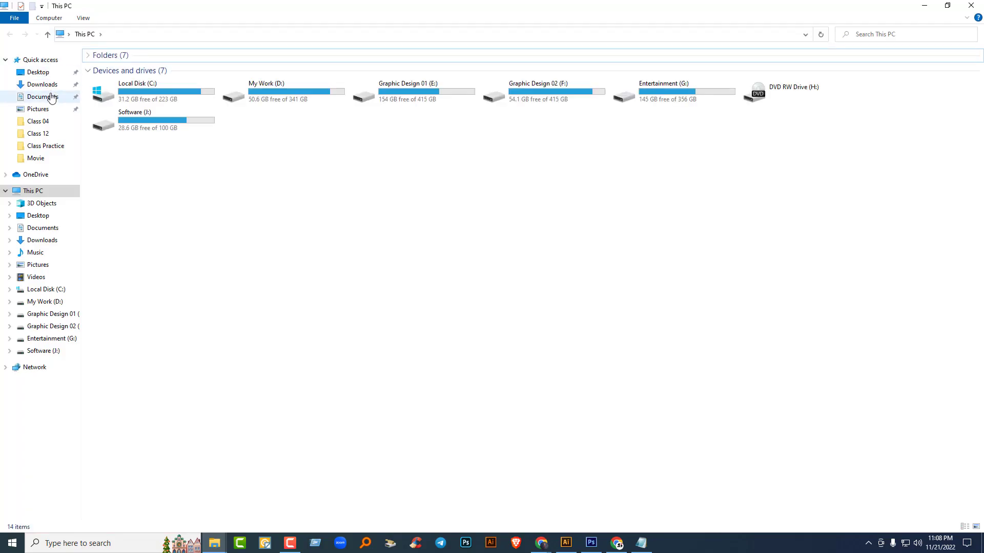
pyautogui.click(46, 97)
pyautogui.click(42, 84)
pyautogui.doubleClick(121, 94)
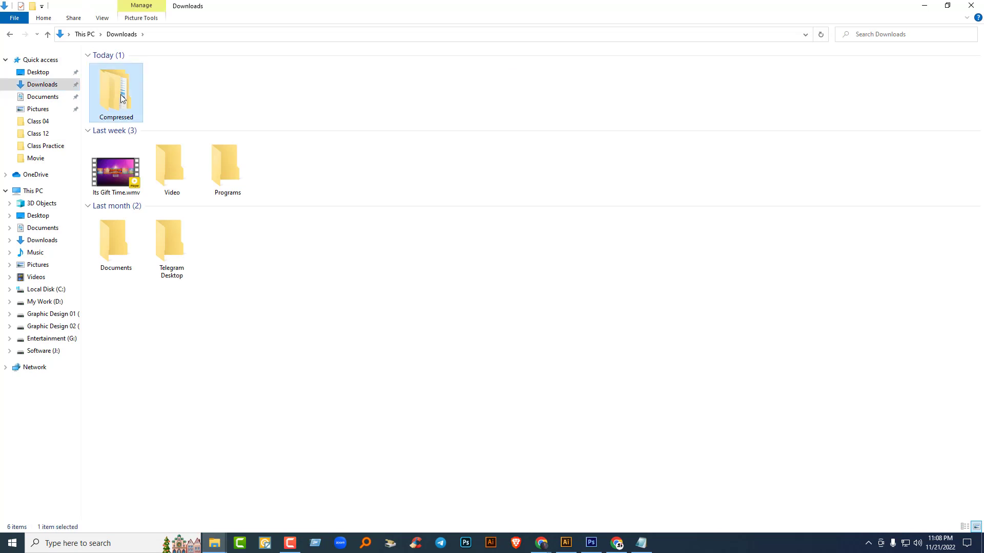
# Step: Extract red-balloon-hearts-isolated-white-background.jpg.zip into its own folder and remove the archive
pyautogui.click(121, 95)
pyautogui.rightClick(121, 94)
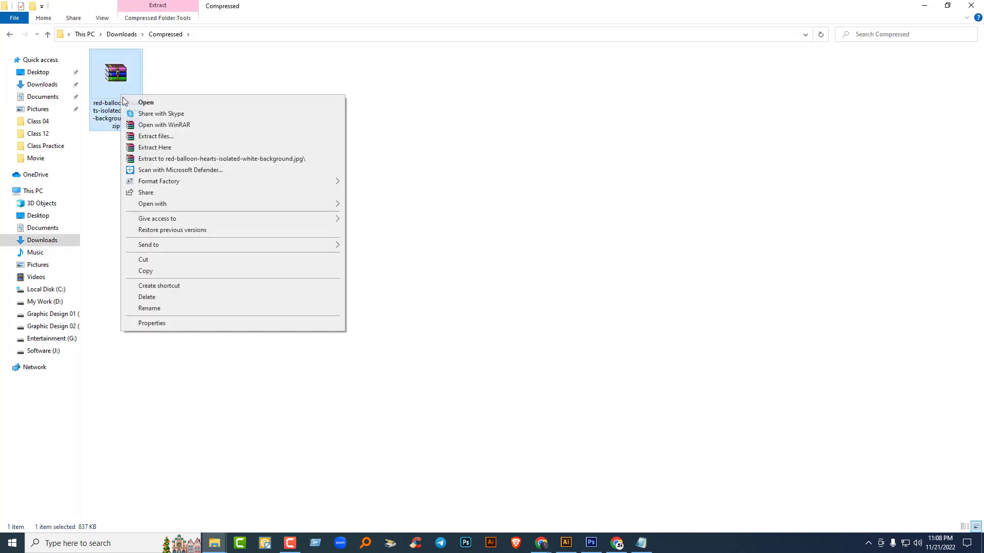
pyautogui.click(160, 139)
pyautogui.click(522, 376)
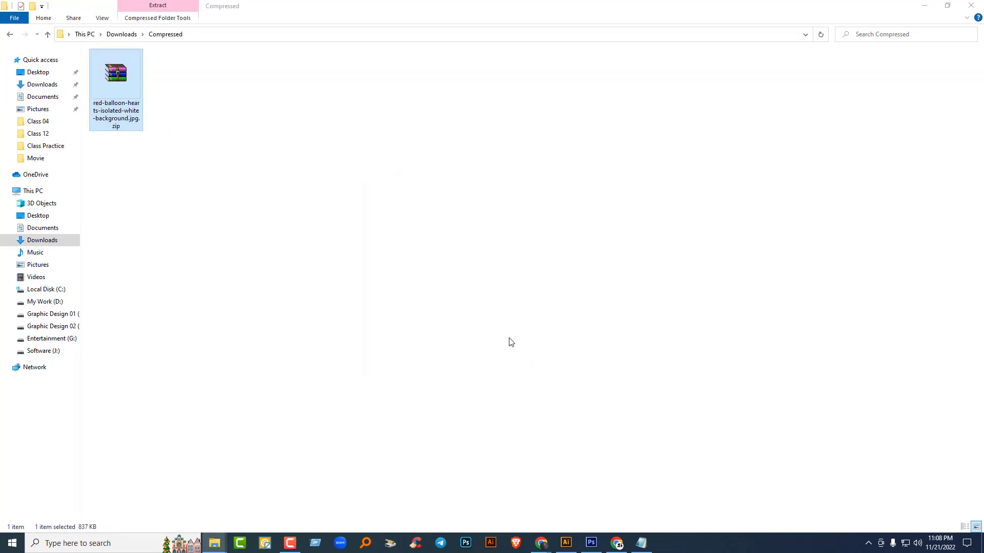
pyautogui.click(123, 97)
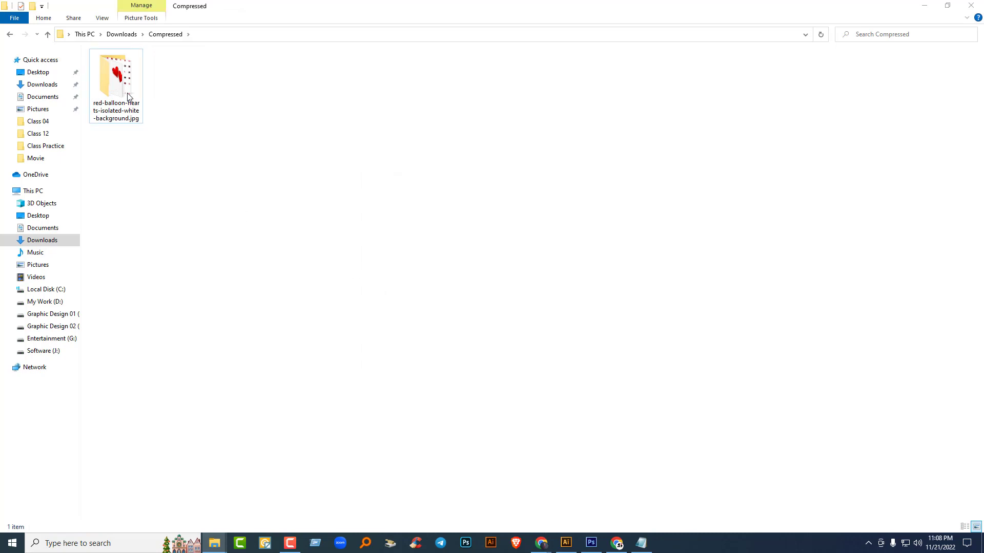
# Step: Open 17050.eps from the extracted red balloon hearts folder in Illustrator as a separate document
pyautogui.doubleClick(123, 98)
pyautogui.click(122, 69)
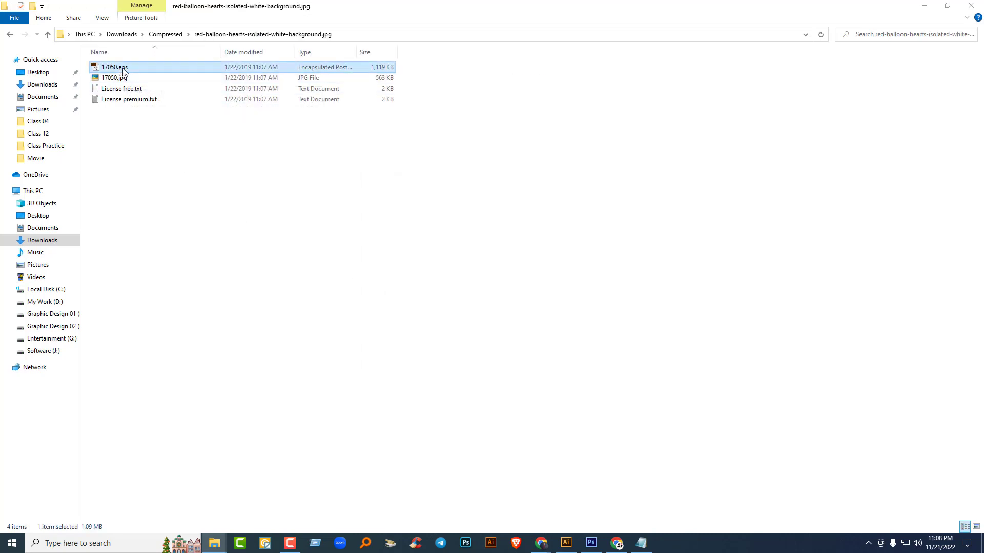
pyautogui.moveTo(122, 74); pyautogui.dragTo(640, 69)
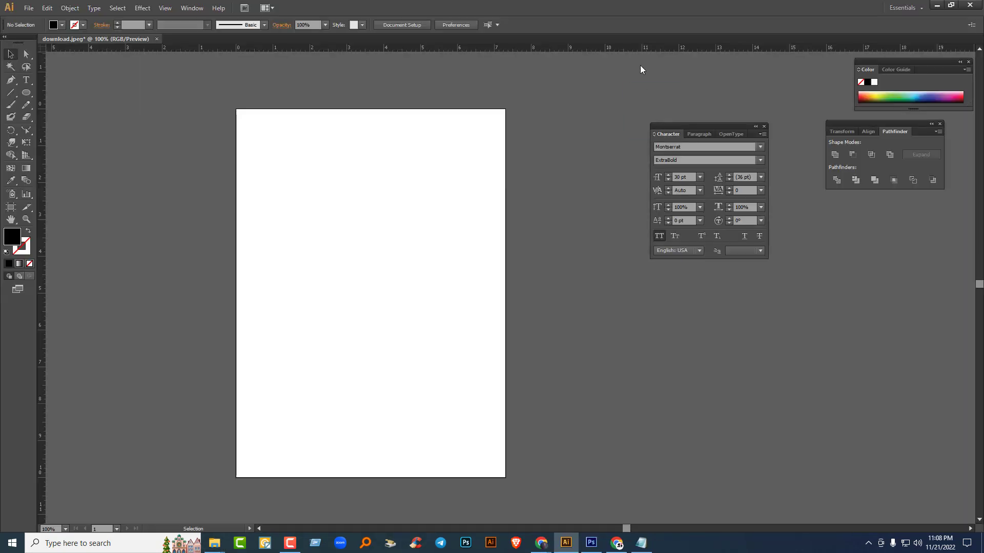
pyautogui.moveTo(619, 23); pyautogui.dragTo(620, 24)
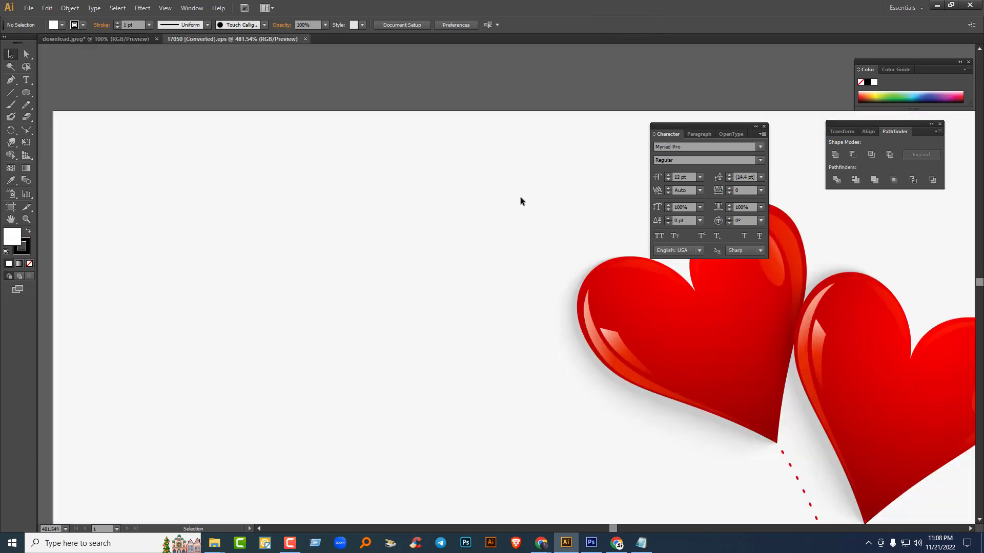
# Step: View the whole hearts artwork at 200%, select the left heart to inspect it and clear the selection
pyautogui.hotkey('ctrl', '-')
pyautogui.hotkey('ctrl', '-')
pyautogui.hotkey('ctrl', '-')
pyautogui.hscroll(5, 325, 202)
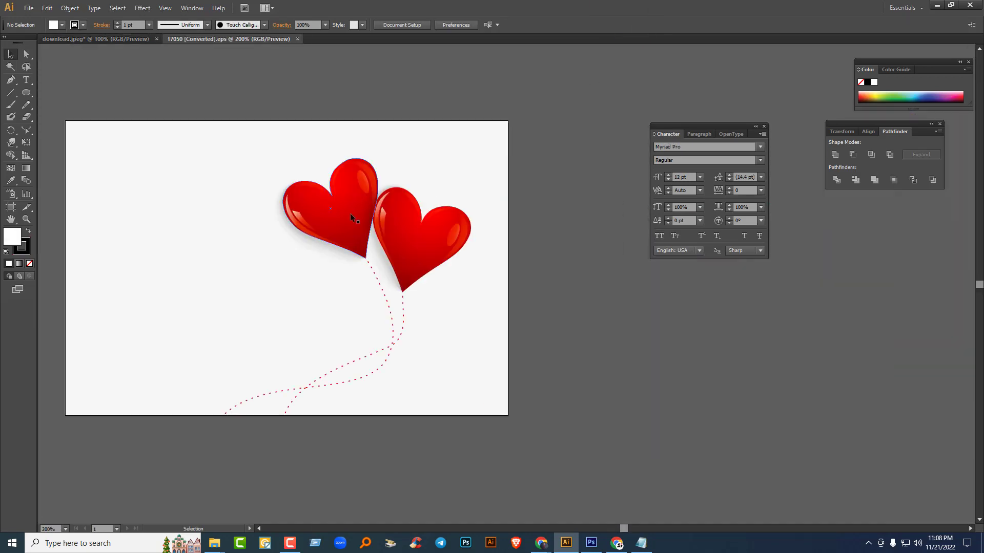
pyautogui.click(349, 213)
pyautogui.rightClick(349, 213)
pyautogui.click(520, 214)
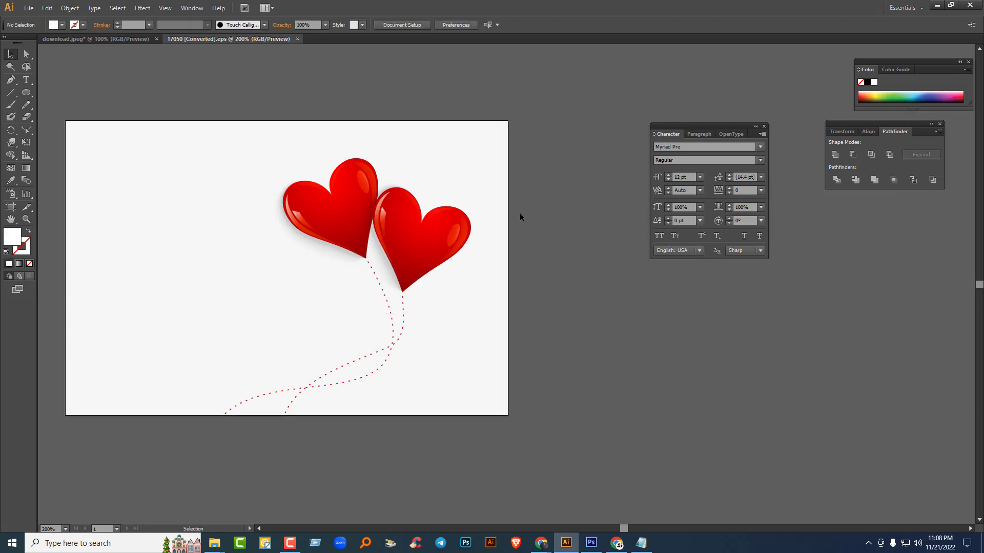
# Step: Ungroup the imported hearts artwork
pyautogui.rightClick(404, 163)
pyautogui.click(359, 200)
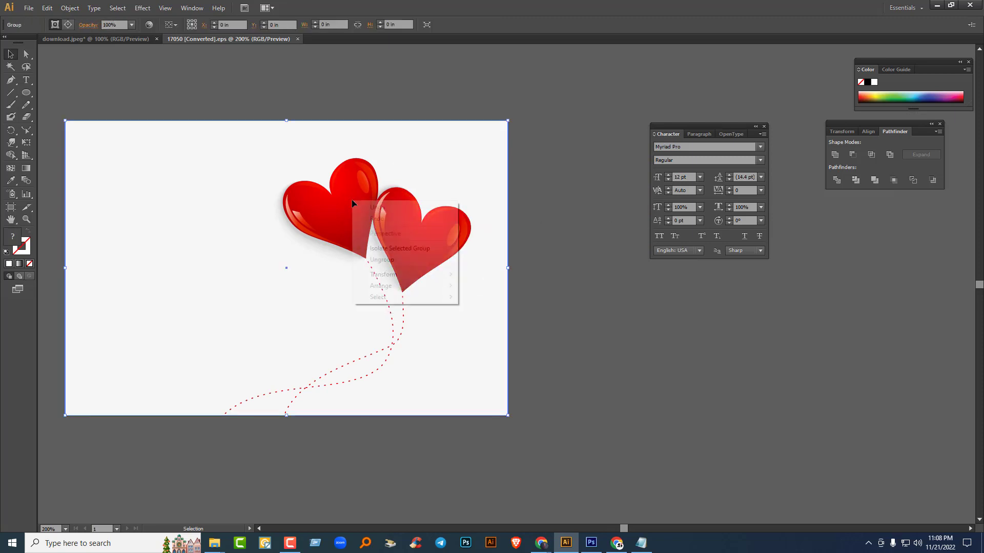
pyautogui.rightClick(358, 198)
pyautogui.click(380, 258)
pyautogui.click(551, 248)
pyautogui.click(426, 148)
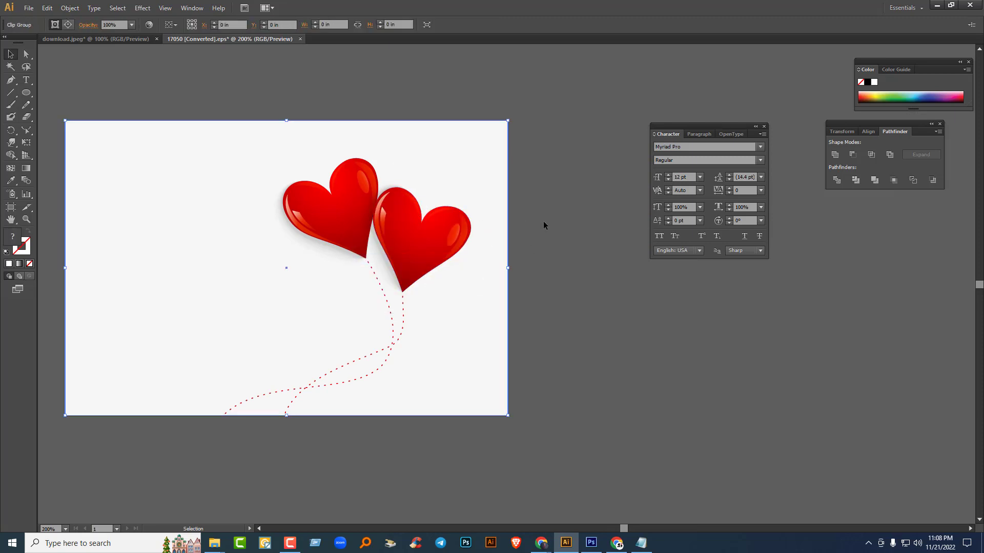
# Step: Move the clipped hearts artwork to the right, off the artboard
pyautogui.moveTo(511, 136); pyautogui.dragTo(615, 205)
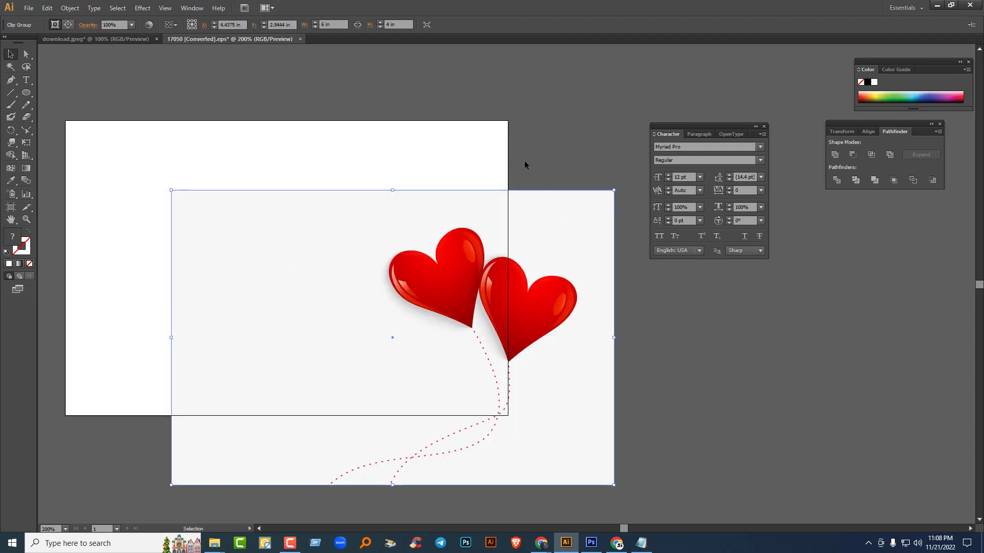
pyautogui.moveTo(524, 160); pyautogui.dragTo(268, 94)
pyautogui.moveTo(284, 239); pyautogui.dragTo(570, 224)
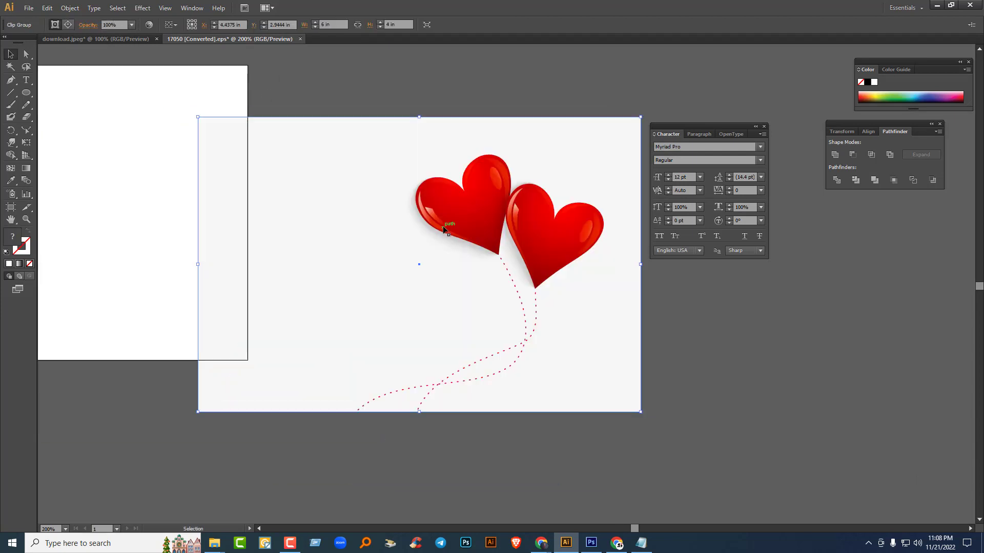
# Step: Release the hearts artwork's clipping mask and delete the mask shape and the light grey background
pyautogui.rightClick(479, 204)
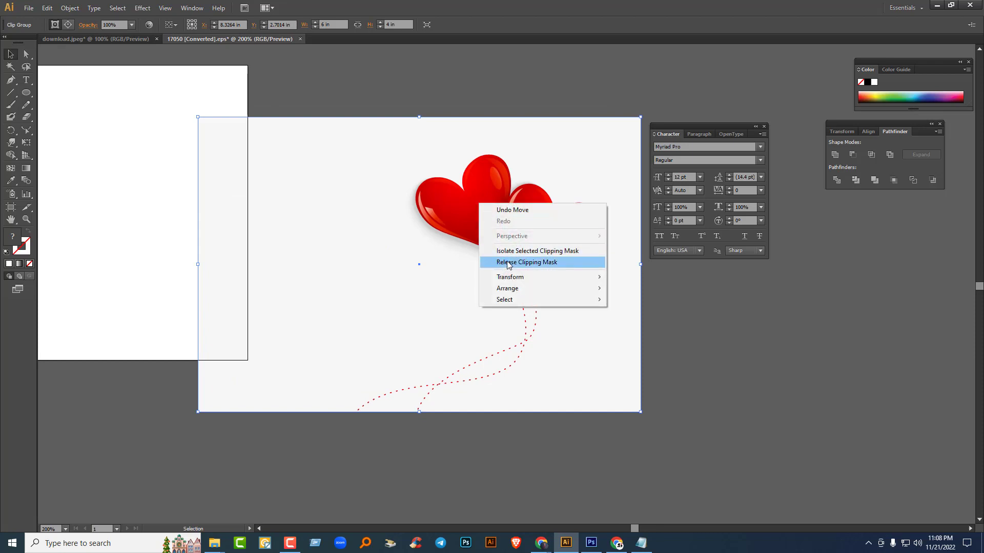
pyautogui.click(510, 262)
pyautogui.press('Delete')
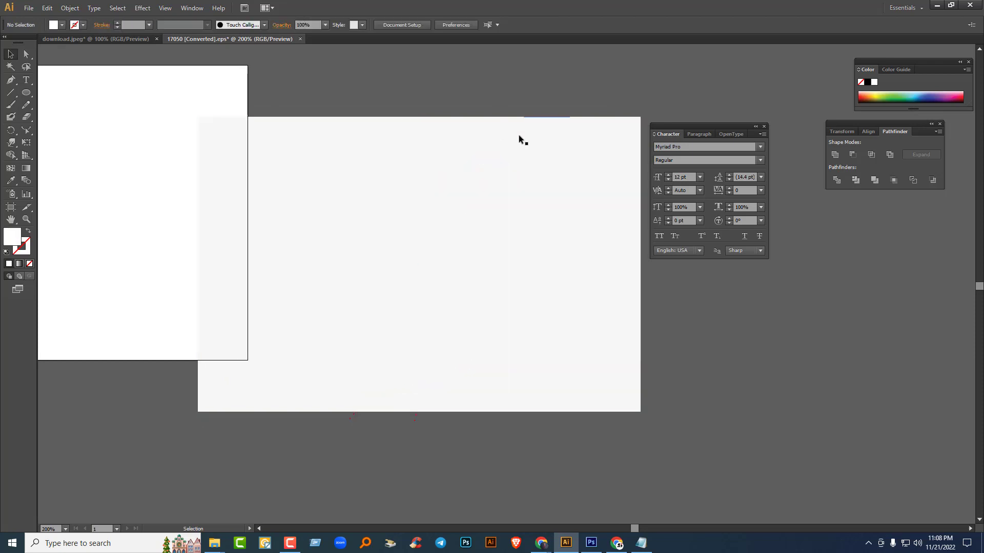
pyautogui.moveTo(551, 153); pyautogui.dragTo(247, 181)
pyautogui.press('Delete')
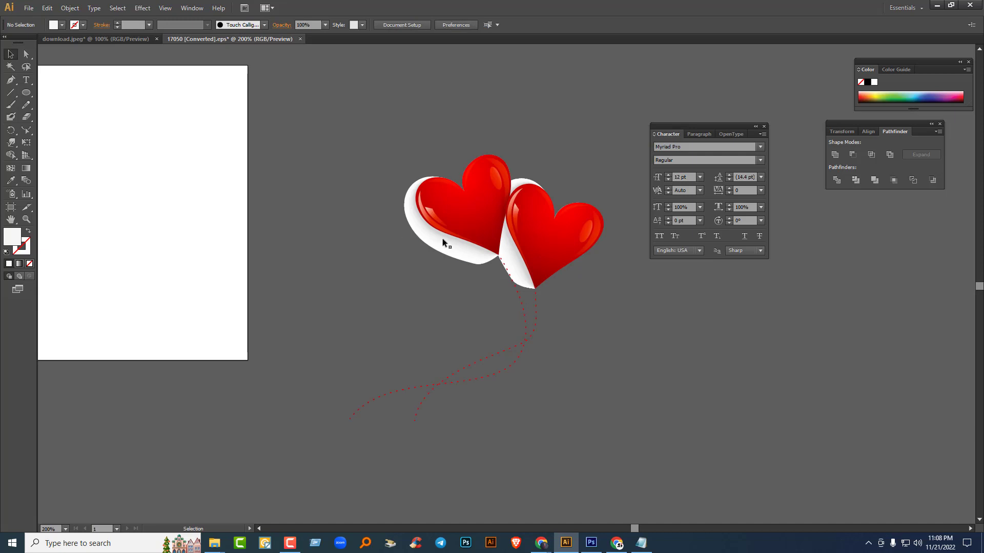
# Step: Ungroup the hearts and dotted strings and place the left heart apart from the right one
pyautogui.click(444, 243)
pyautogui.rightClick(444, 242)
pyautogui.click(469, 296)
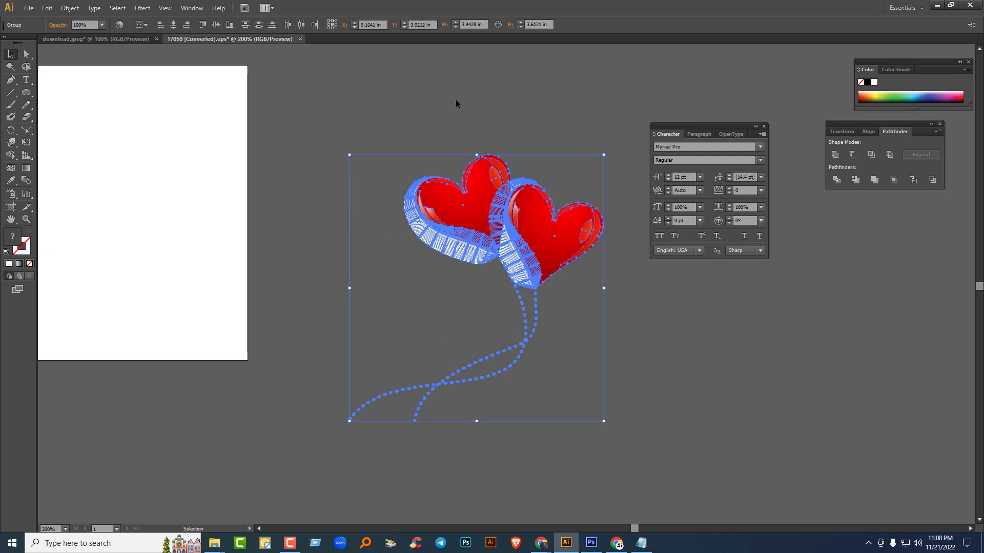
pyautogui.click(457, 103)
pyautogui.moveTo(445, 207); pyautogui.dragTo(350, 99)
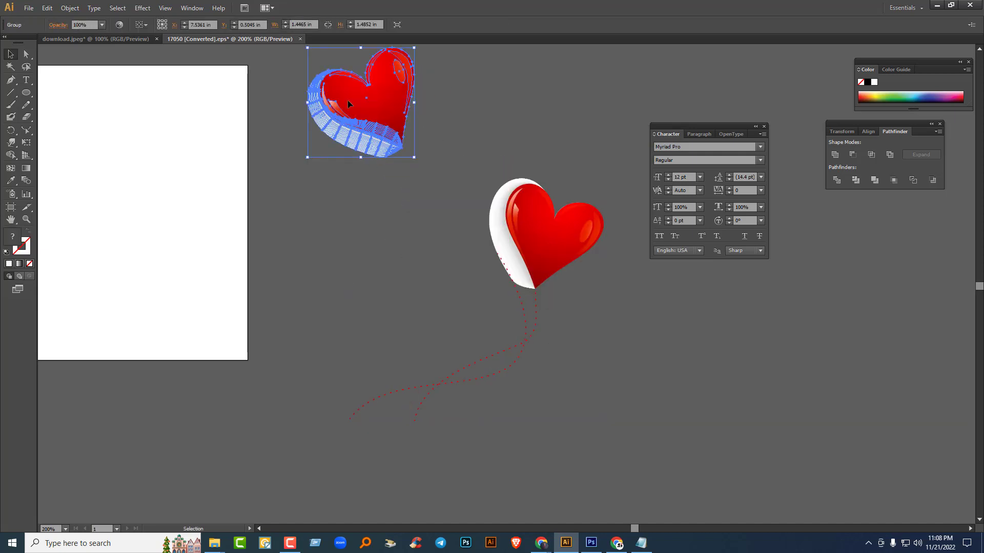
pyautogui.click(482, 151)
pyautogui.moveTo(380, 137); pyautogui.dragTo(441, 99)
# Step: Ungroup the left heart, pull its red body upward out of the other pieces, and undo that move
pyautogui.rightClick(421, 226)
pyautogui.click(451, 282)
pyautogui.click(473, 124)
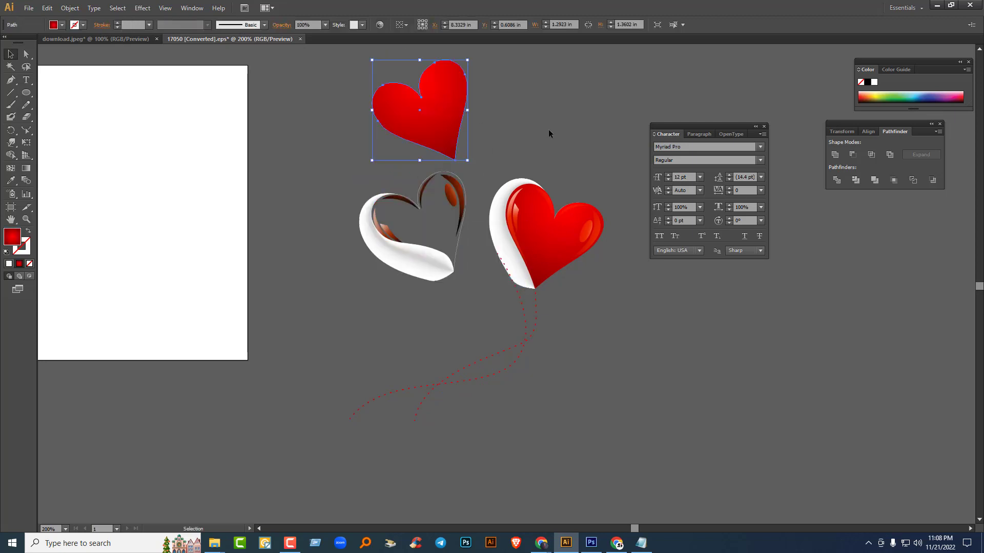
pyautogui.click(547, 134)
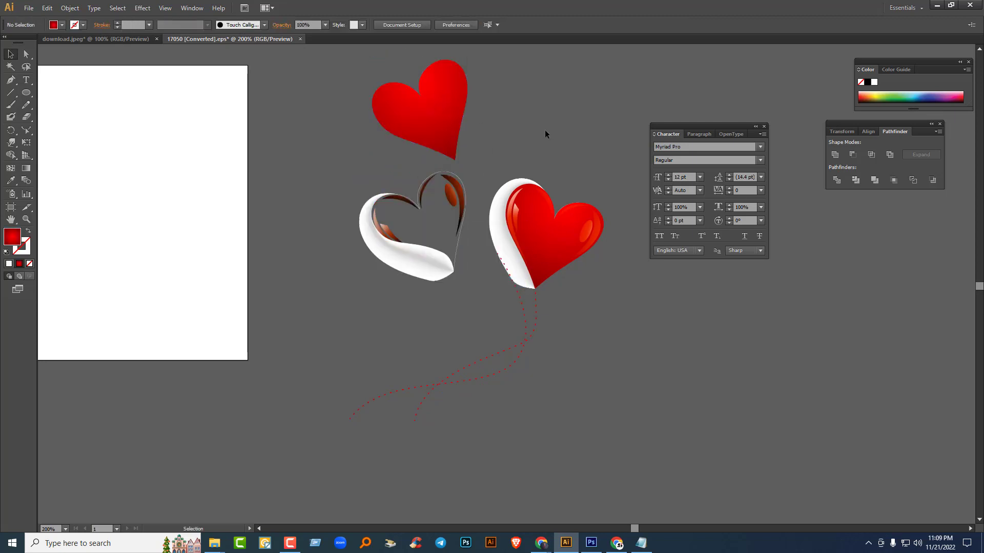
pyautogui.hotkey('ctrl', 'z')
# Step: Ungroup and delete the white shadow mesh behind the left heart, and shift the heart up and to the left
pyautogui.click(402, 266)
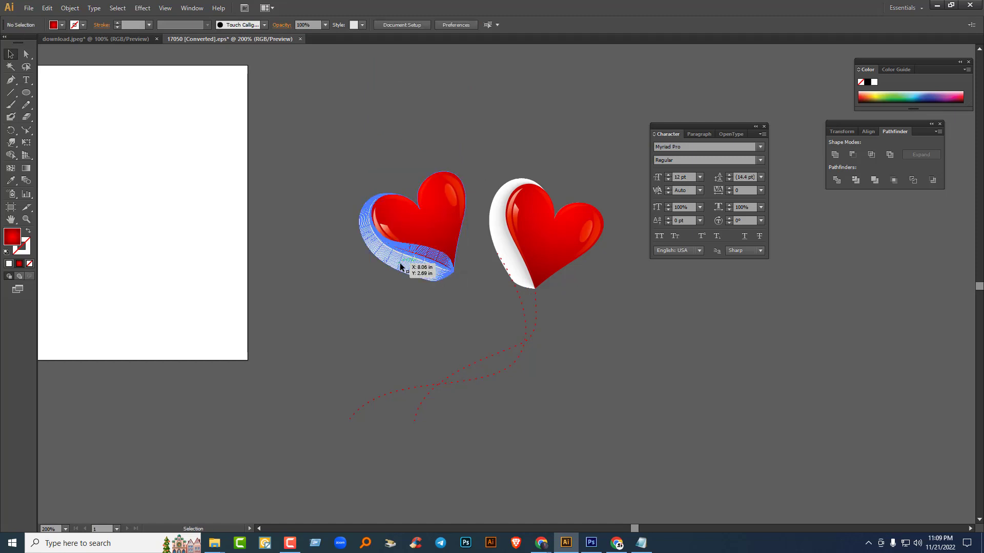
pyautogui.rightClick(401, 267)
pyautogui.click(427, 324)
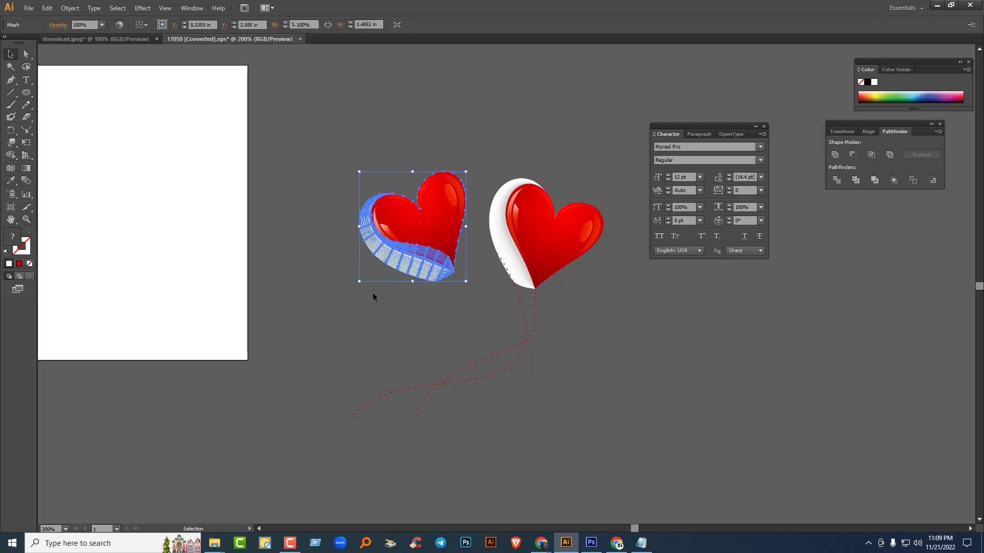
pyautogui.click(373, 293)
pyautogui.click(398, 268)
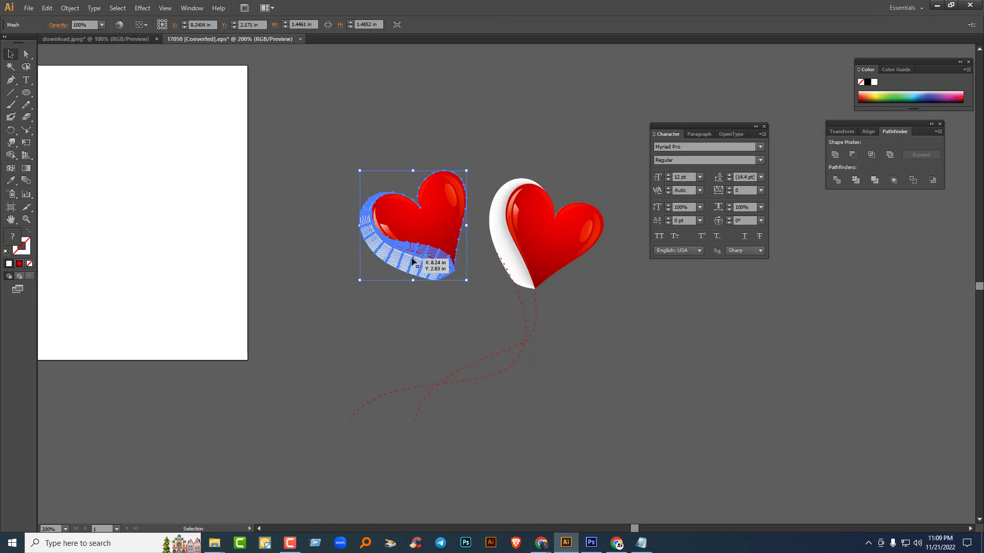
pyautogui.moveTo(344, 283); pyautogui.dragTo(328, 288)
pyautogui.press('Delete')
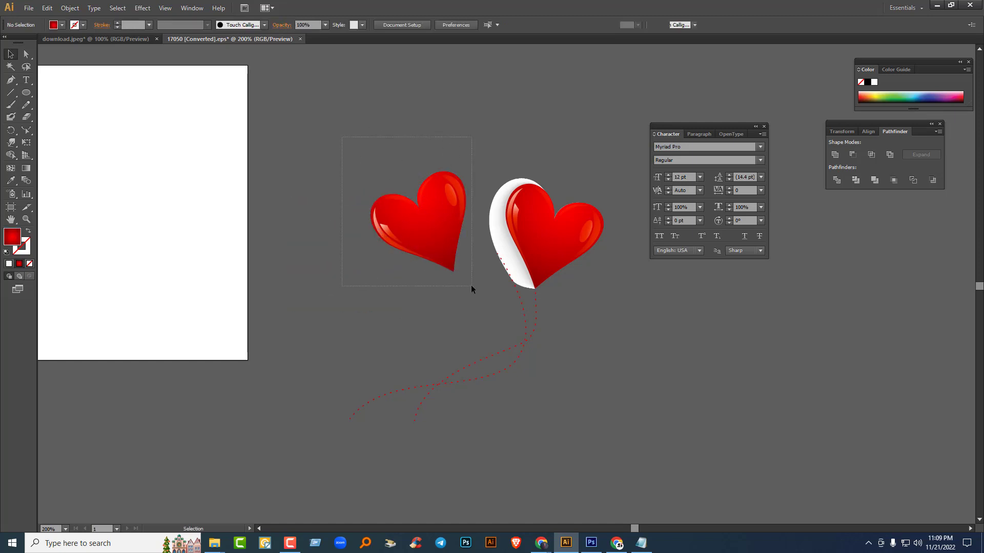
pyautogui.click(446, 237)
pyautogui.moveTo(446, 237); pyautogui.dragTo(393, 189)
# Step: Ungroup the right heart and delete the white shadow mesh behind it
pyautogui.click(499, 226)
pyautogui.rightClick(499, 226)
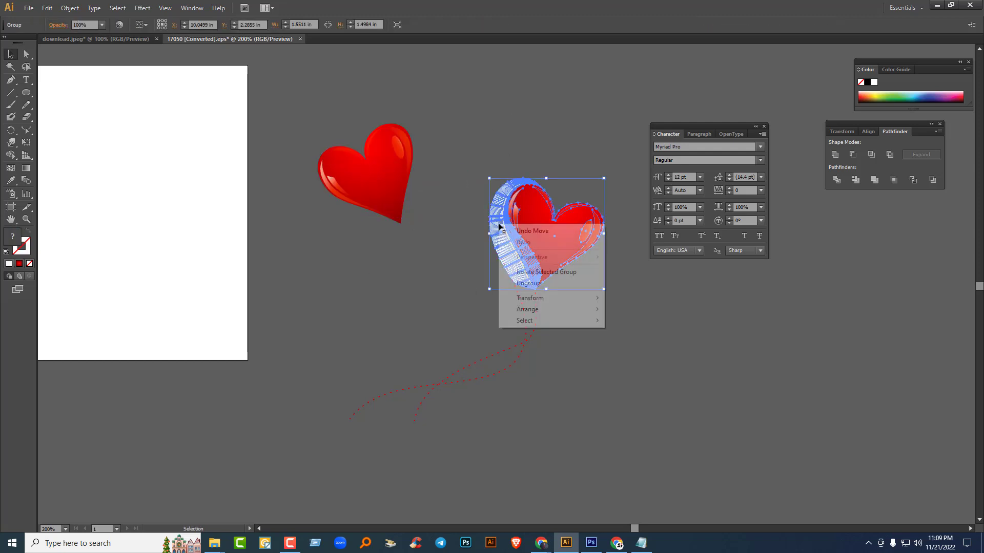
pyautogui.click(525, 271)
pyautogui.click(400, 271)
pyautogui.moveTo(472, 213); pyautogui.dragTo(471, 211)
pyautogui.press('Delete')
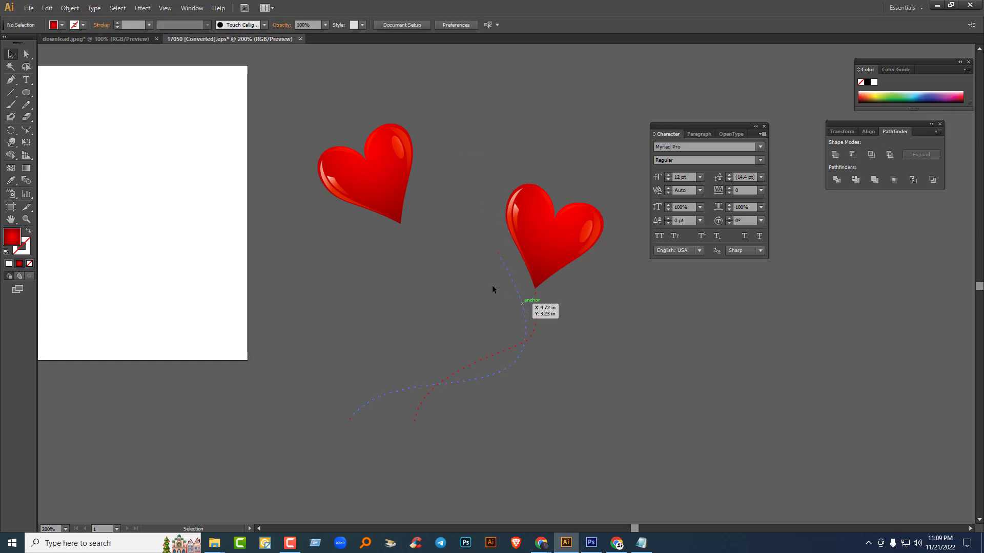
# Step: Move the dotted strings away from the right heart and group that heart's pieces
pyautogui.moveTo(523, 355); pyautogui.dragTo(407, 392)
pyautogui.click(534, 245)
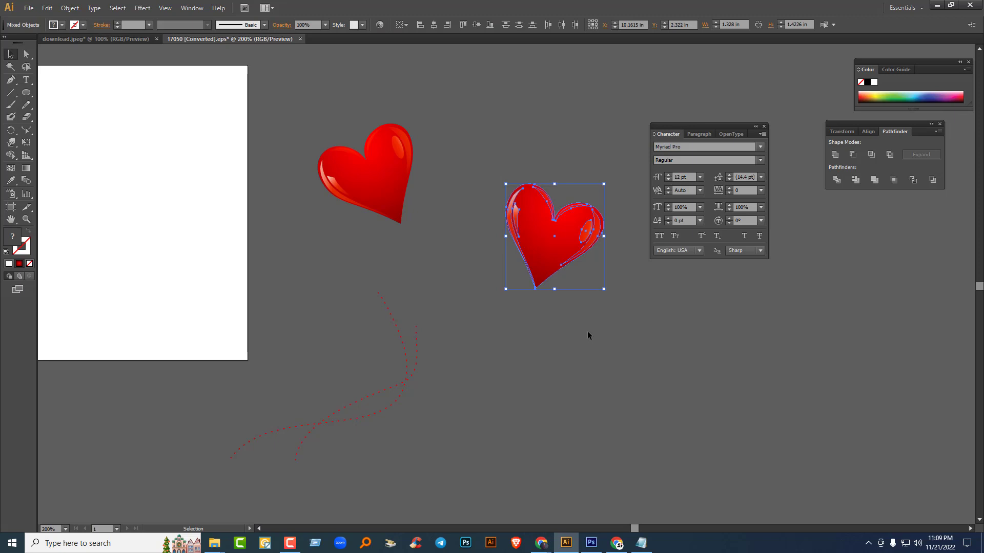
pyautogui.hotkey('ctrl', 'g')
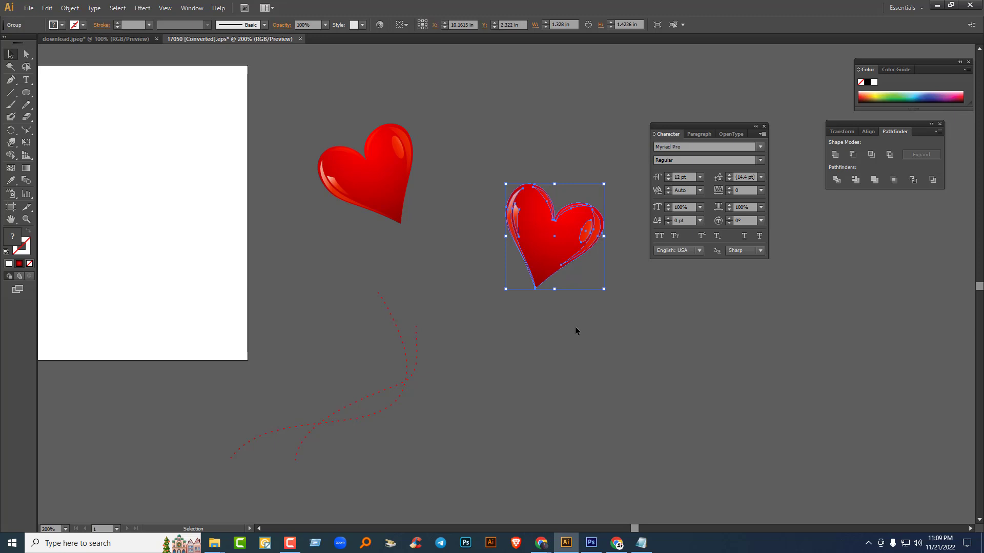
# Step: Copy both hearts into the download.jpeg document and close 17050 [Converted].eps without saving
pyautogui.moveTo(355, 124); pyautogui.dragTo(564, 242)
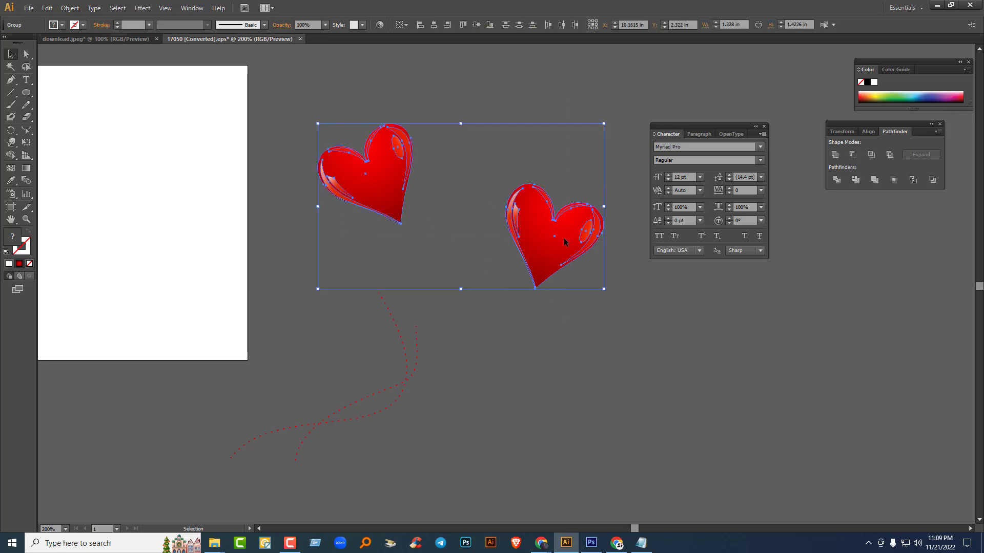
pyautogui.press('a')
pyautogui.press('v')
pyautogui.click(139, 39)
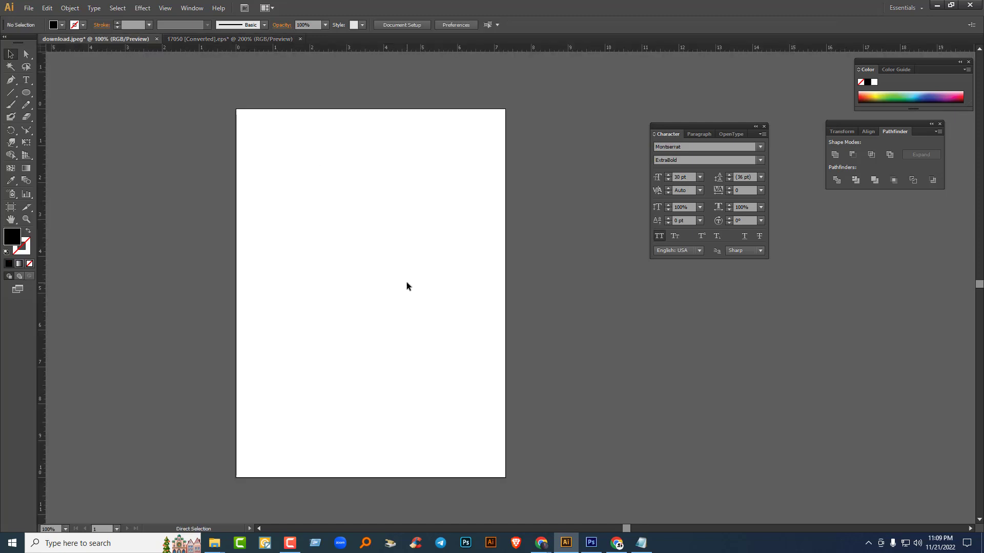
pyautogui.hotkey('ctrl', 'v')
pyautogui.click(301, 39)
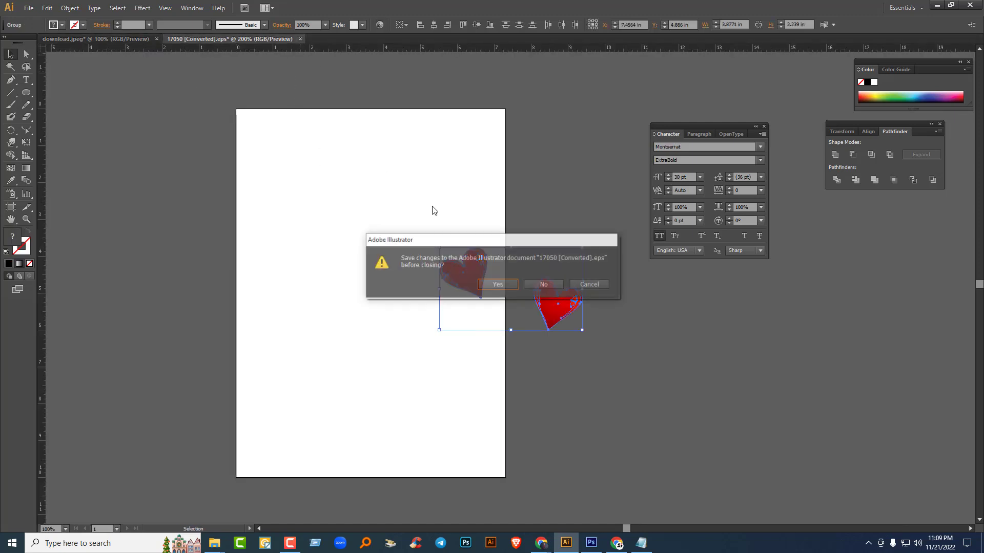
pyautogui.click(543, 285)
# Step: Move the two pasted hearts onto the empty canvas just right of the artboard
pyautogui.moveTo(545, 308); pyautogui.dragTo(756, 368)
pyautogui.click(538, 223)
pyautogui.moveTo(538, 224); pyautogui.dragTo(110, 192)
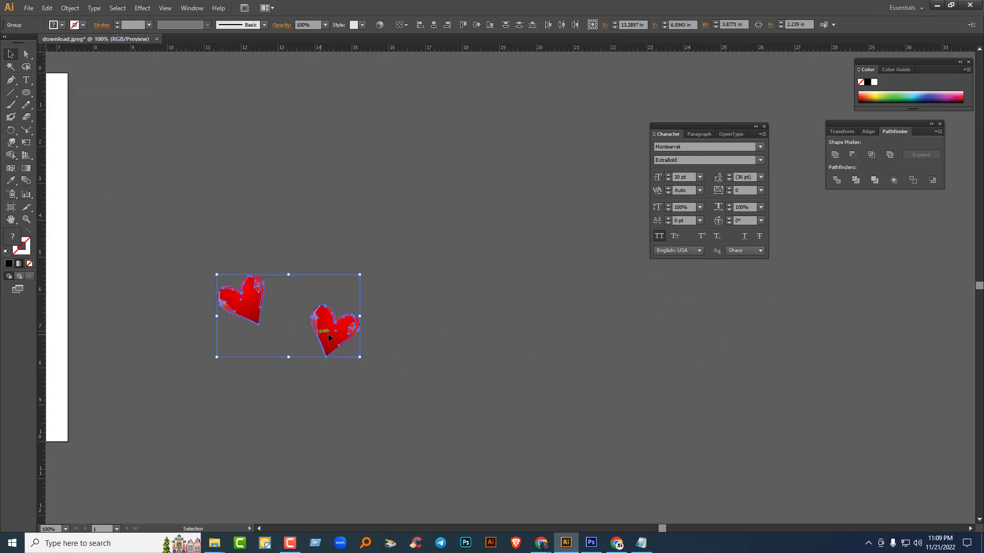
pyautogui.moveTo(328, 333); pyautogui.dragTo(220, 339)
# Step: Draw a circle about 5.32 in in diameter on the canvas right of the hearts
pyautogui.click(26, 93)
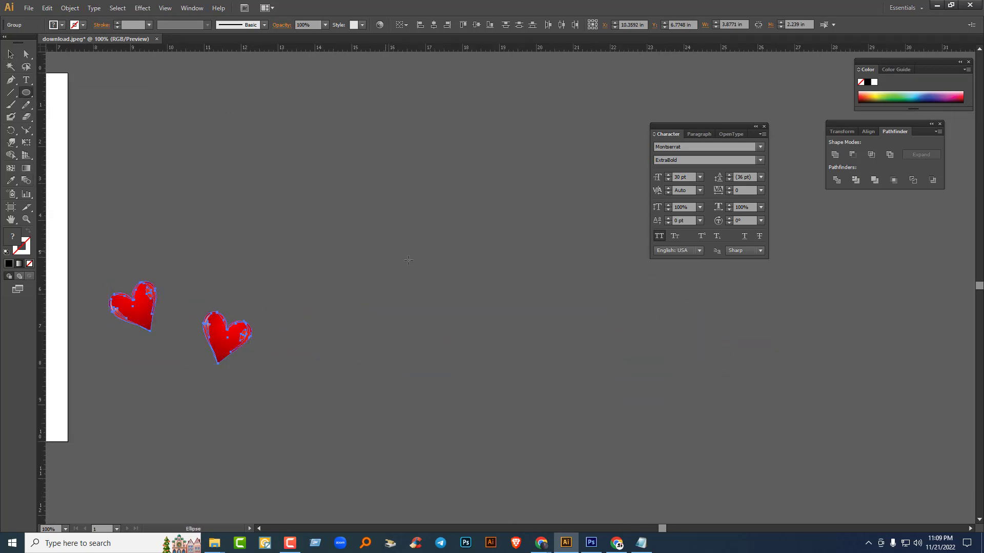
pyautogui.moveTo(370, 191); pyautogui.dragTo(516, 387)
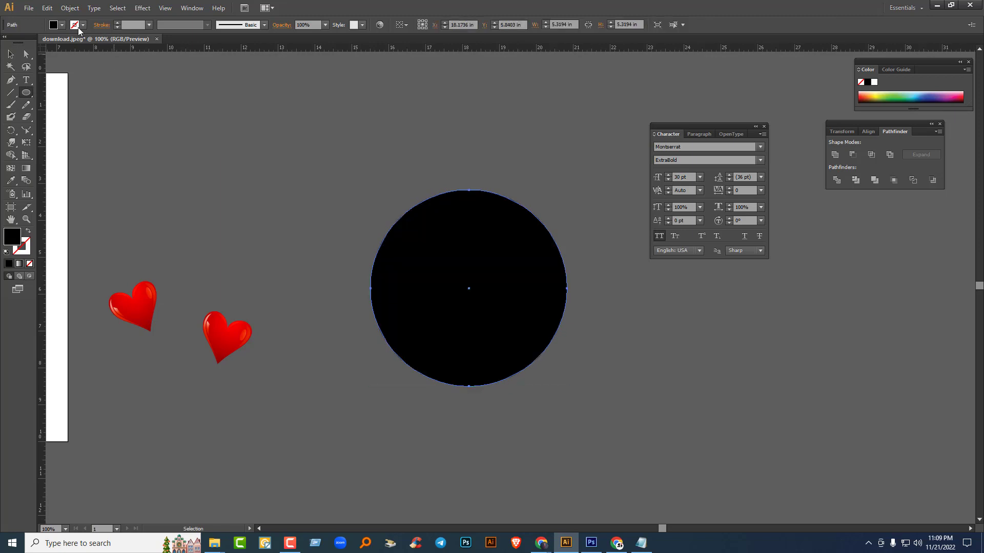
# Step: Set the circle's fill to red #F40035
pyautogui.click(82, 25)
pyautogui.click(7, 42)
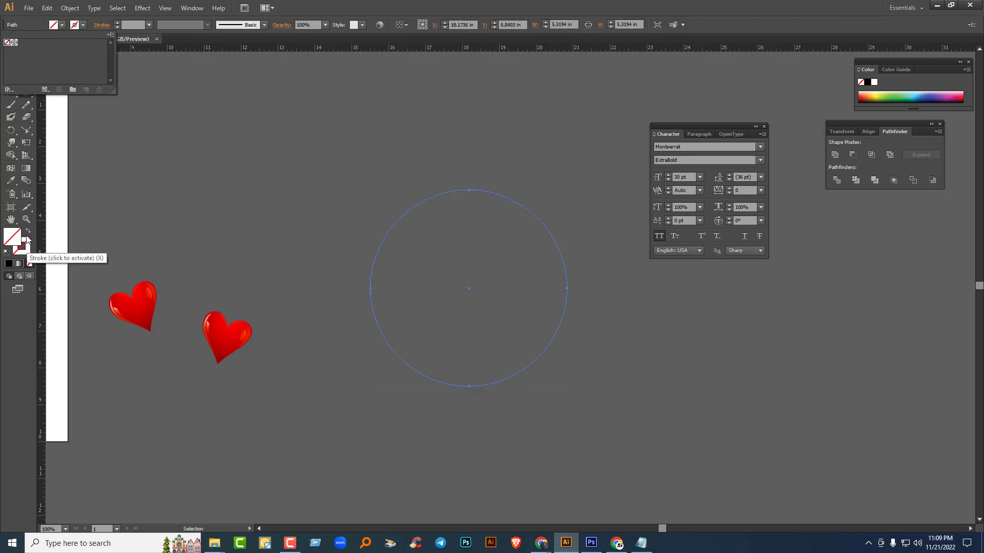
pyautogui.click(14, 238)
pyautogui.doubleClick(14, 238)
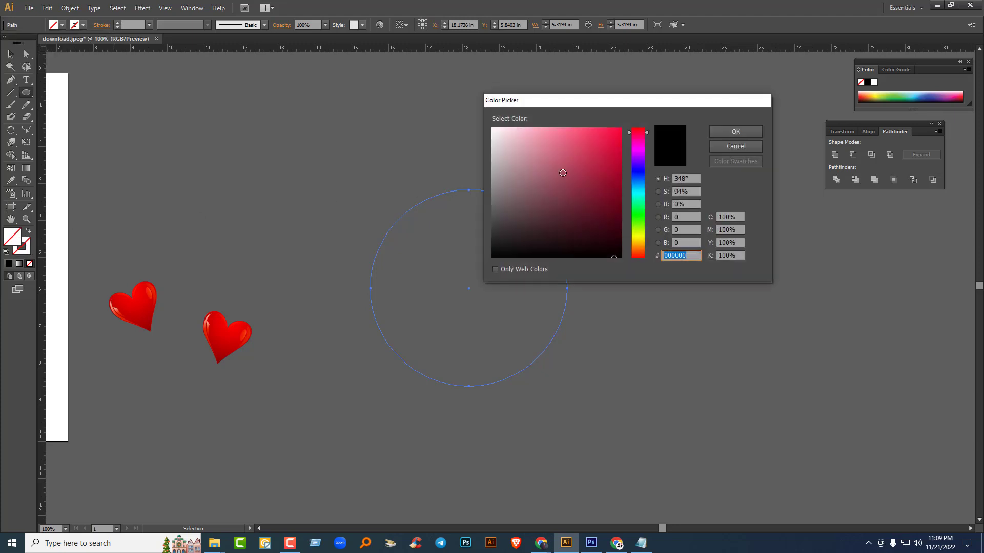
pyautogui.moveTo(593, 158); pyautogui.dragTo(626, 133)
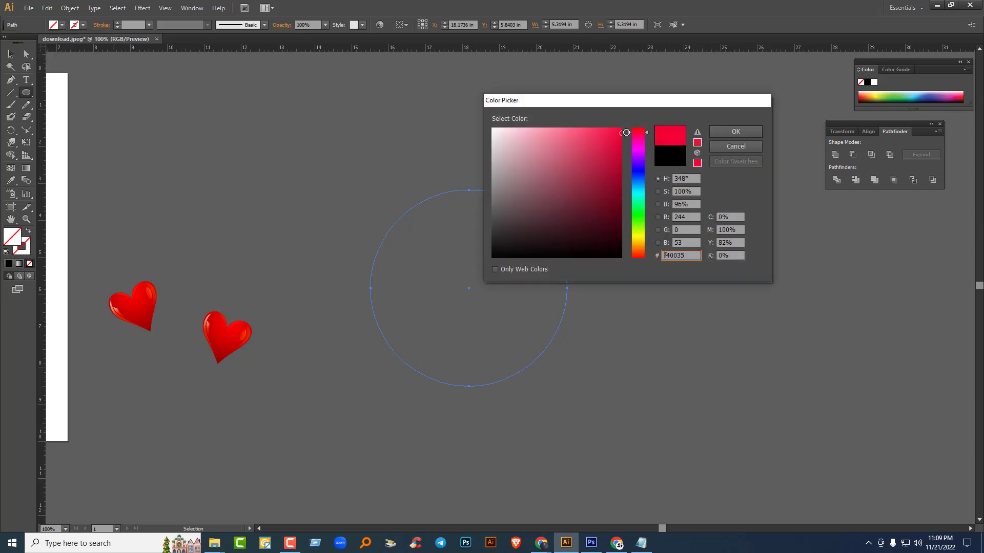
pyautogui.click(724, 133)
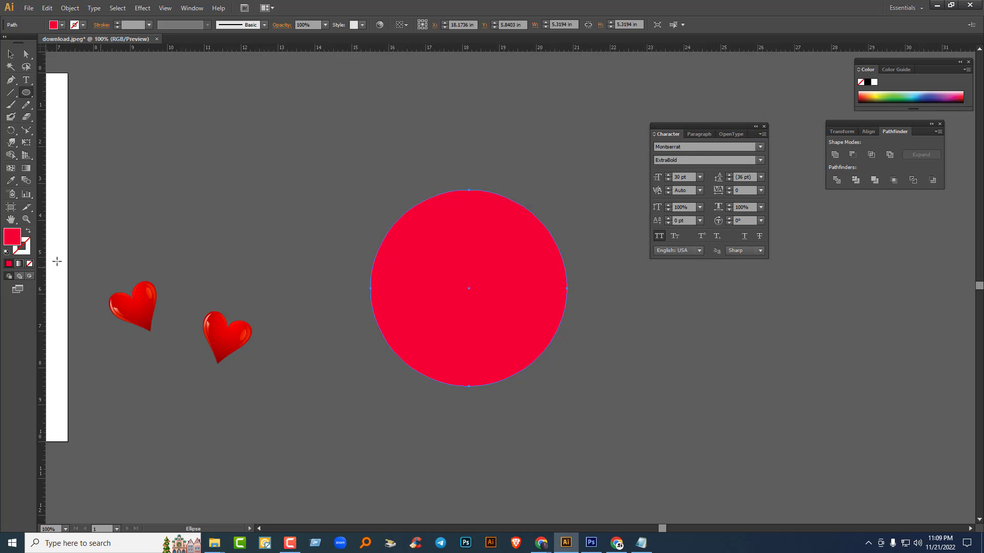
# Step: Give the circle the left heart's red gradient as a 3 pt outline with no fill
pyautogui.click(11, 180)
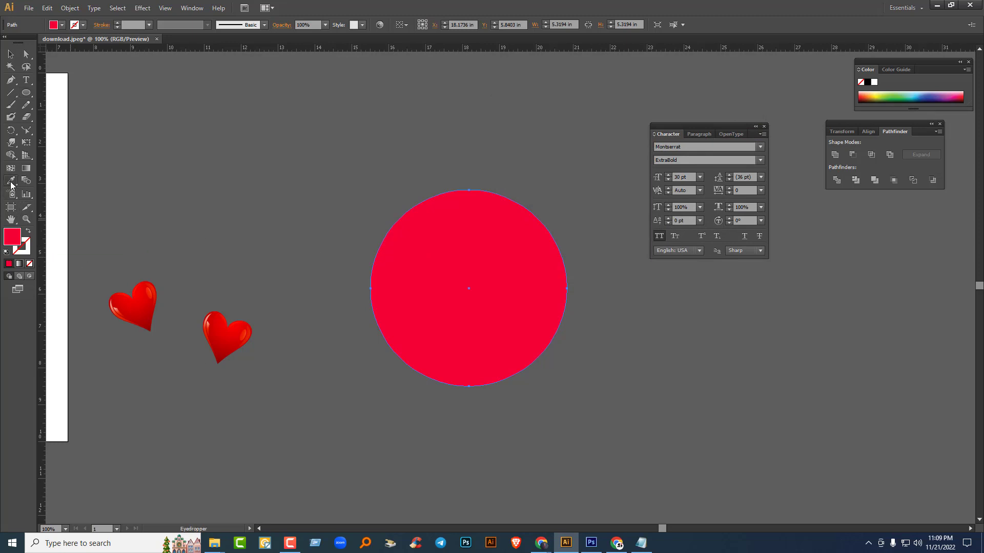
pyautogui.click(148, 292)
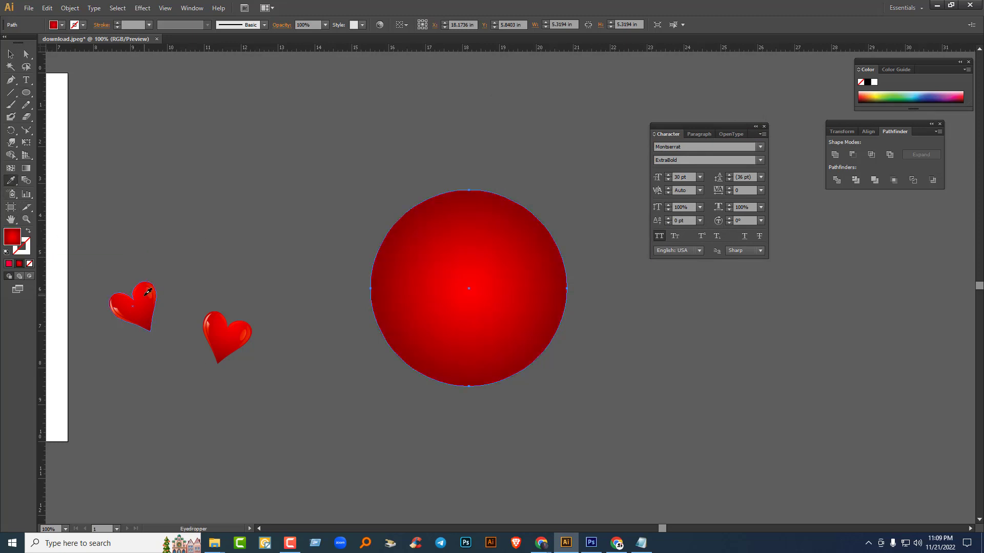
pyautogui.click(27, 232)
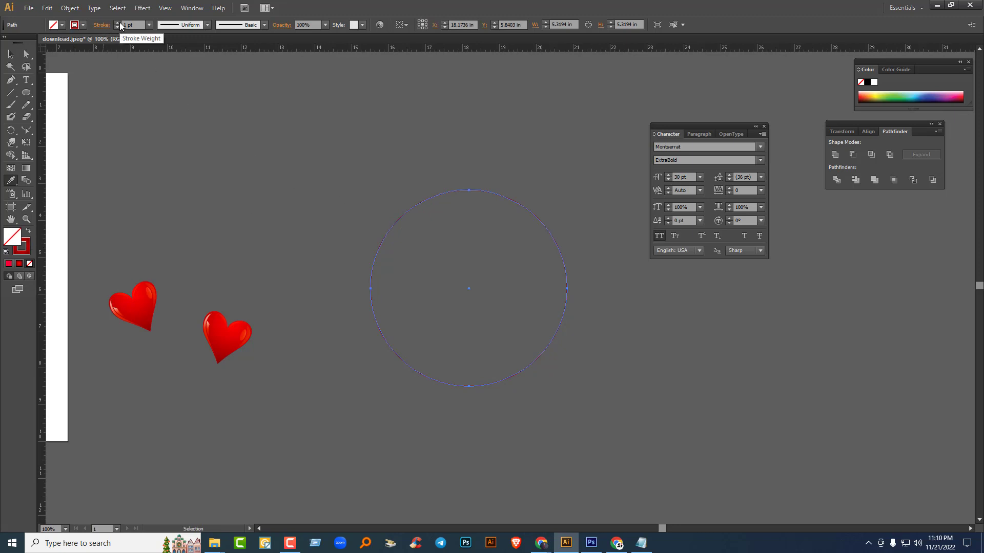
pyautogui.click(117, 22)
pyautogui.click(117, 22)
pyautogui.click(10, 54)
pyautogui.click(226, 208)
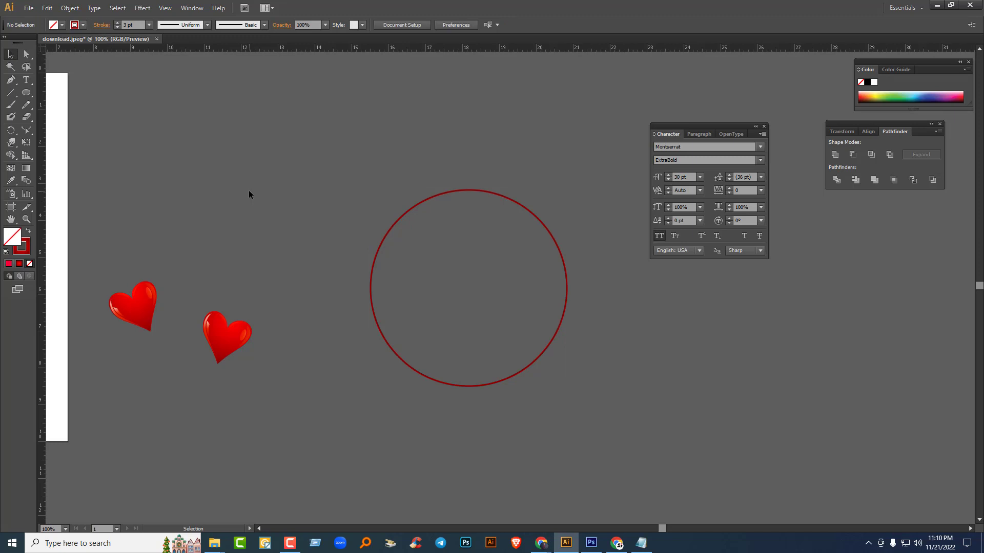
# Step: Add the text HAPPY in Montserrat ExtraBold inside the upper part of the circle
pyautogui.click(26, 79)
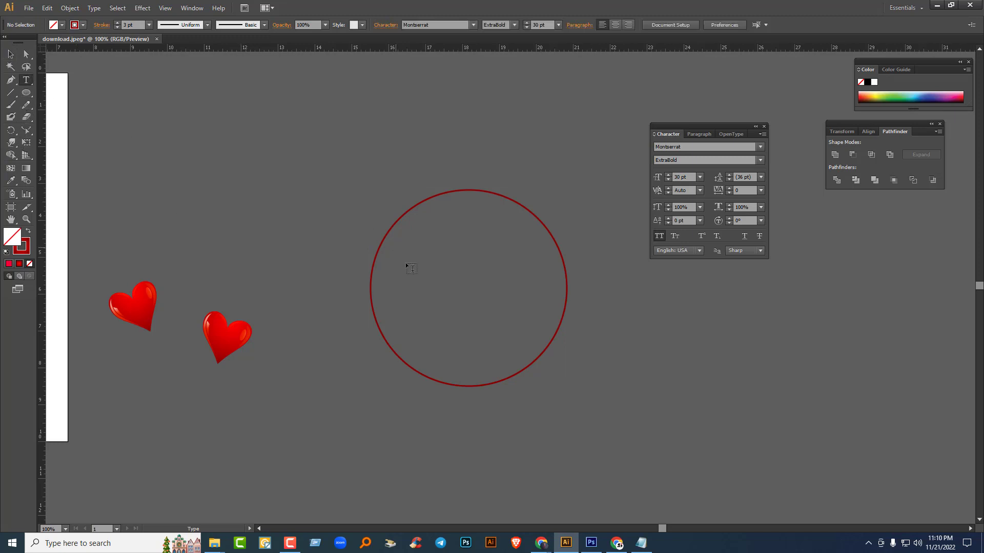
pyautogui.click(421, 272)
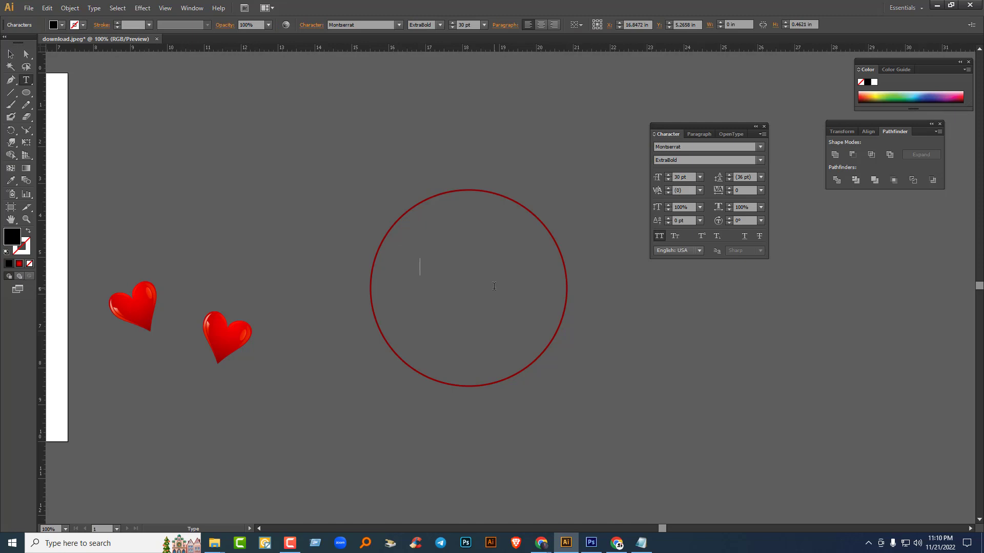
pyautogui.write('HAPPY')
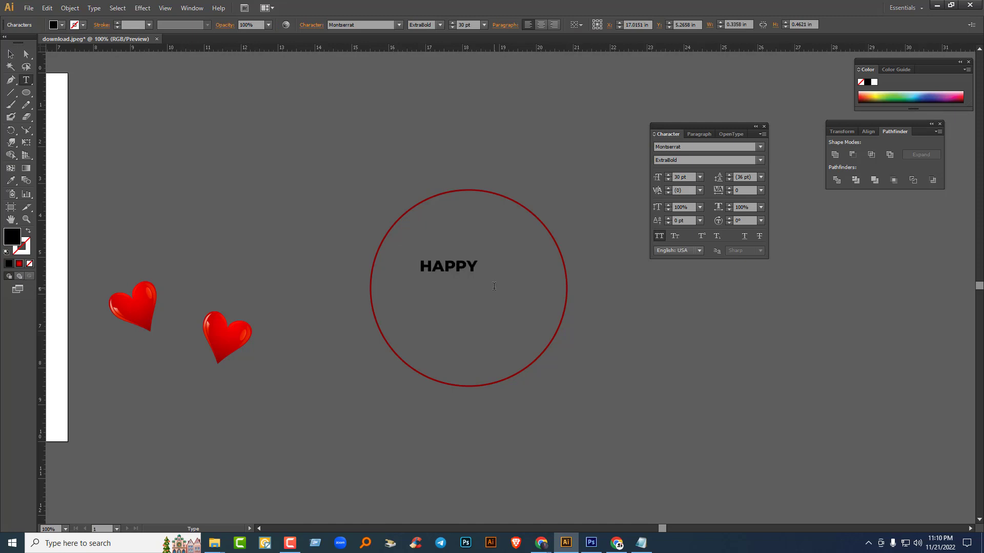
pyautogui.press('Escape')
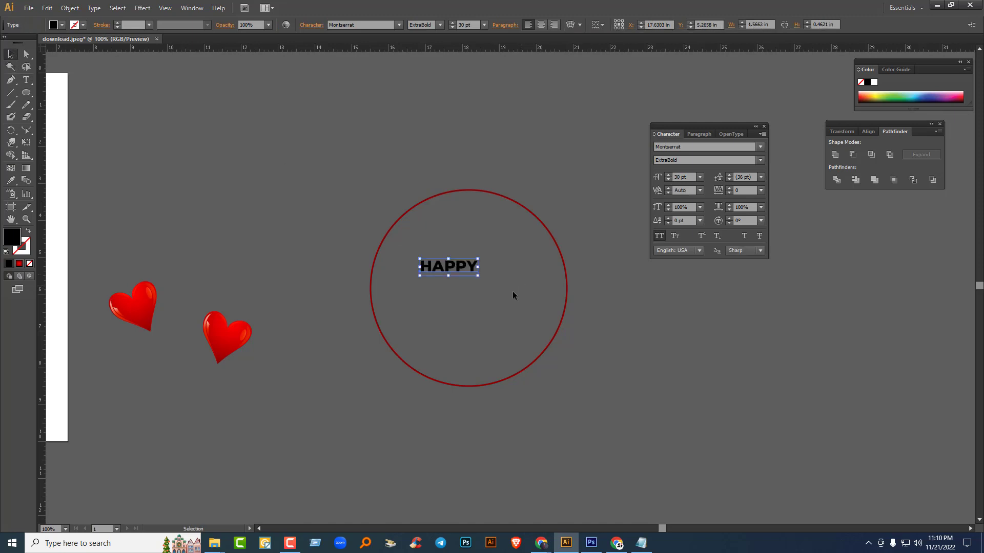
# Step: Move HAPPY to above the circle's upper left and duplicate it just below with the text changed to MOTHER'S
pyautogui.moveTo(464, 269); pyautogui.dragTo(362, 170)
pyautogui.doubleClick(362, 170)
pyautogui.write('M')
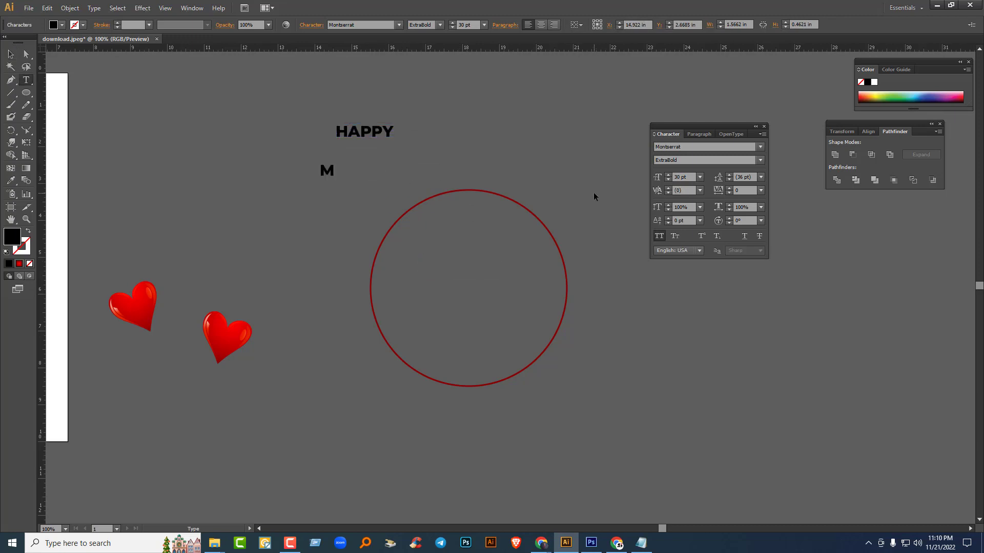
pyautogui.write('OTHER')
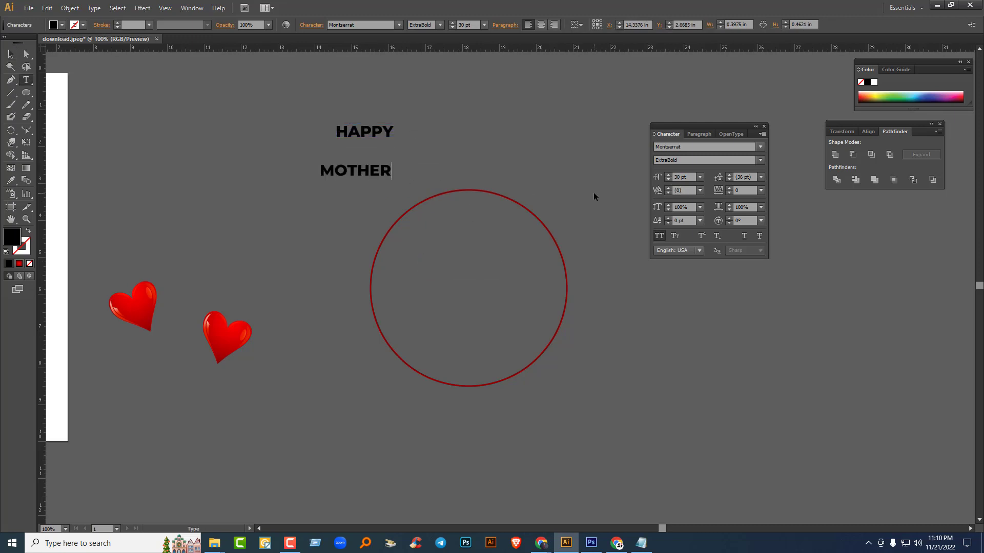
pyautogui.write("'S")
pyautogui.click(11, 54)
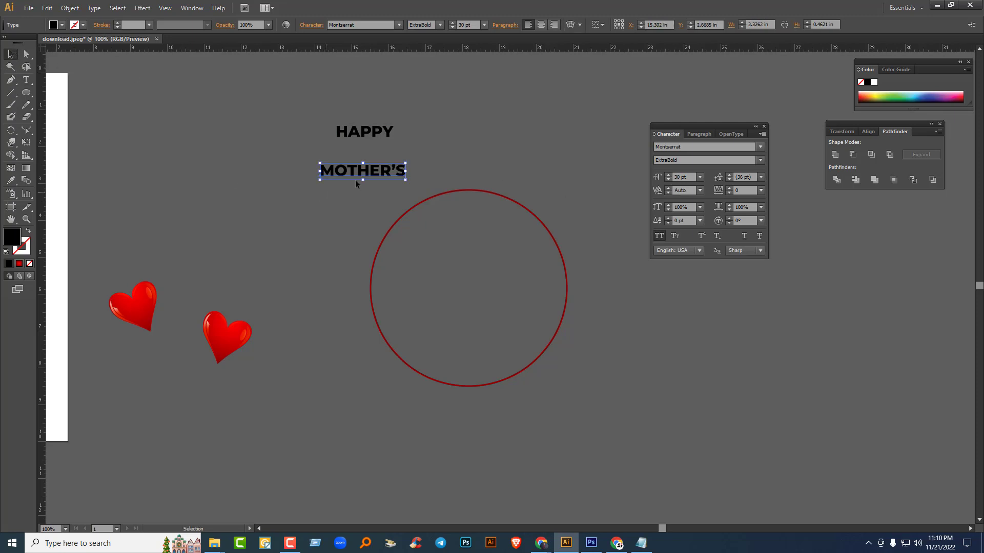
# Step: Duplicate MOTHER'S just below itself and change the copy's text to DAY
pyautogui.moveTo(355, 180); pyautogui.dragTo(349, 217)
pyautogui.doubleClick(350, 217)
pyautogui.hotkey('ctrl', 'a')
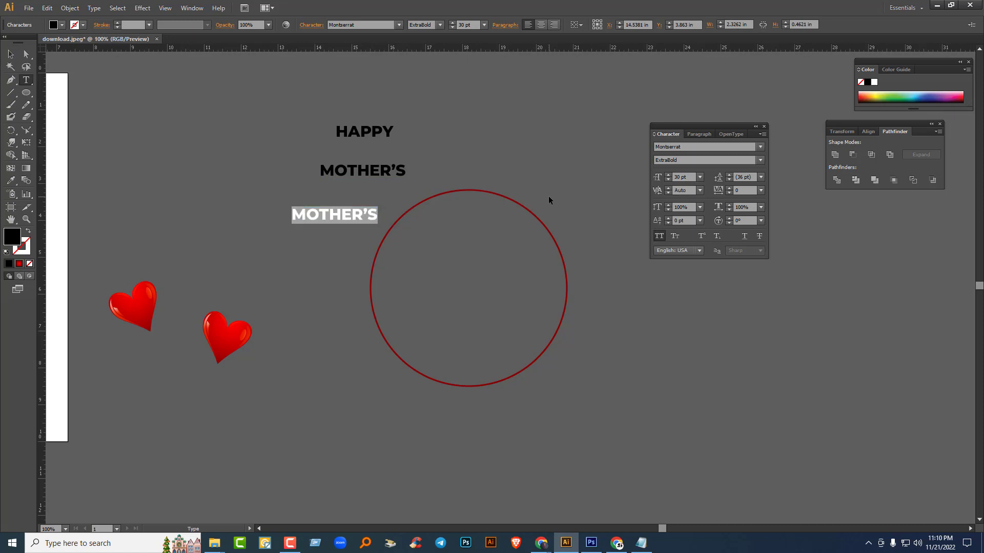
pyautogui.write('DAY')
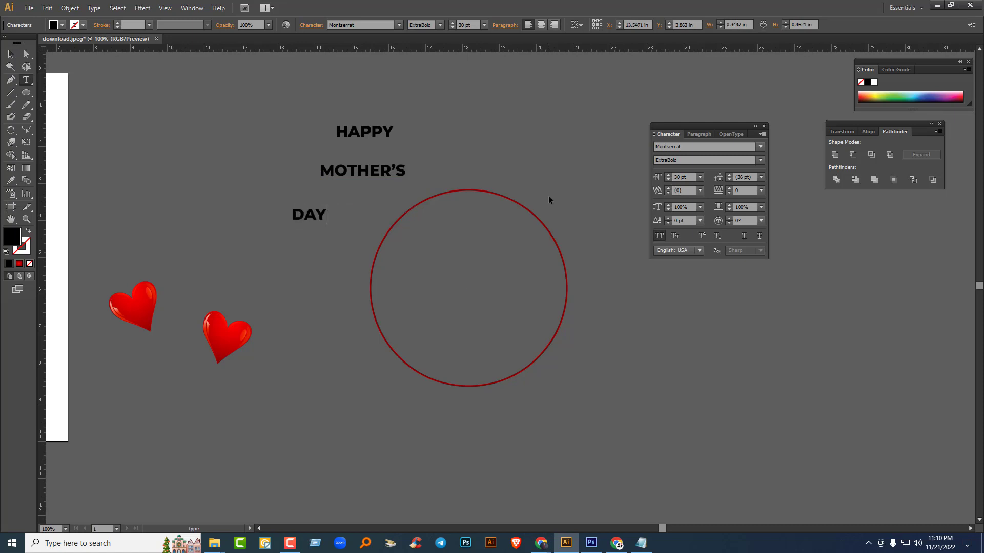
pyautogui.click(11, 54)
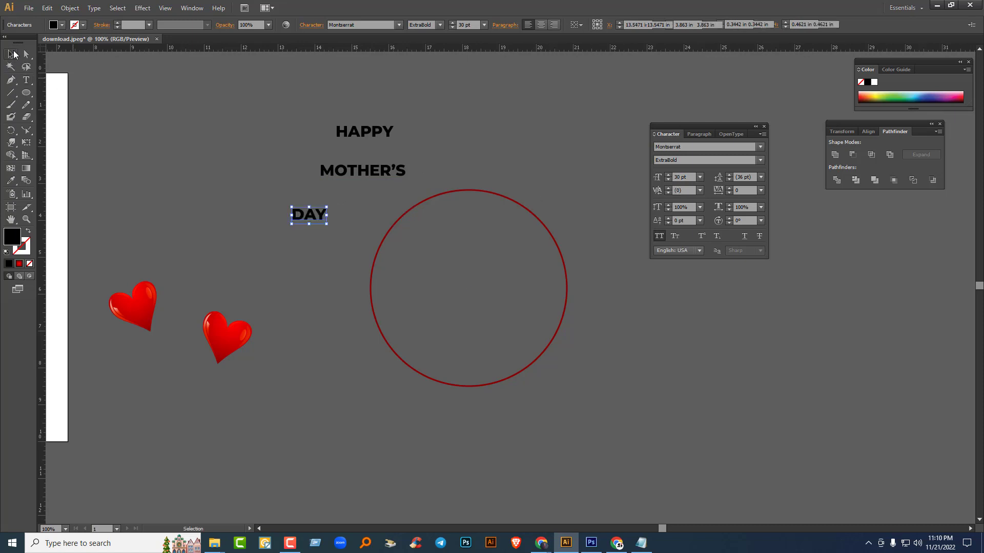
# Step: Set the font weight of HAPPY and DAY to Medium
pyautogui.click(374, 152)
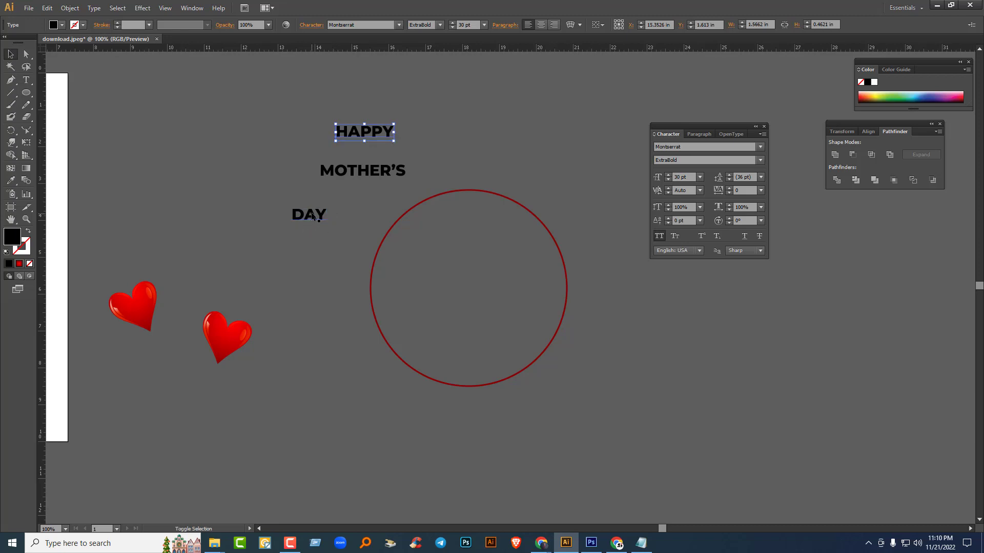
pyautogui.keyDown('shift'); pyautogui.click(313, 215); pyautogui.keyUp('shift')
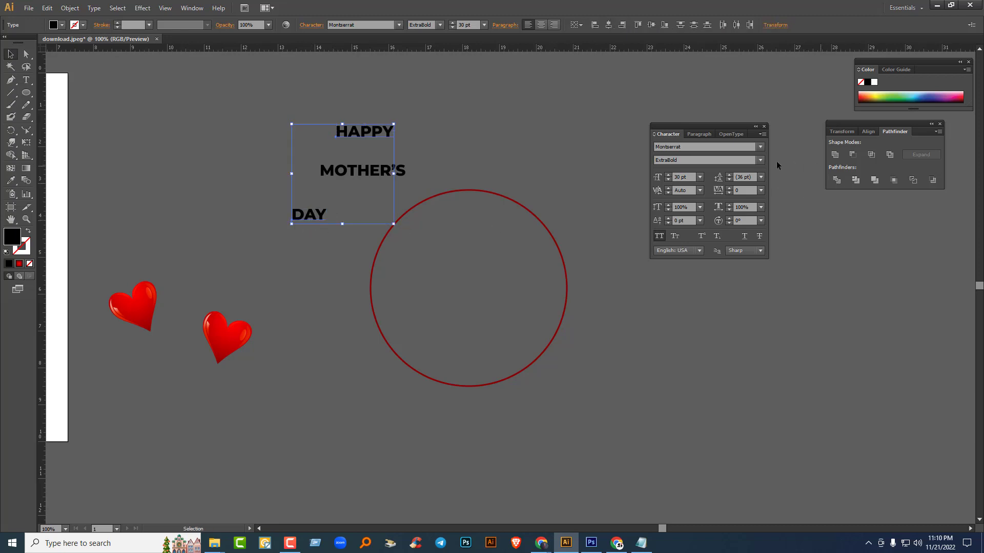
pyautogui.click(699, 190)
pyautogui.click(677, 197)
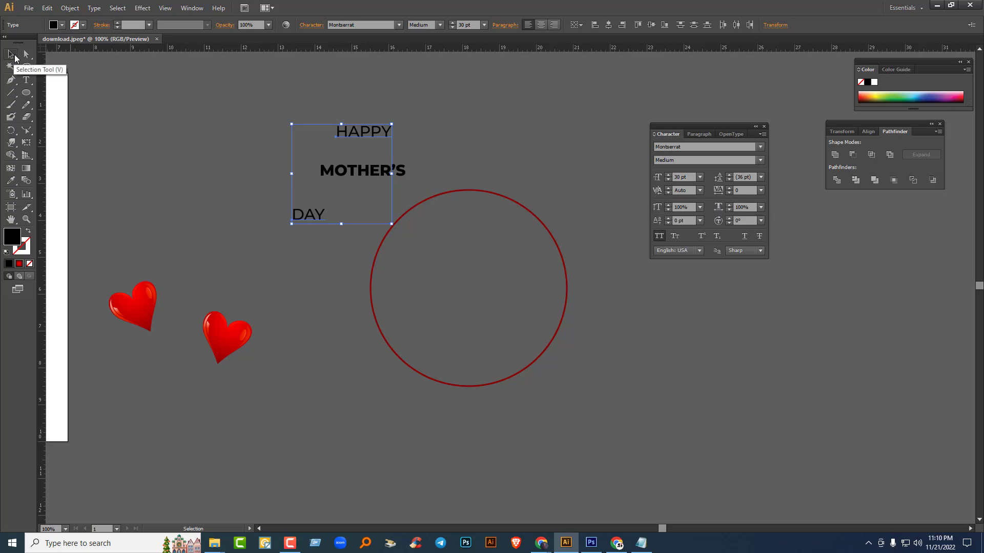
# Step: Move MOTHER'S to above the circle's upper right and change its case to Mother's, without All Caps
pyautogui.click(400, 170)
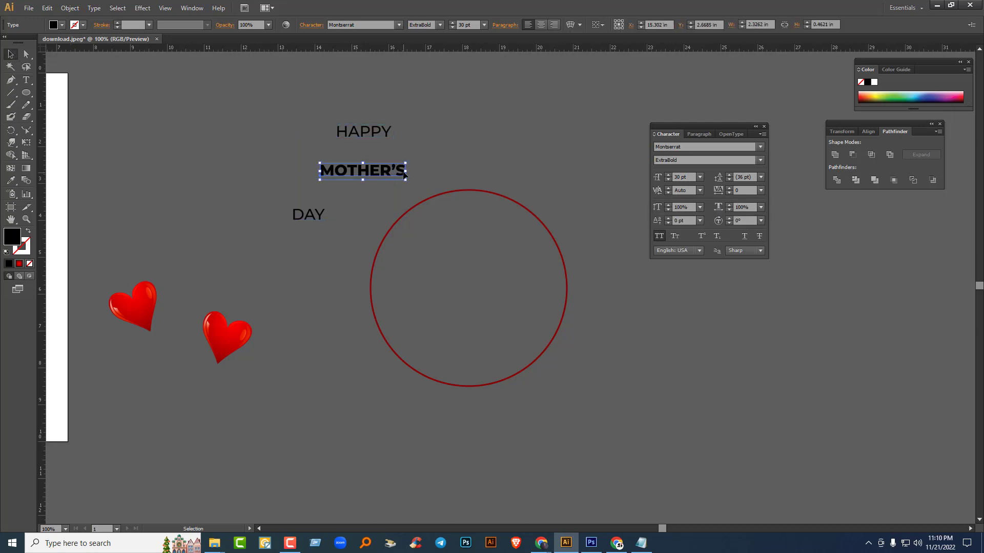
pyautogui.moveTo(400, 170); pyautogui.dragTo(584, 143)
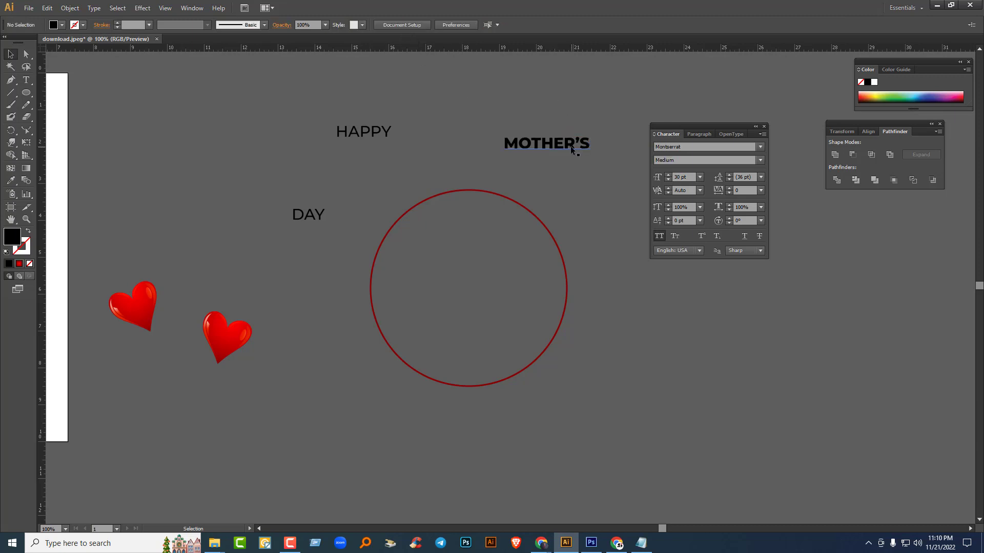
pyautogui.click(659, 236)
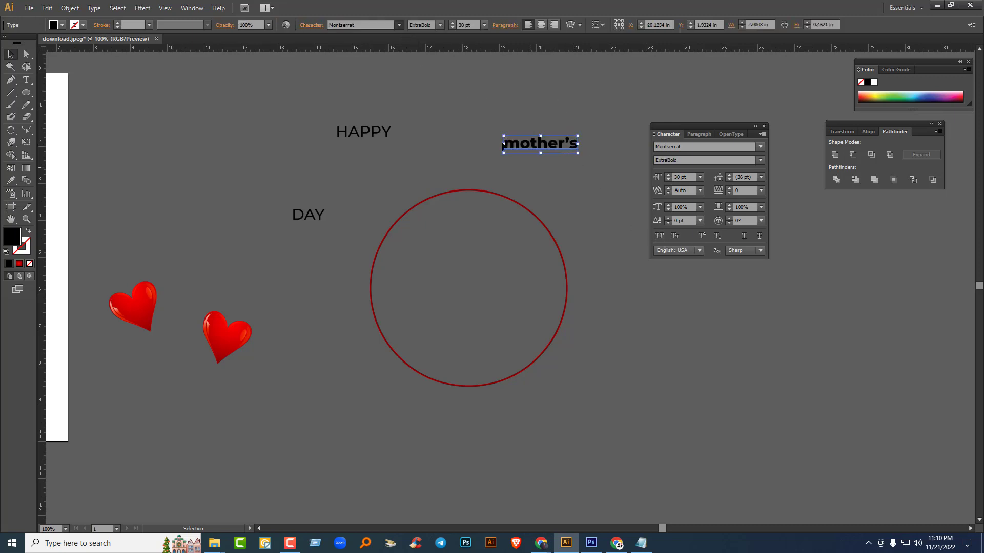
pyautogui.click(94, 8)
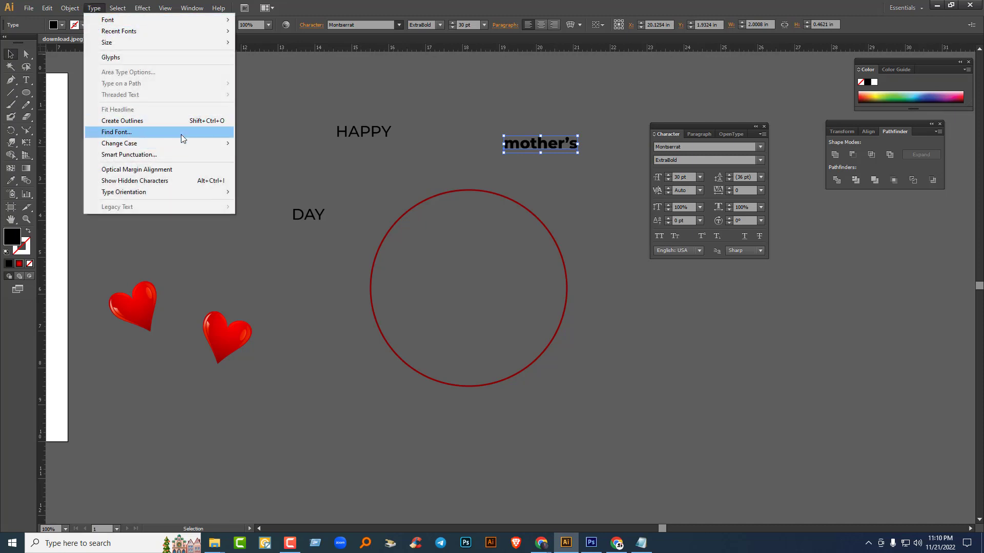
pyautogui.click(262, 166)
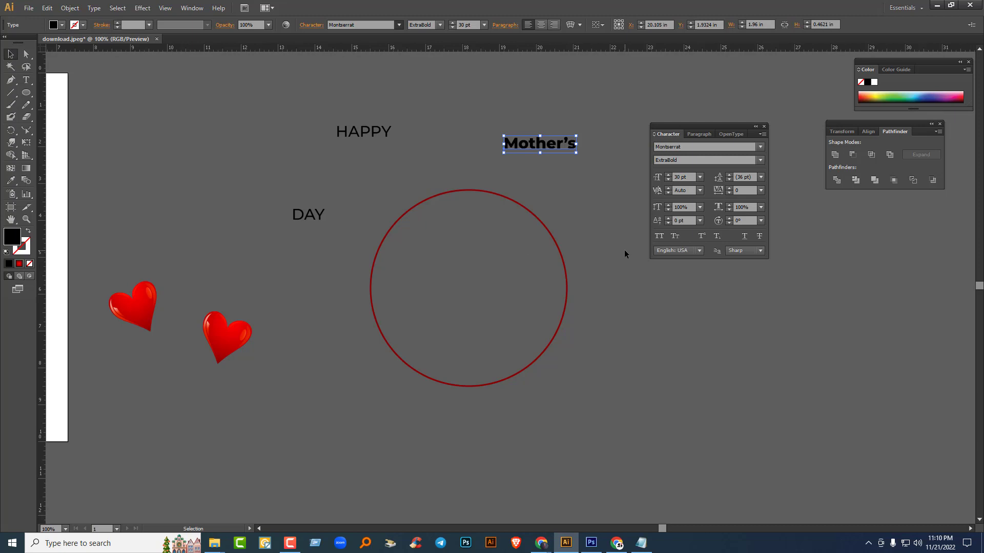
# Step: Try the SemiBold weight and the Montserrat Alternates Bold font on the word Mother's
pyautogui.click(761, 160)
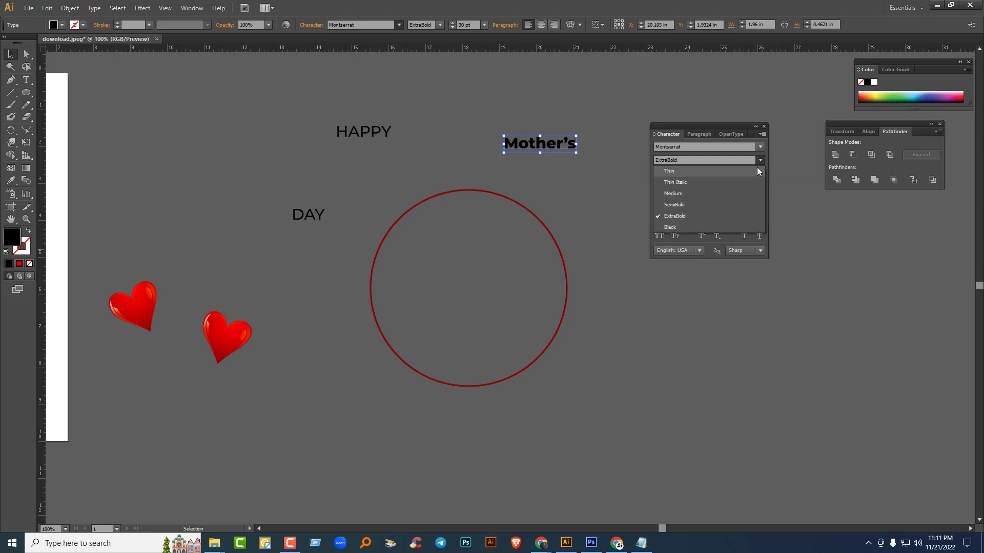
pyautogui.click(673, 204)
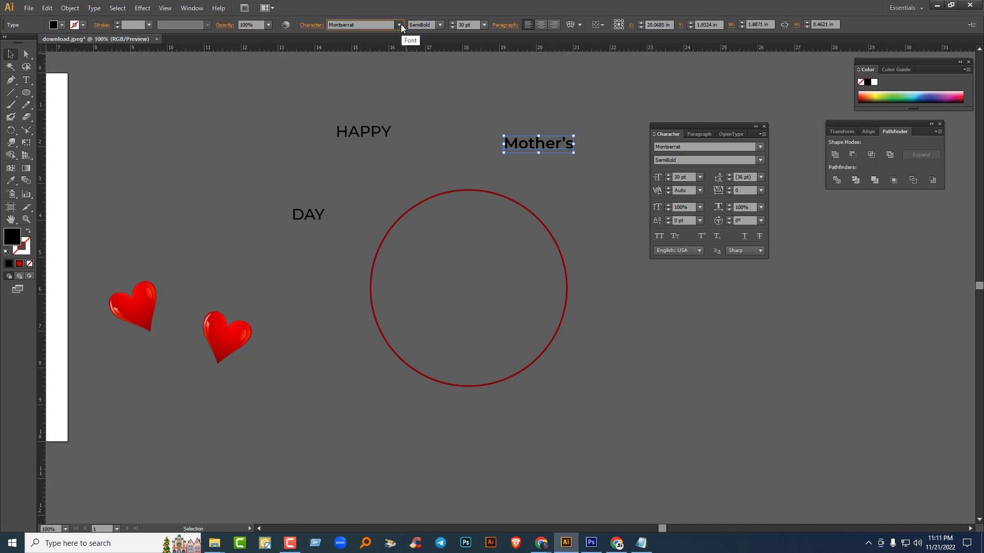
pyautogui.click(744, 148)
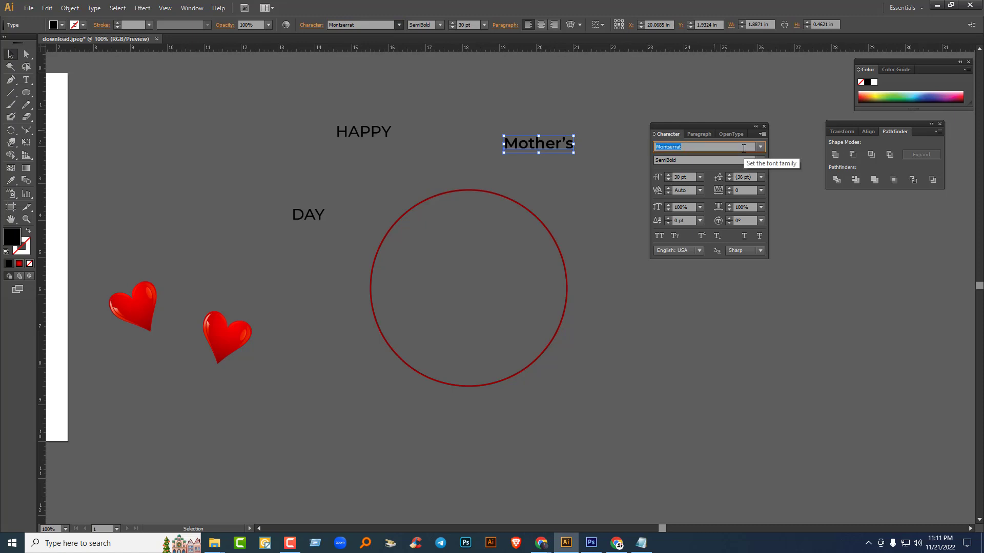
pyautogui.press('Down')
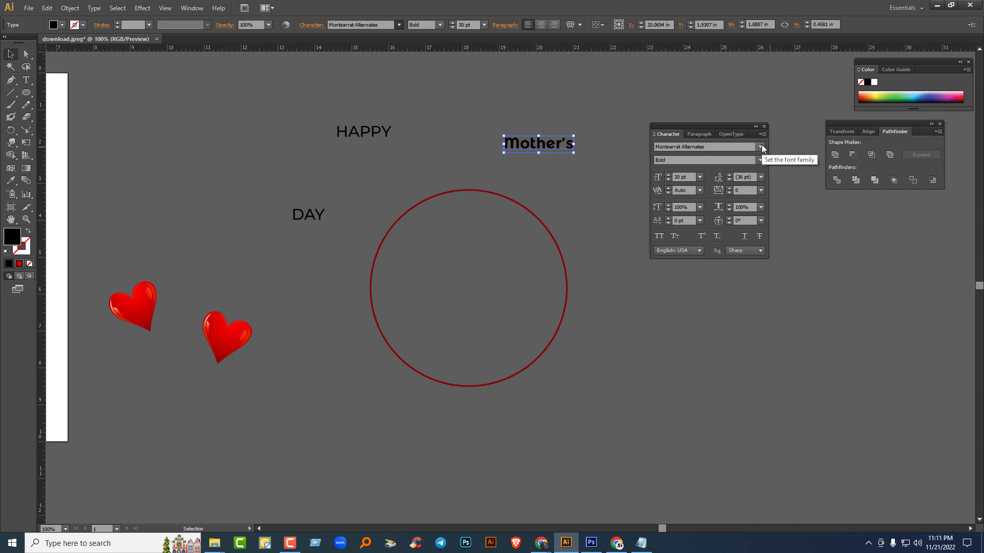
# Step: Try out decorative fonts such as Moonlight and Moontello Script on the word Mother's, choosing Moonlight Alt
pyautogui.click(388, 24)
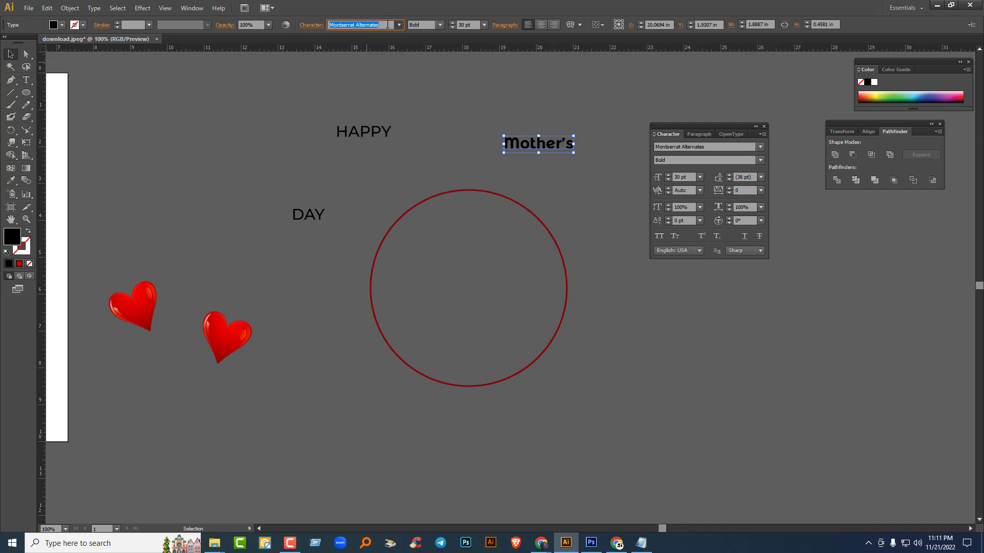
pyautogui.click(388, 25)
pyautogui.press('Down')
pyautogui.press('Down')
pyautogui.press('Down')
pyautogui.press('Down')
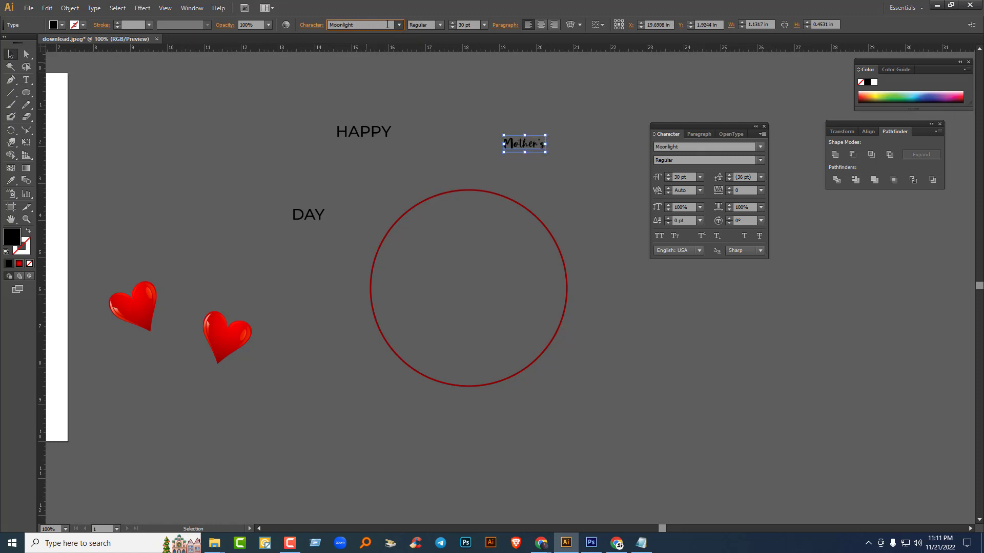
pyautogui.press('Down')
pyautogui.press('Up')
pyautogui.press('Up')
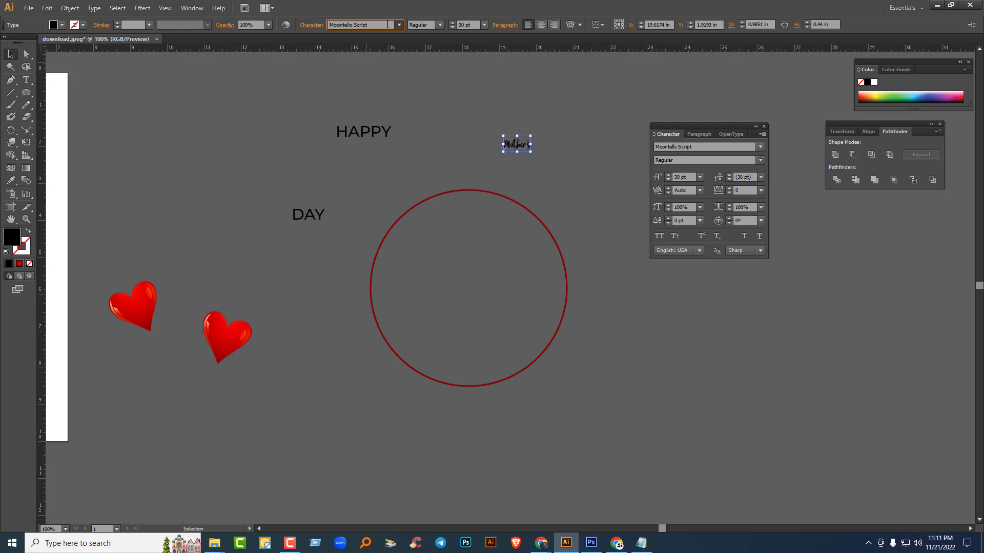
pyautogui.press('Down')
# Step: Enlarge the word Mother's to about 107.4 pt above the circle and set its font to Mother Tongue - Personal Use
pyautogui.moveTo(542, 152); pyautogui.dragTo(634, 193)
pyautogui.moveTo(561, 165); pyautogui.dragTo(526, 152)
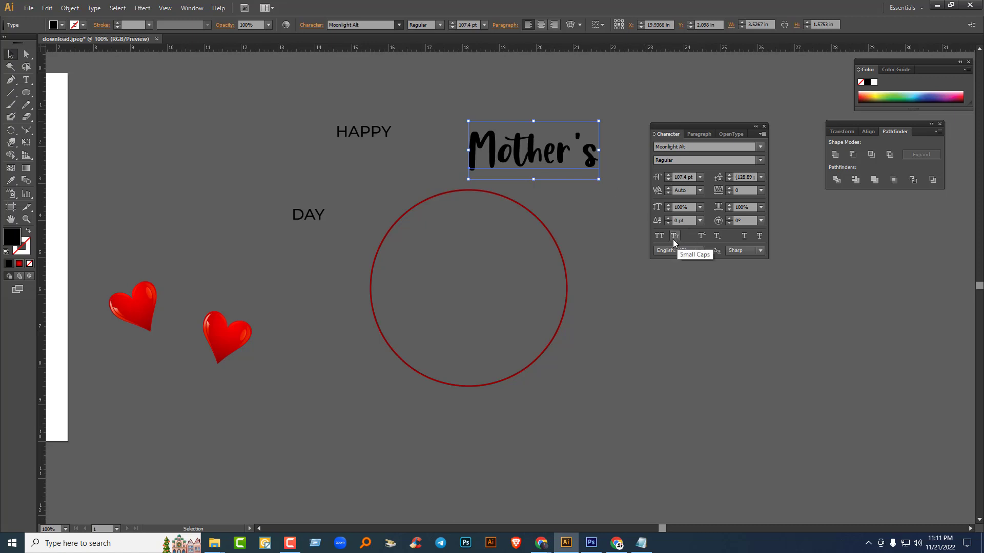
pyautogui.click(383, 27)
pyautogui.press('Down')
pyautogui.press('Down')
pyautogui.press('Down')
pyautogui.press('Down')
pyautogui.press('Down')
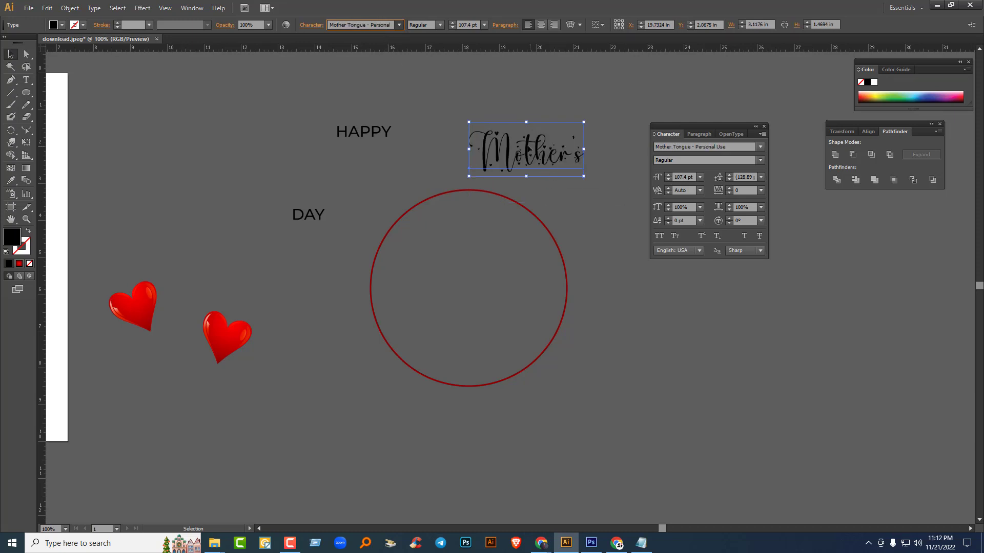
pyautogui.press('Down')
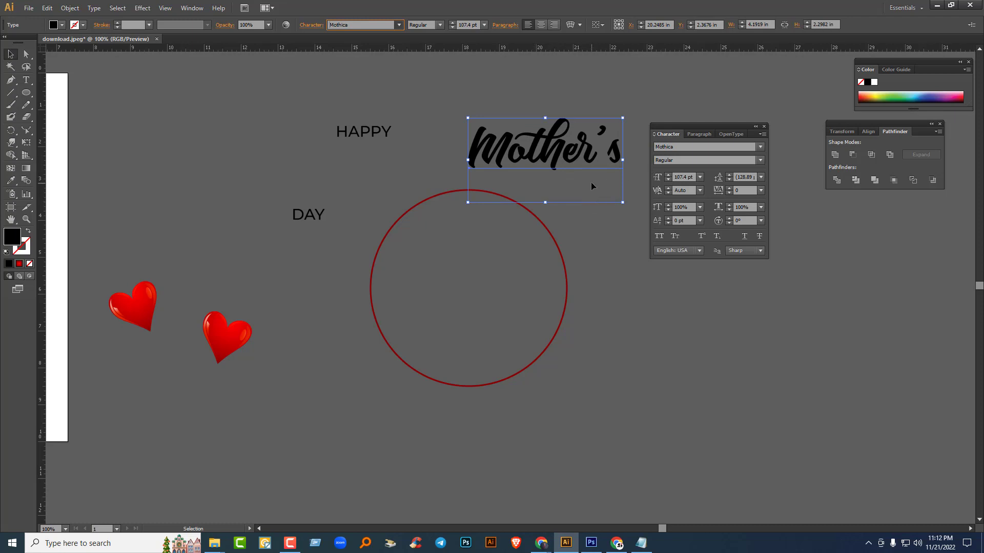
pyautogui.press('Up')
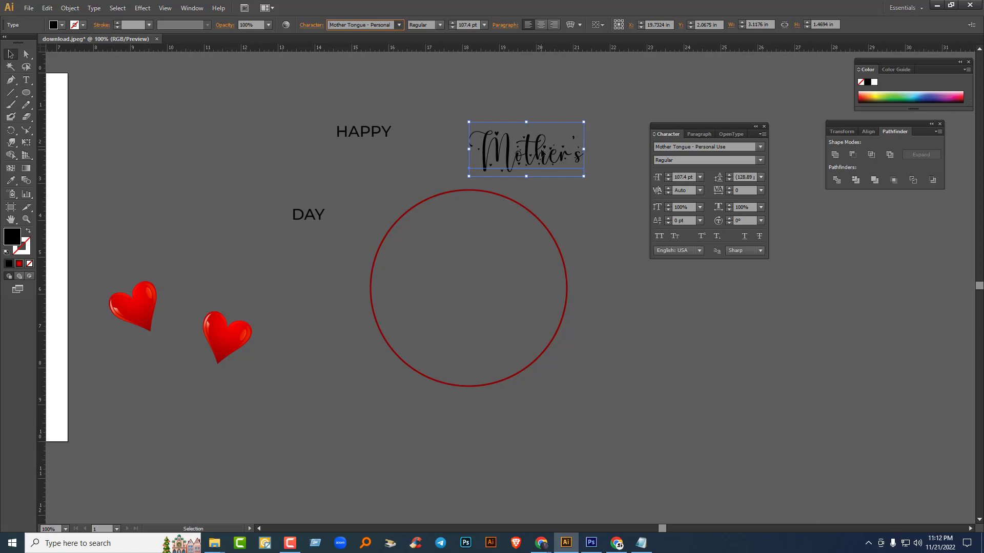
# Step: Place the word Mother's in the middle of the circle at about 120.8 pt and convert it to outlines
pyautogui.moveTo(542, 152); pyautogui.dragTo(486, 279)
pyautogui.moveTo(524, 312); pyautogui.dragTo(531, 315)
pyautogui.rightClick(480, 278)
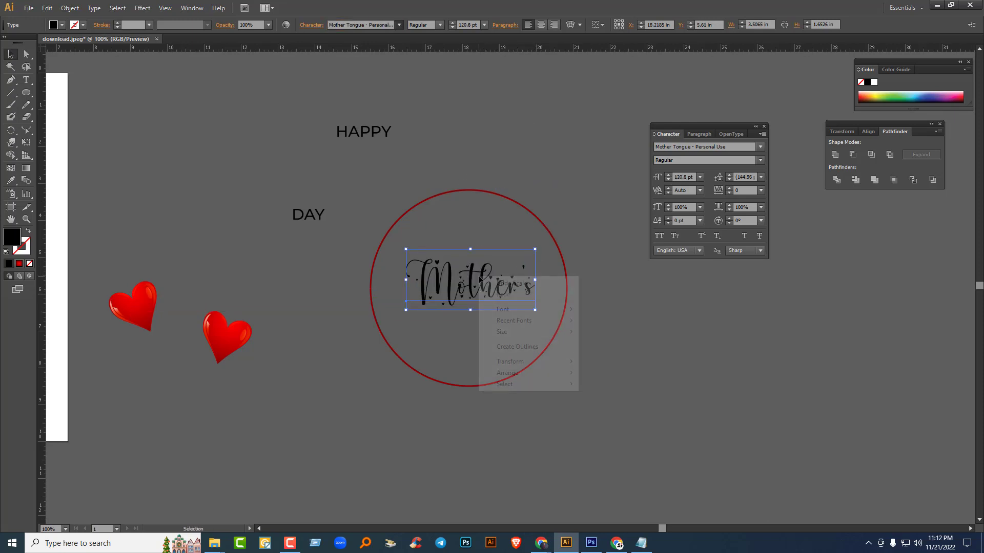
pyautogui.click(502, 347)
pyautogui.click(651, 304)
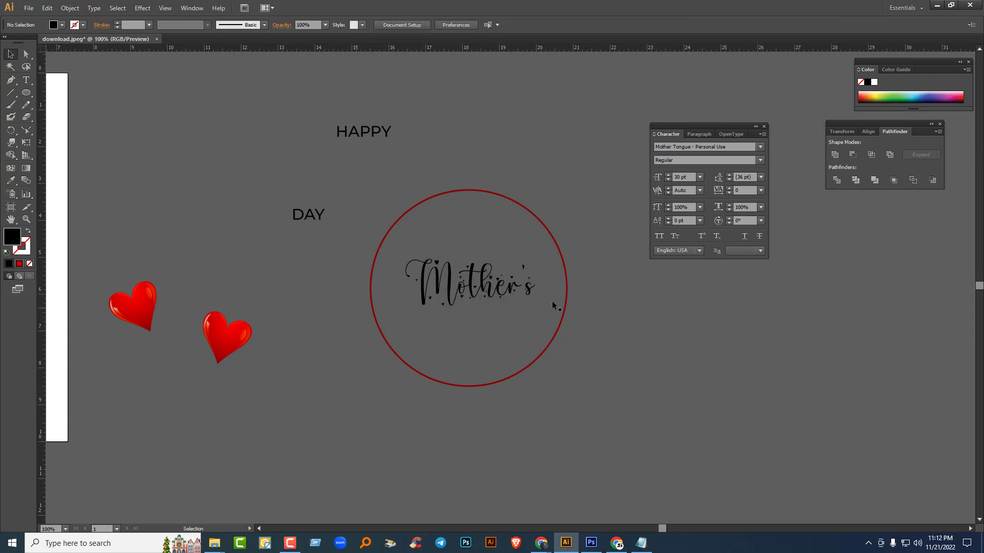
# Step: Fill the outlined Mother's lettering with the red gradient sampled from the left heart
pyautogui.click(477, 285)
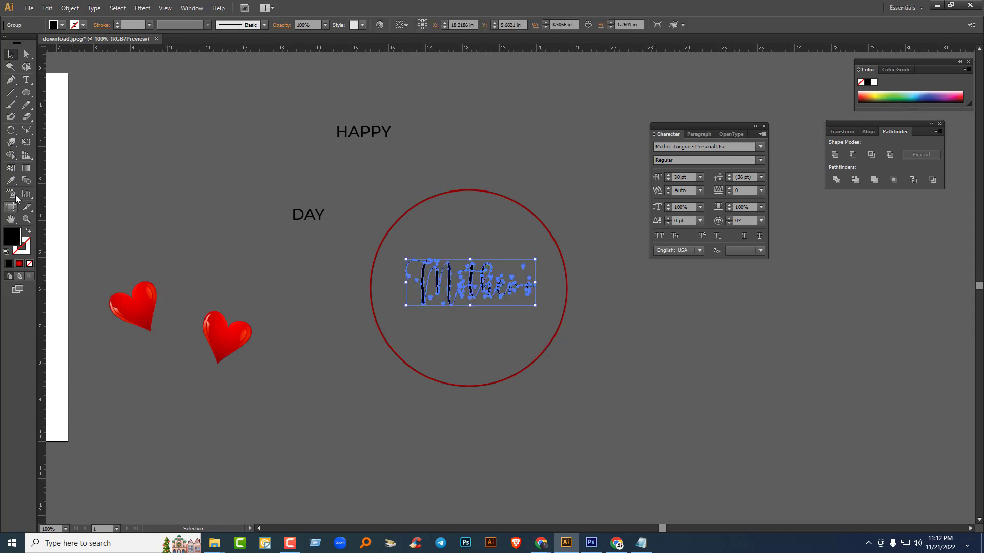
pyautogui.click(11, 181)
pyautogui.click(146, 291)
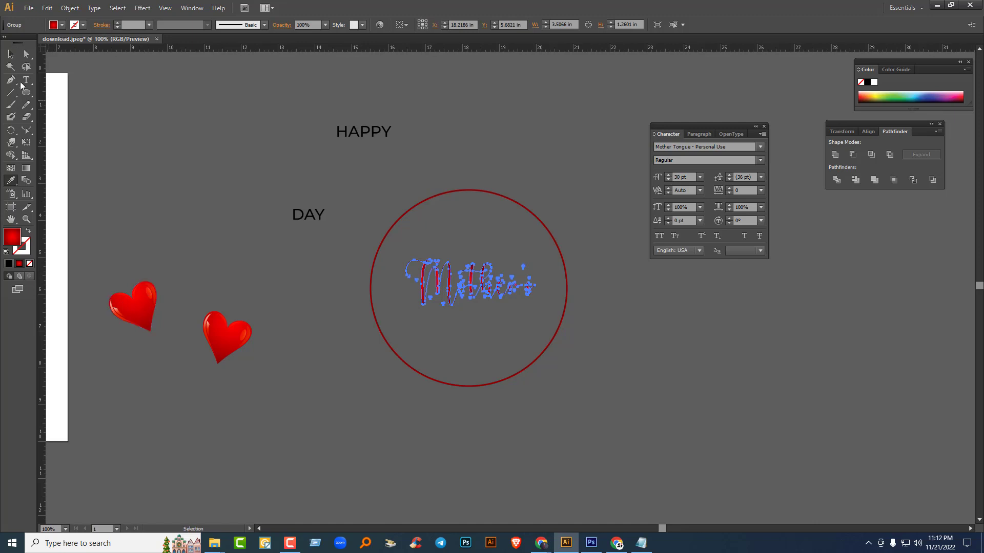
pyautogui.click(10, 54)
pyautogui.click(147, 159)
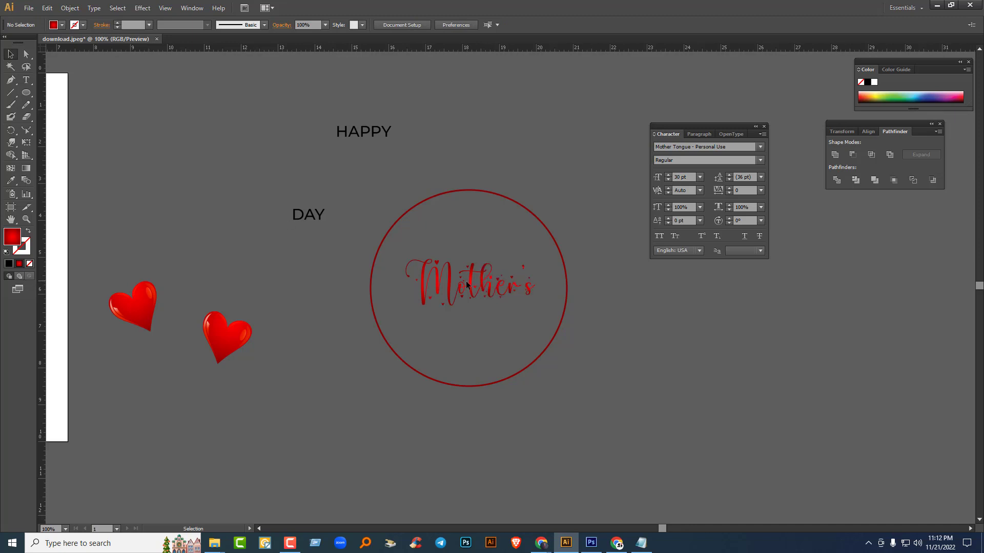
# Step: Redraw the gradient diagonally across the Mother's lettering from upper left to lower right, and shift the word slightly down within the circle
pyautogui.click(487, 282)
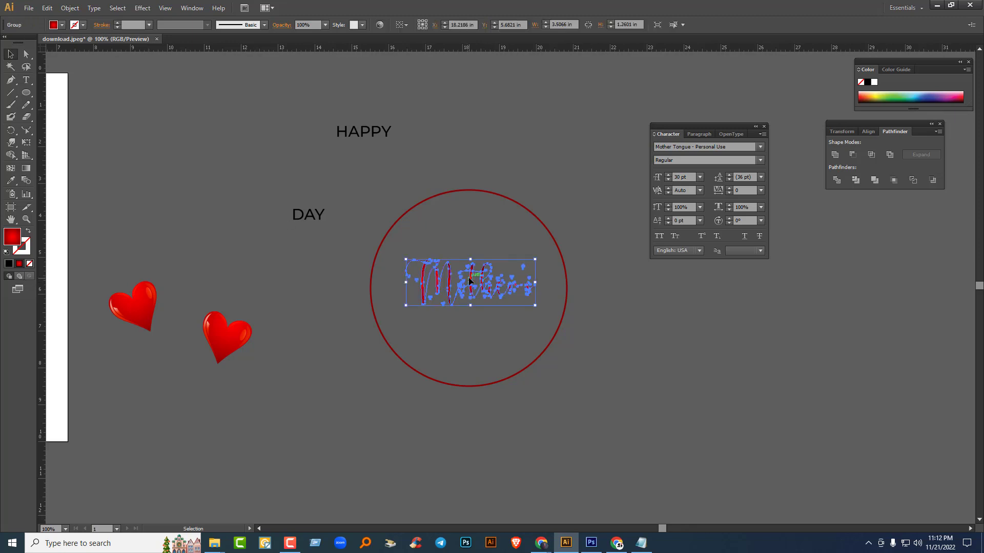
pyautogui.click(28, 172)
pyautogui.moveTo(417, 237); pyautogui.dragTo(521, 309)
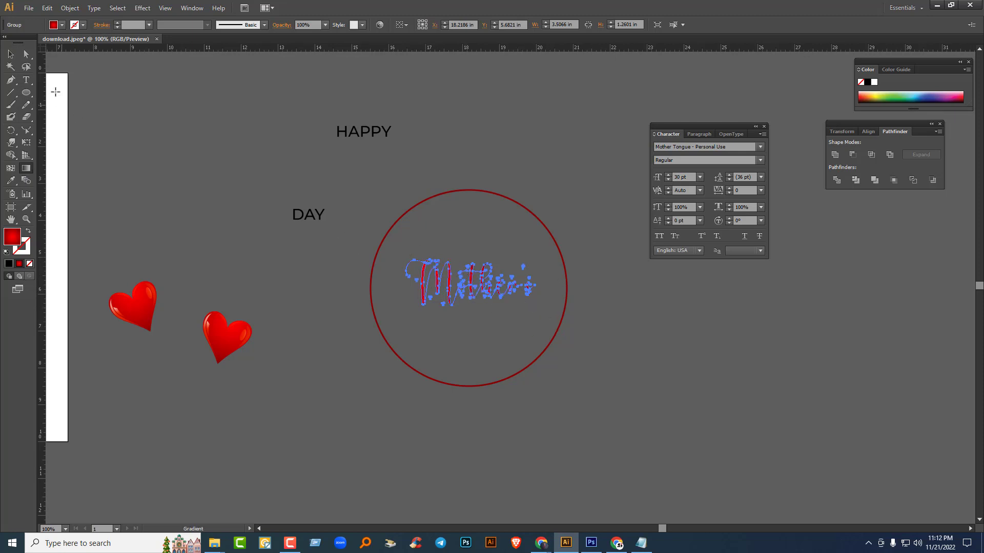
pyautogui.click(10, 53)
pyautogui.click(173, 230)
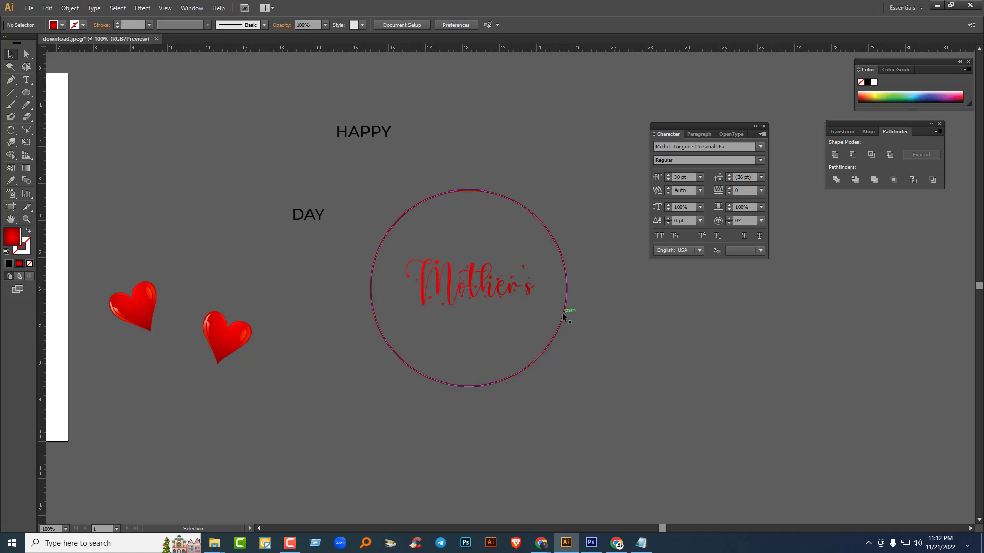
pyautogui.moveTo(488, 285)
pyautogui.mouseDown()
pyautogui.moveTo(500, 283)
pyautogui.moveTo(481, 296)
pyautogui.moveTo(490, 293)
pyautogui.mouseUp()
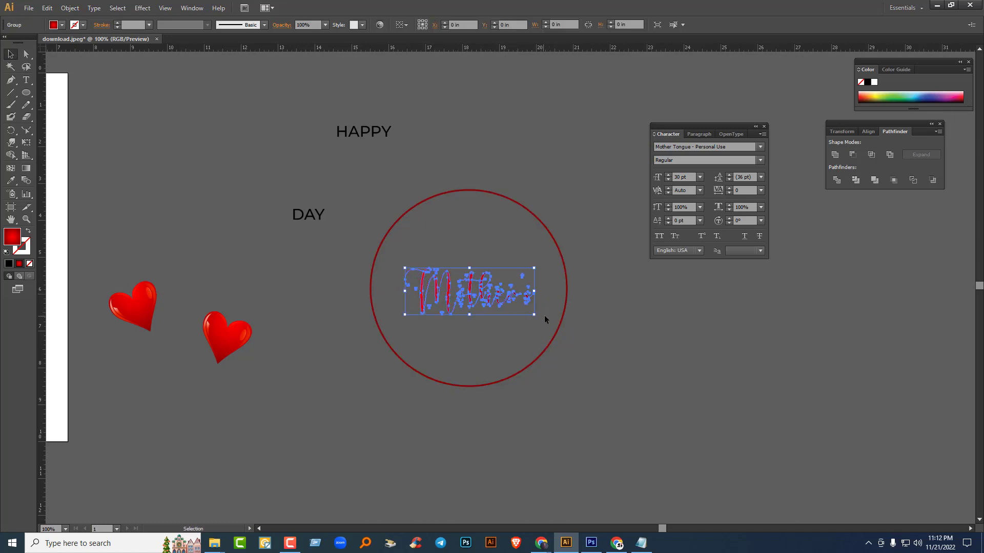
pyautogui.click(598, 273)
# Step: Convert the words HAPPY and DAY to outlines
pyautogui.click(352, 133)
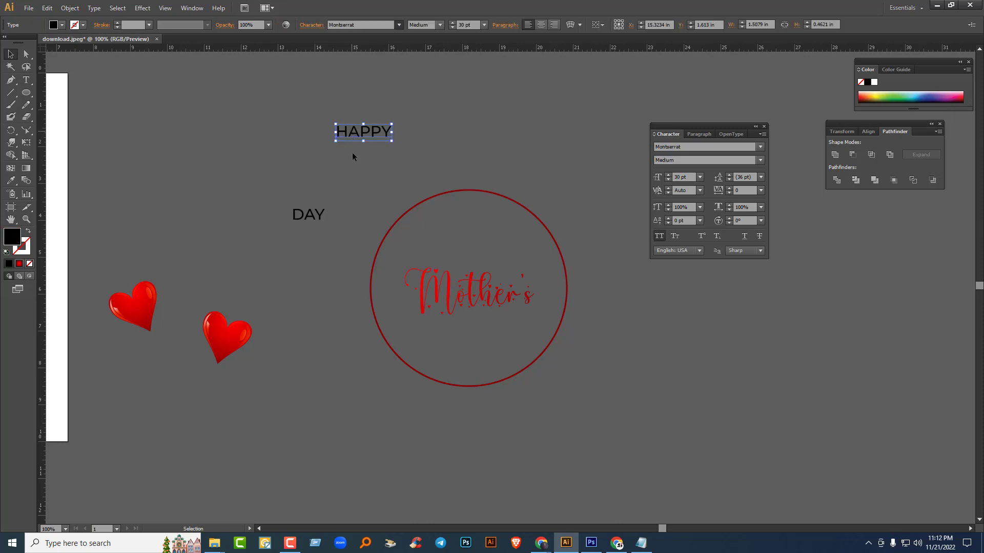
pyautogui.keyDown('shift'); pyautogui.click(315, 216); pyautogui.keyUp('shift')
pyautogui.rightClick(316, 214)
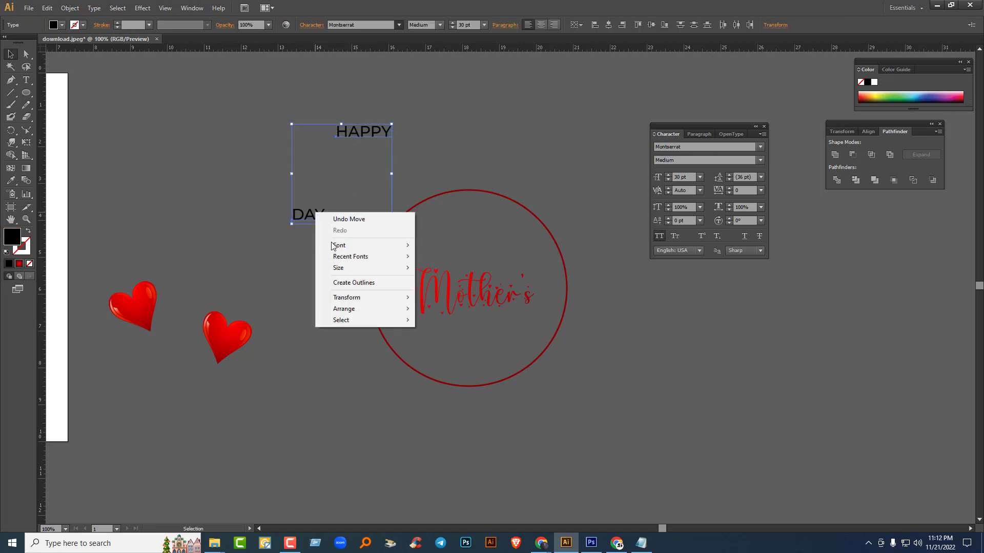
pyautogui.click(353, 282)
pyautogui.click(251, 173)
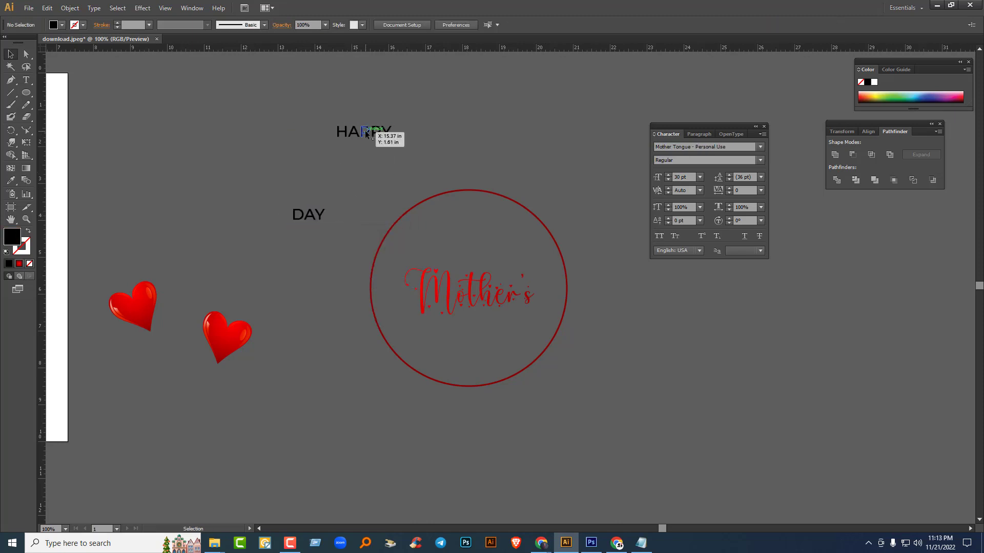
# Step: Fill the outlined HAPPY and DAY lettering with the red gradient sampled from the left heart
pyautogui.click(365, 135)
pyautogui.click(10, 180)
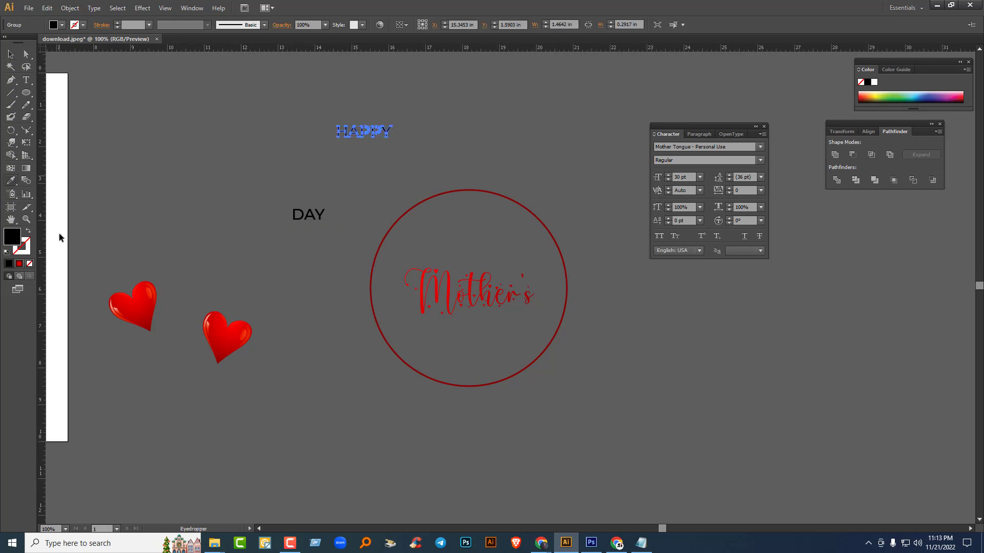
pyautogui.click(139, 300)
pyautogui.click(7, 54)
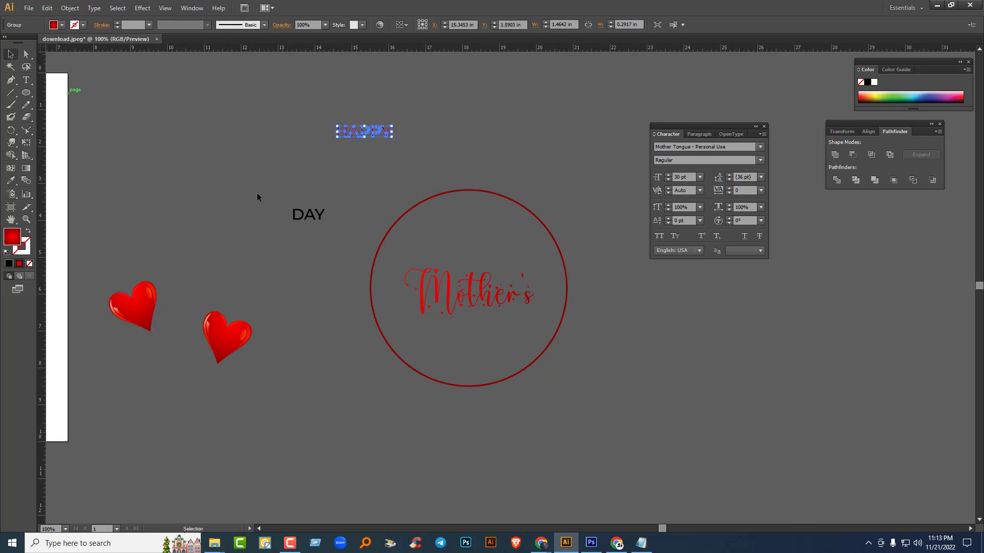
pyautogui.click(307, 214)
pyautogui.click(10, 181)
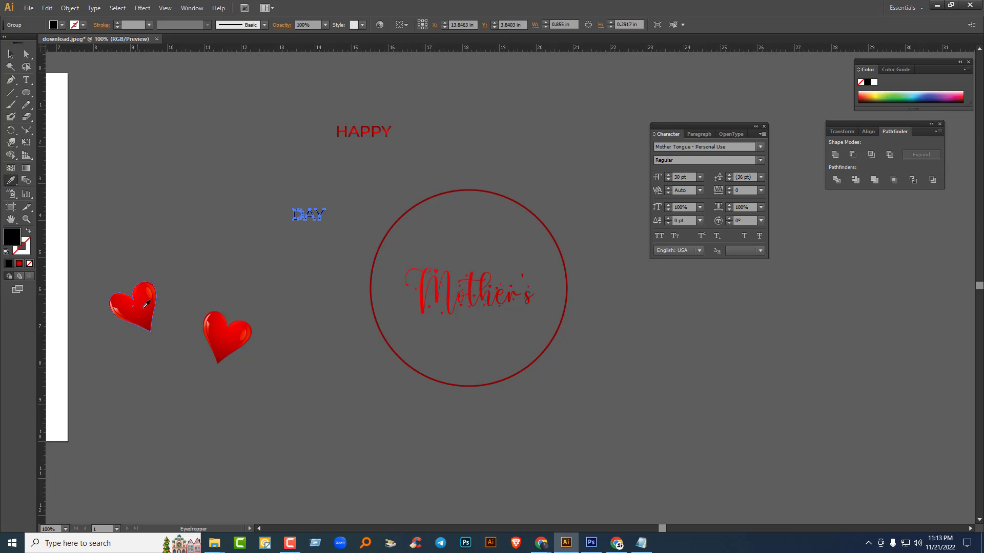
pyautogui.click(138, 302)
pyautogui.click(10, 54)
# Step: Redraw the red gradient as one continuous sweep across all letters of DAY, and do the same across HAPPY
pyautogui.click(26, 168)
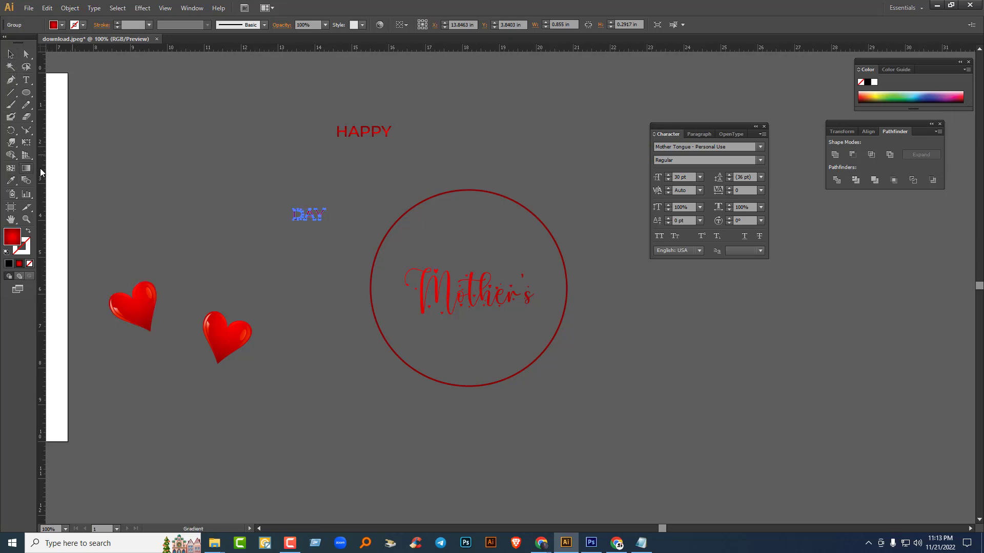
pyautogui.moveTo(285, 201); pyautogui.dragTo(338, 237)
pyautogui.click(10, 53)
pyautogui.click(172, 186)
pyautogui.click(386, 132)
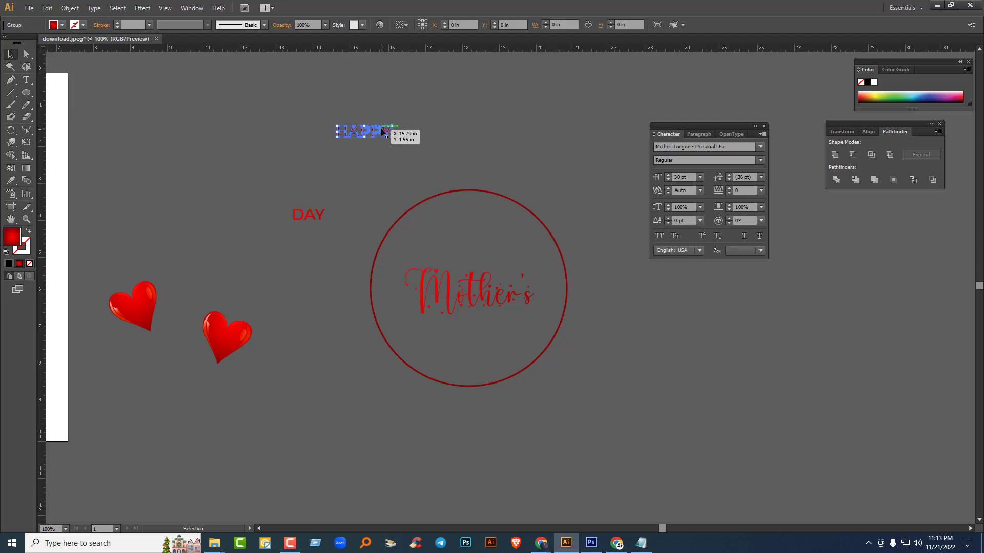
pyautogui.click(26, 169)
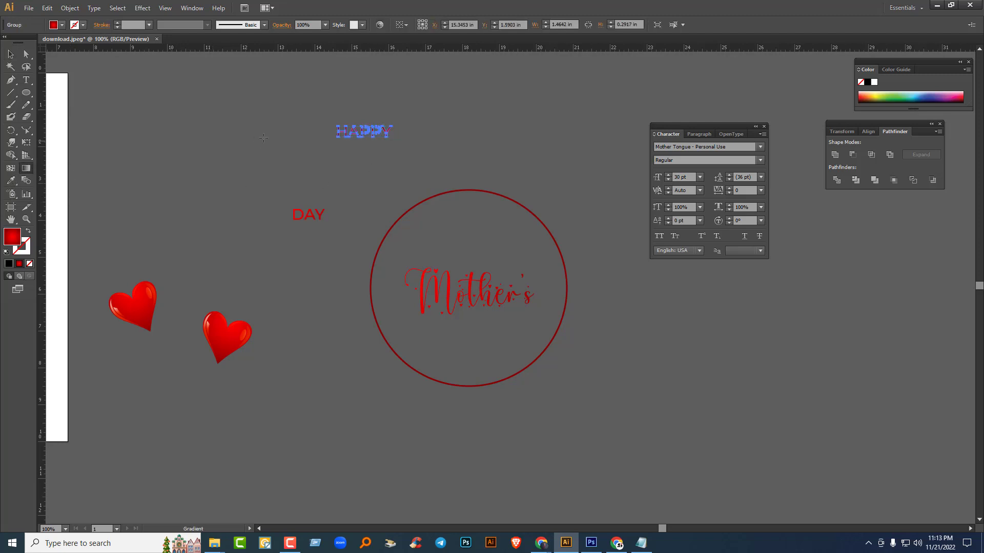
pyautogui.moveTo(321, 129); pyautogui.dragTo(451, 149)
pyautogui.click(10, 54)
pyautogui.click(177, 136)
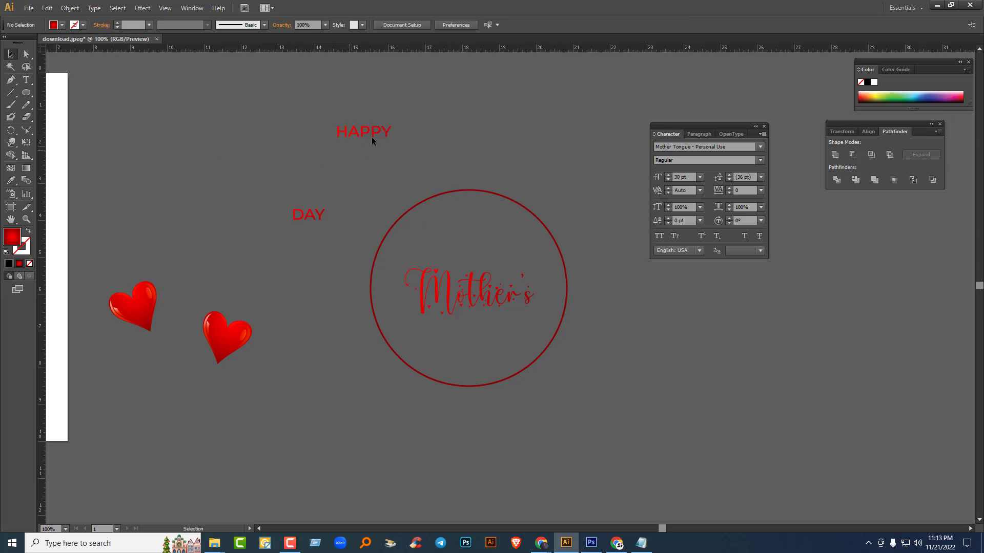
# Step: Place HAPPY just above and DAY just below the Mother's lettering inside the circle
pyautogui.moveTo(372, 141); pyautogui.dragTo(497, 264)
pyautogui.click(307, 215)
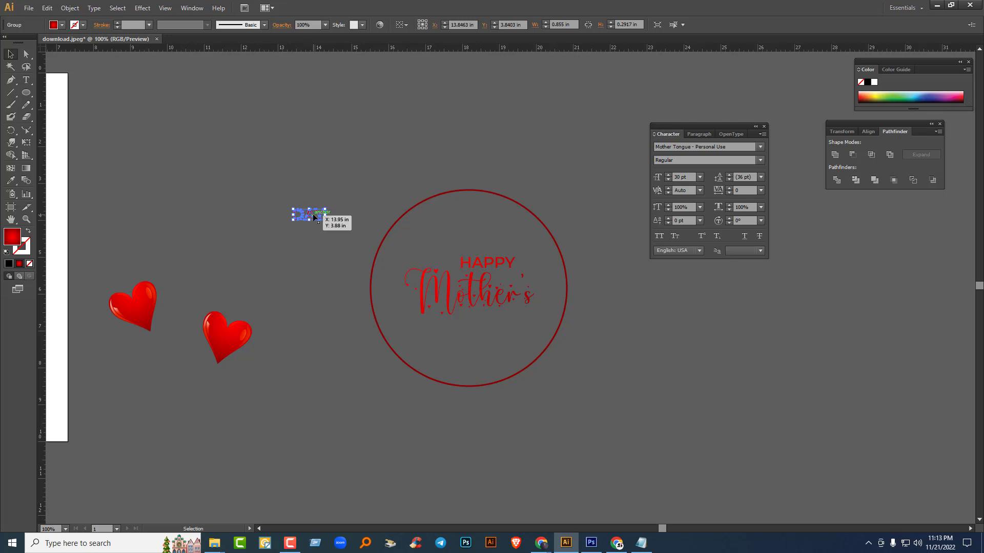
pyautogui.moveTo(315, 217); pyautogui.dragTo(493, 318)
pyautogui.click(362, 354)
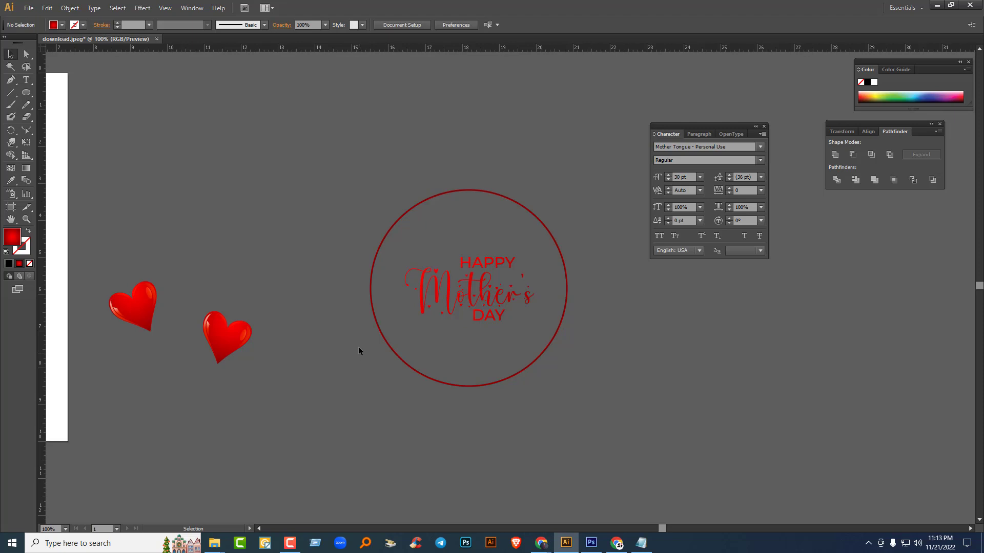
pyautogui.moveTo(496, 316); pyautogui.dragTo(494, 319)
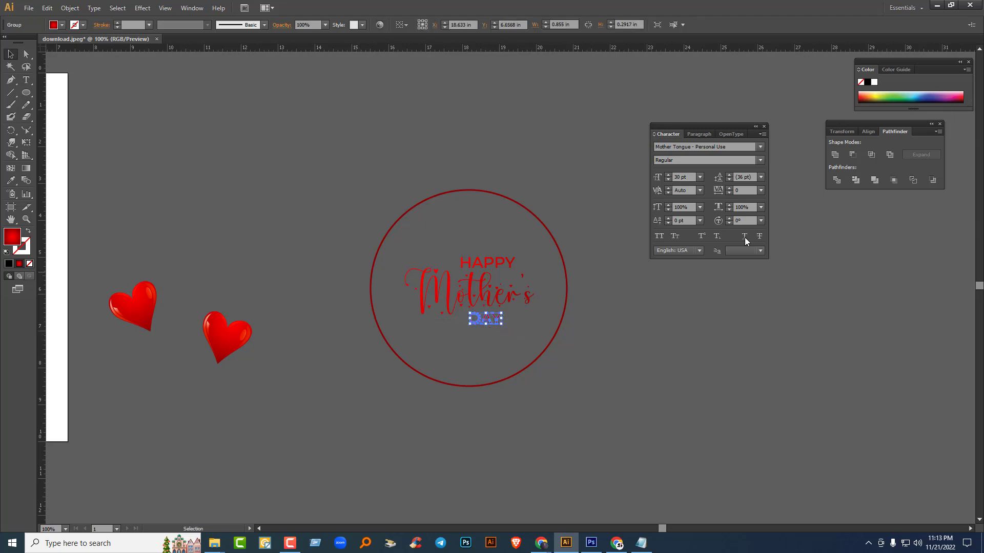
# Step: Try to widen the letter spacing of the outlined words with a tracking of 40 on DAY and 130 on HAPPY
pyautogui.click(747, 191)
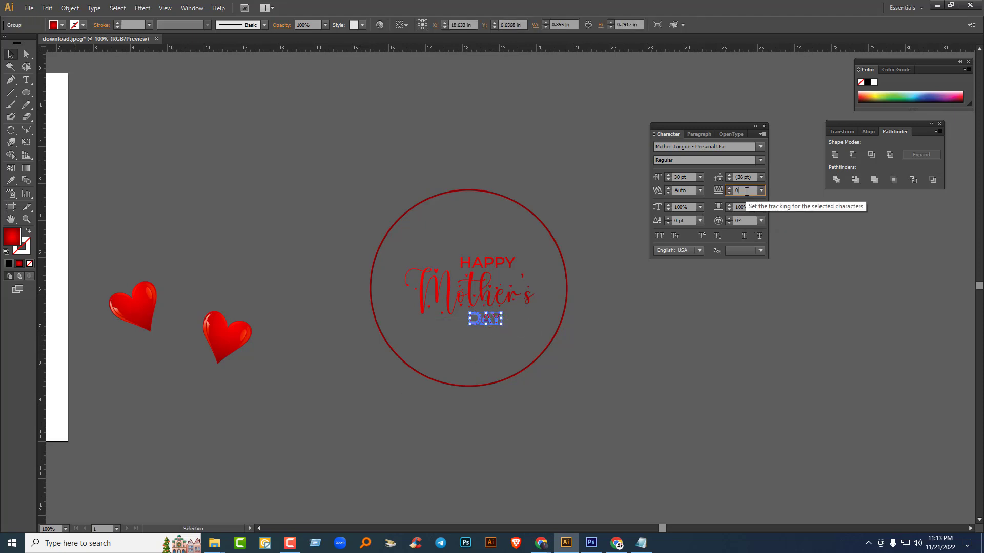
pyautogui.press('Up')
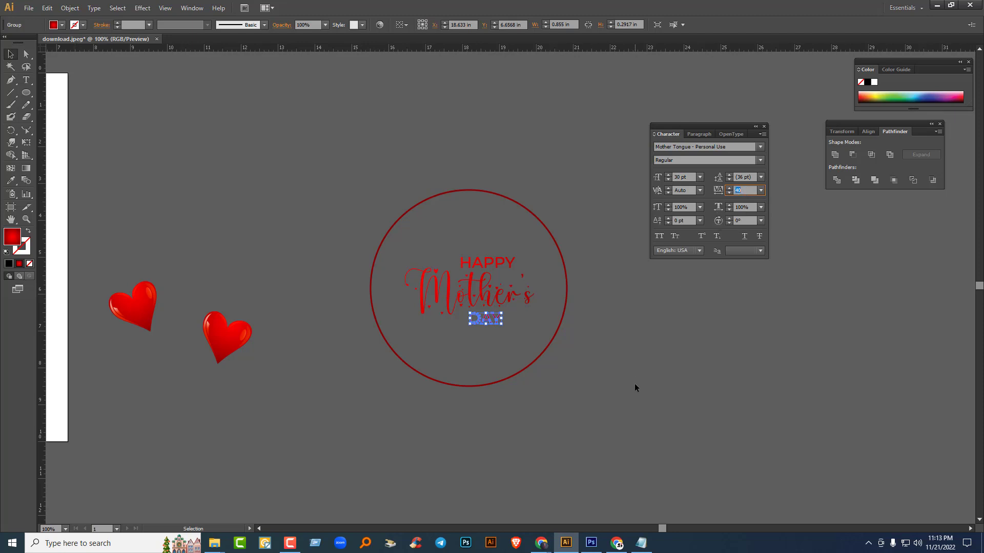
pyautogui.click(537, 325)
pyautogui.click(492, 319)
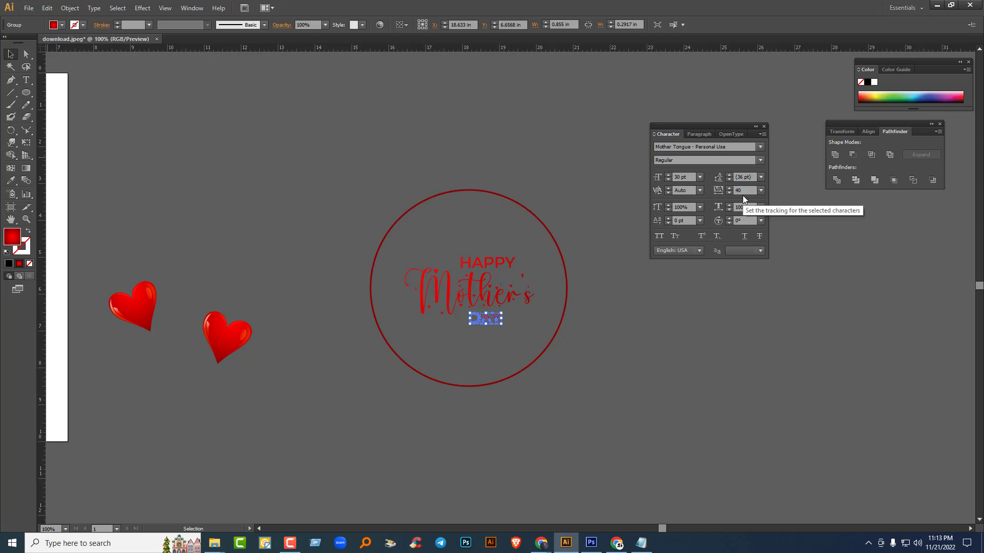
pyautogui.click(490, 263)
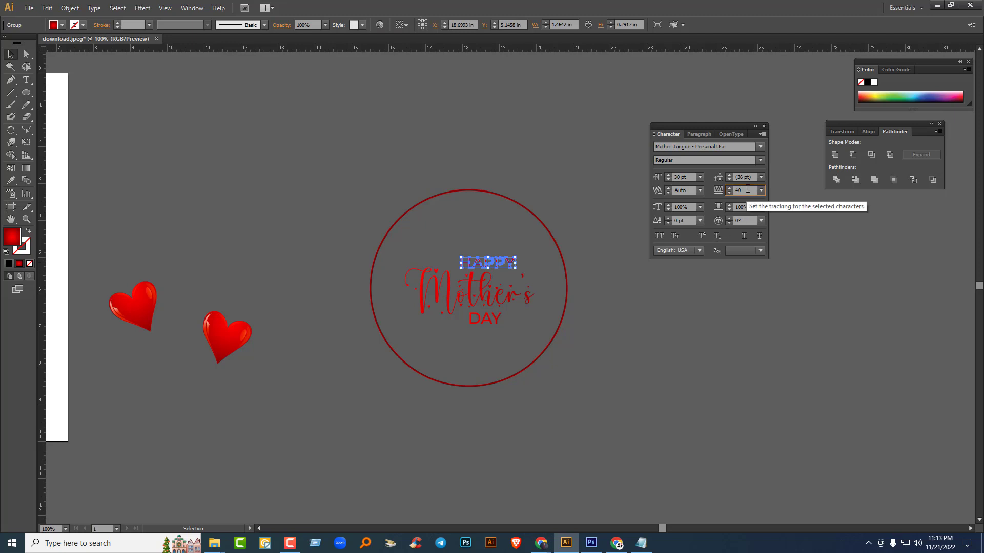
pyautogui.press('Up')
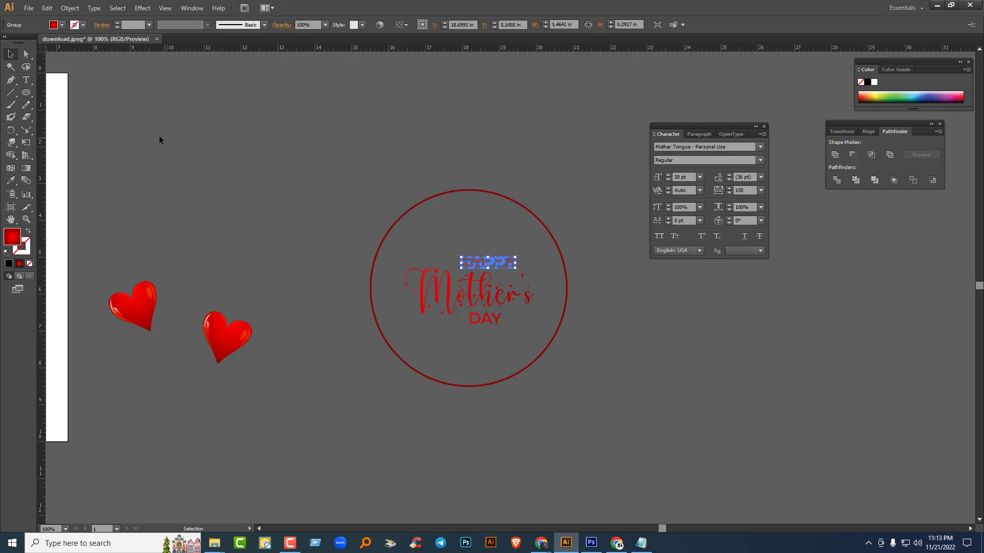
pyautogui.click(535, 249)
# Step: Ungroup the HAPPY lettering into separate letters and try a tracking of 128 on them
pyautogui.click(500, 265)
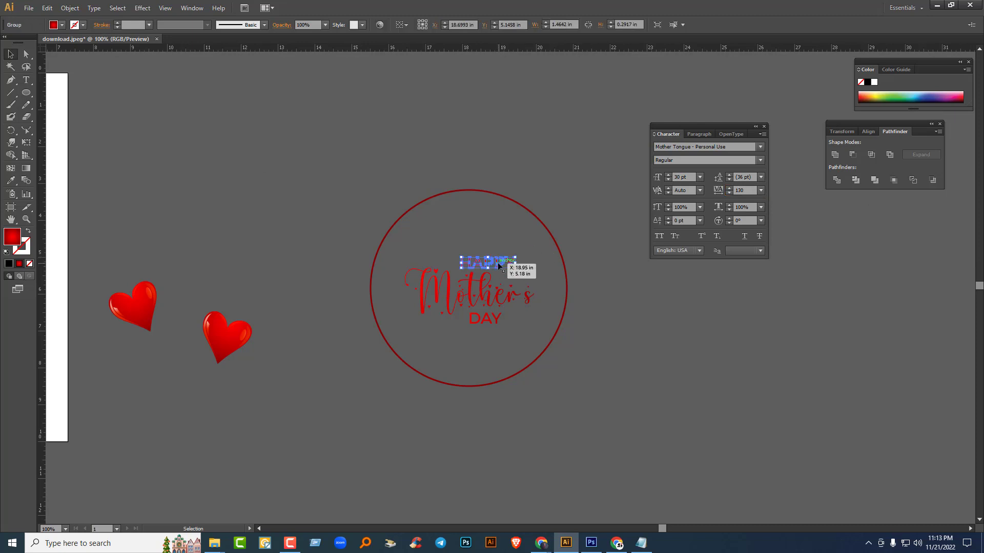
pyautogui.rightClick(500, 265)
pyautogui.click(553, 332)
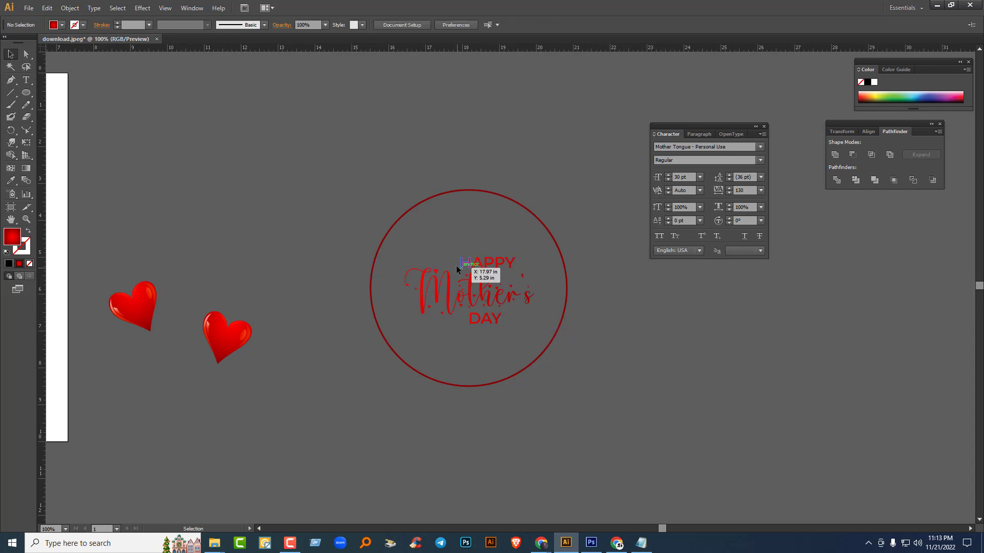
pyautogui.moveTo(458, 269); pyautogui.dragTo(533, 267)
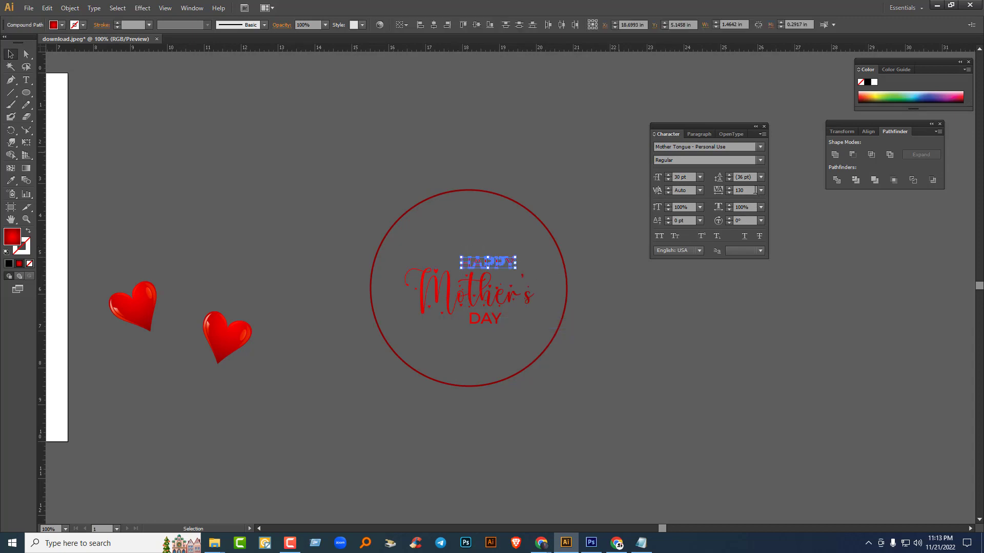
pyautogui.click(729, 193)
pyautogui.click(729, 193)
pyautogui.click(565, 219)
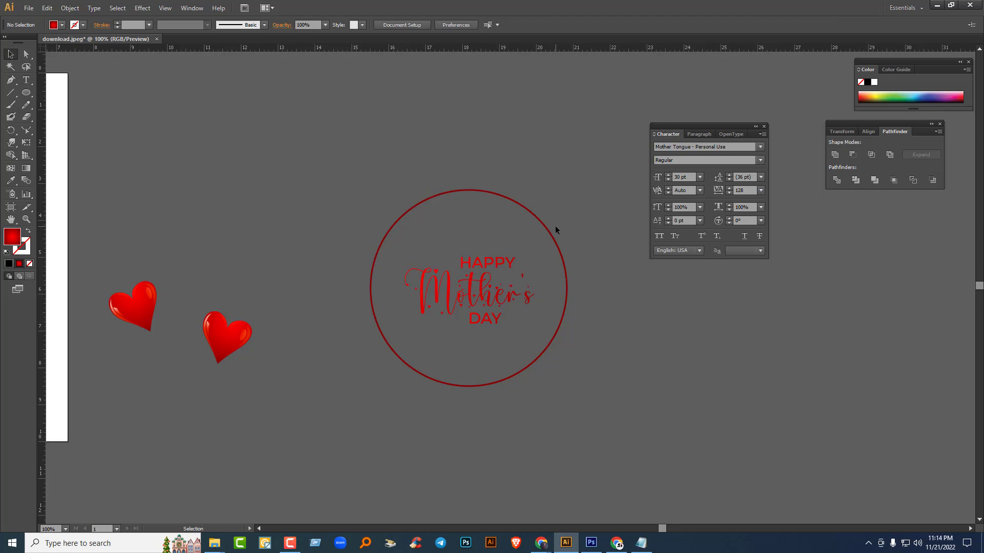
# Step: Examine the individual letters of HAPPY and their spacing up close
pyautogui.scroll(4, 526, 291)
pyautogui.moveTo(482, 231); pyautogui.dragTo(415, 257)
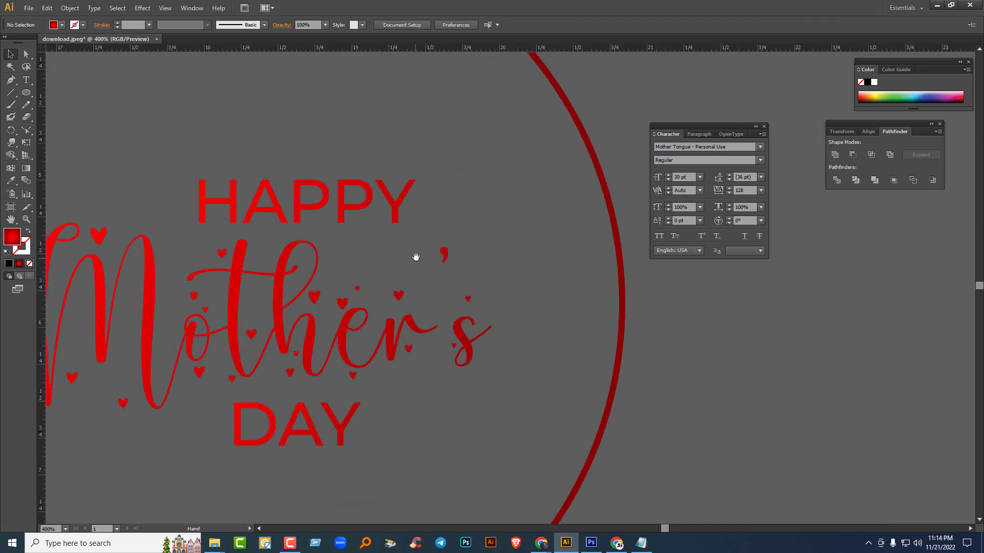
pyautogui.click(371, 199)
pyautogui.click(397, 201)
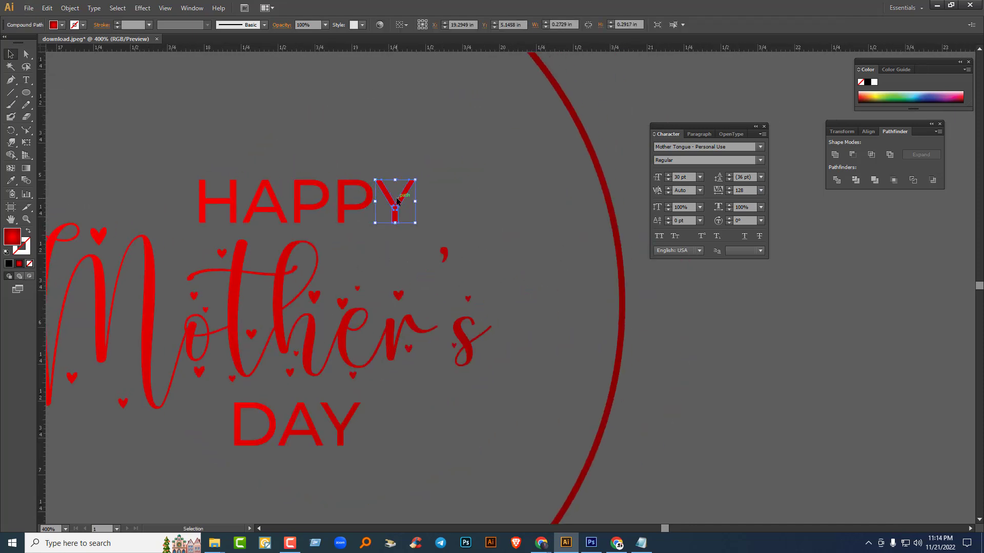
pyautogui.click(402, 155)
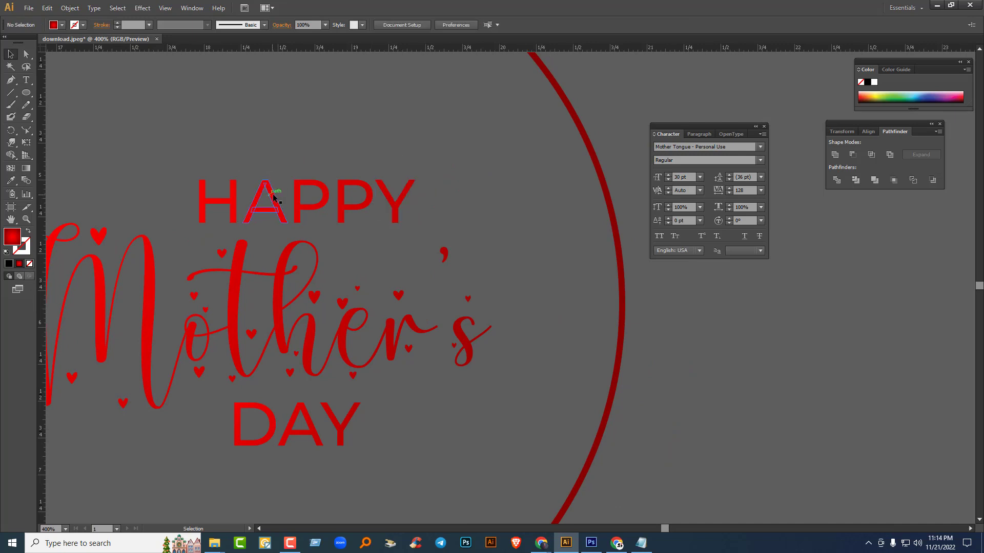
pyautogui.scroll(-2, 456, 218)
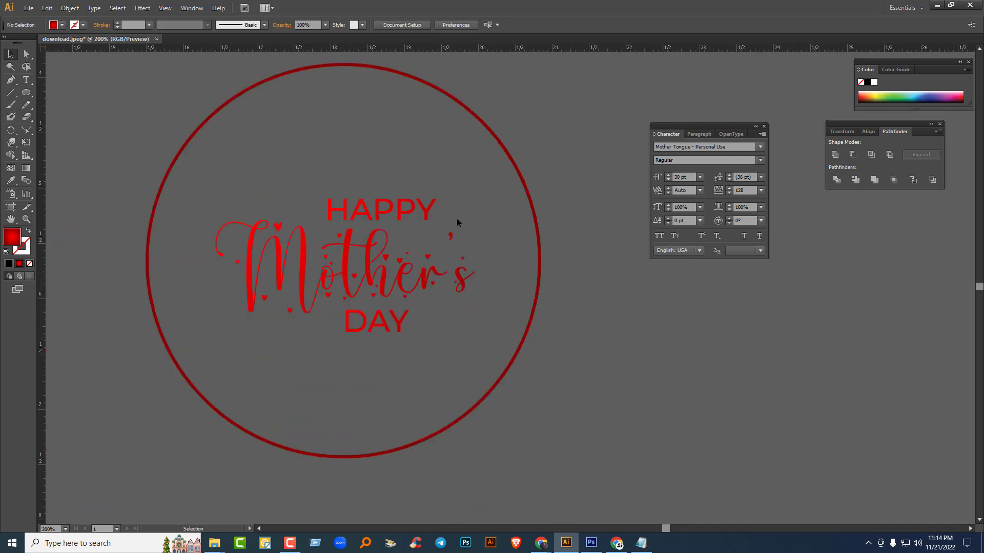
pyautogui.scroll(-1, 457, 218)
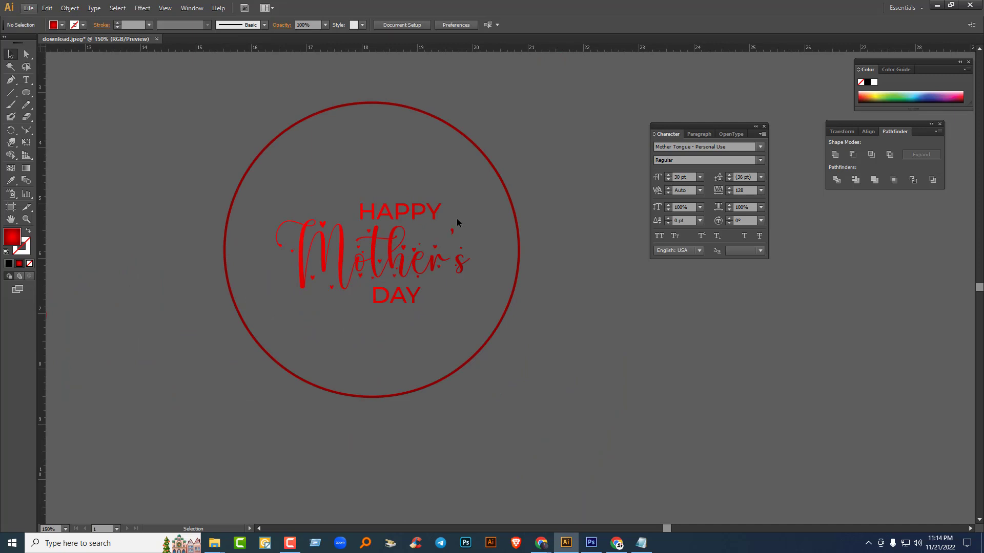
# Step: Shift the HAPPY letters left and slightly down, close above Mother's, and move DAY left and up, close beneath the word
pyautogui.click(427, 210)
pyautogui.moveTo(427, 210); pyautogui.dragTo(375, 206)
pyautogui.press('Down')
pyautogui.press('Down')
pyautogui.press('Down')
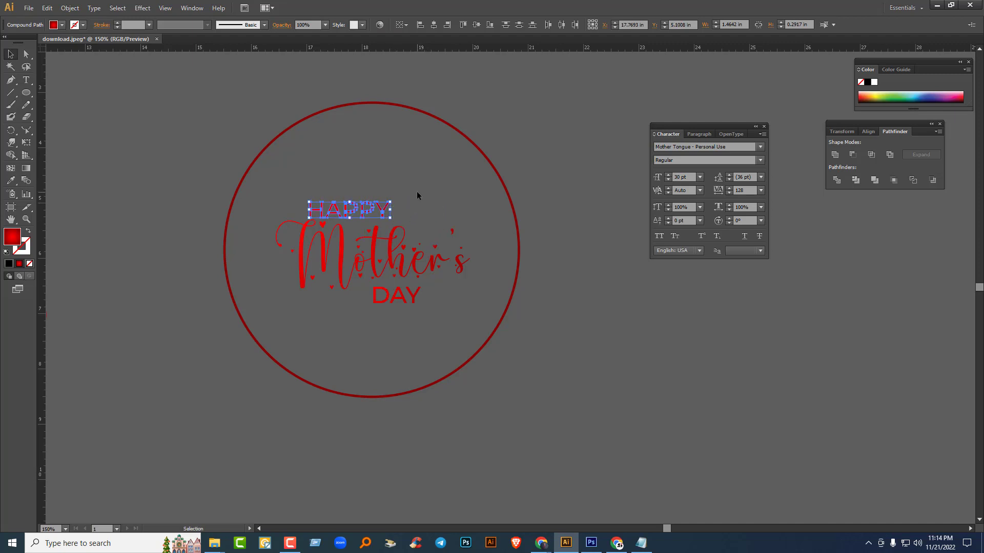
pyautogui.press('Right')
pyautogui.press('Right')
pyautogui.press('Right')
pyautogui.press('Right')
pyautogui.press('Right')
pyautogui.press('Right')
pyautogui.press('Right')
pyautogui.press('Right')
pyautogui.press('Right')
pyautogui.press('Right')
pyautogui.press('Right')
pyautogui.press('Right')
pyautogui.press('Right')
pyautogui.press('Right')
pyautogui.press('Right')
pyautogui.press('Right')
pyautogui.press('Right')
pyautogui.press('Right')
pyautogui.press('Right')
pyautogui.press('Right')
pyautogui.press('Right')
pyautogui.press('Right')
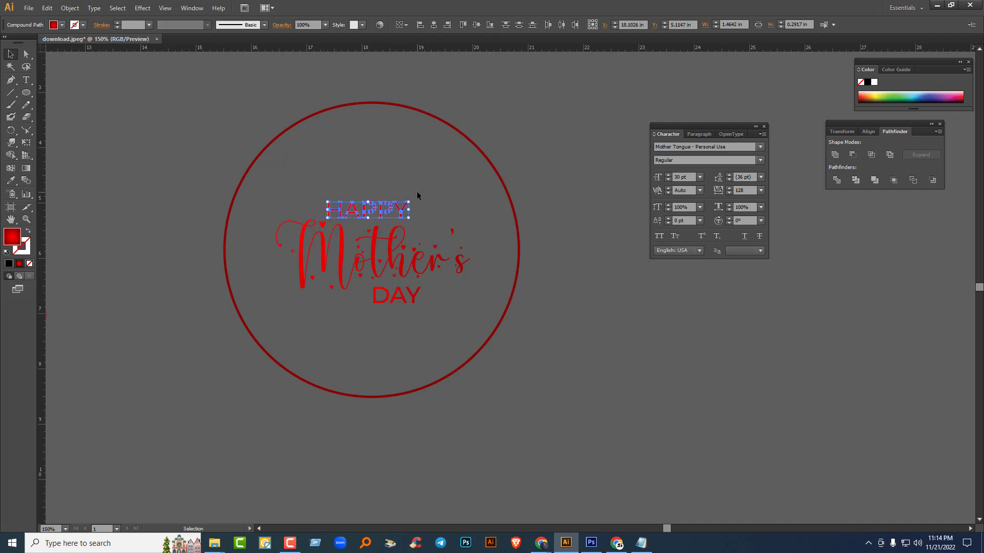
pyautogui.press('Down')
pyautogui.press('Down')
pyautogui.press('Down')
pyautogui.press('Down')
pyautogui.moveTo(405, 301); pyautogui.dragTo(382, 296)
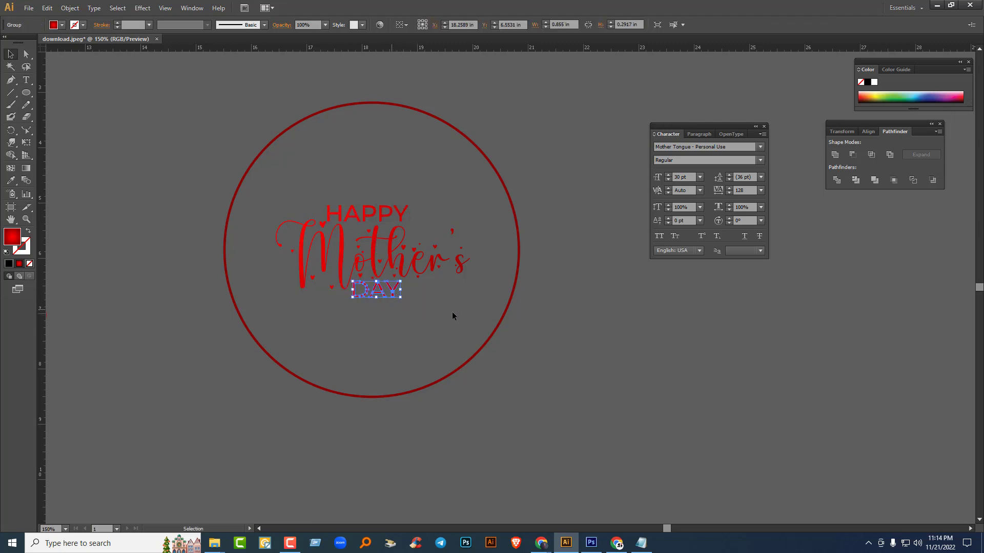
pyautogui.click(572, 334)
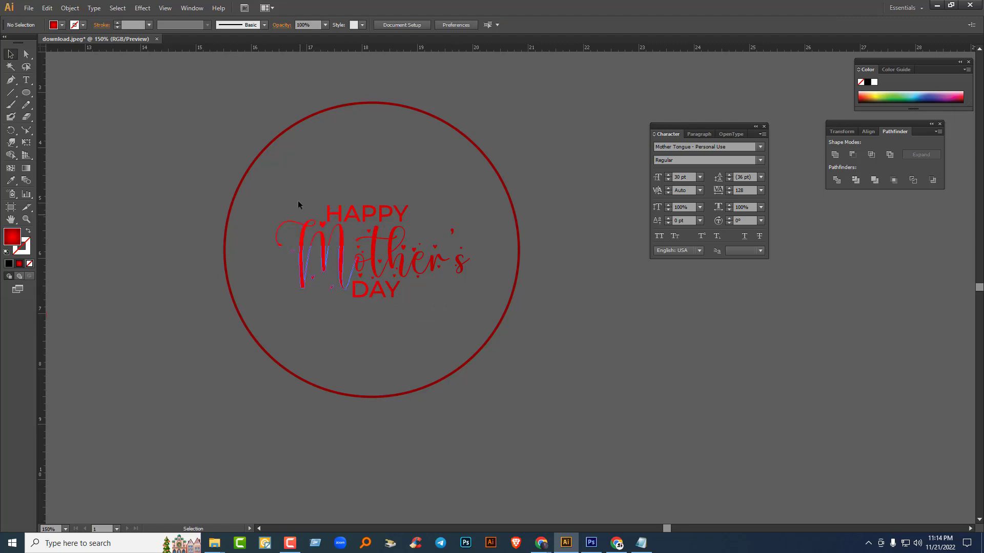
# Step: Group the HAPPY letters, the Mother's lettering and DAY into one object
pyautogui.moveTo(297, 202); pyautogui.dragTo(475, 325)
pyautogui.click(474, 322)
pyautogui.click(339, 217)
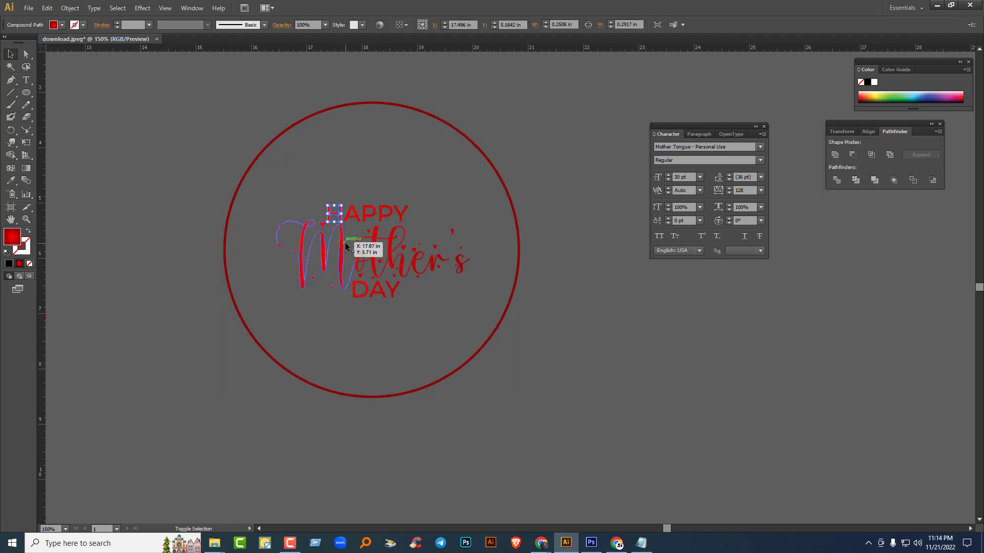
pyautogui.click(346, 242)
pyautogui.click(368, 181)
pyautogui.click(403, 220)
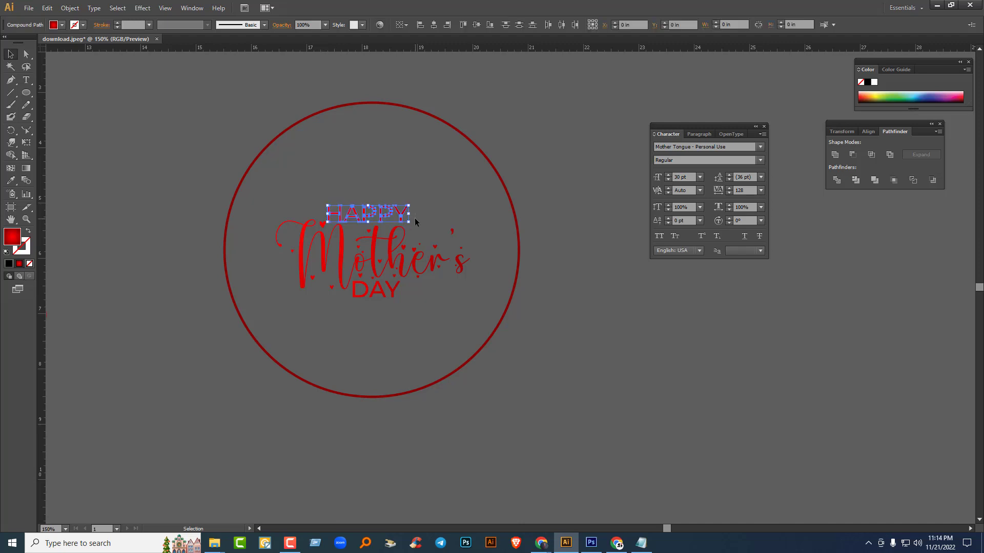
pyautogui.keyDown('shift'); pyautogui.click(373, 237); pyautogui.keyUp('shift')
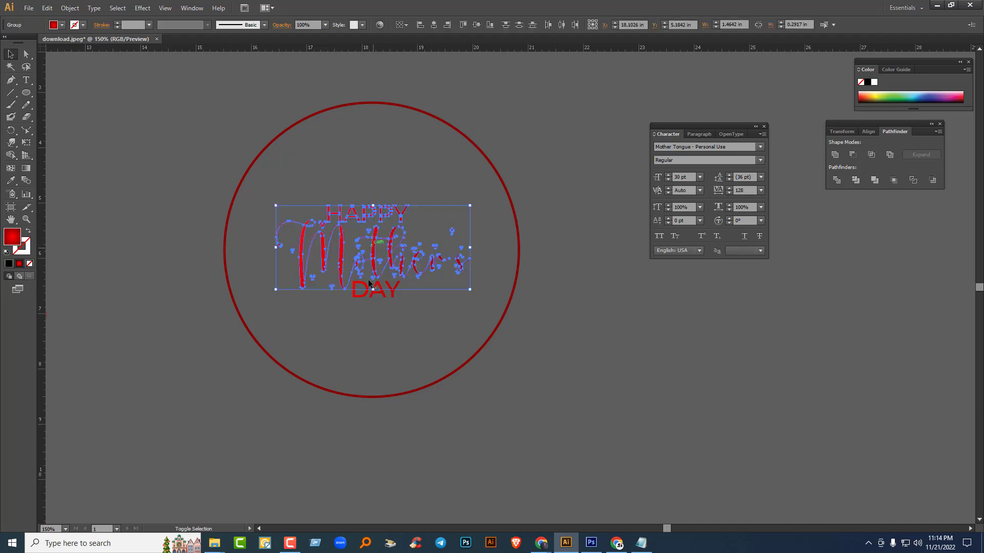
pyautogui.keyDown('shift'); pyautogui.click(361, 295); pyautogui.keyUp('shift')
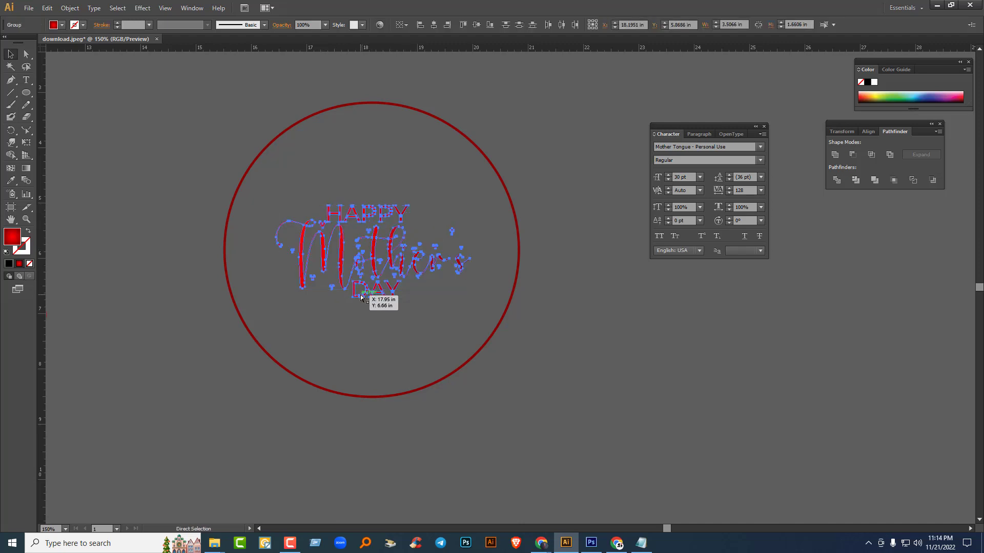
pyautogui.hotkey('ctrl', 'g')
# Step: Enlarge the grouped Happy Mother's Day lettering slightly around its centre so it fills more of the circle
pyautogui.moveTo(470, 297); pyautogui.dragTo(491, 308)
pyautogui.moveTo(395, 205); pyautogui.dragTo(394, 204)
pyautogui.click(635, 377)
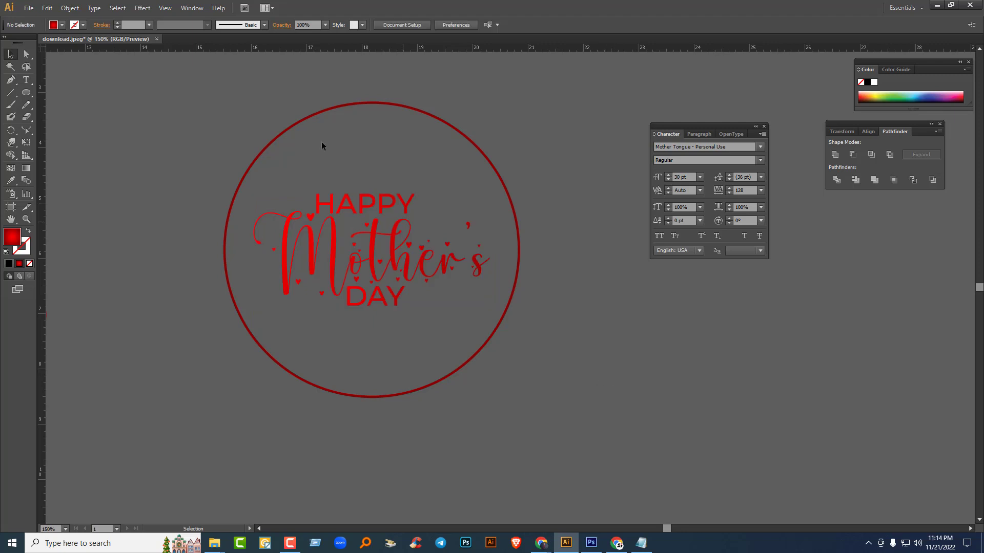
# Step: Try to redirect the gradient on the circle's outline with the Gradient tool
pyautogui.click(315, 115)
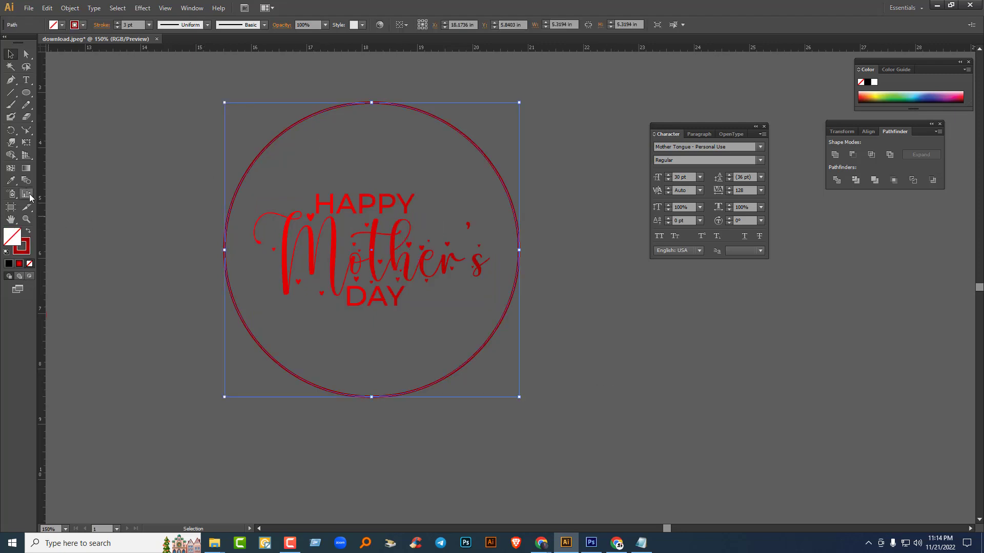
pyautogui.click(25, 168)
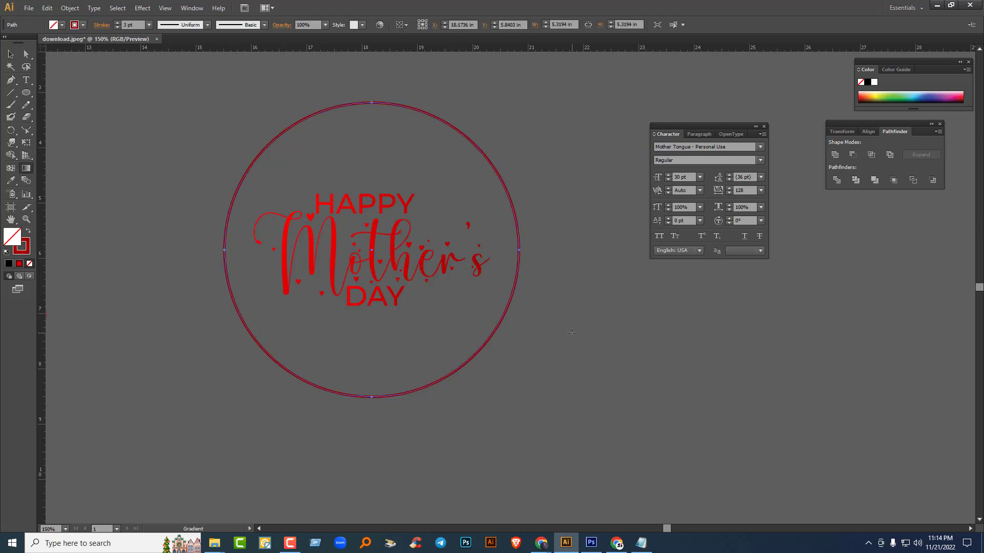
pyautogui.moveTo(367, 115); pyautogui.dragTo(613, 319)
pyautogui.moveTo(201, 179); pyautogui.dragTo(321, 185)
pyautogui.moveTo(280, 136); pyautogui.dragTo(383, 124)
# Step: Switch the red gradient on the circle's outline to Linear and leave the circle without a fill
pyautogui.press('v')
pyautogui.click(20, 263)
pyautogui.press('g')
pyautogui.click(812, 94)
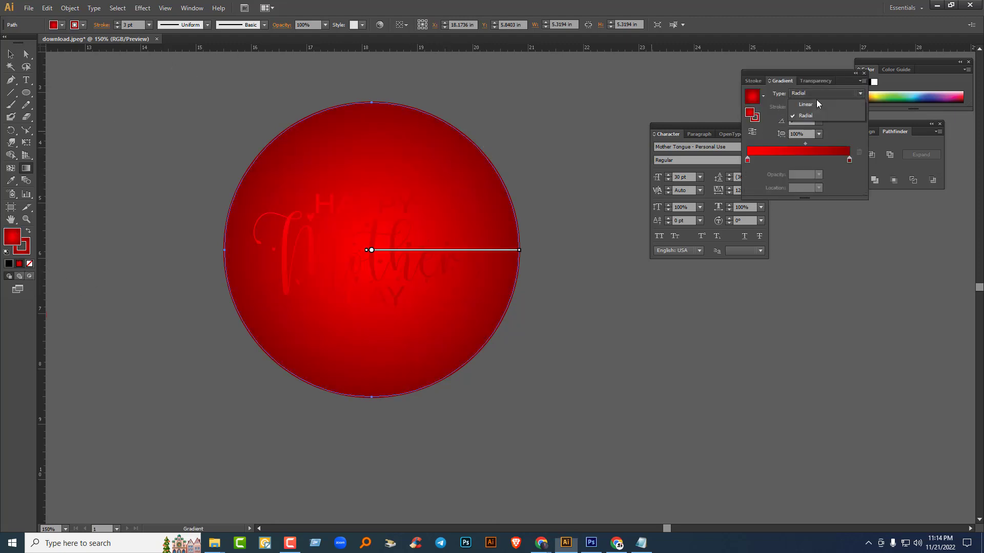
pyautogui.click(813, 106)
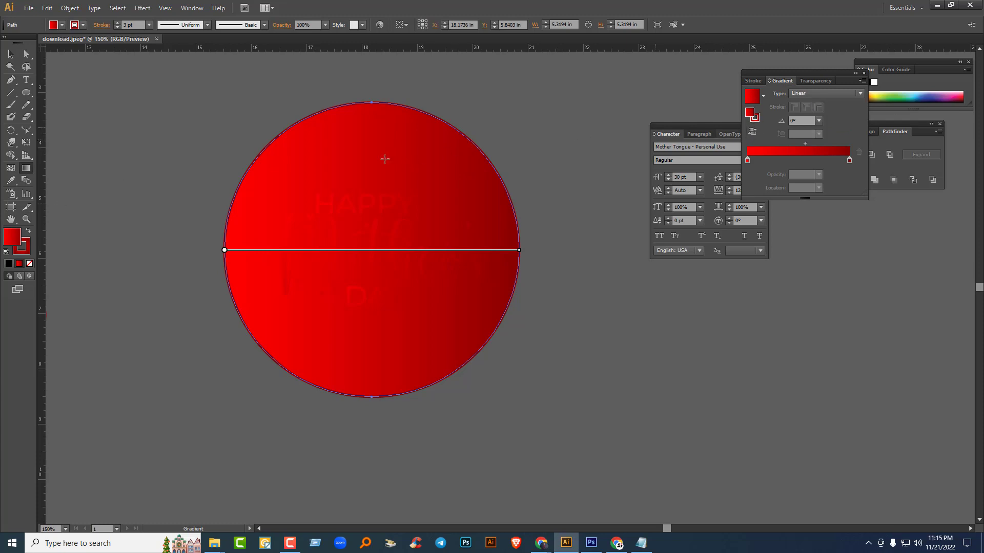
pyautogui.hotkey('ctrl', 'z')
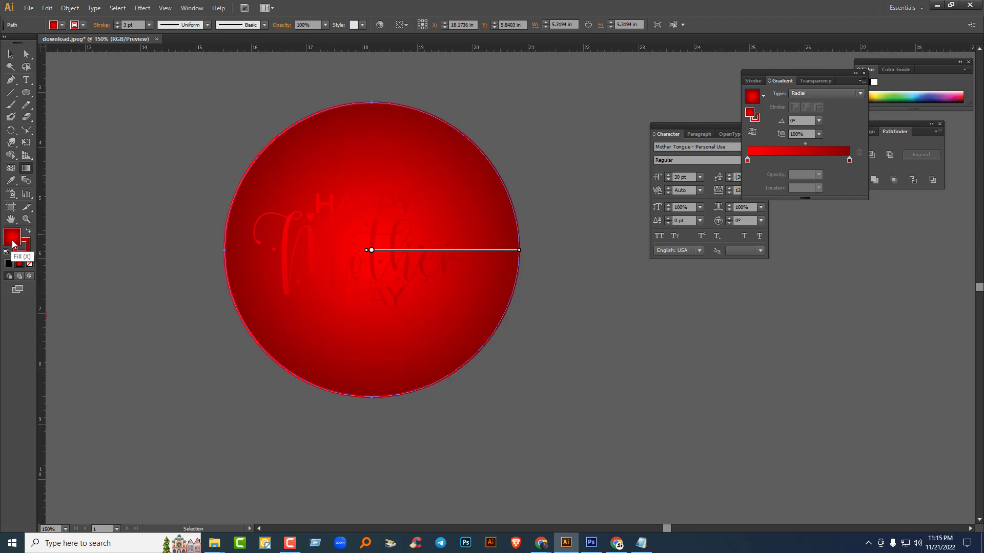
pyautogui.click(29, 264)
pyautogui.click(16, 54)
pyautogui.click(153, 142)
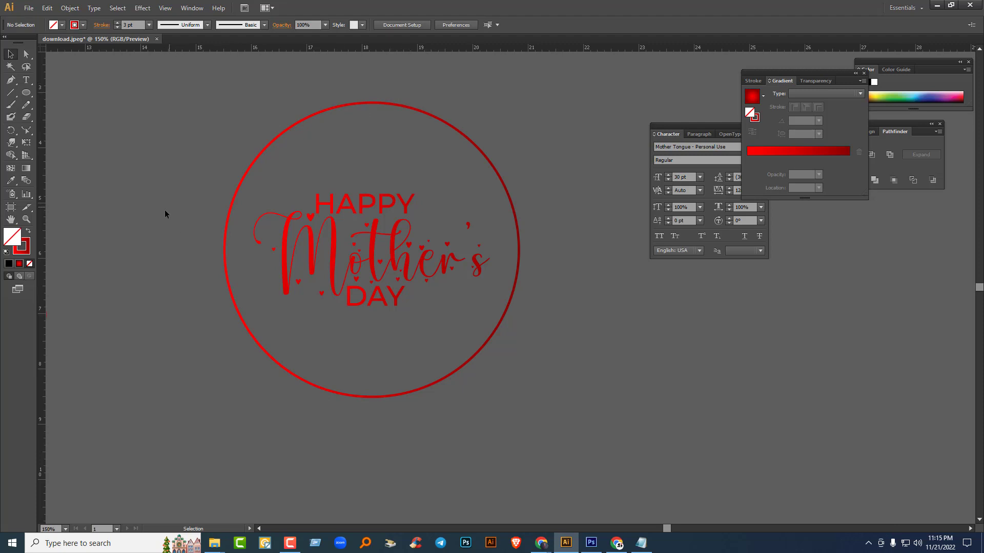
# Step: Try to change the direction of the outline's linear gradient by drawing new gradient lines across the circle
pyautogui.click(25, 169)
pyautogui.click(11, 54)
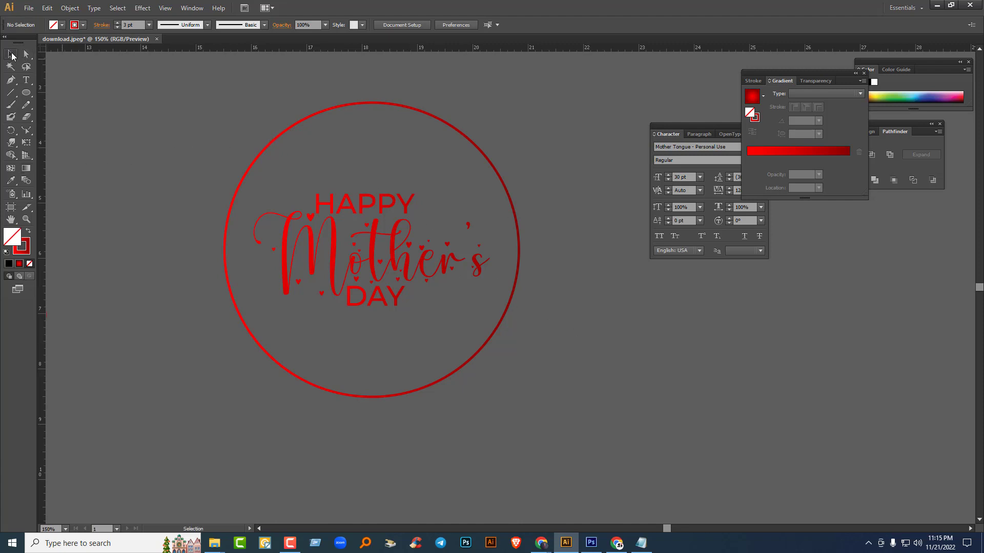
pyautogui.click(283, 133)
pyautogui.click(28, 169)
pyautogui.moveTo(205, 136); pyautogui.dragTo(469, 297)
pyautogui.moveTo(387, 95); pyautogui.dragTo(588, 312)
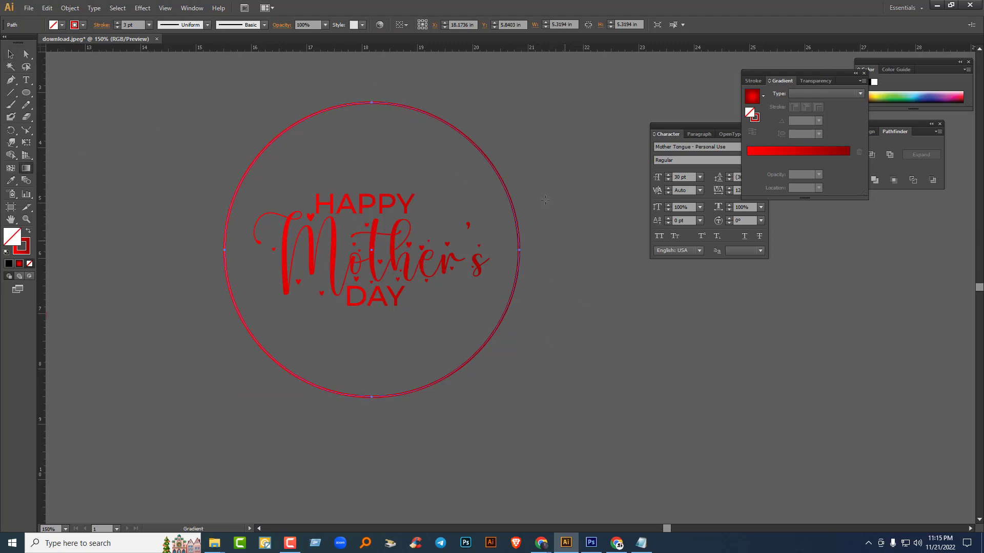
pyautogui.moveTo(520, 154); pyautogui.dragTo(501, 319)
pyautogui.click(11, 54)
pyautogui.click(131, 206)
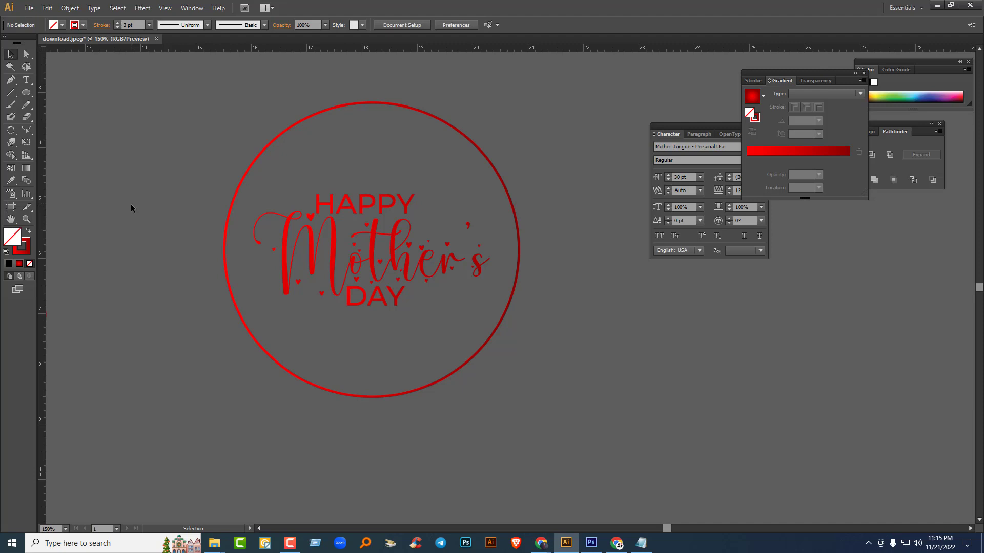
# Step: Place a red heart about 1 in wide on the circle's right edge and bring it to the front
pyautogui.moveTo(109, 248); pyautogui.dragTo(367, 275)
pyautogui.moveTo(268, 350); pyautogui.dragTo(516, 259)
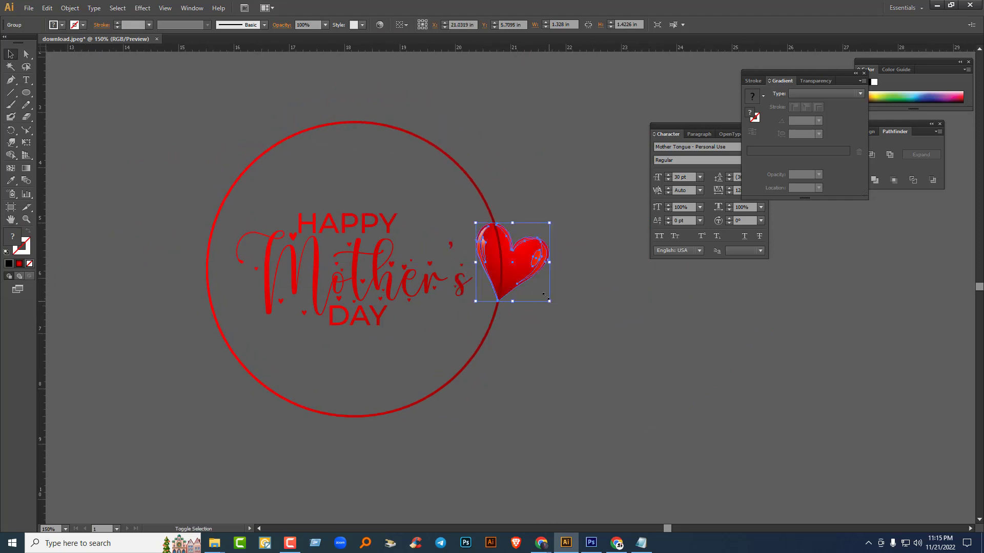
pyautogui.moveTo(545, 295)
pyautogui.mouseDown()
pyautogui.moveTo(547, 285)
pyautogui.moveTo(532, 282)
pyautogui.mouseUp()
pyautogui.rightClick(509, 248)
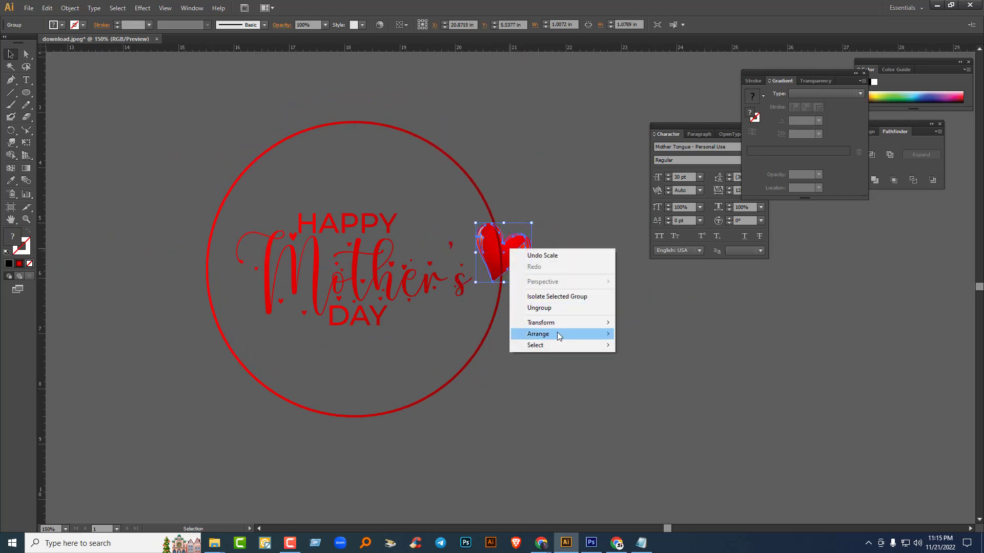
pyautogui.moveTo(558, 333)
pyautogui.click(645, 334)
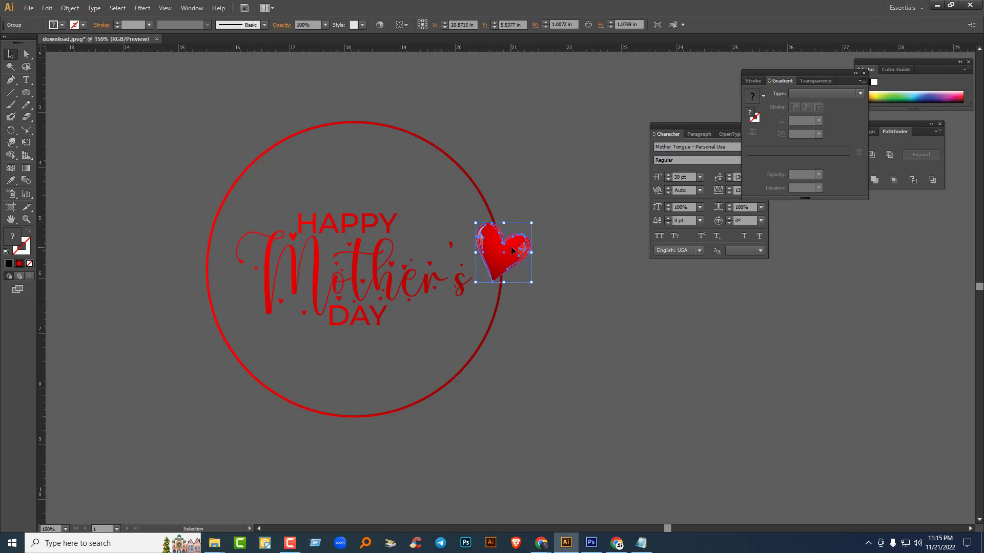
# Step: Add a smaller copy of the heart on the ring just above the large one
pyautogui.moveTo(512, 250); pyautogui.dragTo(498, 196)
pyautogui.moveTo(465, 168); pyautogui.dragTo(479, 196)
pyautogui.click(565, 253)
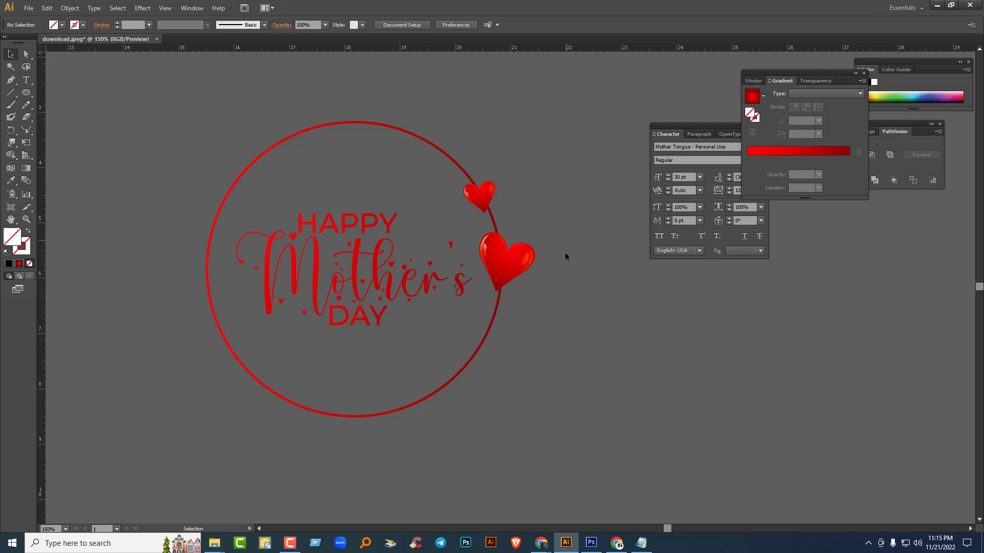
# Step: Group the two hearts and make a copy reflected across the vertical axis
pyautogui.click(524, 262)
pyautogui.keyDown('shift'); pyautogui.click(489, 193); pyautogui.keyUp('shift')
pyautogui.press('a')
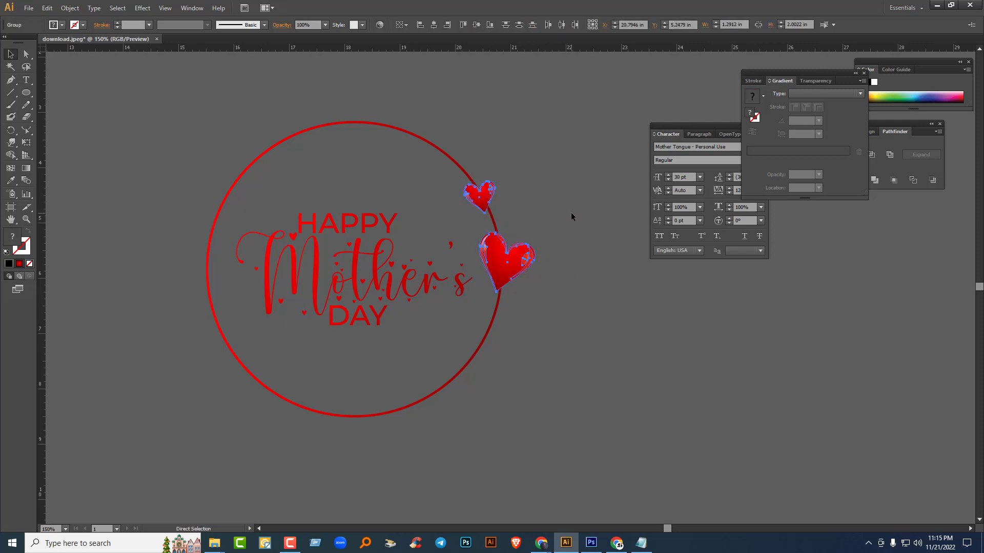
pyautogui.press('v')
pyautogui.rightClick(514, 259)
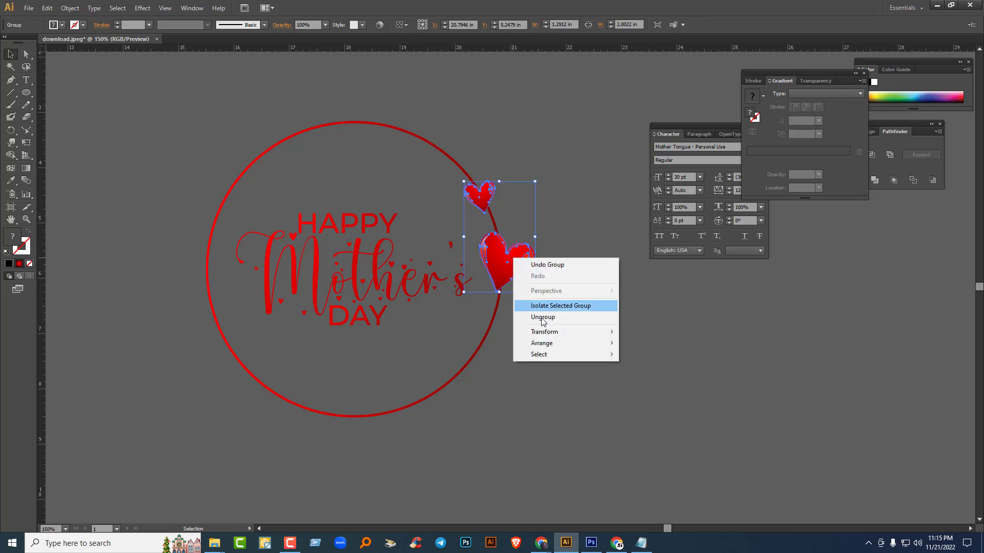
pyautogui.moveTo(552, 333)
pyautogui.click(646, 369)
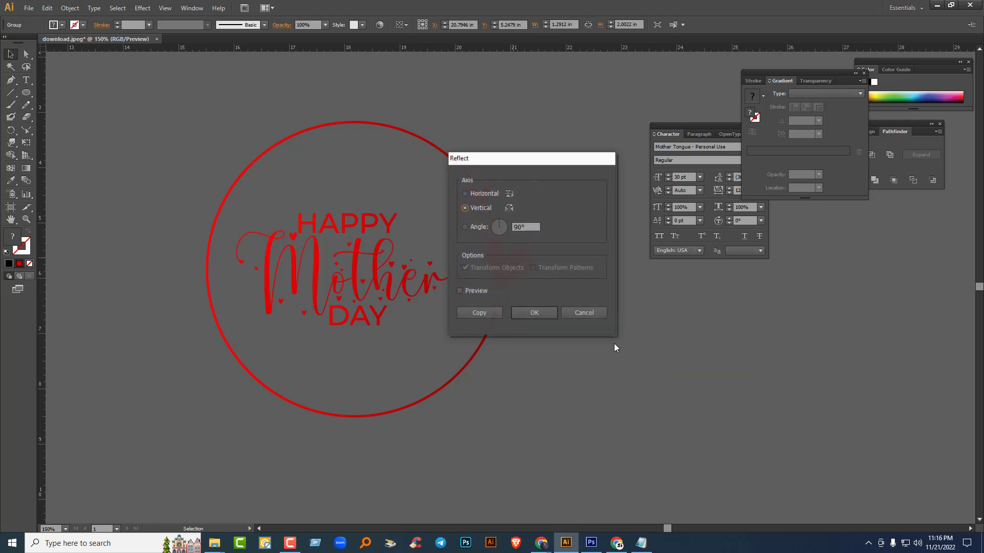
pyautogui.click(490, 315)
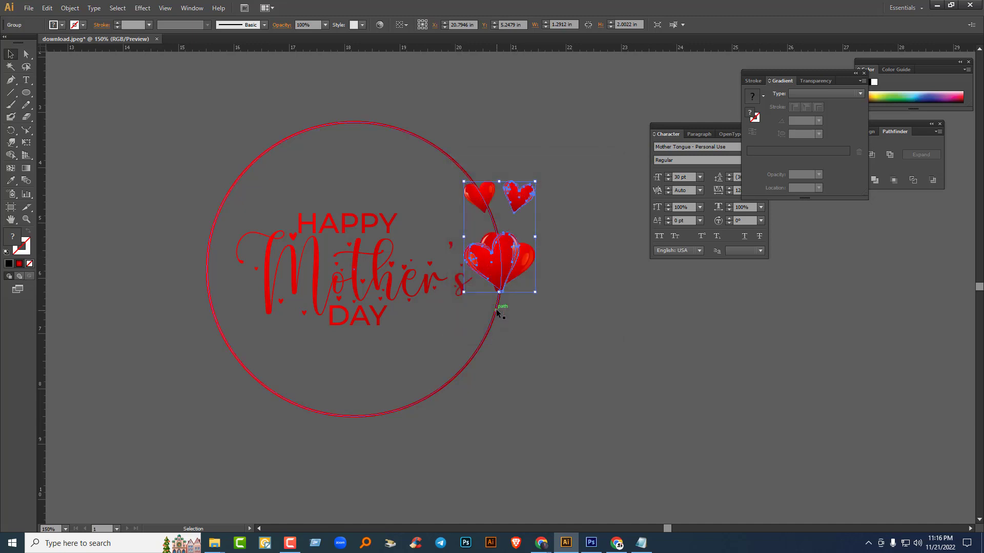
# Step: Move the mirrored hearts to the circle's left edge and rotate them slightly to follow the ring
pyautogui.moveTo(493, 261); pyautogui.dragTo(212, 306)
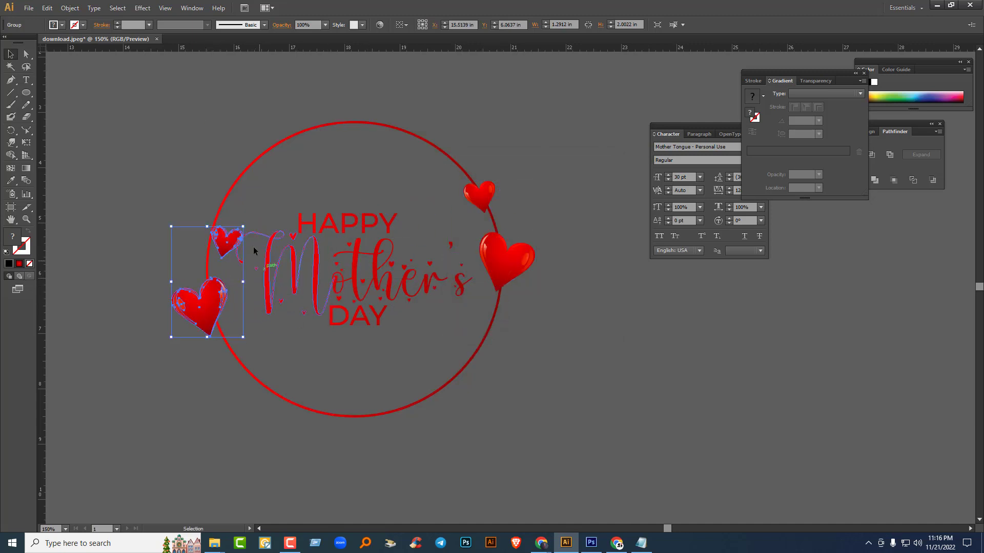
pyautogui.moveTo(246, 224); pyautogui.dragTo(213, 244)
pyautogui.click(260, 215)
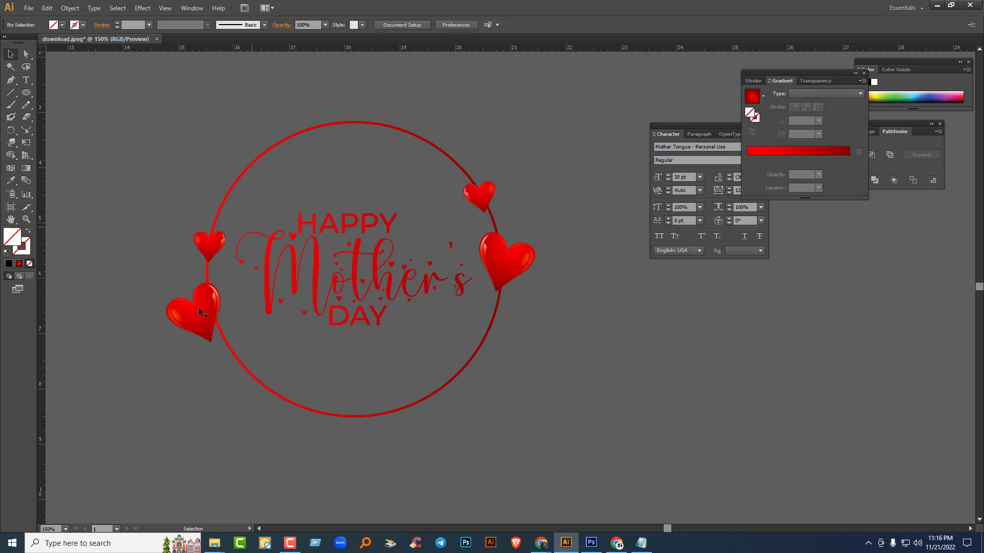
# Step: Ungroup the left pair of hearts and shift the large one right and slightly up onto the ring
pyautogui.click(203, 323)
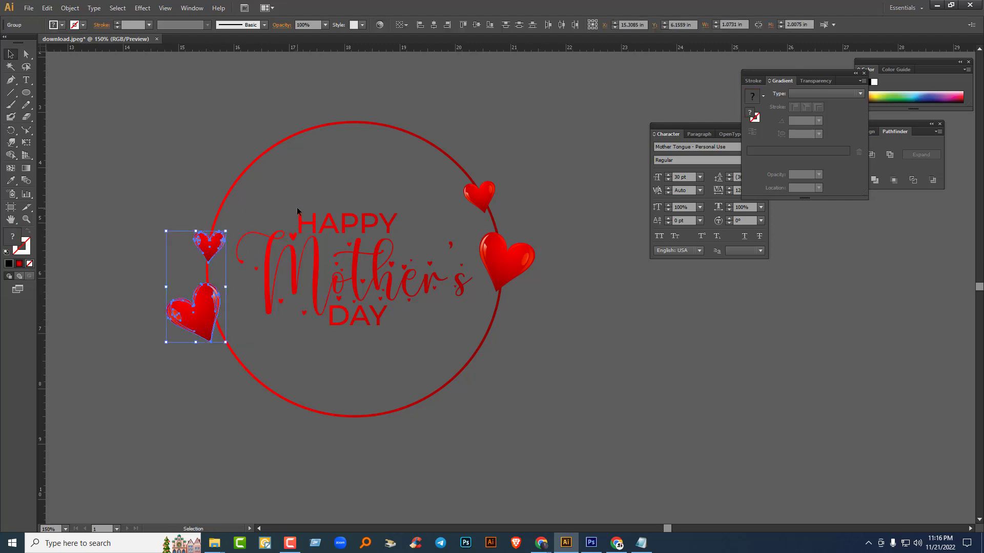
pyautogui.hotkey('ctrl', 'shift', 'g')
pyautogui.click(203, 318)
pyautogui.moveTo(203, 319); pyautogui.dragTo(220, 312)
pyautogui.click(158, 253)
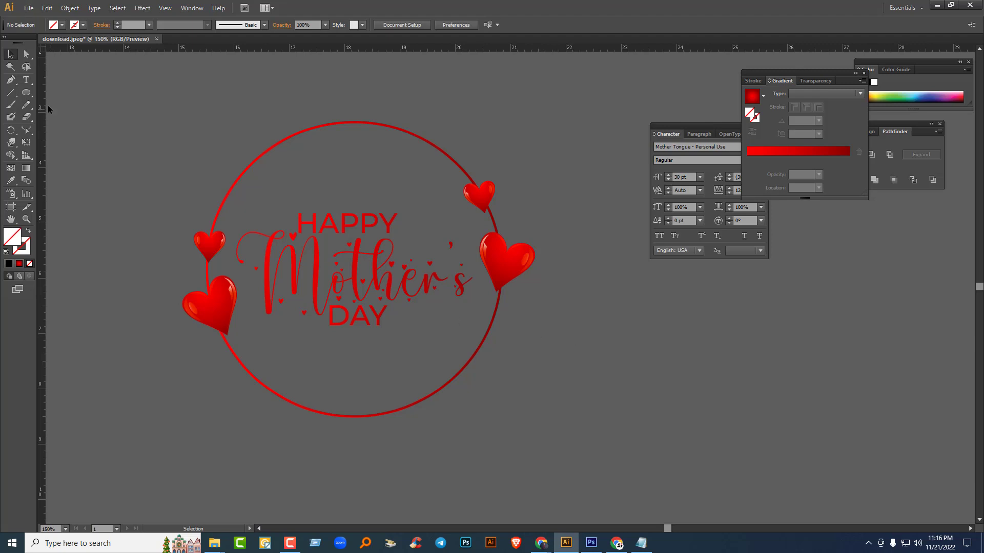
# Step: Draw a dot about 0.07 in wide beside the small right heart and fill it with the hearts' red radial gradient
pyautogui.press('l')
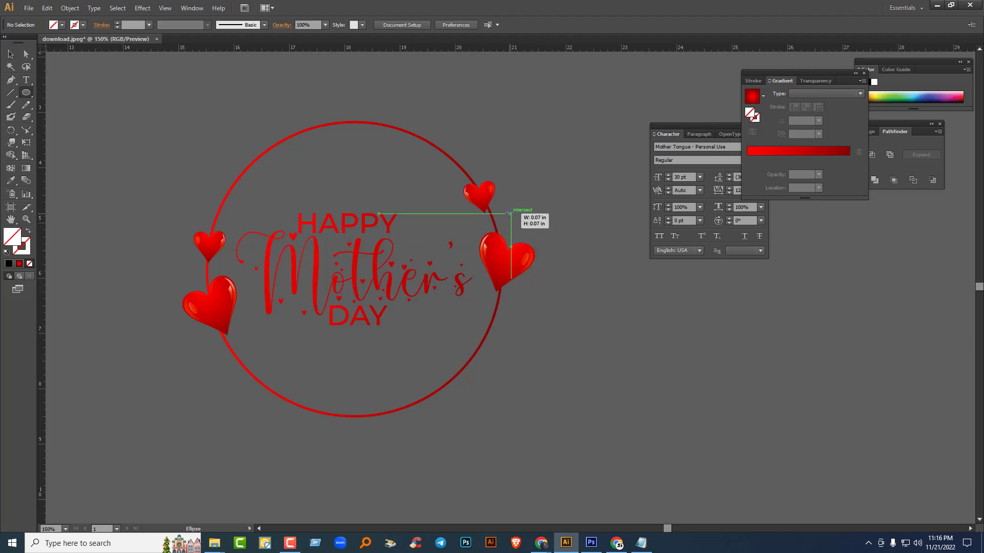
pyautogui.moveTo(507, 215); pyautogui.dragTo(511, 211)
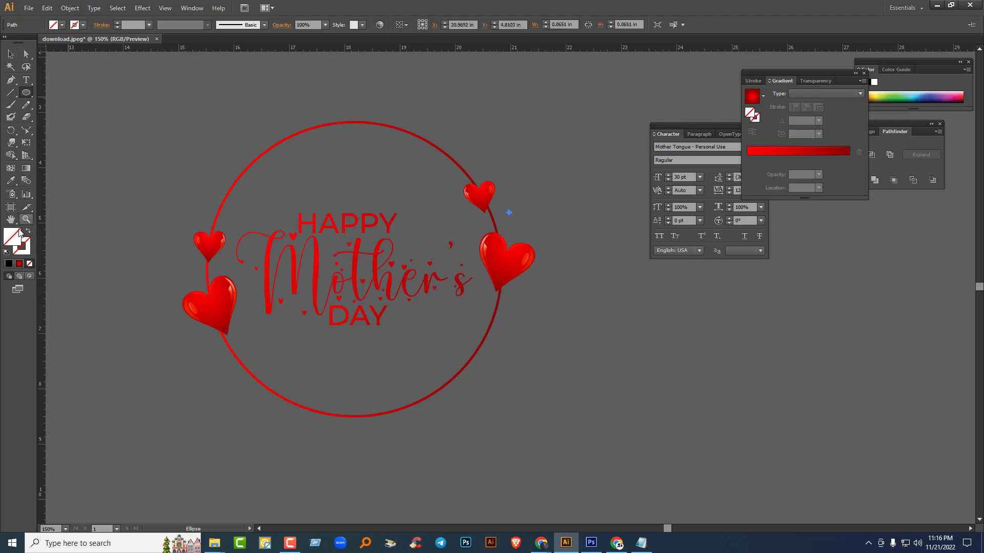
pyautogui.click(10, 180)
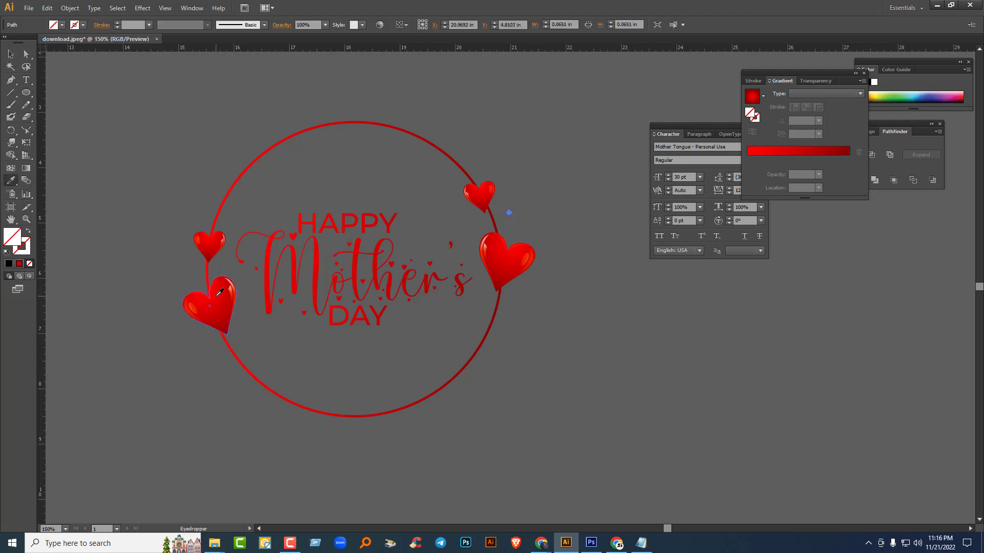
pyautogui.click(215, 296)
pyautogui.click(11, 55)
pyautogui.click(564, 233)
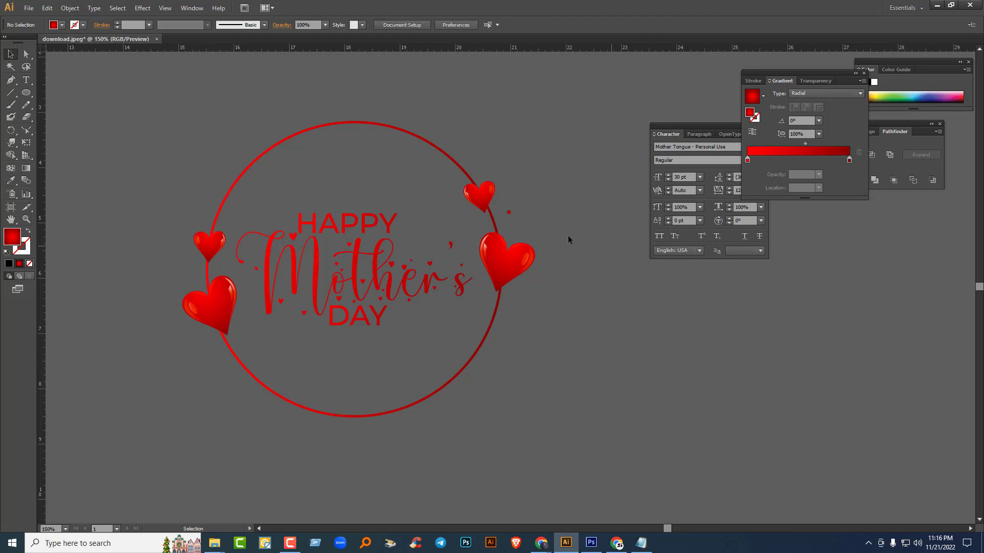
# Step: Try to spray the small red dot beside the right hearts with the Symbol Sprayer tool
pyautogui.moveTo(534, 227); pyautogui.dragTo(534, 228)
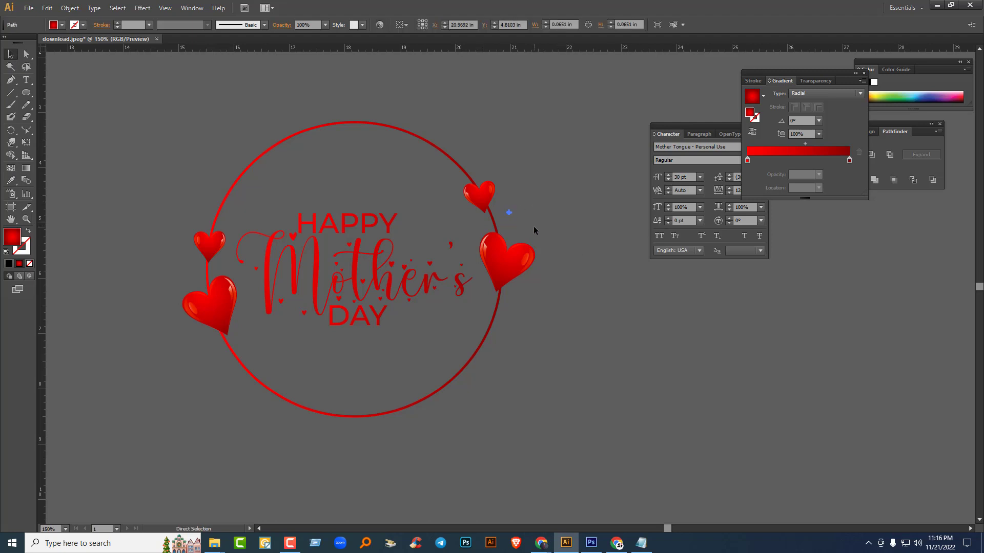
pyautogui.click(534, 228)
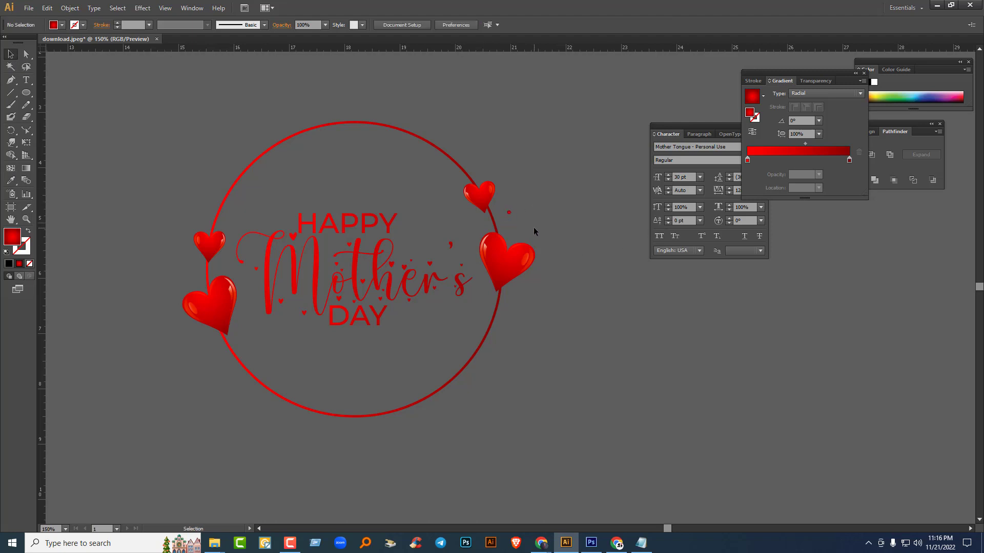
pyautogui.click(510, 213)
pyautogui.click(192, 7)
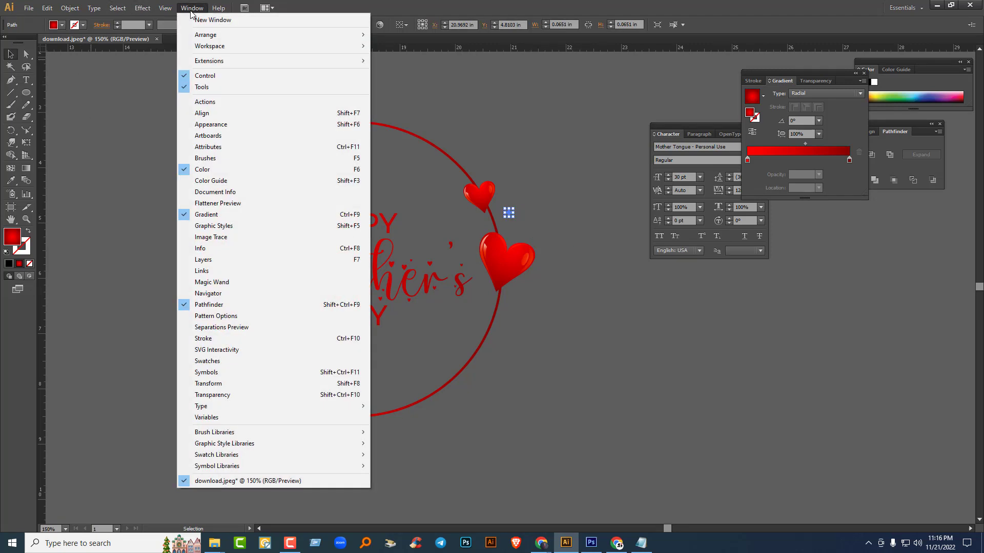
pyautogui.moveTo(198, 39)
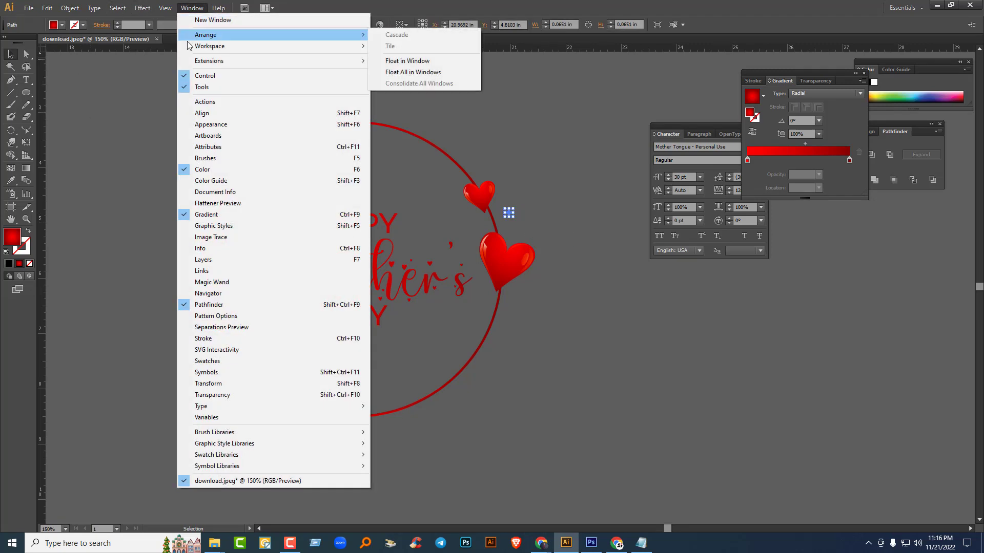
pyautogui.click(12, 195)
pyautogui.click(12, 195)
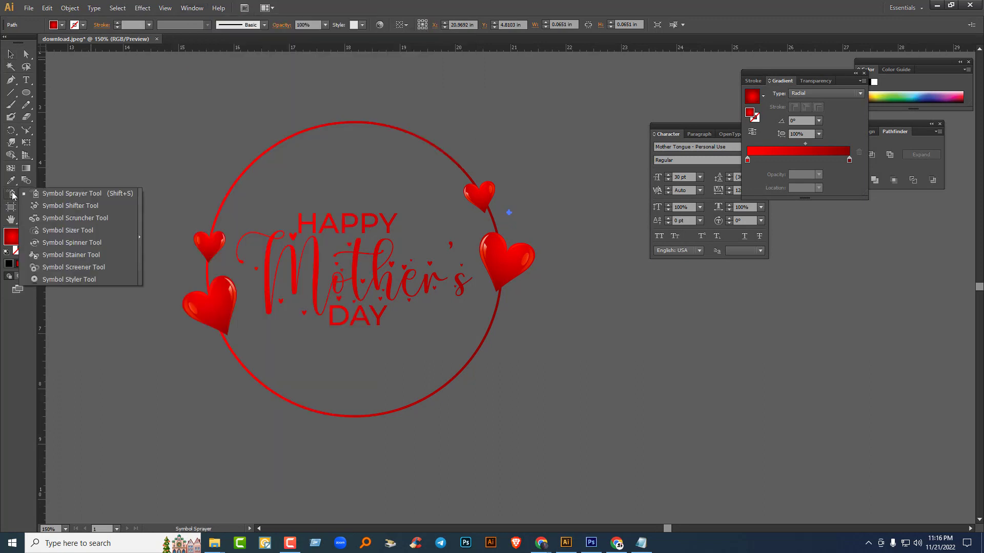
pyautogui.click(59, 194)
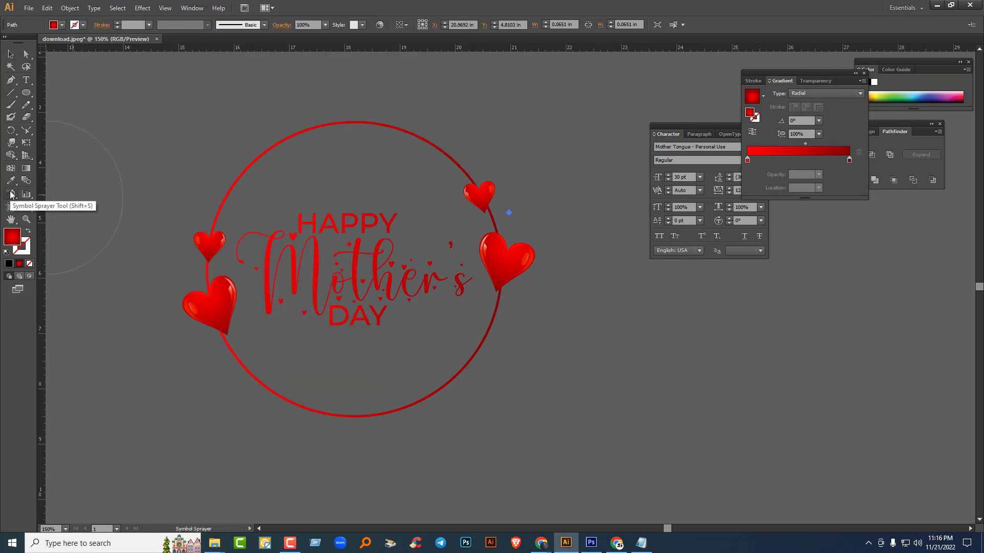
pyautogui.click(516, 215)
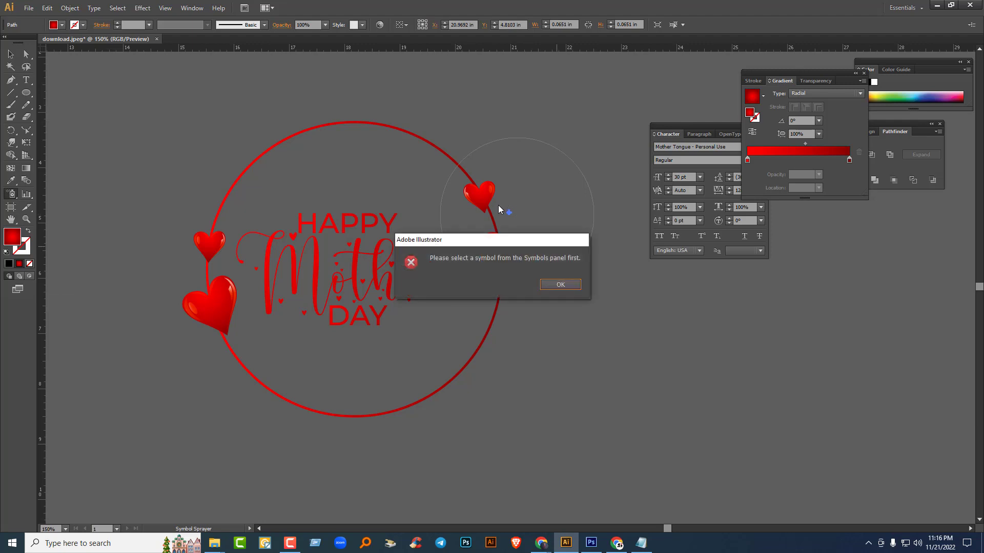
pyautogui.click(554, 287)
pyautogui.click(514, 200)
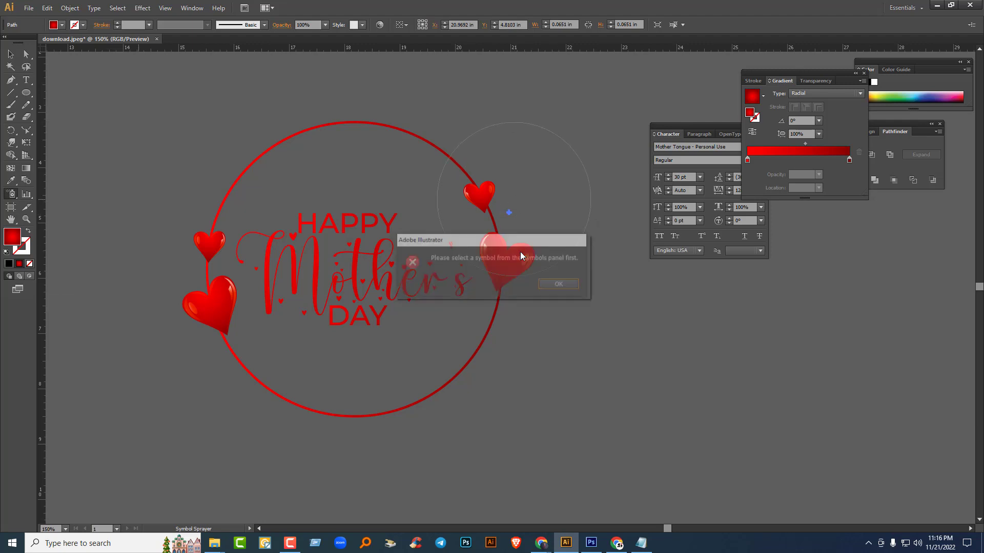
pyautogui.click(558, 285)
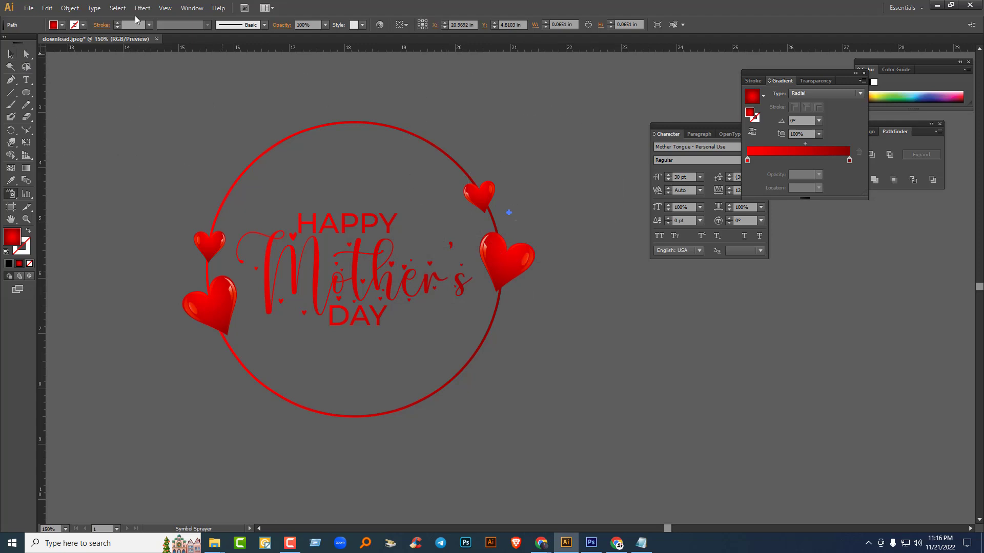
# Step: Save the small red gradient dot as a new symbol with the default symbol options
pyautogui.click(192, 8)
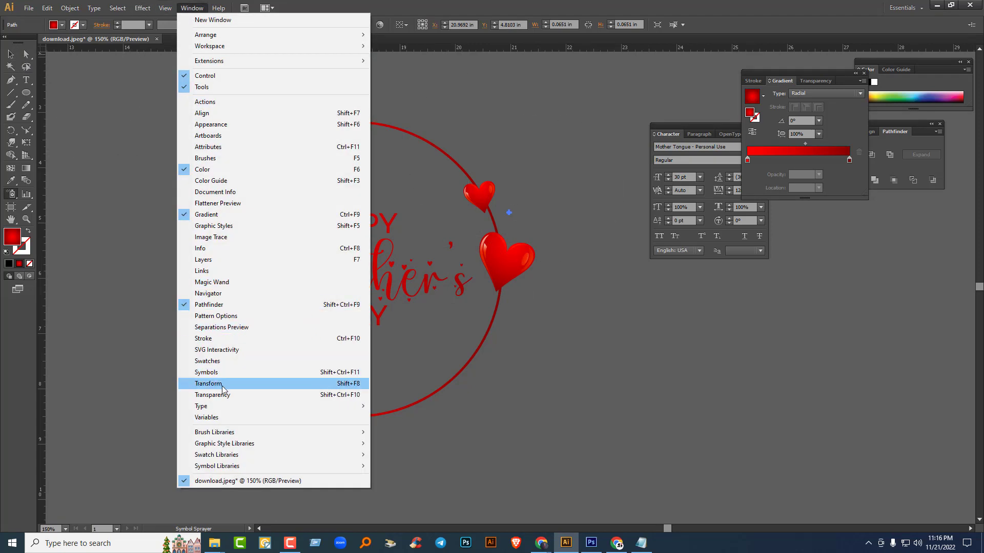
pyautogui.click(206, 372)
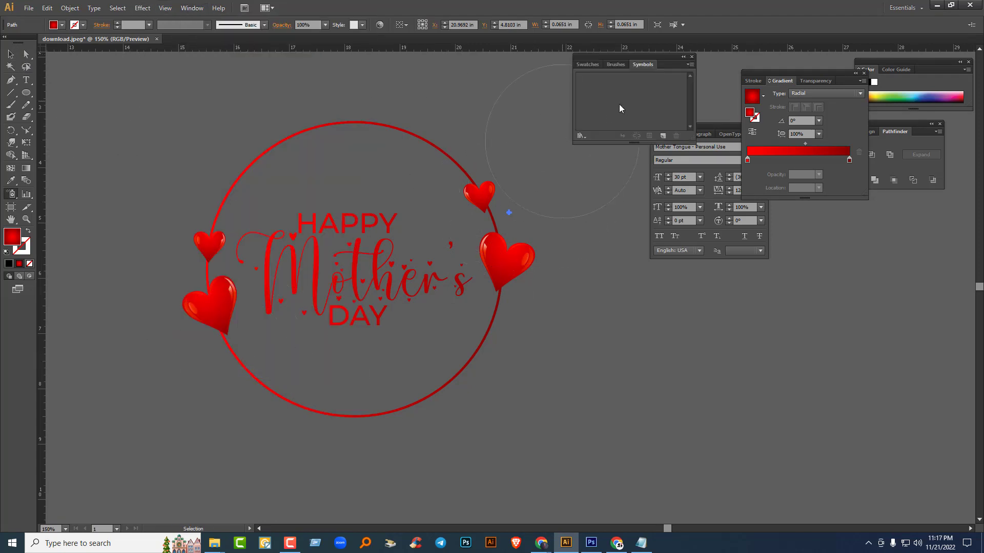
pyautogui.click(10, 54)
pyautogui.moveTo(508, 211); pyautogui.dragTo(630, 99)
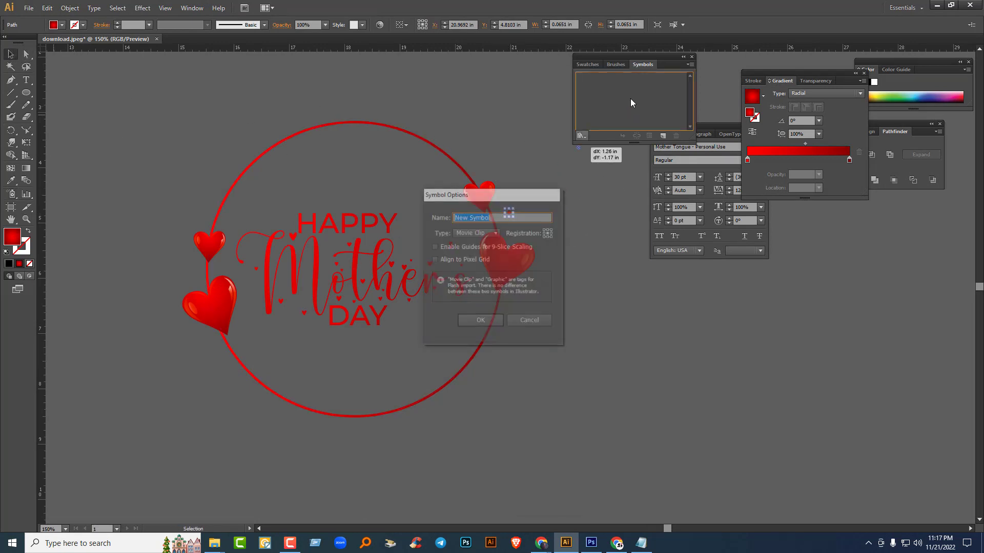
pyautogui.click(480, 321)
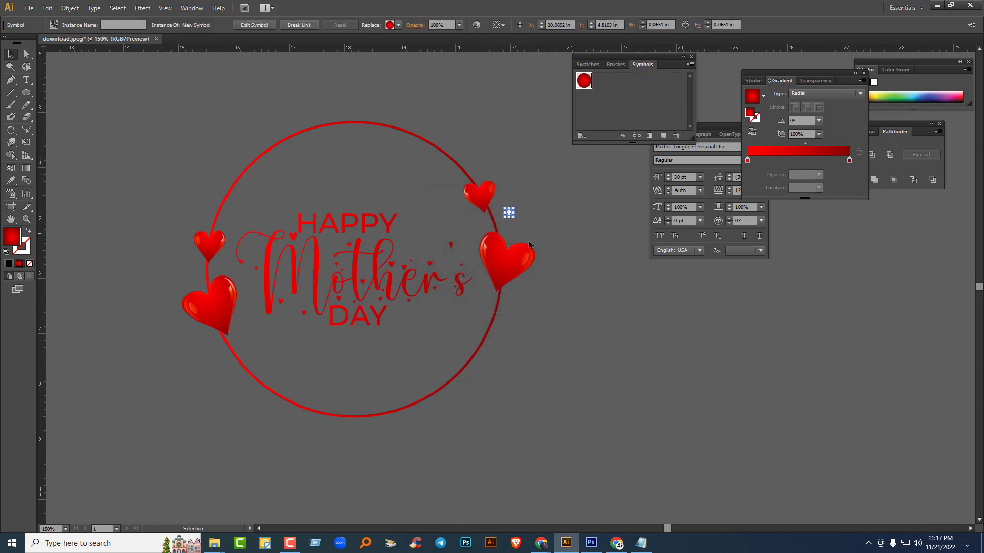
# Step: Delete the original dot and spray a cluster of dot symbols about 1.17 by 1.09 in beside the small right heart
pyautogui.click(516, 224)
pyautogui.moveTo(499, 202); pyautogui.dragTo(540, 220)
pyautogui.press('Delete')
pyautogui.moveTo(587, 84); pyautogui.dragTo(520, 199)
pyautogui.click(10, 193)
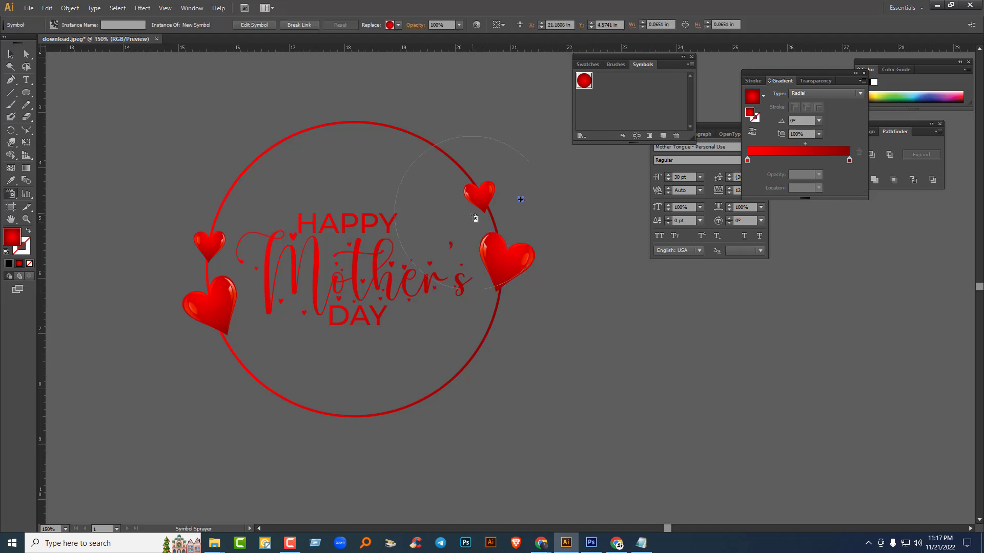
pyautogui.click(510, 187)
pyautogui.moveTo(509, 189)
pyautogui.mouseDown()
pyautogui.moveTo(505, 211)
pyautogui.moveTo(511, 197)
pyautogui.moveTo(543, 224)
pyautogui.moveTo(530, 196)
pyautogui.moveTo(530, 226)
pyautogui.mouseUp()
pyautogui.click(11, 54)
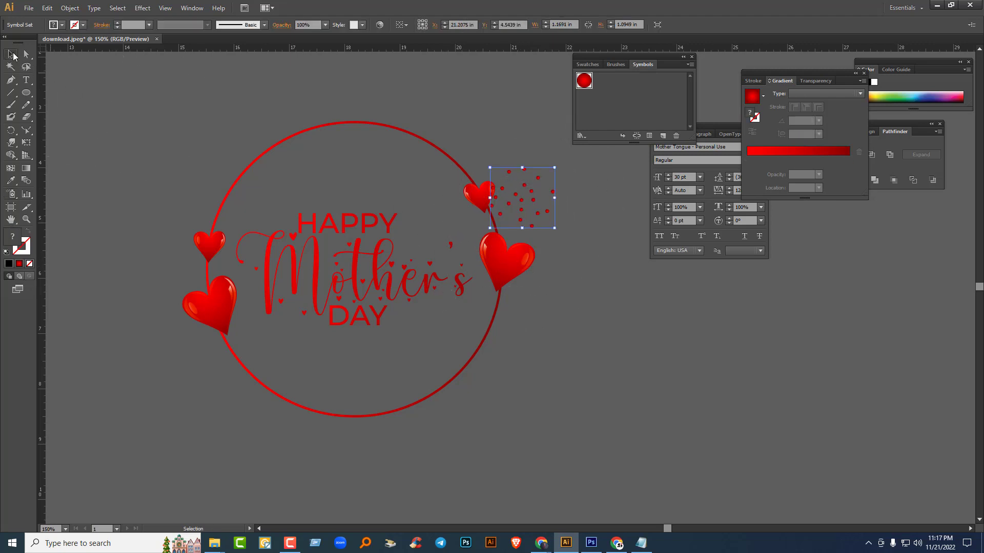
# Step: Send the dot cluster to the back and move it behind the large right heart's outer side
pyautogui.click(644, 341)
pyautogui.moveTo(528, 204); pyautogui.dragTo(518, 245)
pyautogui.rightClick(526, 222)
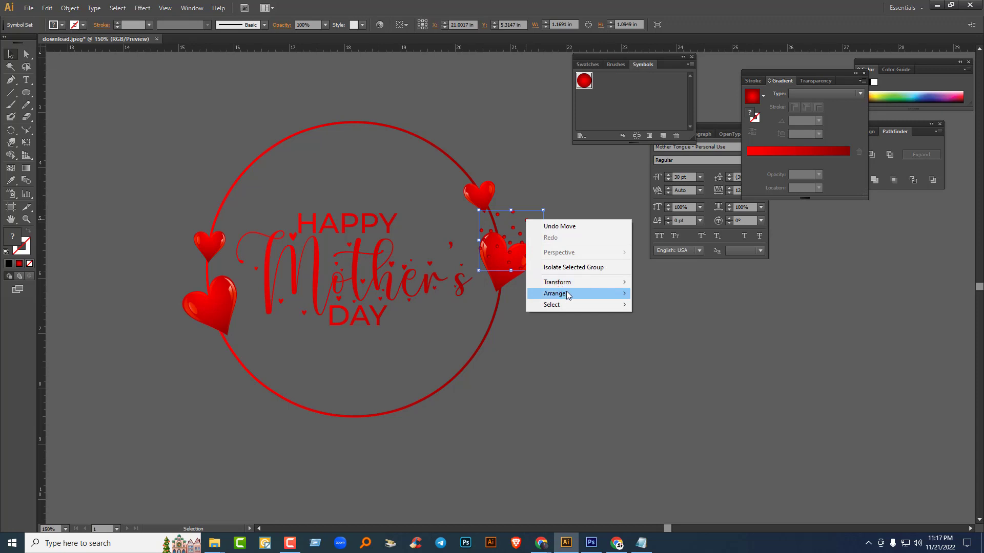
pyautogui.moveTo(568, 295)
pyautogui.click(658, 327)
pyautogui.click(564, 241)
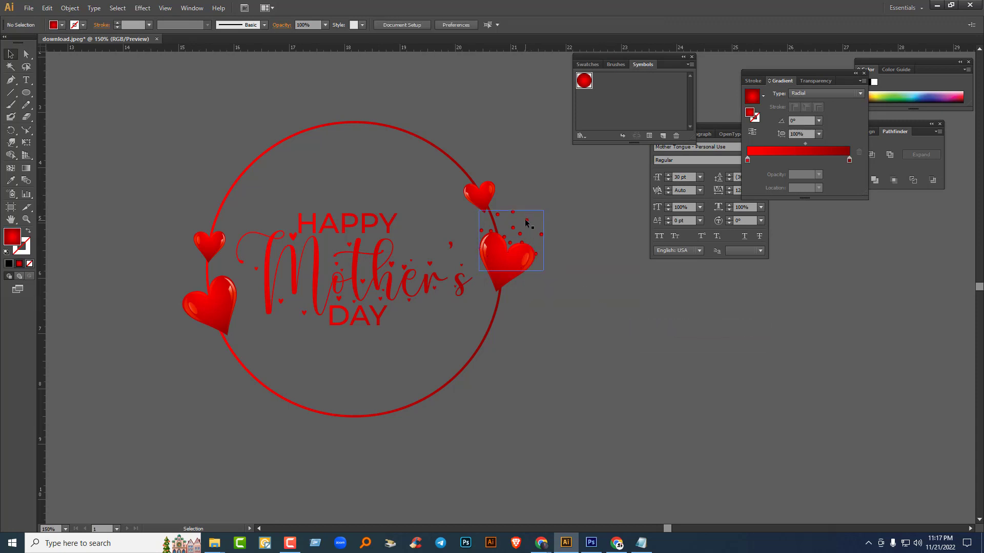
pyautogui.moveTo(525, 223); pyautogui.dragTo(535, 248)
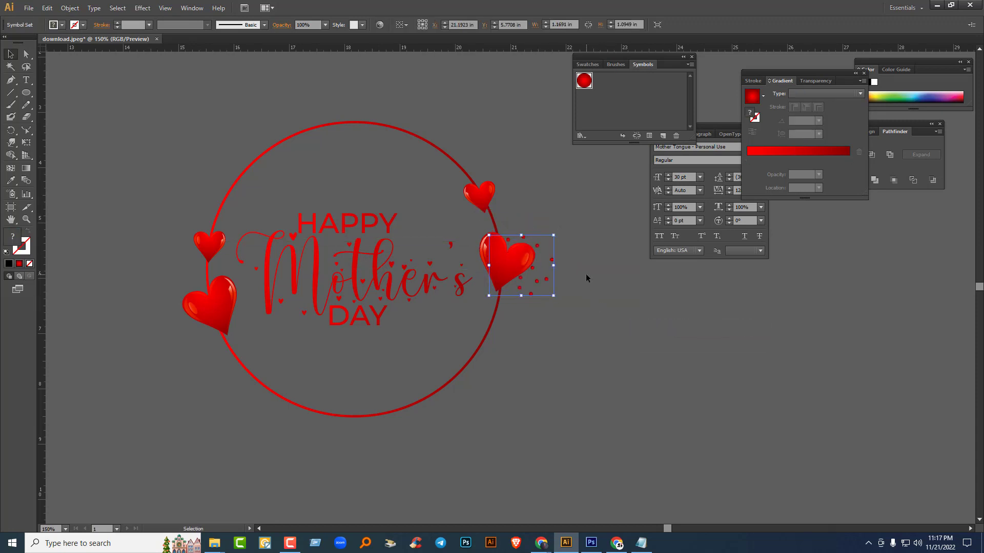
# Step: Place a copy of the dot cluster behind the outer side of the large left heart
pyautogui.moveTo(501, 295); pyautogui.dragTo(202, 335)
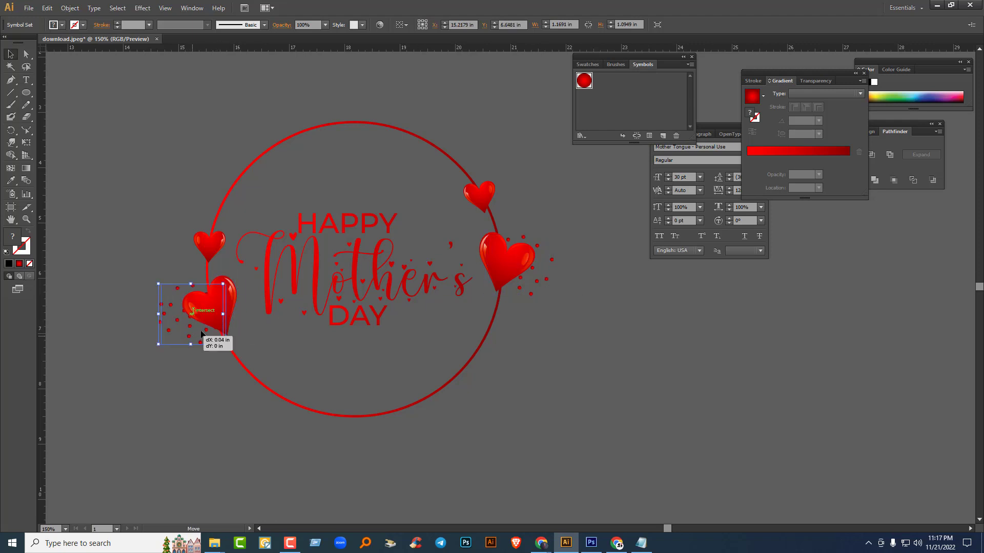
pyautogui.click(239, 420)
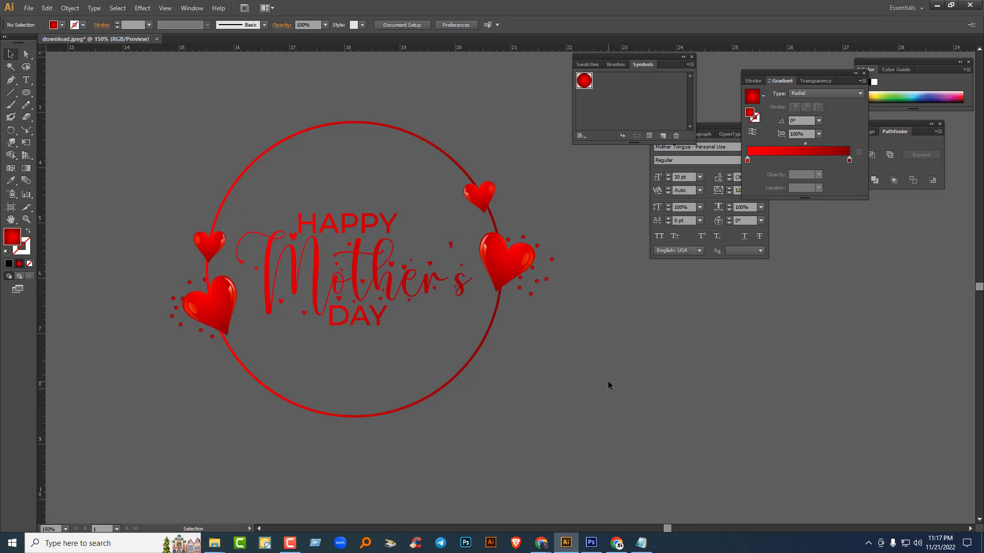
pyautogui.click(482, 196)
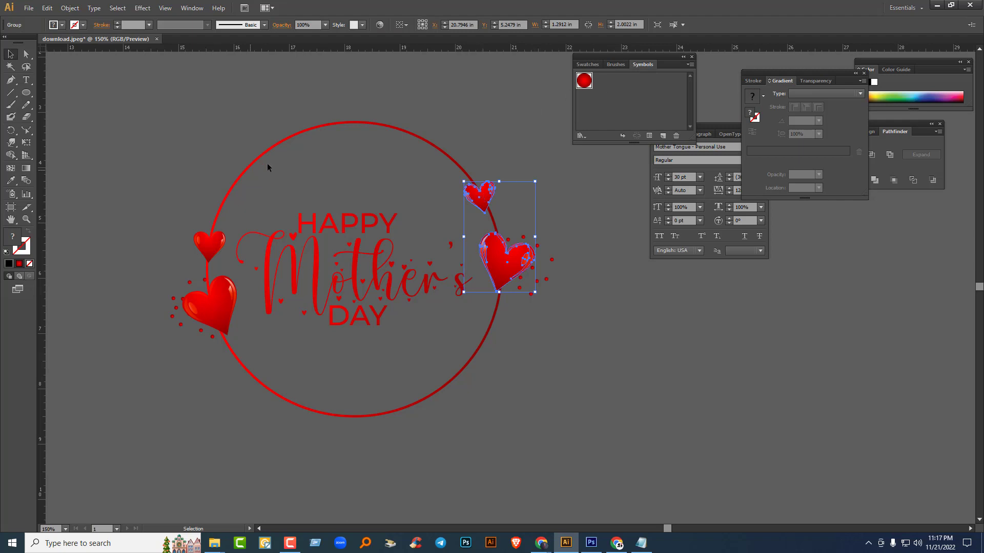
pyautogui.click(583, 367)
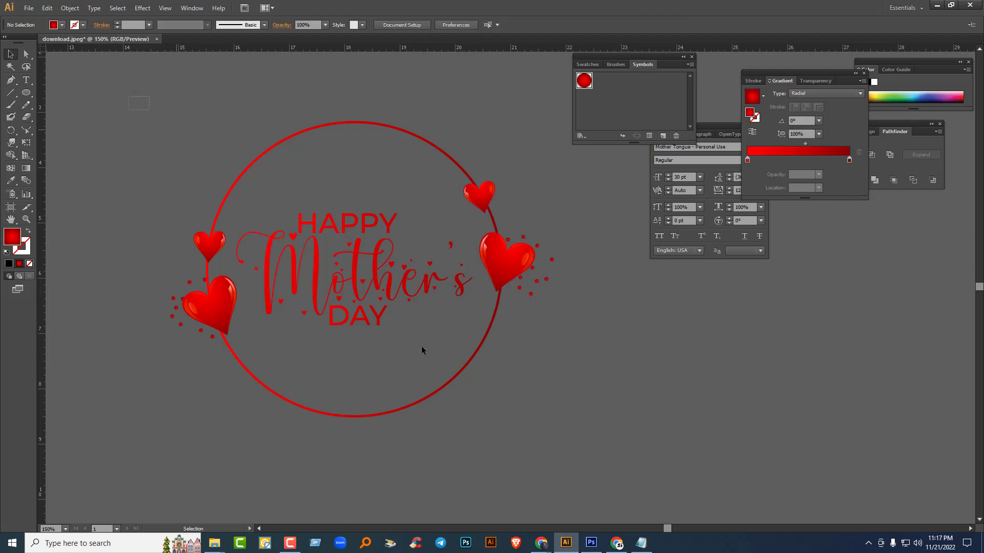
# Step: Group the entire lettering, ring, hearts and dots design and move it onto the white artboard
pyautogui.hotkey('ctrl', 'a')
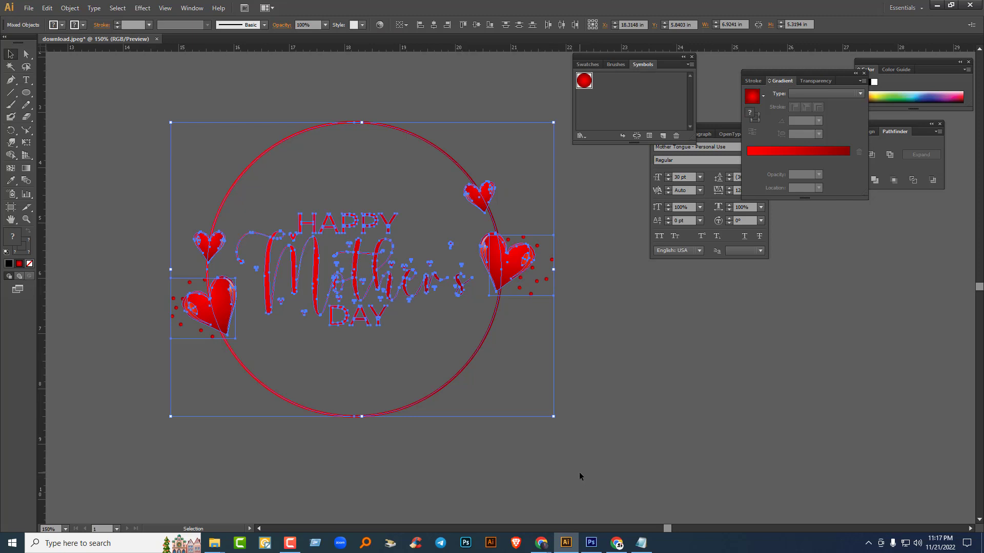
pyautogui.hotkey('ctrl', 'g')
pyautogui.scroll(-2, 521, 414)
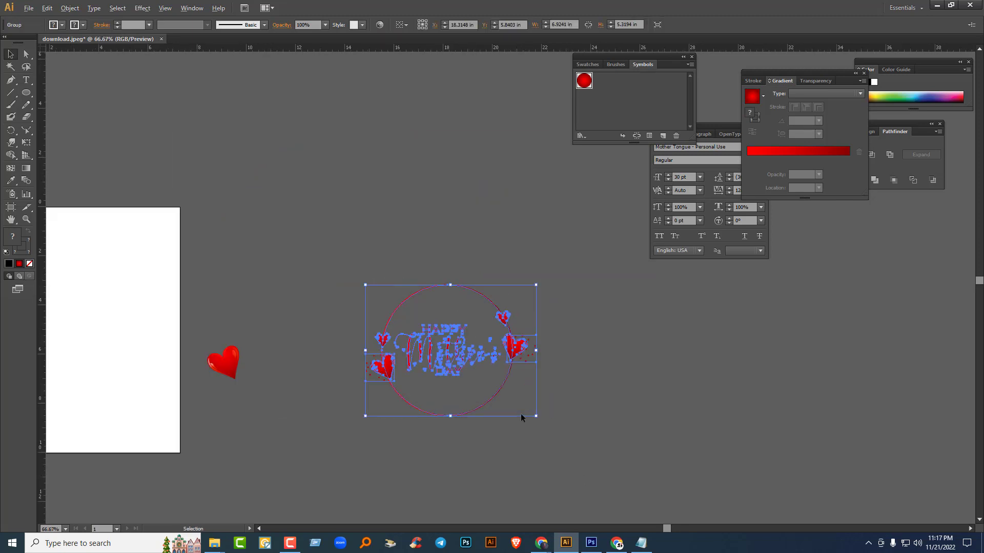
pyautogui.moveTo(338, 398); pyautogui.dragTo(536, 352)
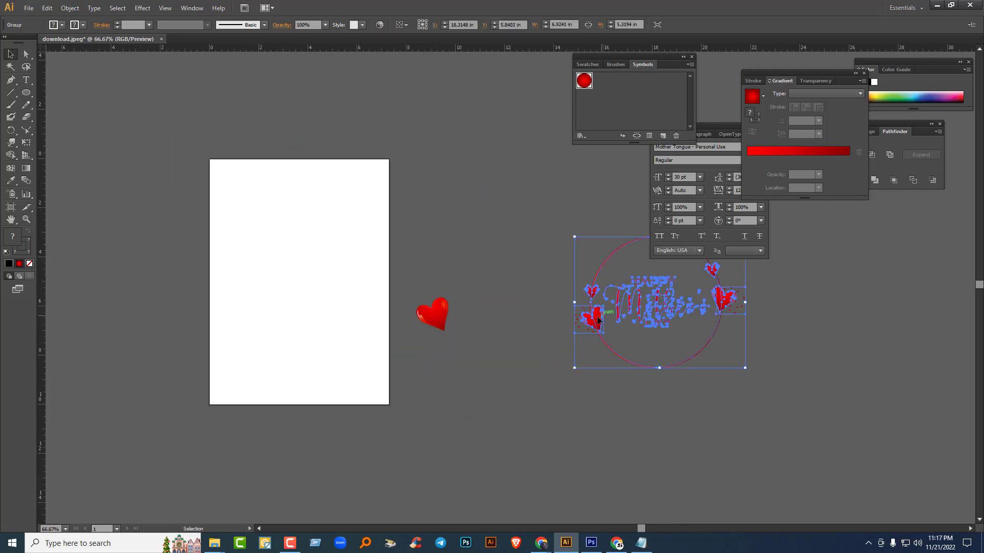
pyautogui.moveTo(598, 320); pyautogui.dragTo(247, 294)
pyautogui.click(396, 241)
pyautogui.click(244, 293)
pyautogui.click(515, 265)
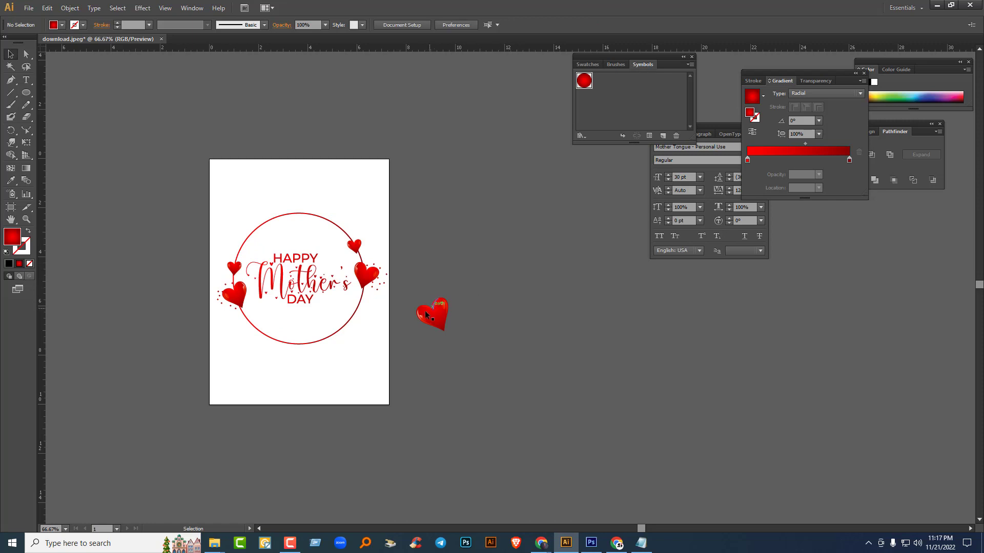
# Step: Delete the spare heart lying outside the artboard
pyautogui.scroll(1, 427, 314)
pyautogui.hscroll(-5, 461, 317)
pyautogui.click(658, 306)
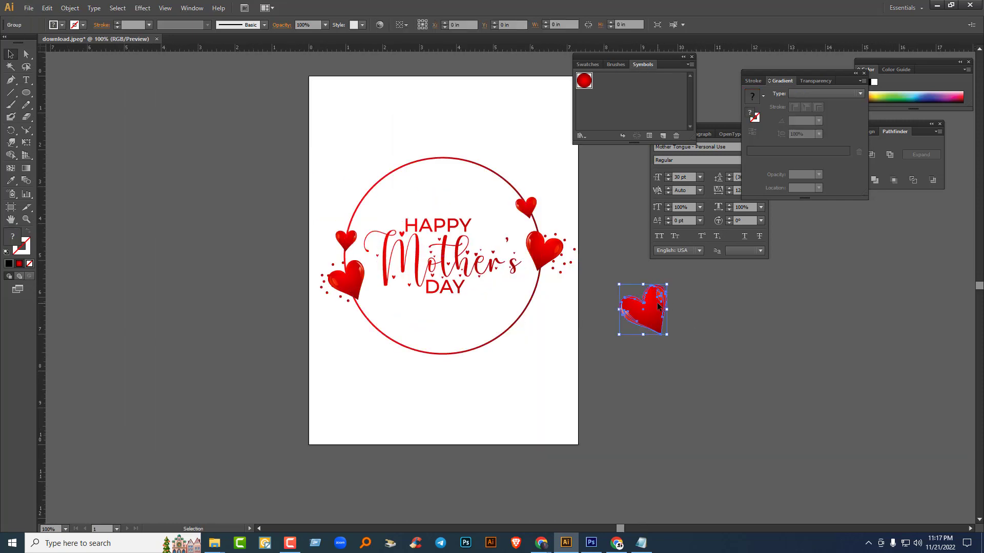
pyautogui.press('Delete')
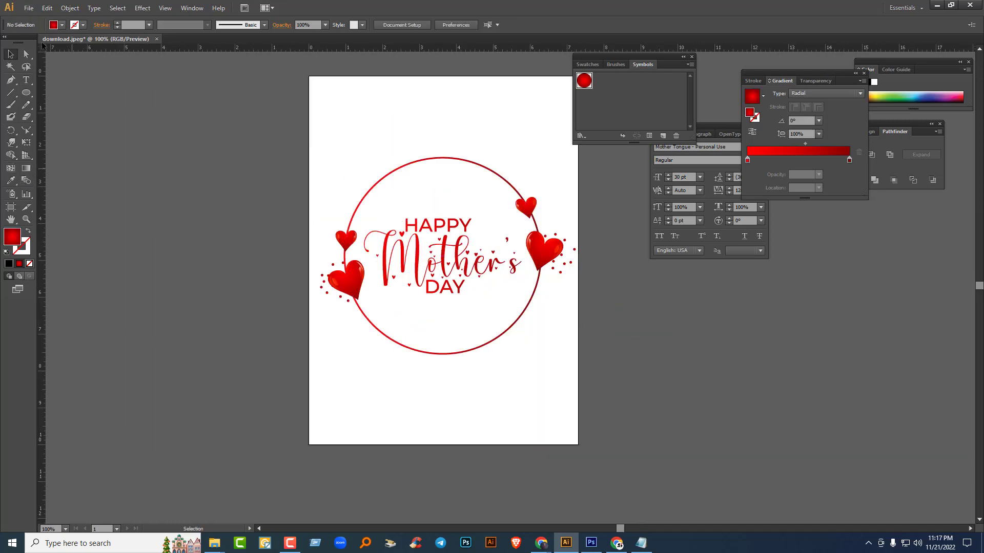
# Step: Export the artboard for web as a transparent PNG-24 named "mmmm," on the Desktop
pyautogui.click(29, 8)
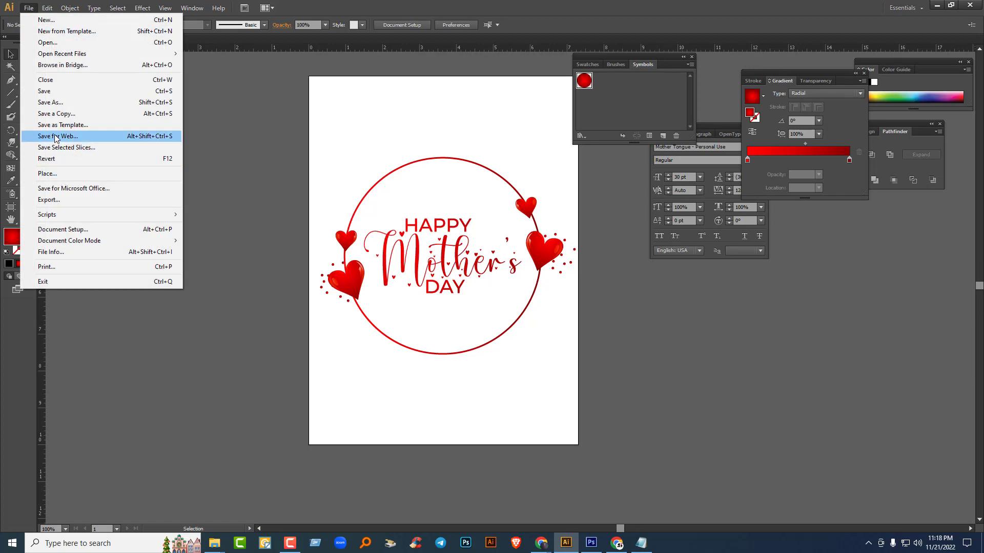
pyautogui.click(56, 136)
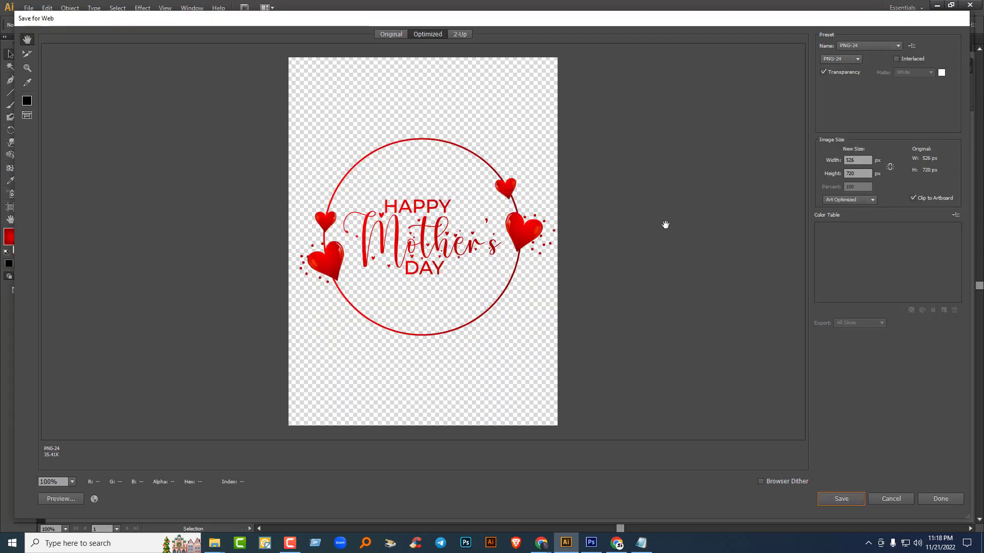
pyautogui.click(841, 500)
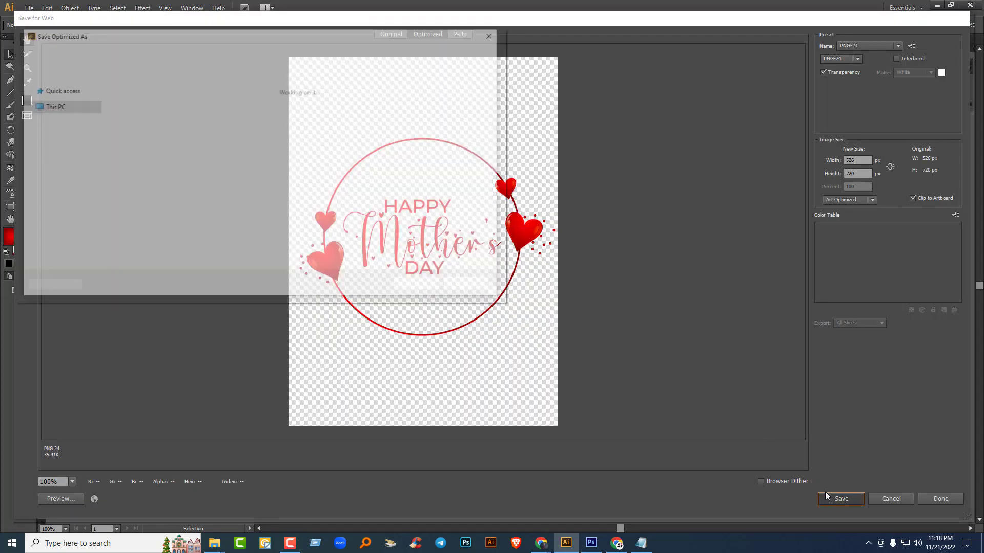
pyautogui.click(141, 250)
pyautogui.doubleClick(141, 250)
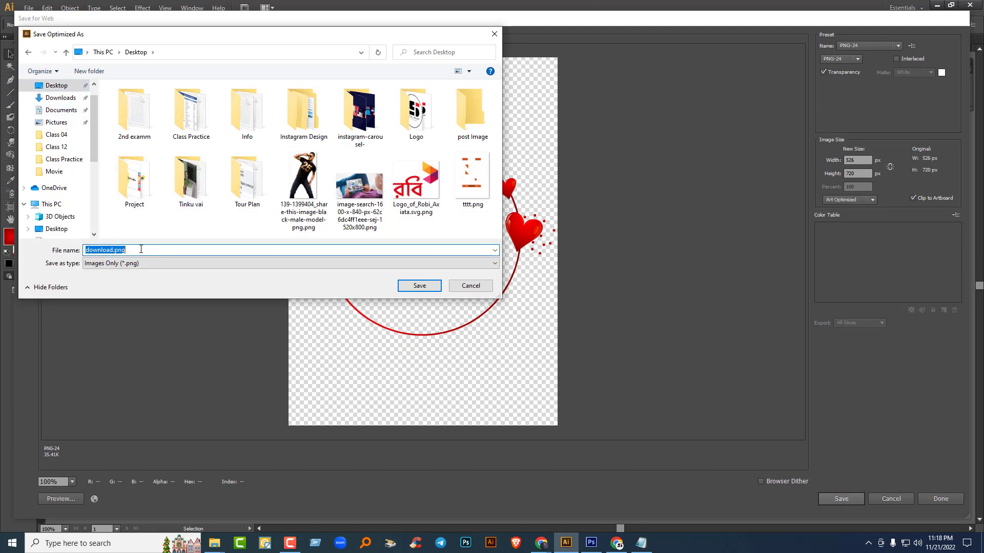
pyautogui.write('mmmm,')
pyautogui.press('Return')
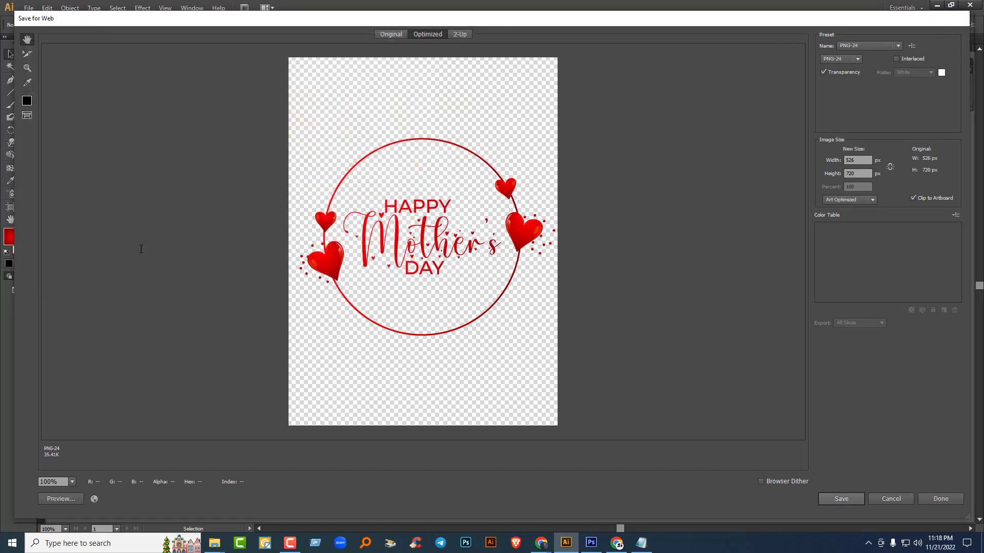
# Step: Switch to Photoshop and open the contents of the Place Design smart object in the black coffee mug mockup
pyautogui.click(937, 5)
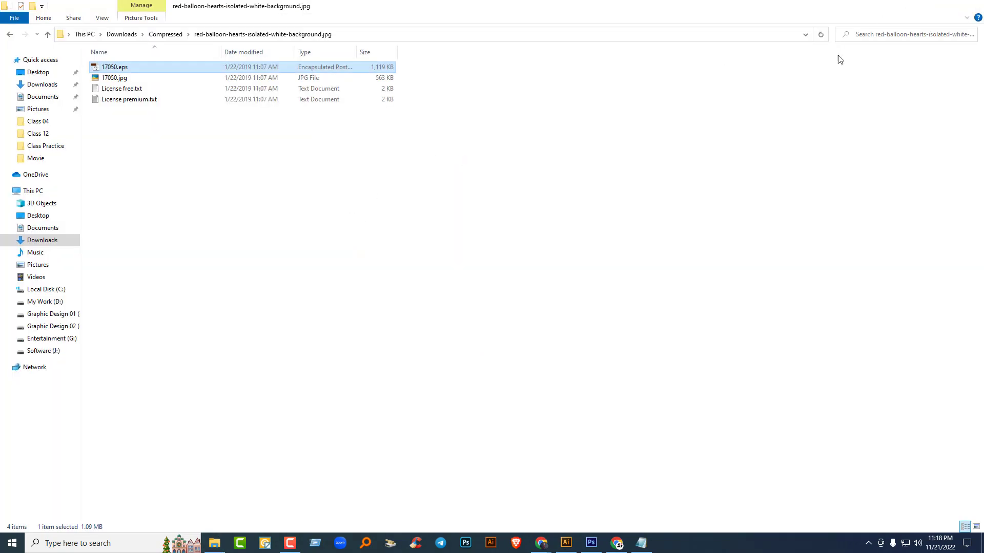
pyautogui.press('super+d')
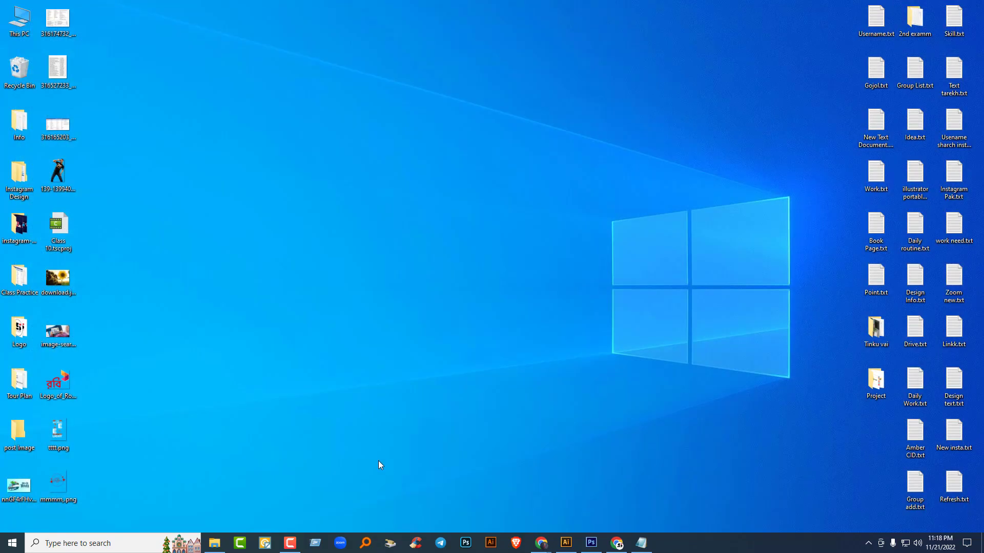
pyautogui.click(585, 545)
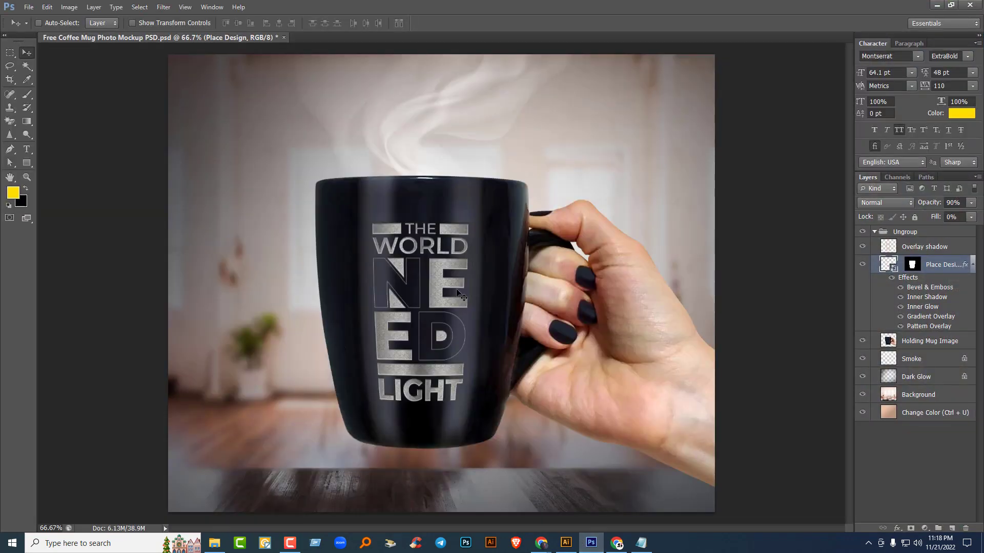
pyautogui.doubleClick(893, 272)
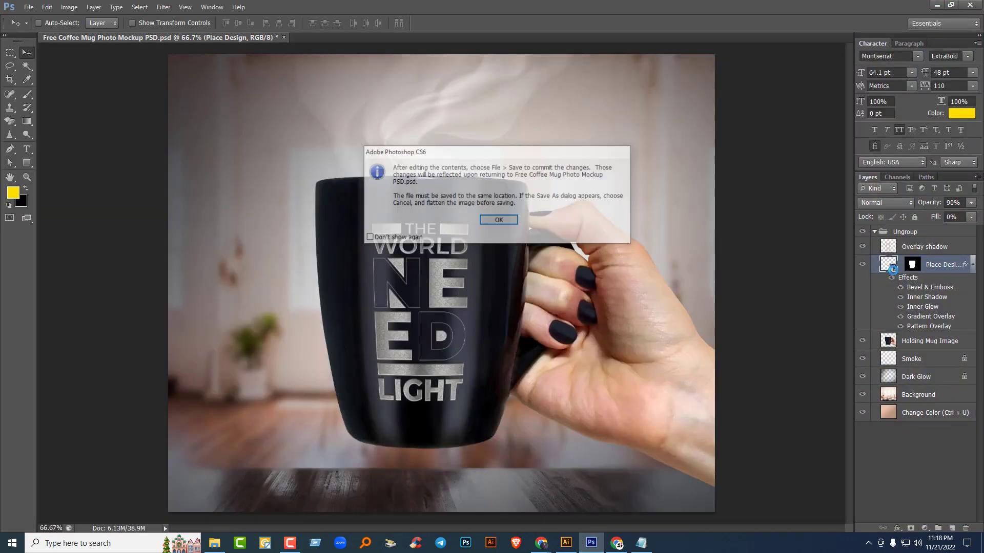
pyautogui.press('Return')
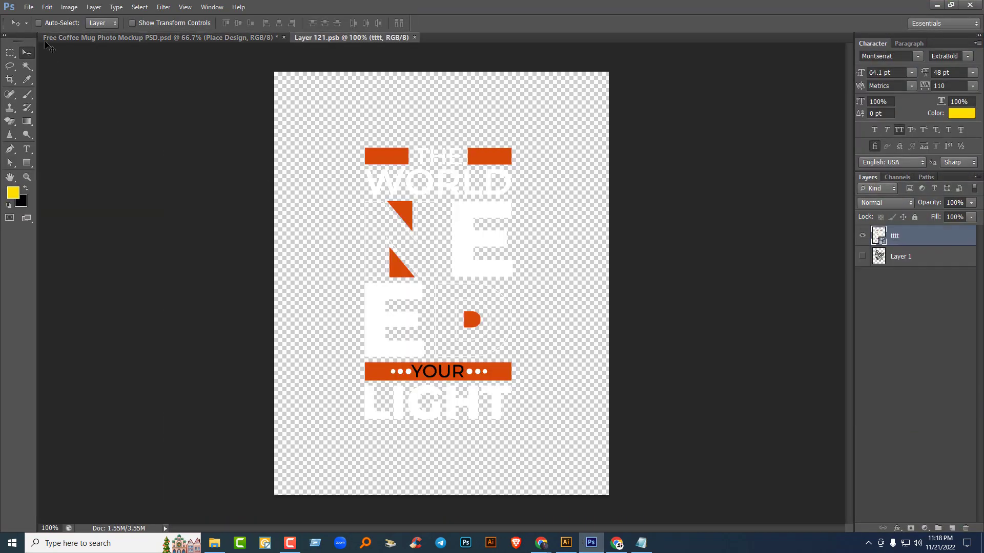
# Step: Place the file "mmmm,.png" from the Desktop into the smart object at its original size
pyautogui.click(30, 7)
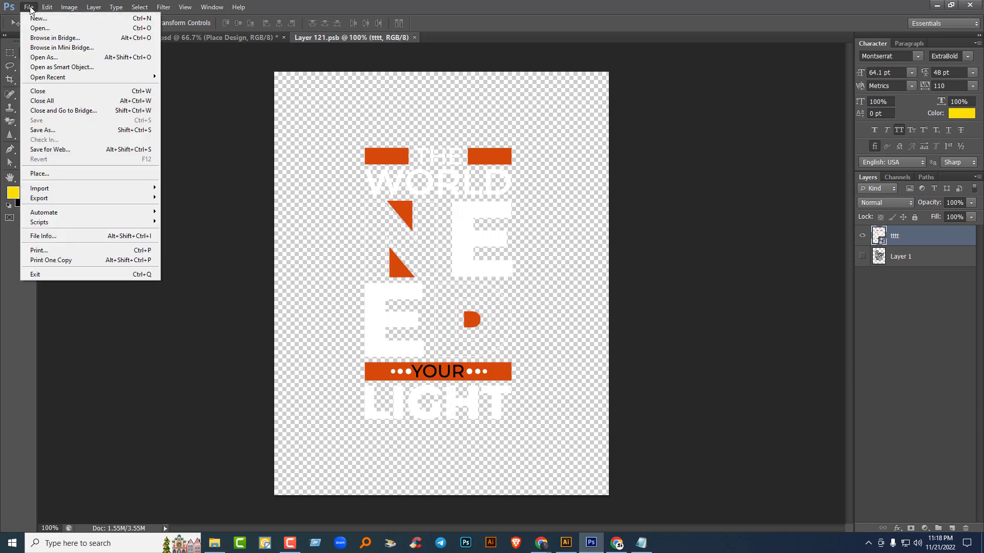
pyautogui.click(47, 175)
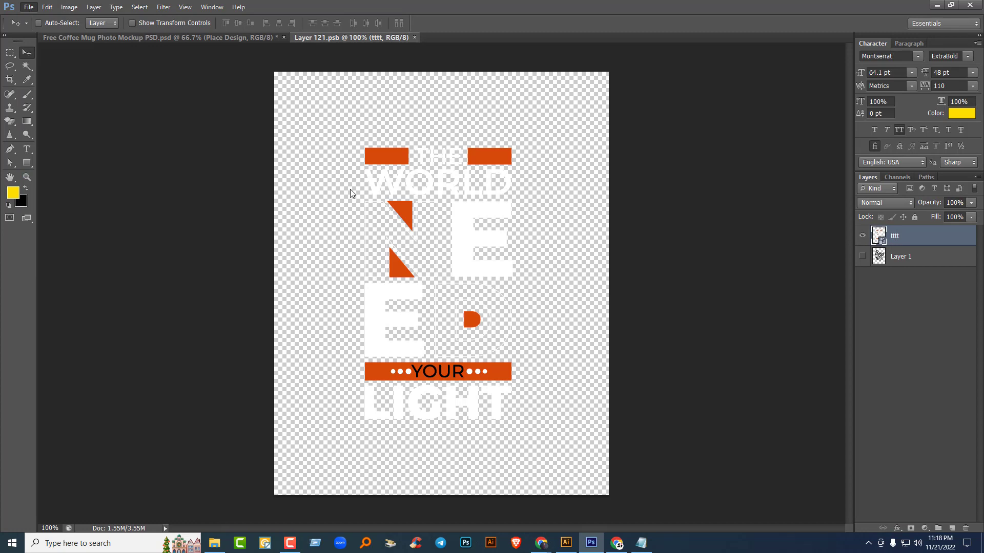
pyautogui.click(389, 193)
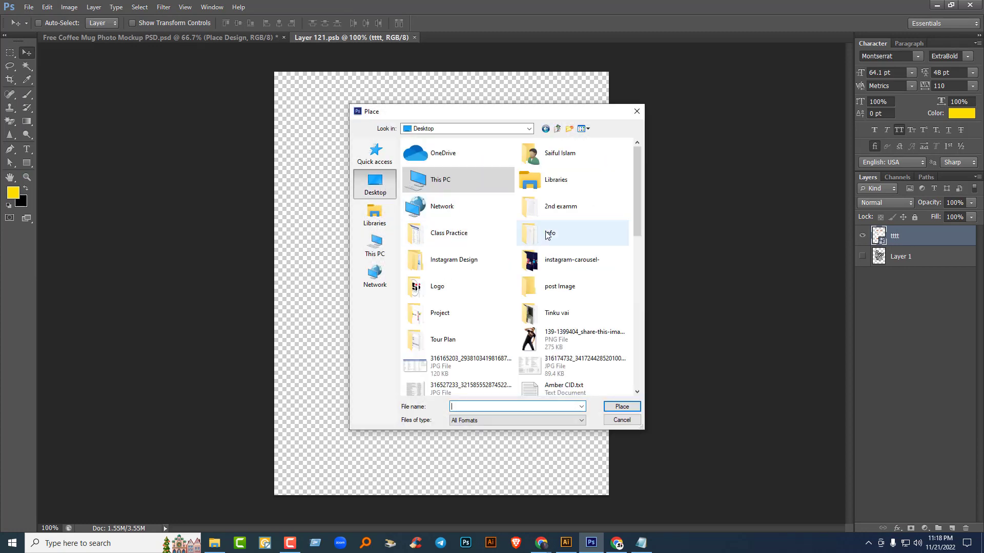
pyautogui.scroll(-3, 512, 231)
pyautogui.scroll(-6, 546, 234)
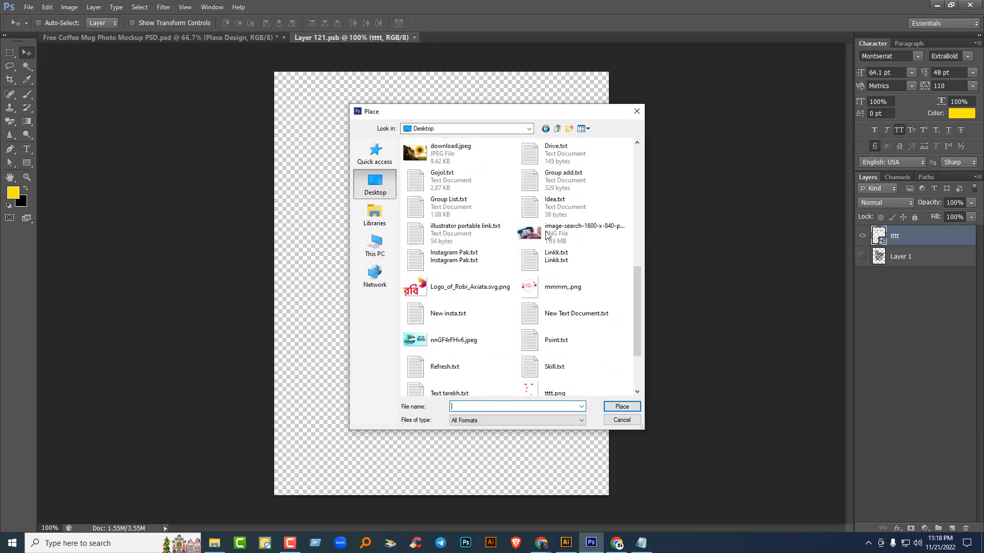
pyautogui.click(544, 287)
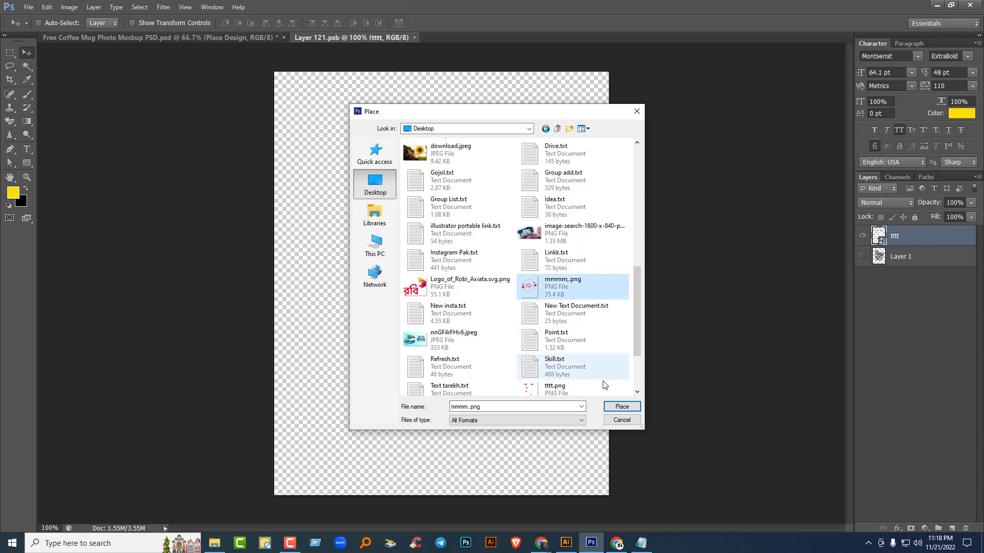
pyautogui.click(621, 407)
pyautogui.press('Return')
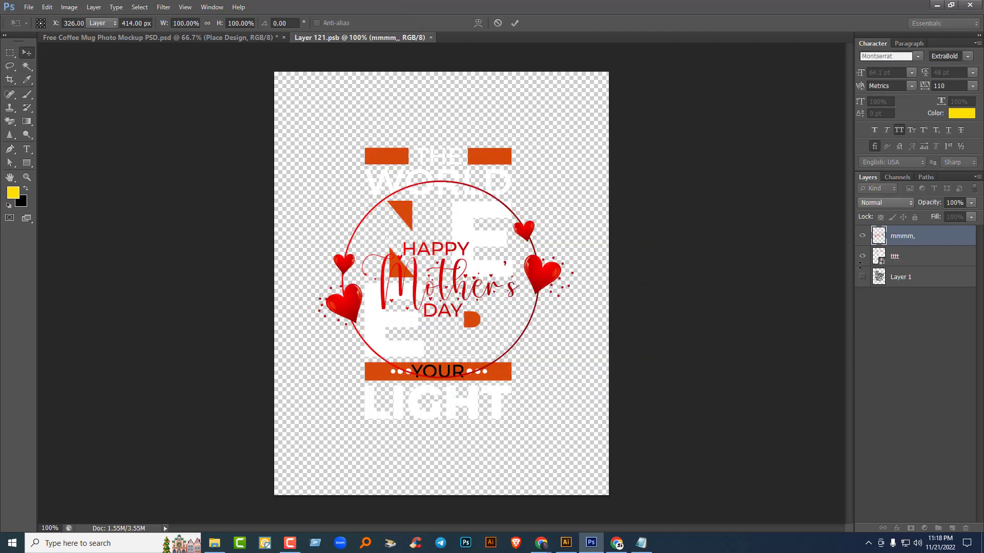
# Step: Hide the tttt layer, then save and close the smart object document
pyautogui.click(863, 256)
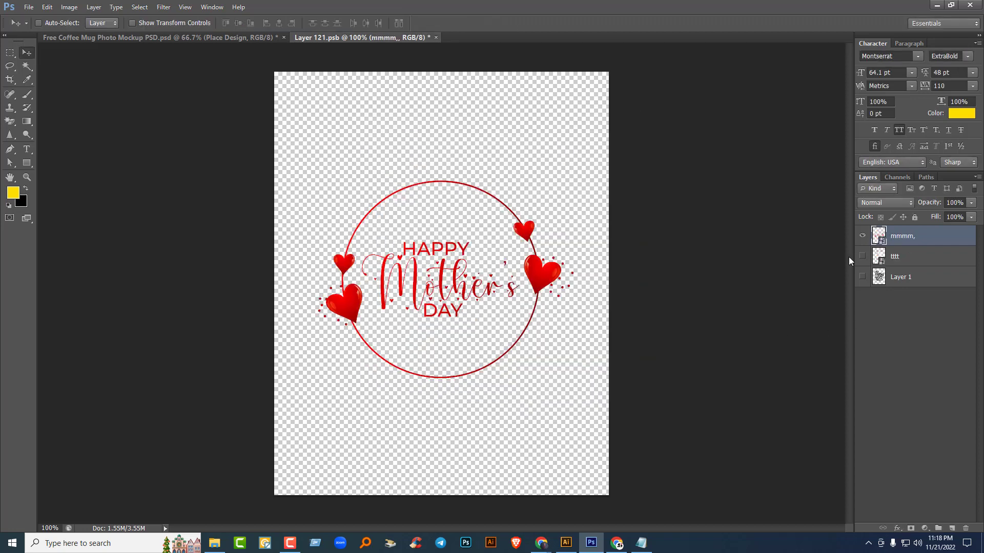
pyautogui.hotkey('ctrl', 's')
pyautogui.click(432, 38)
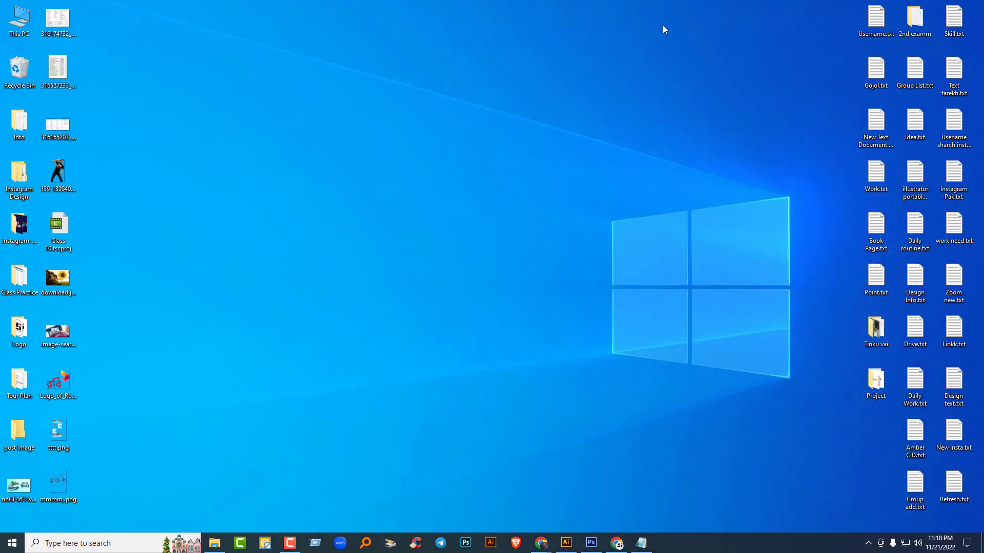
# Step: Open Two_Mugs_on_White_Background_Mockup.psd from the Mug design folder in Class 13
pyautogui.click(936, 5)
pyautogui.moveTo(218, 548)
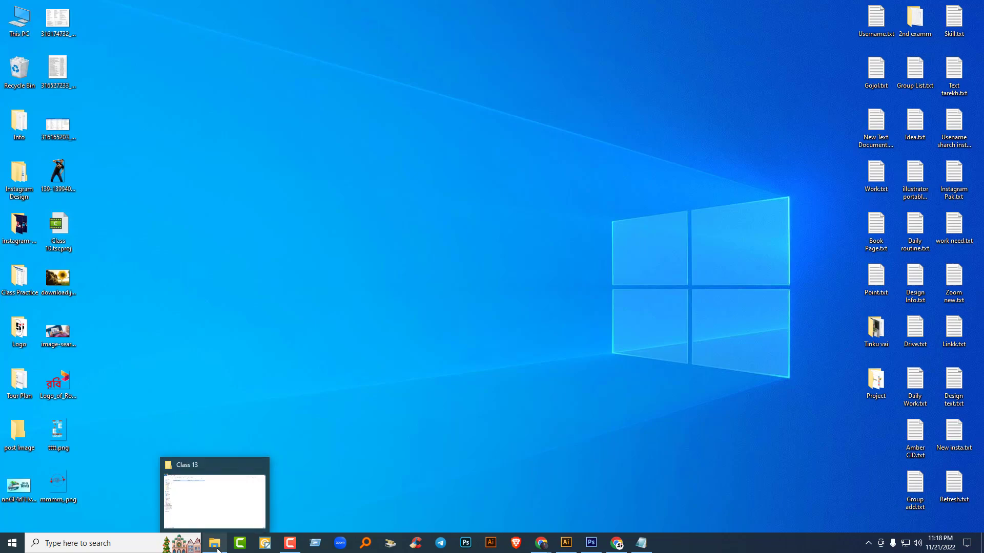
pyautogui.click(215, 511)
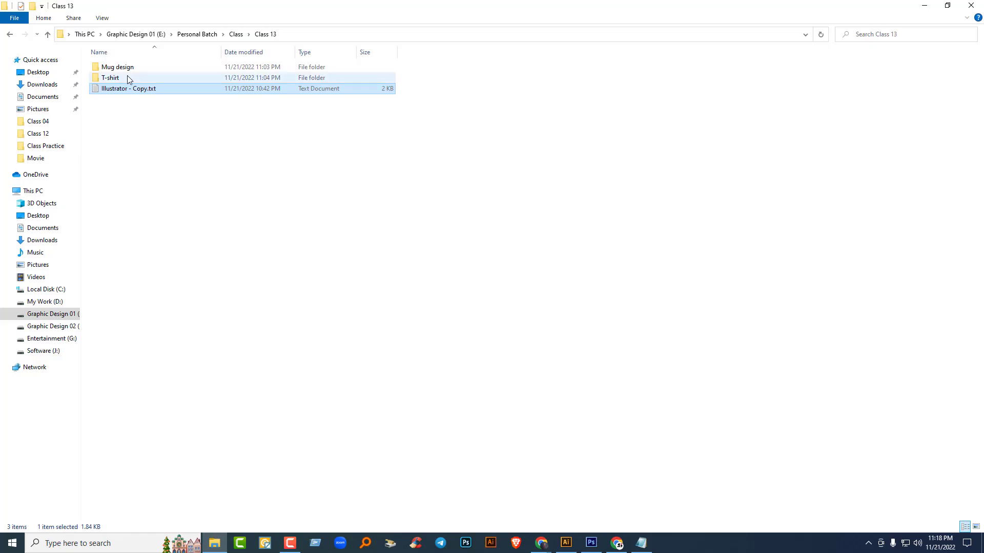
pyautogui.click(131, 70)
pyautogui.doubleClick(131, 70)
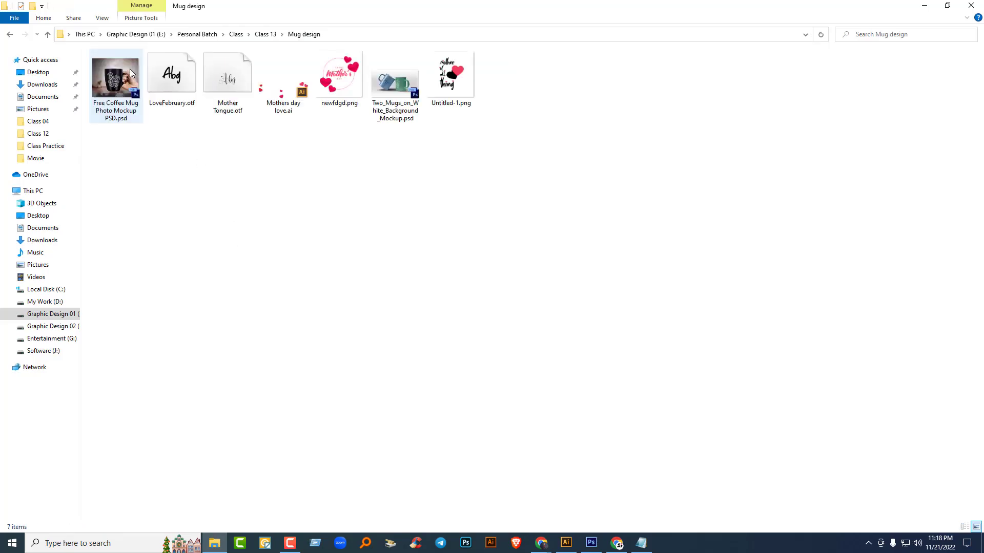
pyautogui.click(394, 91)
pyautogui.hotkey('alt', 'Tab')
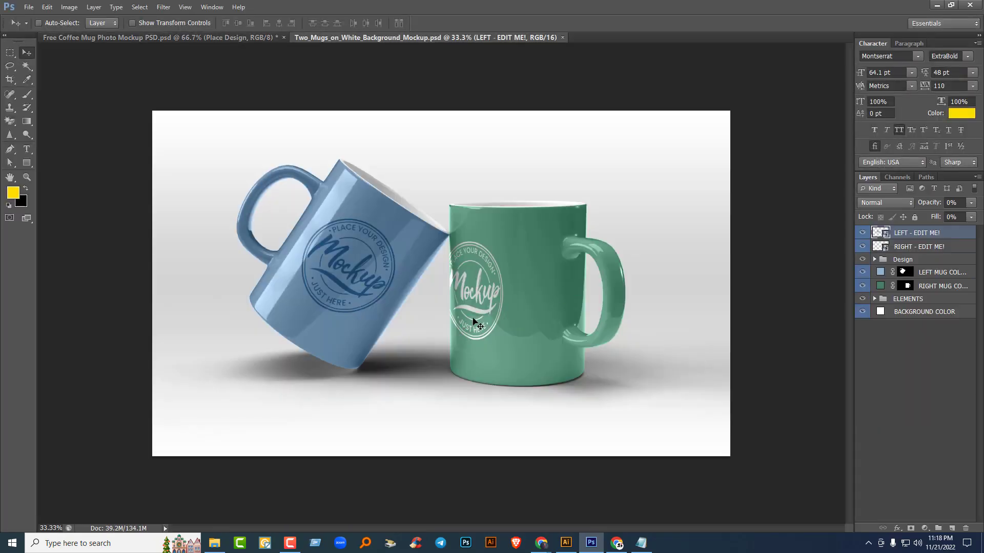
# Step: Open the "LEFT - EDIT ME!" smart object and place "mmmm,.png" in it, scaled to about 253%
pyautogui.doubleClick(880, 233)
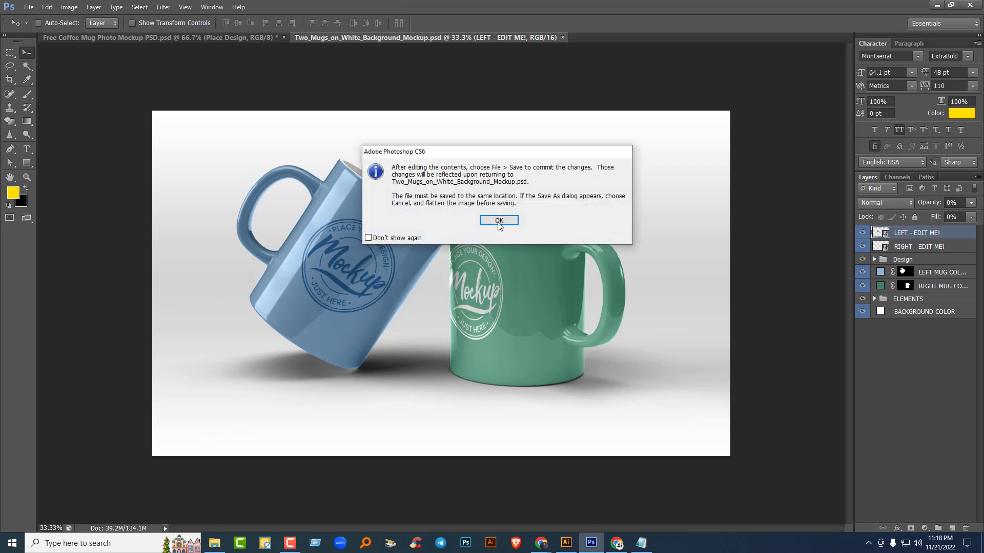
pyautogui.click(500, 217)
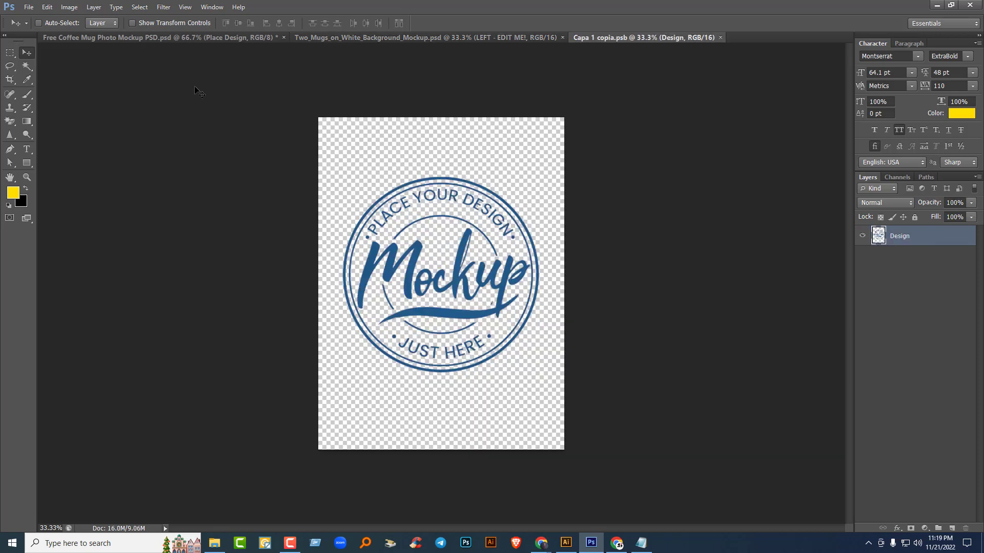
pyautogui.click(29, 6)
pyautogui.click(46, 172)
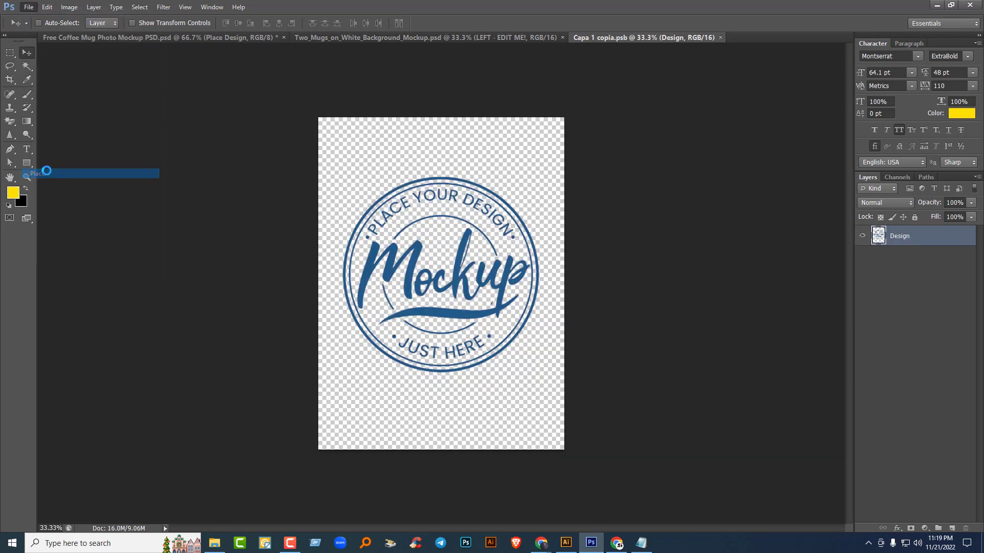
pyautogui.scroll(-5, 550, 291)
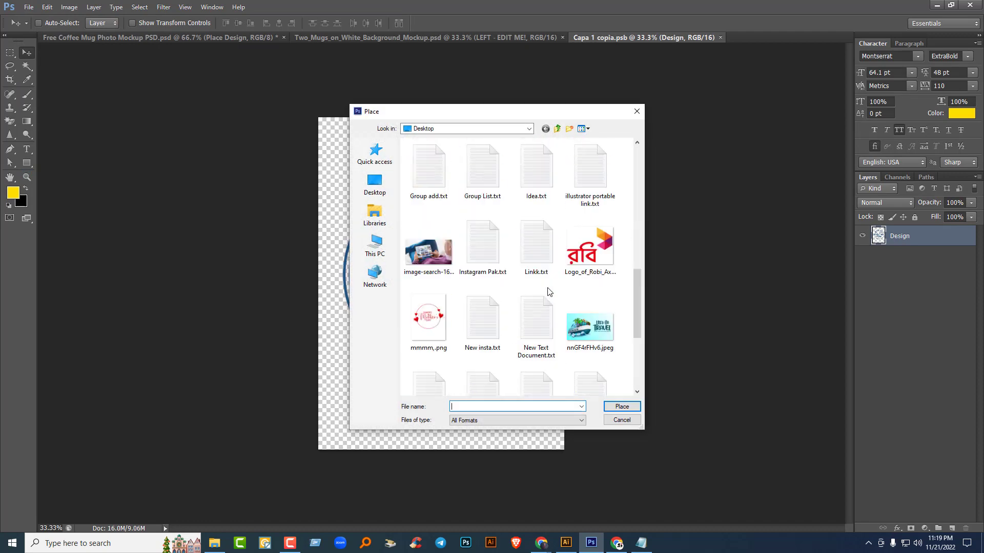
pyautogui.click(428, 318)
pyautogui.click(612, 406)
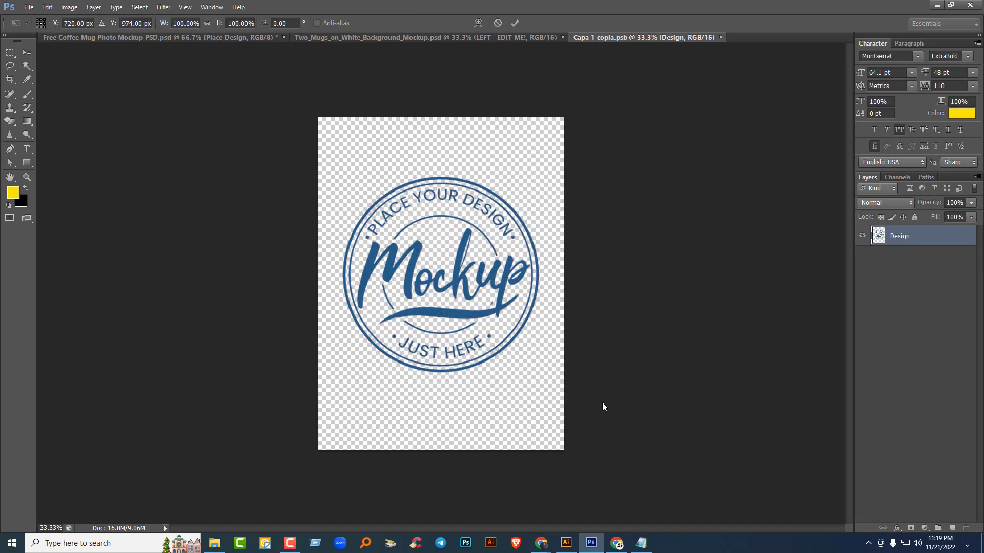
pyautogui.moveTo(502, 359); pyautogui.dragTo(571, 428)
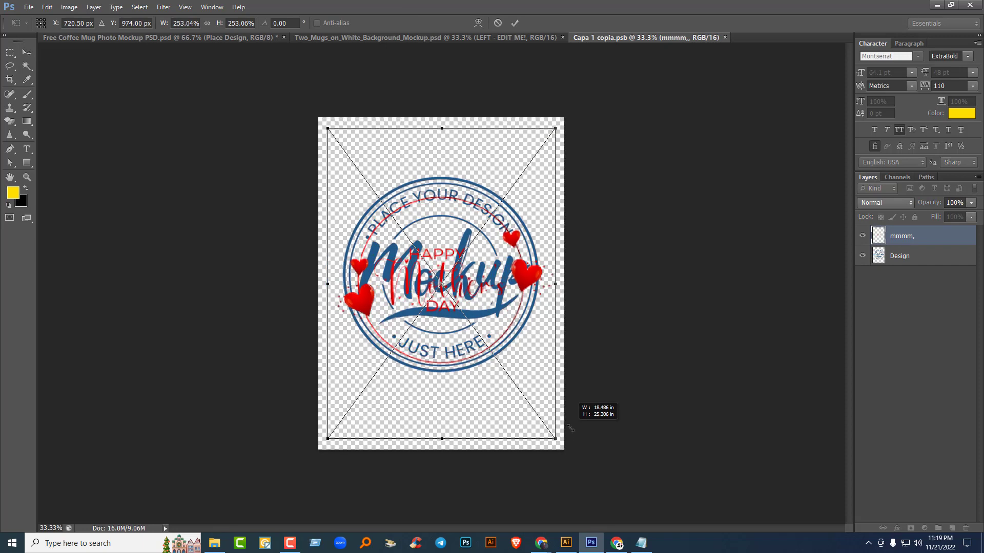
pyautogui.press('Return')
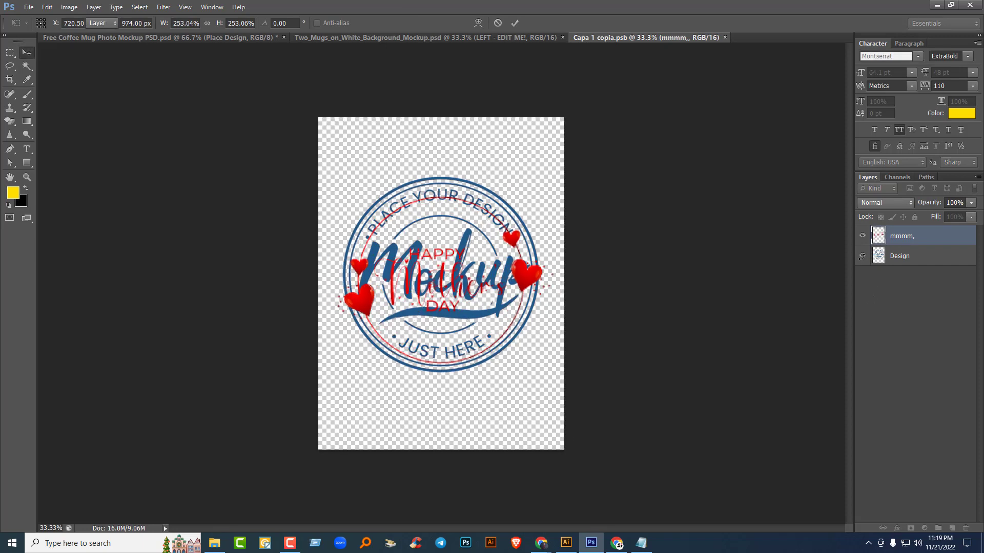
# Step: Hide the Design layer, nudge the placed artwork slightly upward, save the smart object and return to the two-mug mockup
pyautogui.click(862, 256)
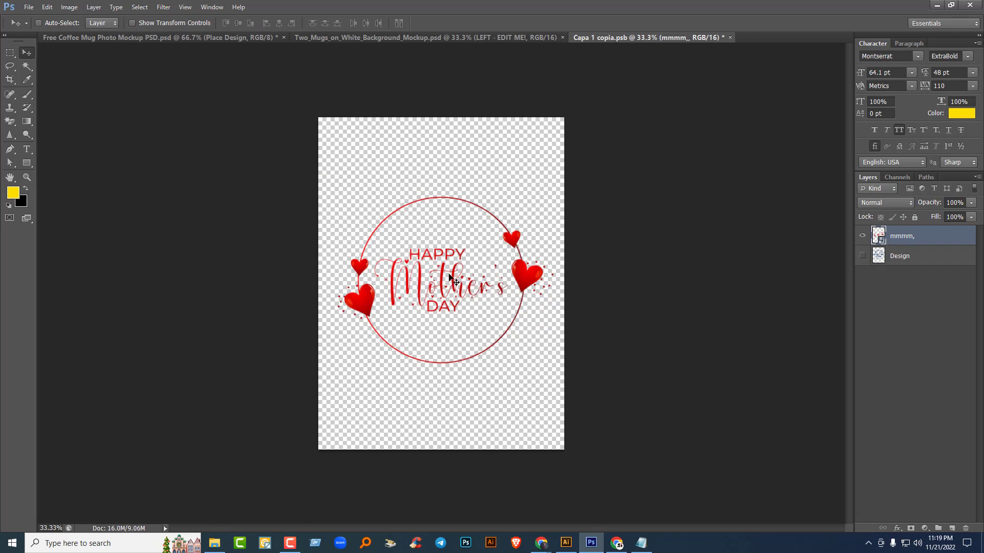
pyautogui.moveTo(447, 279); pyautogui.dragTo(446, 274)
pyautogui.hotkey('ctrl', 's')
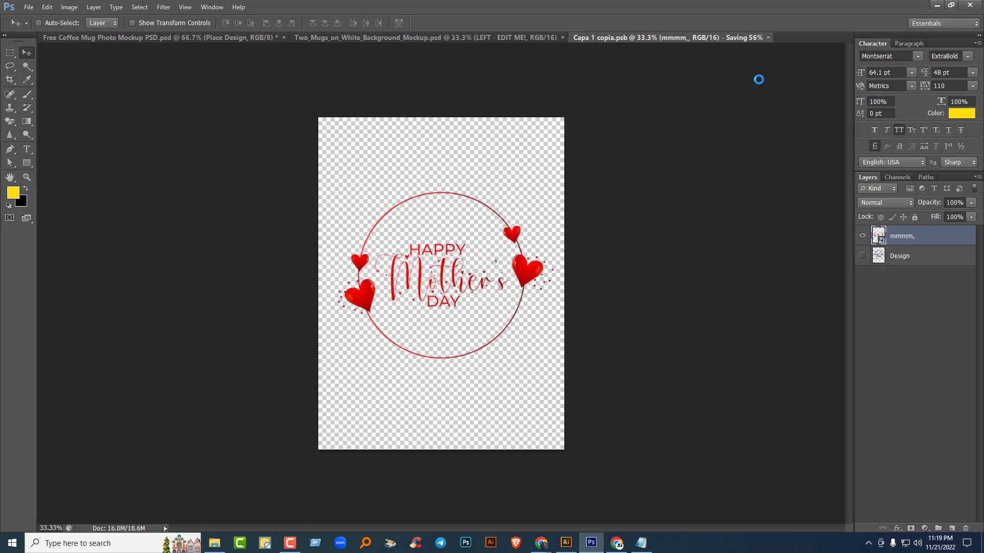
pyautogui.click(417, 39)
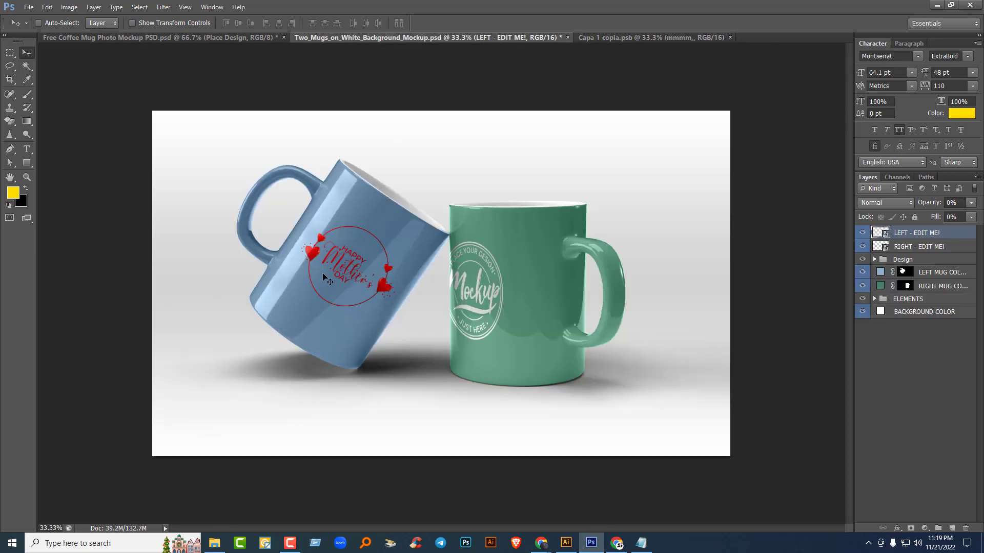
# Step: Open the "RIGHT - EDIT ME!" smart object and place "mmmm,.png" in it, scaled to about 256%
pyautogui.doubleClick(885, 250)
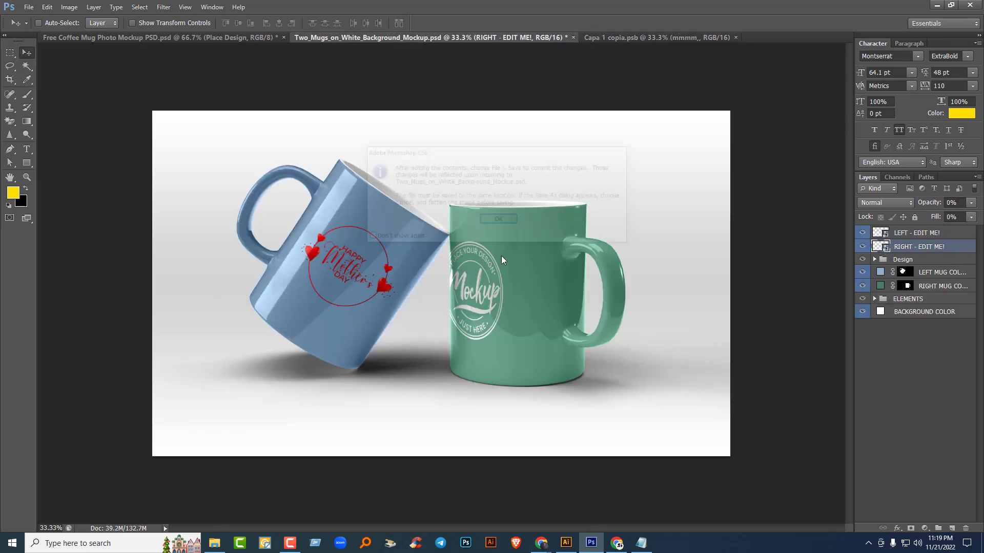
pyautogui.press('Return')
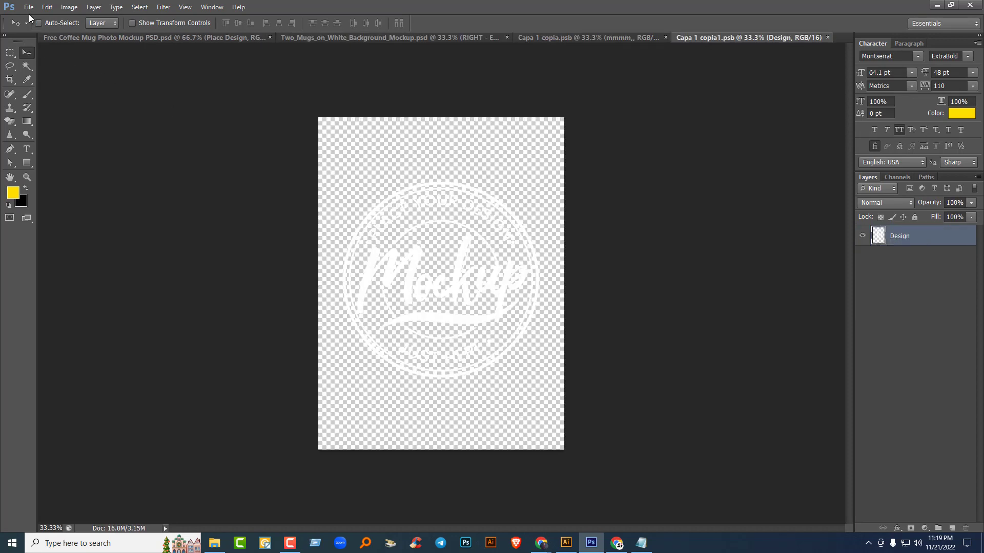
pyautogui.click(28, 7)
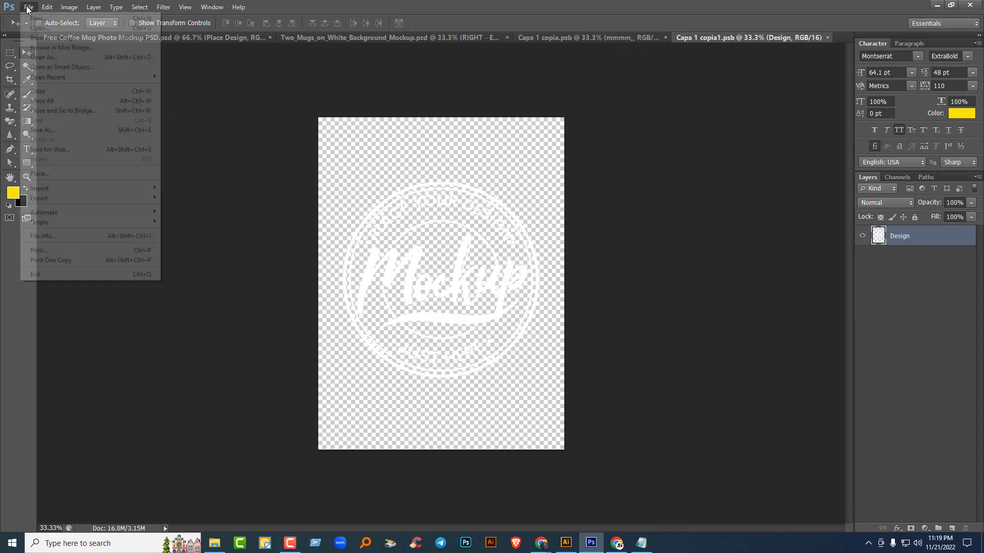
pyautogui.click(57, 174)
pyautogui.scroll(-5, 477, 324)
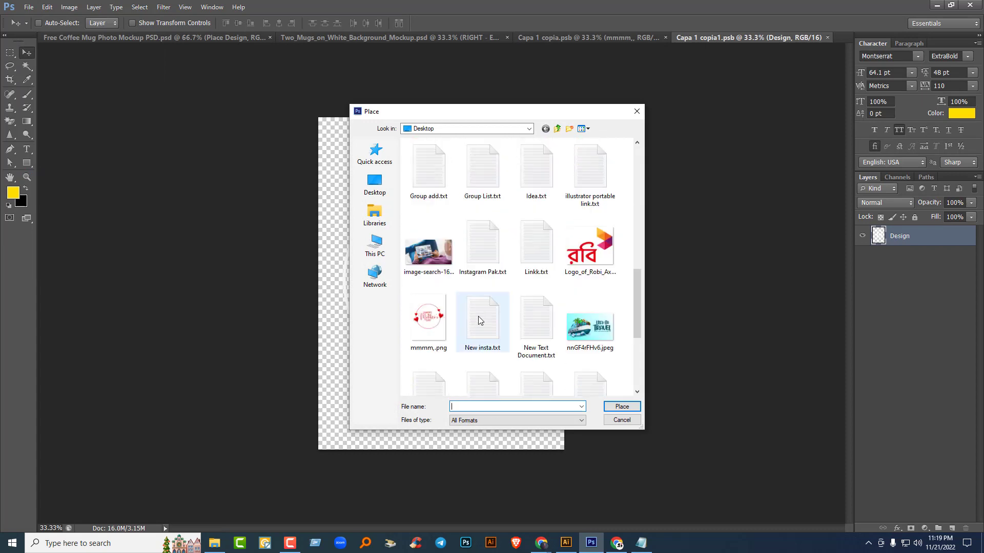
pyautogui.click(428, 318)
pyautogui.click(615, 406)
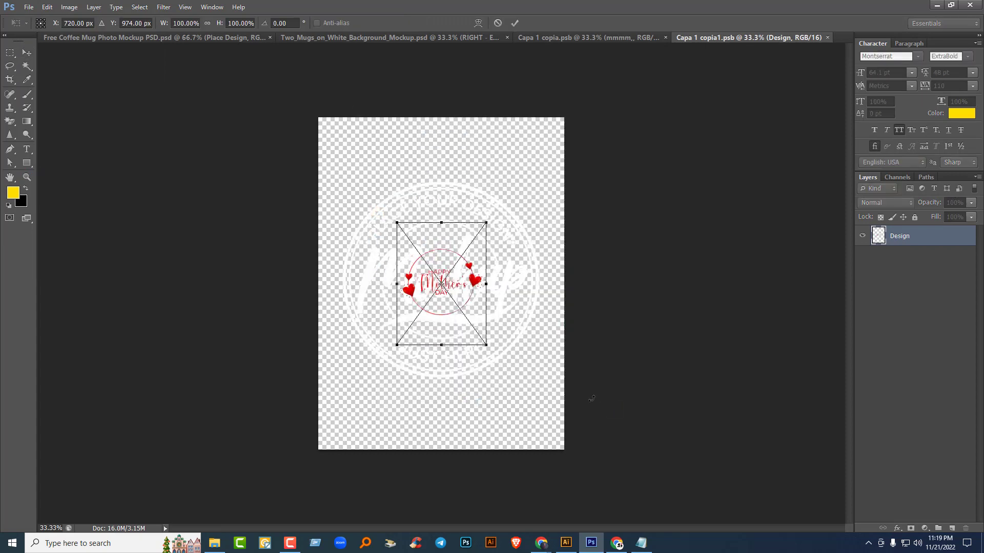
pyautogui.moveTo(490, 349); pyautogui.dragTo(586, 413)
pyautogui.press('Return')
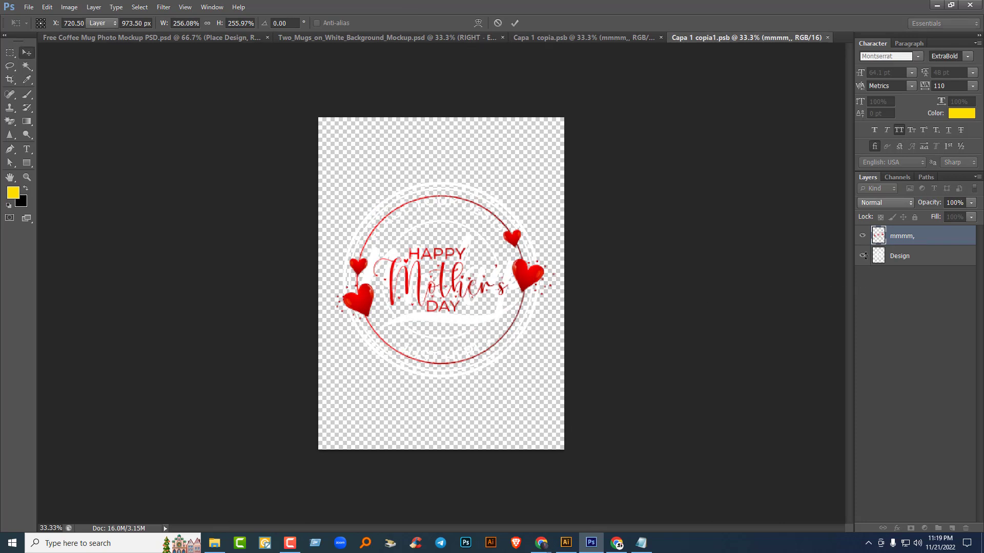
# Step: Hide the Design layer in the right mug's smart object and save it
pyautogui.click(862, 255)
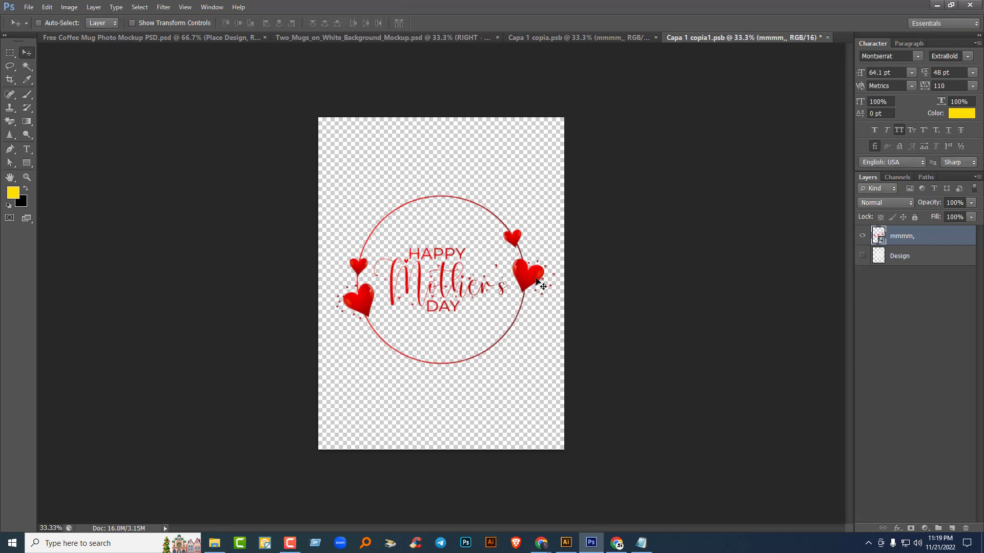
pyautogui.hotkey('ctrl', 's')
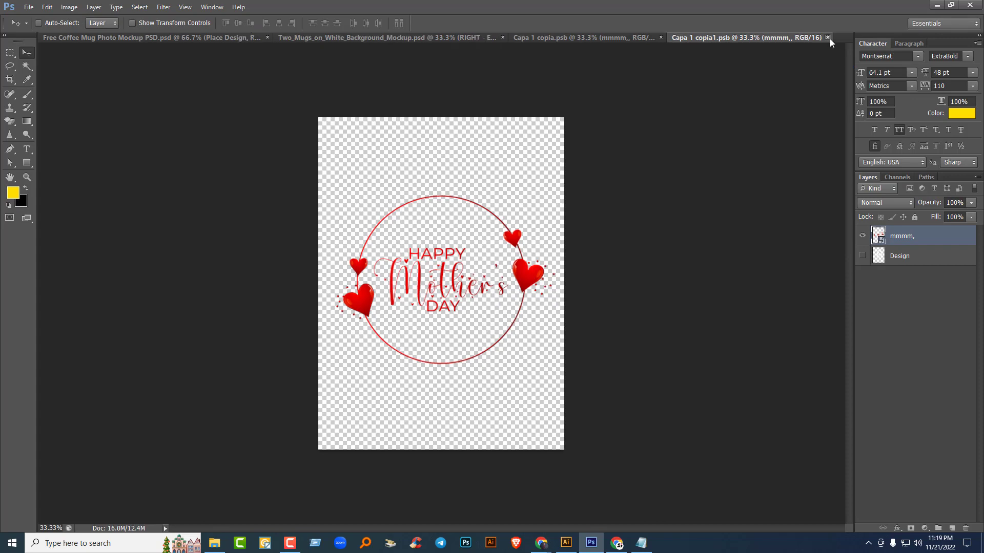
# Step: Close the right mug's smart object document and return to the two-mug mockup
pyautogui.click(828, 38)
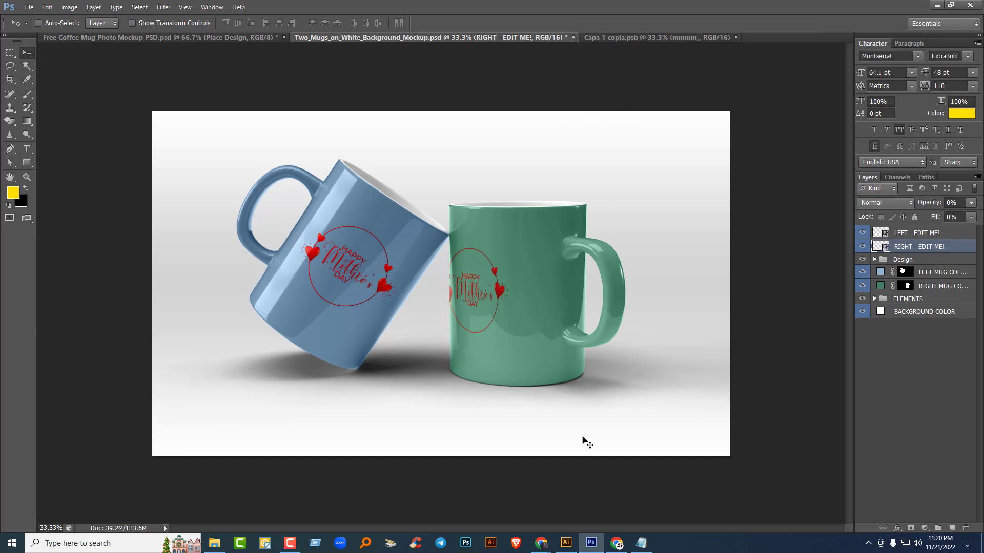
# Step: Switch to the course outline in Notepad, review the topics for Class 13 through Class 16, and close it
pyautogui.click(641, 543)
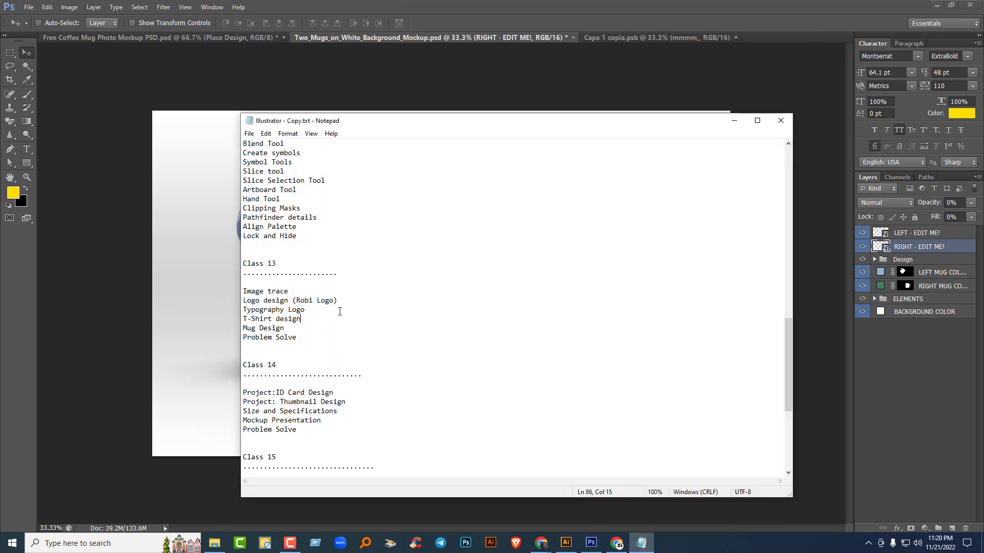
pyautogui.tripleClick(304, 337)
pyautogui.click(304, 337)
pyautogui.scroll(-5, 402, 332)
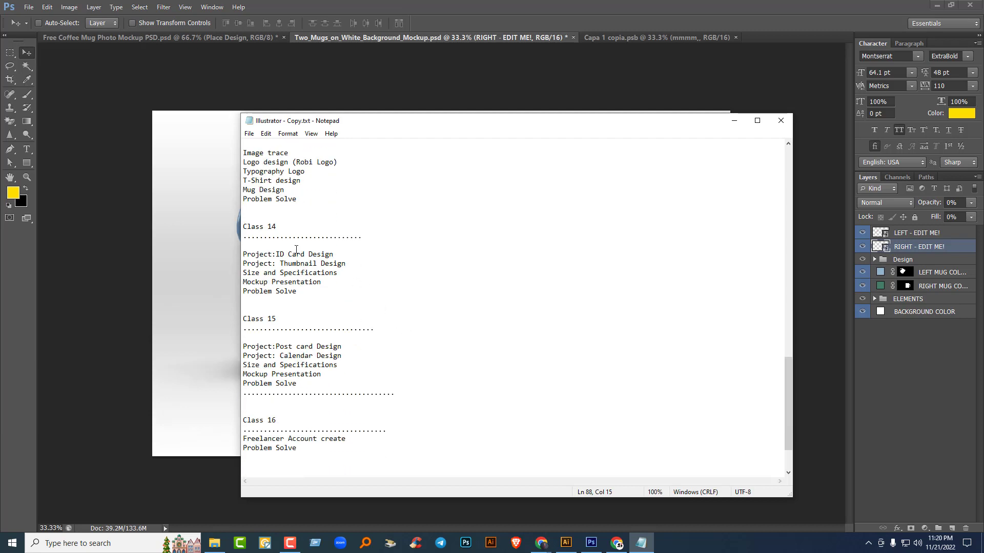
pyautogui.scroll(-2, 328, 415)
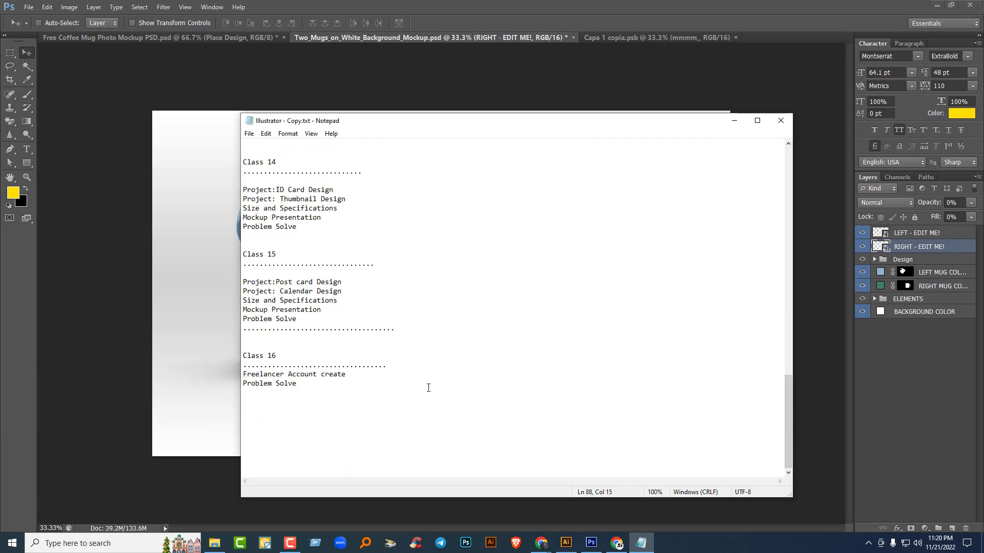
pyautogui.scroll(1, 428, 388)
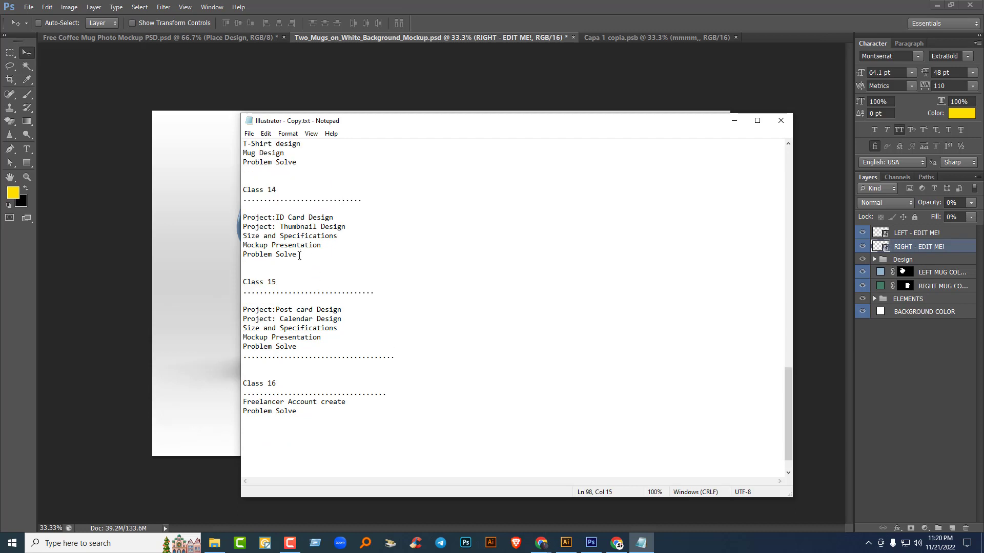
pyautogui.click(781, 120)
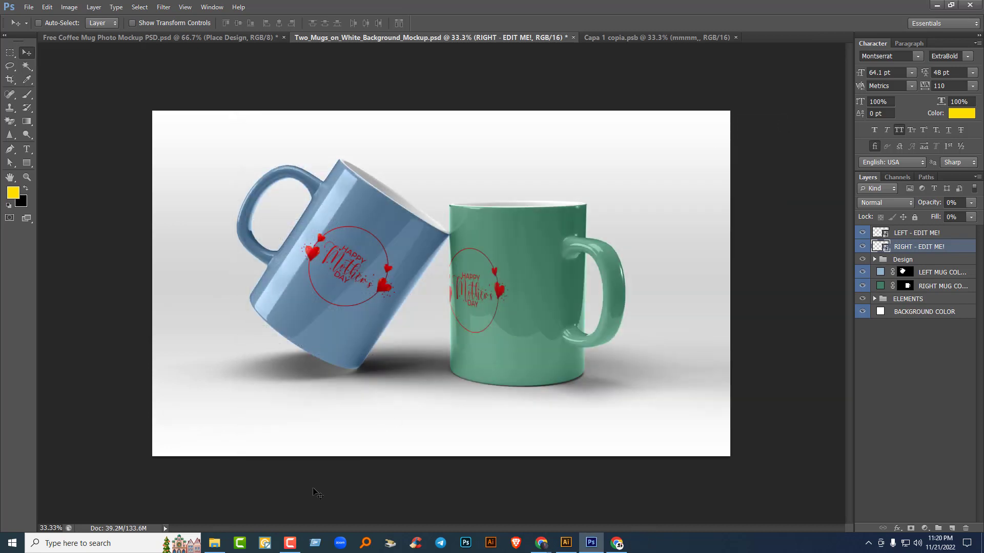